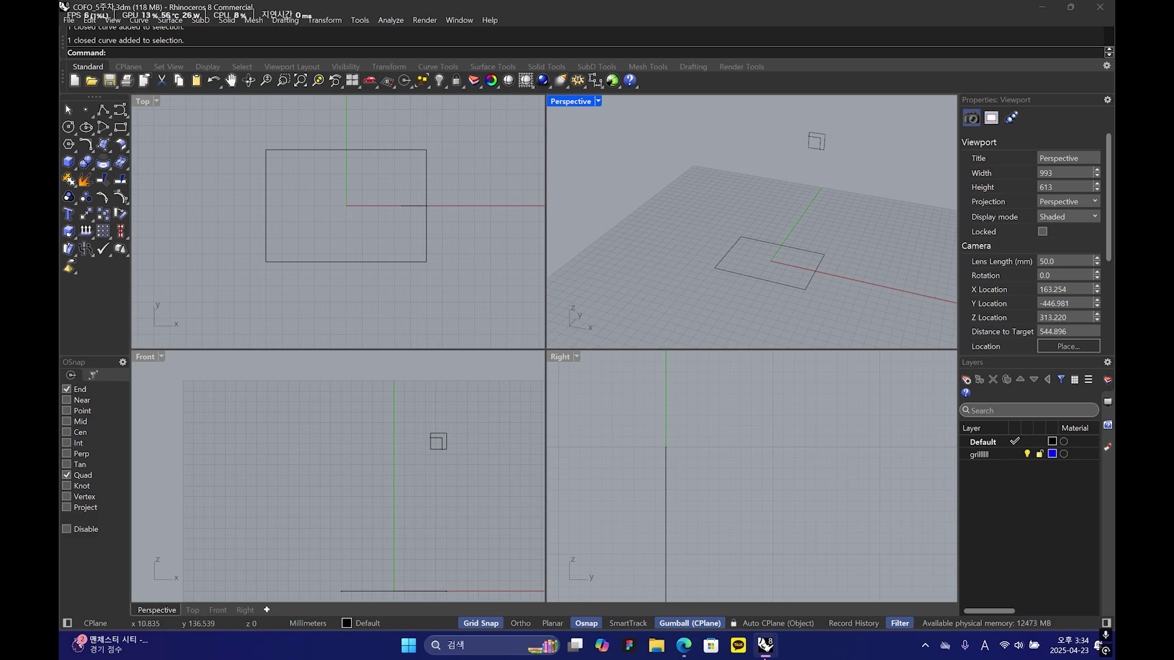
- Undo the last gumball transform
{"action": "right_click_drag", "start_coordinate": [798, 247], "coordinate": [800, 276]}
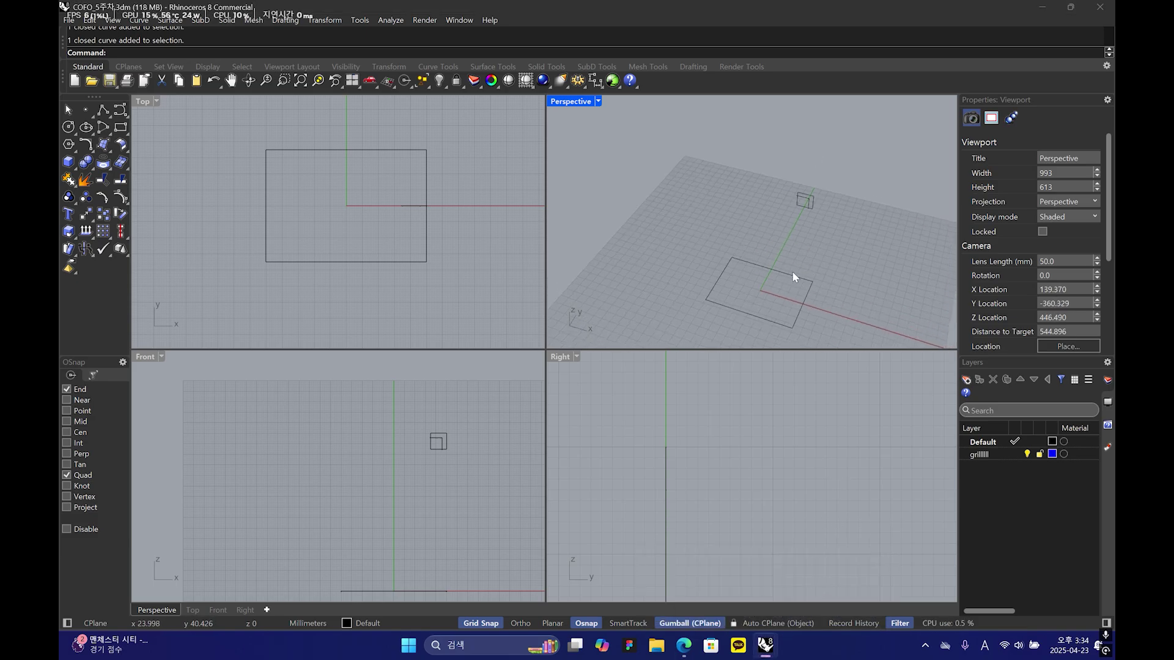
{"action": "key", "text": "ctrl+z"}
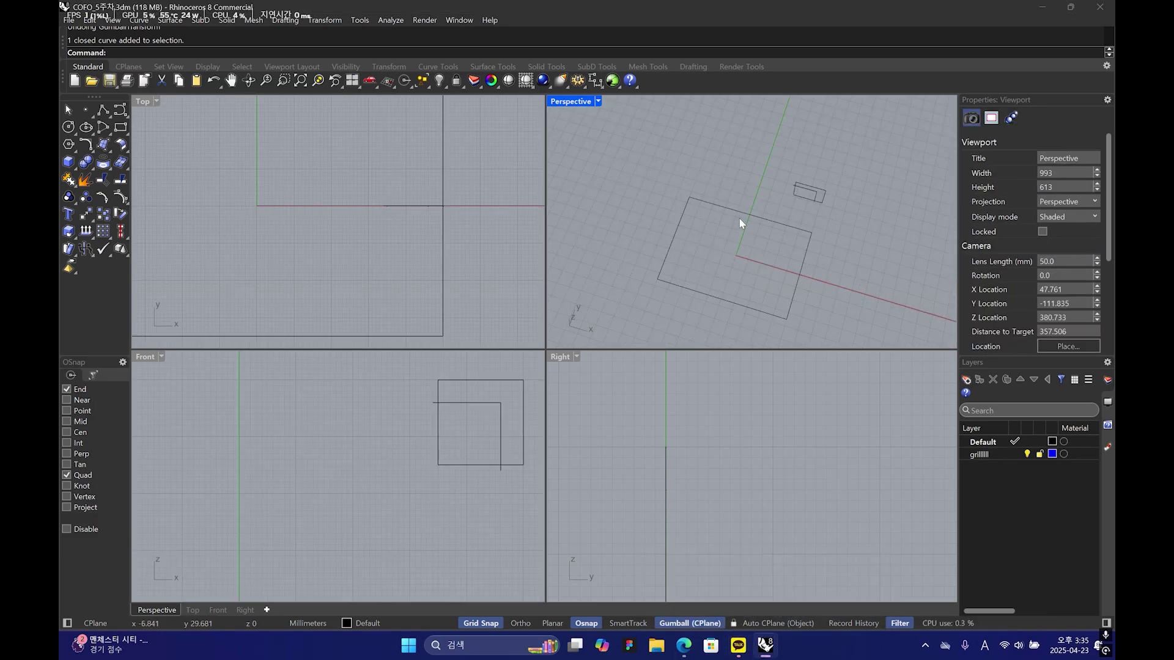
{"action": "right_click_drag", "start_coordinate": [749, 232], "coordinate": [771, 221]}
{"action": "left_click", "coordinate": [770, 216]}
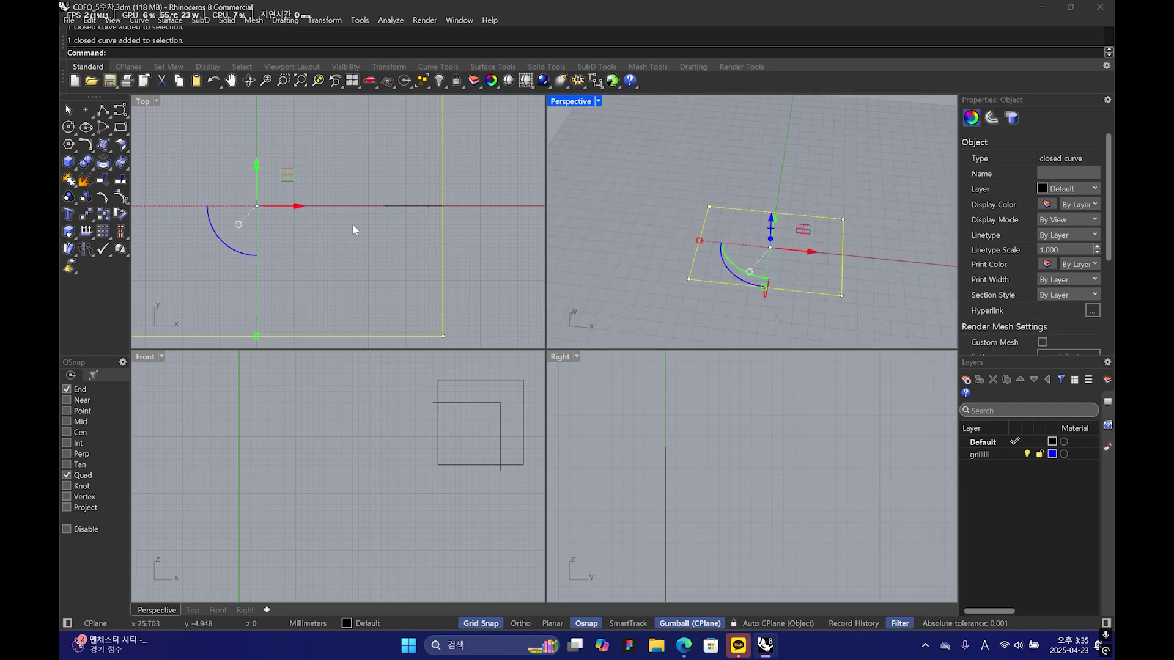
{"action": "left_click", "coordinate": [812, 178]}
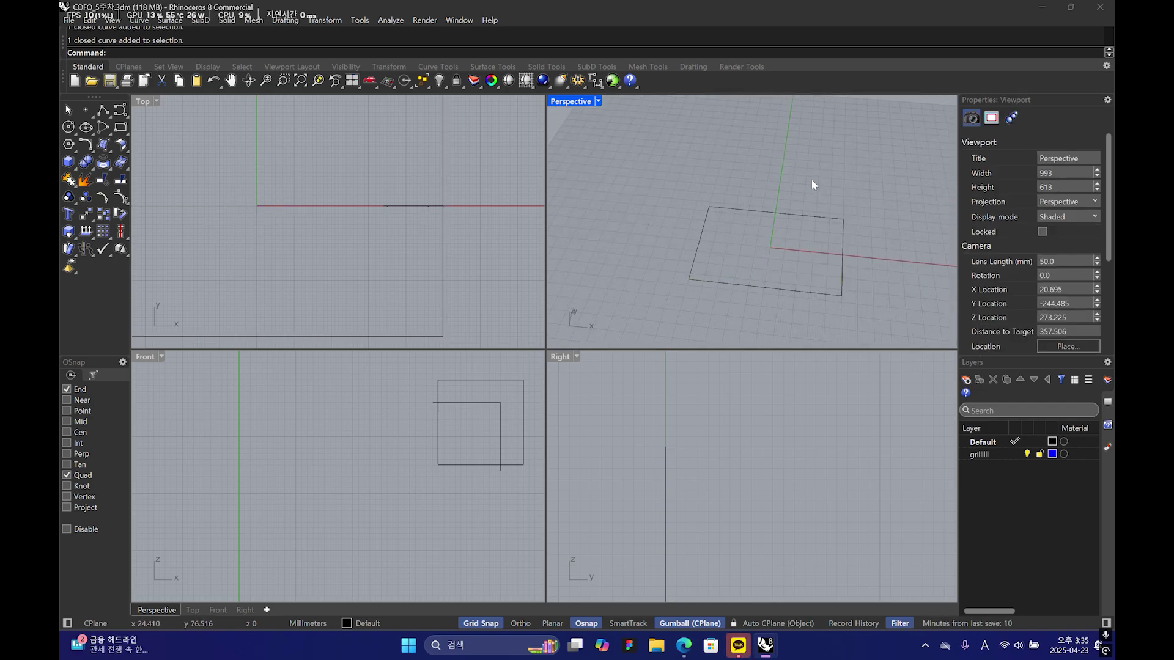
{"action": "left_click", "coordinate": [482, 624]}
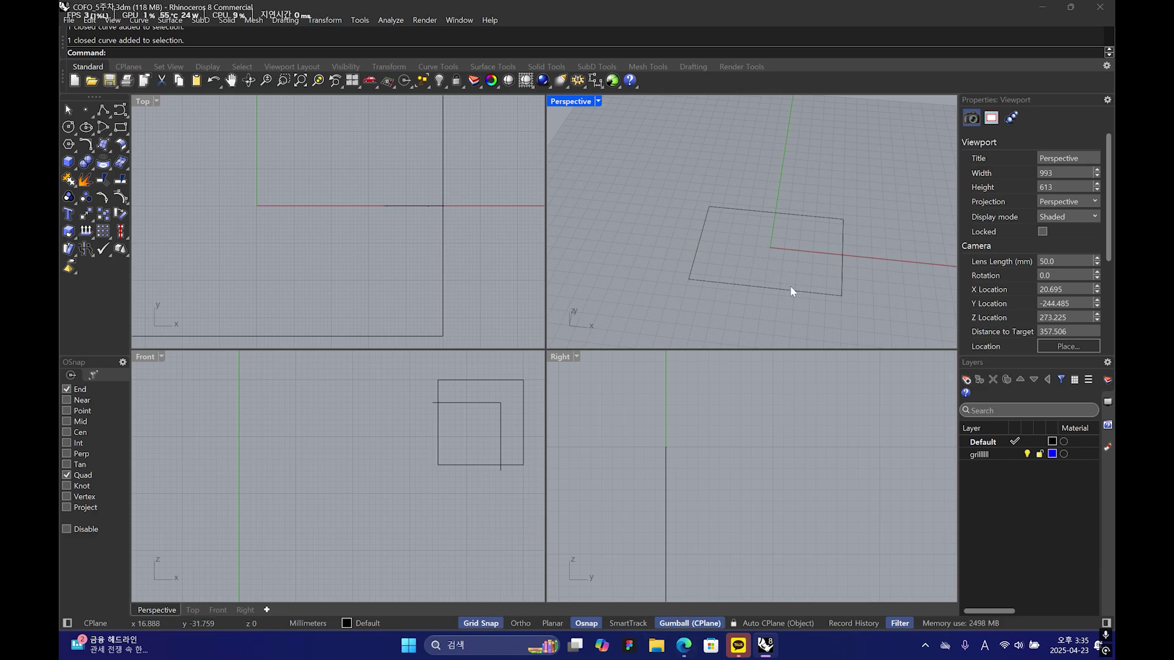
{"action": "right_click_drag", "start_coordinate": [791, 288], "coordinate": [768, 275]}
{"action": "left_click", "coordinate": [772, 310]}
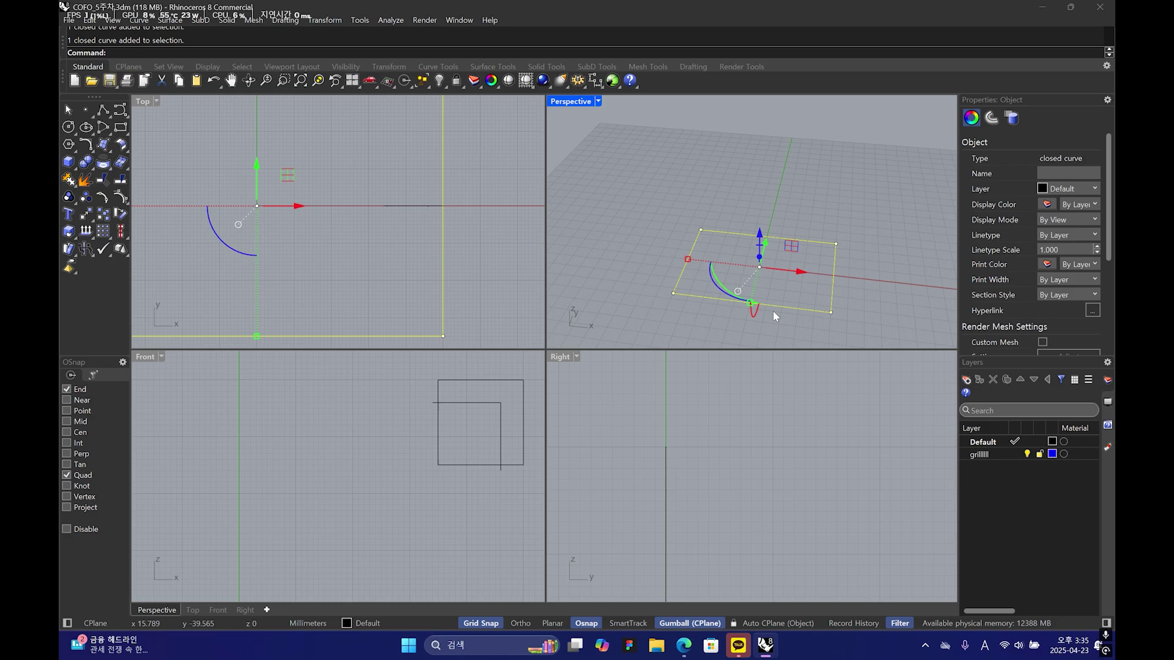
{"action": "right_click_drag", "start_coordinate": [773, 317], "coordinate": [739, 307]}
{"action": "left_click", "coordinate": [840, 312]}
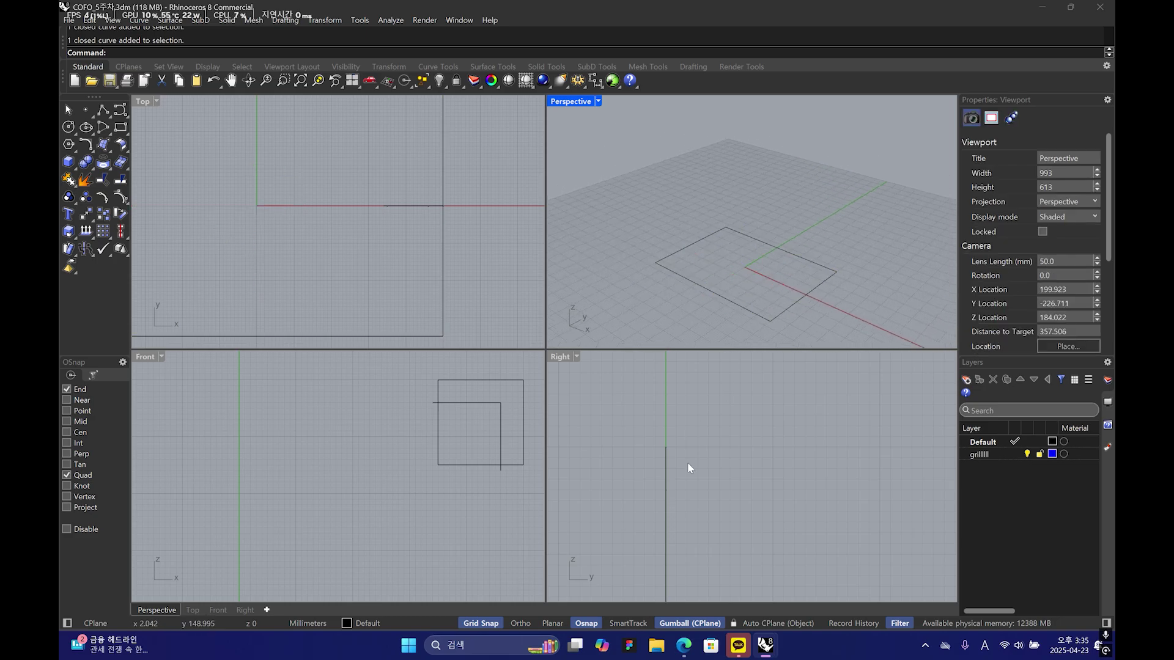
{"action": "right_click_drag", "start_coordinate": [739, 309], "coordinate": [783, 230]}
- Extrude the large base rectangle upward 150 mm into a solid box
{"action": "left_click", "coordinate": [783, 231]}
{"action": "right_click_drag", "start_coordinate": [790, 277], "coordinate": [756, 234]}
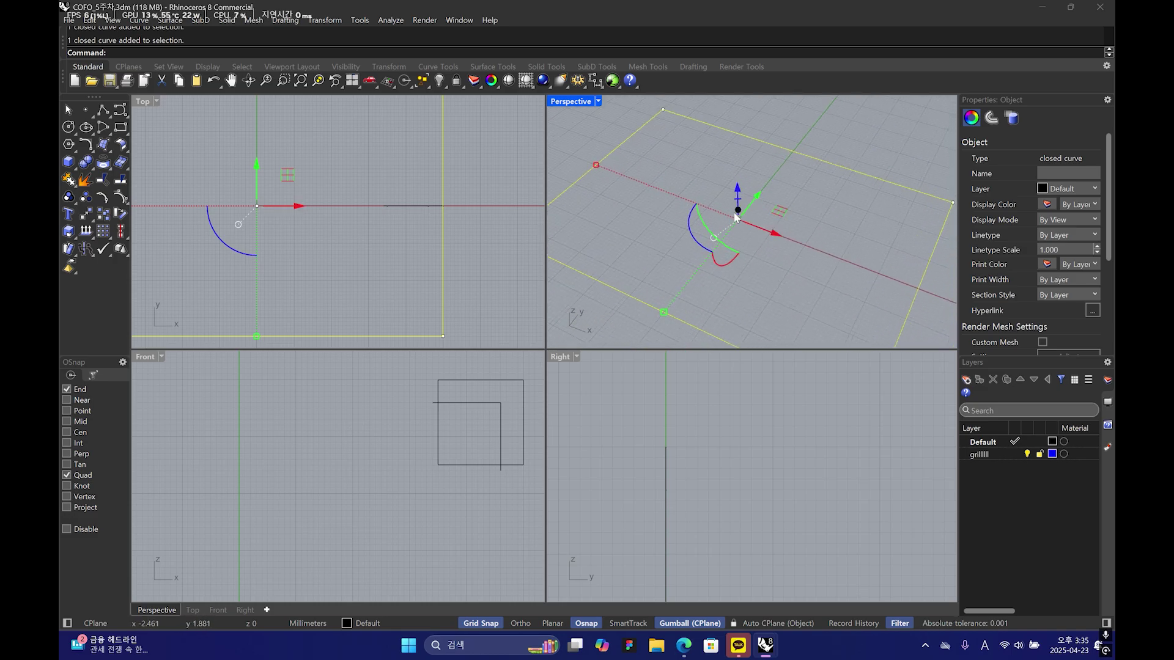
{"action": "left_click", "coordinate": [738, 211]}
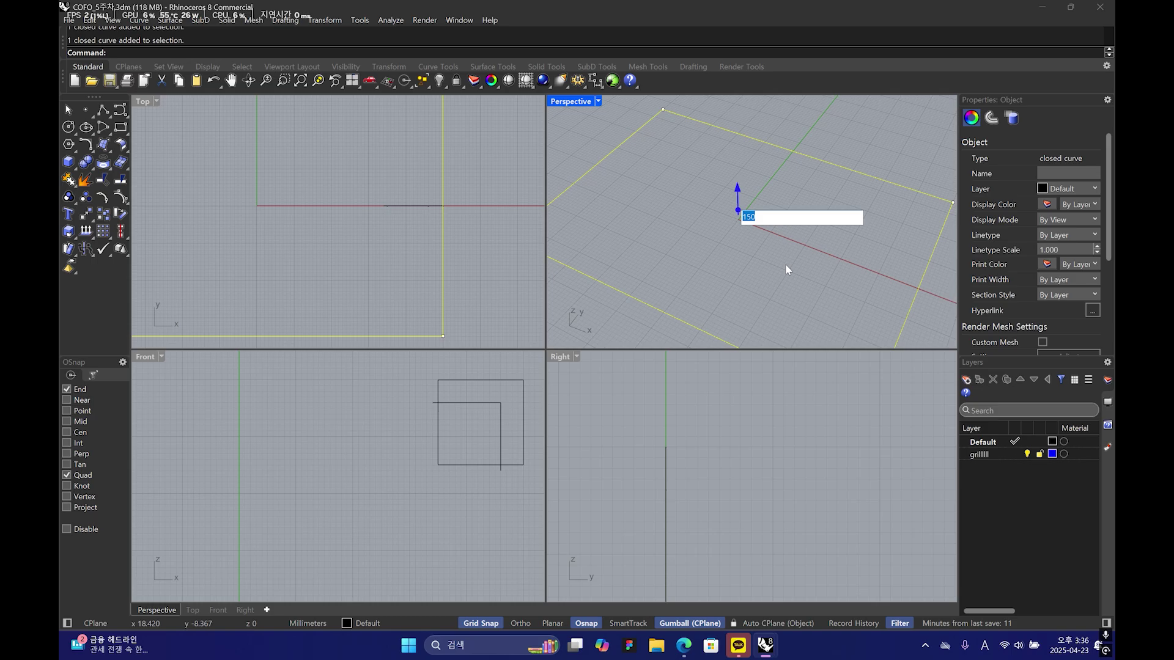
{"action": "key", "text": "Return"}
{"action": "right_click_drag", "start_coordinate": [785, 263], "coordinate": [751, 213]}
{"action": "left_click", "coordinate": [851, 188]}
{"action": "right_click_drag", "start_coordinate": [836, 184], "coordinate": [805, 203]}
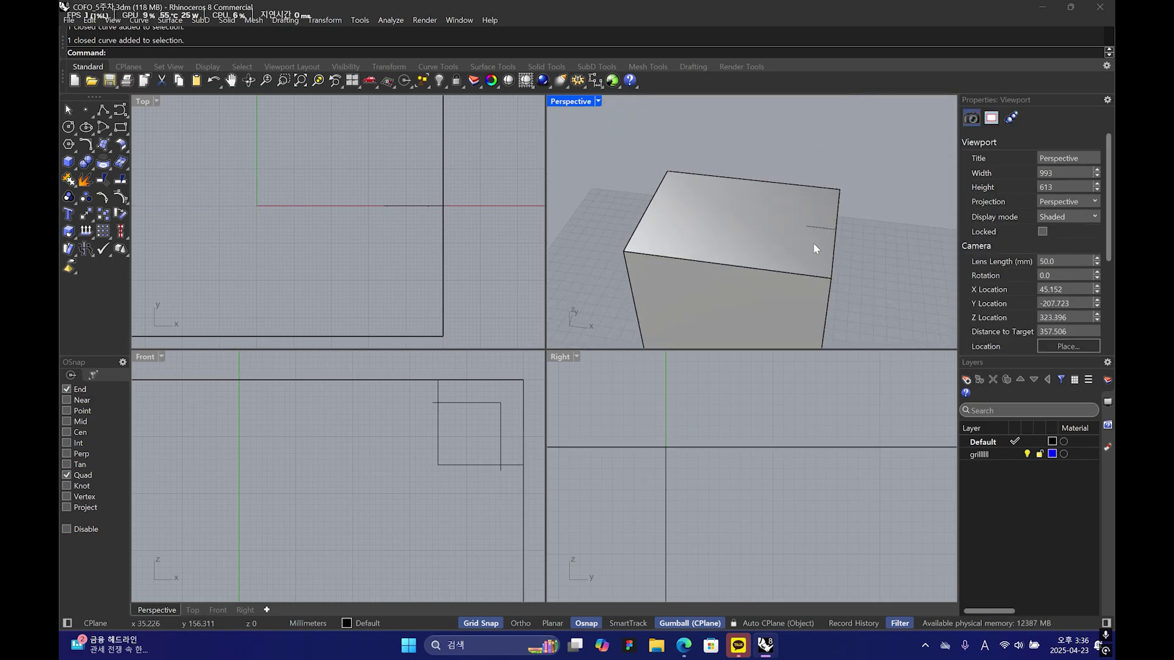
- Extrude the small square at the box's upper corner 10 mm toward the front into a solid block
{"action": "right_click_drag", "start_coordinate": [813, 243], "coordinate": [793, 228]}
{"action": "scroll", "coordinate": [437, 460], "scroll_direction": "up", "scroll_amount": 2}
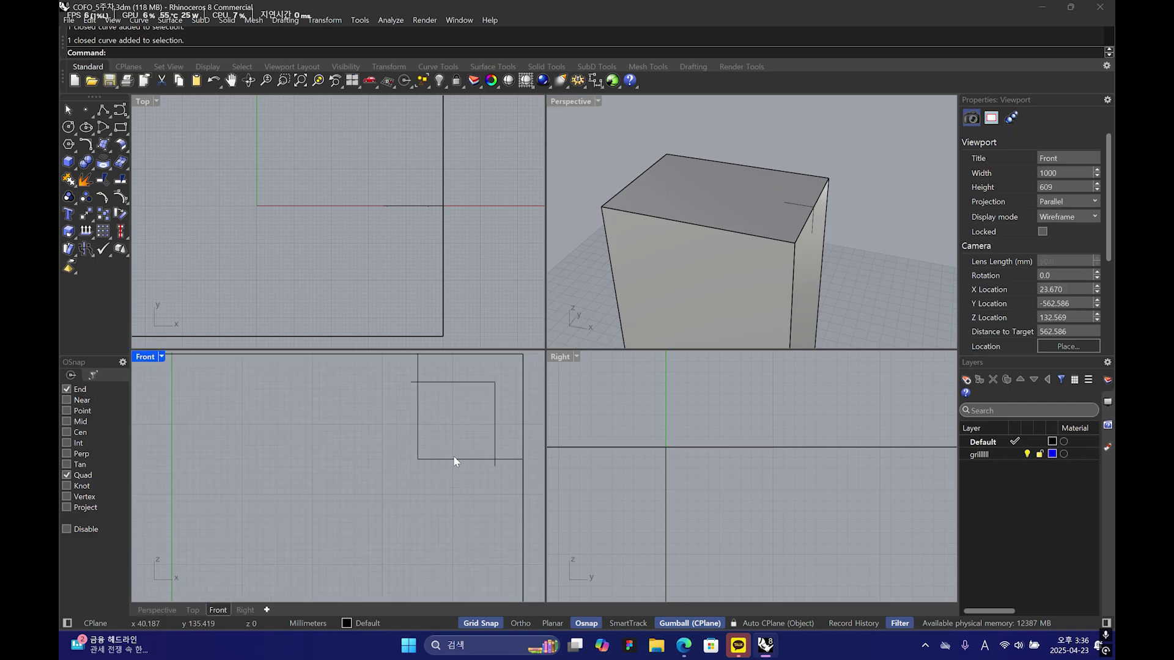
{"action": "left_click", "coordinate": [466, 458]}
{"action": "right_click_drag", "start_coordinate": [761, 255], "coordinate": [684, 295]}
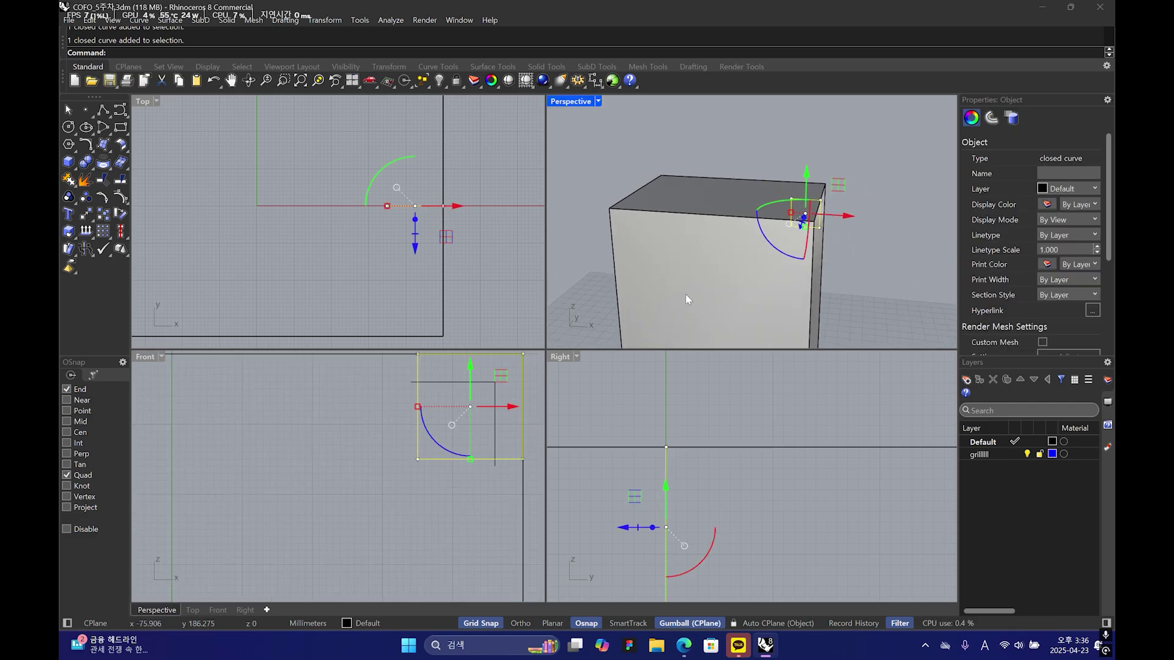
{"action": "left_click", "coordinate": [416, 222]}
{"action": "type", "text": "10"}
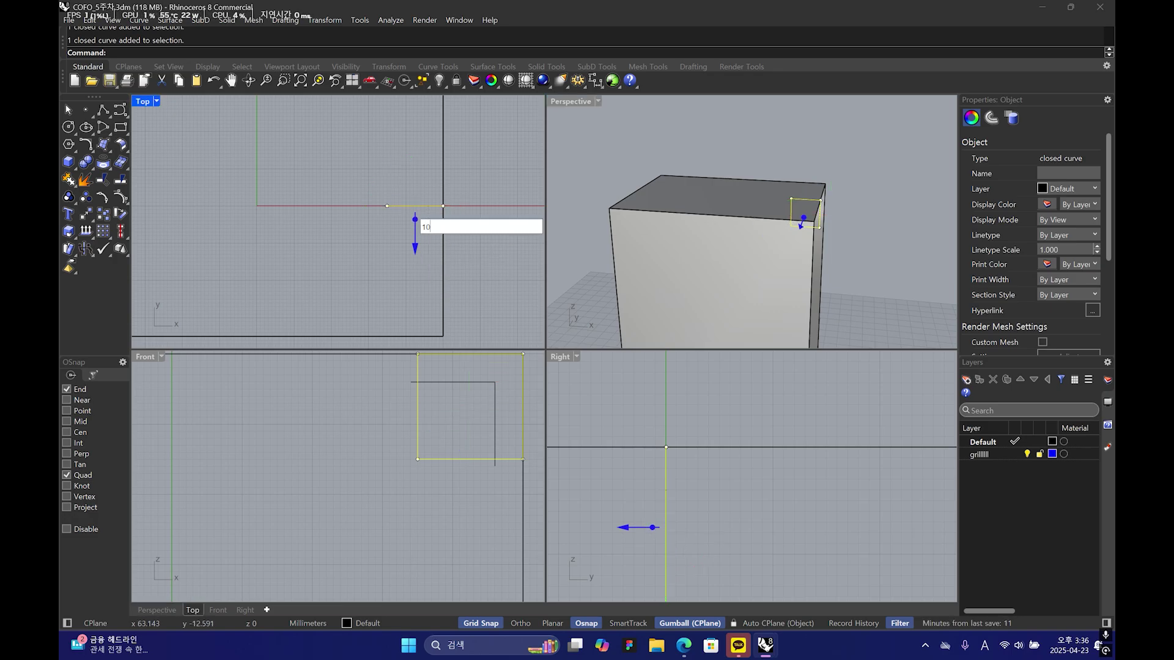
{"action": "key", "text": "Return"}
{"action": "left_click", "coordinate": [916, 186]}
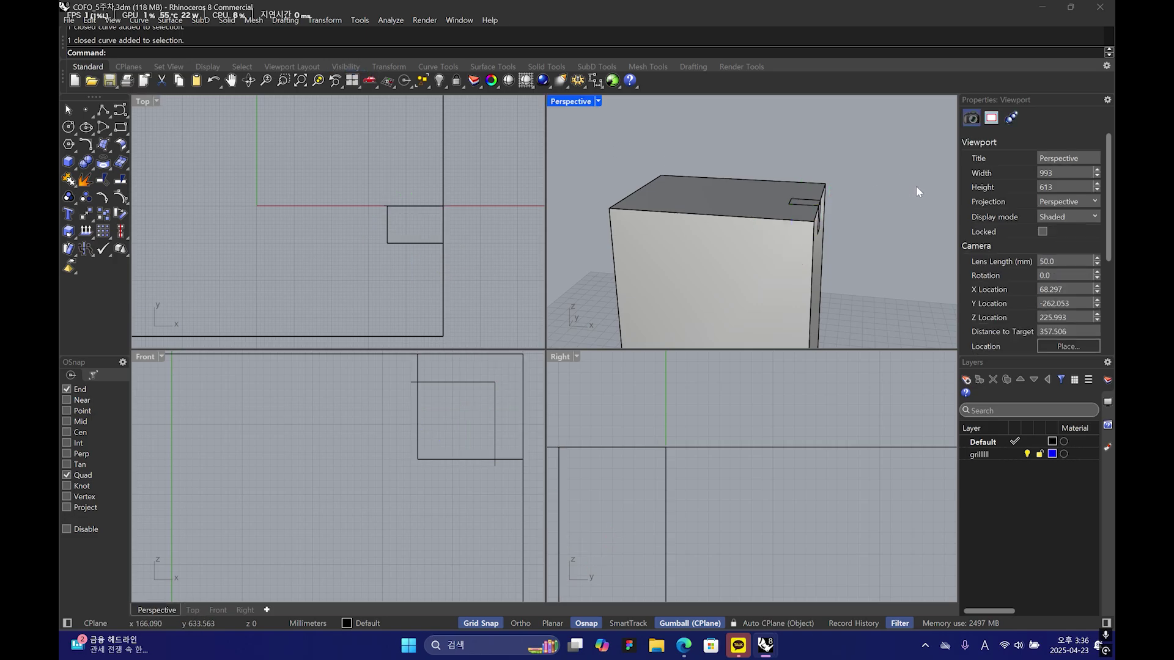
- Move the small extruded block forward until it sits flush with the front face of the large box at its upper corner
{"action": "right_click_drag", "start_coordinate": [916, 186], "coordinate": [734, 240]}
{"action": "left_click", "coordinate": [732, 239]}
{"action": "left_click", "coordinate": [732, 239]}
{"action": "left_click", "coordinate": [749, 250]}
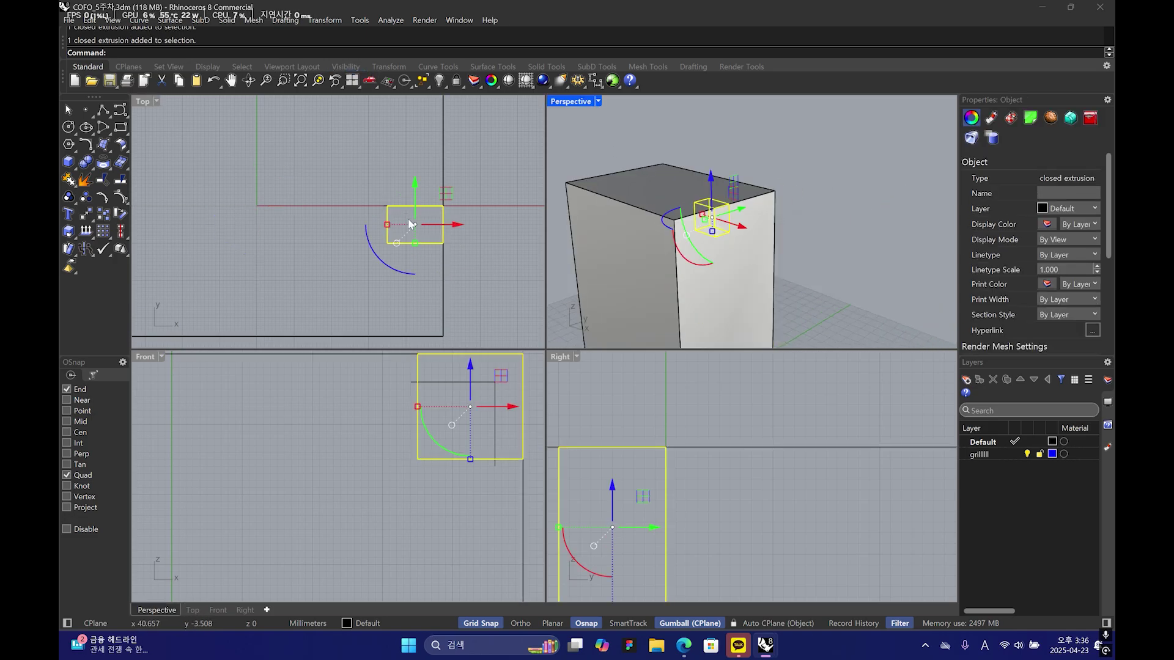
{"action": "scroll", "coordinate": [415, 153], "scroll_direction": "down", "scroll_amount": 4}
{"action": "left_click_drag", "start_coordinate": [413, 154], "coordinate": [416, 197]}
{"action": "scroll", "coordinate": [416, 197], "scroll_direction": "up", "scroll_amount": 4}
{"action": "scroll", "coordinate": [435, 264], "scroll_direction": "up", "scroll_amount": 4}
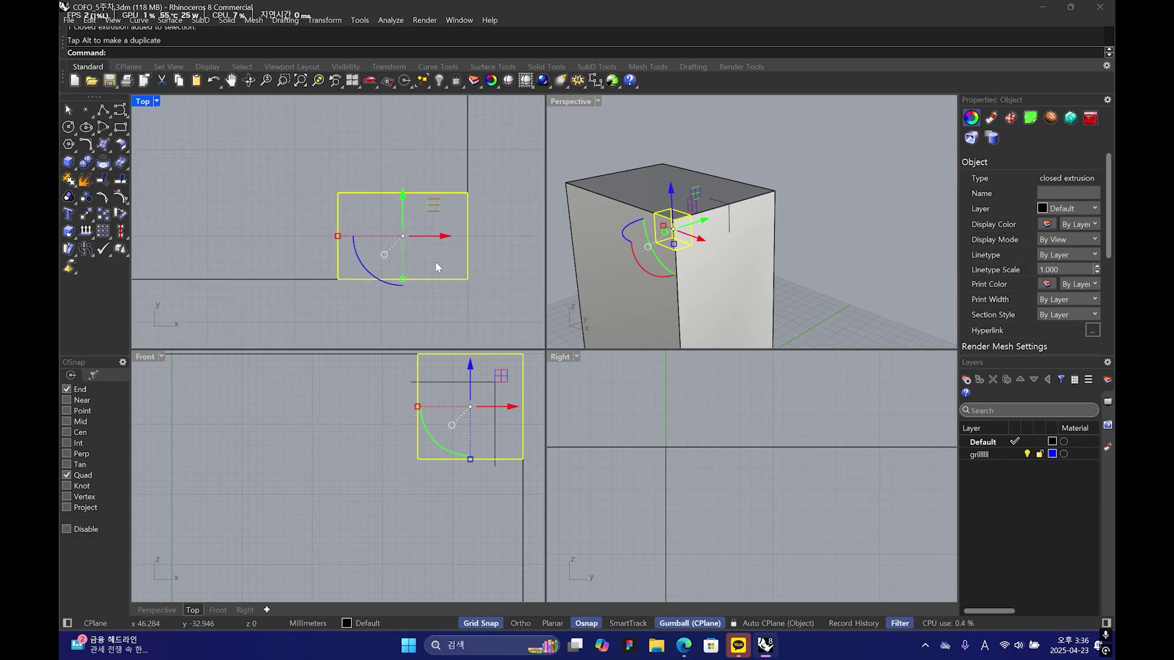
{"action": "left_click", "coordinate": [853, 200]}
{"action": "right_click_drag", "start_coordinate": [740, 335], "coordinate": [804, 262]}
{"action": "scroll", "coordinate": [672, 233], "scroll_direction": "up", "scroll_amount": 5}
{"action": "key", "text": "ctrl+z"}
{"action": "left_click", "coordinate": [753, 275]}
{"action": "left_click", "coordinate": [784, 263]}
{"action": "key", "text": "ctrl+z"}
{"action": "left_click", "coordinate": [799, 263]}
{"action": "left_click", "coordinate": [849, 235]}
- Try hiding the large box with the Hide command, and undo it
{"action": "left_click", "coordinate": [798, 250]}
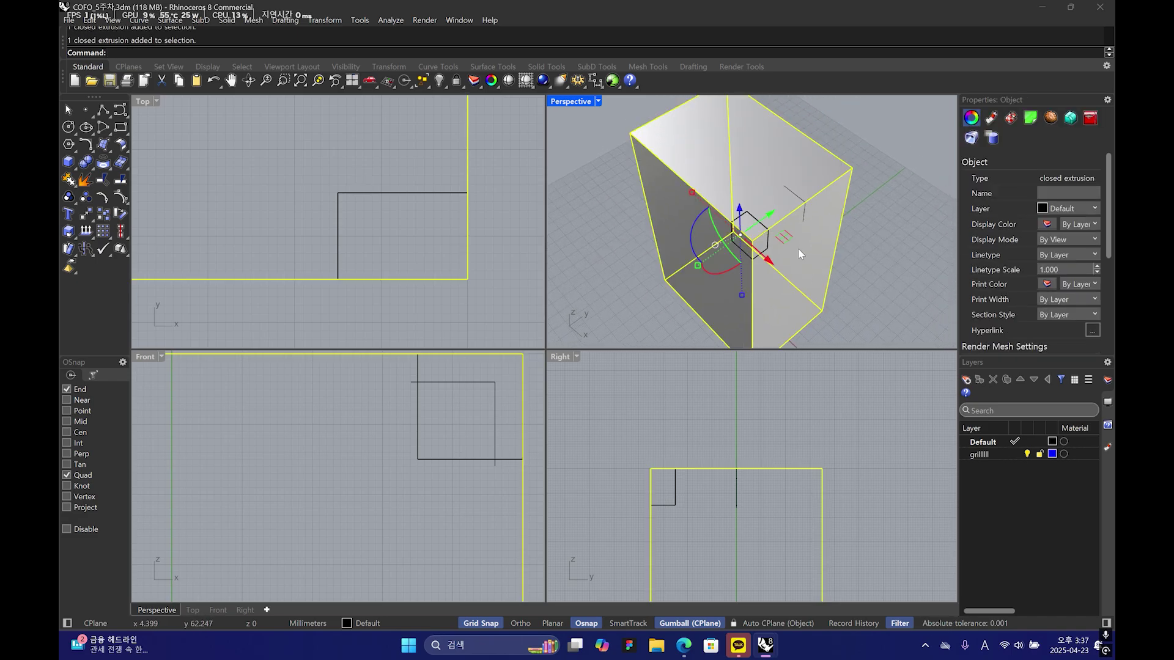
{"action": "left_click", "coordinate": [910, 246]}
{"action": "left_click", "coordinate": [732, 163]}
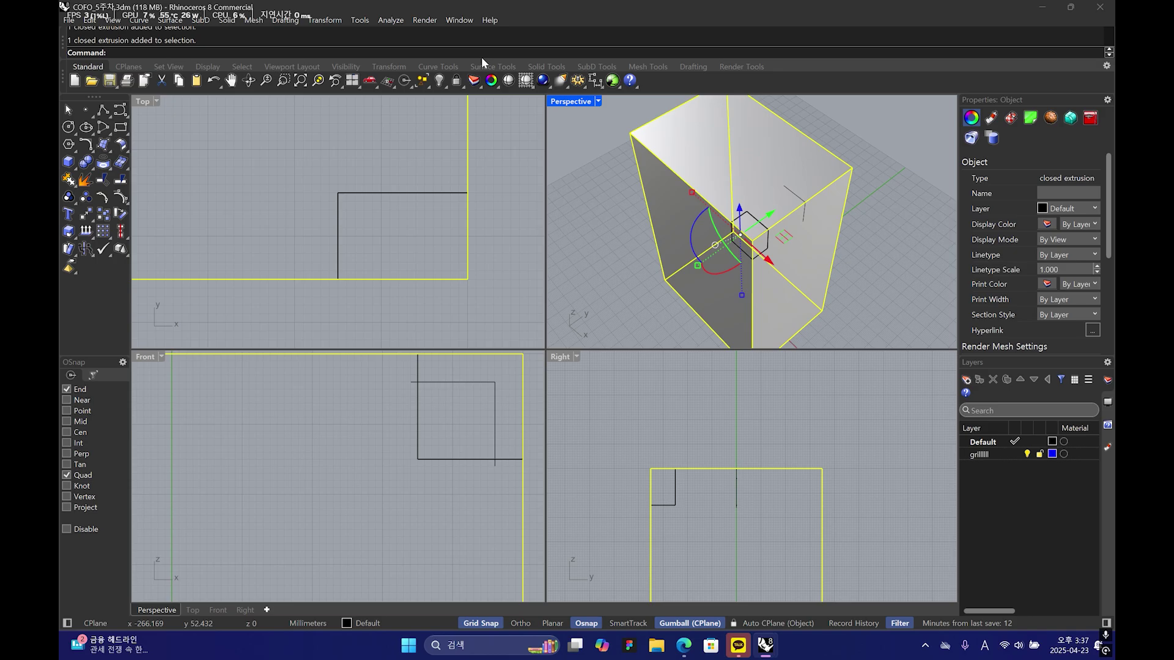
{"action": "key", "text": "Return"}
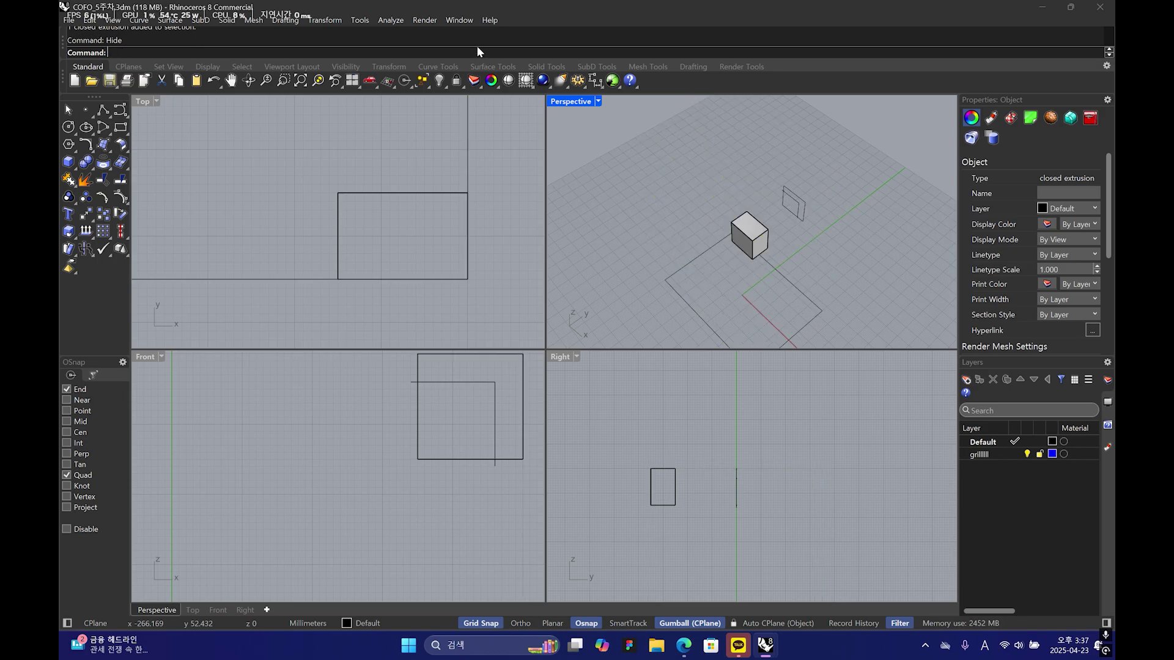
{"action": "key", "text": "ctrl+z"}
- Hide the large box so that only the small block and the curves remain in view
{"action": "right_click_drag", "start_coordinate": [842, 224], "coordinate": [672, 170]}
{"action": "left_click", "coordinate": [724, 169]}
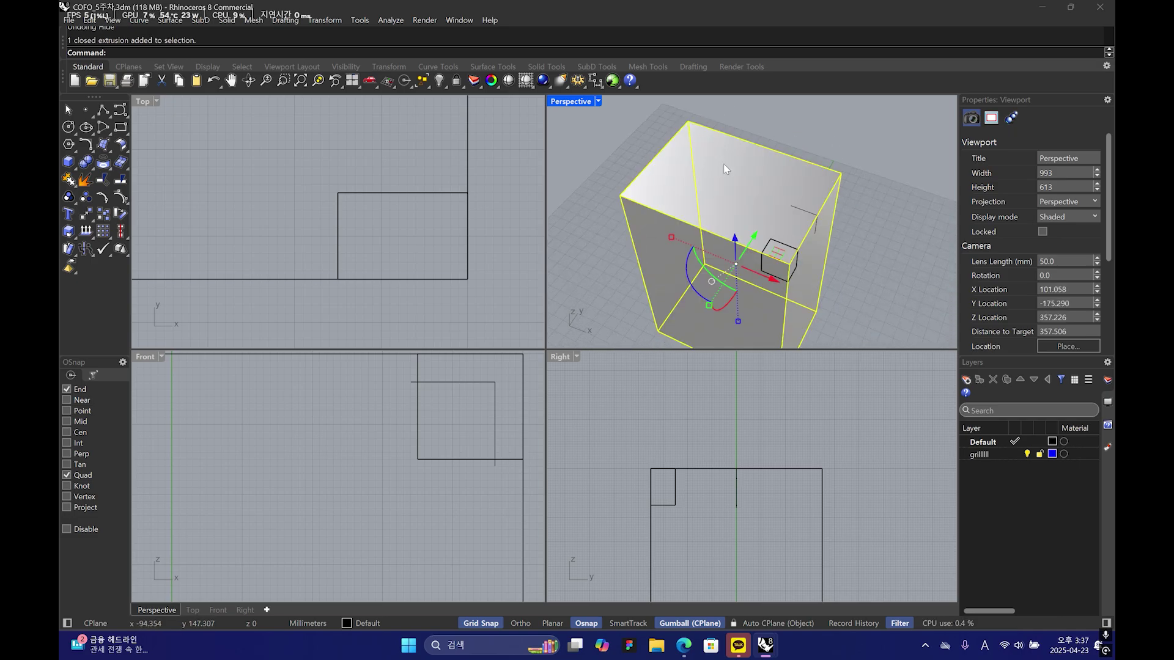
{"action": "middle_click", "coordinate": [693, 122]}
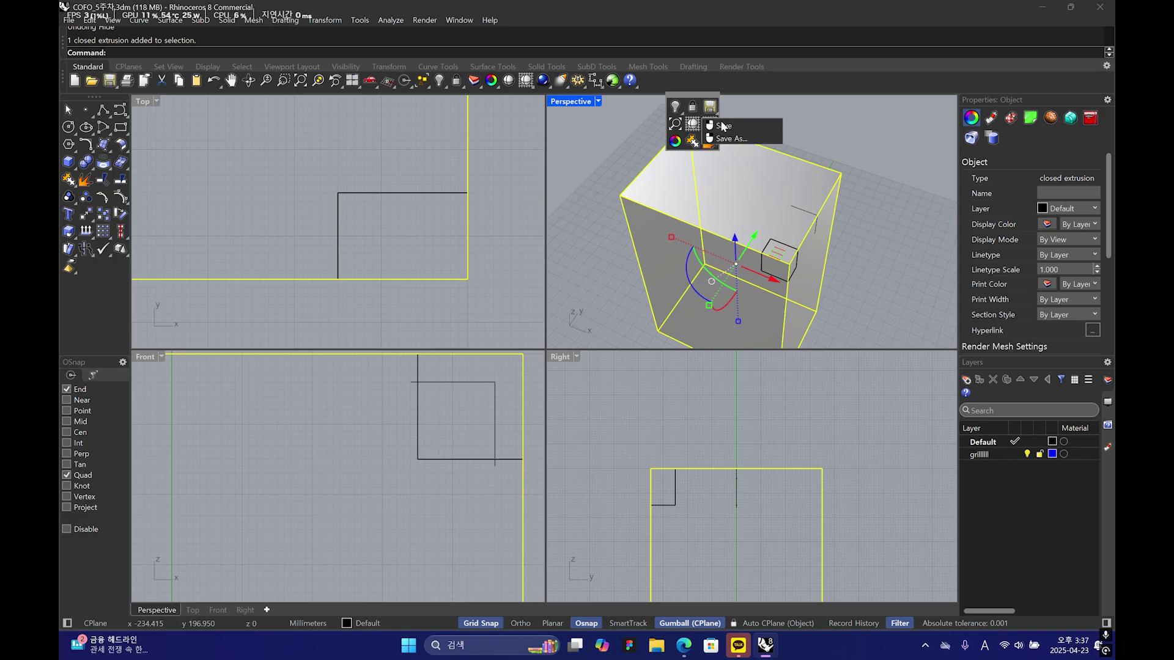
{"action": "left_click", "coordinate": [675, 109]}
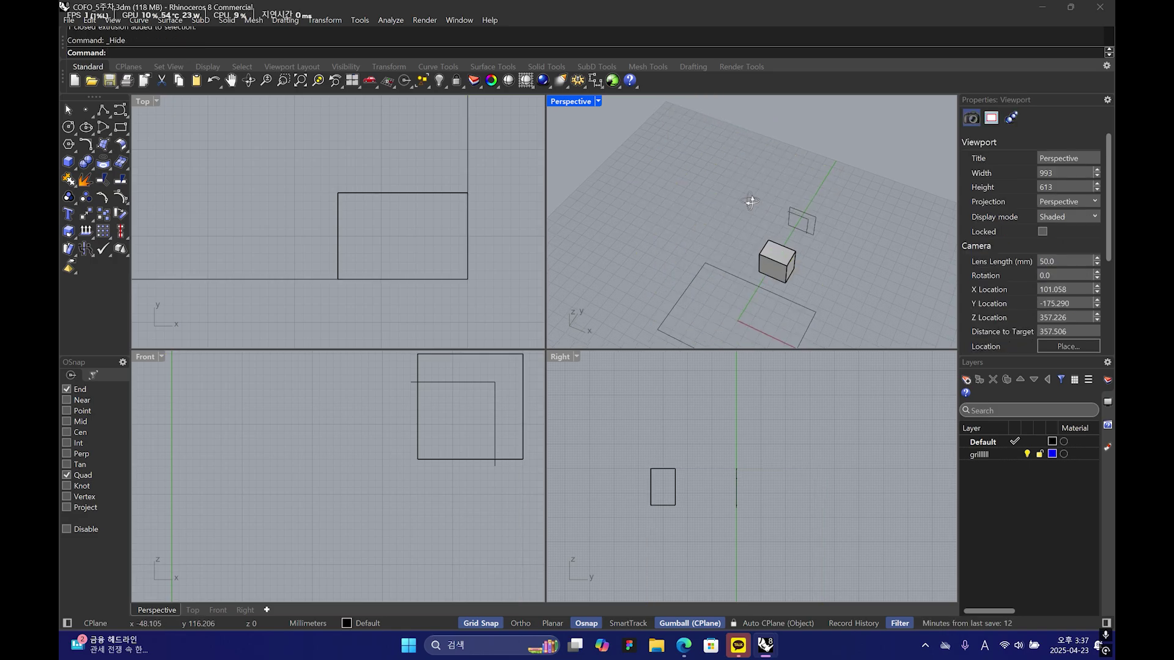
{"action": "right_click_drag", "start_coordinate": [795, 211], "coordinate": [708, 214]}
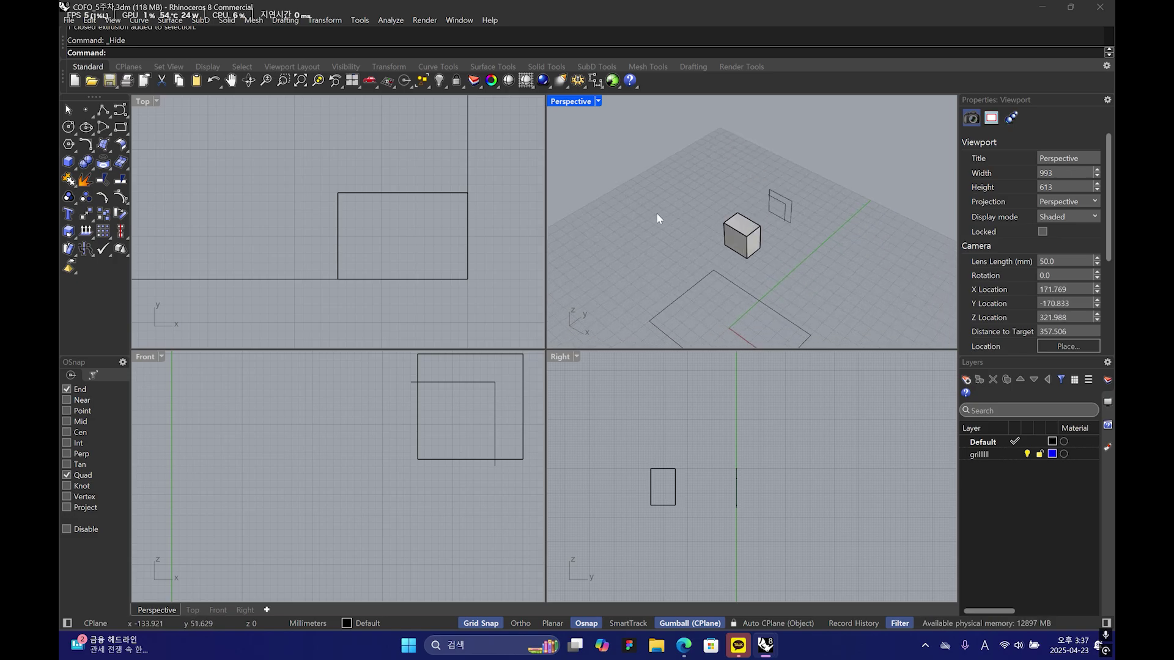
- Show the hidden large box again, and undo showing it
{"action": "middle_click", "coordinate": [656, 151]}
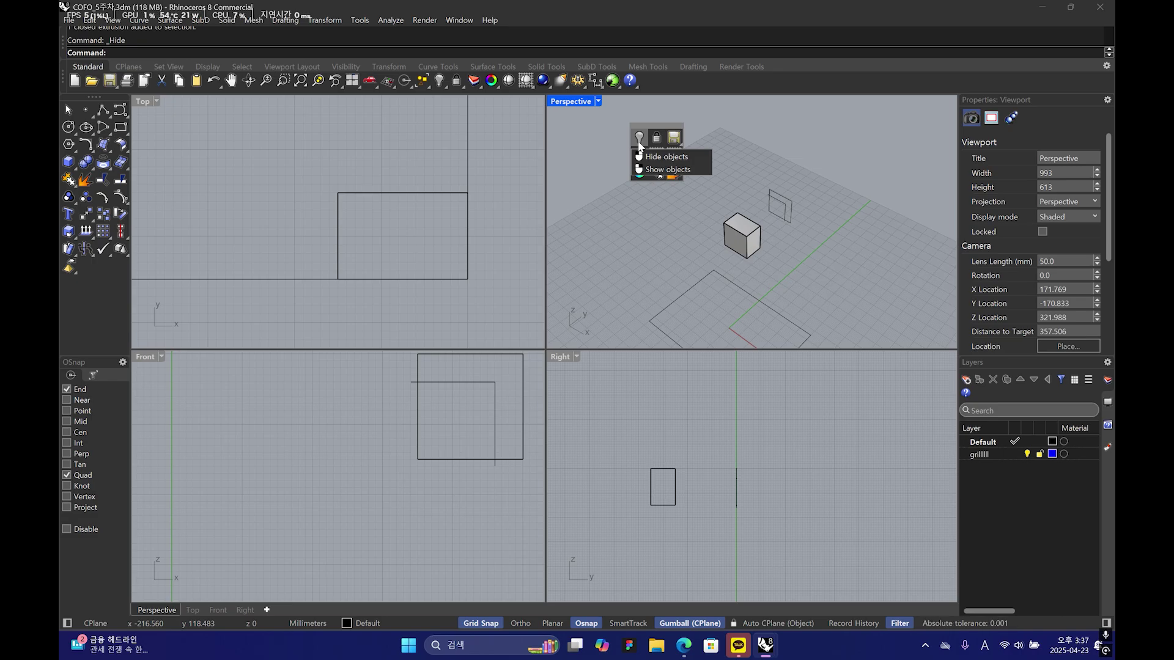
{"action": "right_click", "coordinate": [639, 144]}
{"action": "right_click_drag", "start_coordinate": [712, 223], "coordinate": [783, 89]}
{"action": "right_click_drag", "start_coordinate": [712, 132], "coordinate": [735, 197]}
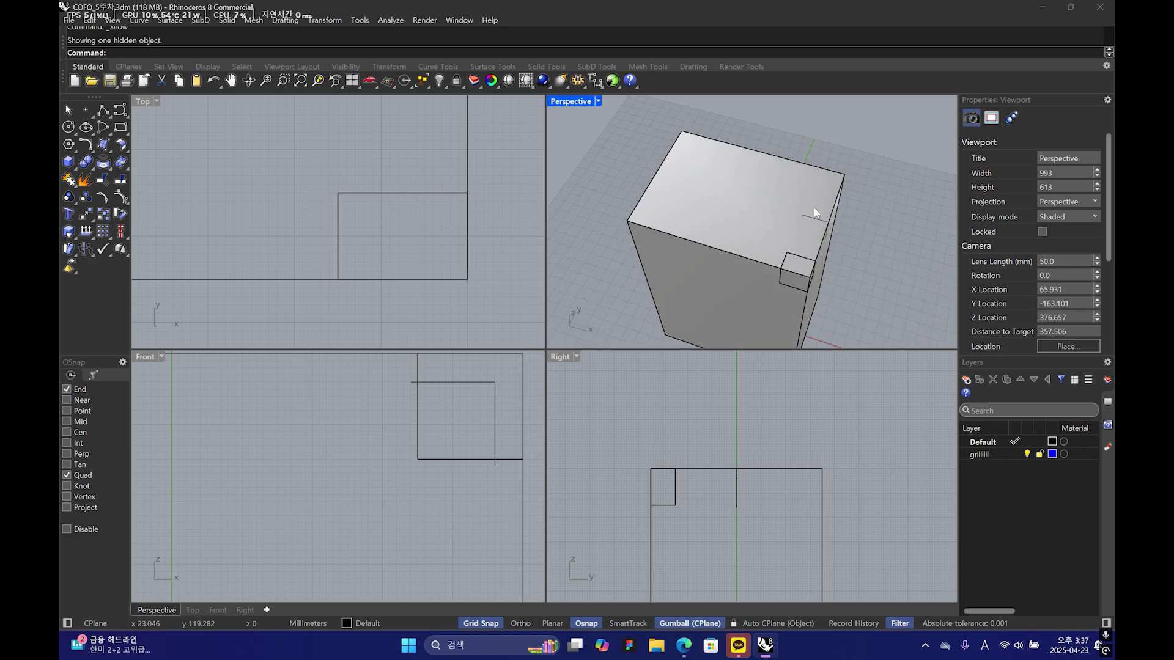
{"action": "key", "text": "ctrl+z"}
- Try to move the open L-shaped curve toward the small block, and undo the move
{"action": "right_click_drag", "start_coordinate": [813, 207], "coordinate": [800, 150]}
{"action": "scroll", "coordinate": [800, 151], "scroll_direction": "up", "scroll_amount": 2}
{"action": "left_click", "coordinate": [804, 160]}
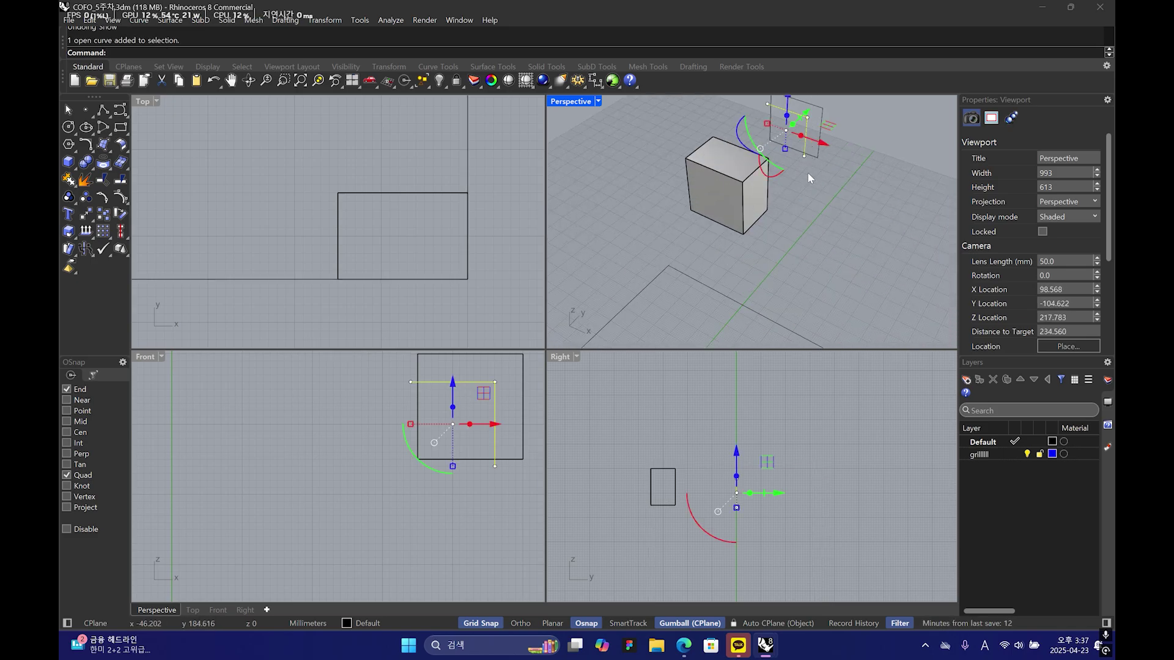
{"action": "left_click", "coordinate": [861, 229]}
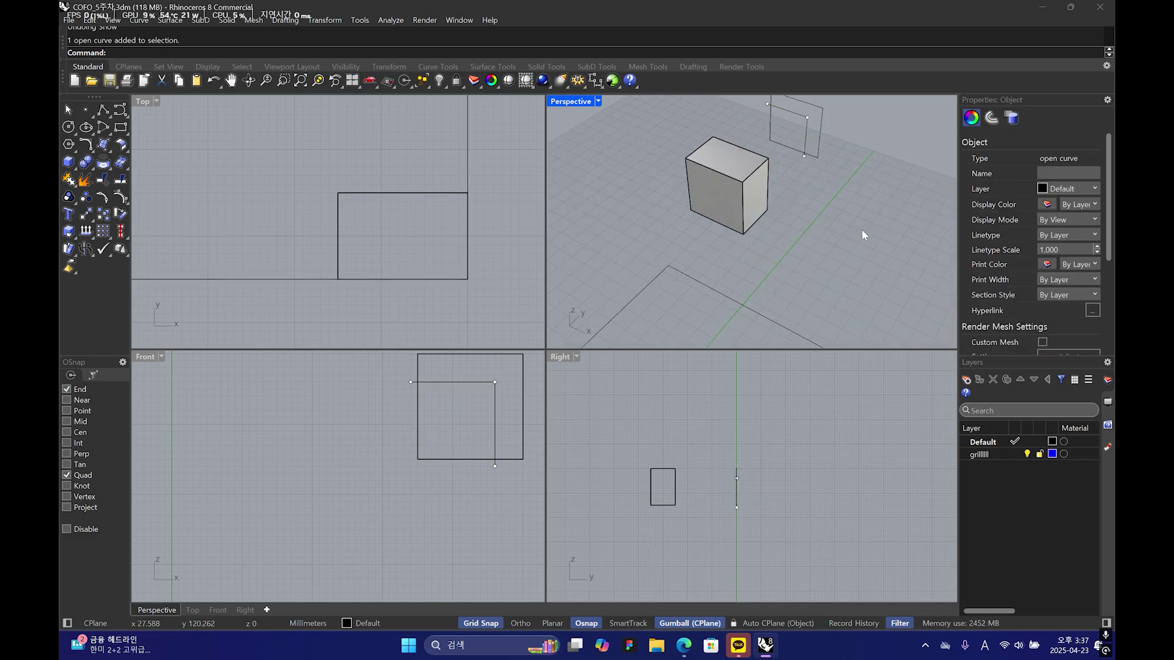
{"action": "scroll", "coordinate": [827, 135], "scroll_direction": "up", "scroll_amount": 6}
{"action": "left_click", "coordinate": [775, 172]}
{"action": "scroll", "coordinate": [766, 469], "scroll_direction": "down", "scroll_amount": 2}
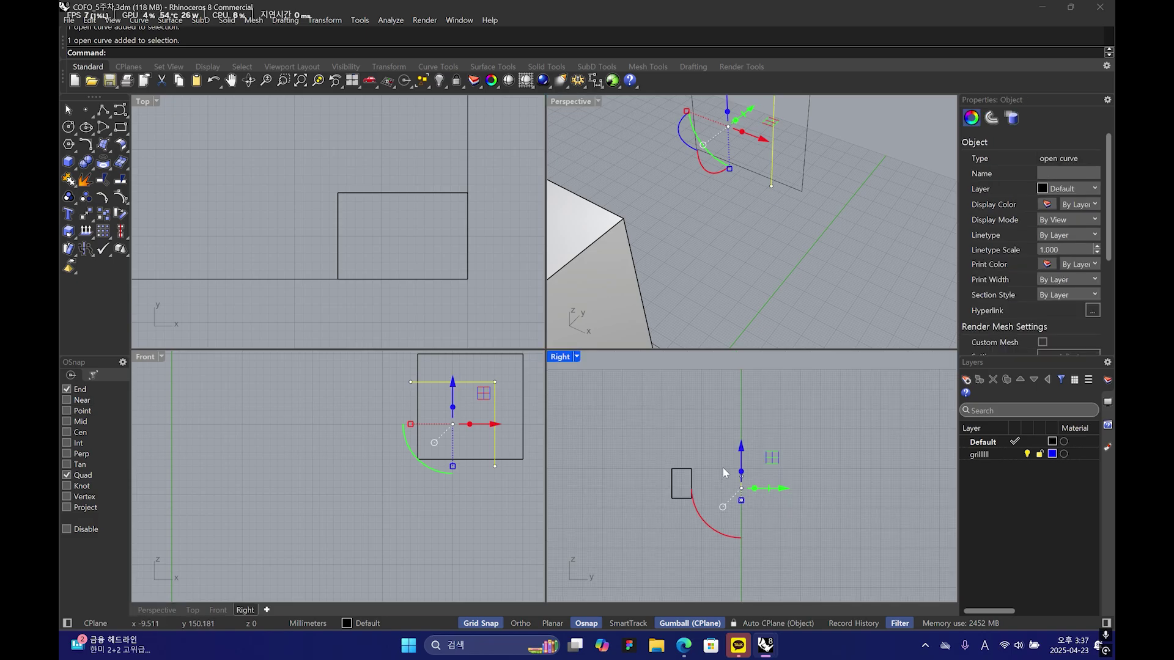
{"action": "left_click_drag", "start_coordinate": [767, 489], "coordinate": [660, 494]}
{"action": "scroll", "coordinate": [762, 158], "scroll_direction": "down", "scroll_amount": 9}
{"action": "left_click", "coordinate": [753, 208]}
{"action": "left_click", "coordinate": [697, 196]}
{"action": "right_click_drag", "start_coordinate": [721, 201], "coordinate": [828, 214]}
{"action": "type", "text": "a"}
{"action": "key", "text": "Escape"}
{"action": "key", "text": "Escape"}
{"action": "right_click_drag", "start_coordinate": [741, 100], "coordinate": [747, 152], "text": "shift"}
{"action": "key", "text": "ctrl+z"}
- Examine the open L-shaped curve and its position relative to the small block from several angles
{"action": "left_click", "coordinate": [709, 198]}
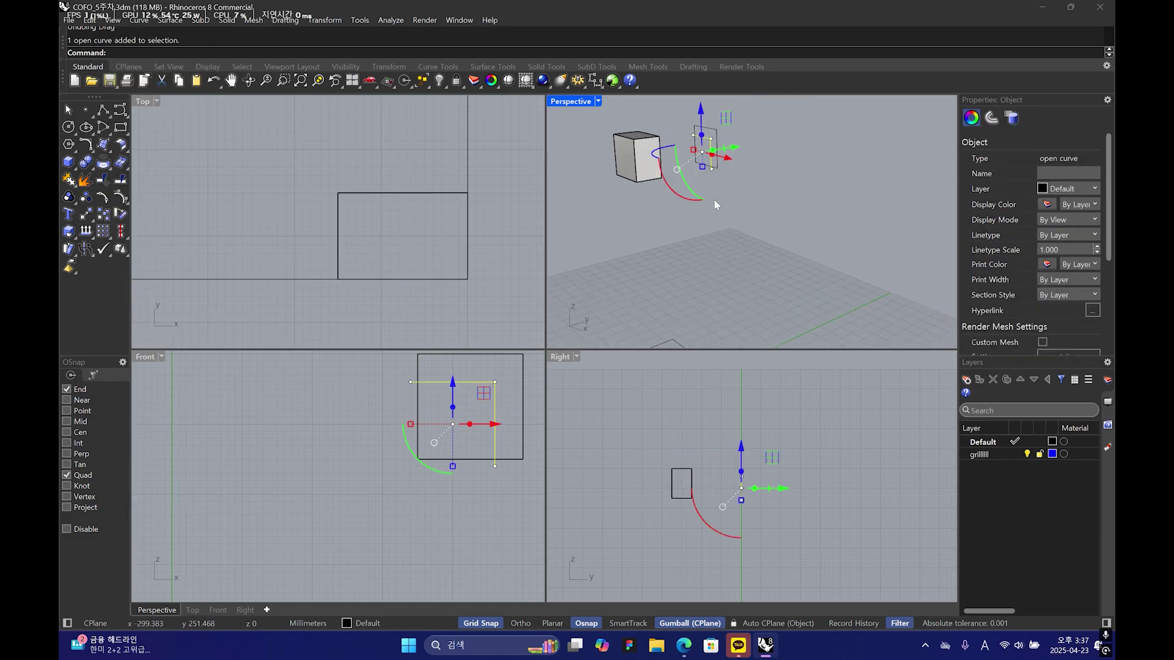
{"action": "scroll", "coordinate": [751, 497], "scroll_direction": "up", "scroll_amount": 2}
{"action": "key", "text": "Escape"}
{"action": "right_click_drag", "start_coordinate": [730, 147], "coordinate": [785, 214]}
{"action": "scroll", "coordinate": [757, 239], "scroll_direction": "up", "scroll_amount": 6}
{"action": "left_click", "coordinate": [756, 245]}
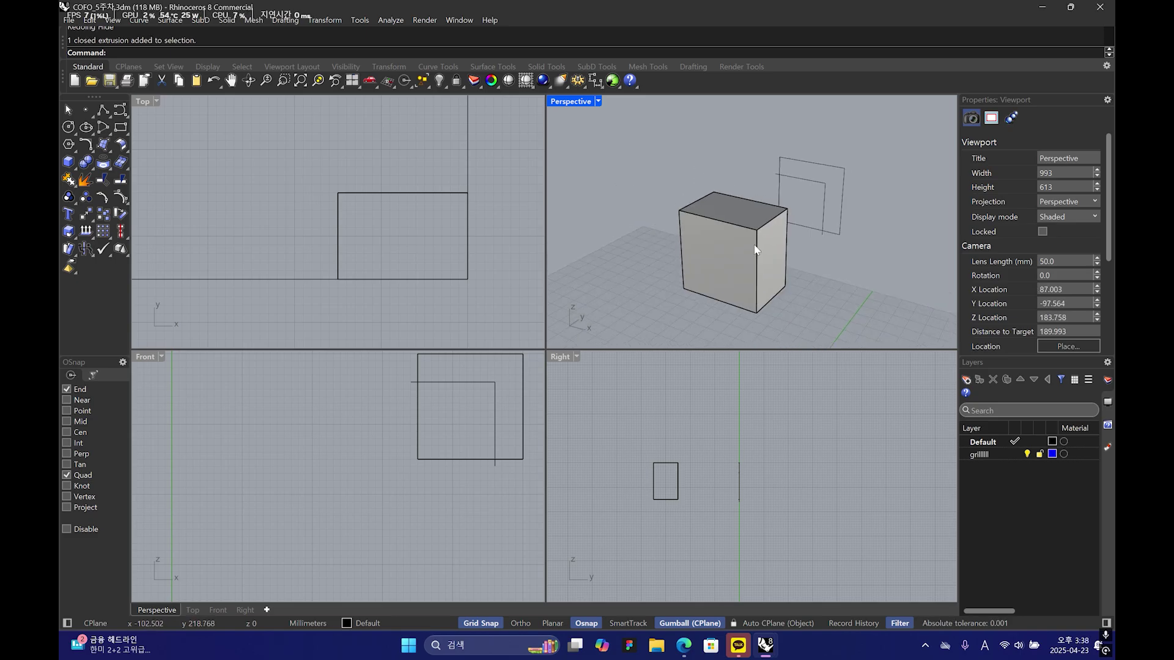
{"action": "left_click", "coordinate": [413, 385]}
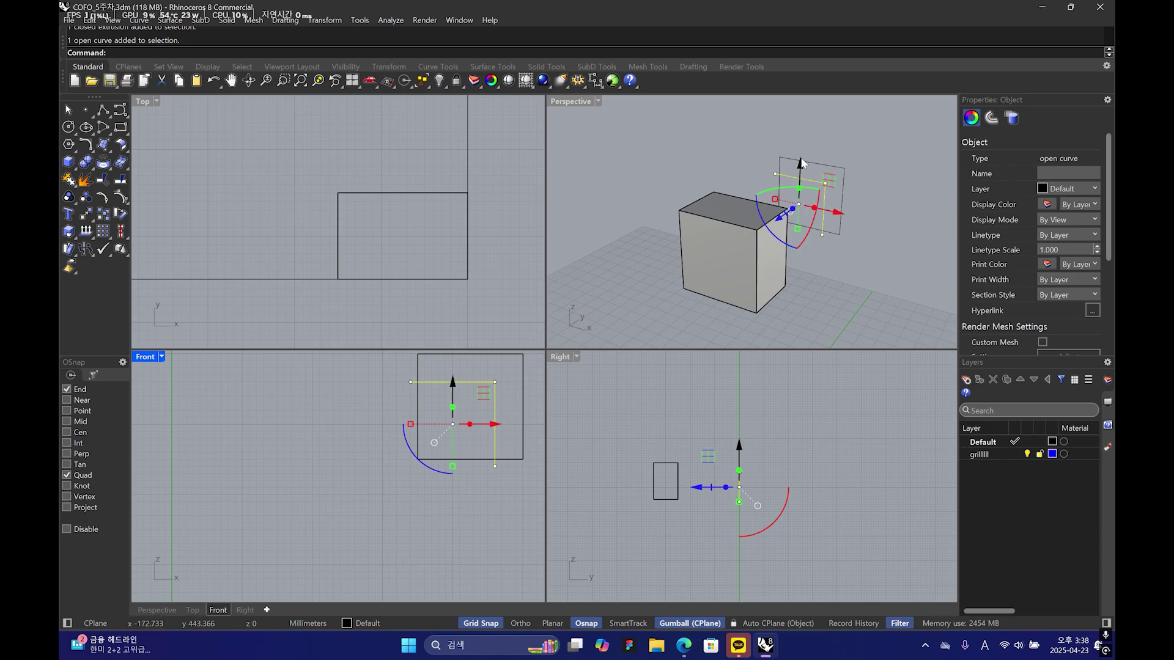
{"action": "right_click_drag", "start_coordinate": [729, 233], "coordinate": [821, 213]}
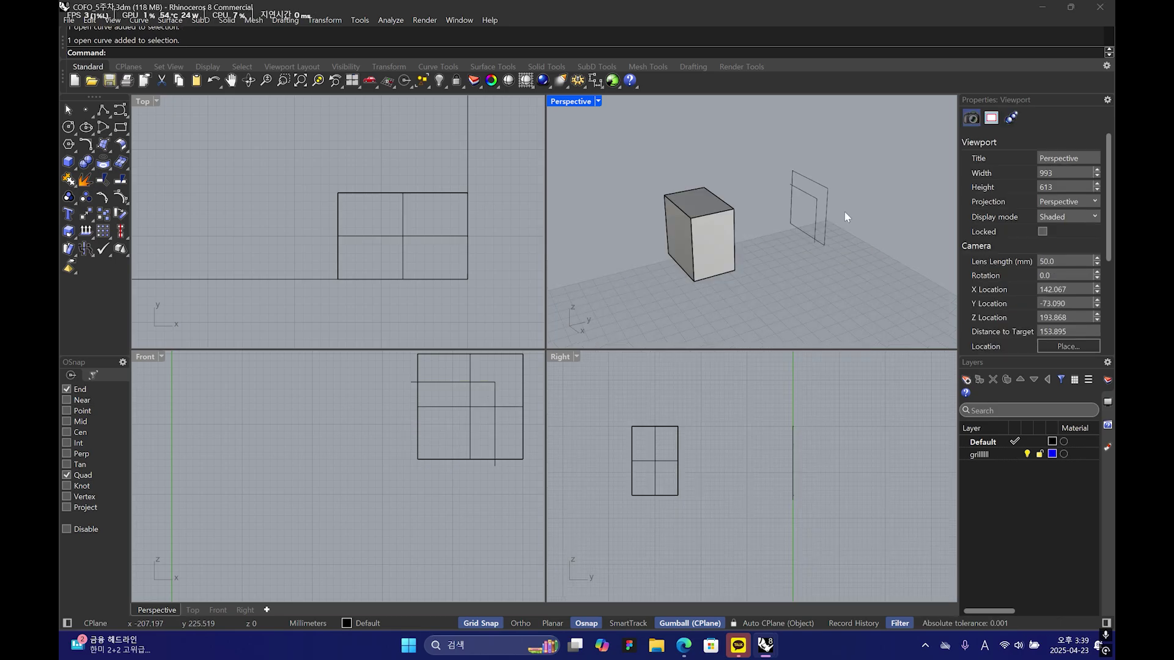
{"action": "right_click_drag", "start_coordinate": [826, 229], "coordinate": [832, 203]}
{"action": "left_click", "coordinate": [785, 214]}
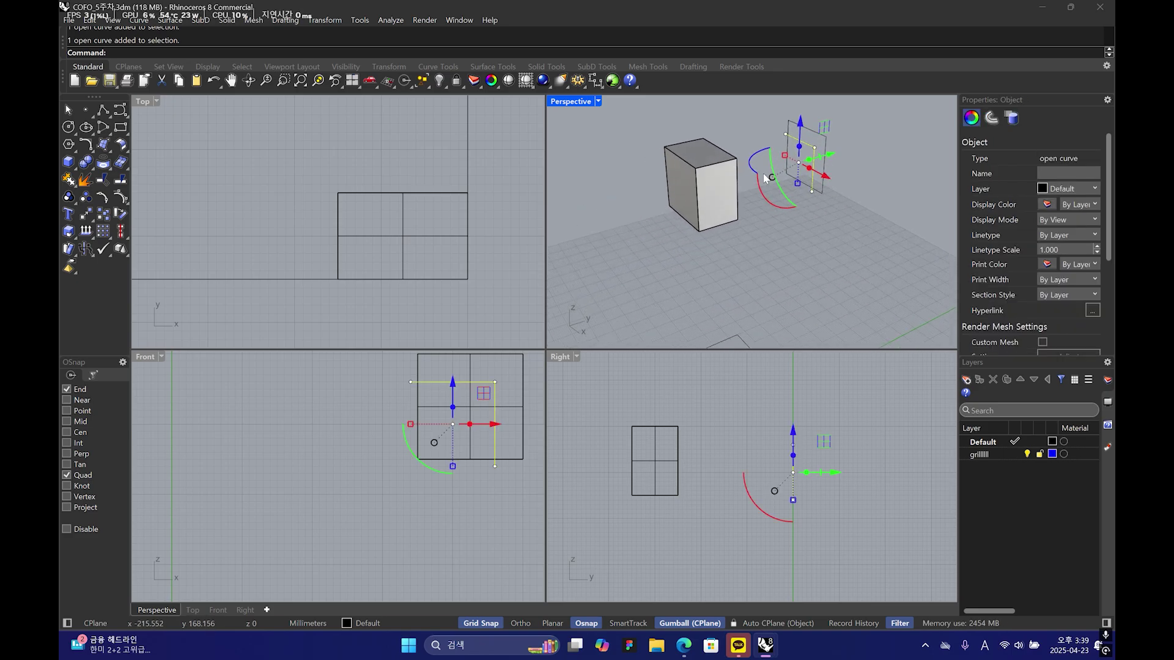
{"action": "left_click", "coordinate": [823, 168]}
{"action": "left_click", "coordinate": [842, 182]}
{"action": "left_click", "coordinate": [856, 208]}
{"action": "left_click", "coordinate": [812, 168]}
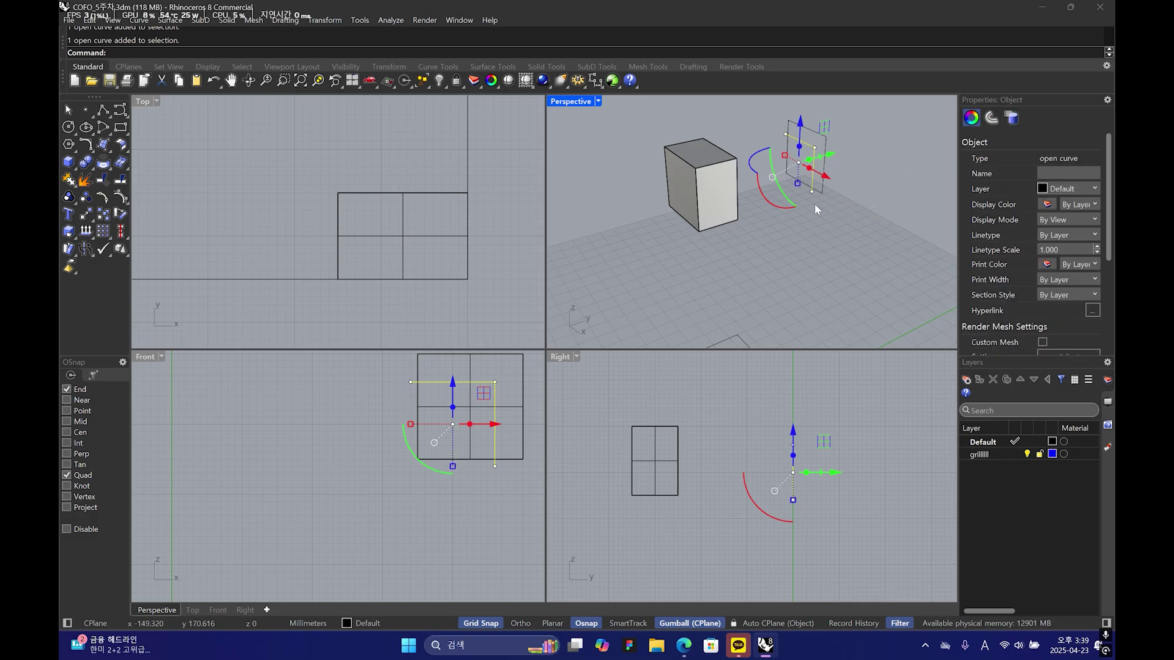
{"action": "mouse_move", "coordinate": [815, 203]}
{"action": "right_mouse_down"}
{"action": "mouse_move", "coordinate": [775, 203]}
{"action": "mouse_move", "coordinate": [798, 201]}
{"action": "right_mouse_up"}
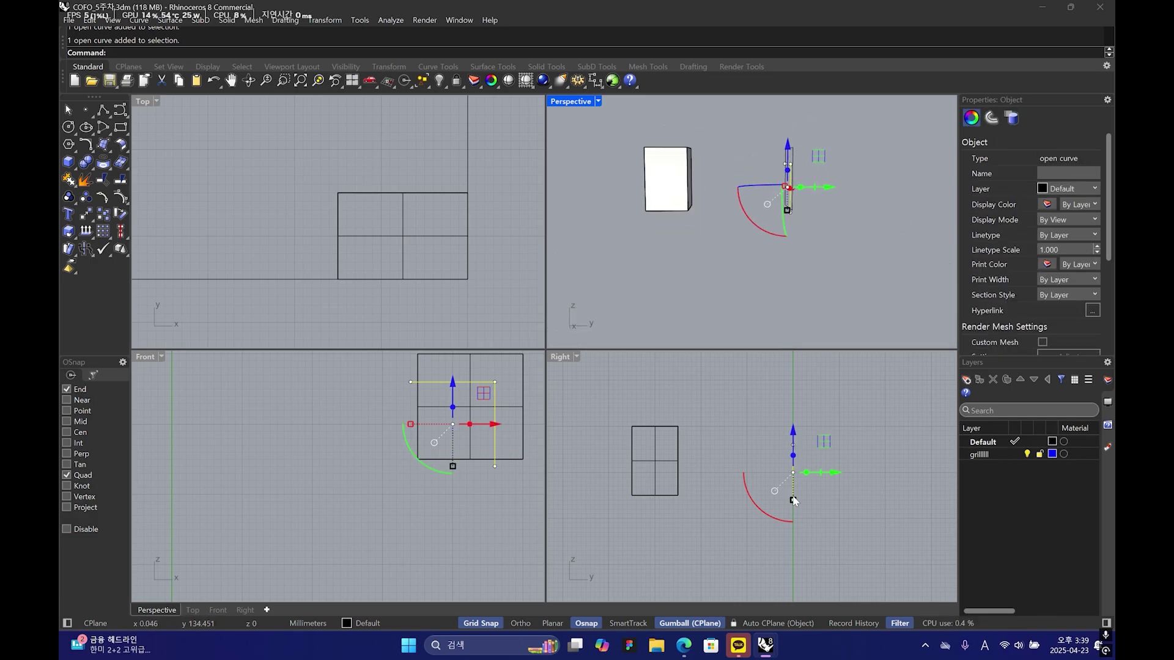
- Cut the small block with the open L-shaped curve by extruding the curve through it in the Right view
{"action": "scroll", "coordinate": [794, 500], "scroll_direction": "up", "scroll_amount": 2}
{"action": "scroll", "coordinate": [852, 481], "scroll_direction": "down", "scroll_amount": 2}
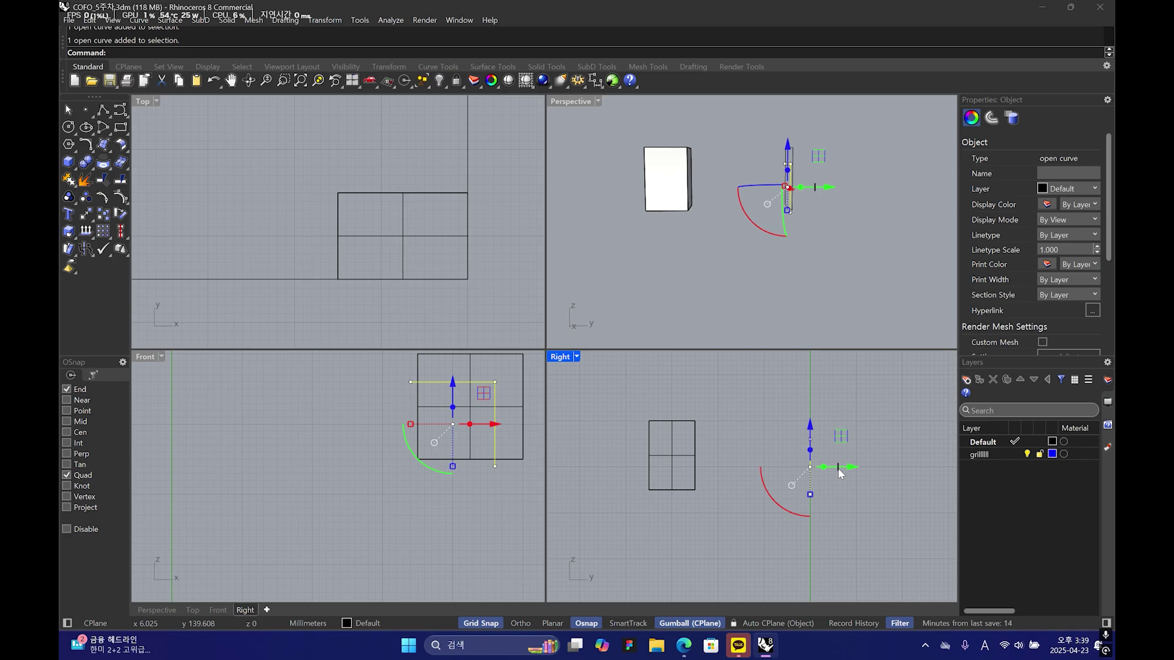
{"action": "left_click_drag", "start_coordinate": [840, 474], "coordinate": [599, 476]}
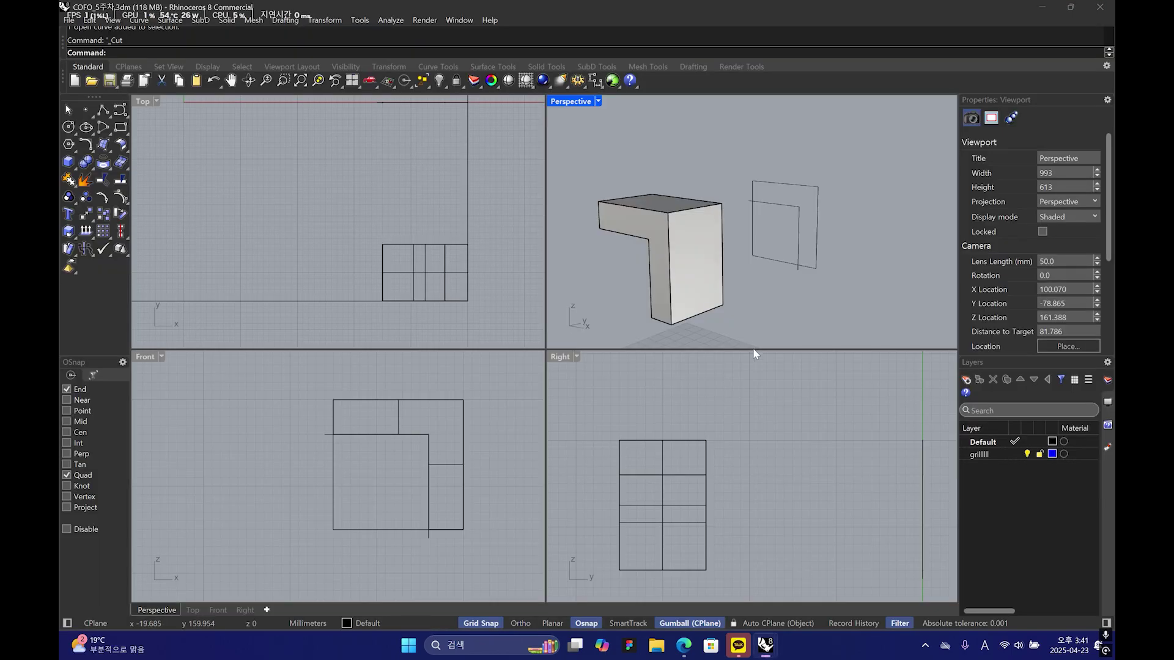
- Switch to the browser to examine the corner guard on the Marshall Tufton product page, and return to Rhinoceros
{"action": "right_click_drag", "start_coordinate": [753, 348], "coordinate": [735, 452]}
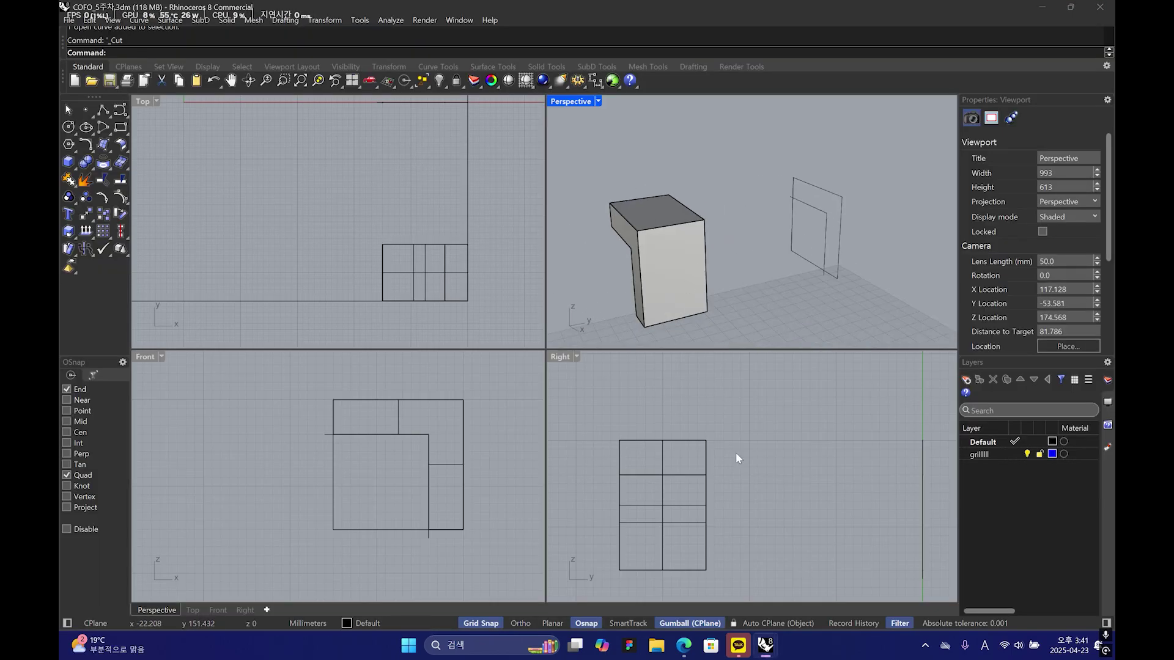
{"action": "left_click", "coordinate": [683, 645]}
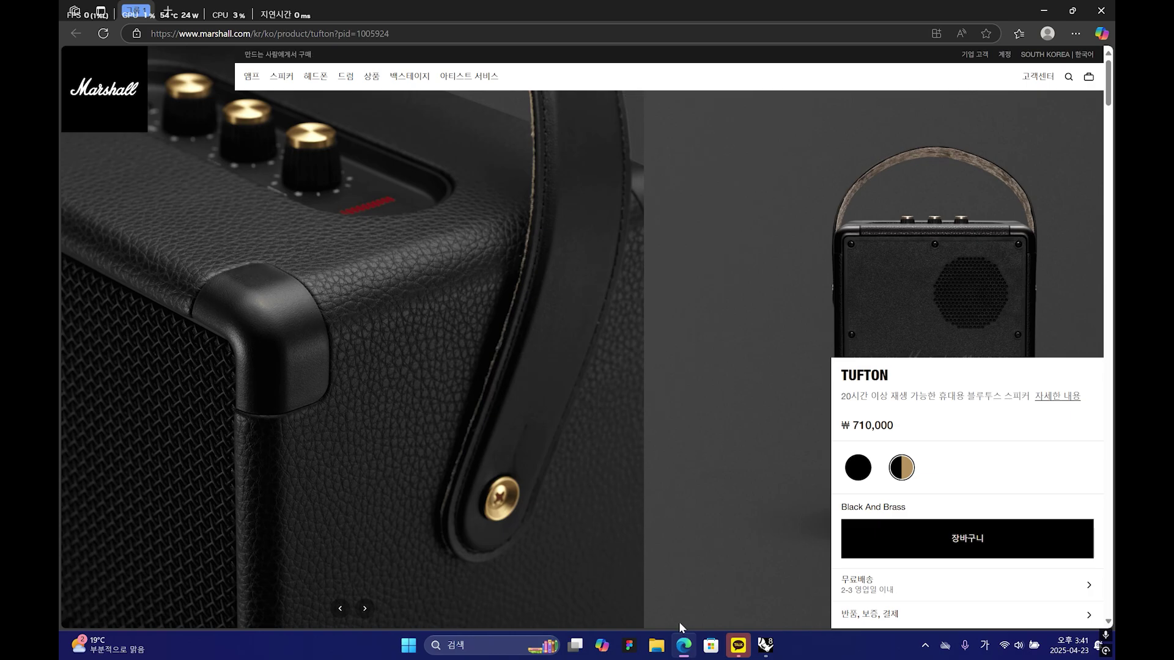
{"action": "mouse_move", "coordinate": [763, 645]}
{"action": "left_click", "coordinate": [835, 567]}
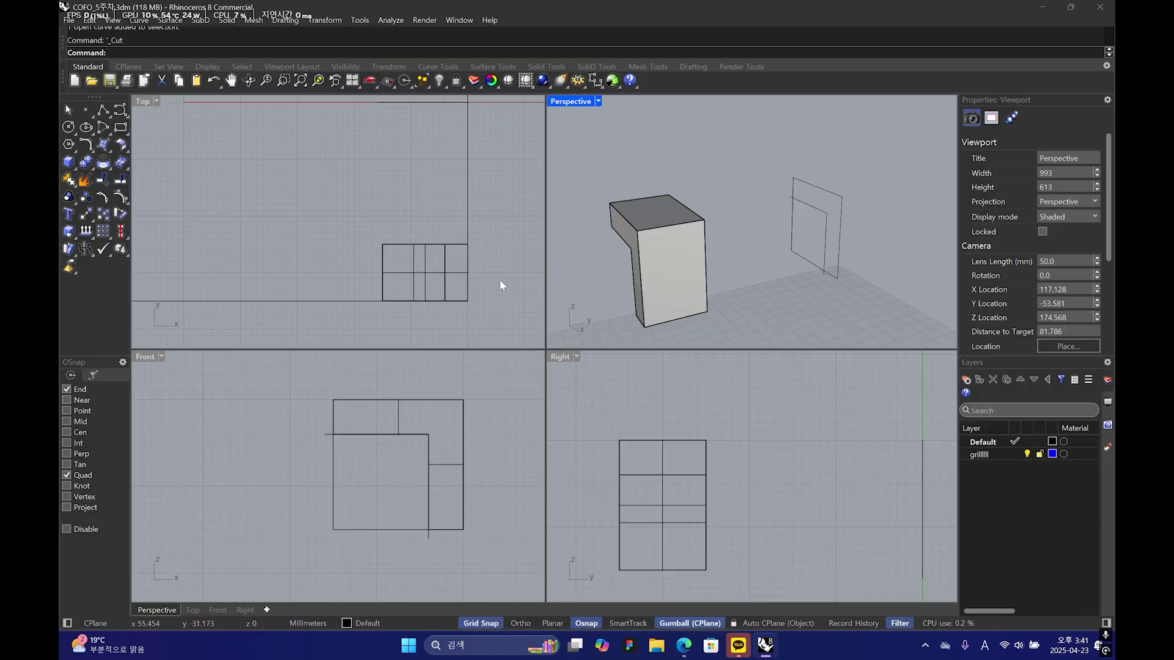
- Draw an open L-shaped polyline in the Front view and align it with the block's outer top and side edges
{"action": "left_click", "coordinate": [103, 110]}
{"action": "left_click", "coordinate": [307, 400]}
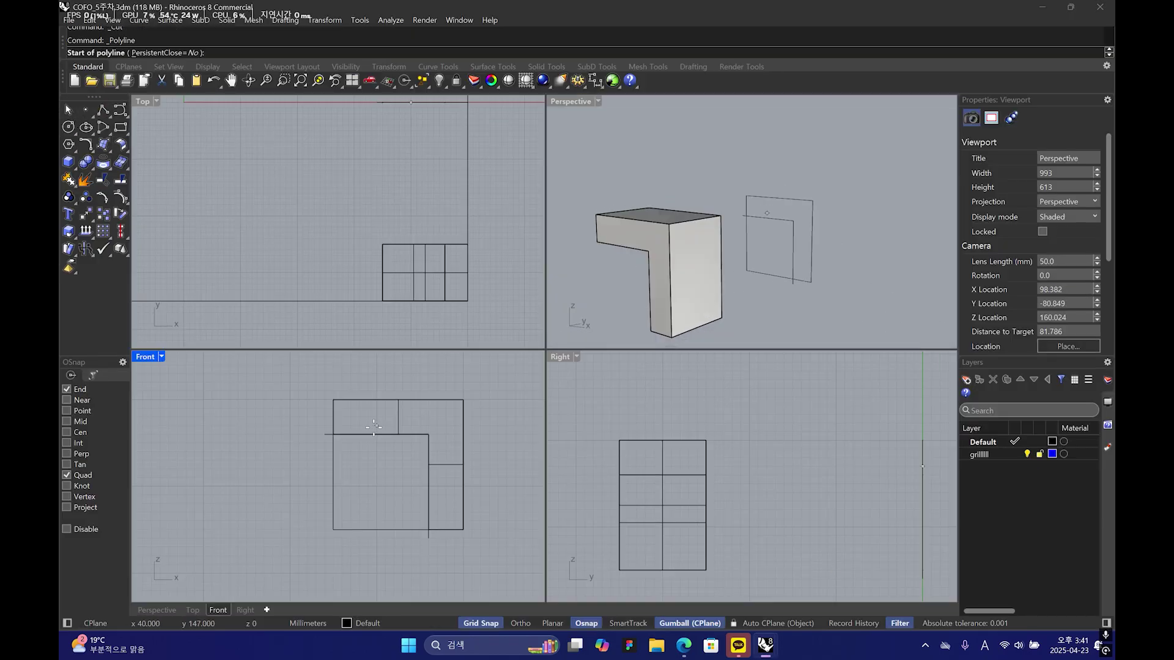
{"action": "left_click", "coordinate": [506, 399]}
{"action": "left_click", "coordinate": [506, 581]}
{"action": "key", "text": "Return"}
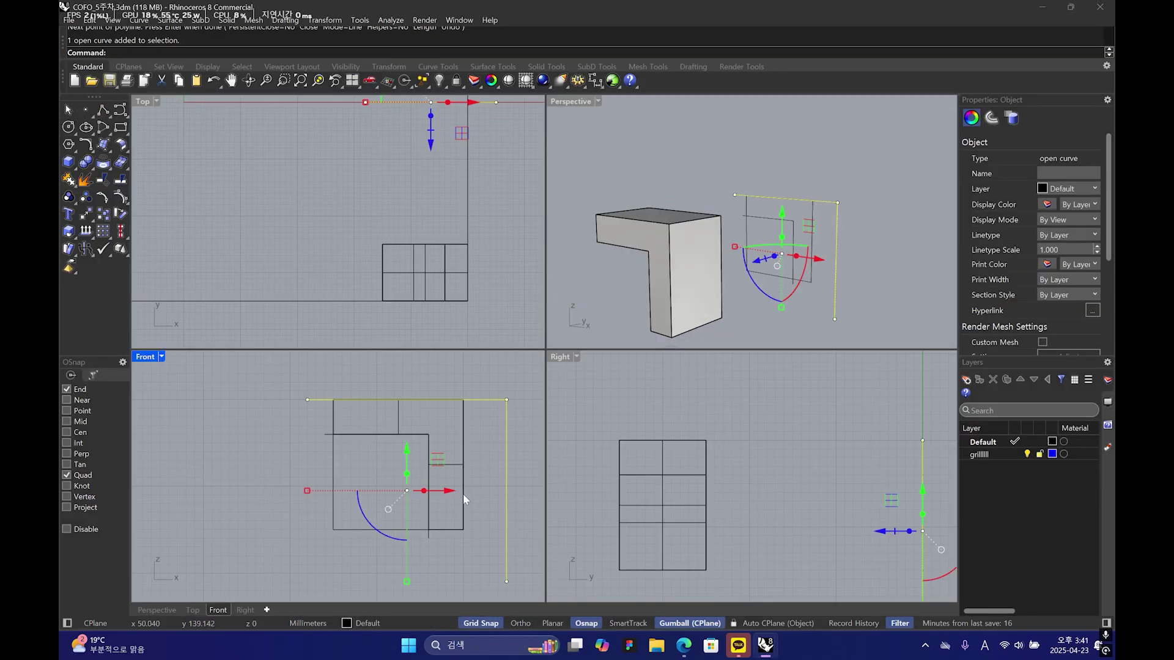
{"action": "left_click_drag", "start_coordinate": [446, 490], "coordinate": [406, 491]}
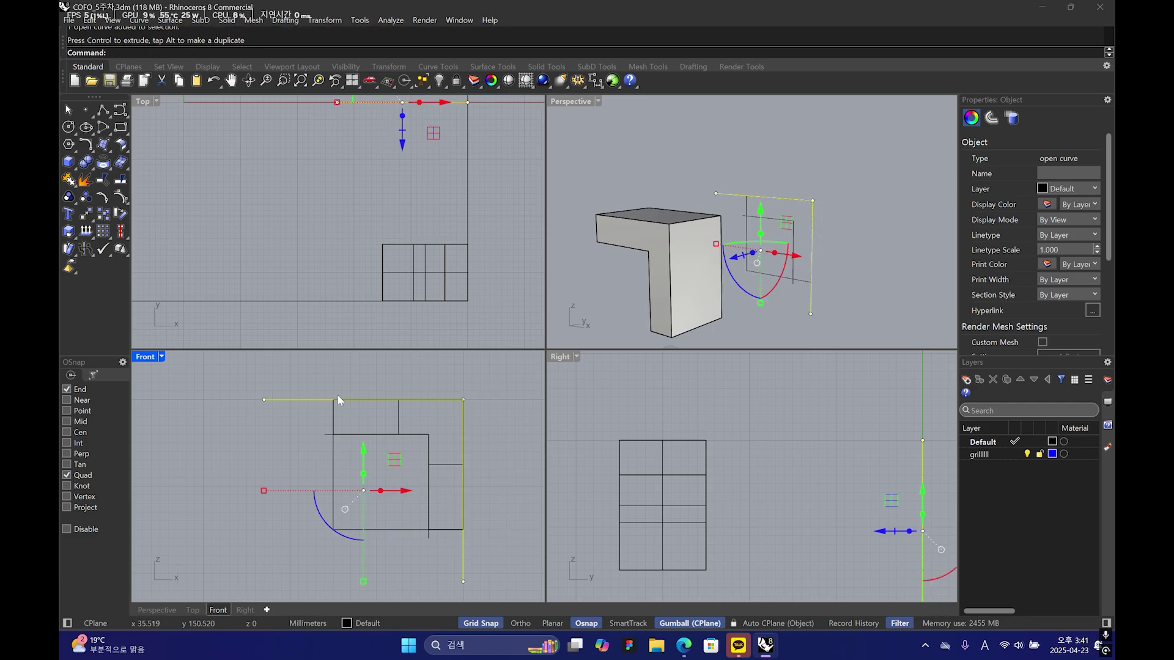
- Move the new L-shaped polyline 0.5 mm inward from the block's outer edges
{"action": "left_click", "coordinate": [405, 490]}
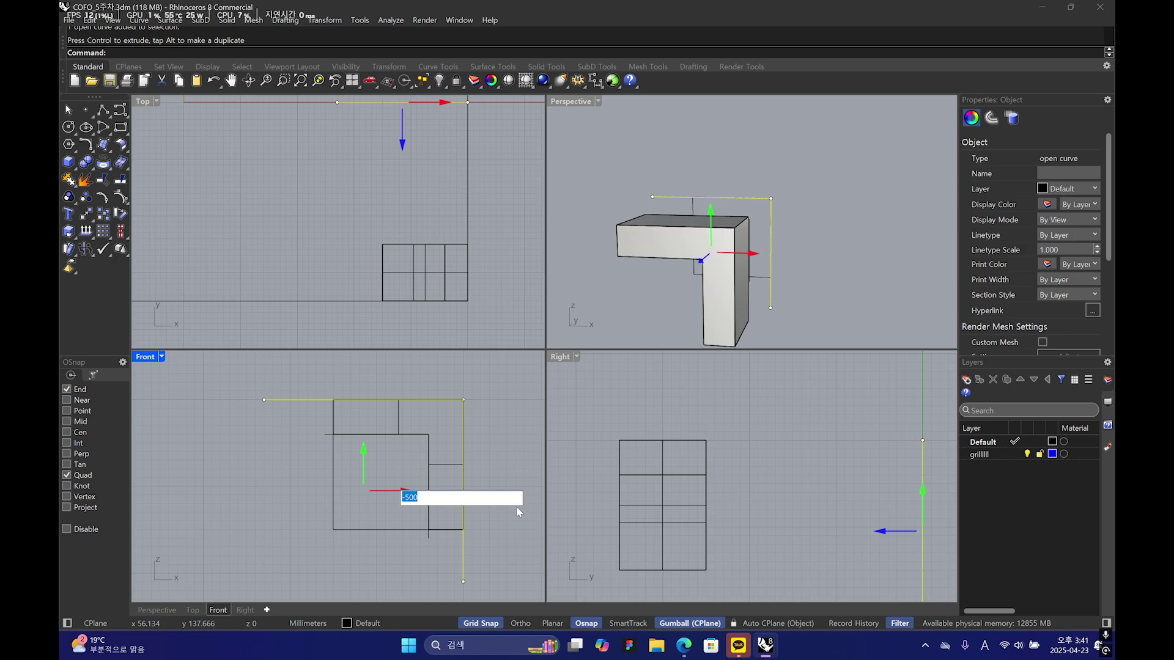
{"action": "type", "text": "-0"}
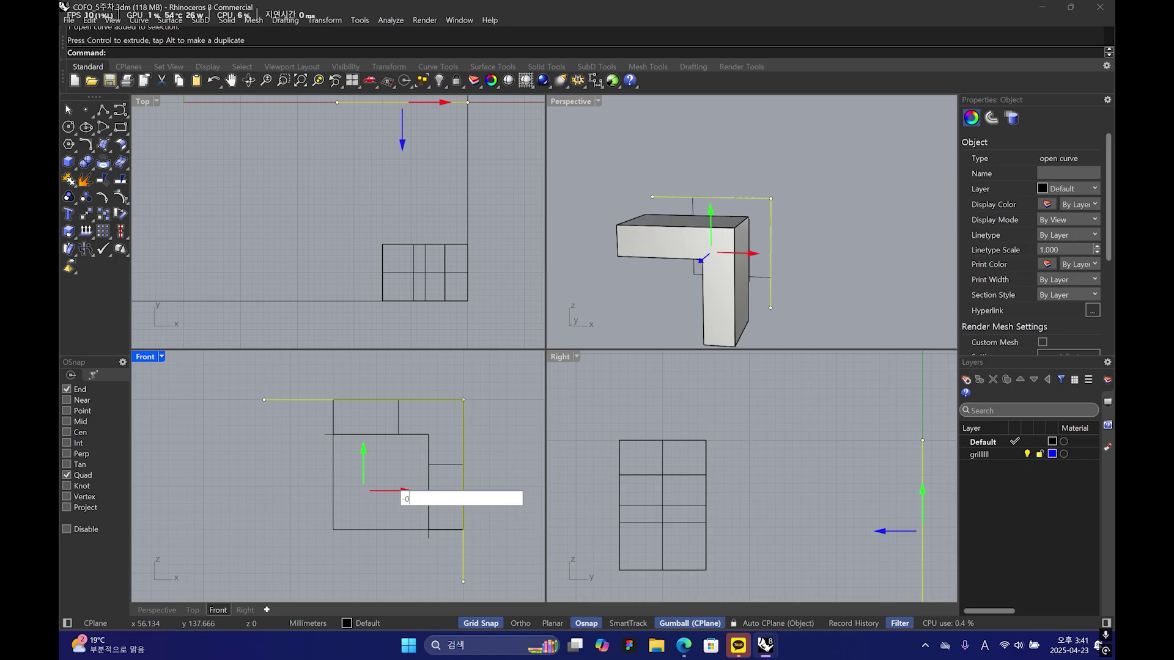
{"action": "type", "text": ".5"}
{"action": "key", "text": "Return"}
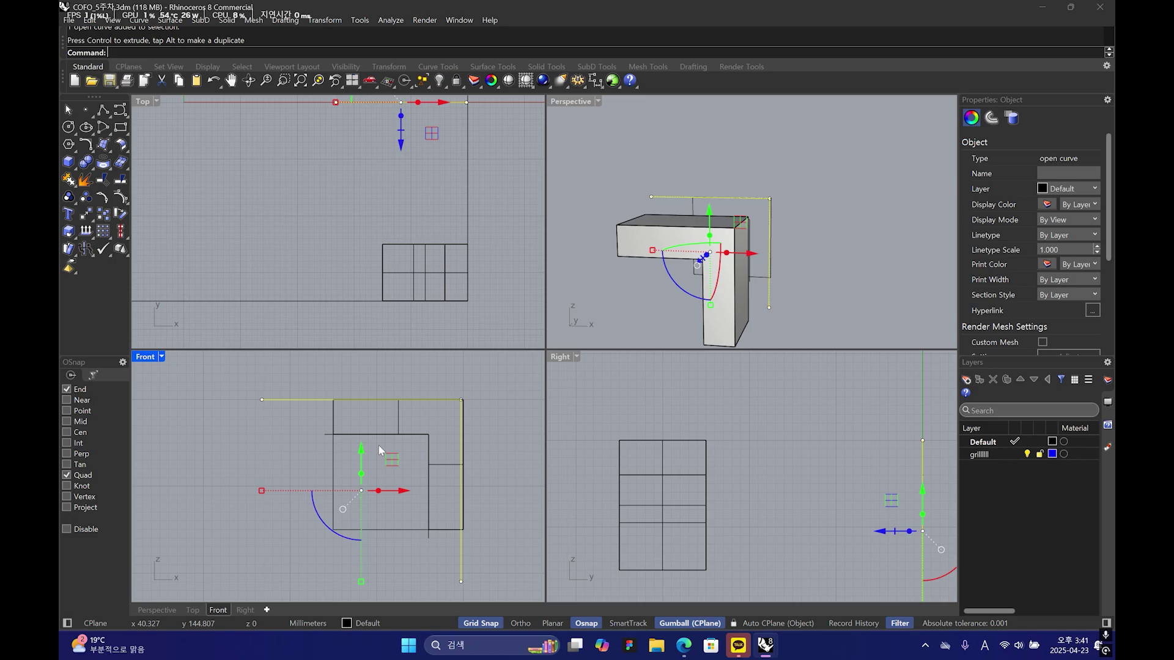
{"action": "left_click", "coordinate": [506, 461]}
{"action": "scroll", "coordinate": [453, 428], "scroll_direction": "up", "scroll_amount": 12}
{"action": "right_click_drag", "start_coordinate": [457, 398], "coordinate": [460, 466]}
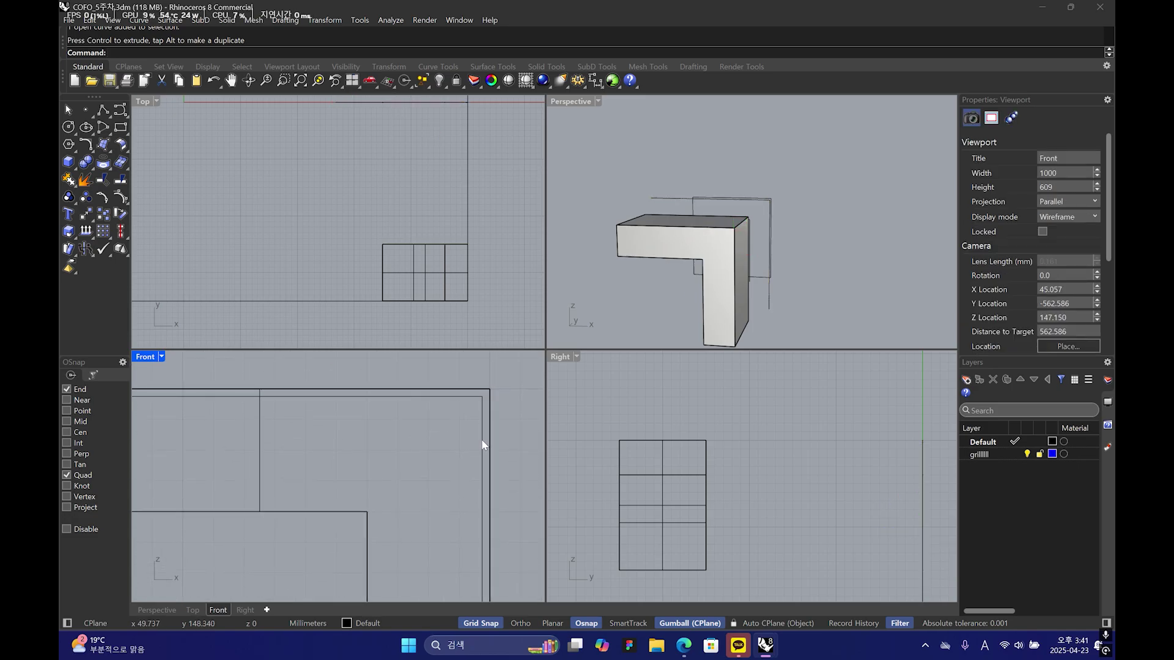
- Cut the block with the offset L-shaped polyline and remove the thin outer shell
{"action": "left_click", "coordinate": [483, 443]}
{"action": "right_click_drag", "start_coordinate": [778, 241], "coordinate": [814, 230]}
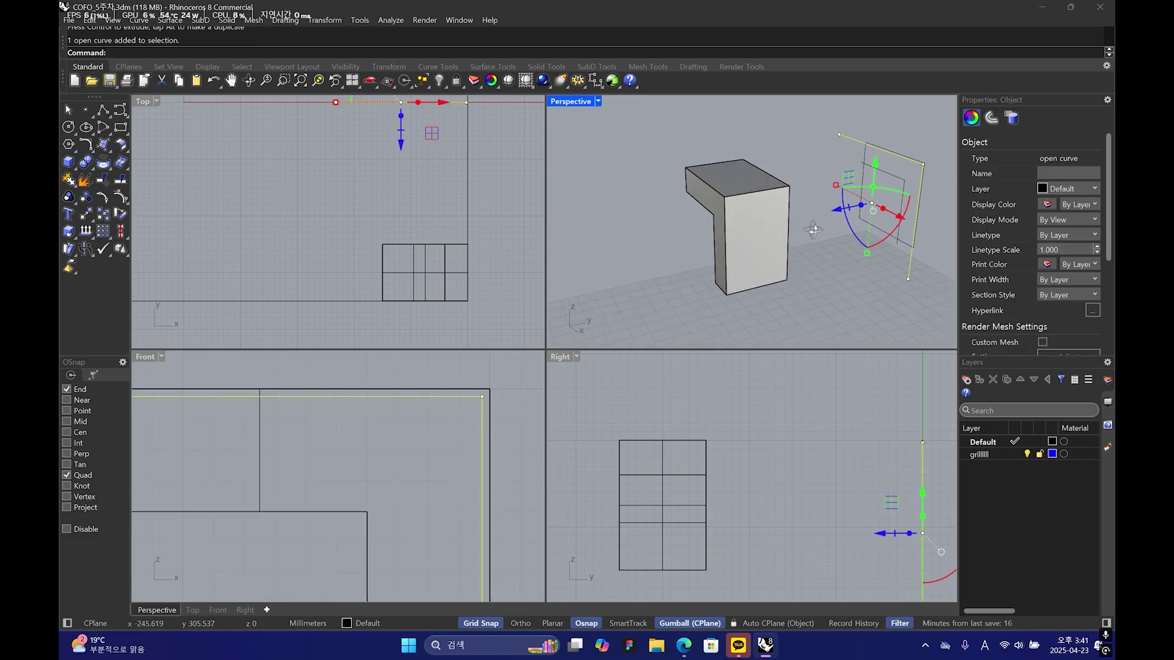
{"action": "left_click_drag", "start_coordinate": [848, 209], "coordinate": [614, 287]}
{"action": "left_click", "coordinate": [784, 313]}
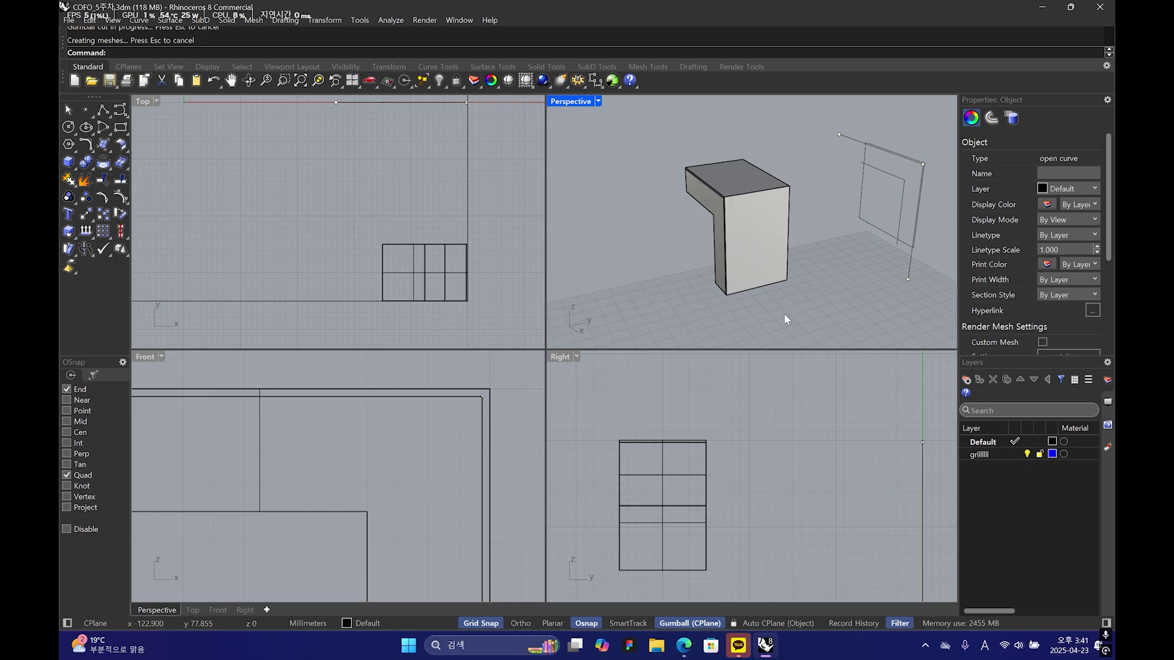
{"action": "right_click_drag", "start_coordinate": [784, 314], "coordinate": [817, 232]}
{"action": "left_click", "coordinate": [788, 245]}
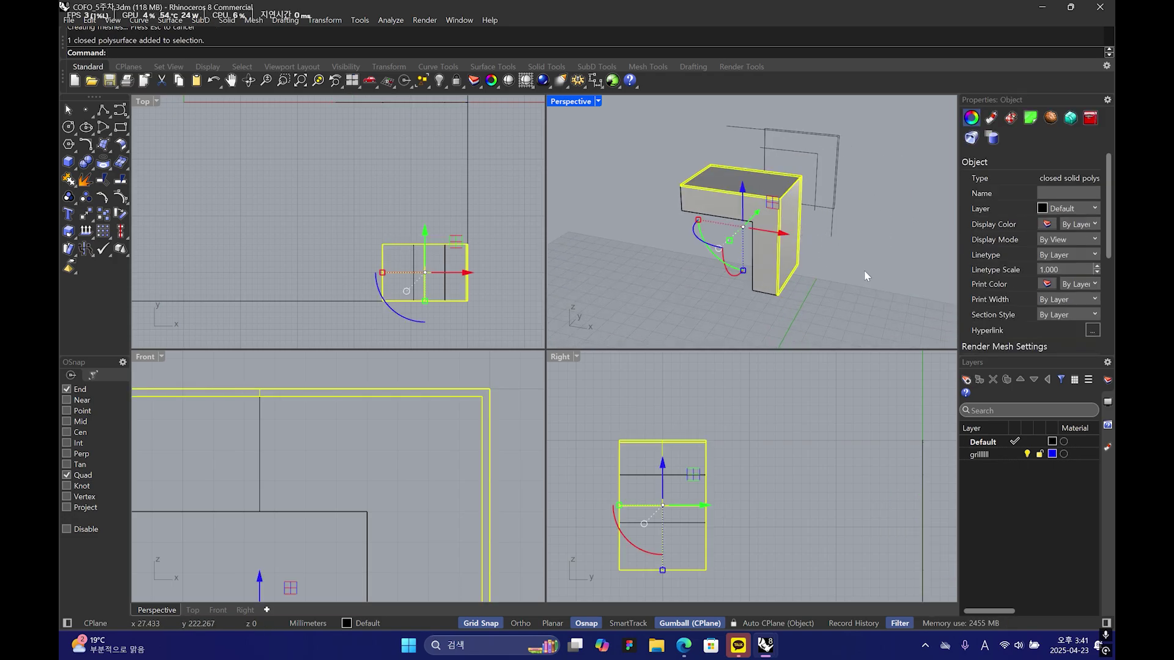
{"action": "key", "text": "ctrl+x"}
{"action": "right_click_drag", "start_coordinate": [703, 265], "coordinate": [679, 295]}
- Draw a straight line in the Top view along the block's front edge, extending past both ends
{"action": "left_click", "coordinate": [288, 283]}
{"action": "left_click", "coordinate": [103, 110]}
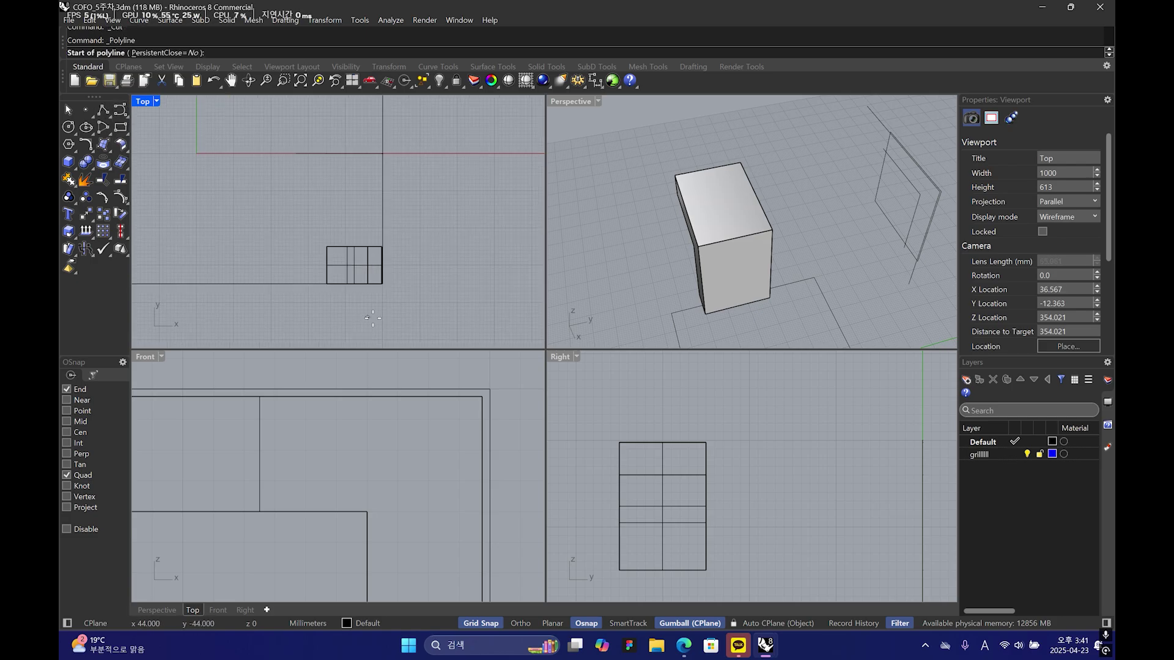
{"action": "scroll", "coordinate": [313, 248], "scroll_direction": "up", "scroll_amount": 5}
{"action": "right_click_drag", "start_coordinate": [313, 248], "coordinate": [385, 265]}
{"action": "left_click", "coordinate": [276, 265]}
{"action": "right_click_drag", "start_coordinate": [733, 257], "coordinate": [617, 259]}
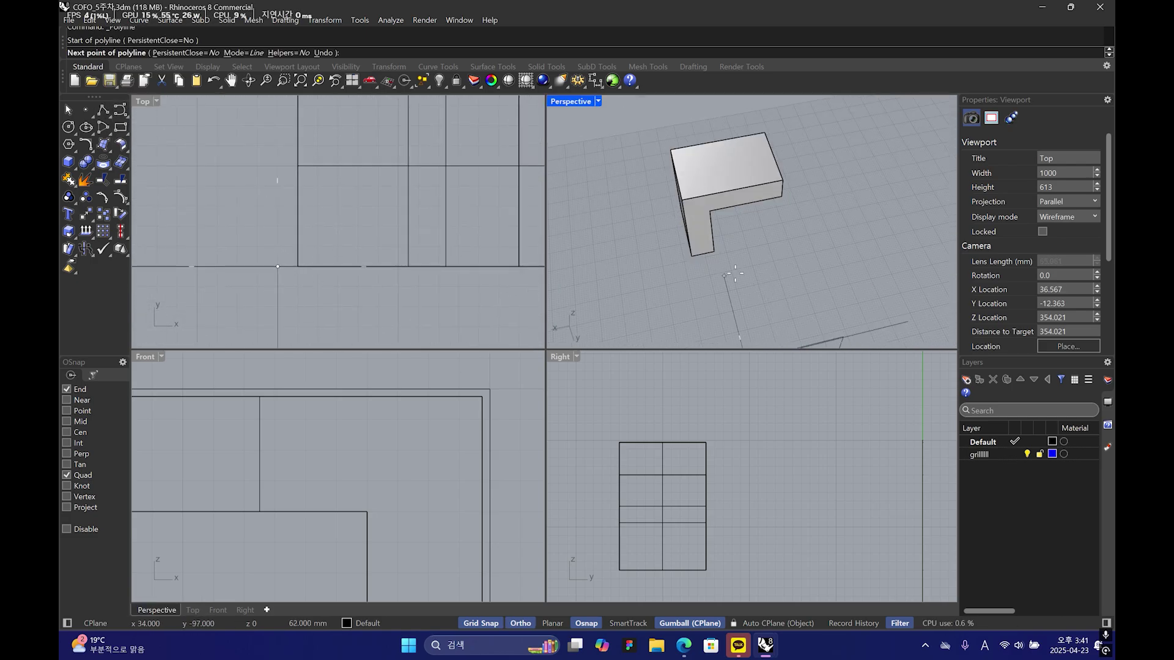
{"action": "scroll", "coordinate": [420, 248], "scroll_direction": "down", "scroll_amount": 8}
{"action": "right_click_drag", "start_coordinate": [429, 265], "coordinate": [407, 266]}
{"action": "left_click", "coordinate": [508, 262], "text": "shift"}
{"action": "key", "text": "Return"}
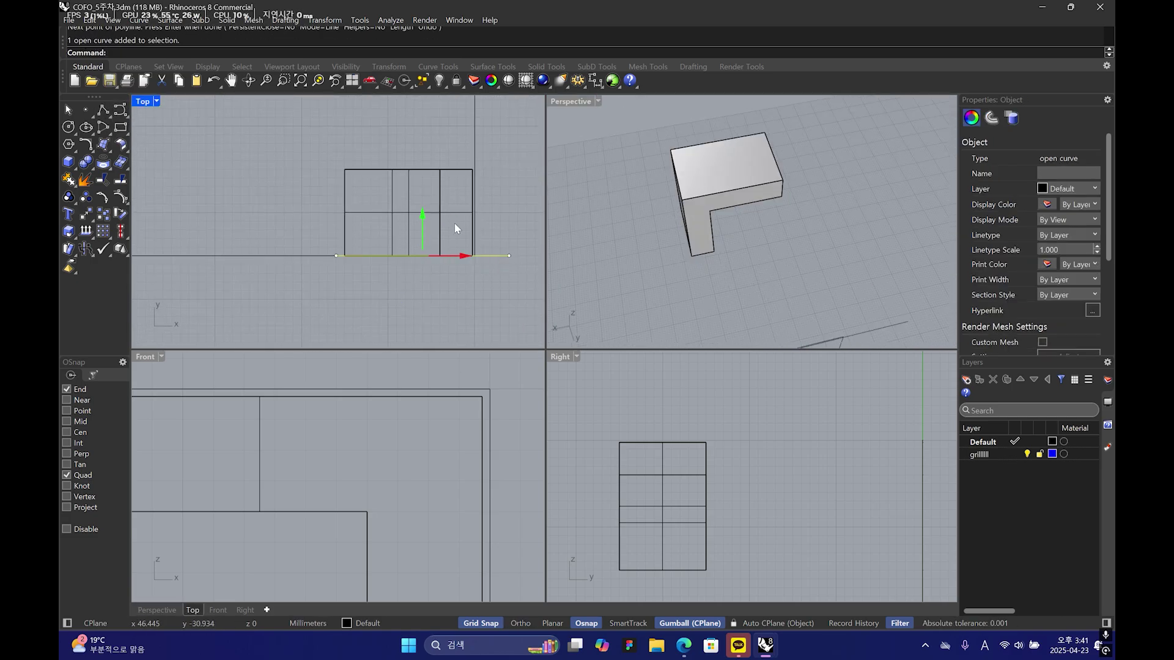
- Move the straight line 0.25 mm into the block in the Top view
{"action": "left_click", "coordinate": [422, 217]}
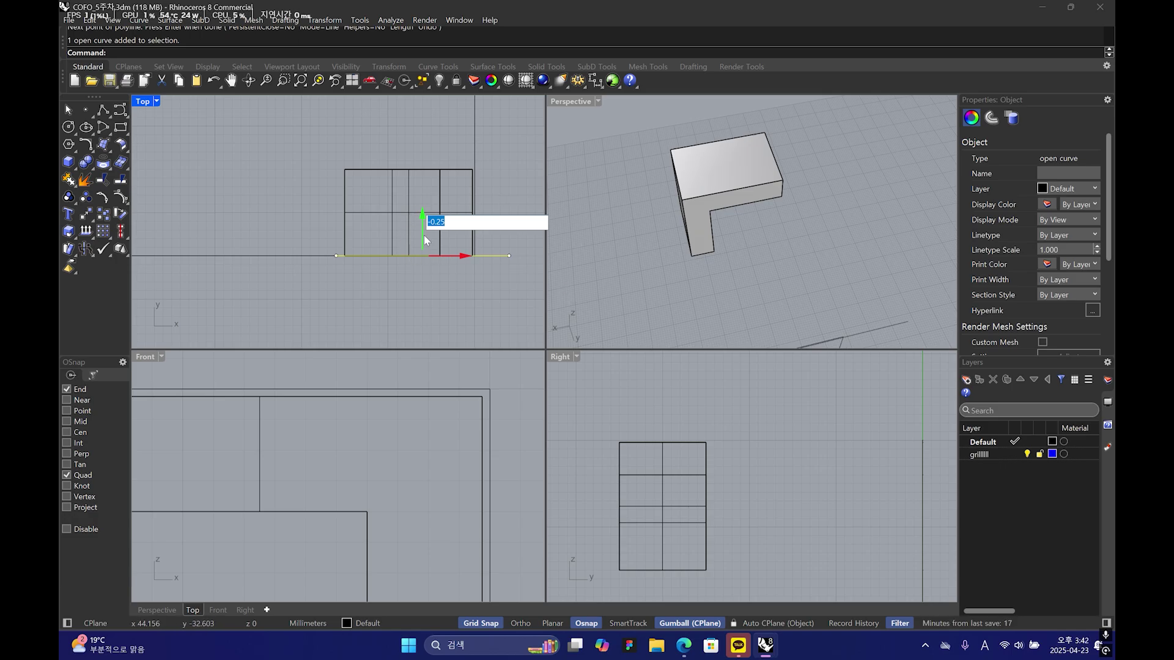
{"action": "type", "text": "0.25"}
{"action": "key", "text": "Return"}
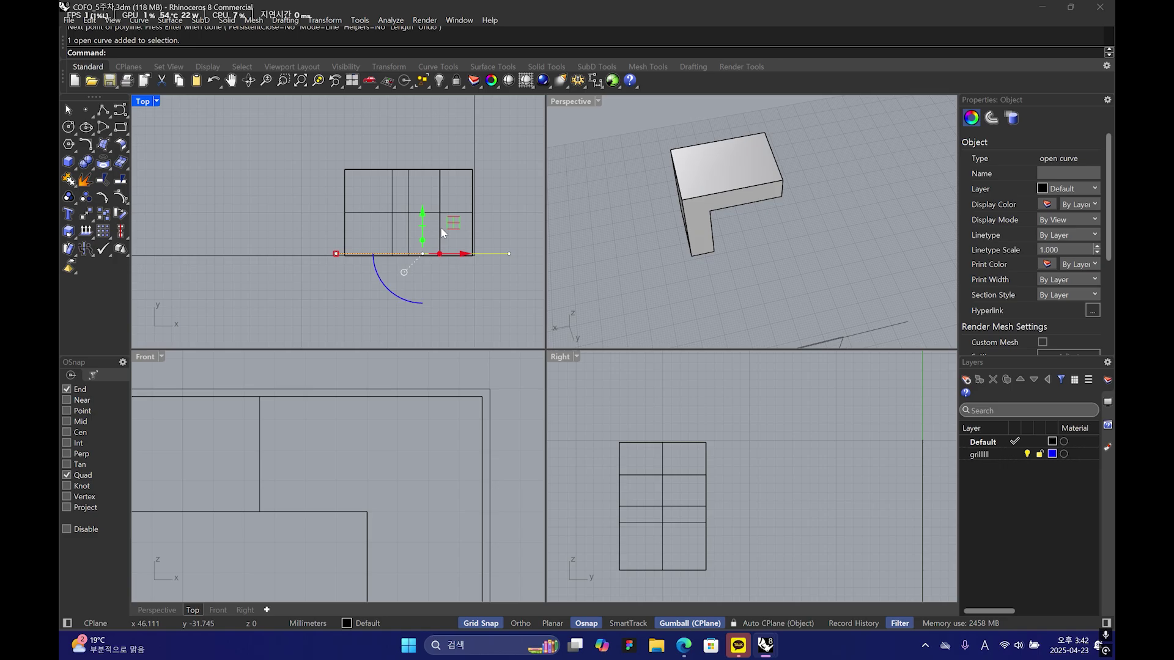
{"action": "scroll", "coordinate": [444, 233], "scroll_direction": "up", "scroll_amount": 5}
{"action": "scroll", "coordinate": [636, 309], "scroll_direction": "down", "scroll_amount": 5}
- Cut the block vertically with the straight line by extruding the line through the block's full height
{"action": "right_click_drag", "start_coordinate": [636, 309], "coordinate": [703, 322], "text": "shift"}
{"action": "left_click_drag", "start_coordinate": [697, 315], "coordinate": [663, 396]}
{"action": "scroll", "coordinate": [669, 413], "scroll_direction": "down", "scroll_amount": 9}
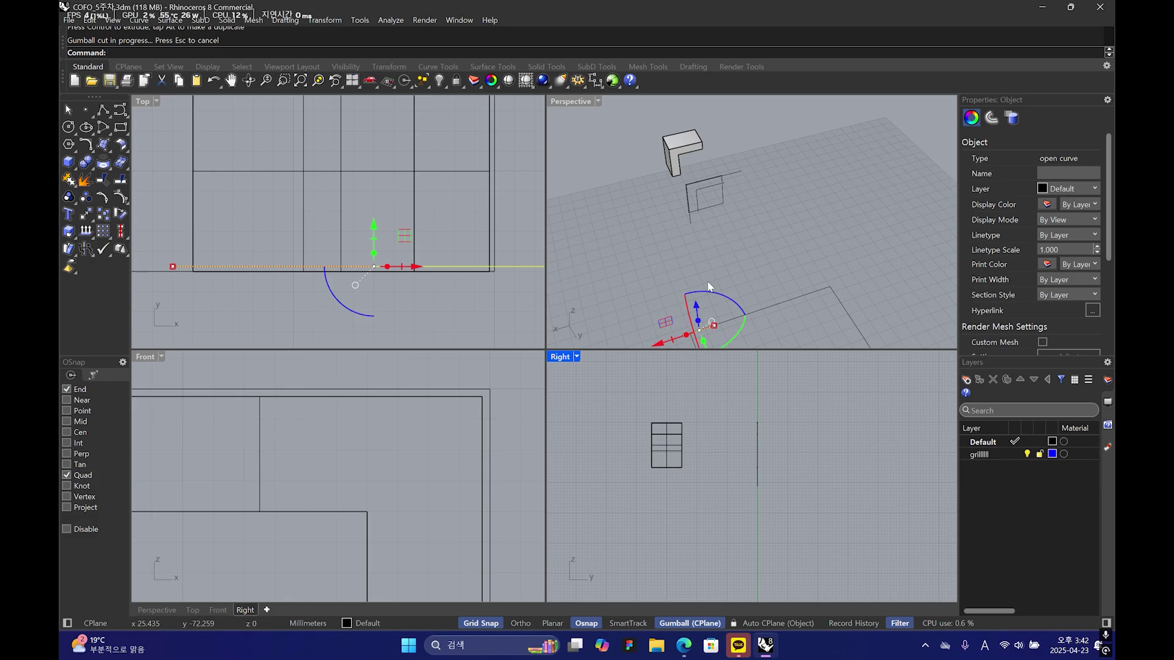
{"action": "scroll", "coordinate": [419, 511], "scroll_direction": "down", "scroll_amount": 10}
{"action": "left_click_drag", "start_coordinate": [415, 488], "coordinate": [416, 446]}
{"action": "right_click_drag", "start_coordinate": [415, 446], "coordinate": [417, 487]}
{"action": "left_click_drag", "start_coordinate": [418, 487], "coordinate": [417, 469]}
{"action": "scroll", "coordinate": [411, 489], "scroll_direction": "up", "scroll_amount": 13}
{"action": "left_click_drag", "start_coordinate": [425, 521], "coordinate": [425, 411], "text": "ctrl"}
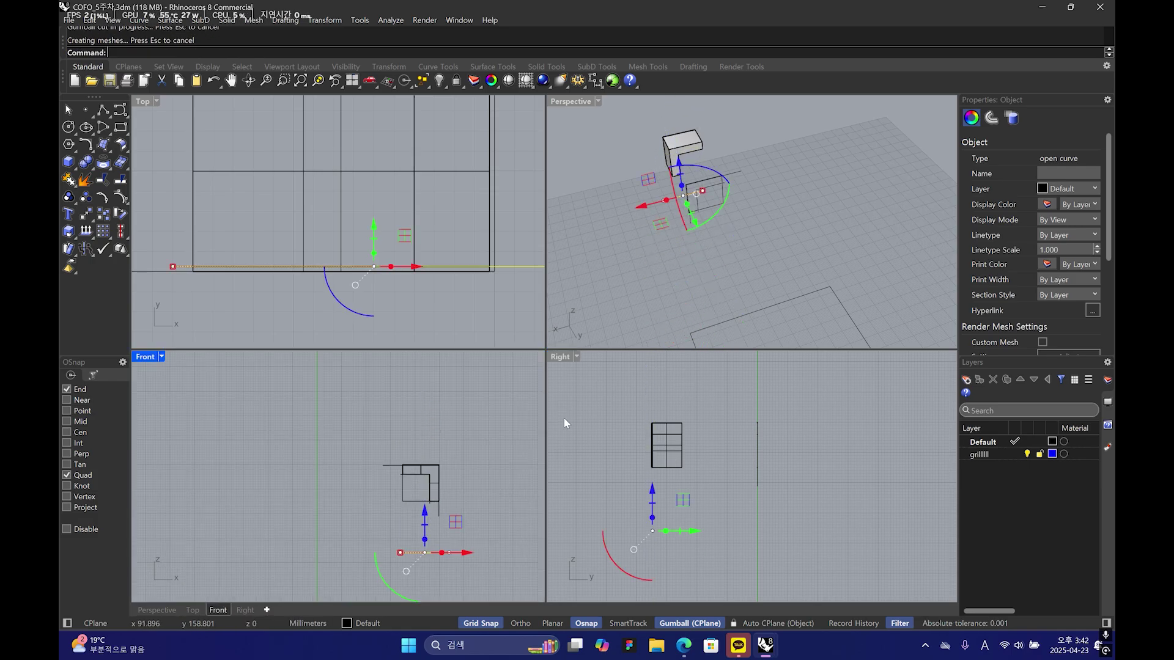
- Remove the thin front slice that was cut from the L-shaped block
{"action": "left_click", "coordinate": [630, 257]}
{"action": "scroll", "coordinate": [654, 225], "scroll_direction": "up", "scroll_amount": 8}
{"action": "right_click_drag", "start_coordinate": [602, 235], "coordinate": [727, 220]}
{"action": "right_click_drag", "start_coordinate": [727, 220], "coordinate": [803, 181], "text": "shift"}
{"action": "left_click", "coordinate": [750, 193]}
{"action": "key", "text": "Escape"}
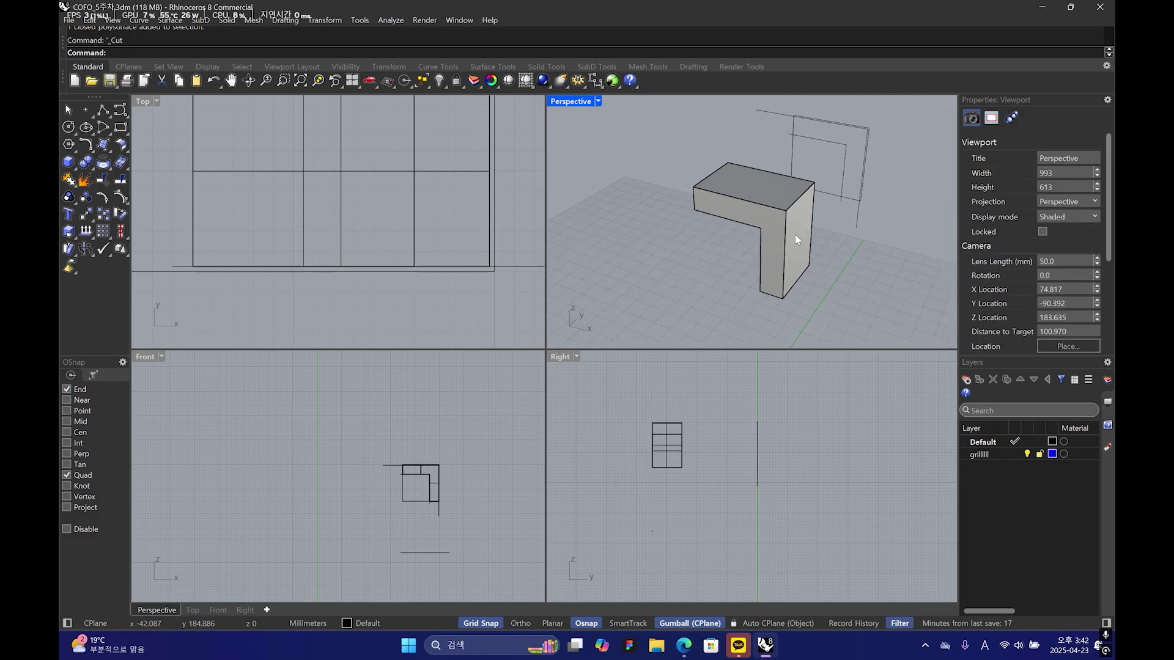
{"action": "right_click_drag", "start_coordinate": [796, 239], "coordinate": [765, 235]}
{"action": "scroll", "coordinate": [819, 256], "scroll_direction": "down", "scroll_amount": 4}
{"action": "middle_click", "coordinate": [819, 256]}
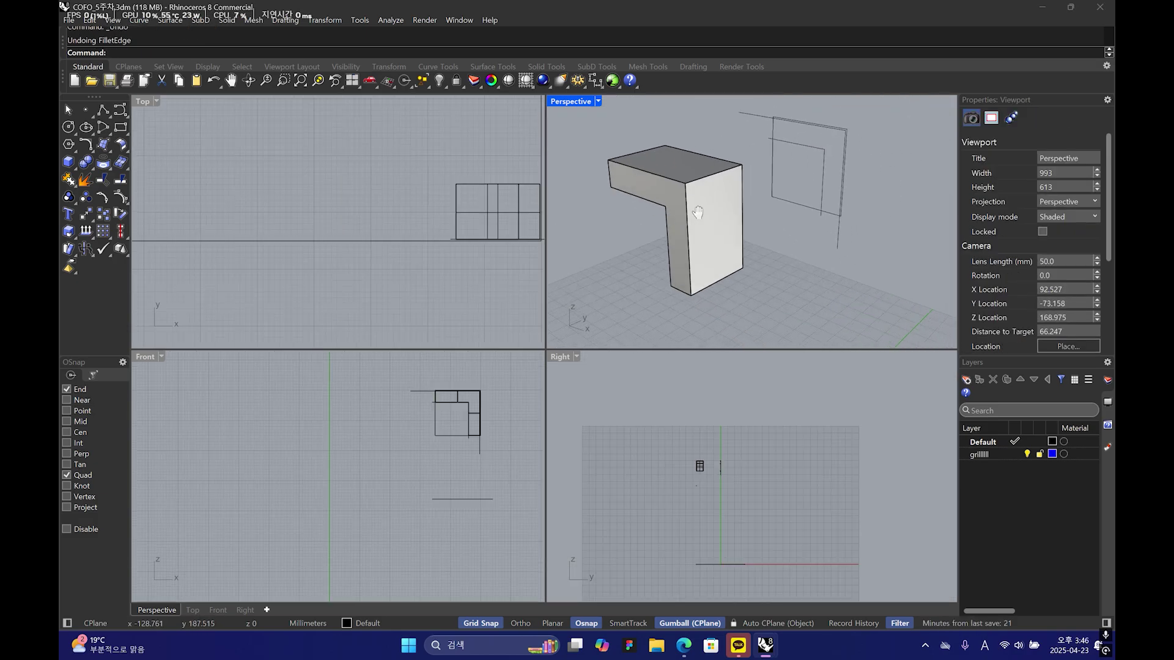
- Fillet the outer corner edge between the block's two arms with a radius of 5 mm
{"action": "mouse_move", "coordinate": [698, 212]}
{"action": "right_mouse_down", "text": "shift"}
{"action": "mouse_move", "coordinate": [651, 205]}
{"action": "mouse_move", "coordinate": [687, 202]}
{"action": "right_mouse_up", "text": "shift"}
{"action": "left_click", "coordinate": [91, 166]}
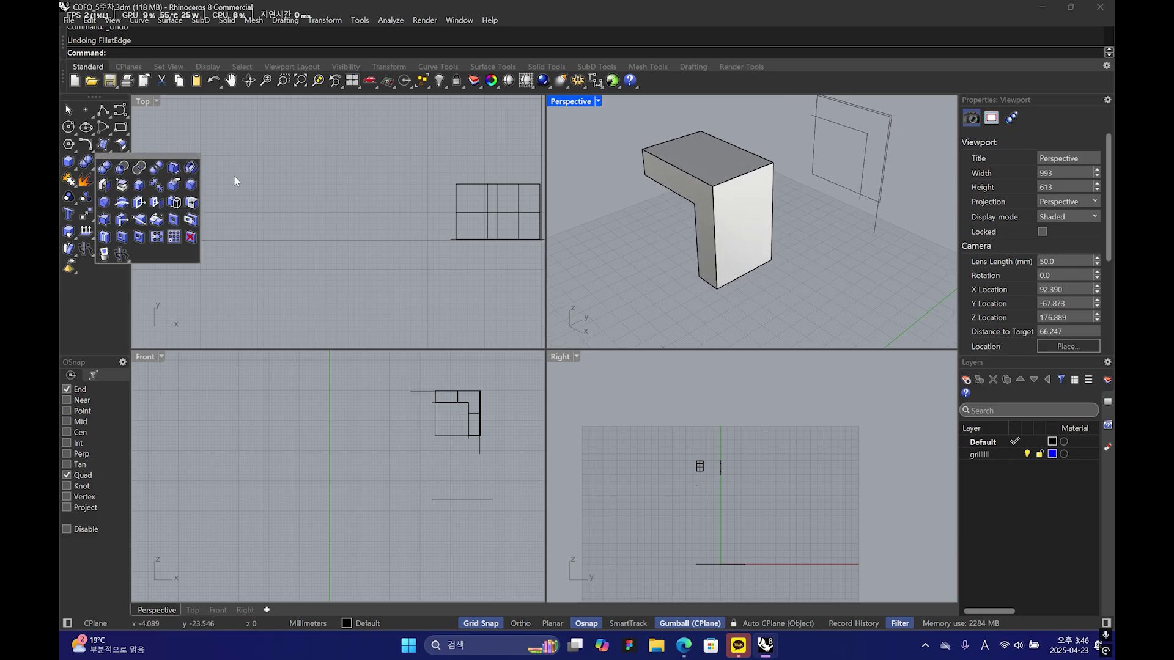
{"action": "left_click", "coordinate": [192, 184]}
{"action": "type", "text": "5"}
{"action": "key", "text": "Return"}
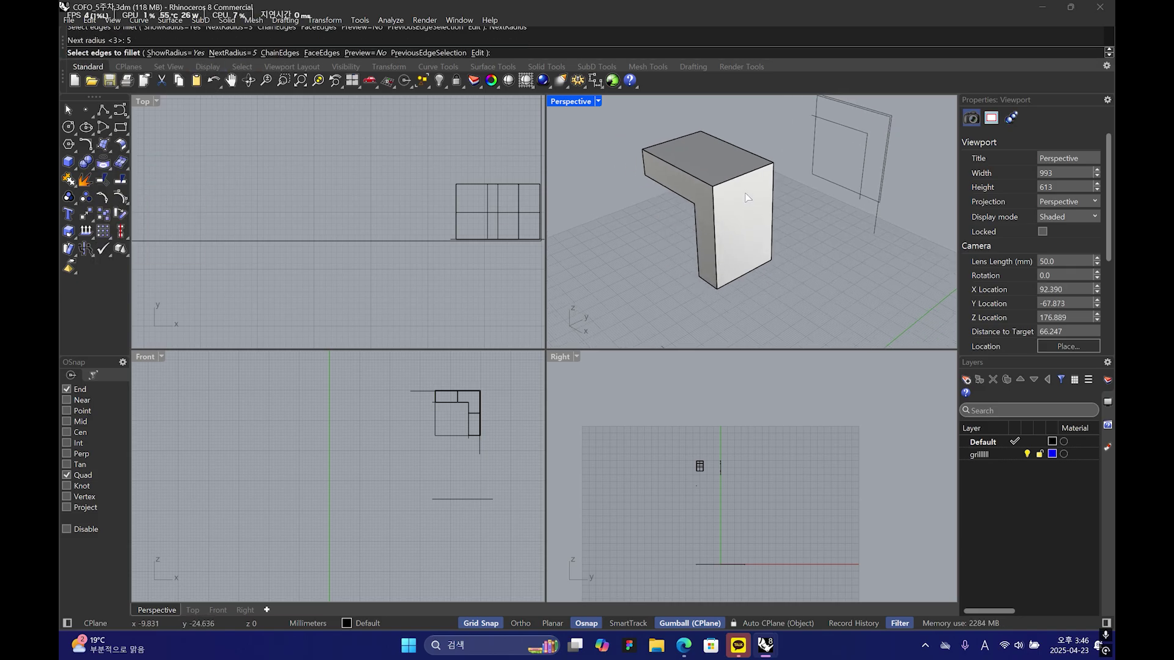
{"action": "left_click", "coordinate": [749, 174]}
{"action": "right_click_drag", "start_coordinate": [750, 174], "coordinate": [684, 255]}
{"action": "key", "text": "Return"}
{"action": "key", "text": "Return"}
{"action": "key", "text": "Return"}
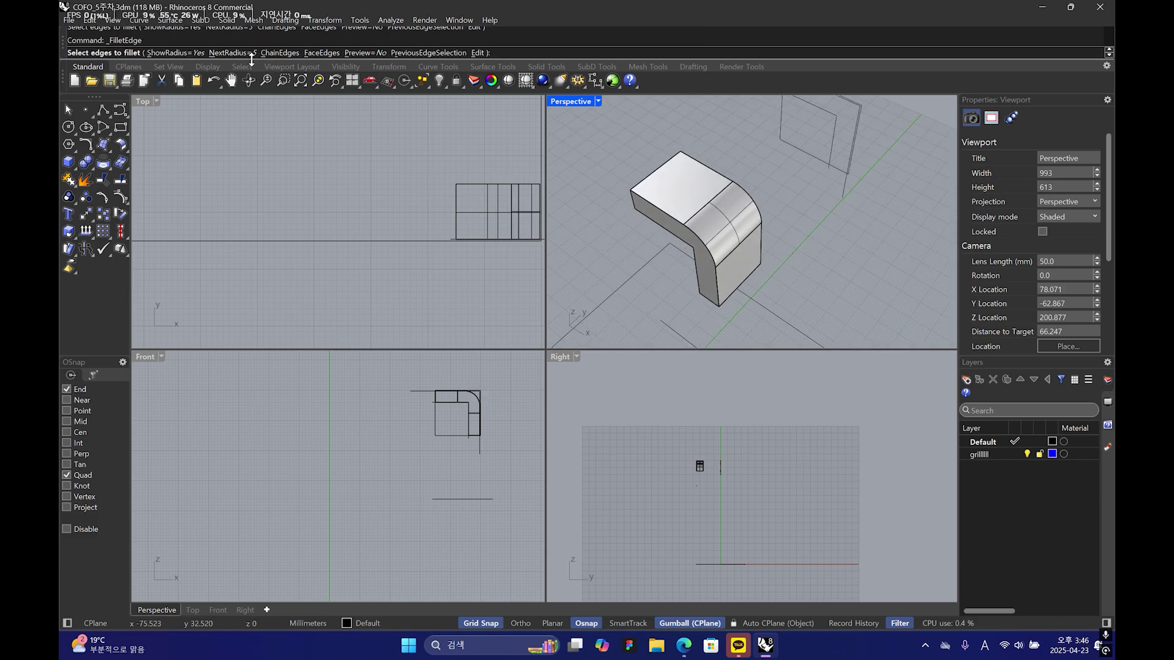
- Fillet the rear corner edges at the ends of both arms with a radius of 3 mm
{"action": "left_click", "coordinate": [251, 54]}
{"action": "type", "text": "3"}
{"action": "key", "text": "Return"}
{"action": "right_click_drag", "start_coordinate": [731, 212], "coordinate": [716, 186]}
{"action": "left_click", "coordinate": [688, 255]}
{"action": "key", "text": "Return"}
{"action": "key", "text": "Return"}
{"action": "right_click_drag", "start_coordinate": [697, 249], "coordinate": [822, 272]}
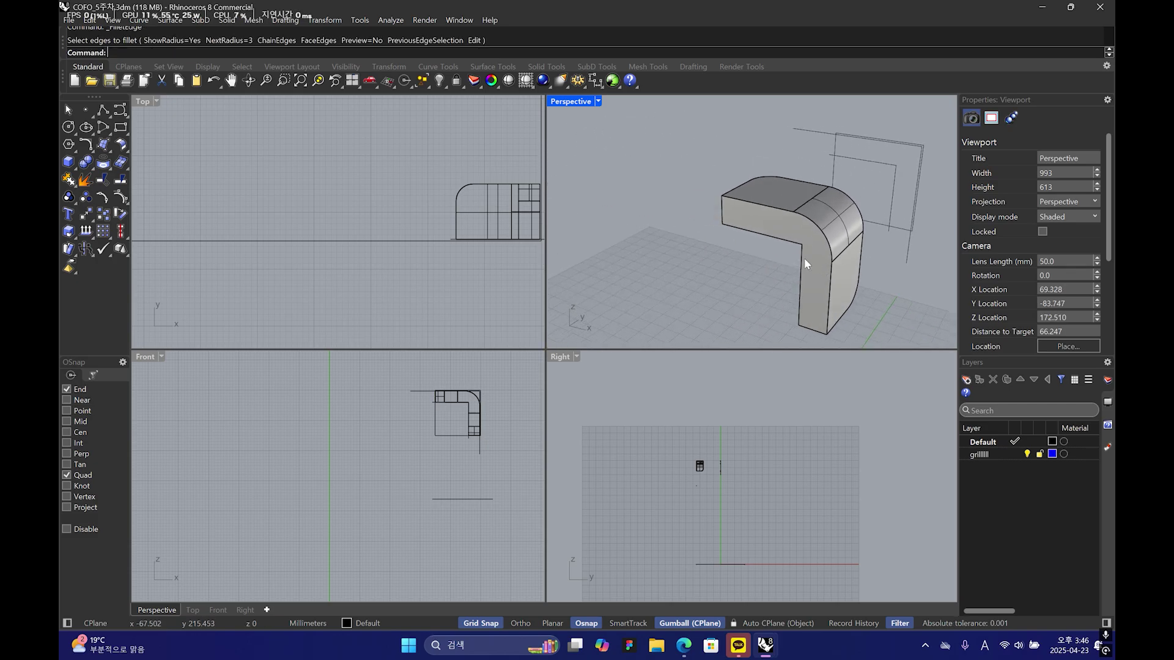
- Fillet the outer front edges along both arms and the rounded corner with a radius of 3 mm
{"action": "key", "text": "Escape"}
{"action": "key", "text": "Return"}
{"action": "left_click", "coordinate": [761, 206]}
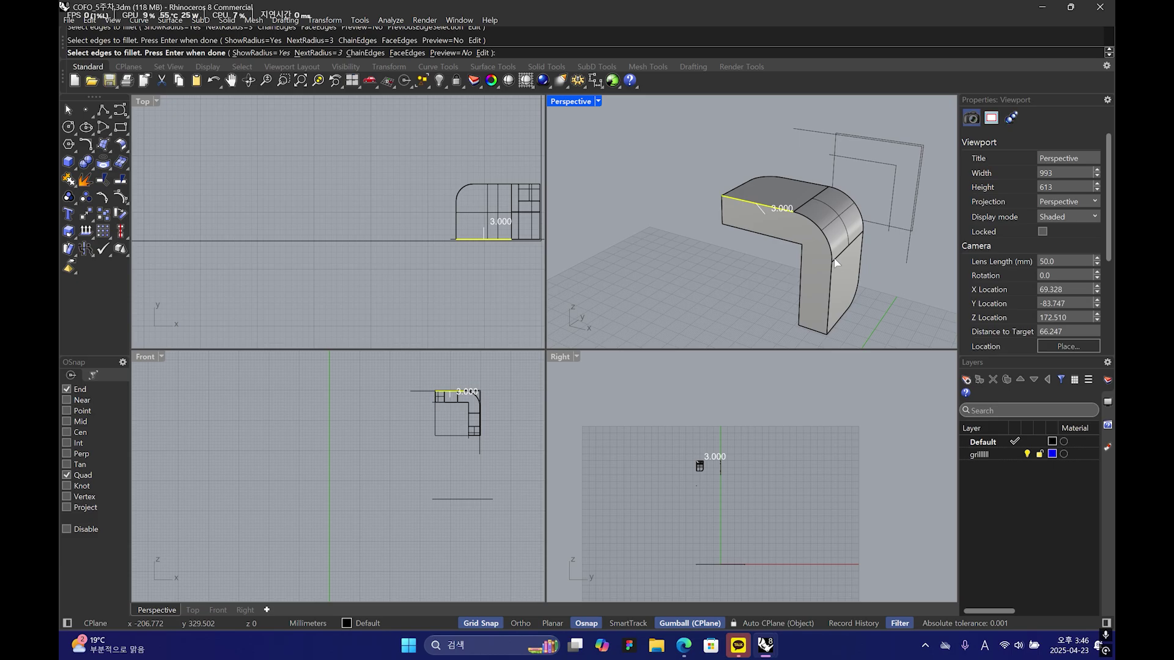
{"action": "right_click_drag", "start_coordinate": [835, 279], "coordinate": [853, 234]}
{"action": "key", "text": "Return"}
{"action": "key", "text": "Return"}
{"action": "key", "text": "Return"}
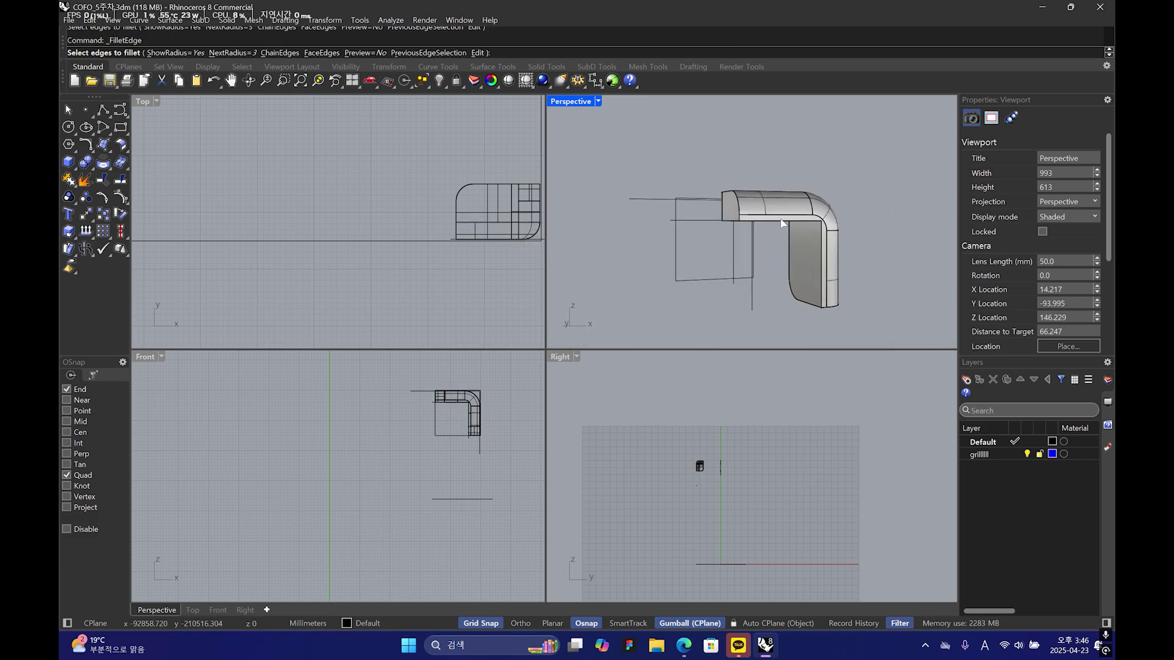
- Fillet the inner corner edge between the two arms with a radius of 1 mm
{"action": "left_click", "coordinate": [228, 54]}
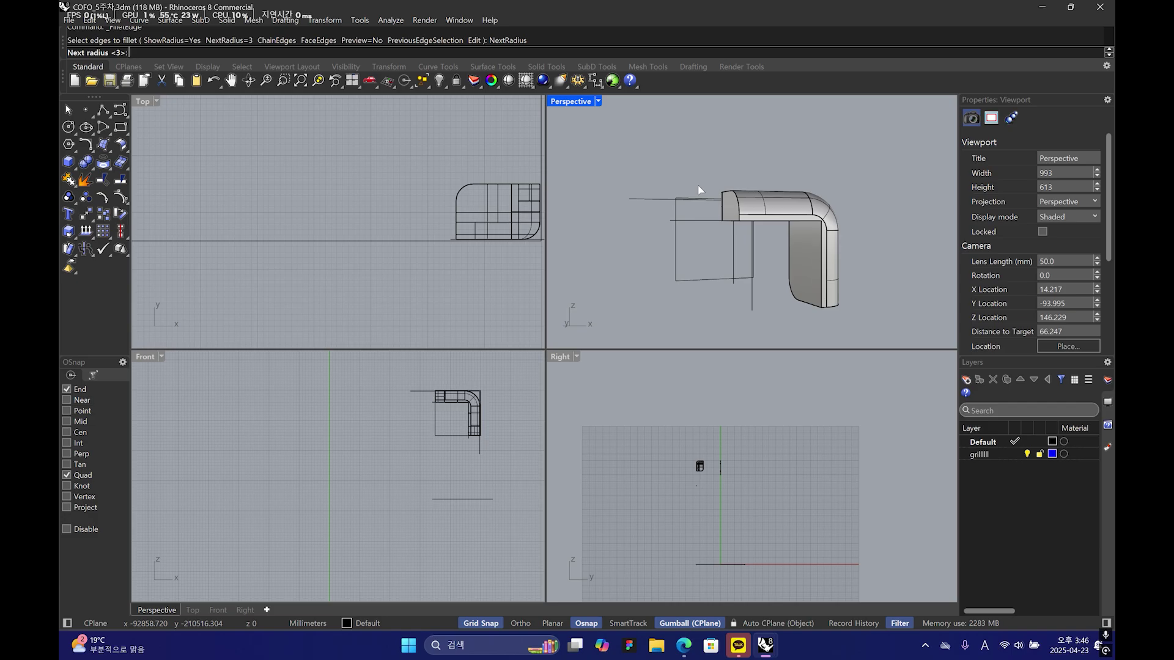
{"action": "right_click_drag", "start_coordinate": [721, 233], "coordinate": [744, 257]}
{"action": "key", "text": "Return"}
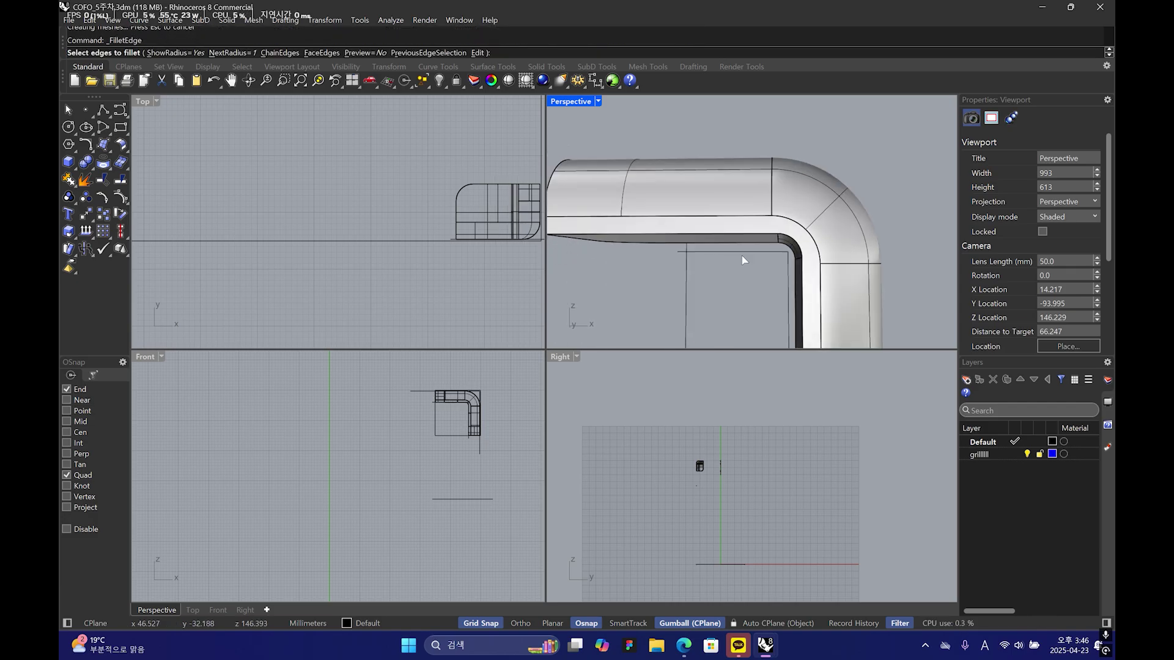
{"action": "scroll", "coordinate": [744, 257], "scroll_direction": "down", "scroll_amount": 2}
- Fillet the chained edge loops along both sides of the corner guard with a radius of 0.25 mm
{"action": "left_click", "coordinate": [235, 53]}
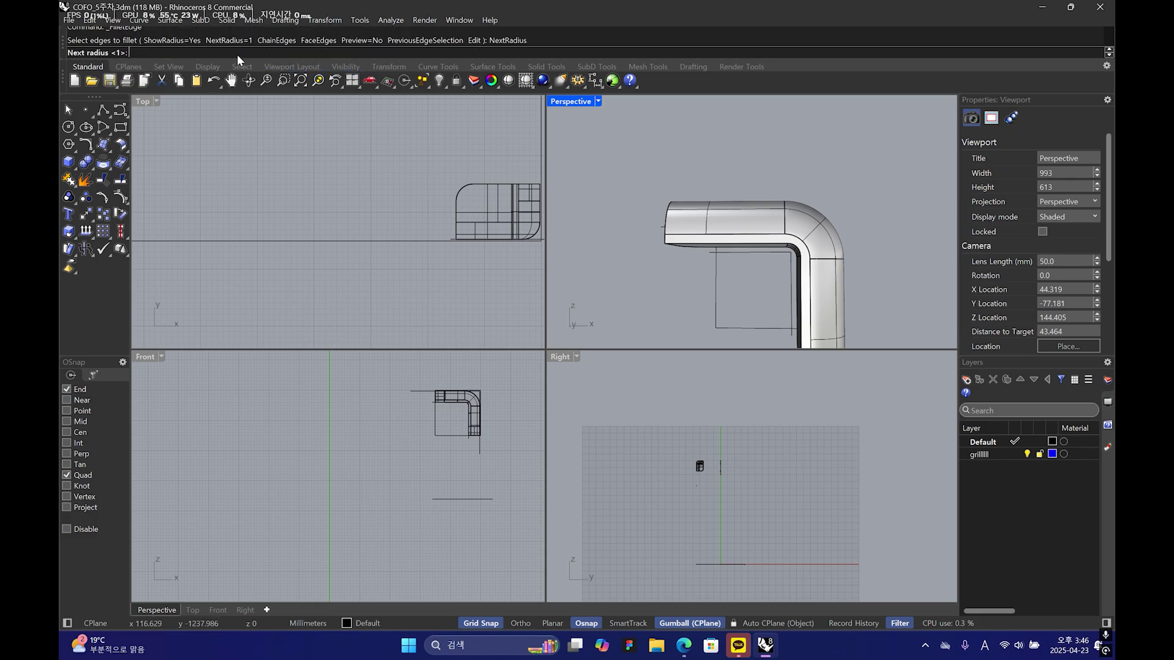
{"action": "type", "text": "0.25"}
{"action": "key", "text": "Return"}
{"action": "left_click", "coordinate": [290, 53]}
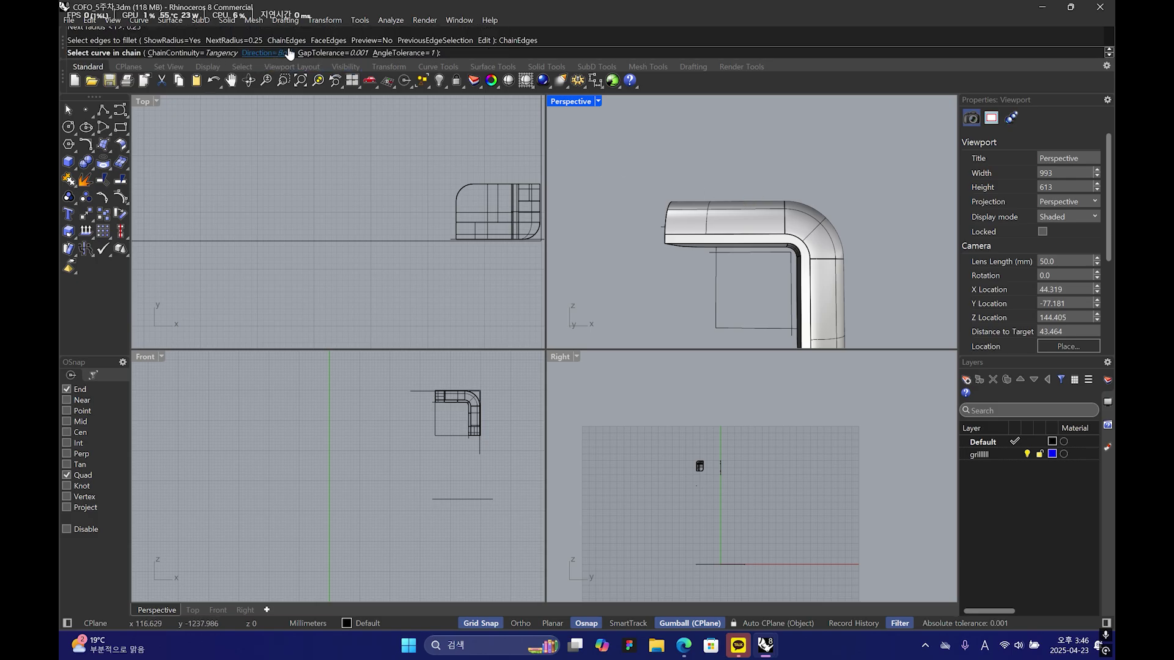
{"action": "right_click_drag", "start_coordinate": [807, 226], "coordinate": [775, 221]}
{"action": "left_click", "coordinate": [694, 231]}
{"action": "right_click_drag", "start_coordinate": [700, 233], "coordinate": [781, 232]}
{"action": "key", "text": "Return"}
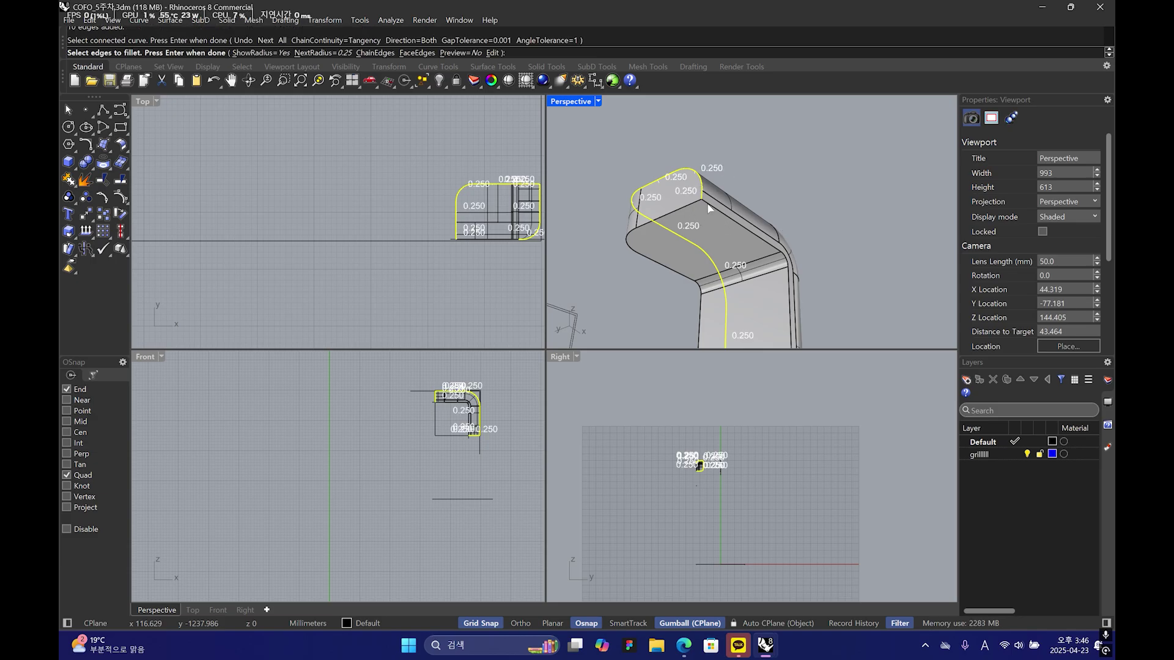
{"action": "left_click", "coordinate": [709, 208]}
{"action": "right_click_drag", "start_coordinate": [709, 208], "coordinate": [752, 183]}
{"action": "left_click", "coordinate": [764, 281]}
{"action": "key", "text": "Return"}
{"action": "scroll", "coordinate": [752, 183], "scroll_direction": "up", "scroll_amount": 5}
{"action": "scroll", "coordinate": [764, 171], "scroll_direction": "down", "scroll_amount": 2}
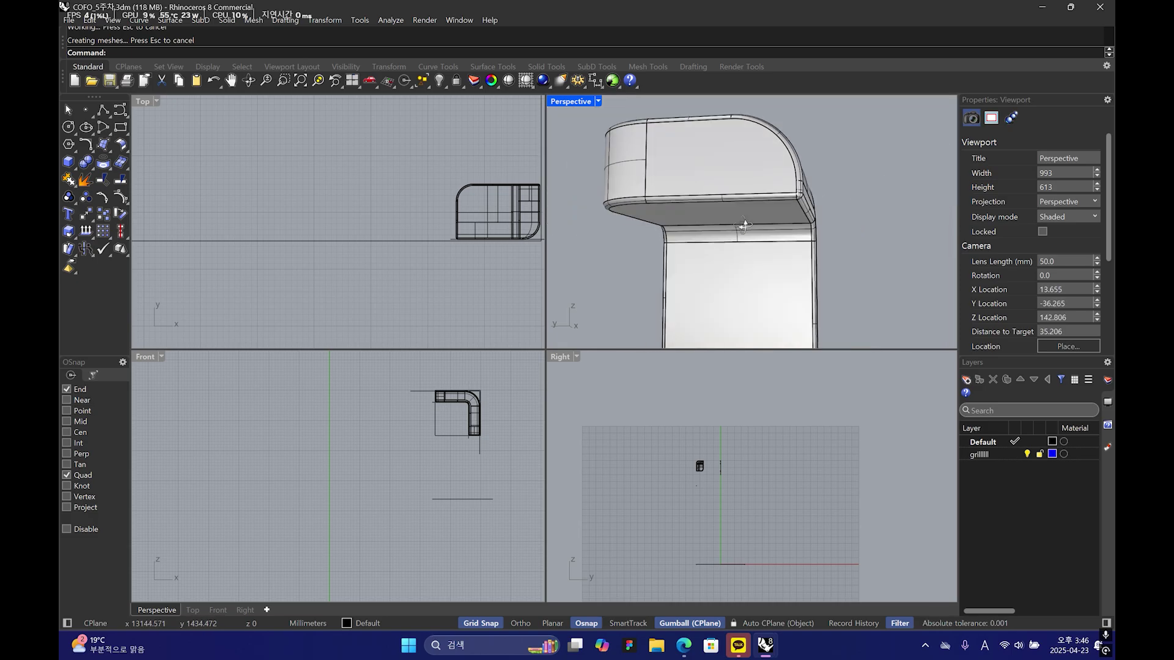
{"action": "scroll", "coordinate": [774, 157], "scroll_direction": "up", "scroll_amount": 3}
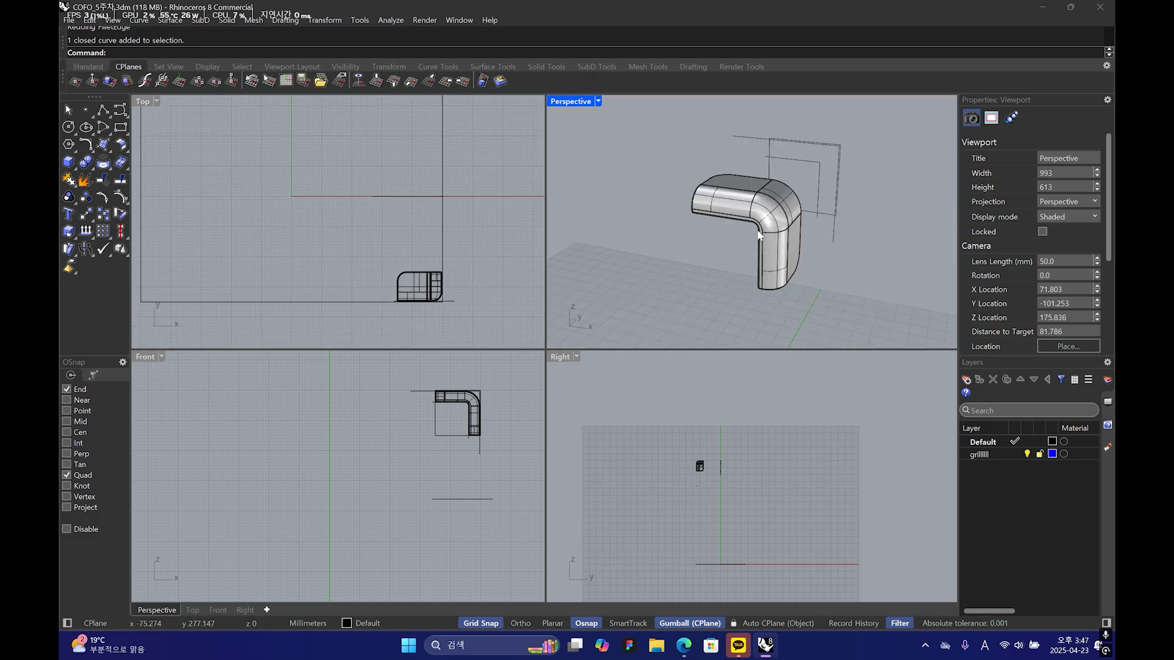
- Move the square closed curve in plan so that it lines up with the corner guard's rear edge
{"action": "right_click_drag", "start_coordinate": [758, 234], "coordinate": [653, 284]}
{"action": "left_click", "coordinate": [653, 285]}
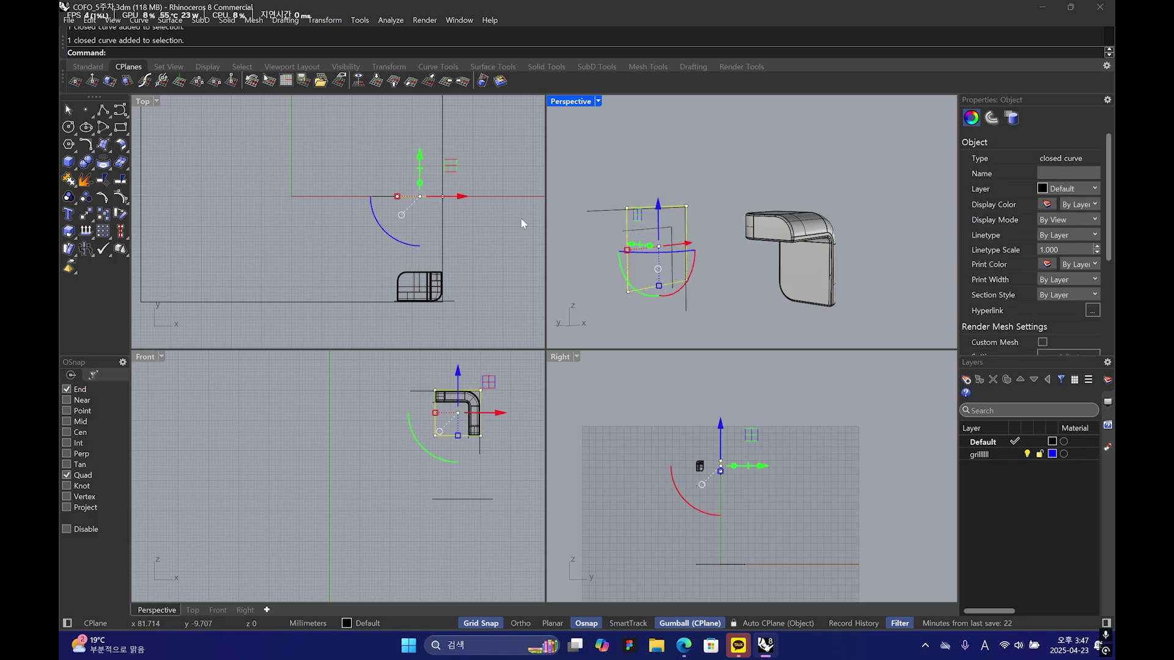
{"action": "scroll", "coordinate": [409, 227], "scroll_direction": "down", "scroll_amount": 6}
{"action": "right_click_drag", "start_coordinate": [412, 226], "coordinate": [409, 184]}
{"action": "left_click_drag", "start_coordinate": [414, 137], "coordinate": [377, 186]}
{"action": "scroll", "coordinate": [416, 205], "scroll_direction": "up", "scroll_amount": 13}
{"action": "scroll", "coordinate": [385, 208], "scroll_direction": "up", "scroll_amount": 8}
{"action": "scroll", "coordinate": [298, 239], "scroll_direction": "down", "scroll_amount": 9}
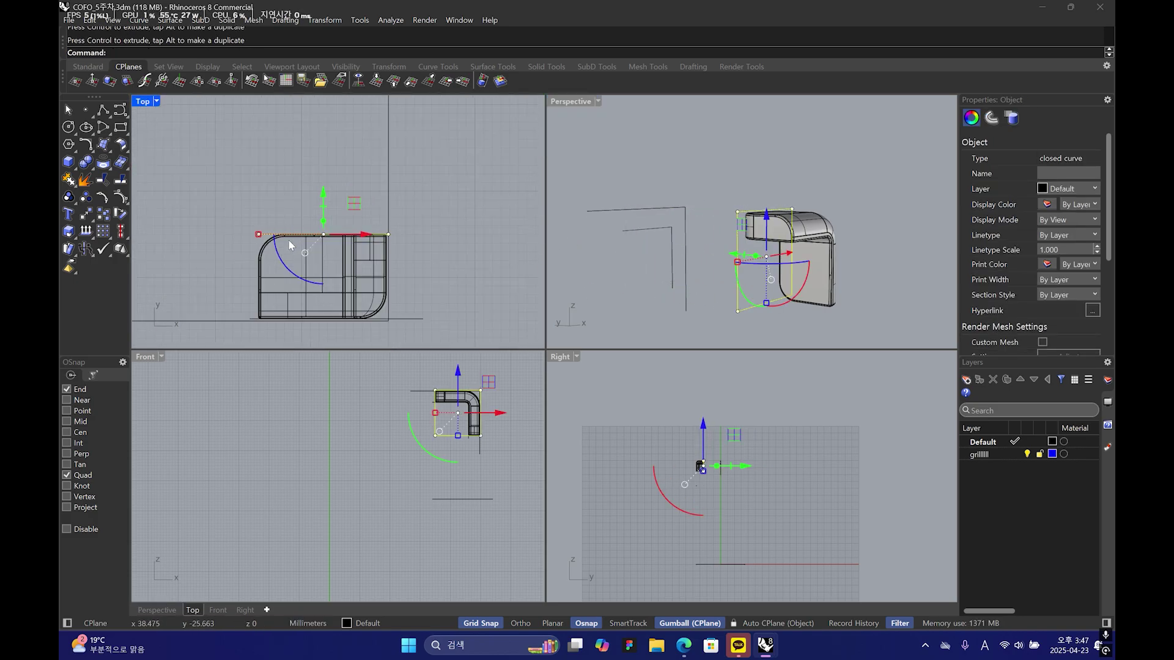
{"action": "scroll", "coordinate": [291, 242], "scroll_direction": "up", "scroll_amount": 11}
{"action": "right_click_drag", "start_coordinate": [445, 221], "coordinate": [261, 217]}
- Show the hidden speaker cabinet box around the corner guard
{"action": "left_click", "coordinate": [716, 199]}
{"action": "scroll", "coordinate": [788, 221], "scroll_direction": "down", "scroll_amount": 6}
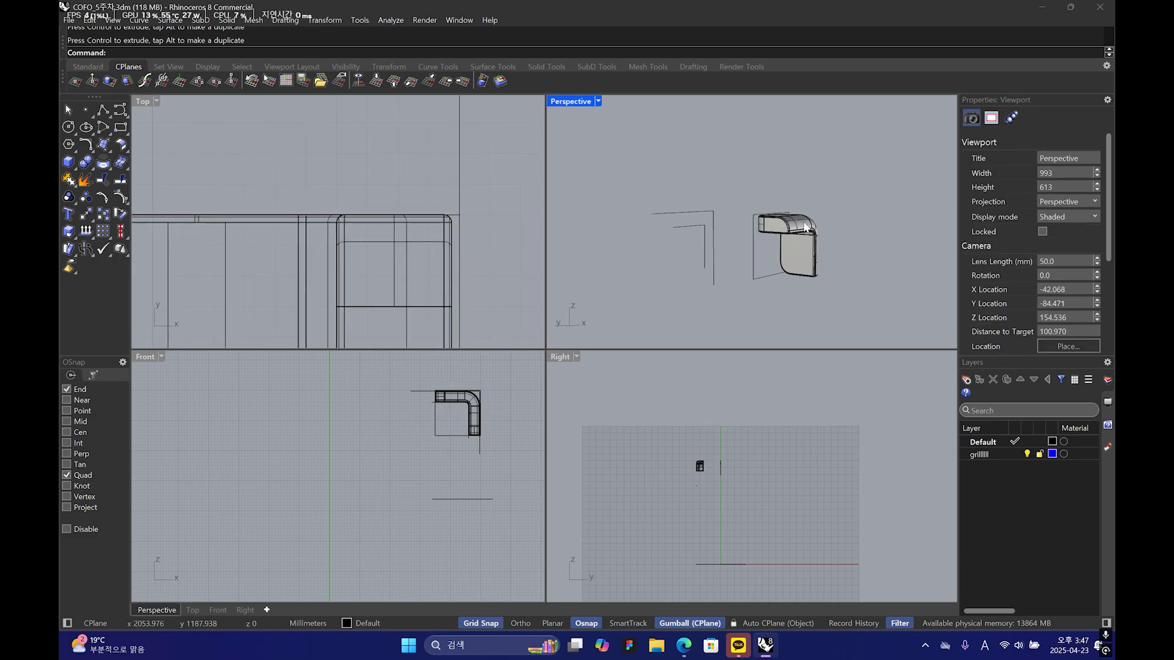
{"action": "right_click_drag", "start_coordinate": [822, 222], "coordinate": [794, 235]}
{"action": "left_click", "coordinate": [805, 237]}
{"action": "left_click", "coordinate": [750, 310]}
{"action": "right_click_drag", "start_coordinate": [749, 311], "coordinate": [609, 267]}
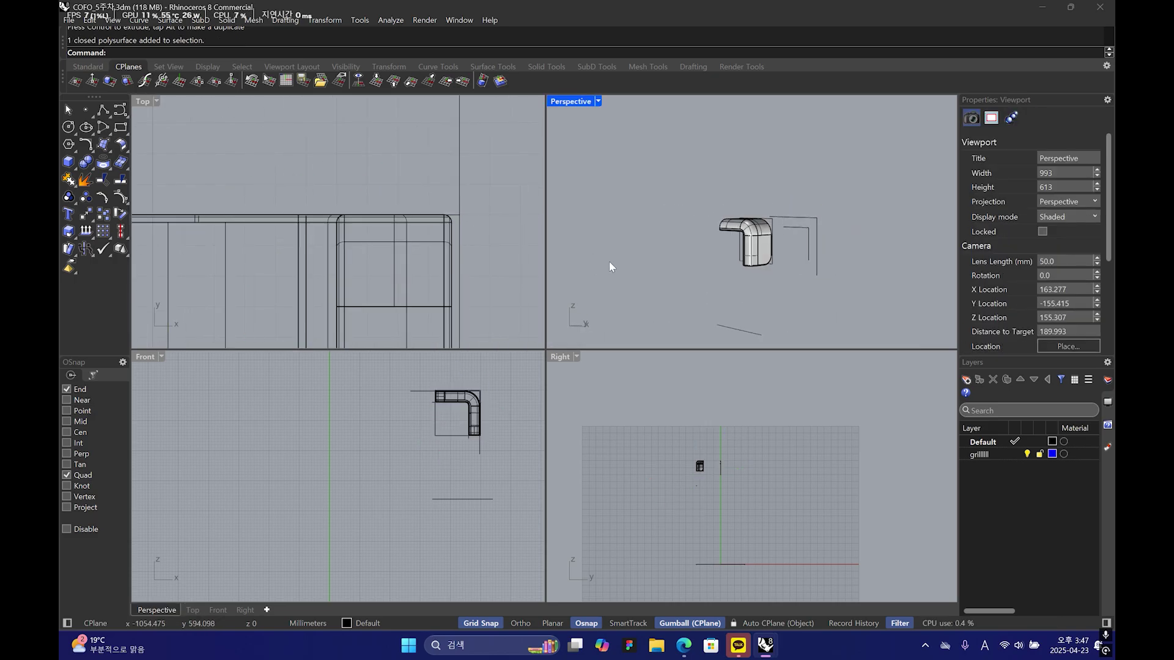
{"action": "right_click", "coordinate": [733, 283]}
{"action": "right_click_drag", "start_coordinate": [886, 239], "coordinate": [797, 215]}
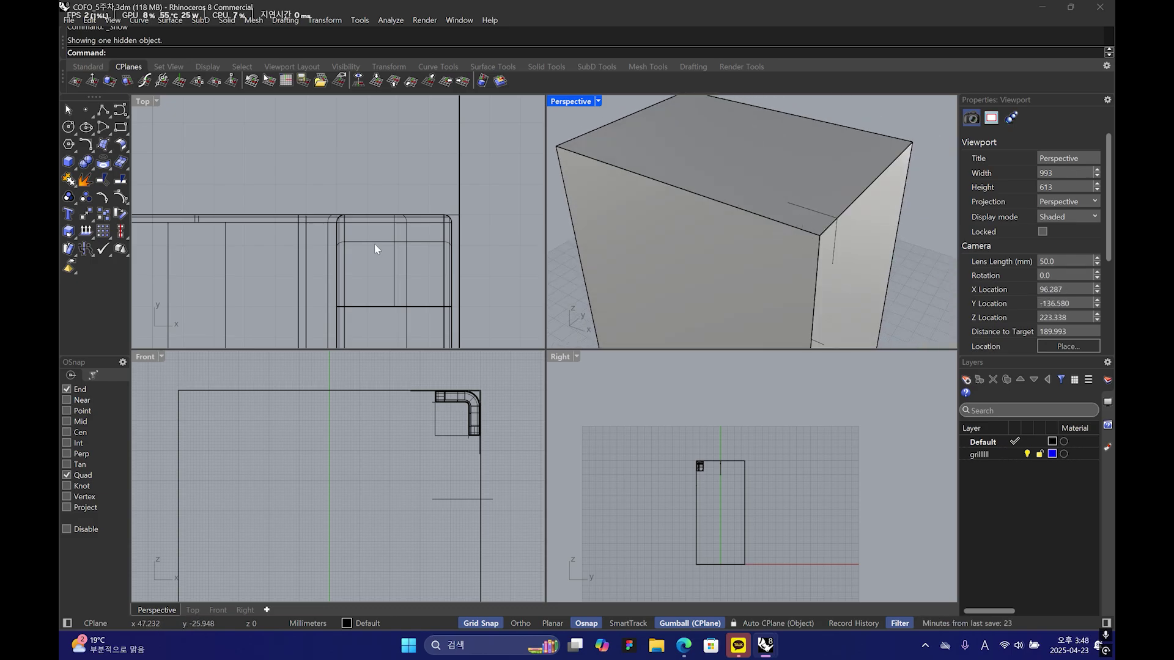
- Hide the corner guard, leaving the cabinet and the construction curves in view
{"action": "scroll", "coordinate": [374, 248], "scroll_direction": "down", "scroll_amount": 4}
{"action": "right_click_drag", "start_coordinate": [407, 261], "coordinate": [450, 229]}
{"action": "left_click", "coordinate": [450, 210]}
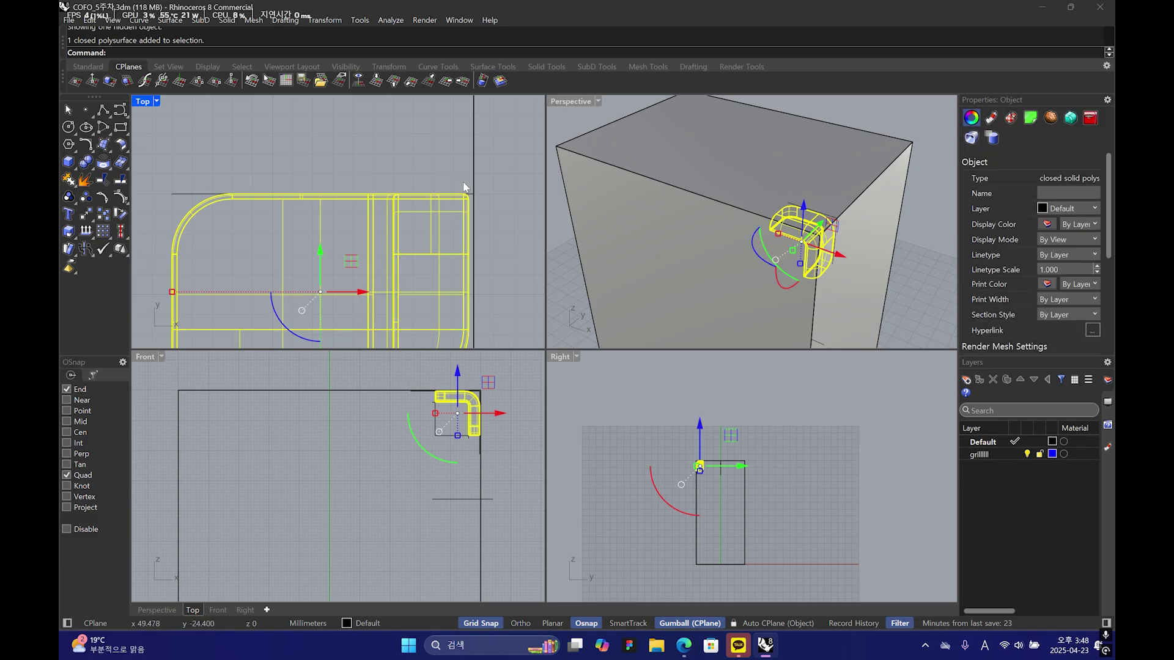
{"action": "middle_click", "coordinate": [445, 147]}
{"action": "left_click", "coordinate": [435, 130]}
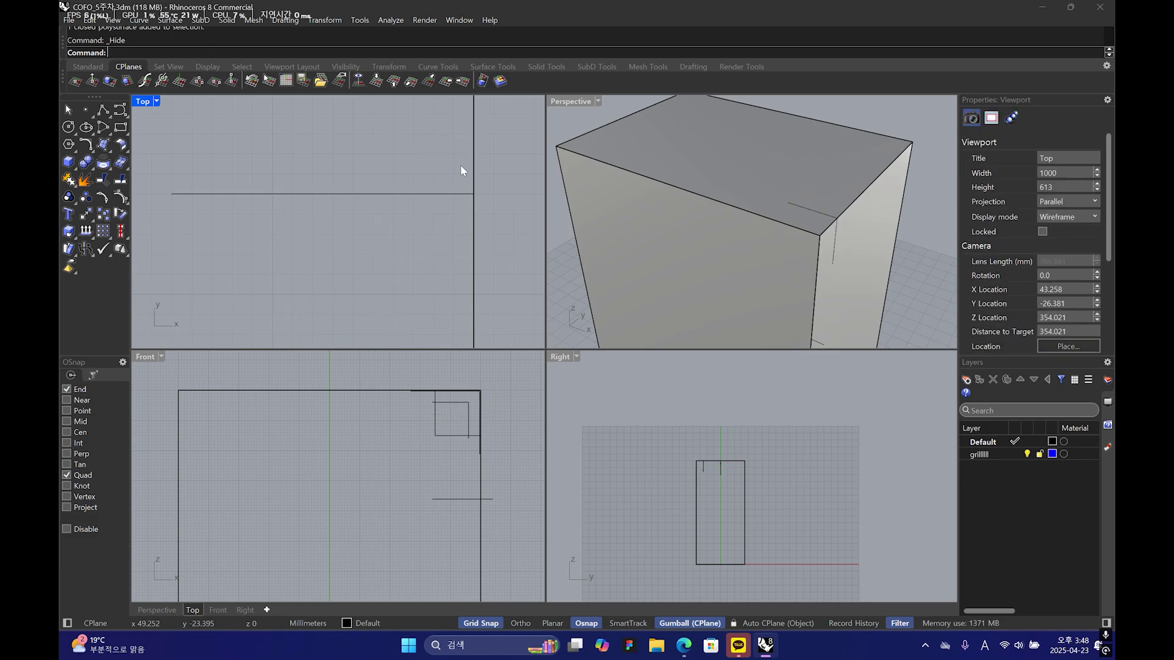
- Extrude the square curve towards the front to cut a corner notch in the cabinet, and show the hidden corner guard
{"action": "left_click", "coordinate": [449, 195]}
{"action": "right_click_drag", "start_coordinate": [822, 175], "coordinate": [734, 238]}
{"action": "scroll", "coordinate": [413, 183], "scroll_direction": "down", "scroll_amount": 9}
{"action": "right_click_drag", "start_coordinate": [385, 180], "coordinate": [388, 144]}
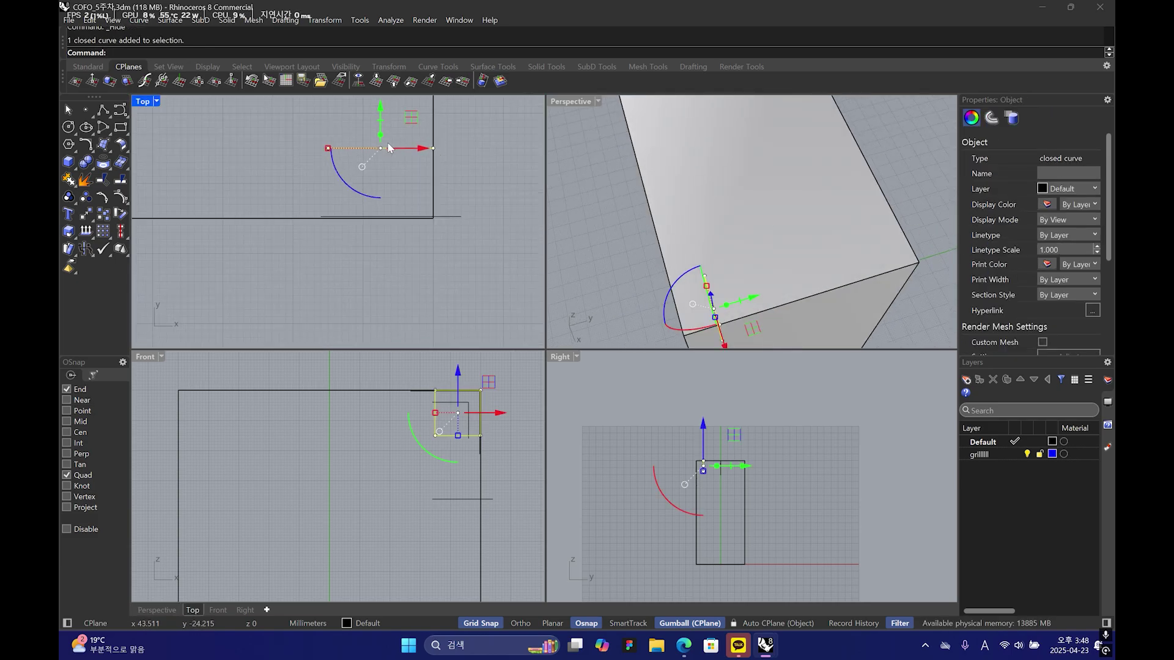
{"action": "left_click_drag", "start_coordinate": [377, 140], "coordinate": [456, 267]}
{"action": "left_click", "coordinate": [924, 245]}
{"action": "right_click_drag", "start_coordinate": [925, 244], "coordinate": [785, 195]}
{"action": "key", "text": "ctrl+alt+h"}
{"action": "scroll", "coordinate": [406, 250], "scroll_direction": "down", "scroll_amount": 4}
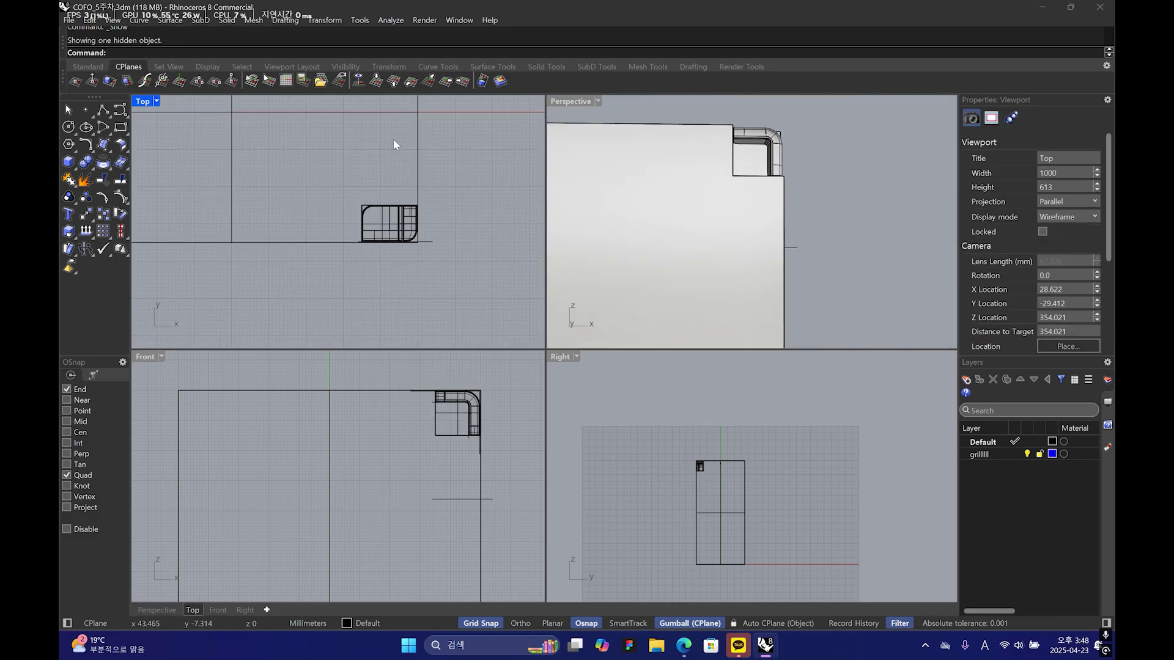
- Draw a rectangle in the front view from the guard's inner corner to a point just below the cabinet's mid-height, past its vertical centreline
{"action": "right_click_drag", "start_coordinate": [460, 436], "coordinate": [467, 379]}
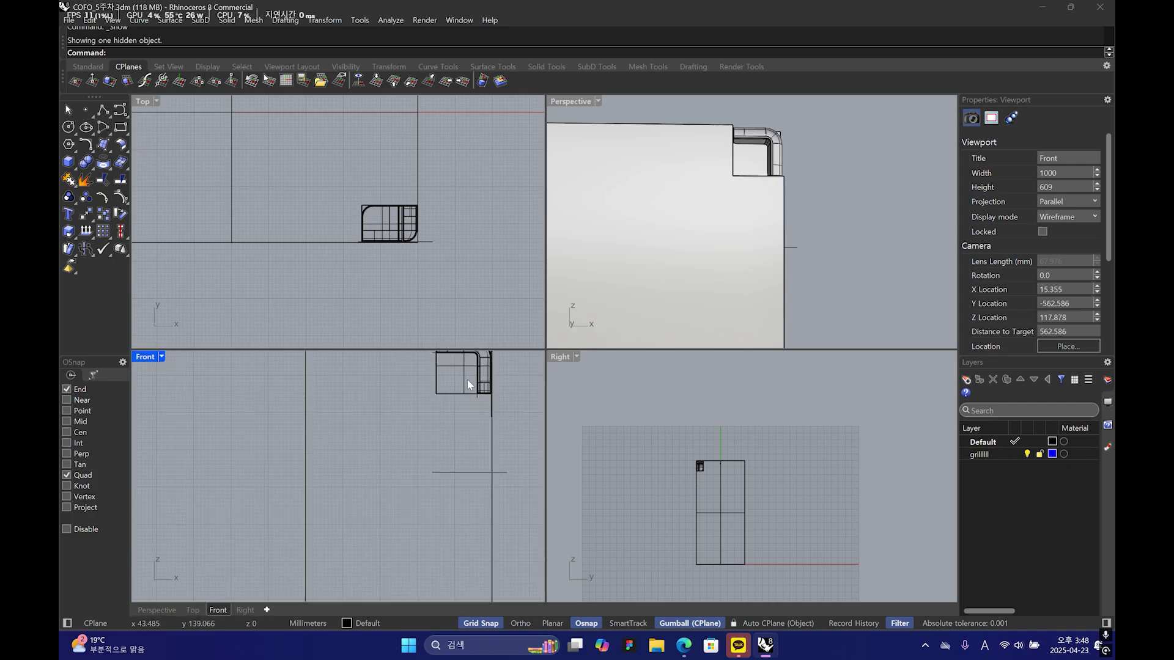
{"action": "left_click", "coordinate": [117, 128]}
{"action": "scroll", "coordinate": [471, 382], "scroll_direction": "up", "scroll_amount": 10}
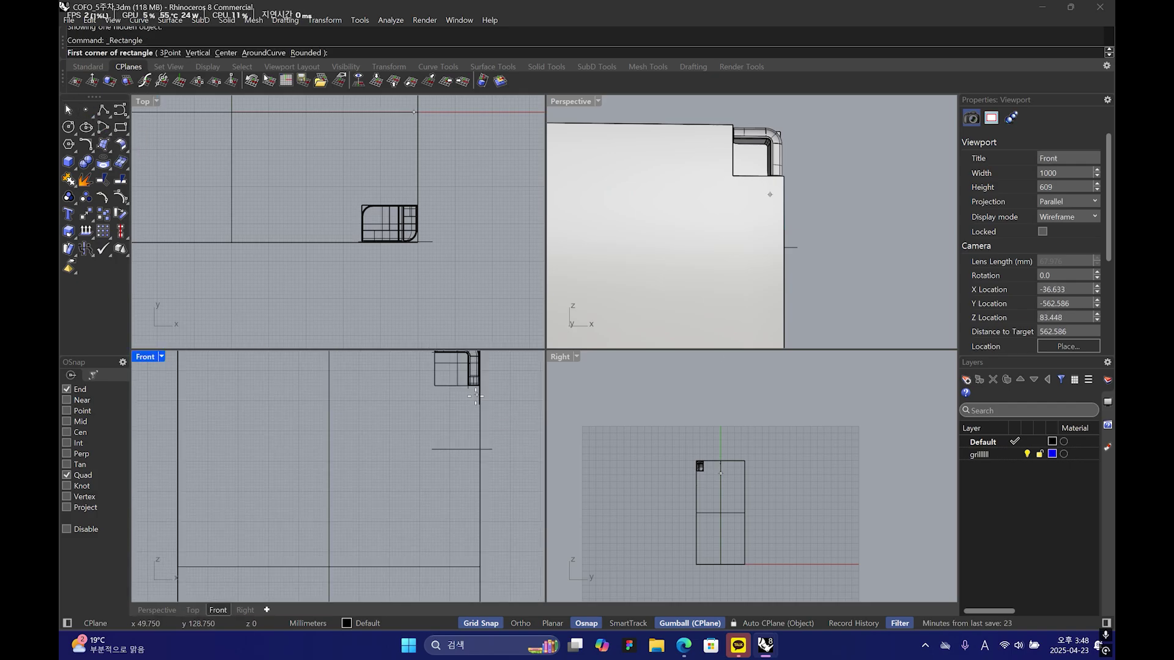
{"action": "scroll", "coordinate": [477, 383], "scroll_direction": "up", "scroll_amount": 2}
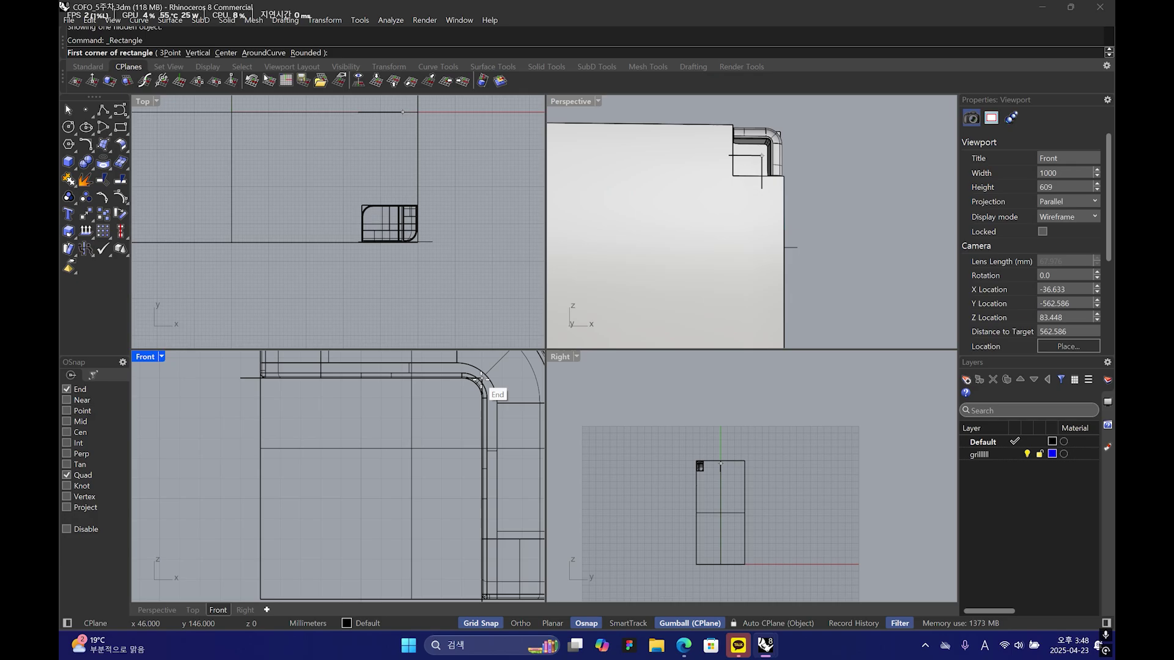
{"action": "left_click", "coordinate": [139, 133]}
{"action": "scroll", "coordinate": [485, 407], "scroll_direction": "up", "scroll_amount": 5}
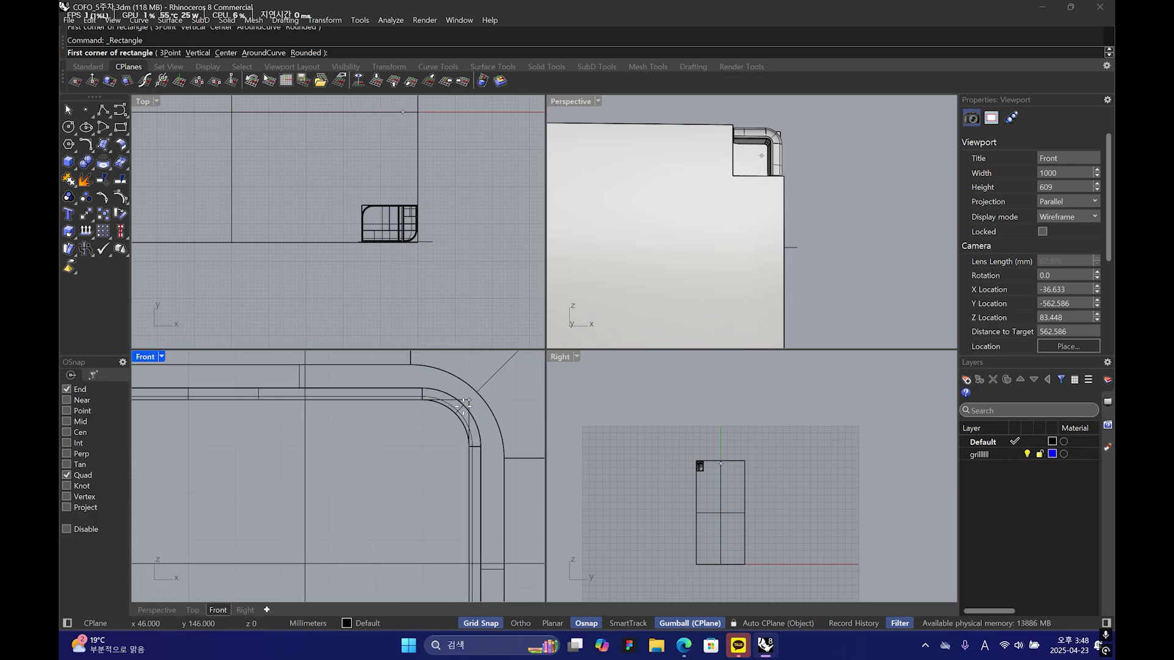
{"action": "left_click", "coordinate": [466, 403]}
{"action": "scroll", "coordinate": [388, 449], "scroll_direction": "down", "scroll_amount": 5}
{"action": "scroll", "coordinate": [448, 383], "scroll_direction": "up", "scroll_amount": 5}
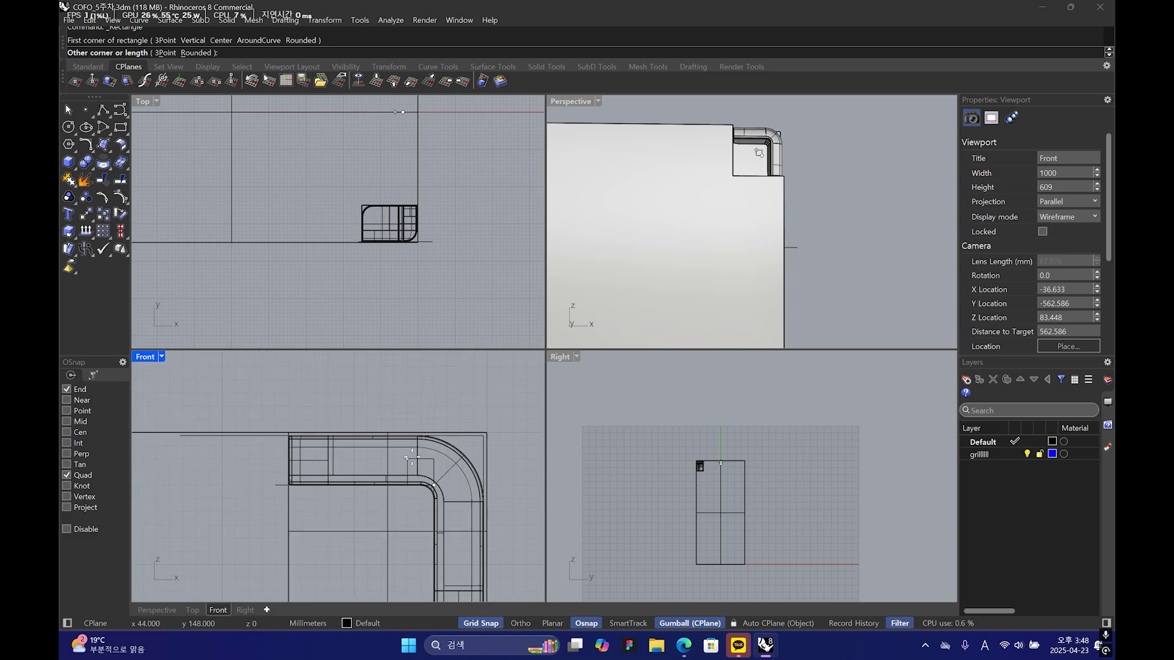
{"action": "scroll", "coordinate": [453, 463], "scroll_direction": "down", "scroll_amount": 5}
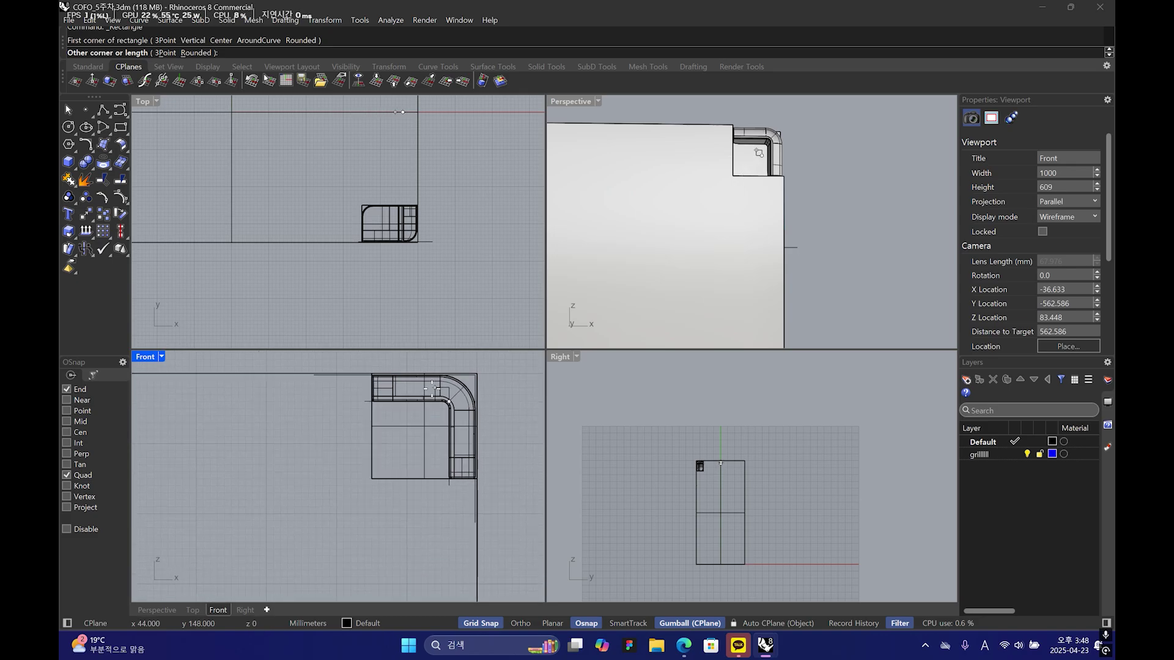
{"action": "scroll", "coordinate": [312, 514], "scroll_direction": "down", "scroll_amount": 3}
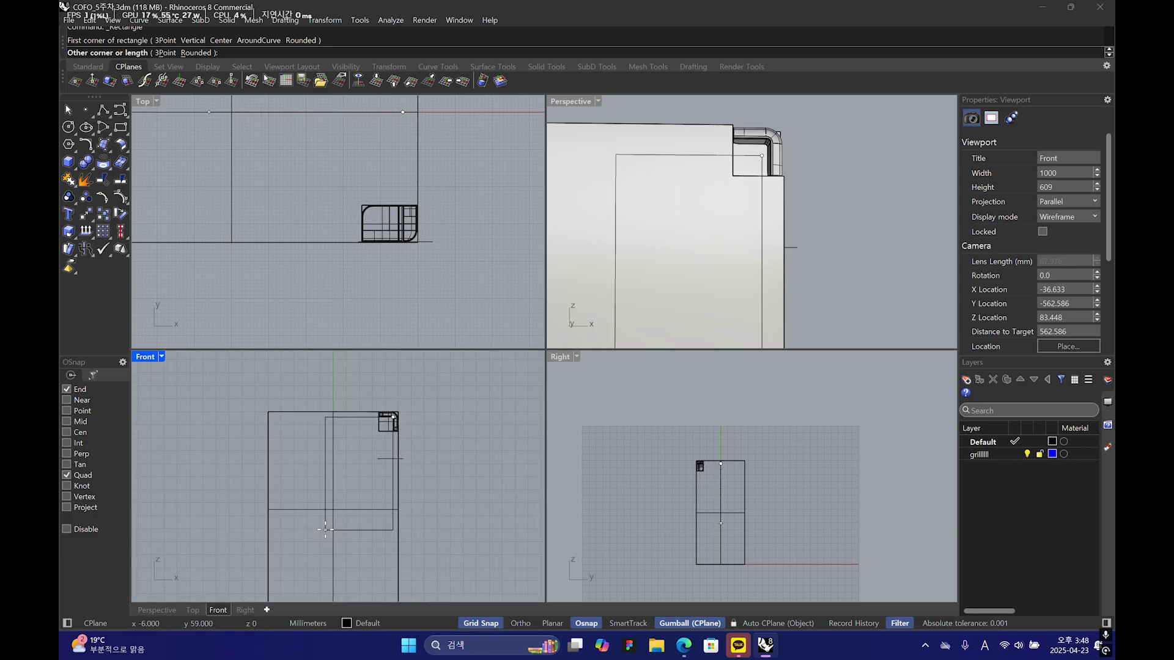
{"action": "scroll", "coordinate": [325, 529], "scroll_direction": "up", "scroll_amount": 3}
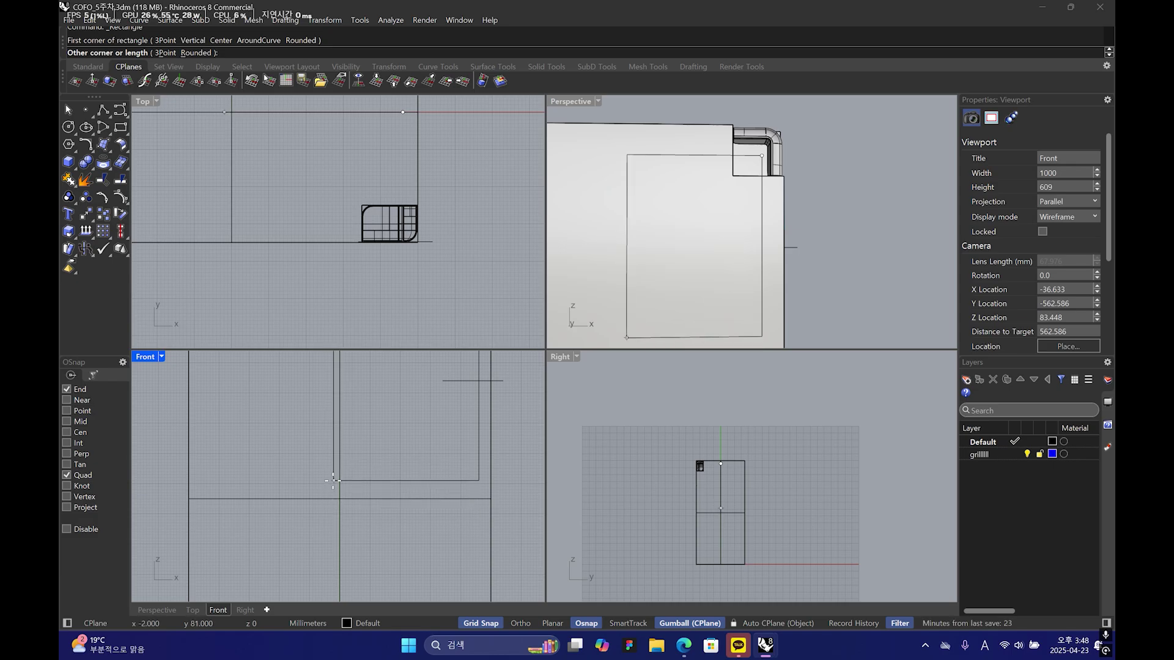
{"action": "right_click_drag", "start_coordinate": [332, 519], "coordinate": [319, 473]}
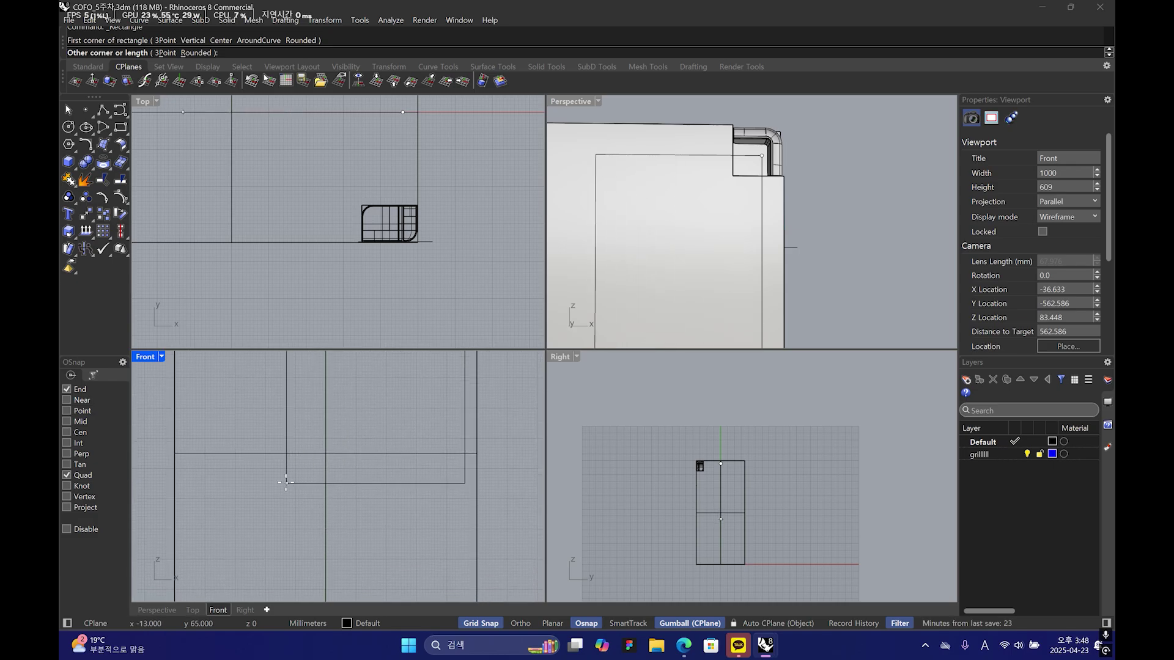
{"action": "scroll", "coordinate": [414, 464], "scroll_direction": "down", "scroll_amount": 3}
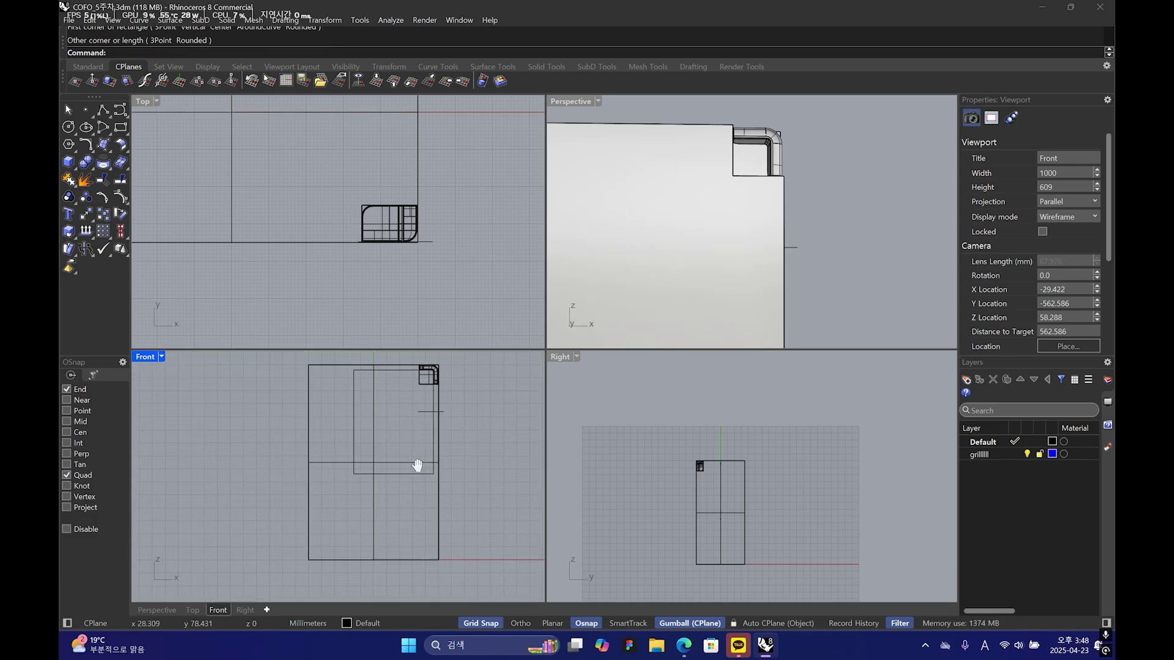
{"action": "scroll", "coordinate": [422, 435], "scroll_direction": "up", "scroll_amount": 8}
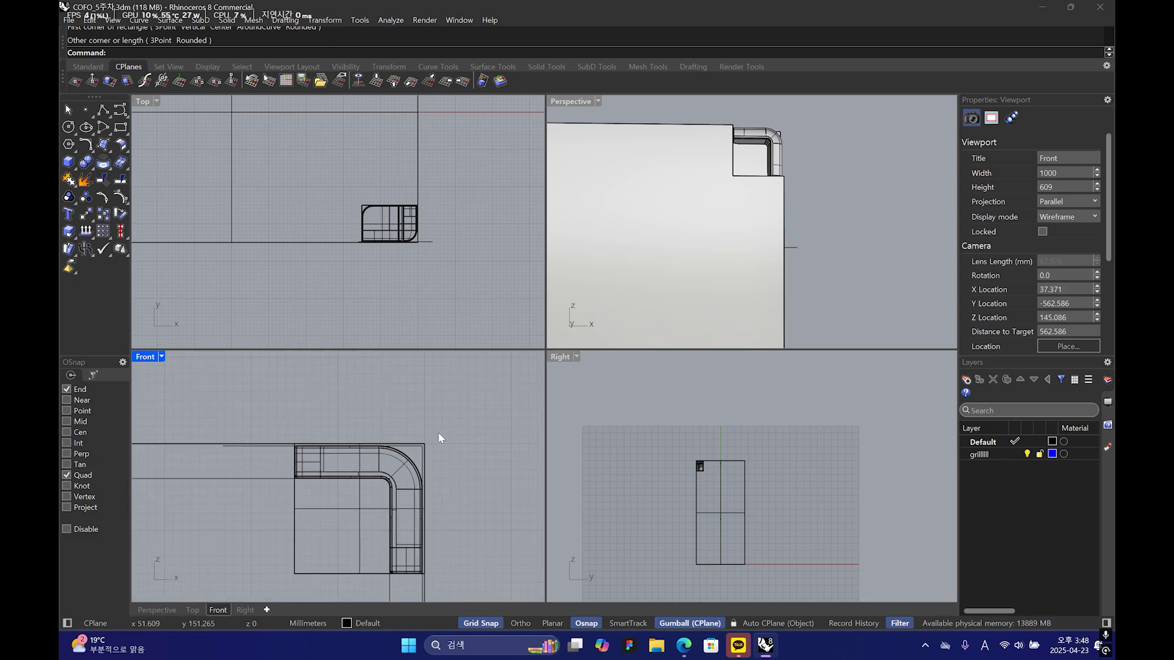
- Move the new rectangle forward in plan so that it lines up with the corner guard's rear edge
{"action": "left_click", "coordinate": [255, 478]}
{"action": "right_click_drag", "start_coordinate": [868, 226], "coordinate": [798, 260]}
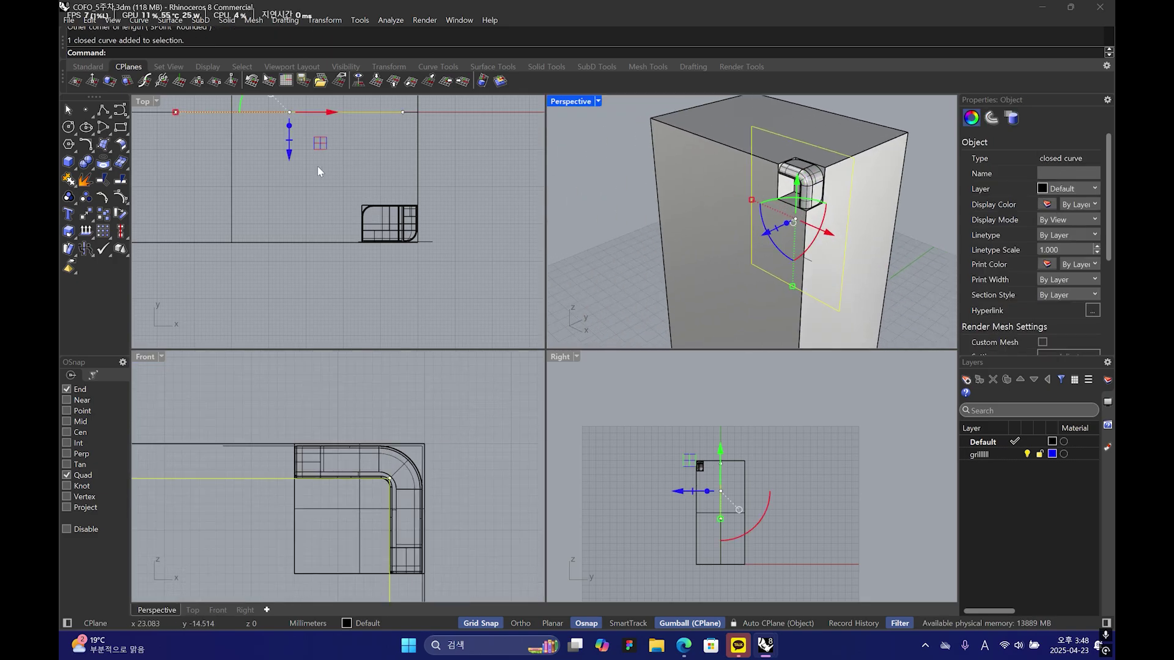
{"action": "scroll", "coordinate": [305, 153], "scroll_direction": "down", "scroll_amount": 7}
{"action": "right_click_drag", "start_coordinate": [290, 137], "coordinate": [326, 189]}
{"action": "mouse_move", "coordinate": [336, 233]}
{"action": "left_mouse_down"}
{"action": "mouse_move", "coordinate": [336, 262]}
{"action": "mouse_move", "coordinate": [323, 224]}
{"action": "left_mouse_up"}
{"action": "scroll", "coordinate": [335, 262], "scroll_direction": "up", "scroll_amount": 6}
{"action": "scroll", "coordinate": [421, 175], "scroll_direction": "up", "scroll_amount": 5}
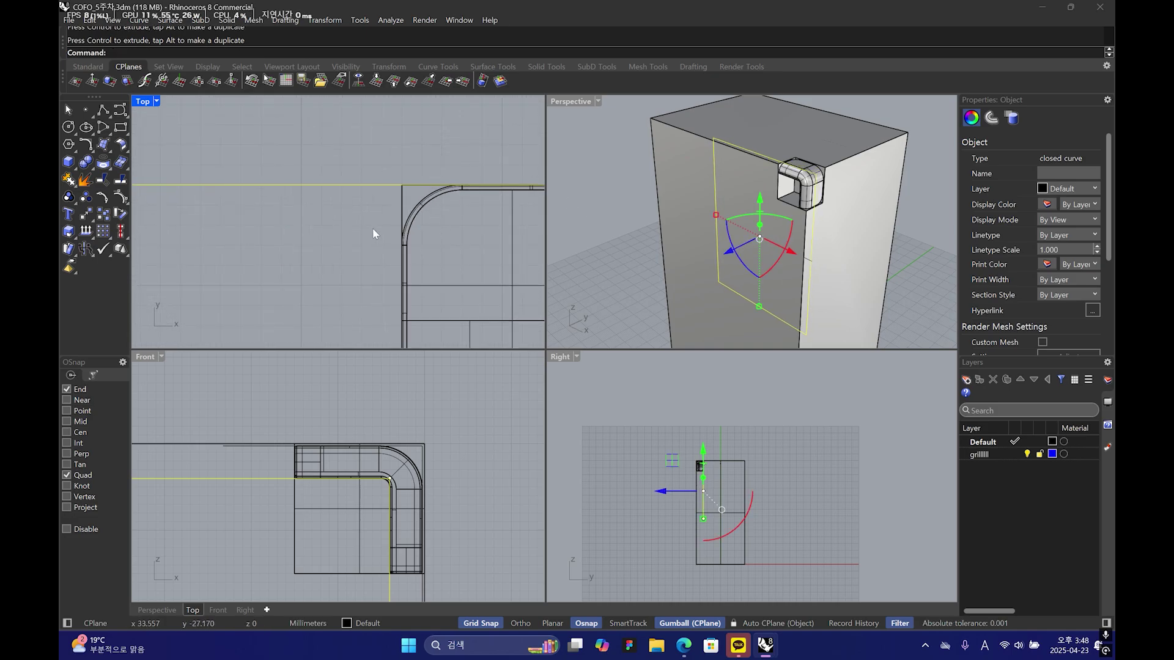
{"action": "scroll", "coordinate": [372, 229], "scroll_direction": "down", "scroll_amount": 8}
{"action": "scroll", "coordinate": [432, 227], "scroll_direction": "up", "scroll_amount": 8}
{"action": "scroll", "coordinate": [275, 256], "scroll_direction": "down", "scroll_amount": 6}
{"action": "right_click_drag", "start_coordinate": [266, 258], "coordinate": [422, 180]}
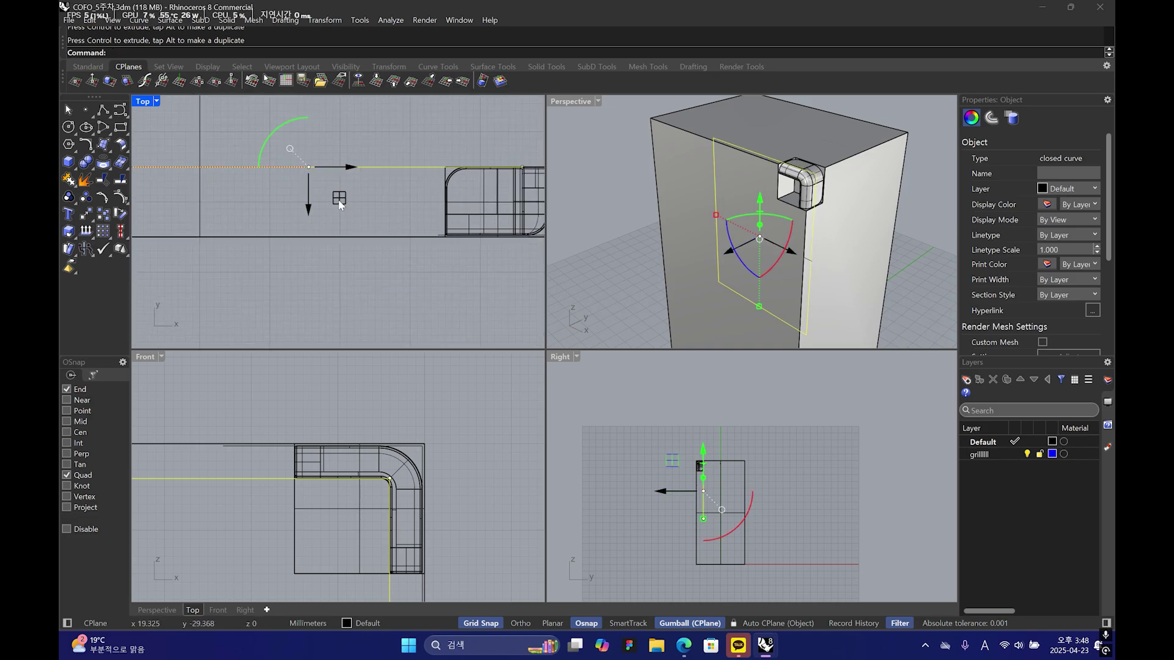
- Extrude the rectangle through the cabinet's front face to cut a rectangular recess into it
{"action": "left_click", "coordinate": [407, 214]}
{"action": "mouse_move", "coordinate": [617, 250]}
{"action": "right_mouse_down"}
{"action": "mouse_move", "coordinate": [685, 220]}
{"action": "mouse_move", "coordinate": [602, 235]}
{"action": "right_mouse_up"}
{"action": "left_click", "coordinate": [255, 476]}
{"action": "left_click_drag", "start_coordinate": [724, 242], "coordinate": [605, 289]}
{"action": "right_click_drag", "start_coordinate": [626, 250], "coordinate": [822, 223]}
{"action": "left_click", "coordinate": [775, 193]}
{"action": "left_click", "coordinate": [810, 249]}
{"action": "key", "text": "ctrl+x"}
{"action": "key", "text": "ctrl+z"}
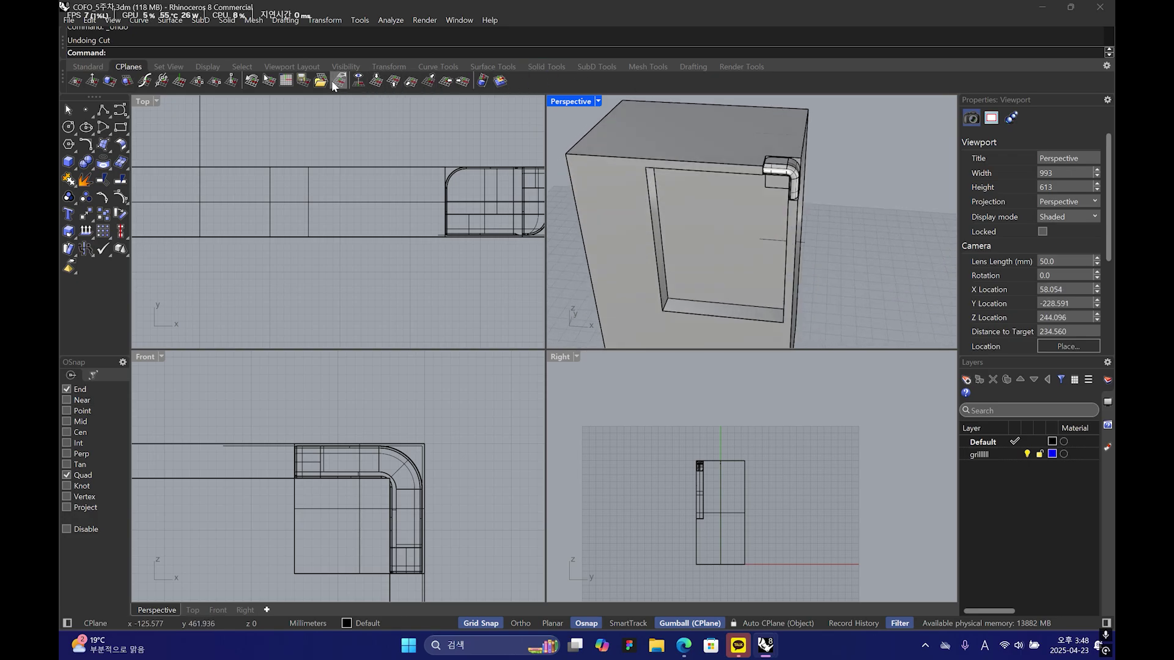
- Hide the corner guard to expose the cabinet's corner notch
{"action": "left_click", "coordinate": [92, 67]}
{"action": "right_click_drag", "start_coordinate": [682, 140], "coordinate": [804, 231]}
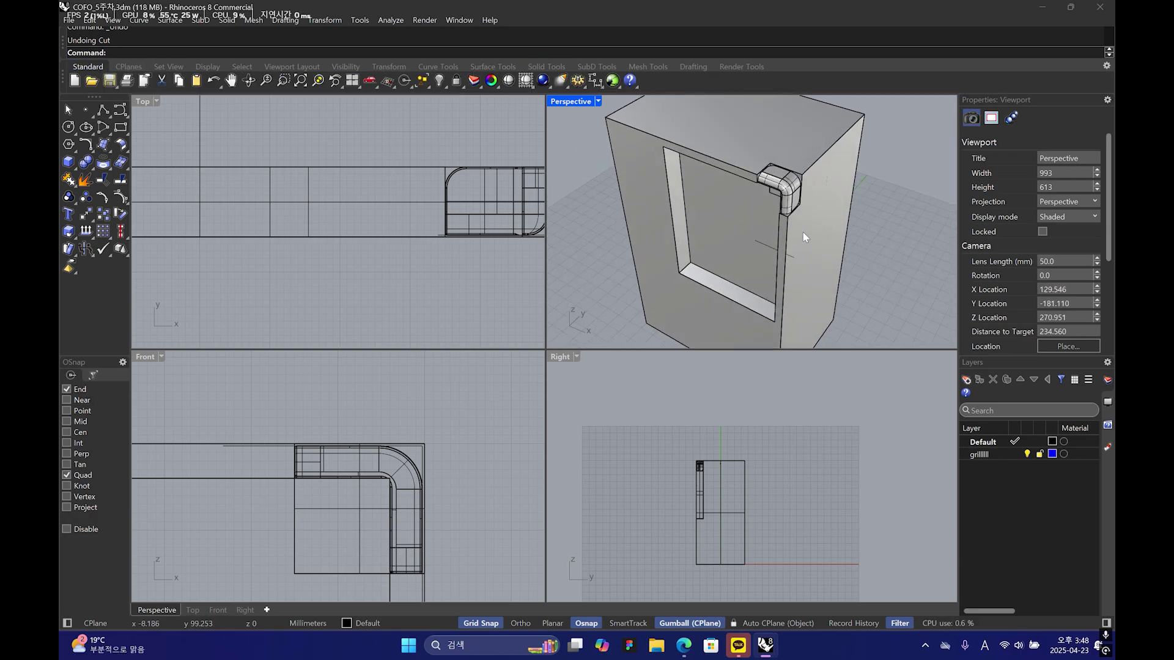
{"action": "scroll", "coordinate": [676, 236], "scroll_direction": "up", "scroll_amount": 5}
{"action": "left_click", "coordinate": [72, 164]}
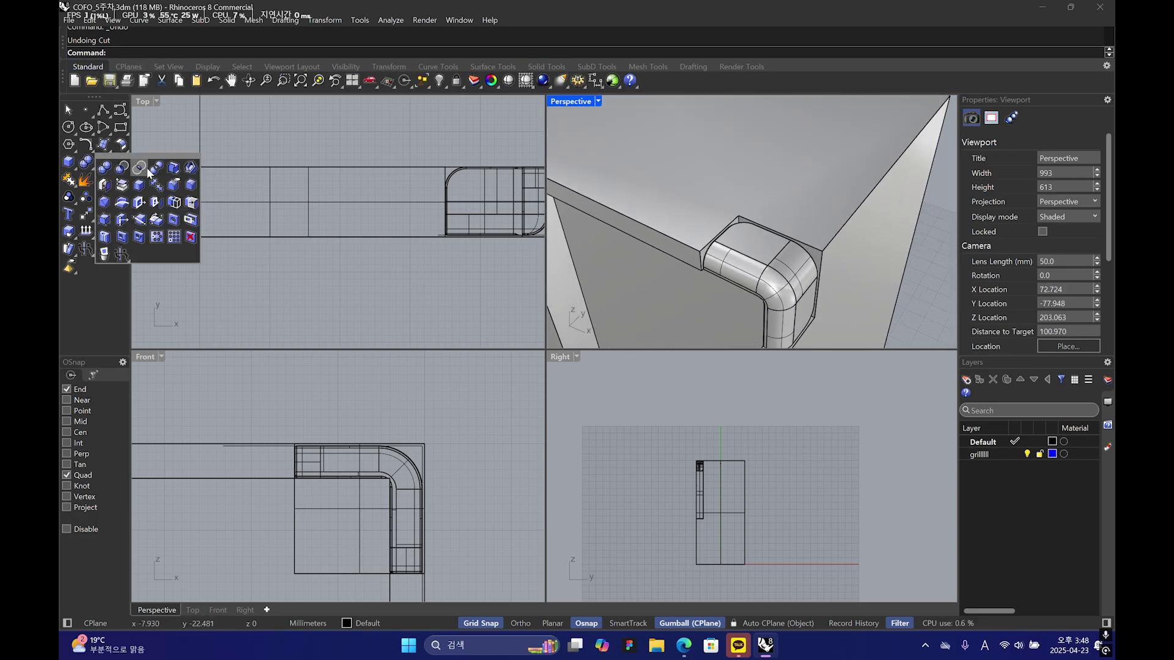
{"action": "left_click", "coordinate": [801, 289]}
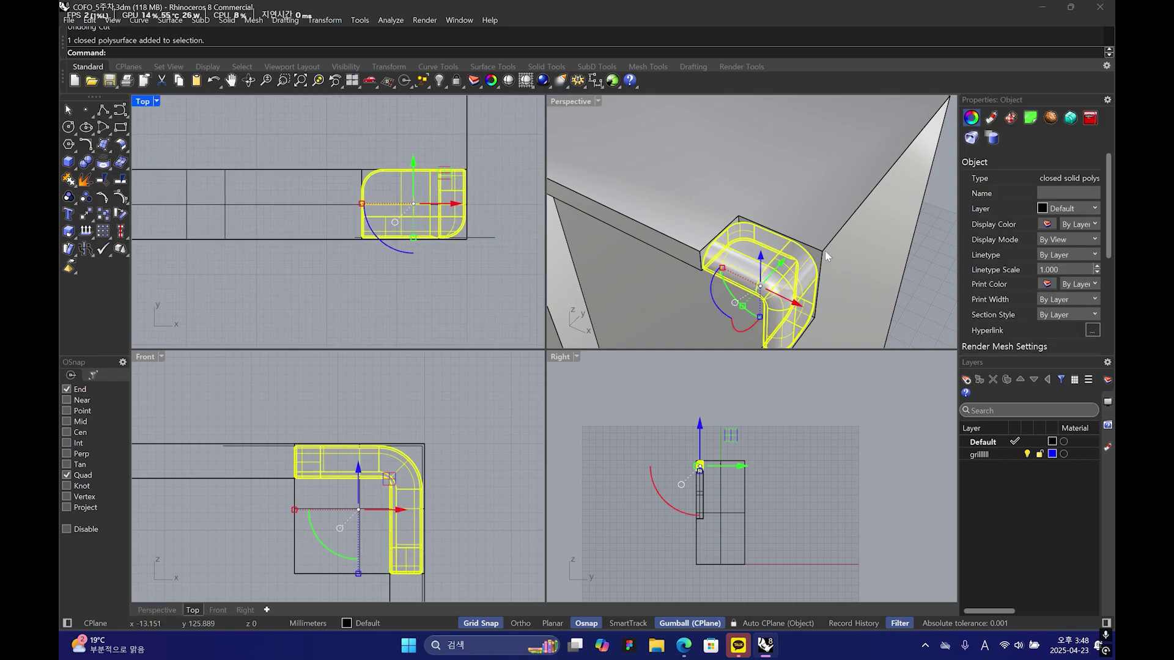
{"action": "right_click", "coordinate": [805, 244]}
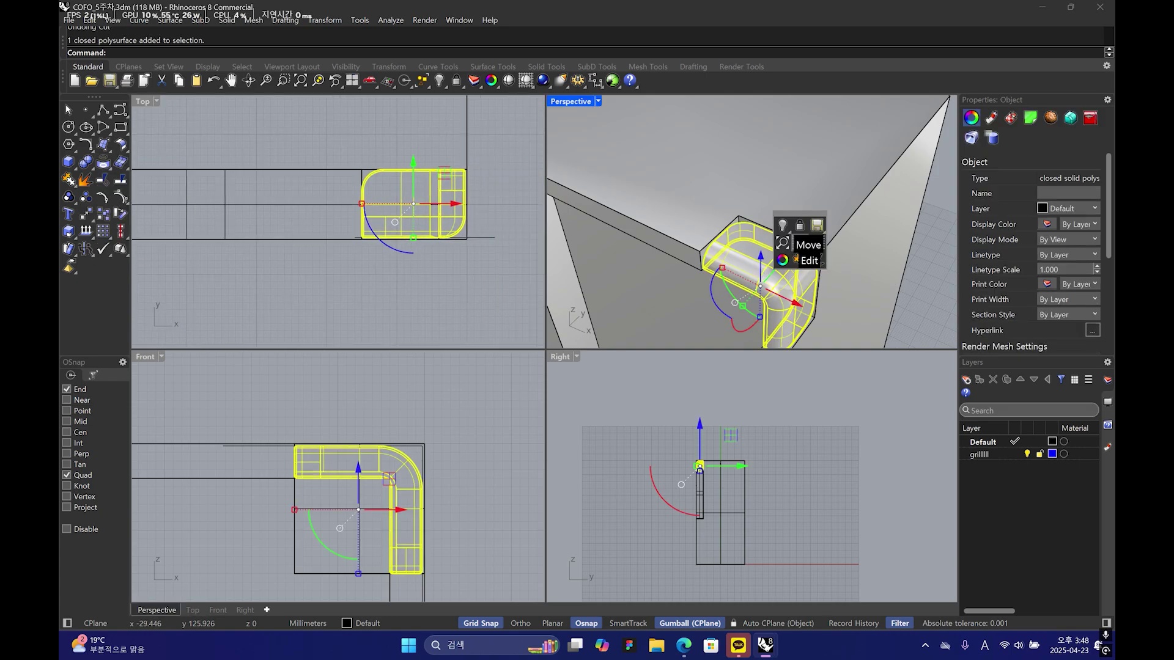
{"action": "left_click", "coordinate": [783, 224]}
{"action": "right_click_drag", "start_coordinate": [737, 188], "coordinate": [780, 262]}
{"action": "left_click", "coordinate": [786, 266]}
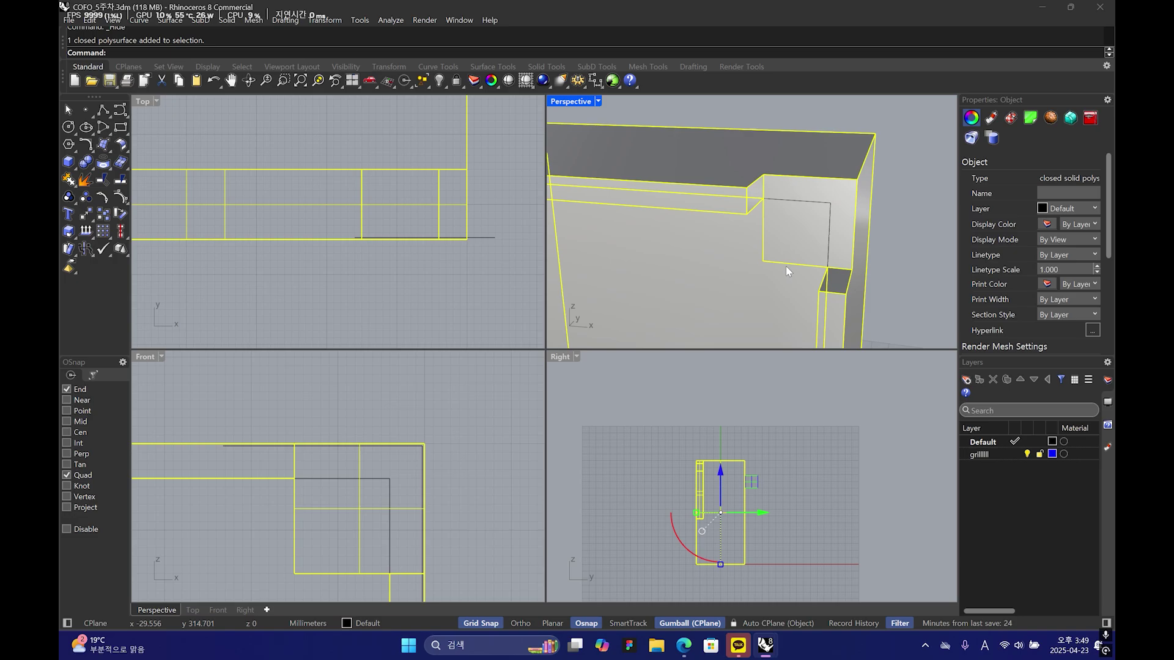
{"action": "left_click", "coordinate": [827, 231]}
{"action": "left_click", "coordinate": [827, 231]}
{"action": "right_click_drag", "start_coordinate": [828, 216], "coordinate": [865, 178]}
{"action": "key", "text": "Escape"}
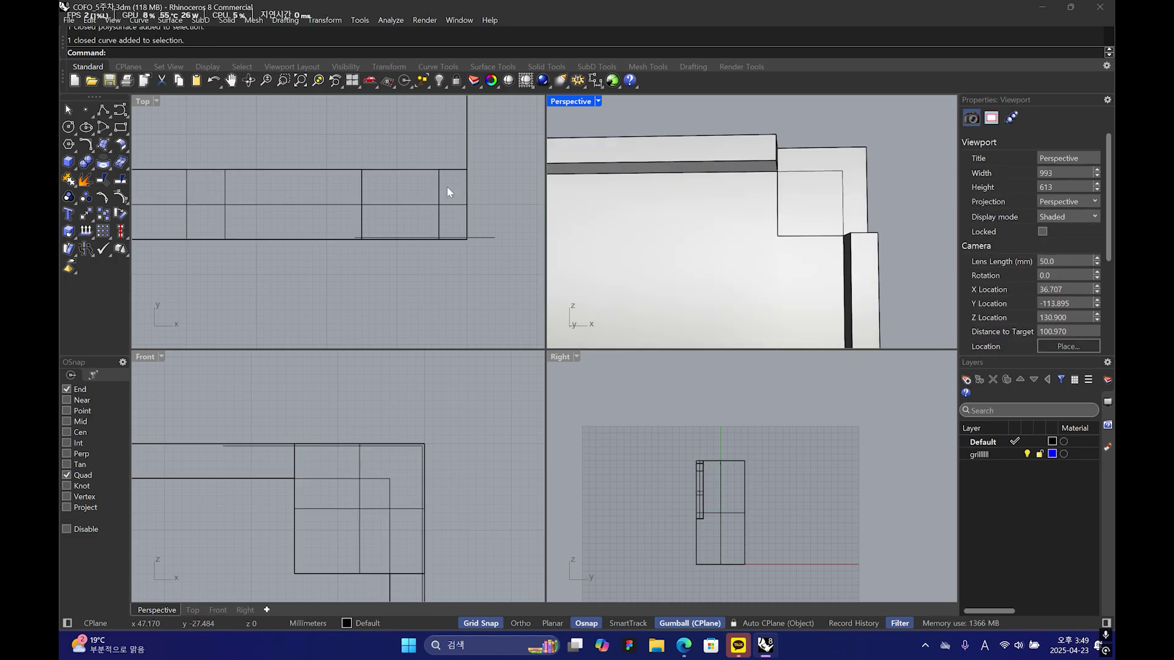
- Extract the corner notch's square back face and the matching recess face from the cabinet and remove them
{"action": "left_click", "coordinate": [90, 164]}
{"action": "left_click", "coordinate": [126, 182]}
{"action": "right_click_drag", "start_coordinate": [794, 202], "coordinate": [721, 212]}
{"action": "right_click_drag", "start_coordinate": [656, 174], "coordinate": [753, 200]}
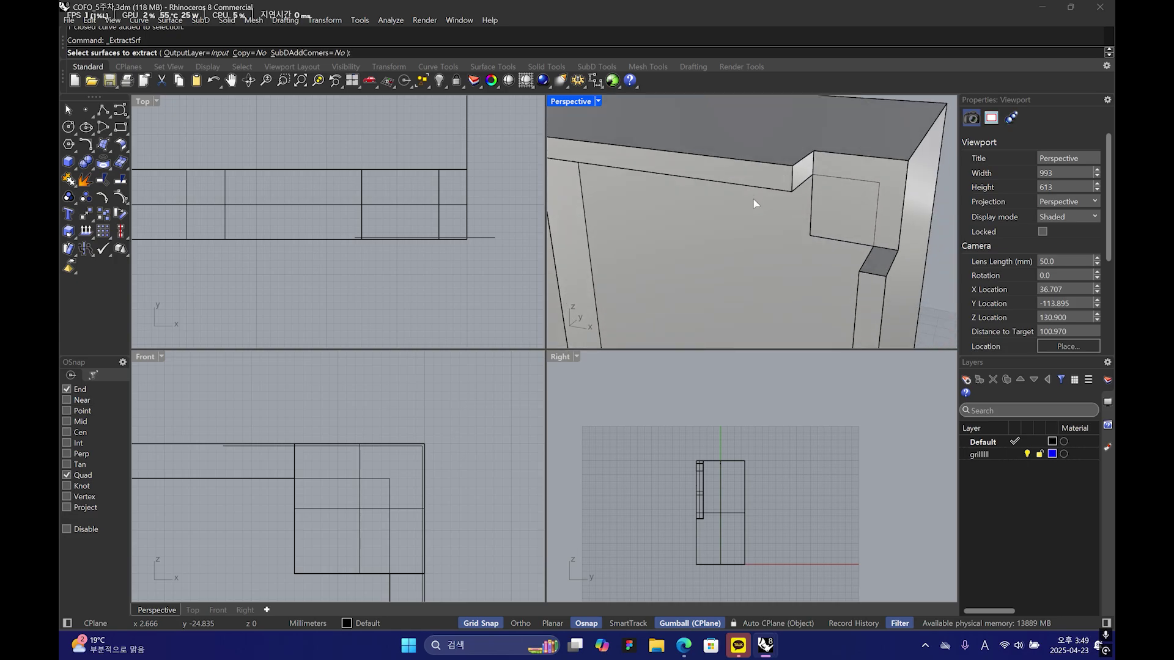
{"action": "right_click_drag", "start_coordinate": [817, 239], "coordinate": [815, 192]}
{"action": "left_click", "coordinate": [822, 135]}
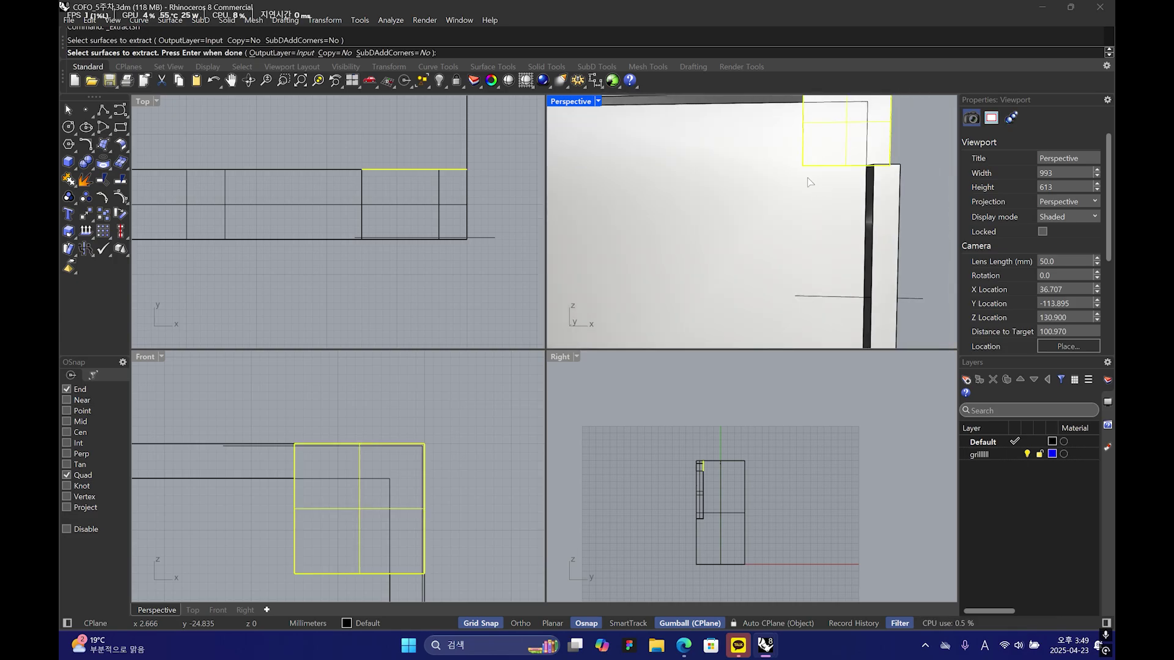
{"action": "key", "text": "Return"}
{"action": "key", "text": "ctrl+x"}
{"action": "scroll", "coordinate": [878, 209], "scroll_direction": "down", "scroll_amount": 5}
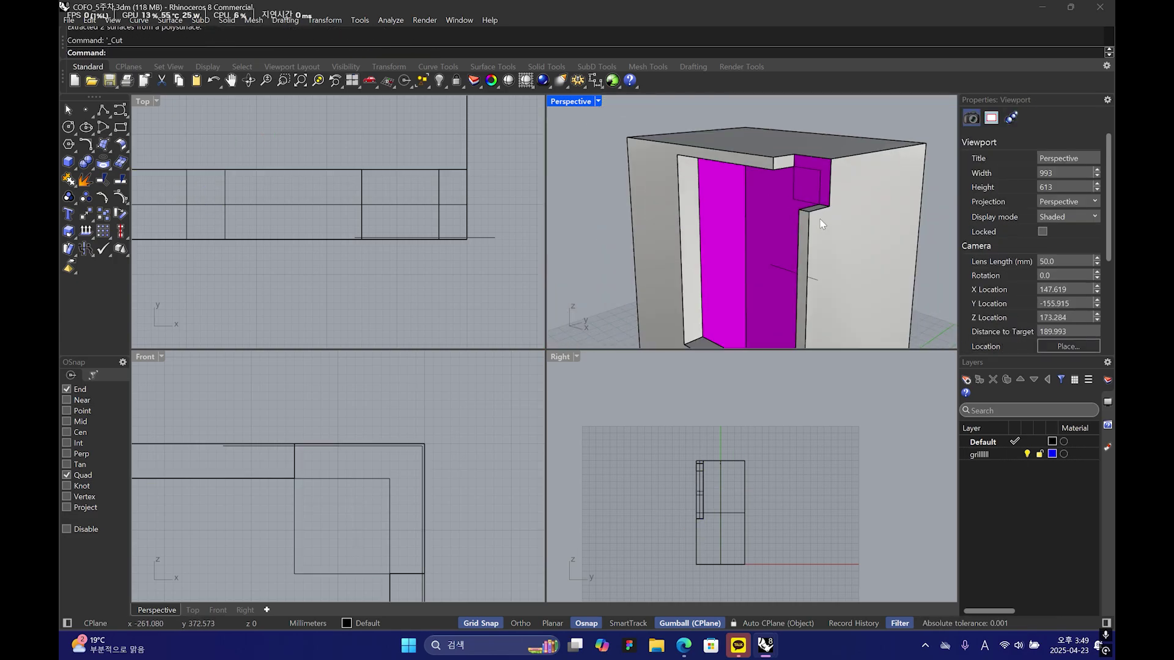
- Cap the open cabinet polysurface to make it a closed solid again
{"action": "left_click", "coordinate": [829, 234]}
{"action": "type", "text": "Cap"}
{"action": "key", "text": "Return"}
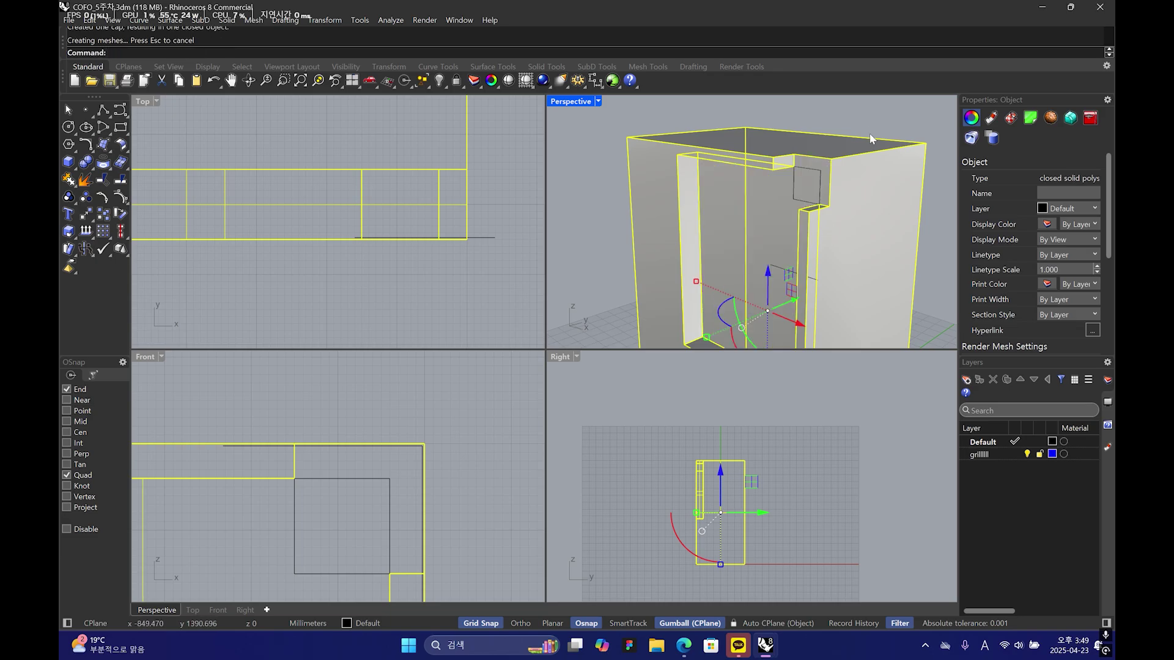
{"action": "key", "text": "Escape"}
- Try deleting the square outline curve at the corner notch, and undo the deletion
{"action": "scroll", "coordinate": [874, 177], "scroll_direction": "up", "scroll_amount": 6}
{"action": "left_click", "coordinate": [829, 206]}
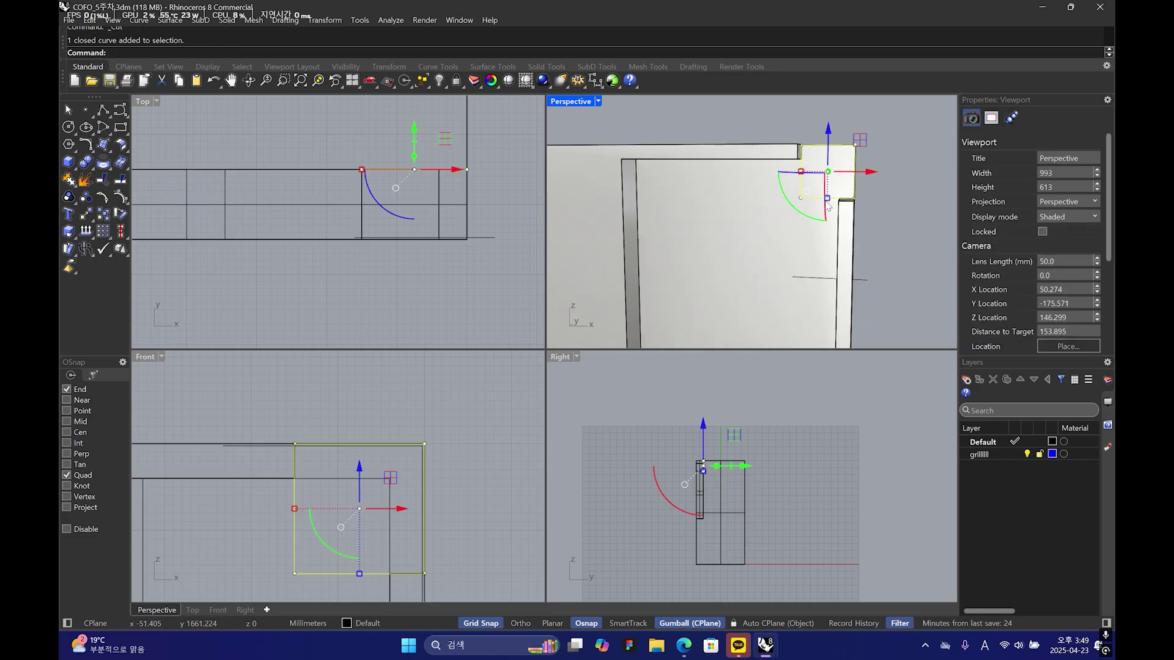
{"action": "key", "text": "ctrl+x"}
{"action": "right_click_drag", "start_coordinate": [828, 206], "coordinate": [814, 213]}
{"action": "scroll", "coordinate": [815, 213], "scroll_direction": "down", "scroll_amount": 4}
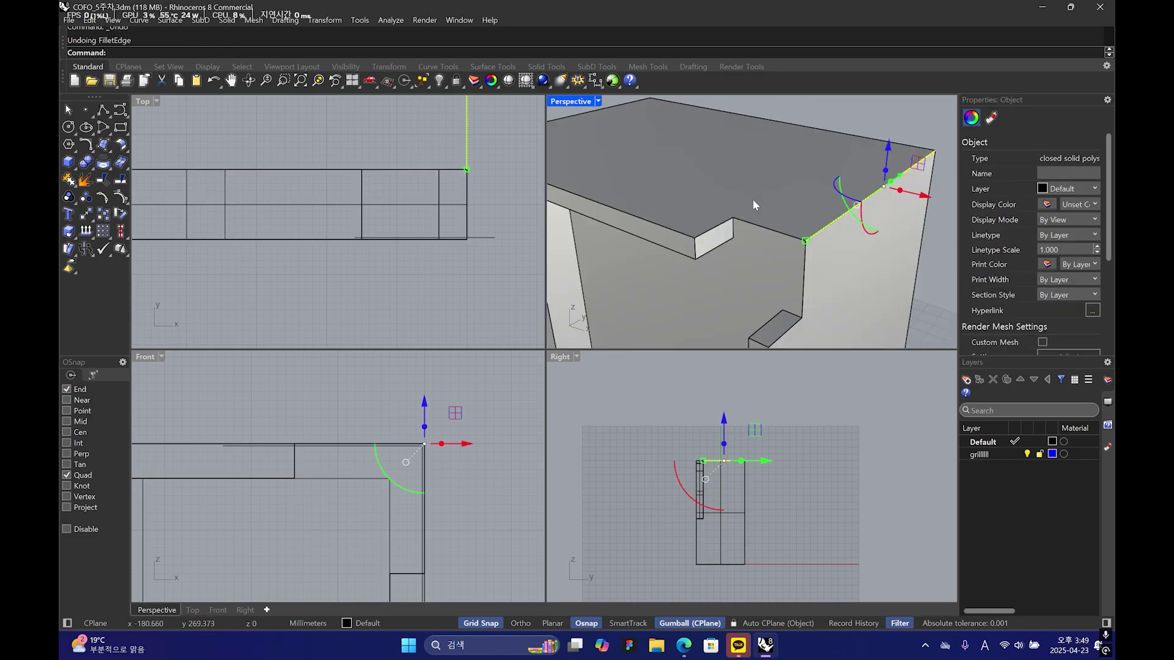
{"action": "scroll", "coordinate": [758, 197], "scroll_direction": "up", "scroll_amount": 3}
{"action": "left_click", "coordinate": [865, 118]}
{"action": "key", "text": "ctrl+z"}
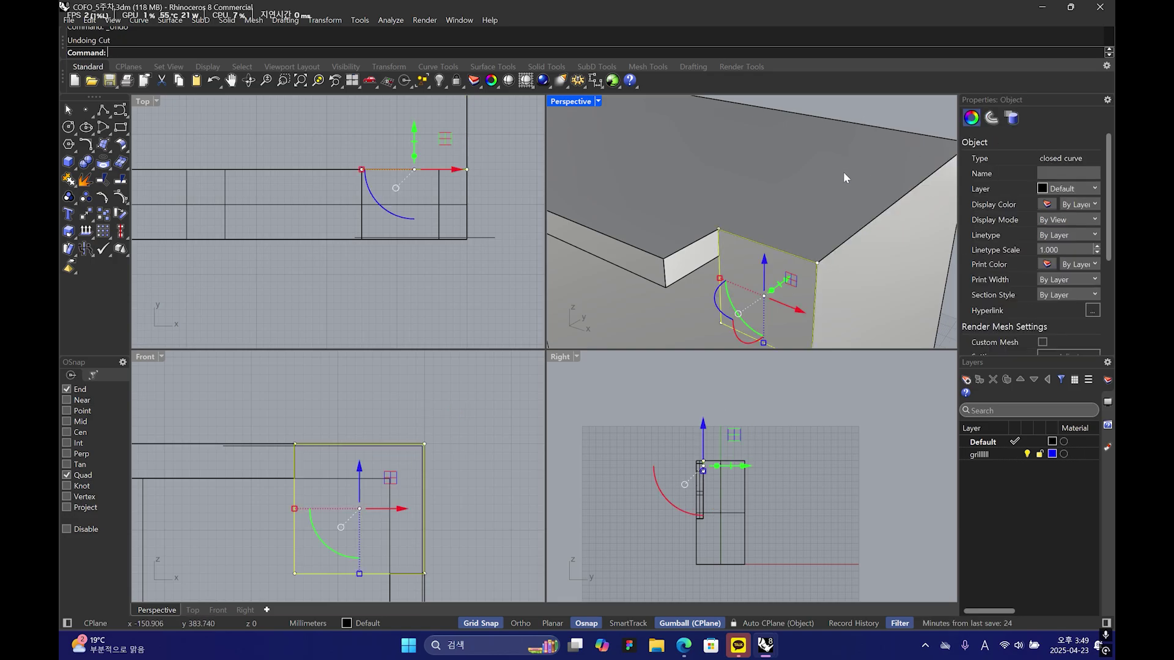
- Fillet the cabinet's upper side edge above the corner notch with a radius of 5
{"action": "key", "text": "Escape"}
{"action": "scroll", "coordinate": [842, 171], "scroll_direction": "down", "scroll_amount": 5}
{"action": "right_click_drag", "start_coordinate": [794, 215], "coordinate": [767, 181]}
{"action": "left_click", "coordinate": [91, 167]}
{"action": "left_click", "coordinate": [193, 185]}
{"action": "right_click_drag", "start_coordinate": [858, 168], "coordinate": [811, 222]}
{"action": "left_click", "coordinate": [795, 239]}
{"action": "right_click_drag", "start_coordinate": [761, 272], "coordinate": [750, 201]}
{"action": "key", "text": "Return"}
{"action": "key", "text": "Return"}
{"action": "key", "text": "Return"}
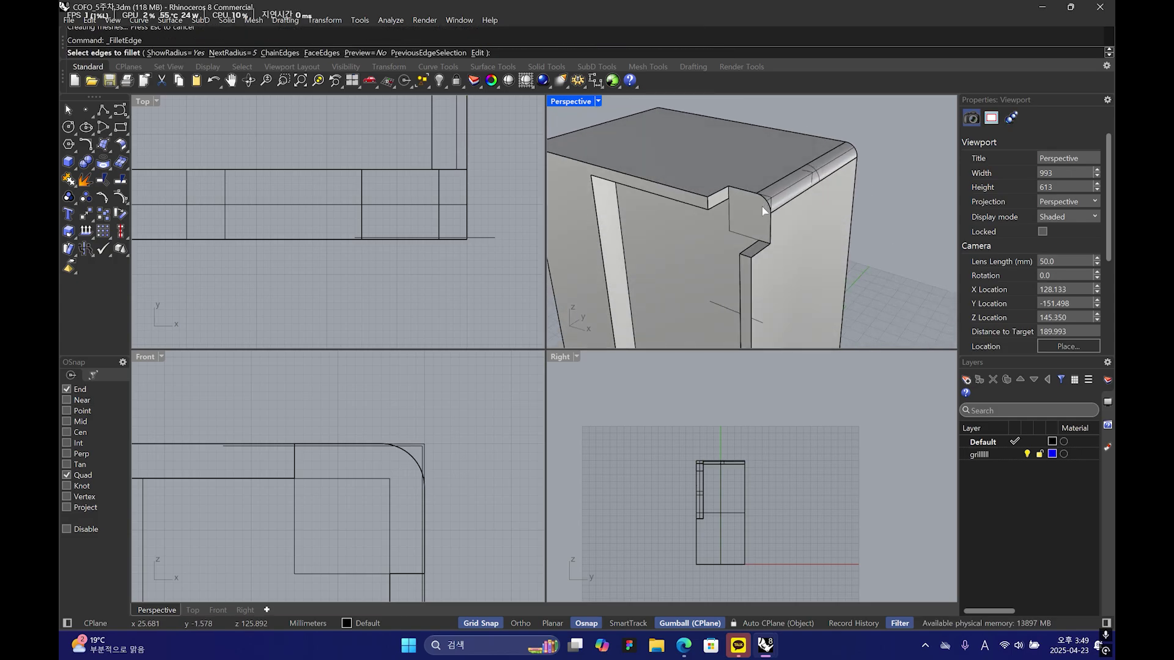
{"action": "key", "text": "Escape"}
- Fillet the cabinet's upper front edge, its vertical front edge and the notch's two inner edges with a radius of 3
{"action": "key", "text": "Return"}
{"action": "left_click", "coordinate": [229, 53]}
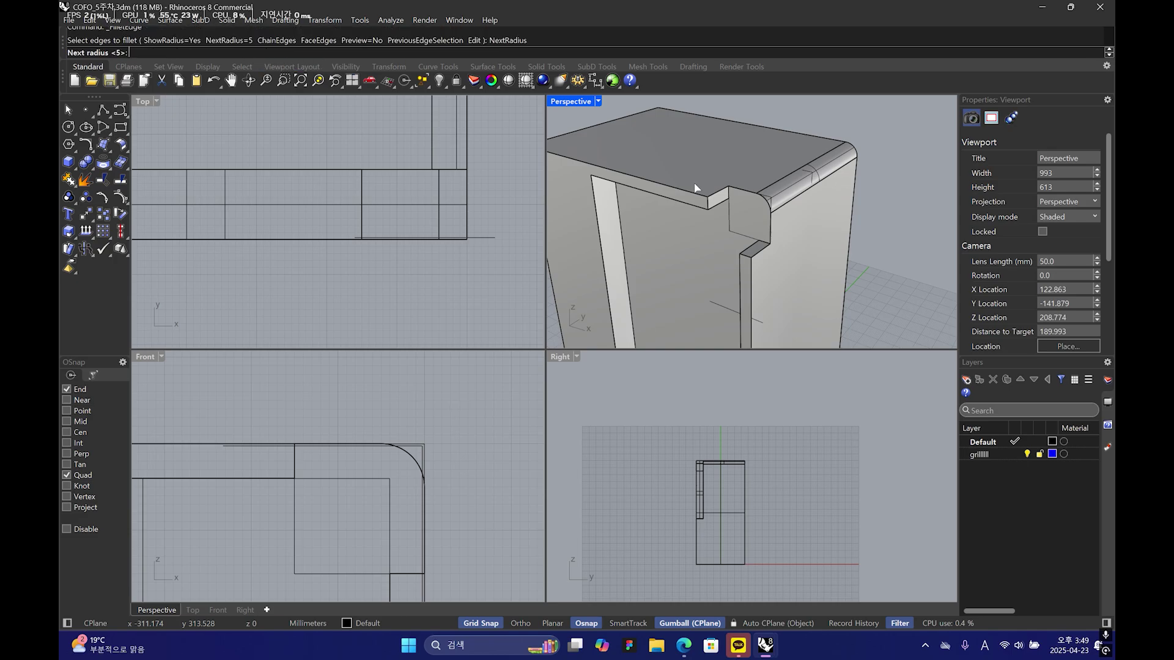
{"action": "type", "text": "3"}
{"action": "key", "text": "Return"}
{"action": "left_click", "coordinate": [697, 197]}
{"action": "right_click_drag", "start_coordinate": [697, 199], "coordinate": [747, 239]}
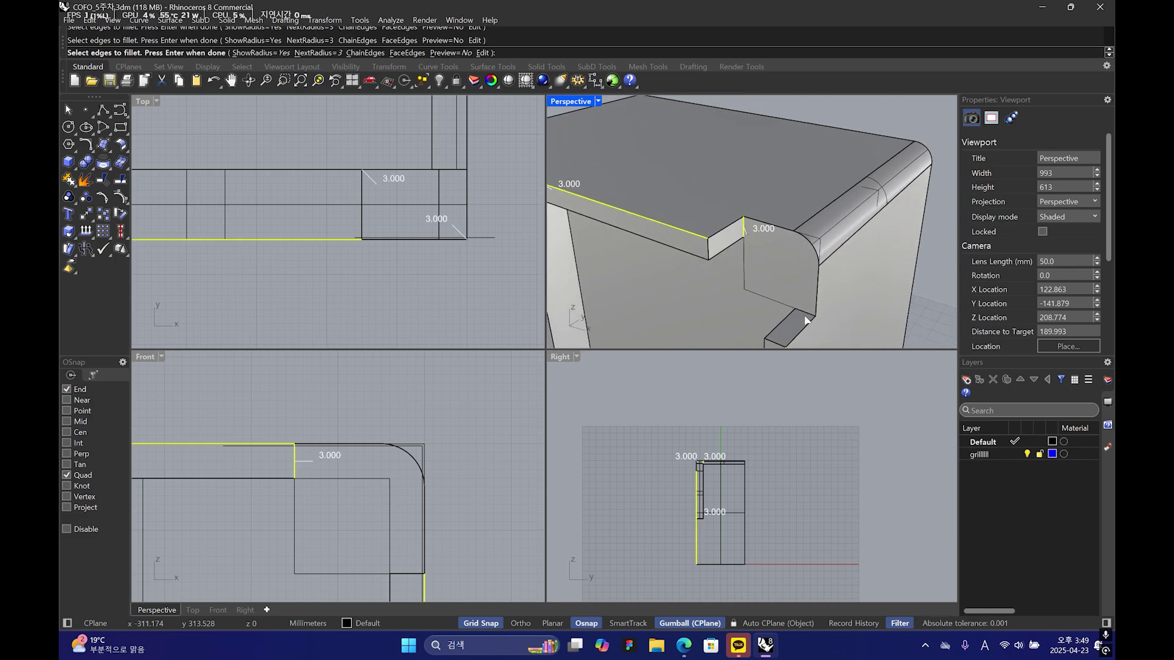
{"action": "left_click", "coordinate": [805, 313]}
{"action": "right_click_drag", "start_coordinate": [805, 314], "coordinate": [789, 173]}
{"action": "key", "text": "Return"}
{"action": "key", "text": "Return"}
{"action": "key", "text": "Return"}
- Show the hidden corner guard to check it against the filleted cabinet, and hide it again
{"action": "key", "text": "ctrl+alt+h"}
{"action": "scroll", "coordinate": [749, 189], "scroll_direction": "up", "scroll_amount": 6}
{"action": "scroll", "coordinate": [774, 187], "scroll_direction": "down", "scroll_amount": 5}
{"action": "left_click", "coordinate": [767, 225]}
{"action": "middle_click", "coordinate": [770, 225]}
{"action": "left_click", "coordinate": [756, 212]}
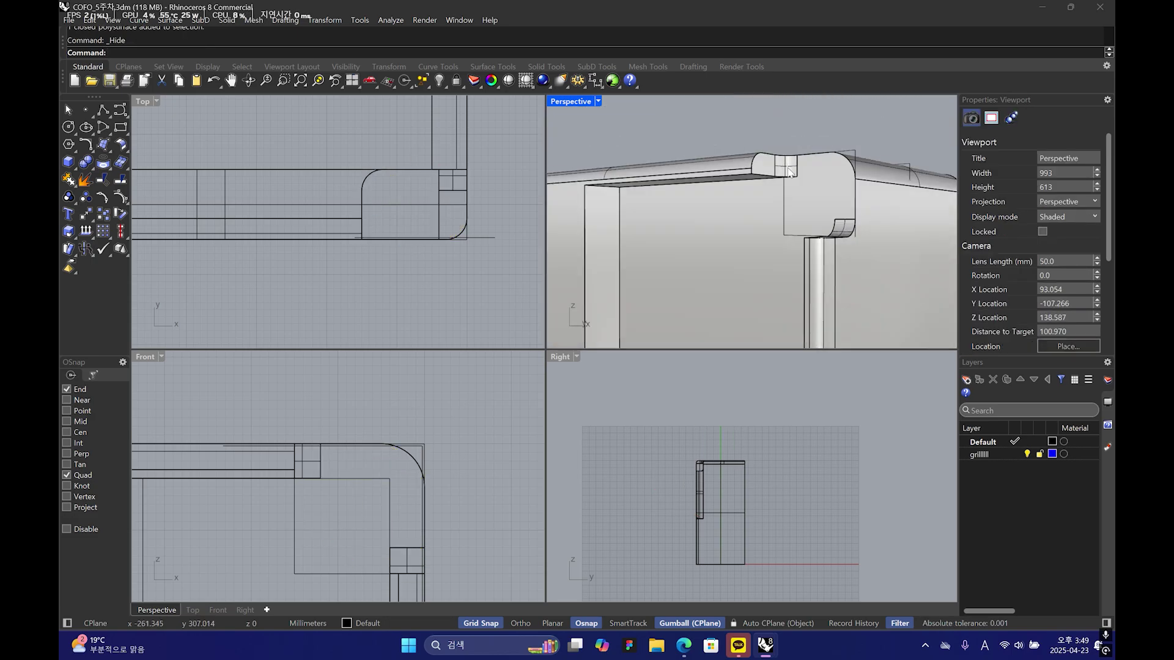
- Start another edge fillet on the cabinet with the next radius set to 0.25
{"action": "left_click", "coordinate": [84, 165]}
{"action": "left_click", "coordinate": [194, 181]}
{"action": "left_click", "coordinate": [224, 53]}
{"action": "type", "text": "0"}
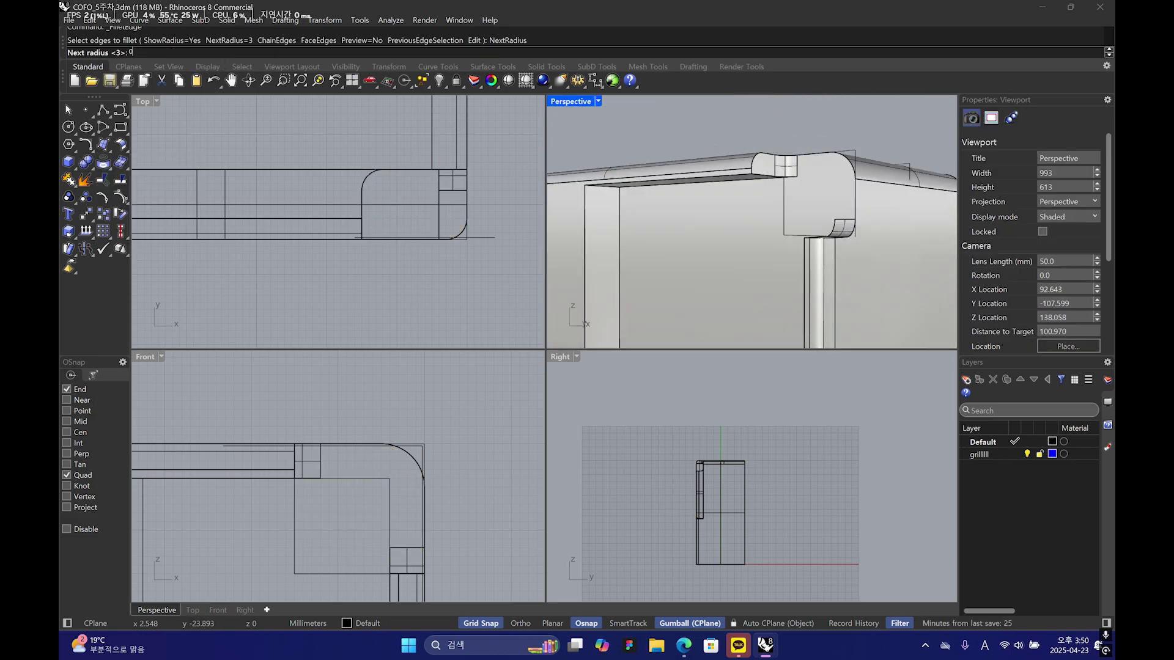
{"action": "type", "text": ".25"}
{"action": "key", "text": "Return"}
{"action": "left_click", "coordinate": [290, 52]}
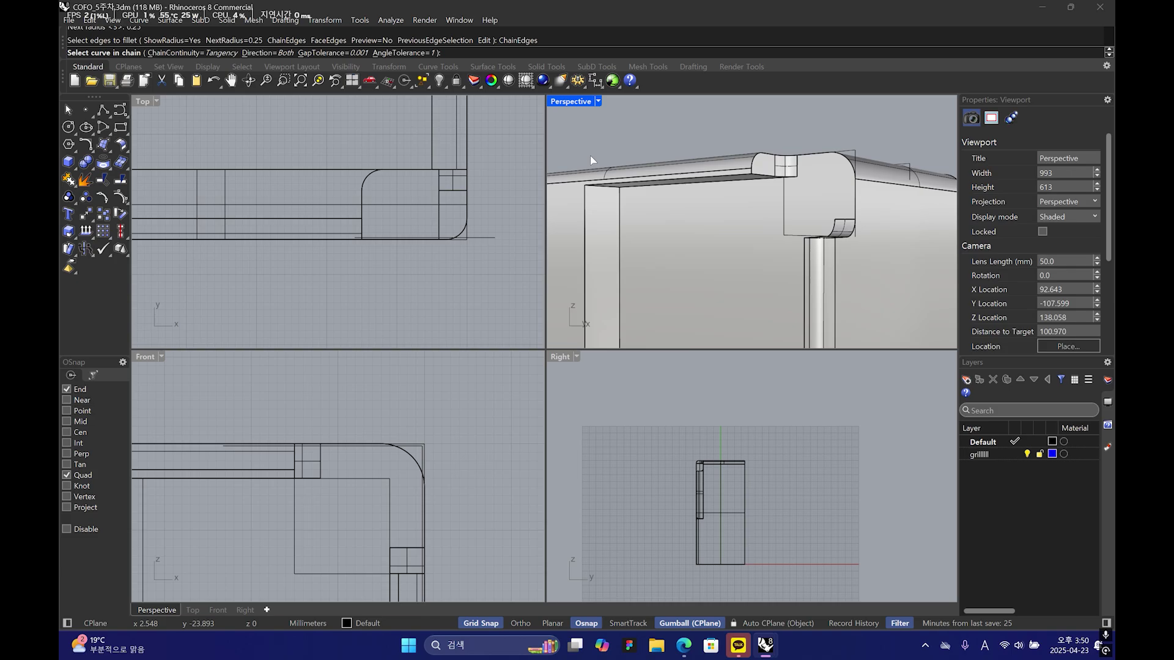
{"action": "left_click", "coordinate": [738, 173]}
{"action": "left_click", "coordinate": [779, 178]}
{"action": "key", "text": "Return"}
{"action": "key", "text": "Return"}
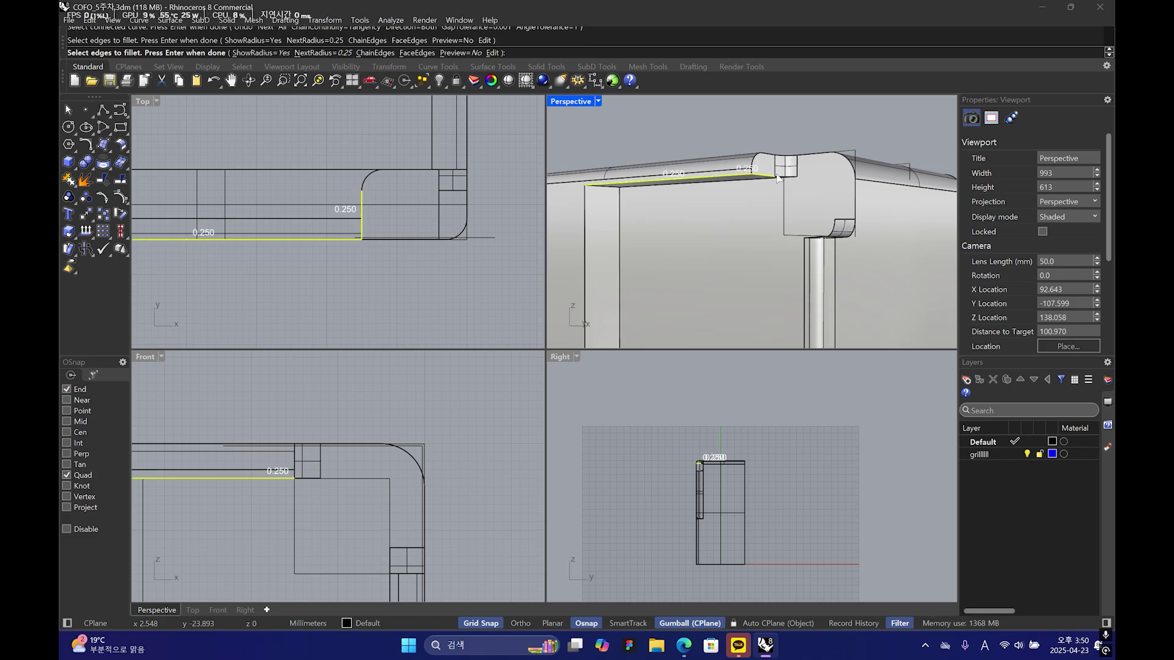
{"action": "left_click", "coordinate": [777, 177]}
{"action": "right_click_drag", "start_coordinate": [778, 177], "coordinate": [776, 173]}
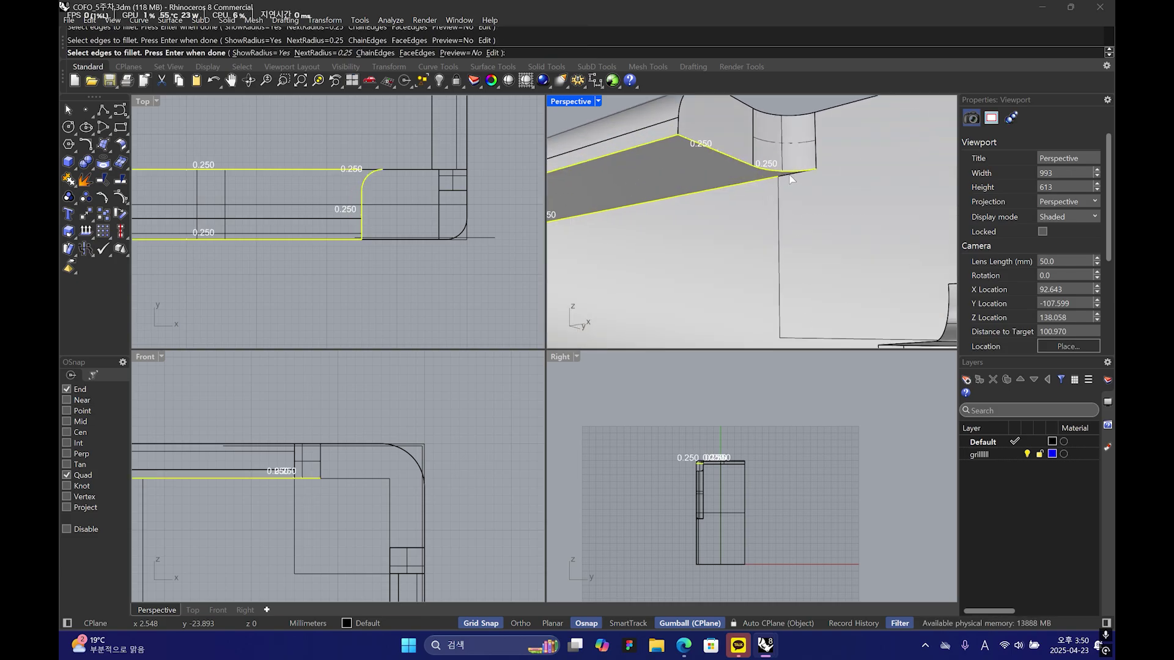
{"action": "right_click_drag", "start_coordinate": [799, 168], "coordinate": [691, 215]}
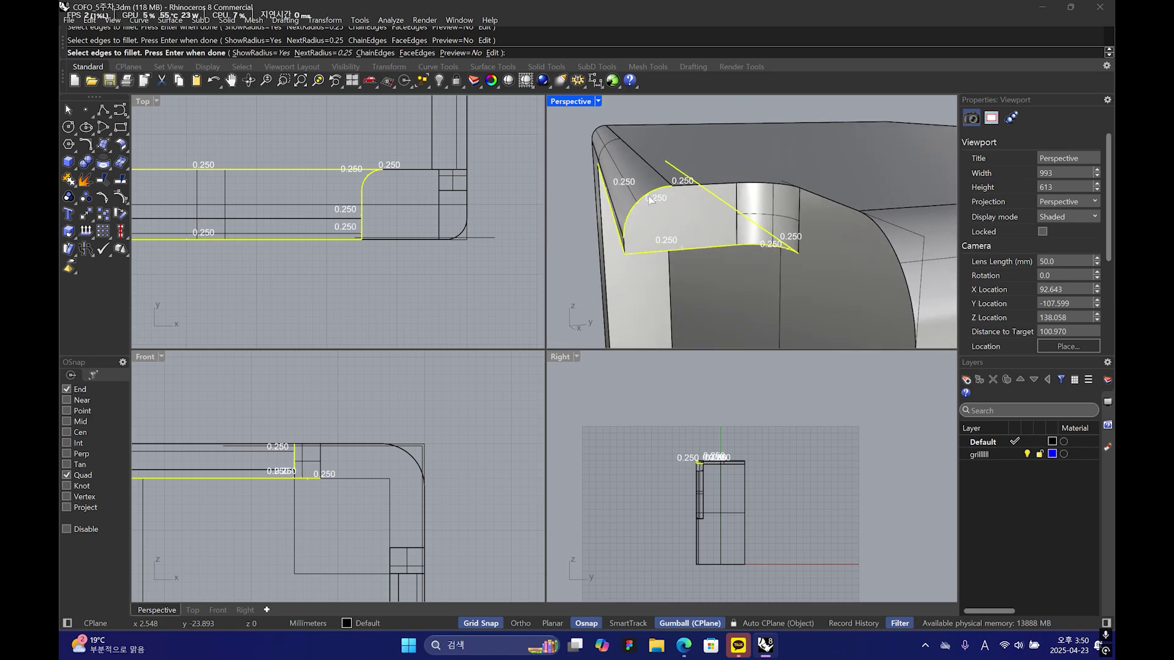
{"action": "left_click", "coordinate": [627, 247]}
{"action": "right_click_drag", "start_coordinate": [628, 248], "coordinate": [731, 218]}
{"action": "left_click", "coordinate": [814, 169]}
{"action": "left_click", "coordinate": [915, 188]}
{"action": "right_click_drag", "start_coordinate": [914, 191], "coordinate": [746, 191]}
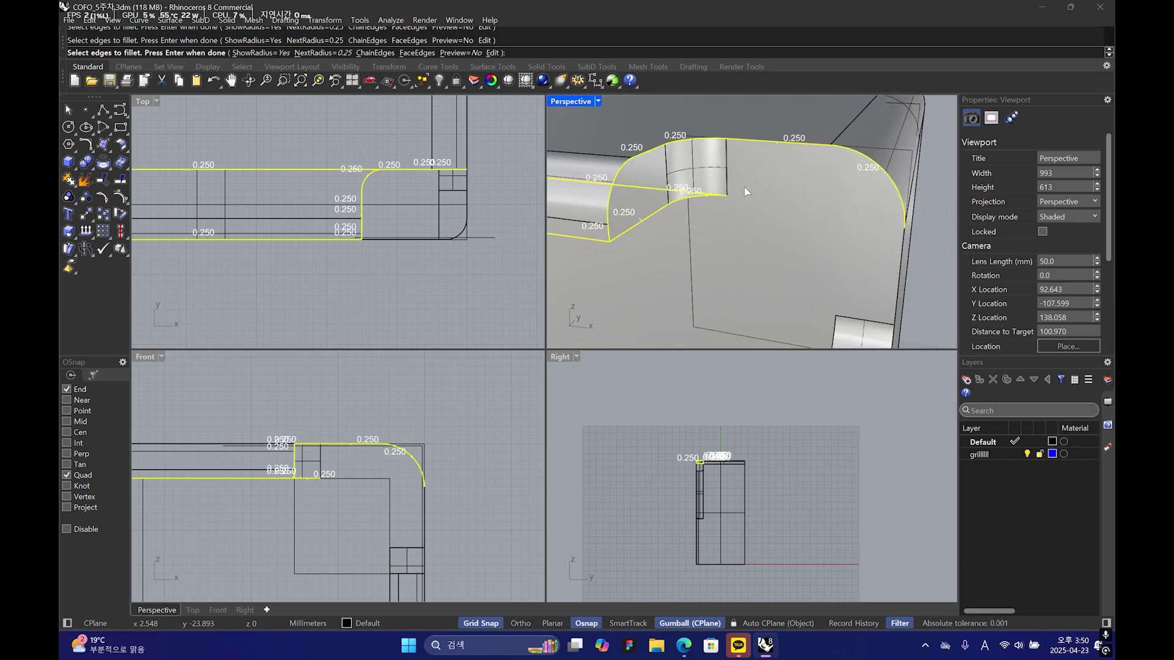
{"action": "left_click", "coordinate": [899, 270]}
{"action": "right_click_drag", "start_coordinate": [900, 270], "coordinate": [876, 224]}
{"action": "left_click", "coordinate": [862, 266]}
{"action": "key", "text": "Escape"}
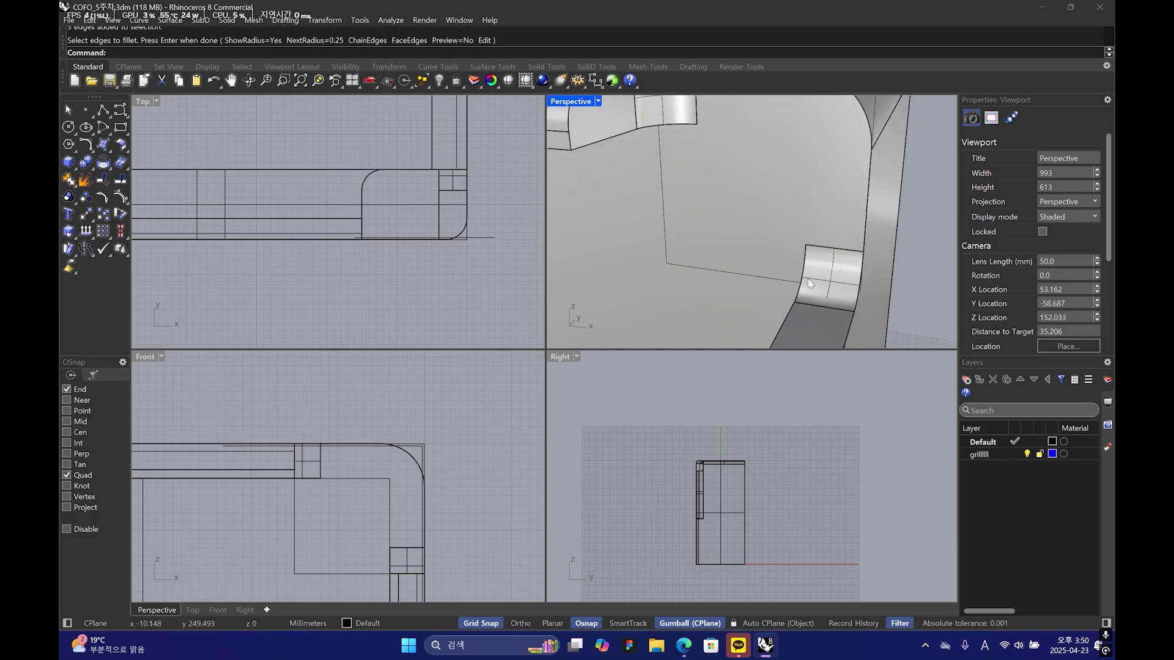
- Fillet the edges around the cabinet's corner notch with a radius of 0.25, and show the corner guard again
{"action": "key", "text": "space"}
{"action": "left_click", "coordinate": [804, 271]}
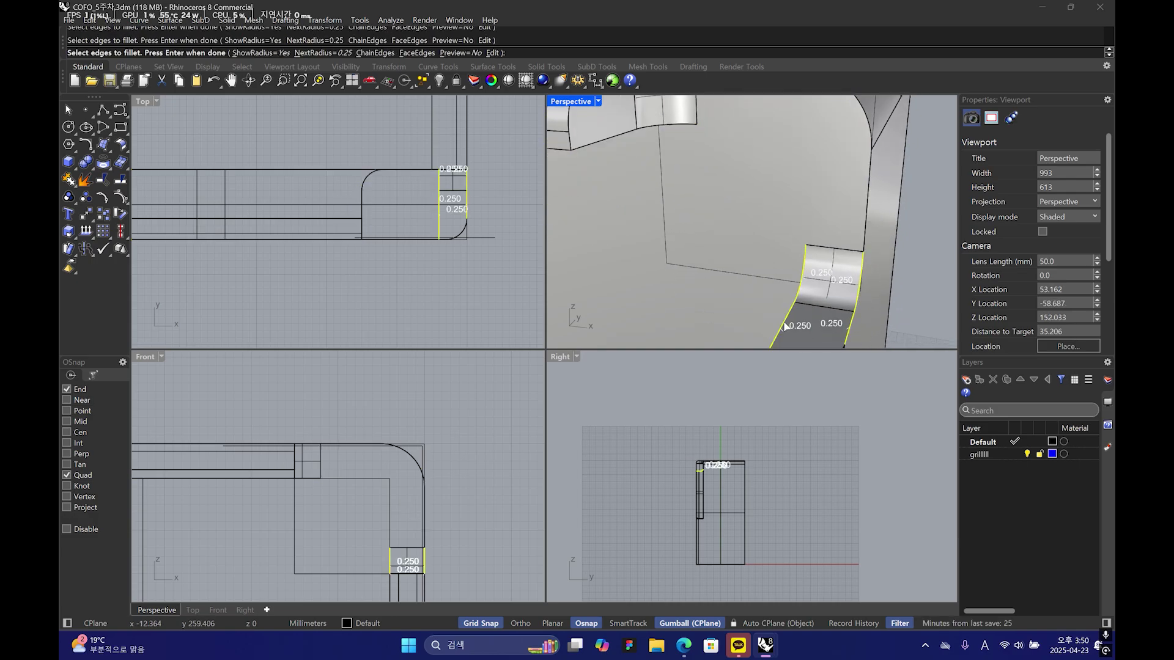
{"action": "right_click_drag", "start_coordinate": [785, 327], "coordinate": [815, 288]}
{"action": "left_click", "coordinate": [798, 296]}
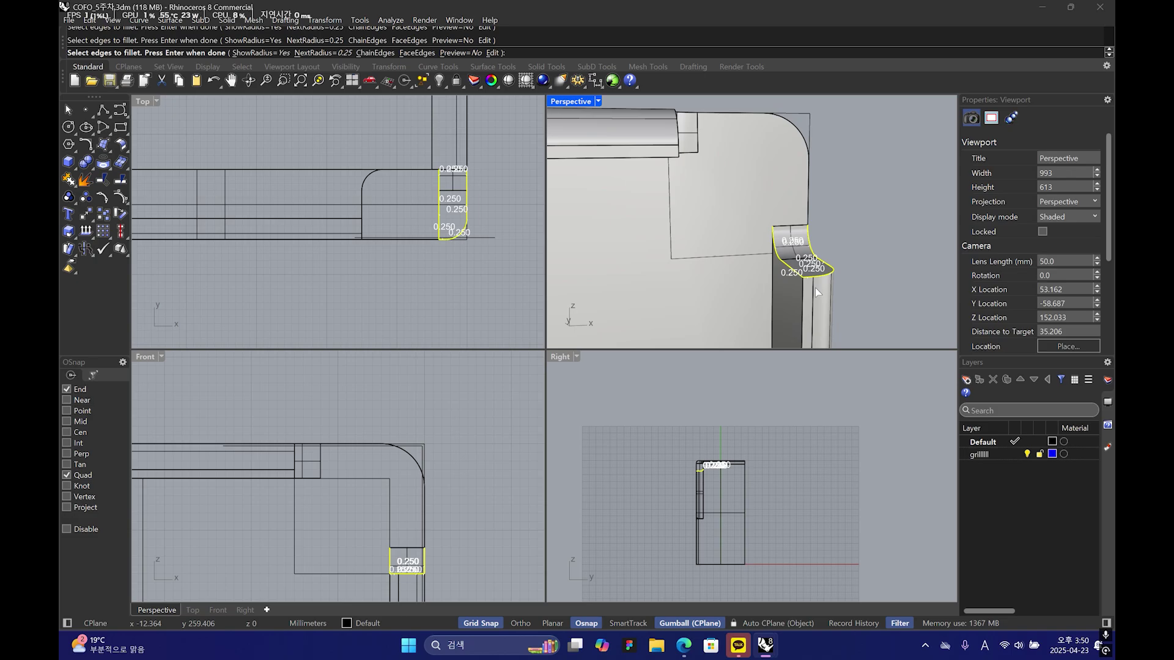
{"action": "right_click_drag", "start_coordinate": [789, 239], "coordinate": [843, 240]}
{"action": "right_click_drag", "start_coordinate": [779, 174], "coordinate": [647, 170]}
{"action": "left_click", "coordinate": [646, 170]}
{"action": "right_click_drag", "start_coordinate": [743, 167], "coordinate": [730, 188]}
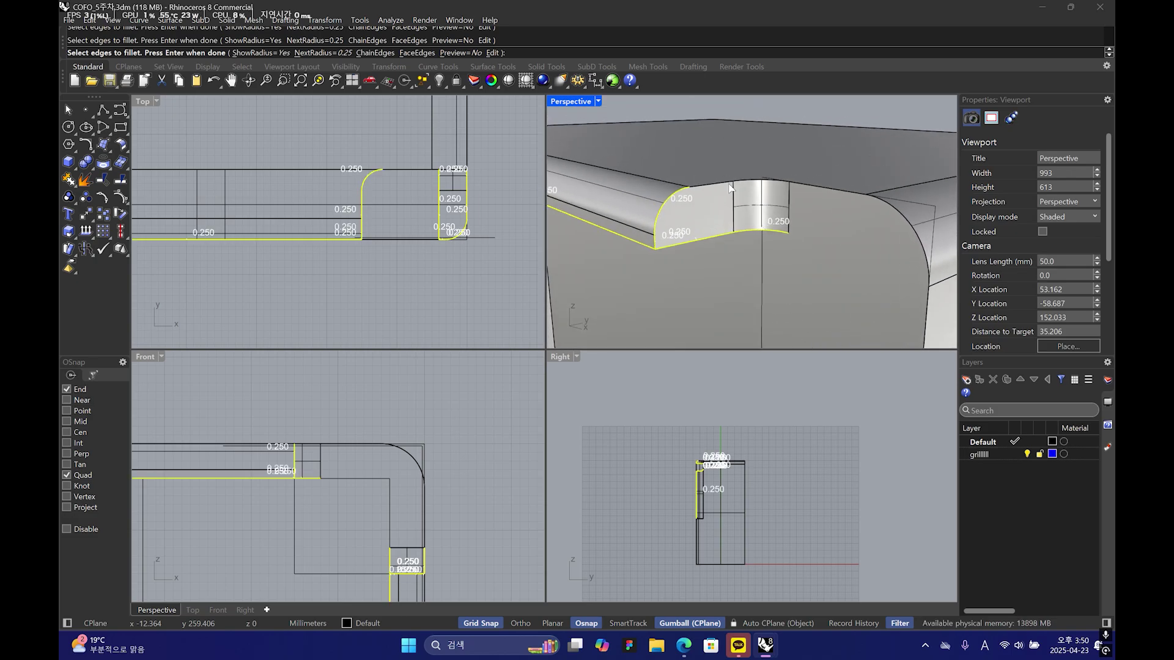
{"action": "right_click_drag", "start_coordinate": [849, 206], "coordinate": [795, 196]}
{"action": "left_click", "coordinate": [851, 245]}
{"action": "key", "text": "Return"}
{"action": "key", "text": "Return"}
{"action": "left_click", "coordinate": [798, 200]}
{"action": "scroll", "coordinate": [404, 162], "scroll_direction": "down", "scroll_amount": 5}
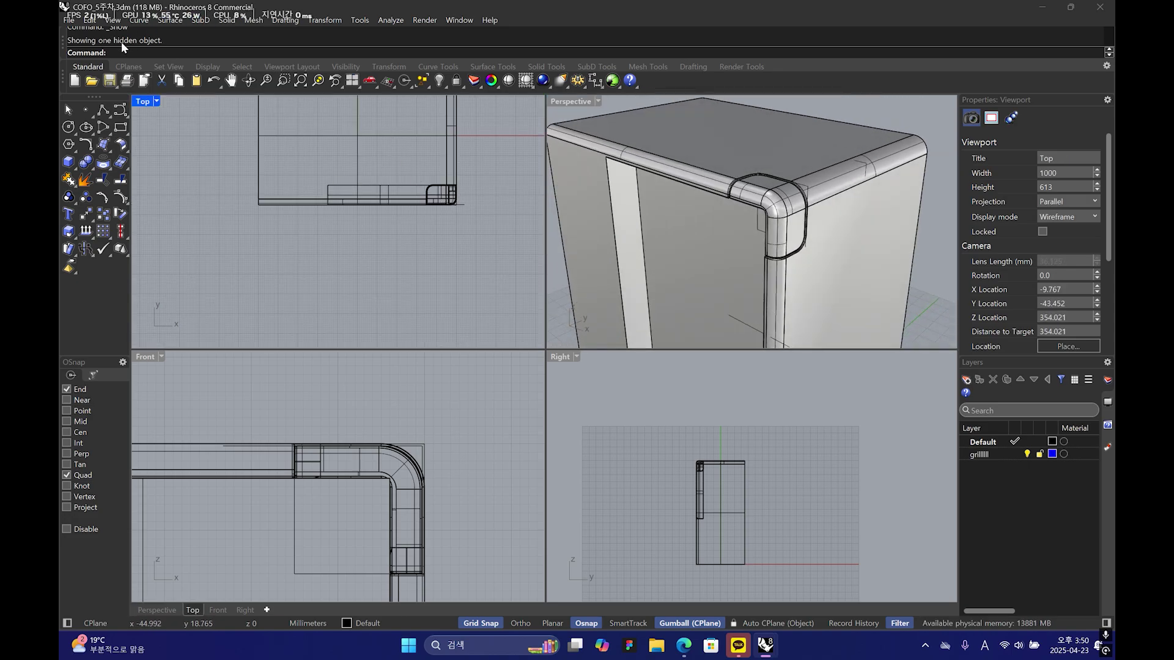
- Draw a horizontal polyline in the front view at the cabinet's mid-height, extending past both sides
{"action": "left_click", "coordinate": [102, 110]}
{"action": "scroll", "coordinate": [379, 422], "scroll_direction": "down", "scroll_amount": 4}
{"action": "right_click_drag", "start_coordinate": [379, 421], "coordinate": [382, 415]}
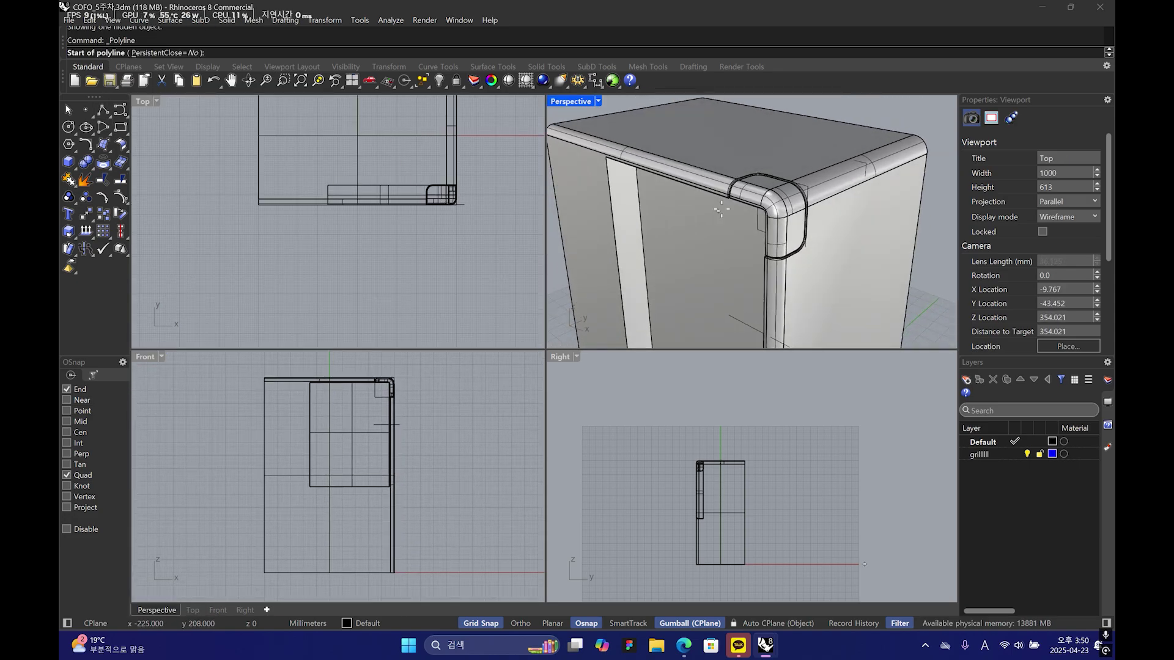
{"action": "right_click_drag", "start_coordinate": [721, 210], "coordinate": [816, 190]}
{"action": "right_click_drag", "start_coordinate": [839, 129], "coordinate": [703, 225]}
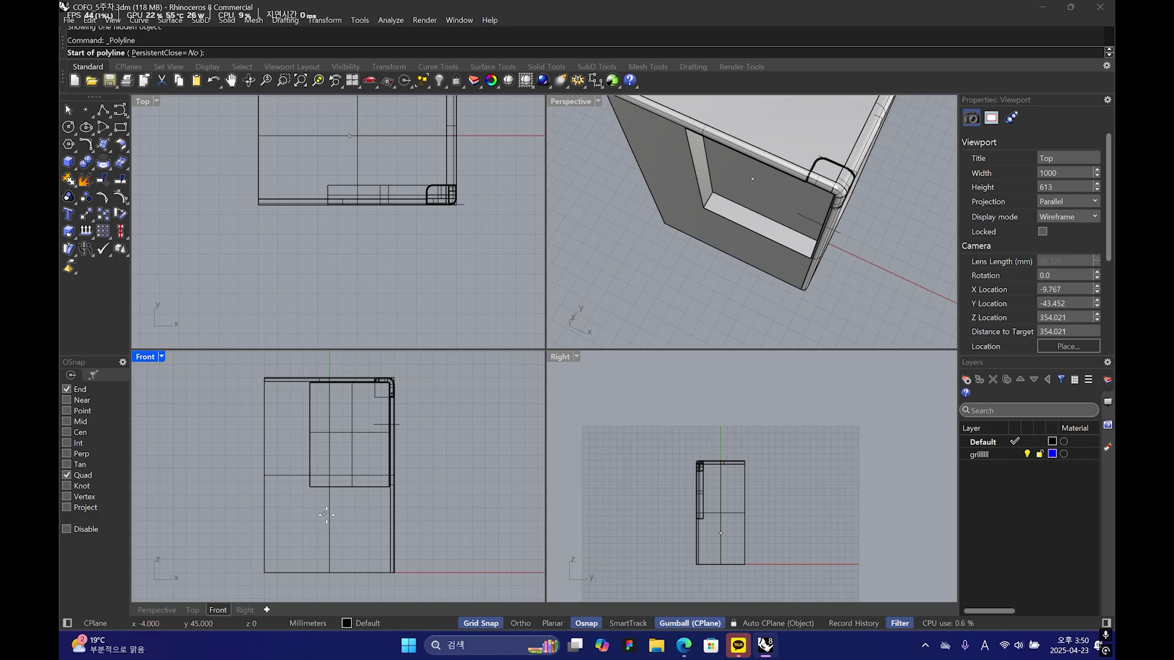
{"action": "left_click", "coordinate": [252, 475]}
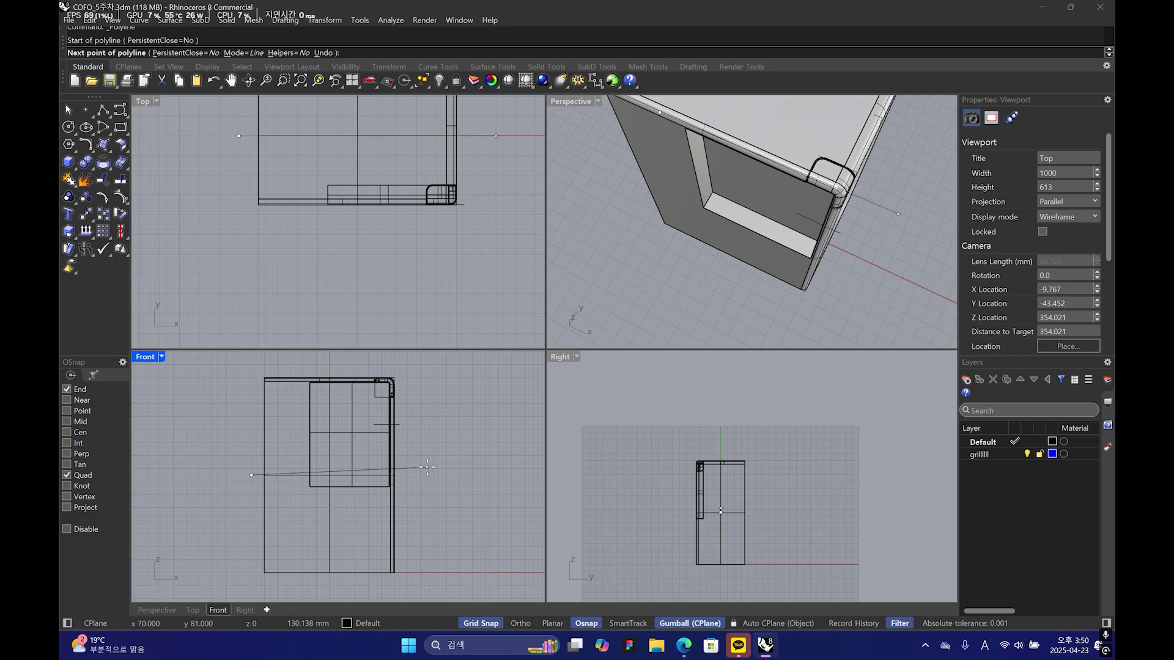
{"action": "key", "text": "Return"}
- Draw a second polyline in plan along the cabinet's front-to-back centreline, extending past its front and rear
{"action": "scroll", "coordinate": [394, 181], "scroll_direction": "down", "scroll_amount": 5}
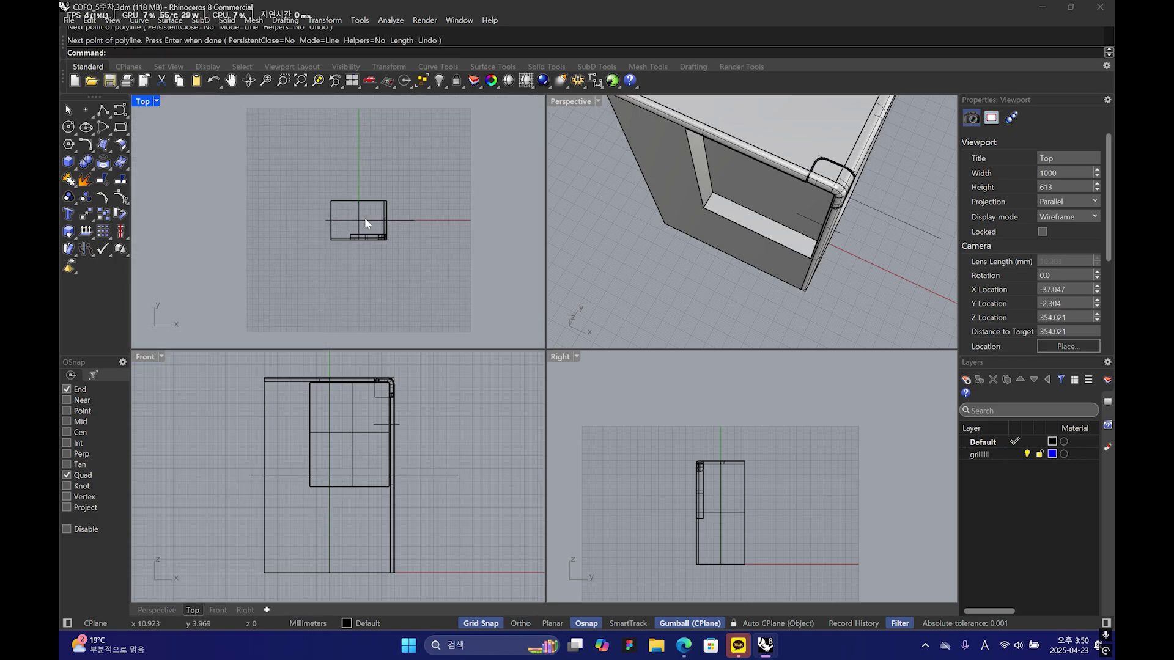
{"action": "key", "text": "Return"}
{"action": "scroll", "coordinate": [362, 207], "scroll_direction": "up", "scroll_amount": 4}
{"action": "key", "text": "Escape"}
{"action": "right_click_drag", "start_coordinate": [357, 193], "coordinate": [355, 148]}
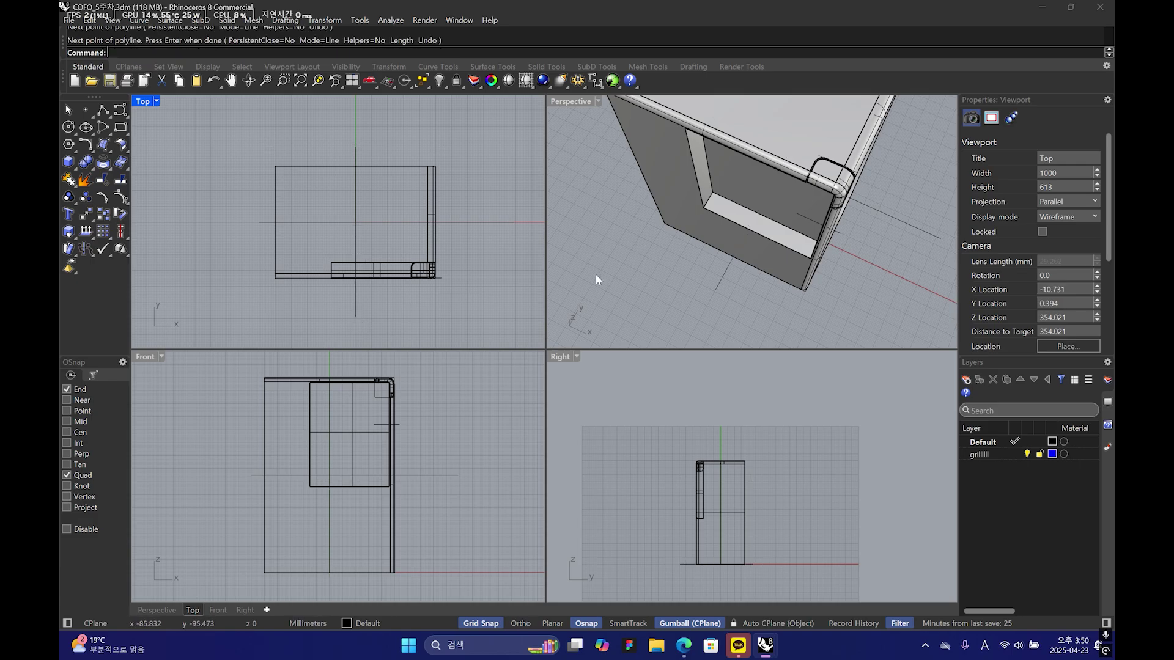
- Split the cabinet into four quarters in plan using the two centrelines as cutting objects
{"action": "left_click", "coordinate": [684, 238]}
{"action": "left_click", "coordinate": [121, 182]}
{"action": "left_click", "coordinate": [485, 223]}
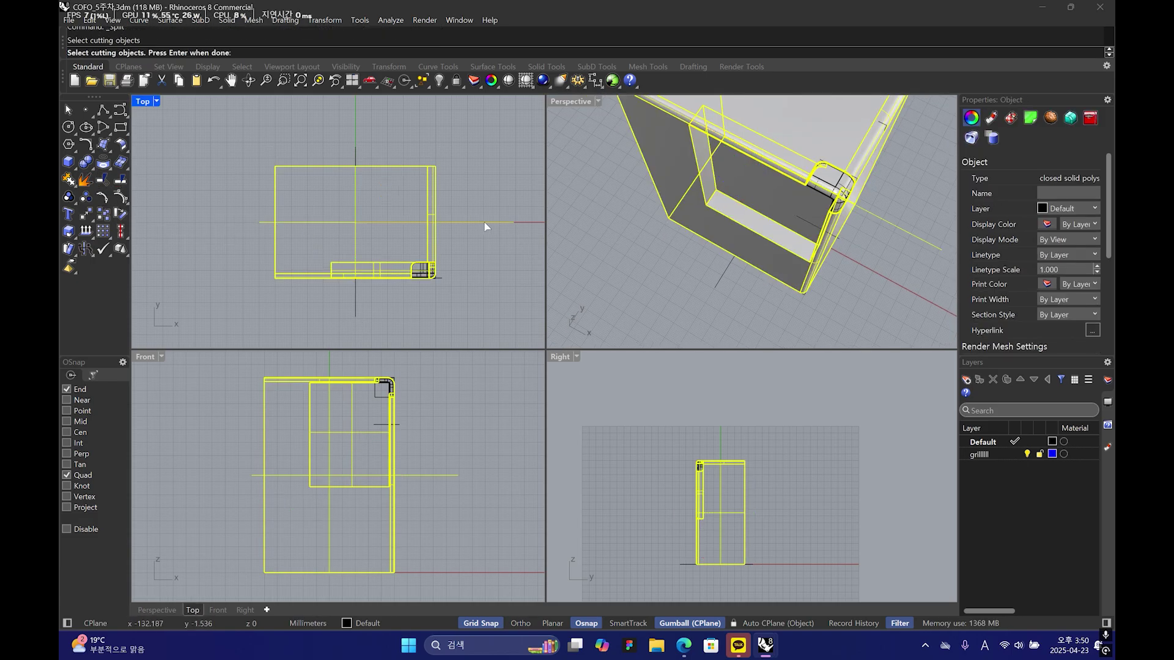
{"action": "right_click", "coordinate": [633, 300]}
{"action": "left_click", "coordinate": [799, 296]}
{"action": "left_click", "coordinate": [704, 310]}
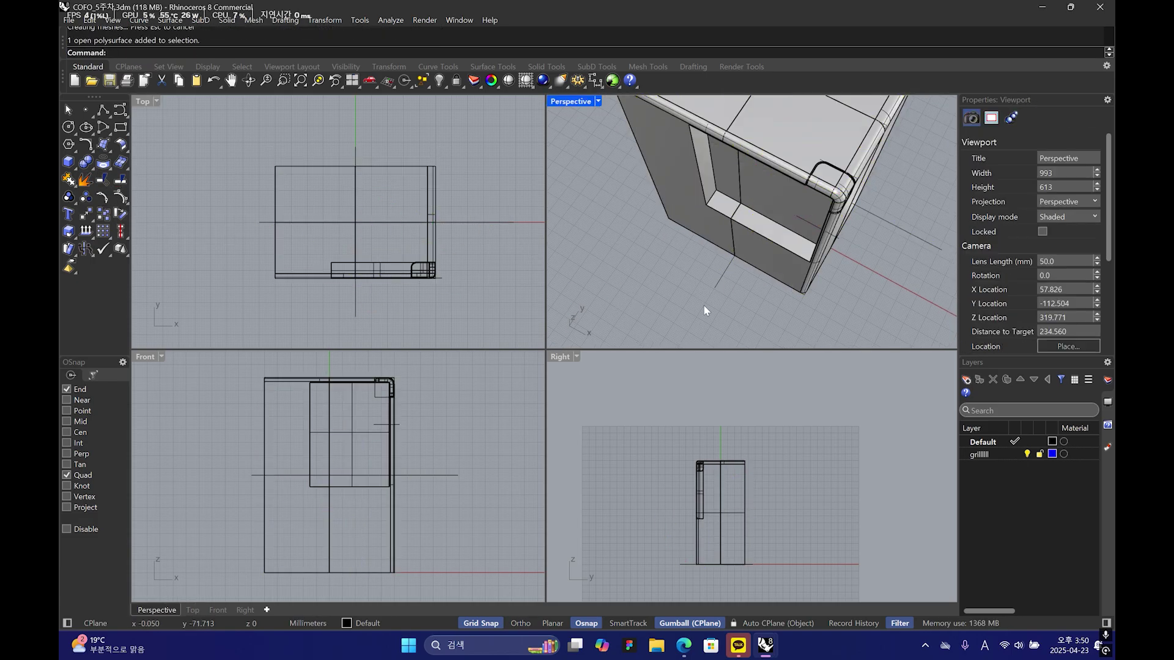
- Split the cabinet quarter that holds the notched corner at mid-height, using the horizontal line in the front view
{"action": "left_click", "coordinate": [399, 451]}
{"action": "left_click", "coordinate": [765, 260]}
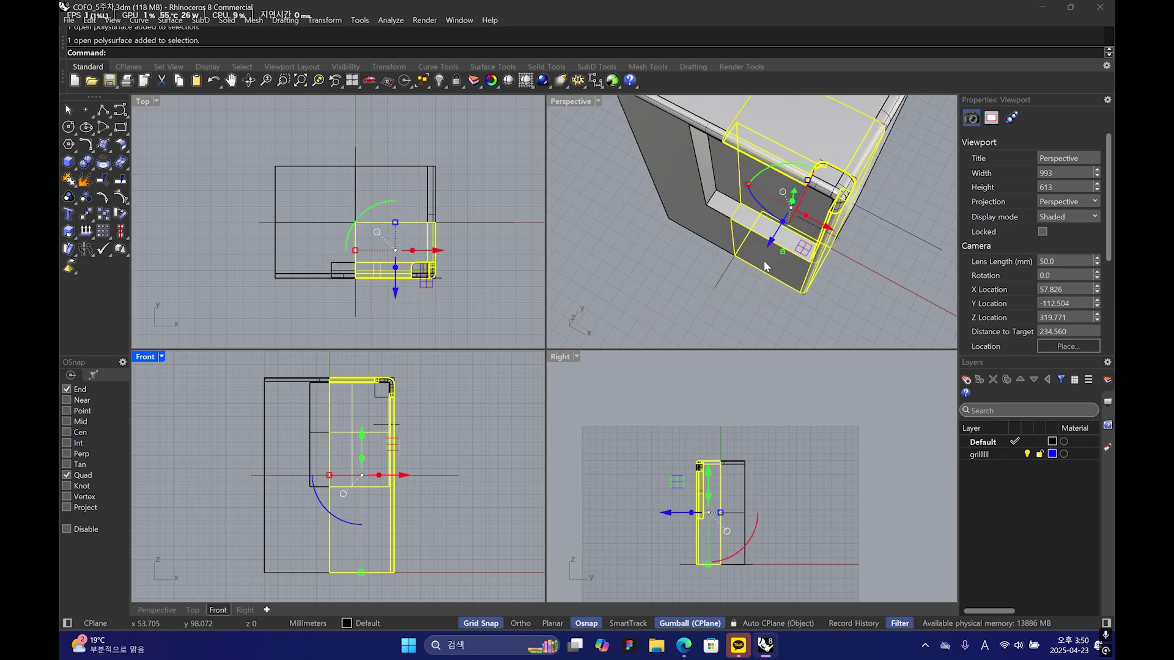
{"action": "left_click", "coordinate": [391, 483]}
{"action": "key", "text": "Return"}
{"action": "left_click", "coordinate": [669, 320]}
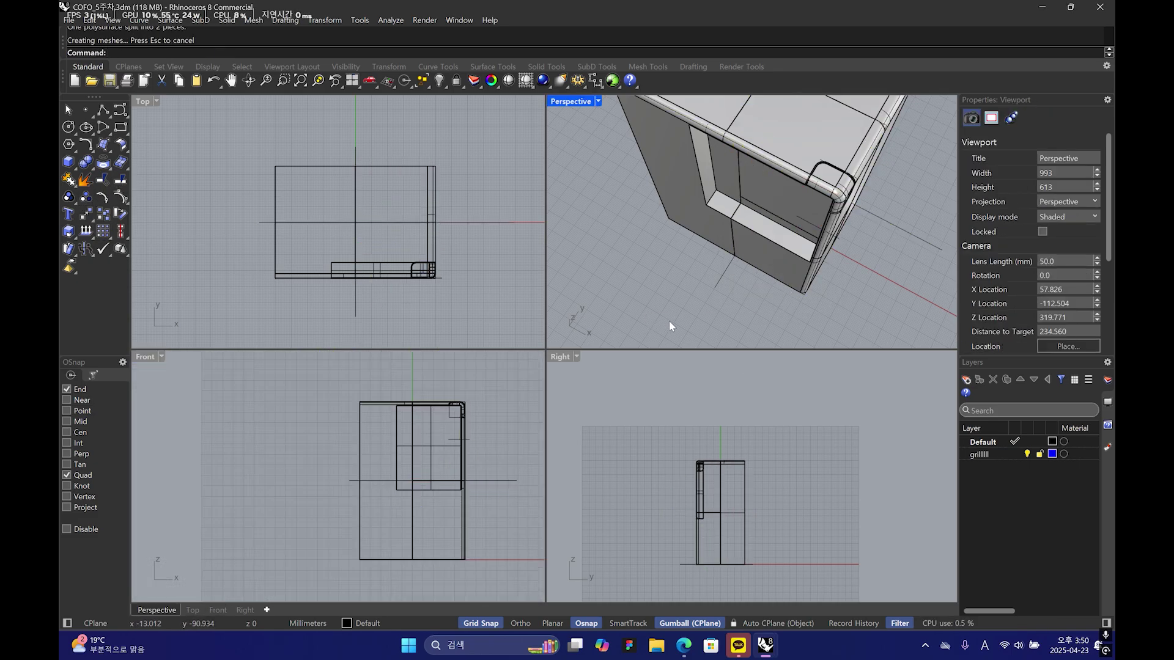
- Delete the other cabinet pieces and the horizontal cutting line, keeping only the upper front piece with the corner notch
{"action": "right_click_drag", "start_coordinate": [669, 321], "coordinate": [715, 257]}
{"action": "left_click_drag", "start_coordinate": [756, 283], "coordinate": [720, 299]}
{"action": "key", "text": "ctrl+x"}
{"action": "left_click", "coordinate": [712, 289]}
{"action": "key", "text": "ctrl+x"}
{"action": "right_click_drag", "start_coordinate": [773, 263], "coordinate": [837, 299]}
{"action": "left_click", "coordinate": [854, 325]}
{"action": "key", "text": "ctrl+x"}
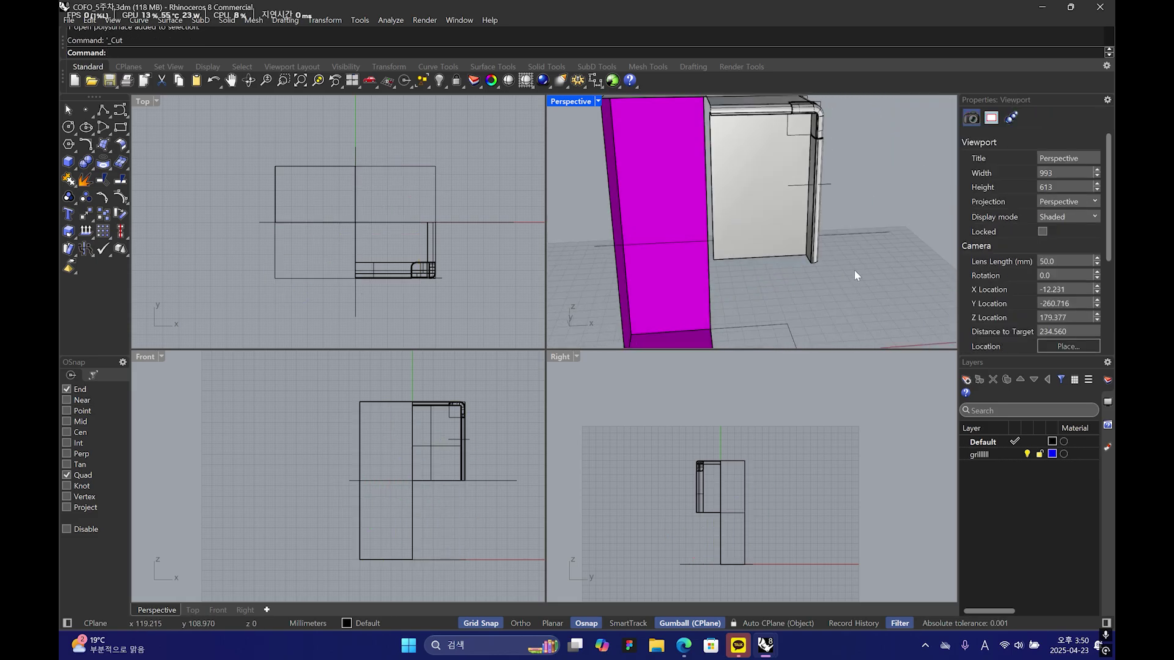
{"action": "left_click", "coordinate": [665, 313]}
{"action": "key", "text": "ctrl+x"}
{"action": "scroll", "coordinate": [729, 328], "scroll_direction": "down", "scroll_amount": 3}
{"action": "right_click_drag", "start_coordinate": [728, 328], "coordinate": [765, 234]}
{"action": "left_click", "coordinate": [747, 317]}
{"action": "key", "text": "Escape"}
- Examine how the corner guard fits into the notch of the remaining cabinet piece
{"action": "scroll", "coordinate": [758, 310], "scroll_direction": "up", "scroll_amount": 3}
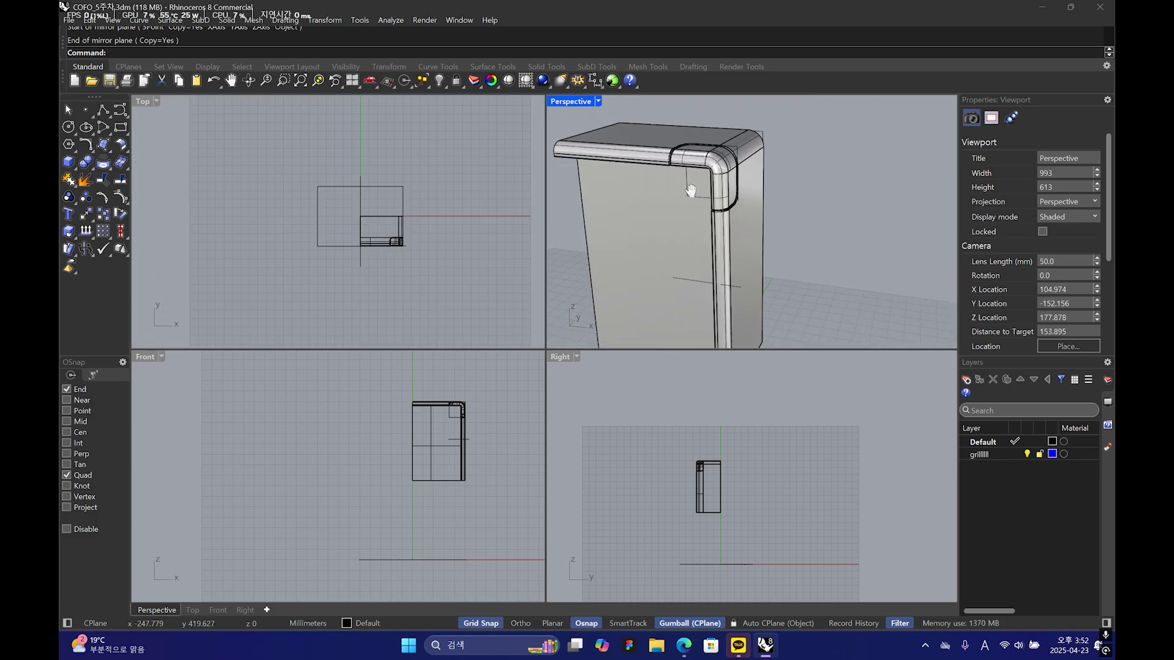
{"action": "scroll", "coordinate": [691, 189], "scroll_direction": "up", "scroll_amount": 3}
{"action": "right_click_drag", "start_coordinate": [691, 189], "coordinate": [652, 208]}
{"action": "scroll", "coordinate": [813, 189], "scroll_direction": "down", "scroll_amount": 3}
{"action": "scroll", "coordinate": [703, 174], "scroll_direction": "up", "scroll_amount": 3}
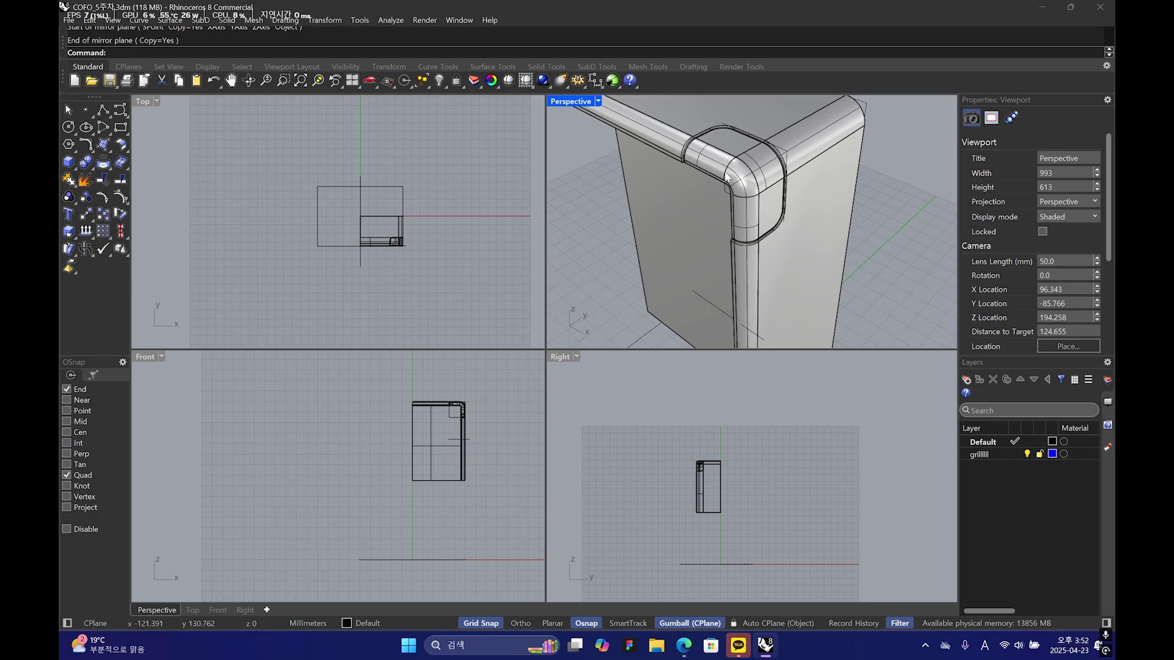
{"action": "right_click_drag", "start_coordinate": [725, 178], "coordinate": [727, 205]}
{"action": "left_click", "coordinate": [729, 206]}
{"action": "left_click", "coordinate": [607, 235]}
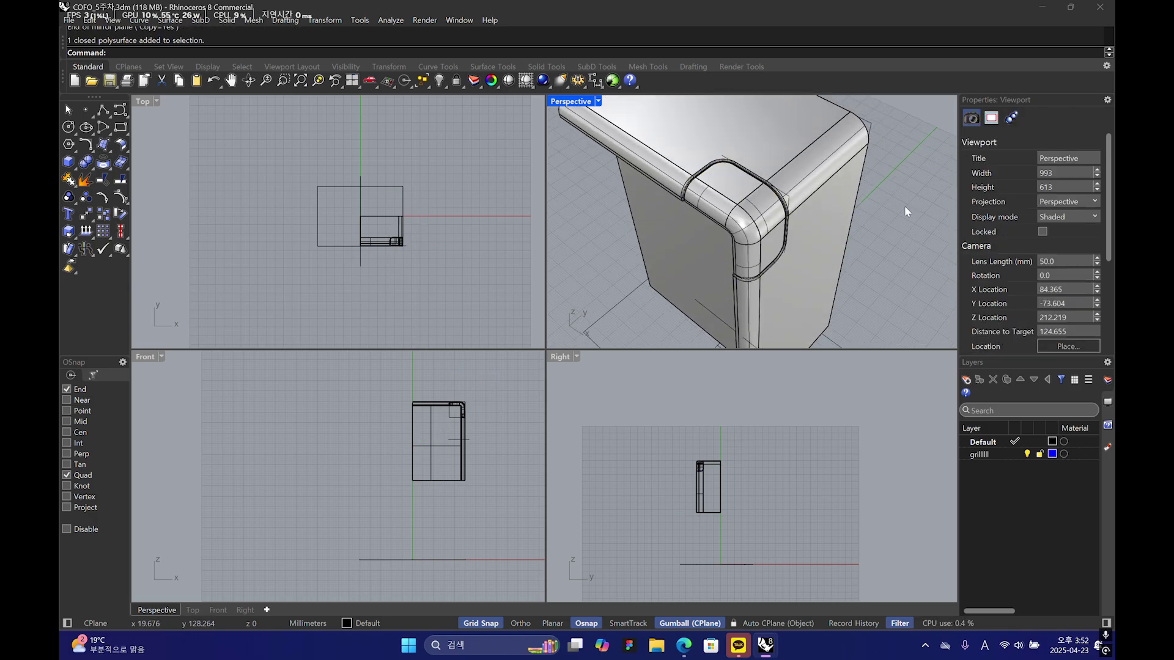
- Mirror the corner guard and the cabinet piece across the horizontal centreline in the top view, starting from the origin
{"action": "left_click", "coordinate": [749, 206]}
{"action": "left_click", "coordinate": [607, 220], "text": "shift"}
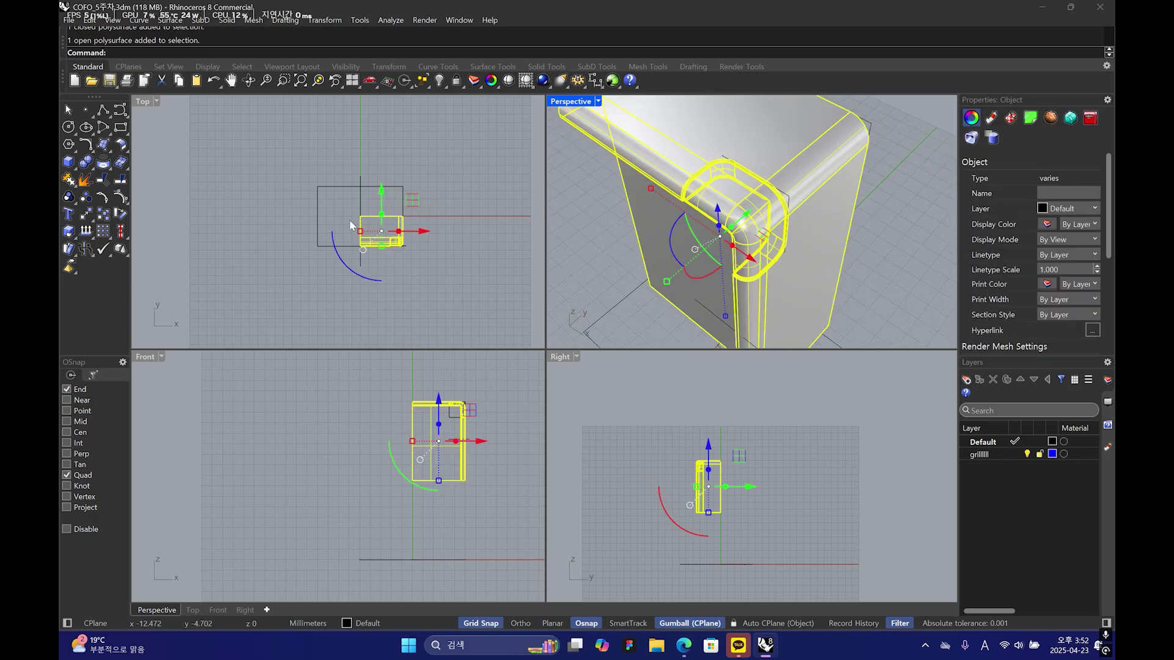
{"action": "scroll", "coordinate": [354, 224], "scroll_direction": "up", "scroll_amount": 3}
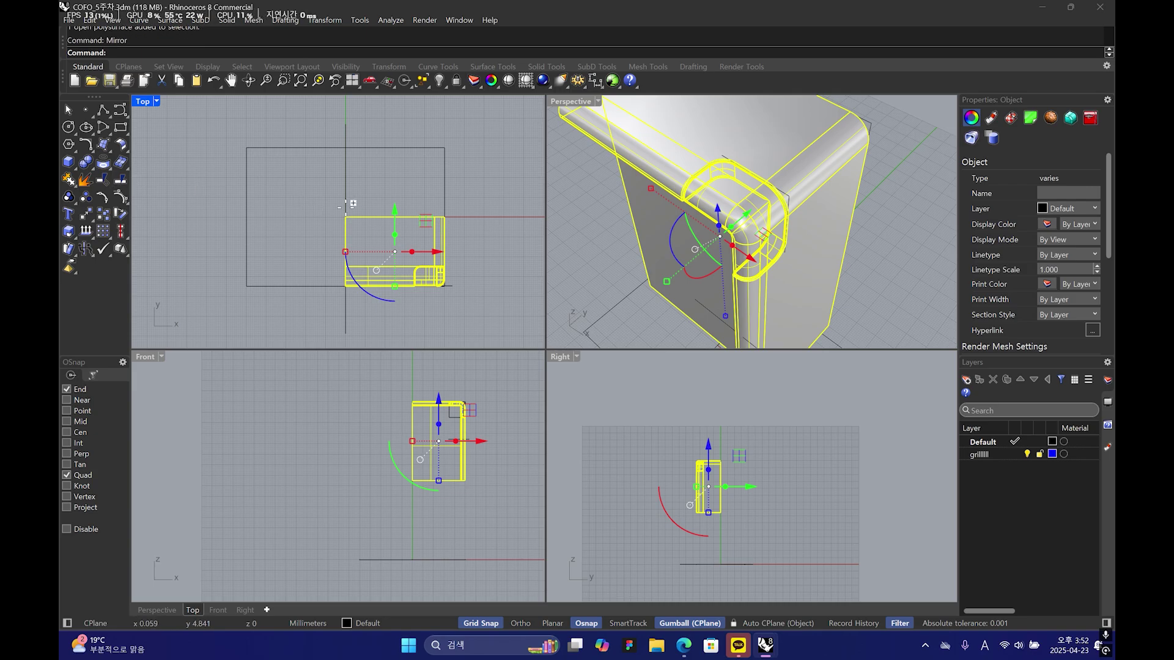
{"action": "scroll", "coordinate": [344, 216], "scroll_direction": "up", "scroll_amount": 5}
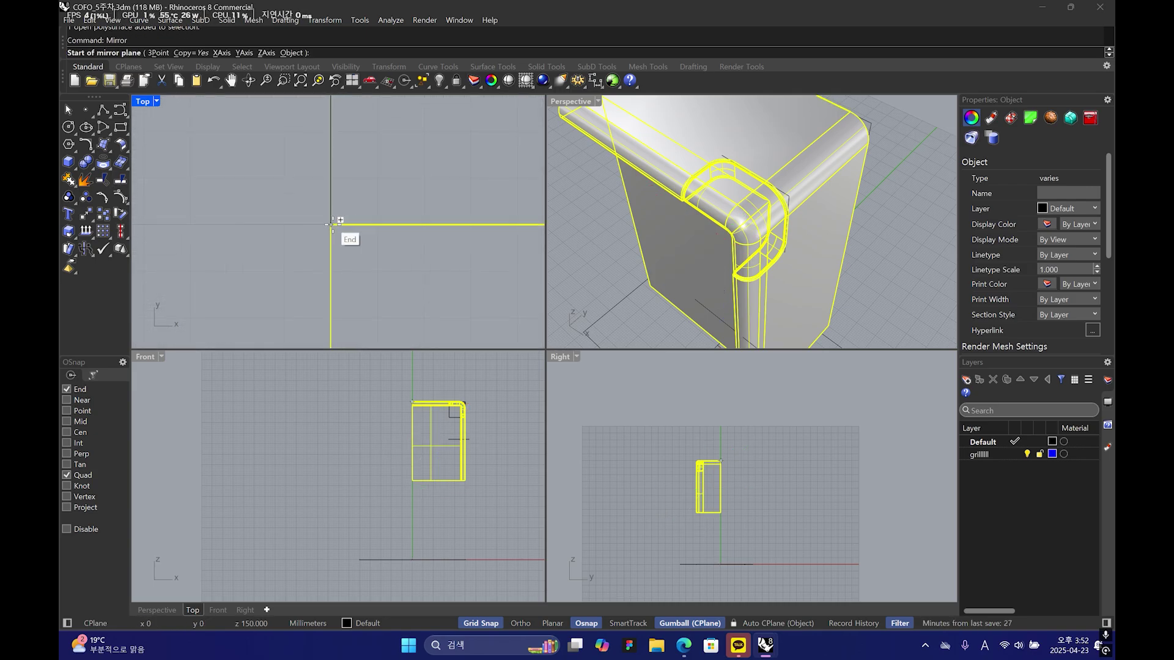
{"action": "left_click", "coordinate": [331, 225]}
{"action": "scroll", "coordinate": [354, 223], "scroll_direction": "down", "scroll_amount": 5}
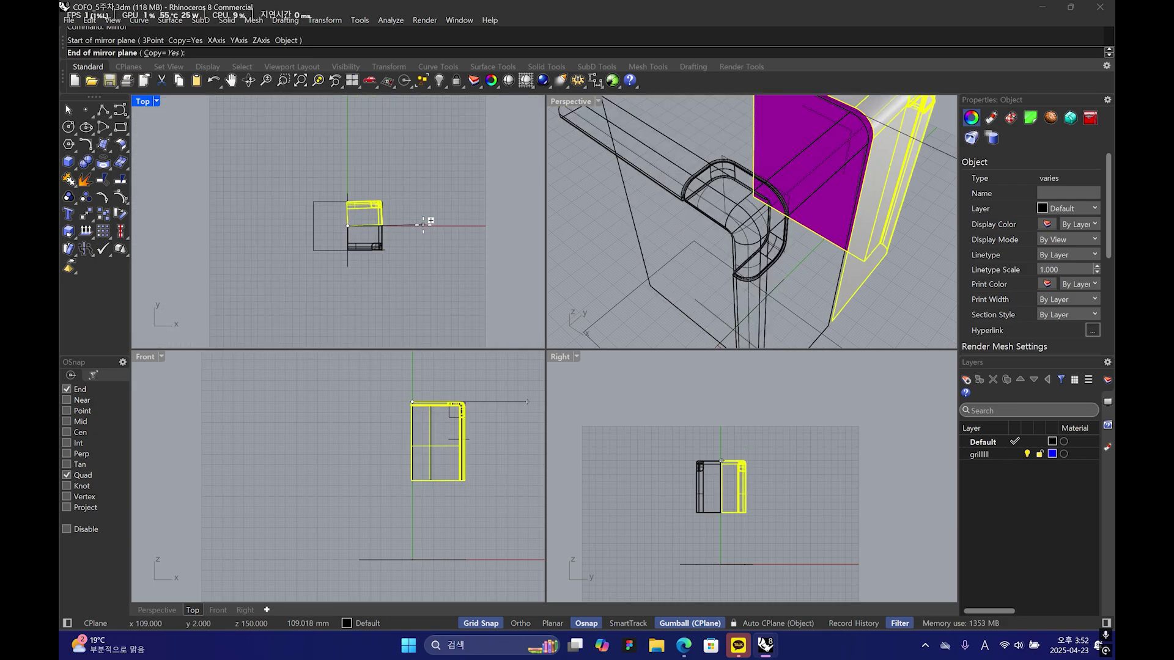
{"action": "key", "text": "F8"}
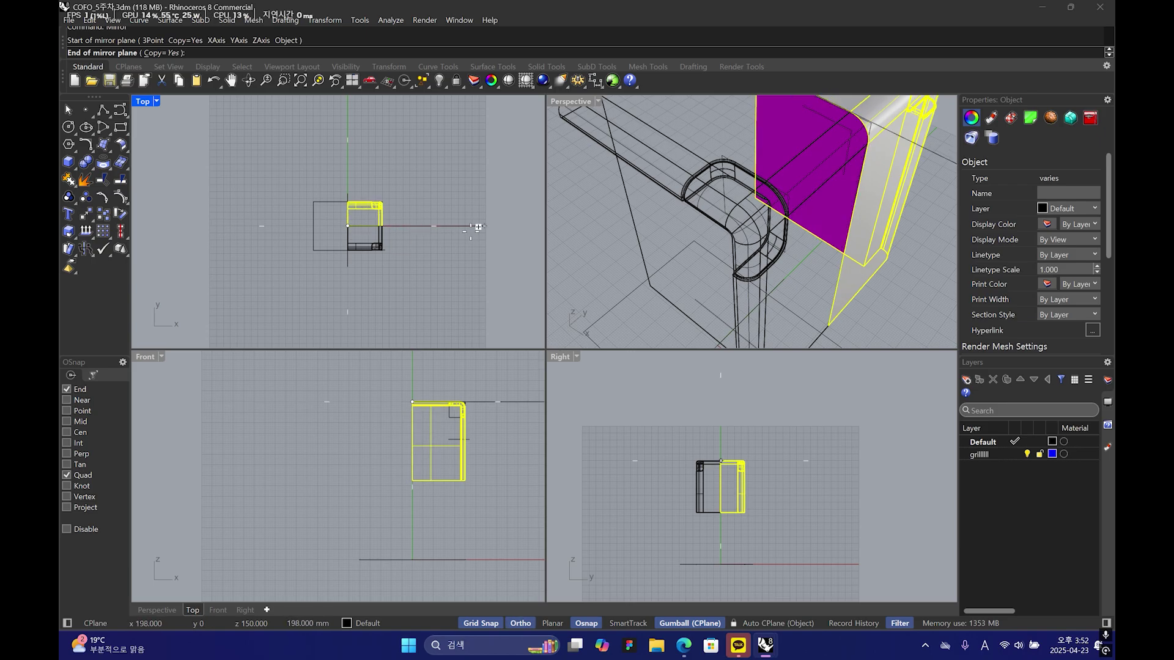
{"action": "scroll", "coordinate": [686, 199], "scroll_direction": "down", "scroll_amount": 5}
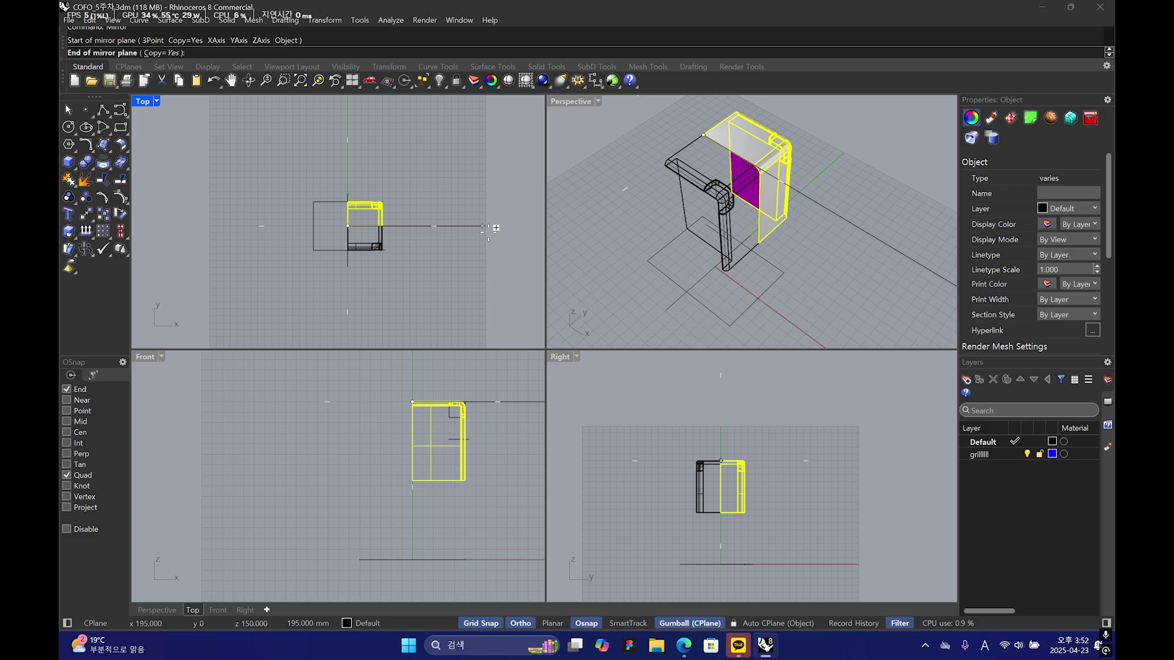
{"action": "scroll", "coordinate": [421, 230], "scroll_direction": "up", "scroll_amount": 5}
{"action": "left_click", "coordinate": [413, 218]}
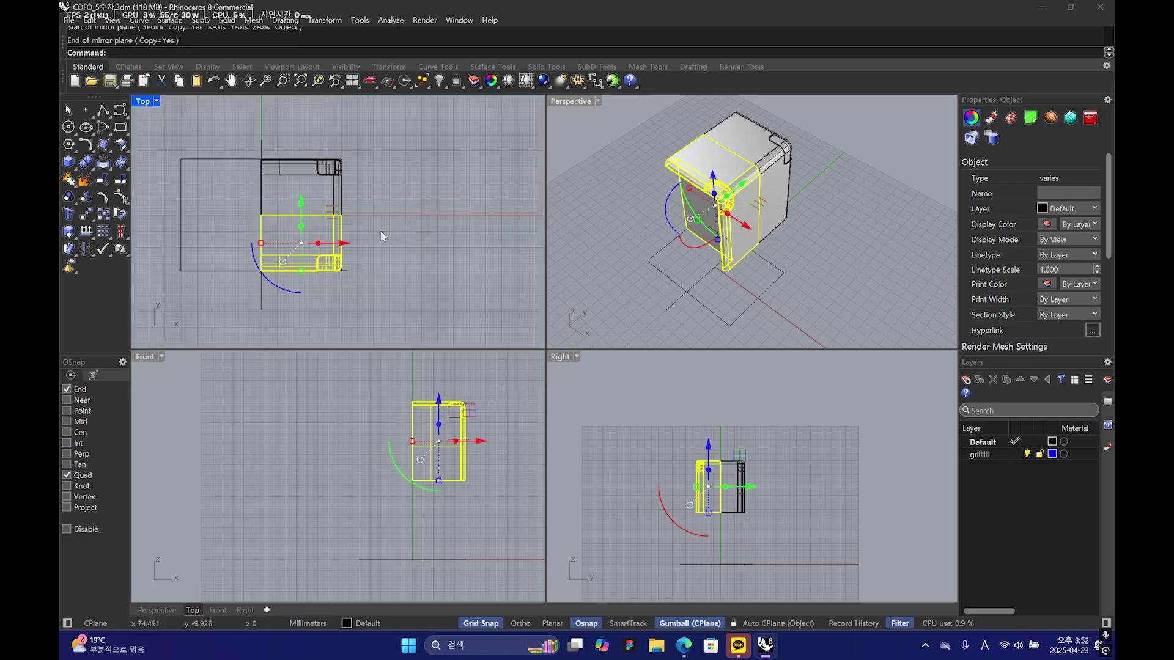
- Mirror both cabinet pieces and their corner guards across the vertical centreline in the top view
{"action": "left_click", "coordinate": [783, 156], "text": "shift"}
{"action": "key", "text": "space"}
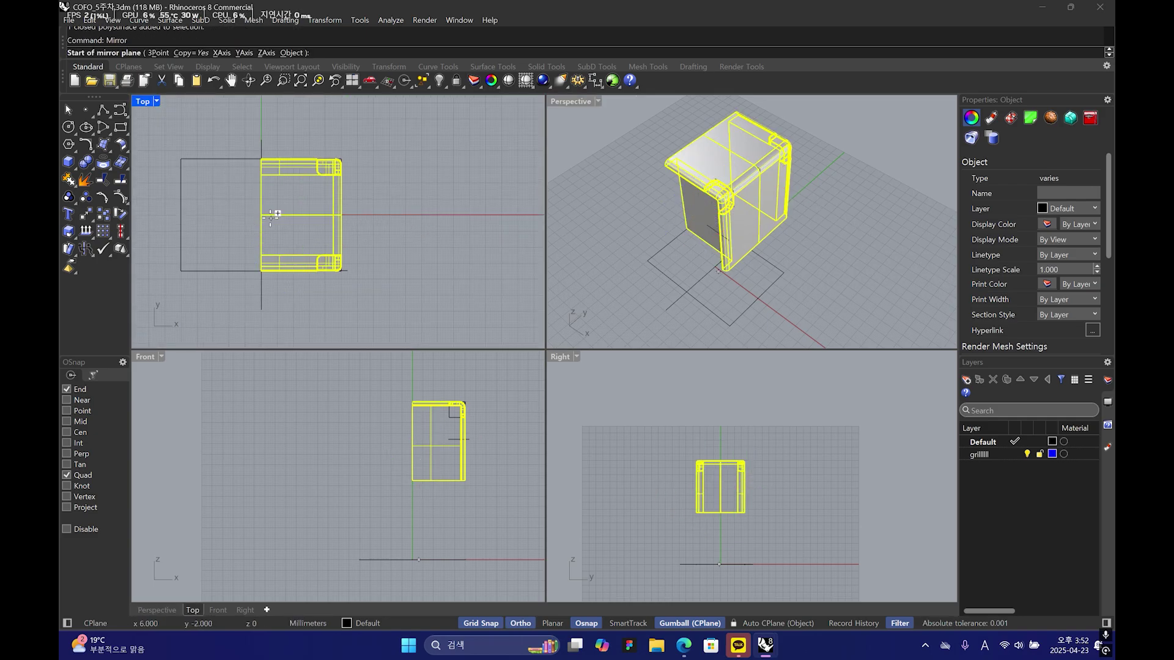
{"action": "left_click", "coordinate": [264, 213]}
{"action": "left_click", "coordinate": [252, 135], "text": "shift"}
- Mirror all four upper cabinet pieces and their corner guards downward about the cabinet's horizontal mid-height edge in the front view
{"action": "left_click", "coordinate": [675, 138], "text": "shift"}
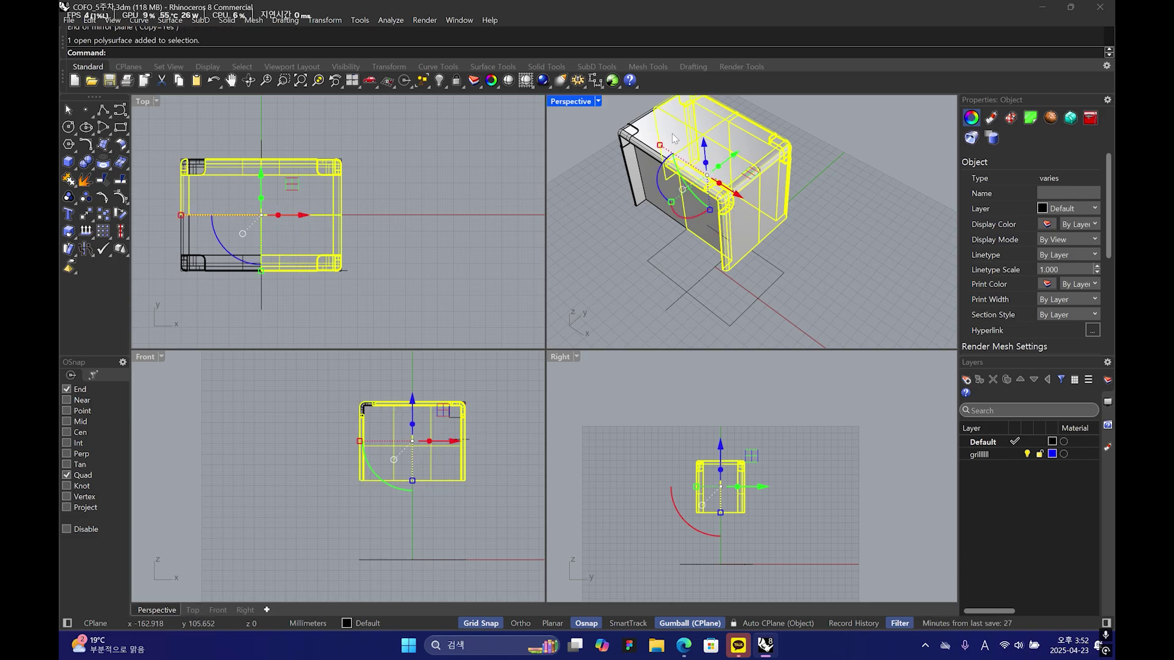
{"action": "left_click", "coordinate": [624, 139], "text": "shift"}
{"action": "right_click_drag", "start_coordinate": [623, 139], "coordinate": [702, 173]}
{"action": "left_click", "coordinate": [702, 173], "text": "shift"}
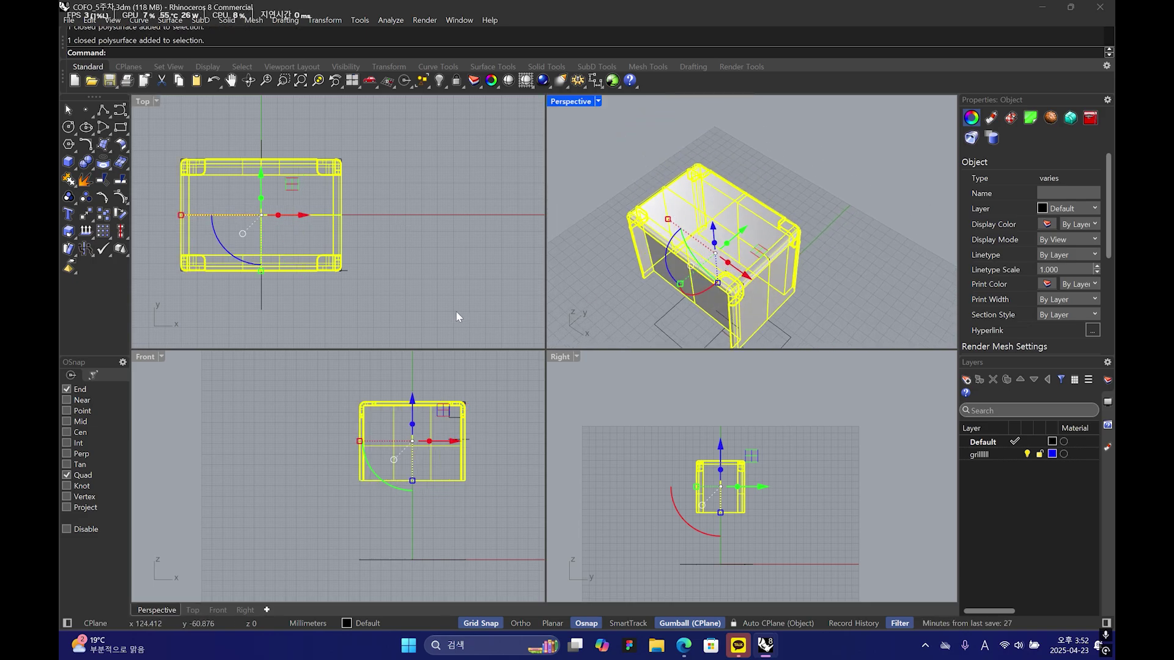
{"action": "scroll", "coordinate": [419, 480], "scroll_direction": "up", "scroll_amount": 3}
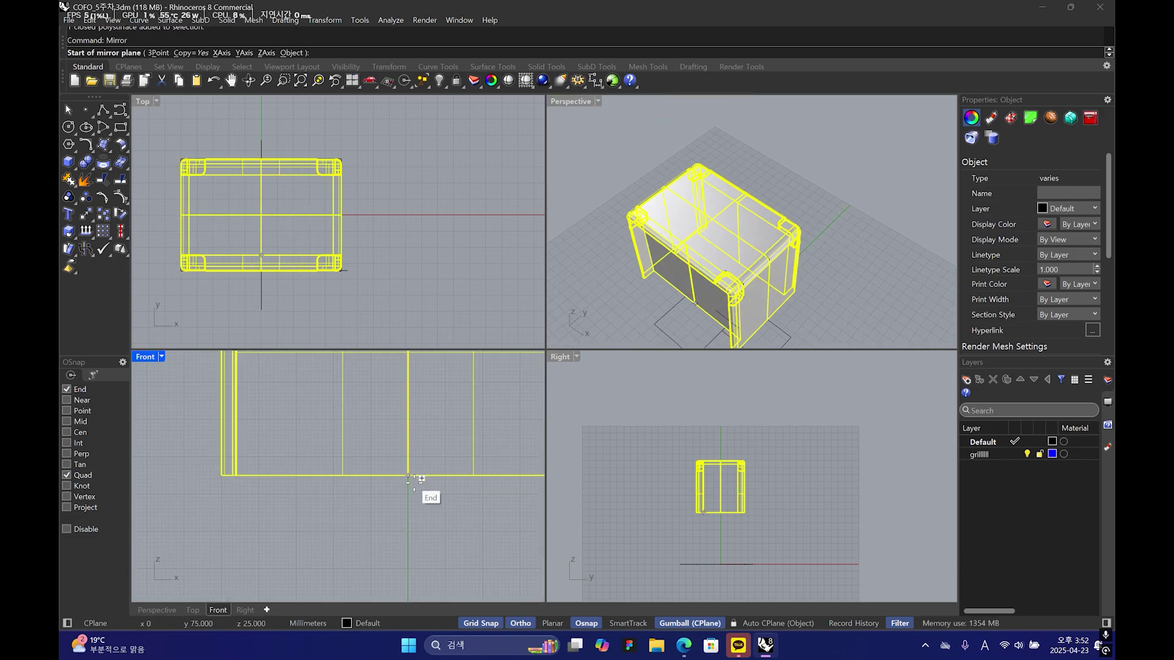
{"action": "scroll", "coordinate": [412, 472], "scroll_direction": "down", "scroll_amount": 2}
{"action": "left_click", "coordinate": [423, 474]}
{"action": "scroll", "coordinate": [450, 475], "scroll_direction": "down", "scroll_amount": 1}
{"action": "left_click", "coordinate": [518, 474]}
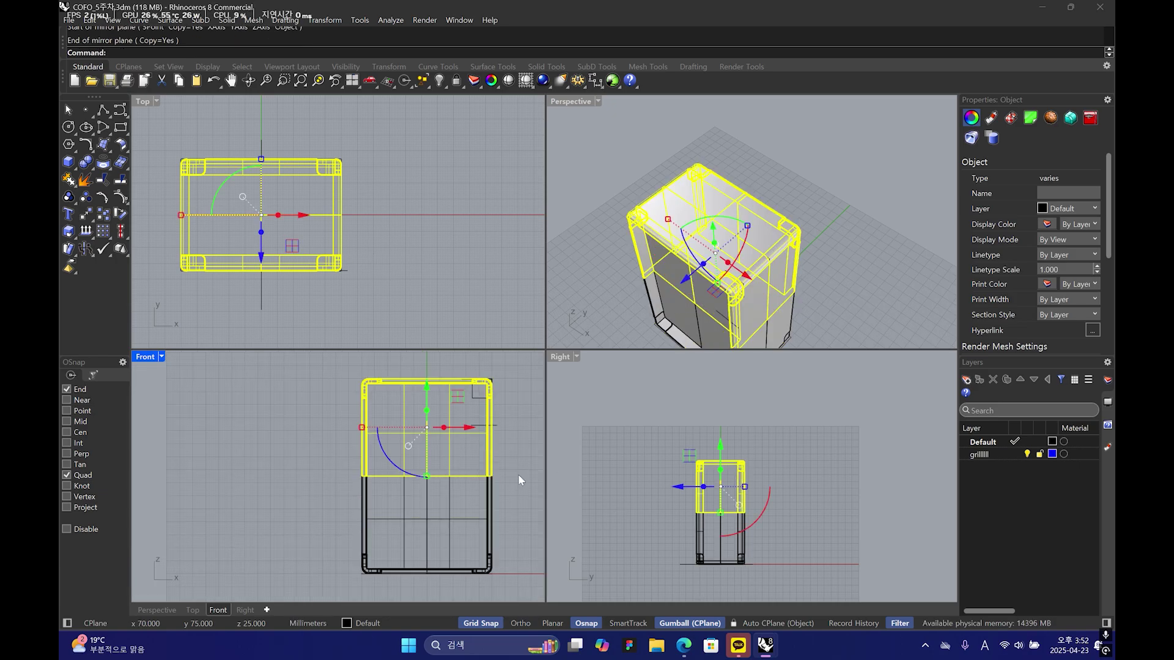
{"action": "right_click_drag", "start_coordinate": [691, 303], "coordinate": [689, 279], "text": "shift"}
- Join the eight cabinet pieces into one body, leaving out the corner guards, and test it with a move that is undone
{"action": "left_click", "coordinate": [728, 245]}
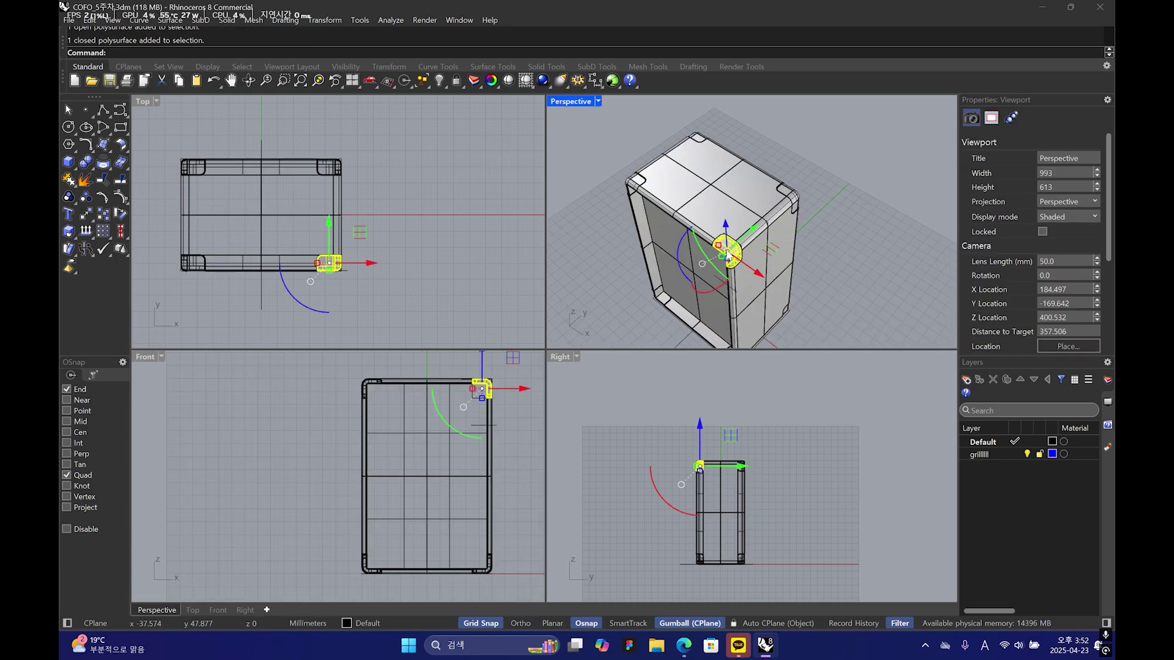
{"action": "left_click", "coordinate": [761, 188]}
{"action": "left_click", "coordinate": [682, 160], "text": "shift"}
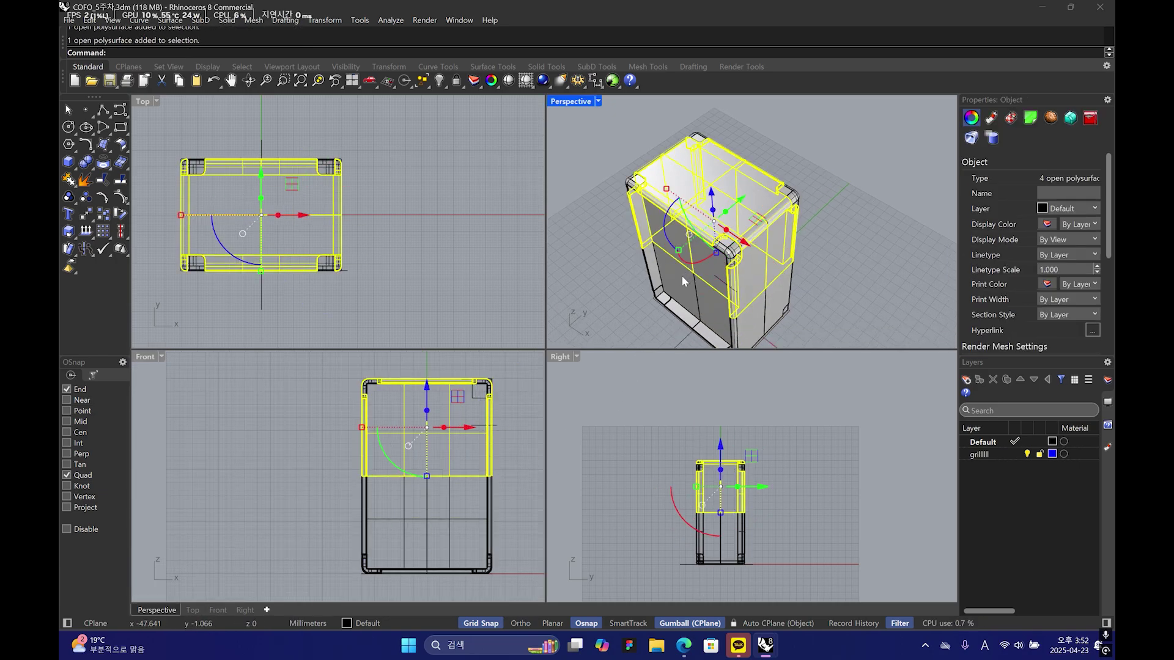
{"action": "left_click", "coordinate": [683, 280], "text": "shift"}
{"action": "right_click_drag", "start_coordinate": [789, 292], "coordinate": [707, 250]}
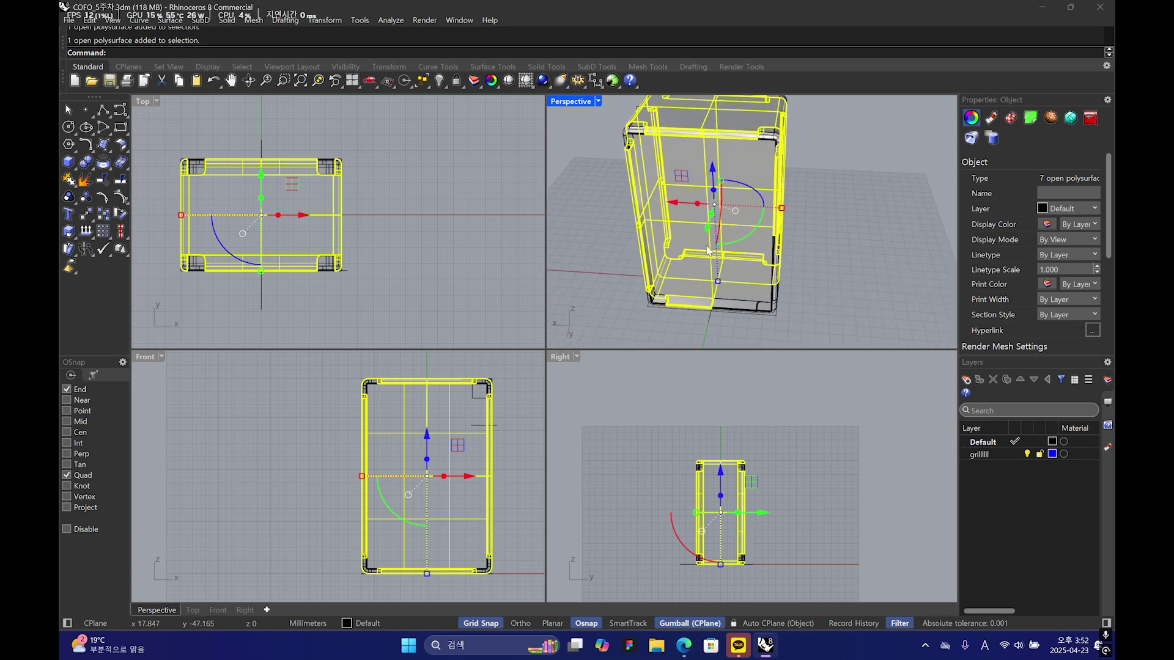
{"action": "left_click_drag", "start_coordinate": [775, 273], "coordinate": [791, 170]}
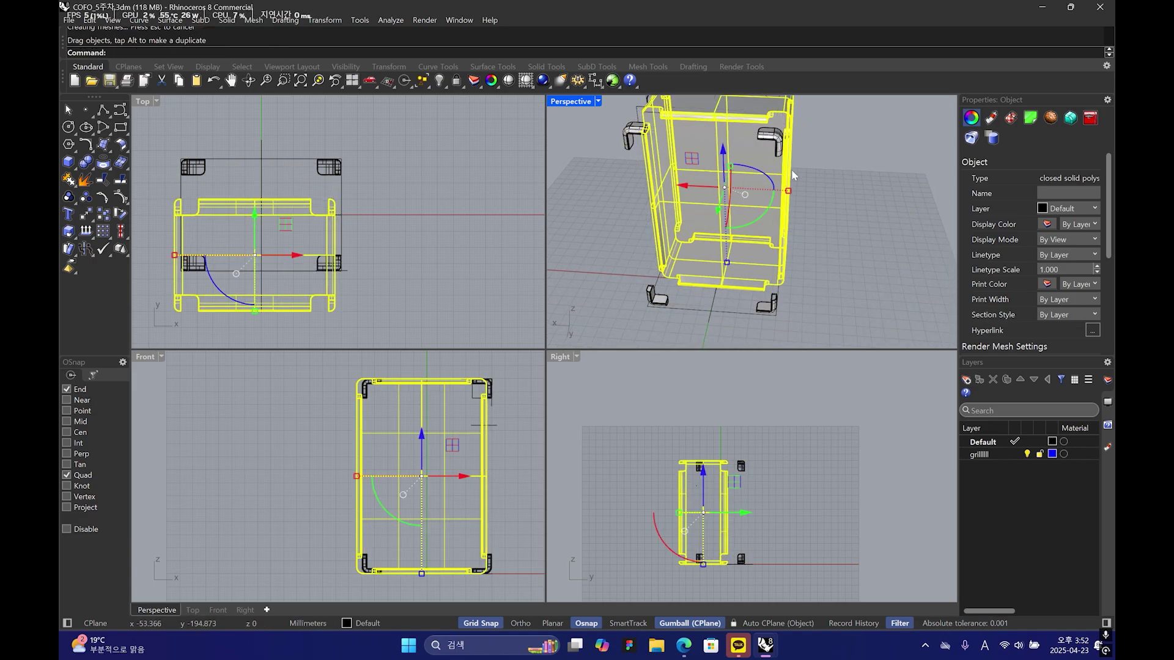
{"action": "key", "text": "ctrl+z"}
- Set the perspective view to the Shaded display mode
{"action": "mouse_move", "coordinate": [852, 172]}
{"action": "right_mouse_down"}
{"action": "mouse_move", "coordinate": [789, 243]}
{"action": "mouse_move", "coordinate": [831, 196]}
{"action": "right_mouse_up"}
{"action": "middle_click", "coordinate": [789, 243]}
{"action": "left_click", "coordinate": [789, 243]}
{"action": "scroll", "coordinate": [775, 168], "scroll_direction": "up", "scroll_amount": 6}
{"action": "right_click_drag", "start_coordinate": [617, 298], "coordinate": [743, 259]}
- Extract the divided flat faces of the cabinet's top, sides, bottom and front panel with ExtractSrf and remove them
{"action": "left_click", "coordinate": [92, 168]}
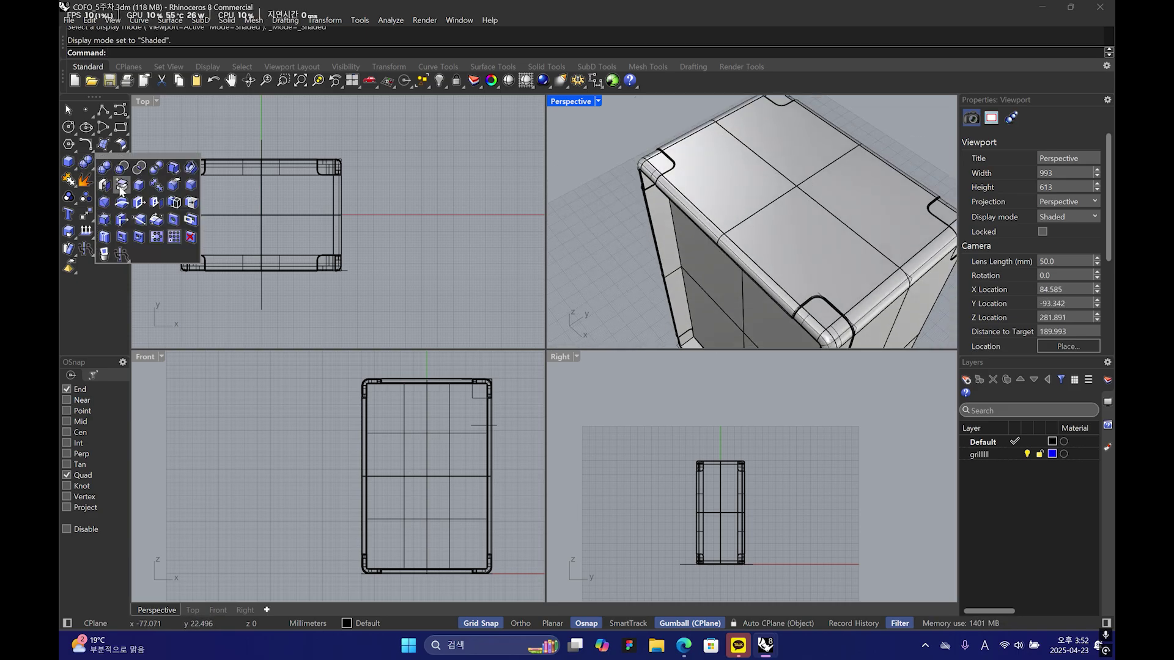
{"action": "left_click", "coordinate": [121, 187]}
{"action": "left_click", "coordinate": [759, 183]}
{"action": "left_click", "coordinate": [797, 222]}
{"action": "right_click_drag", "start_coordinate": [870, 268], "coordinate": [801, 211]}
{"action": "left_click", "coordinate": [822, 278]}
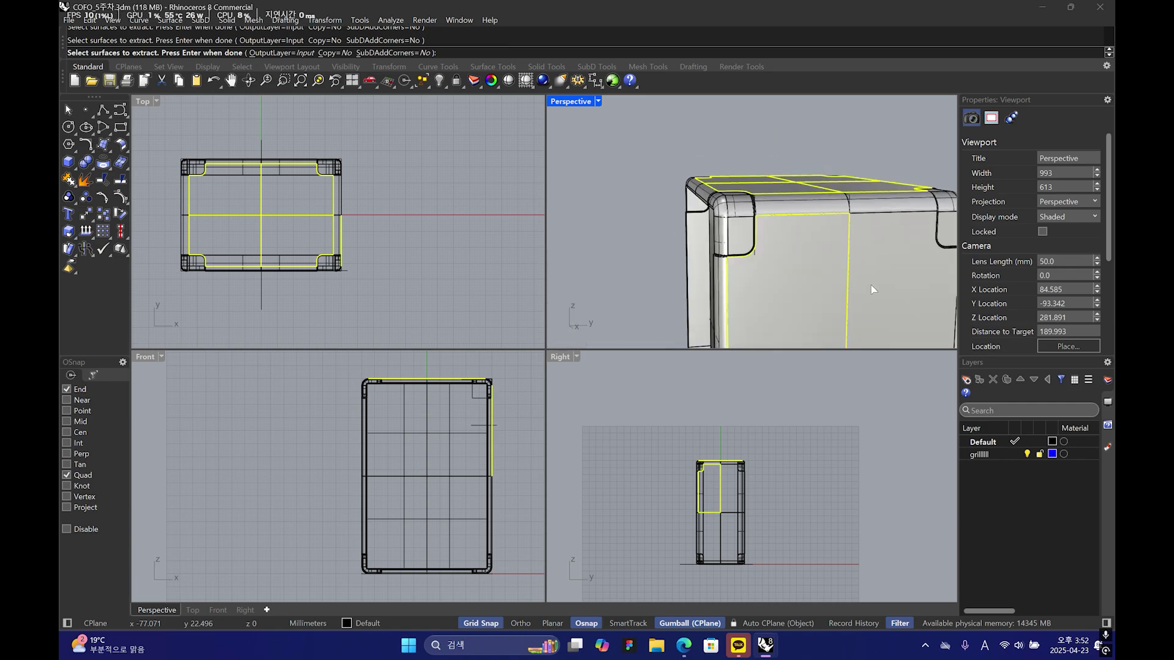
{"action": "left_click", "coordinate": [870, 284]}
{"action": "scroll", "coordinate": [868, 288], "scroll_direction": "down", "scroll_amount": 5}
{"action": "right_click_drag", "start_coordinate": [852, 315], "coordinate": [812, 237], "text": "shift"}
{"action": "left_click", "coordinate": [788, 276]}
{"action": "left_click", "coordinate": [821, 293]}
{"action": "right_click_drag", "start_coordinate": [764, 304], "coordinate": [891, 296], "text": "shift"}
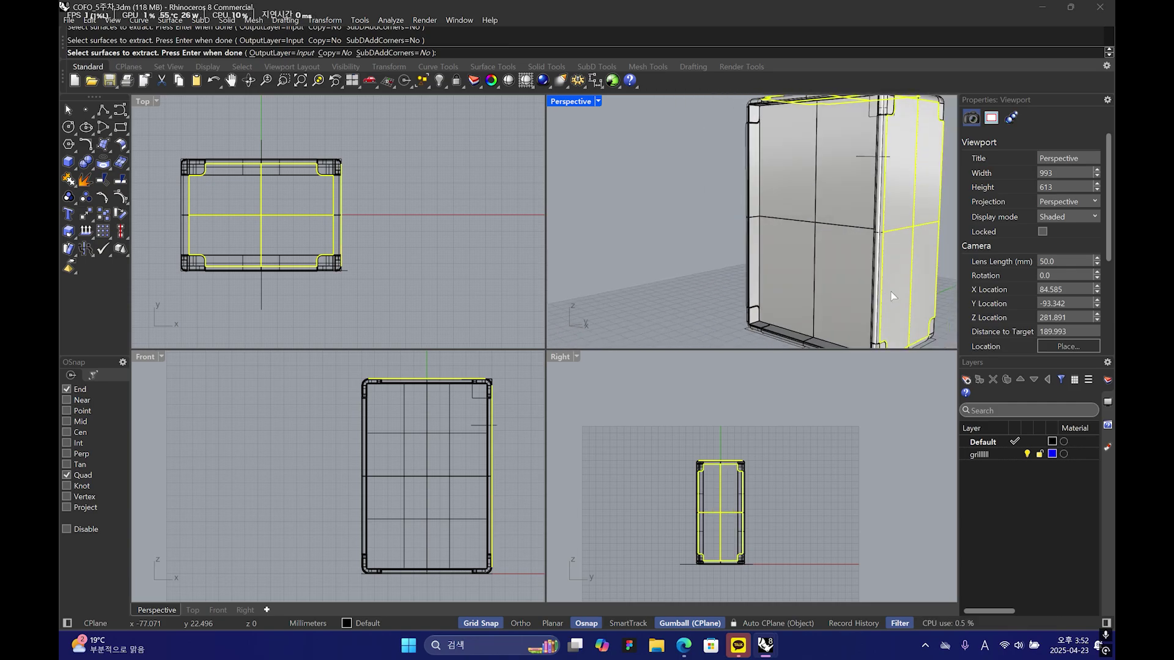
{"action": "right_click_drag", "start_coordinate": [771, 220], "coordinate": [698, 224]}
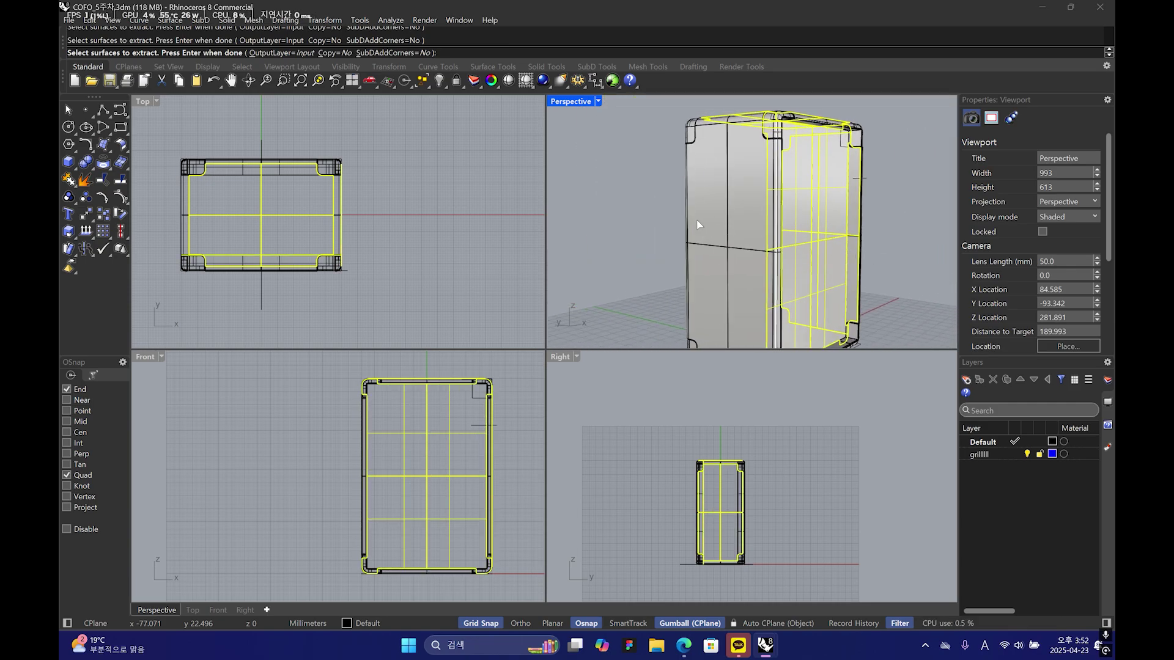
{"action": "right_click_drag", "start_coordinate": [713, 281], "coordinate": [737, 241]}
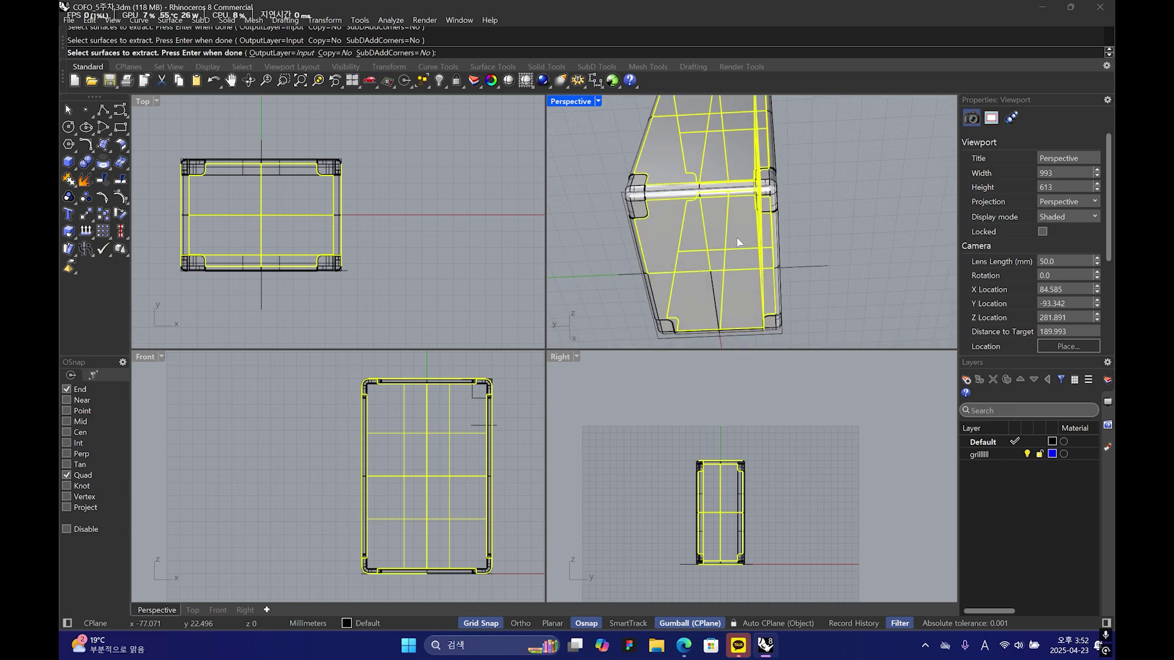
{"action": "key", "text": "Return"}
{"action": "key", "text": "ctrl+x"}
- Extract the divided faces of the cabinet's back panel and remove them
{"action": "right_click_drag", "start_coordinate": [845, 224], "coordinate": [916, 282]}
{"action": "left_click", "coordinate": [771, 278]}
{"action": "left_click", "coordinate": [814, 283]}
{"action": "left_click", "coordinate": [88, 165]}
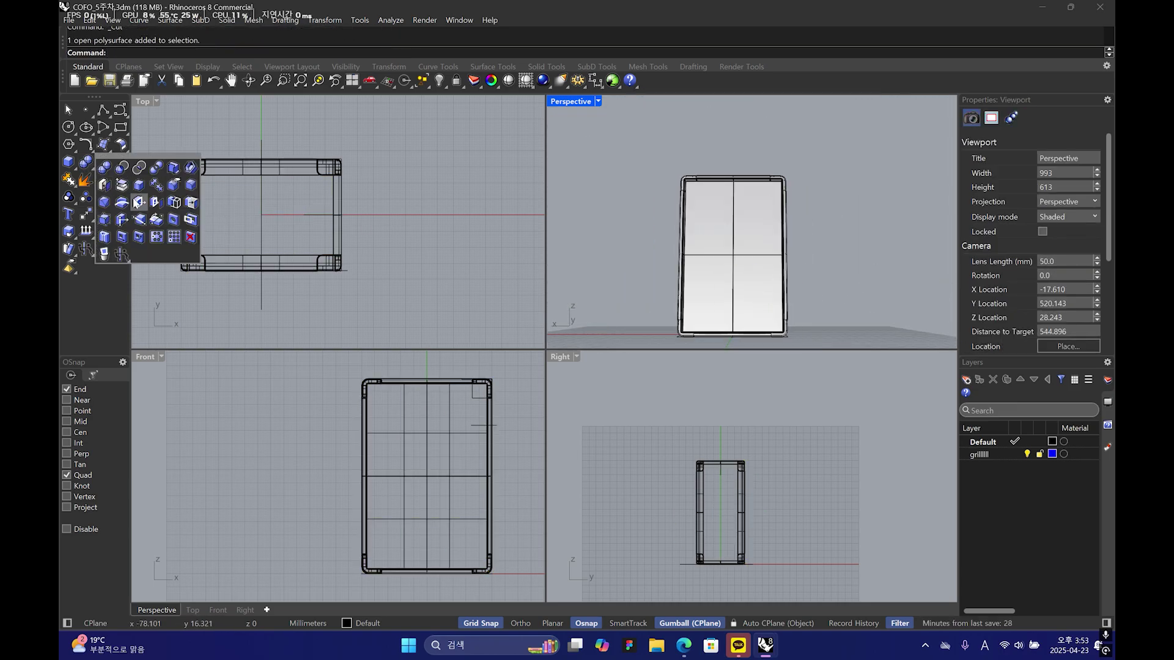
{"action": "left_click", "coordinate": [121, 183]}
{"action": "left_click", "coordinate": [751, 275]}
{"action": "key", "text": "Return"}
{"action": "key", "text": "ctrl+x"}
- Cap the cabinet's flat openings to replace the removed divided faces with single surfaces
{"action": "right_click_drag", "start_coordinate": [765, 235], "coordinate": [874, 275]}
{"action": "scroll", "coordinate": [856, 275], "scroll_direction": "down", "scroll_amount": 4}
{"action": "left_click", "coordinate": [754, 283]}
{"action": "type", "text": "cap"}
{"action": "key", "text": "Return"}
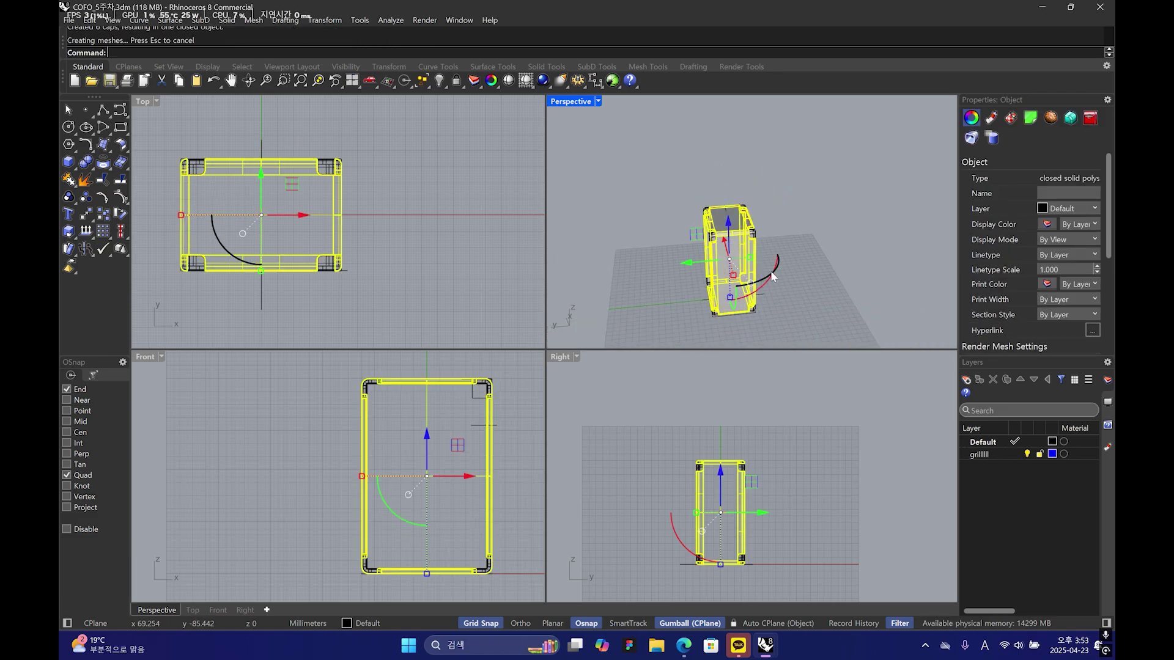
- Extract the divided inner rim faces around all four sides of the cabinet's back recess and remove them
{"action": "left_click", "coordinate": [805, 266]}
{"action": "right_click_drag", "start_coordinate": [805, 266], "coordinate": [796, 221]}
{"action": "scroll", "coordinate": [786, 240], "scroll_direction": "up", "scroll_amount": 3}
{"action": "scroll", "coordinate": [785, 240], "scroll_direction": "up", "scroll_amount": 6}
{"action": "scroll", "coordinate": [795, 221], "scroll_direction": "up", "scroll_amount": 4}
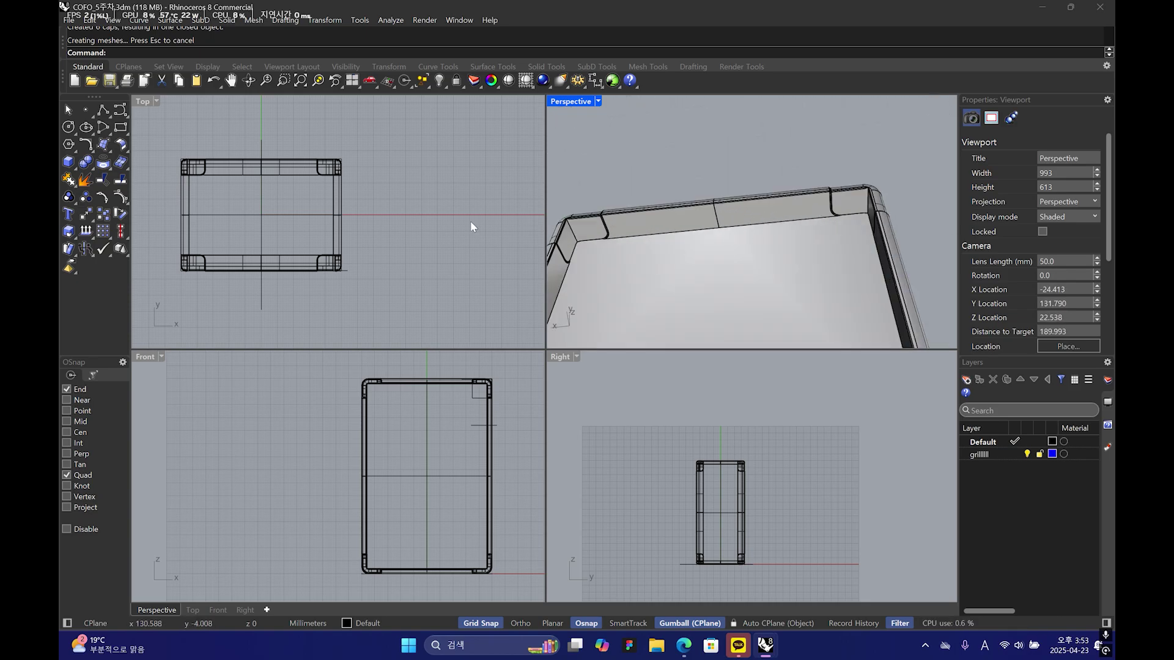
{"action": "left_click", "coordinate": [75, 165]}
{"action": "left_click", "coordinate": [121, 185]}
{"action": "left_click", "coordinate": [768, 209]}
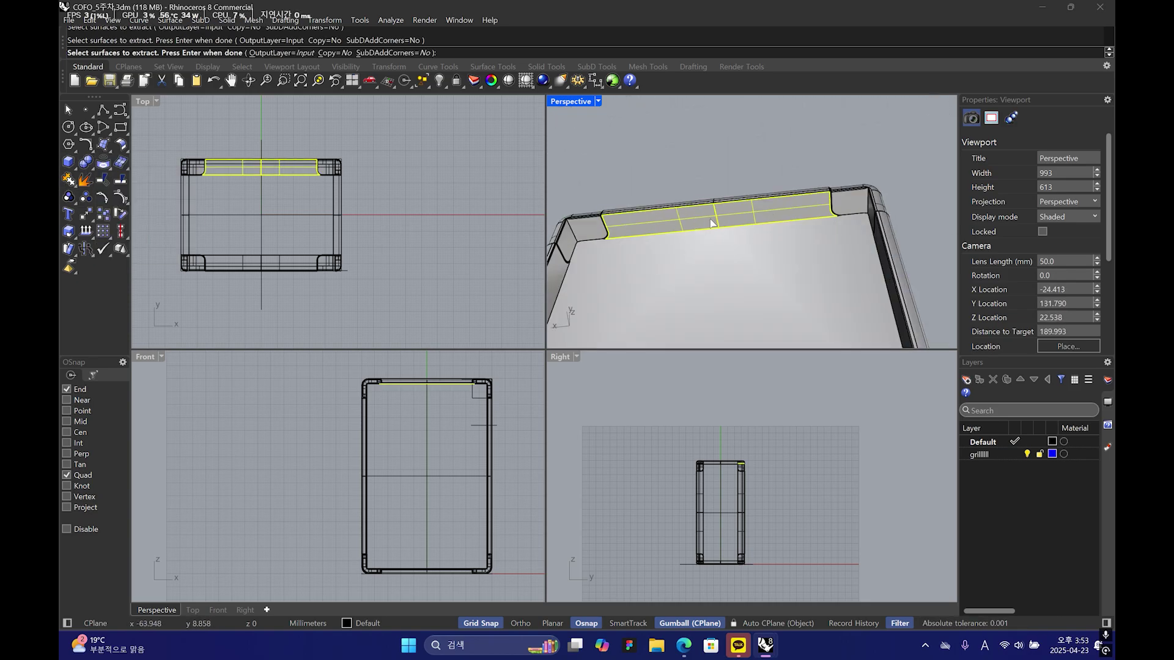
{"action": "right_click_drag", "start_coordinate": [769, 209], "coordinate": [710, 204]}
{"action": "right_click_drag", "start_coordinate": [632, 295], "coordinate": [772, 285]}
{"action": "left_click", "coordinate": [842, 294]}
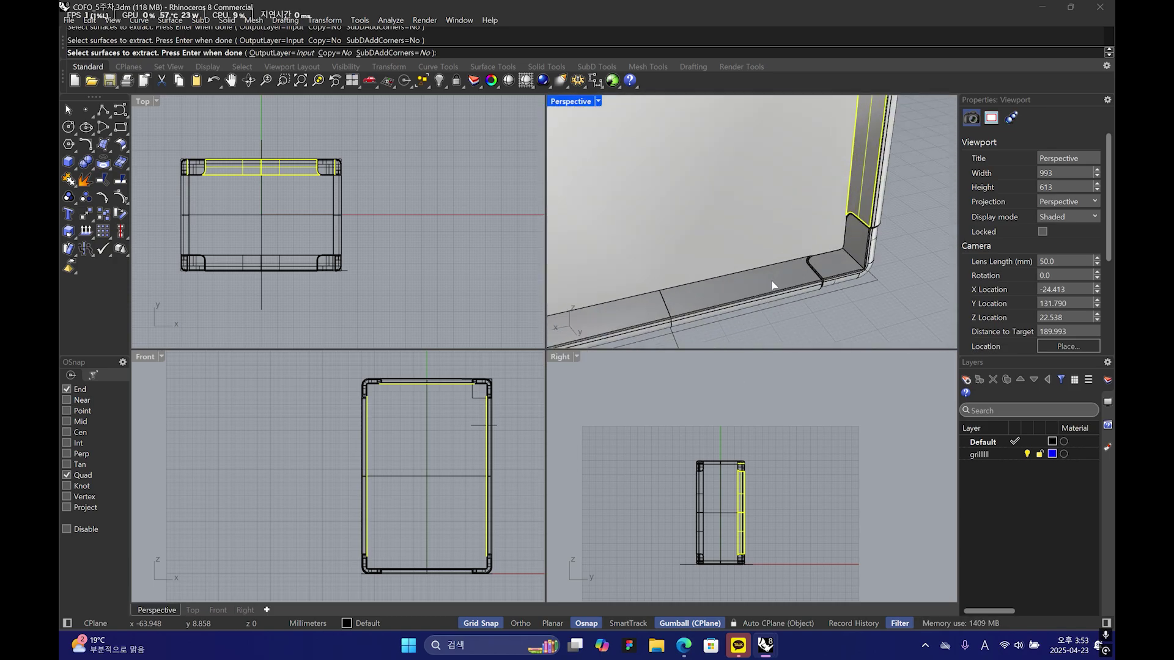
{"action": "right_click_drag", "start_coordinate": [651, 303], "coordinate": [738, 266]}
{"action": "key", "text": "Return"}
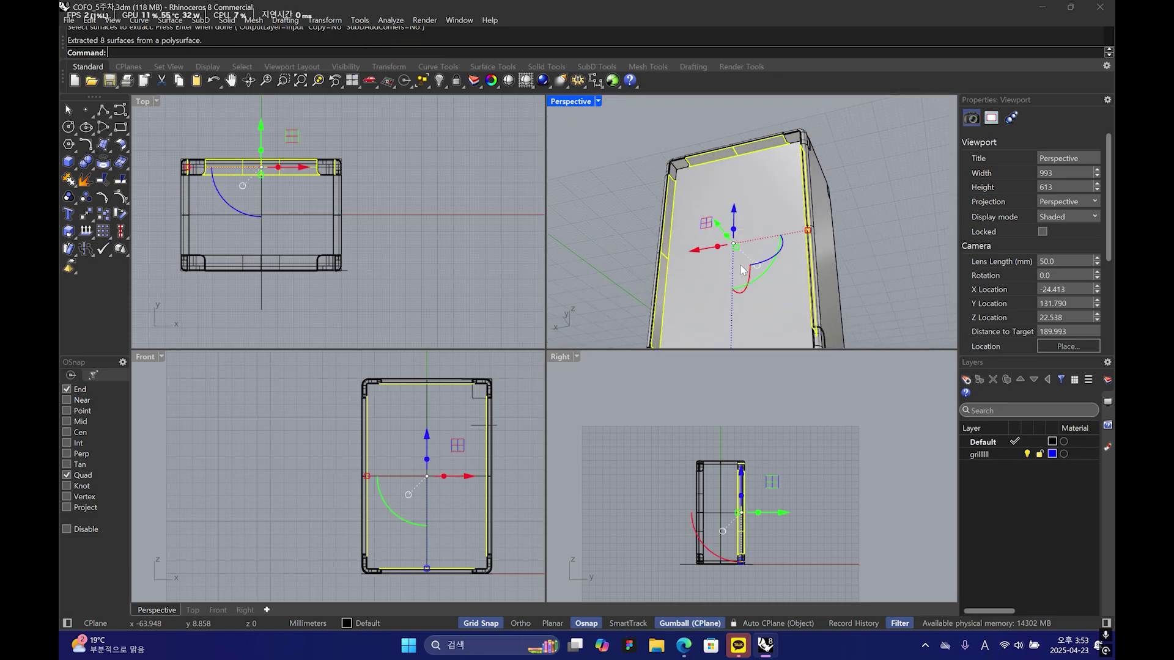
{"action": "key", "text": "ctrl+x"}
- Cap the openings left around the cabinet's back recess
{"action": "left_click", "coordinate": [739, 263]}
{"action": "type", "text": "Cap"}
{"action": "key", "text": "Return"}
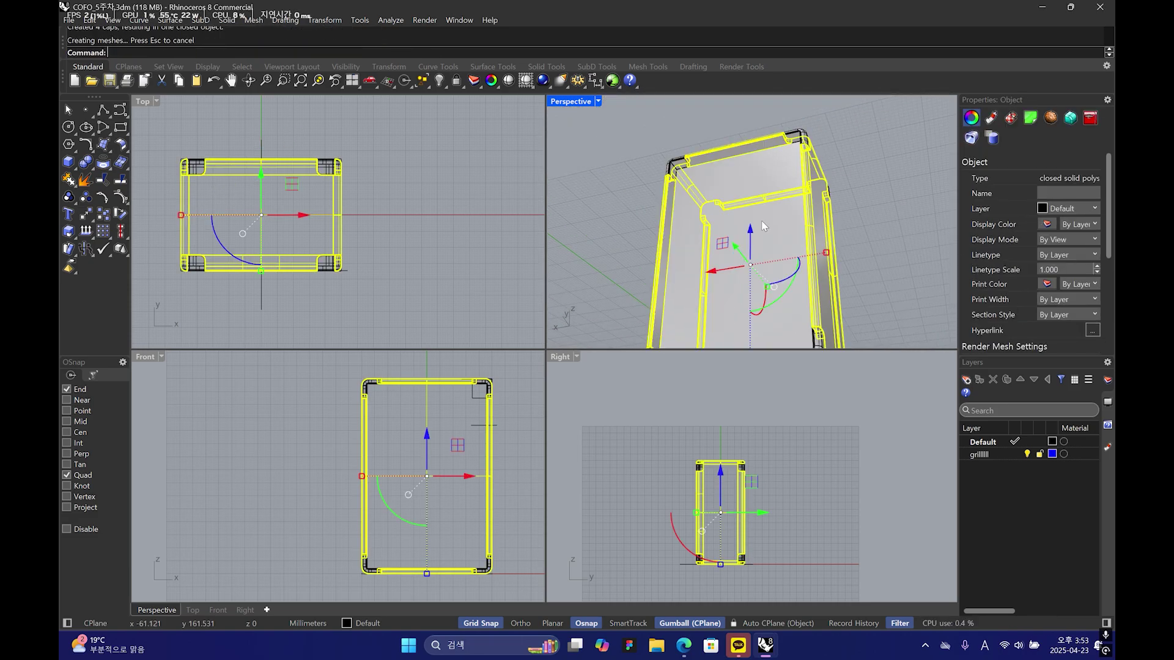
- Extract the divided inner rim faces around all four sides of the cabinet's front recess and remove them
{"action": "left_click", "coordinate": [90, 178]}
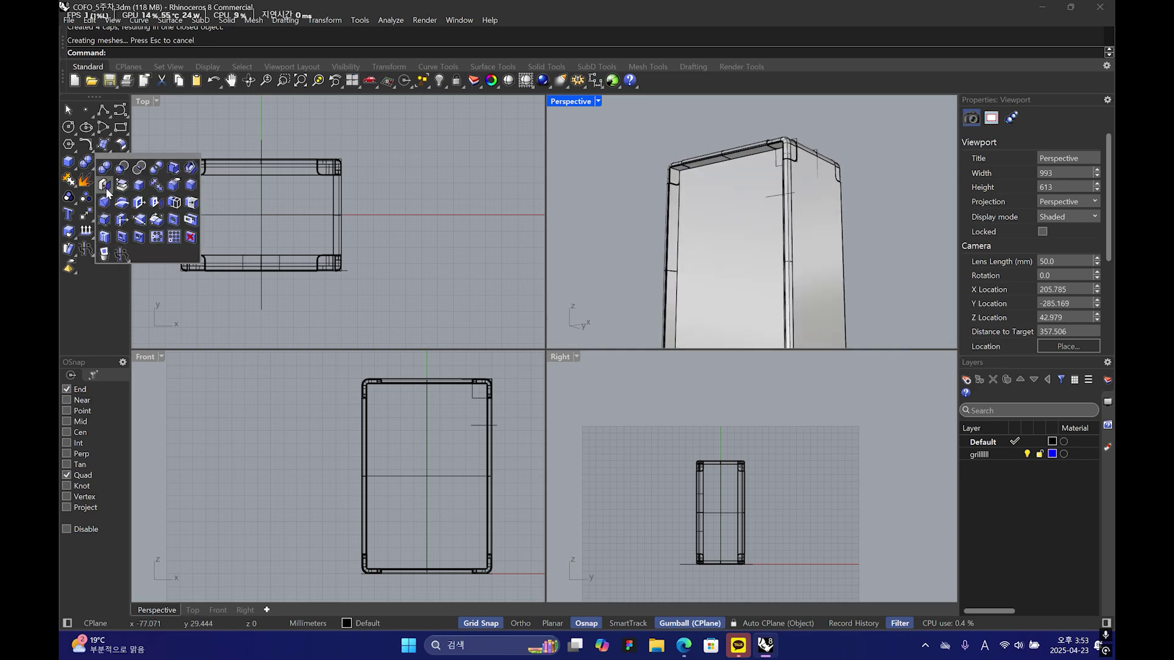
{"action": "left_click", "coordinate": [93, 161]}
{"action": "left_click", "coordinate": [103, 178]}
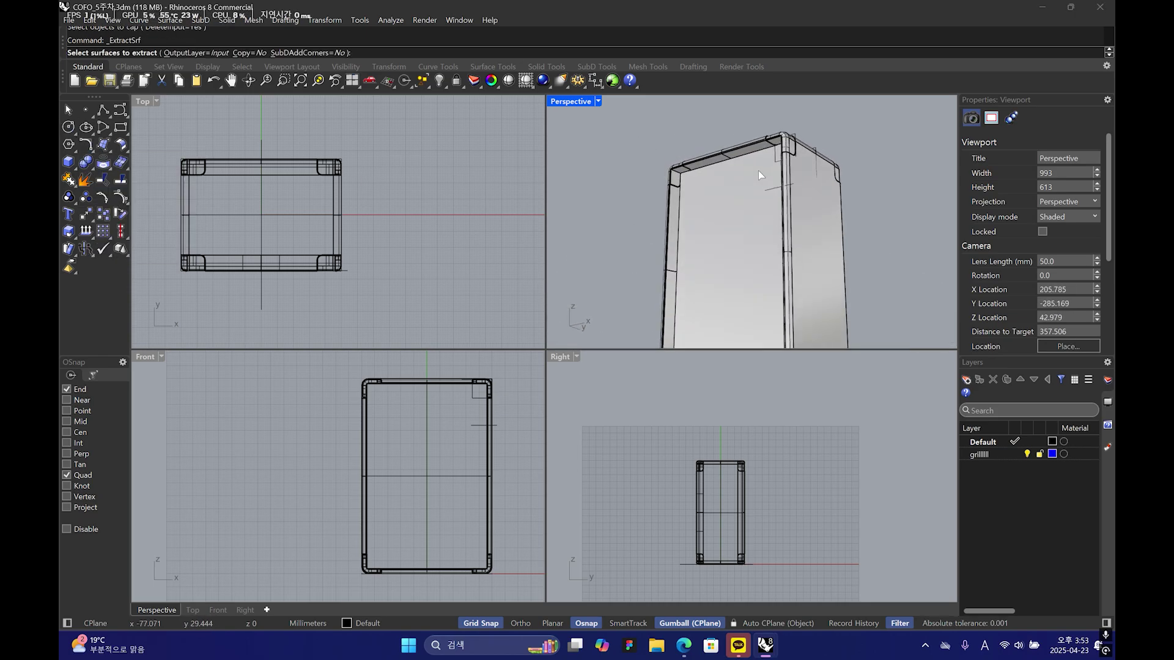
{"action": "left_click", "coordinate": [669, 239]}
{"action": "left_click", "coordinate": [773, 251]}
{"action": "right_click_drag", "start_coordinate": [744, 256], "coordinate": [914, 262]}
{"action": "left_click", "coordinate": [776, 168]}
{"action": "scroll", "coordinate": [913, 261], "scroll_direction": "up", "scroll_amount": 2}
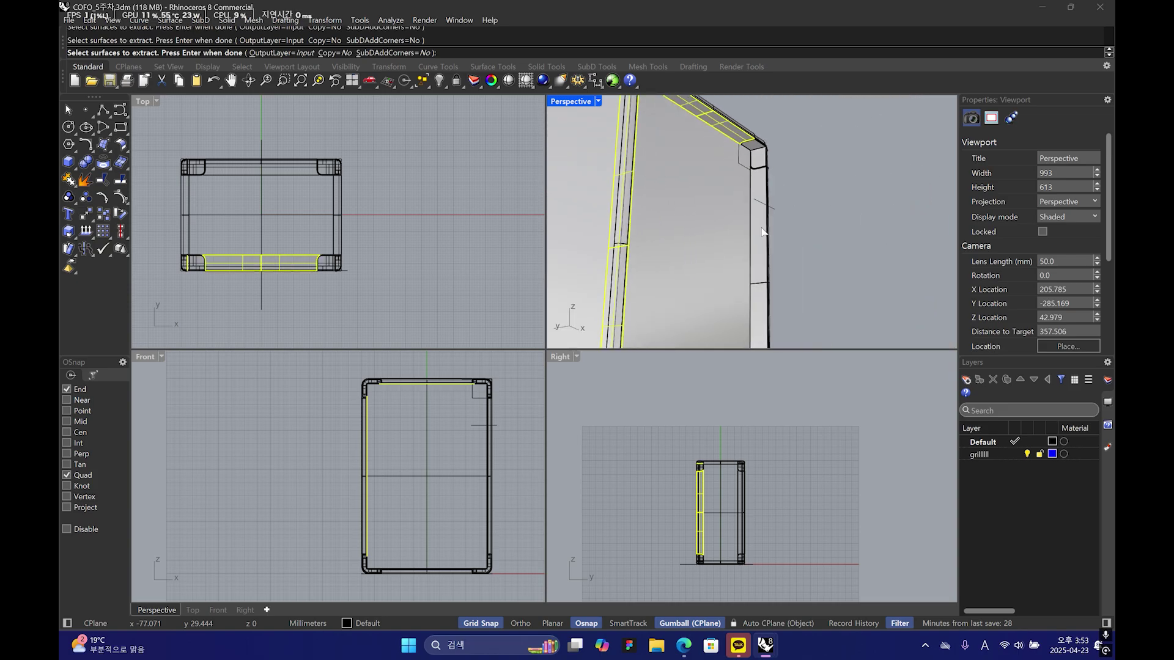
{"action": "left_click", "coordinate": [760, 235]}
{"action": "left_click", "coordinate": [763, 289]}
{"action": "right_click_drag", "start_coordinate": [764, 290], "coordinate": [735, 269]}
{"action": "scroll", "coordinate": [734, 264], "scroll_direction": "up", "scroll_amount": 5}
{"action": "left_click", "coordinate": [679, 295]}
{"action": "right_click_drag", "start_coordinate": [678, 295], "coordinate": [726, 269]}
{"action": "left_click", "coordinate": [726, 269]}
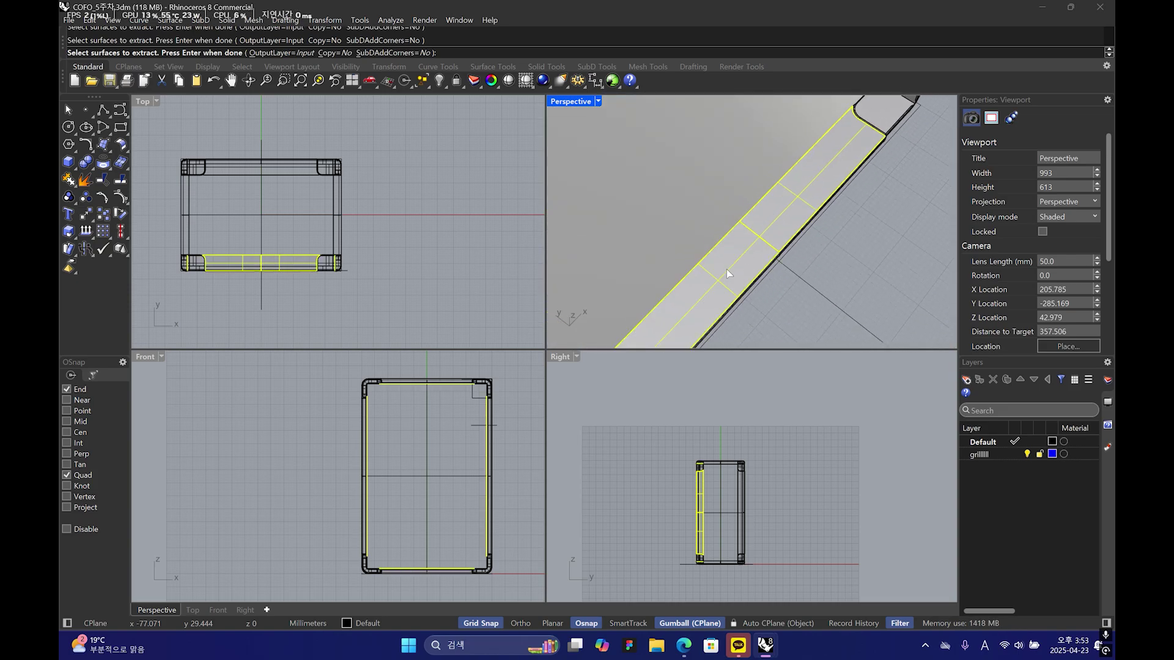
{"action": "right_click", "coordinate": [726, 269]}
{"action": "key", "text": "ctrl+x"}
- Cap the openings left around the cabinet's front recess
{"action": "scroll", "coordinate": [842, 254], "scroll_direction": "down", "scroll_amount": 4}
{"action": "right_click_drag", "start_coordinate": [842, 254], "coordinate": [764, 206]}
{"action": "left_click", "coordinate": [764, 205]}
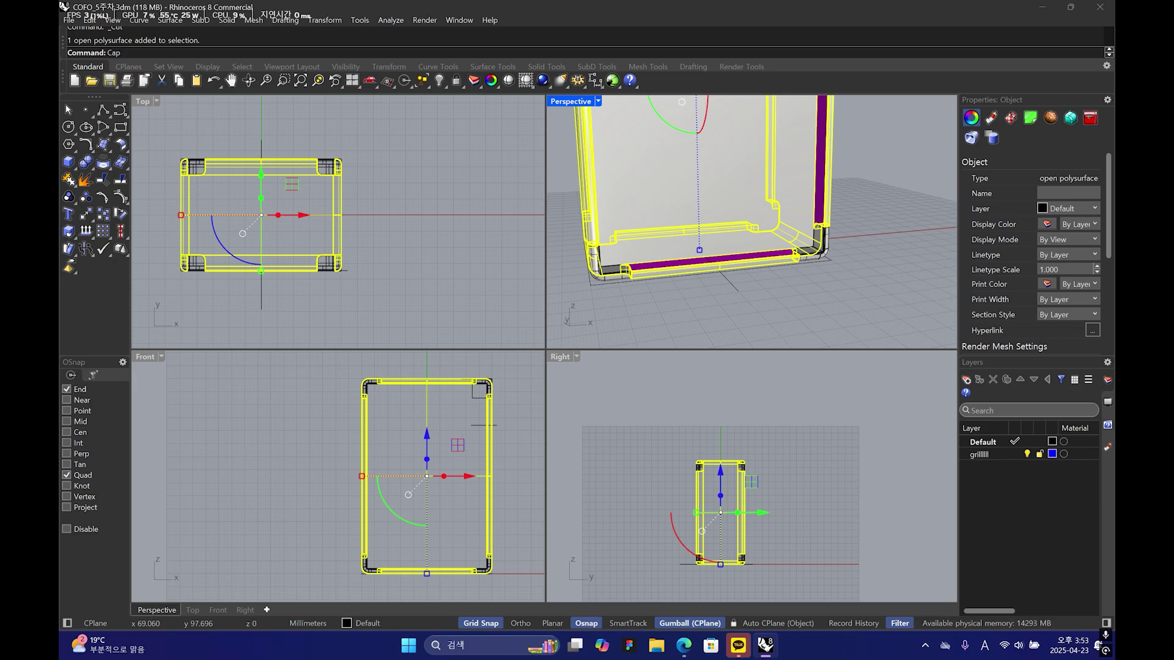
{"action": "key", "text": "Return"}
- Check the cabinet and its corner guards from all around, and switch to the finished Marshall speaker model for reference
{"action": "right_click_drag", "start_coordinate": [813, 269], "coordinate": [857, 318]}
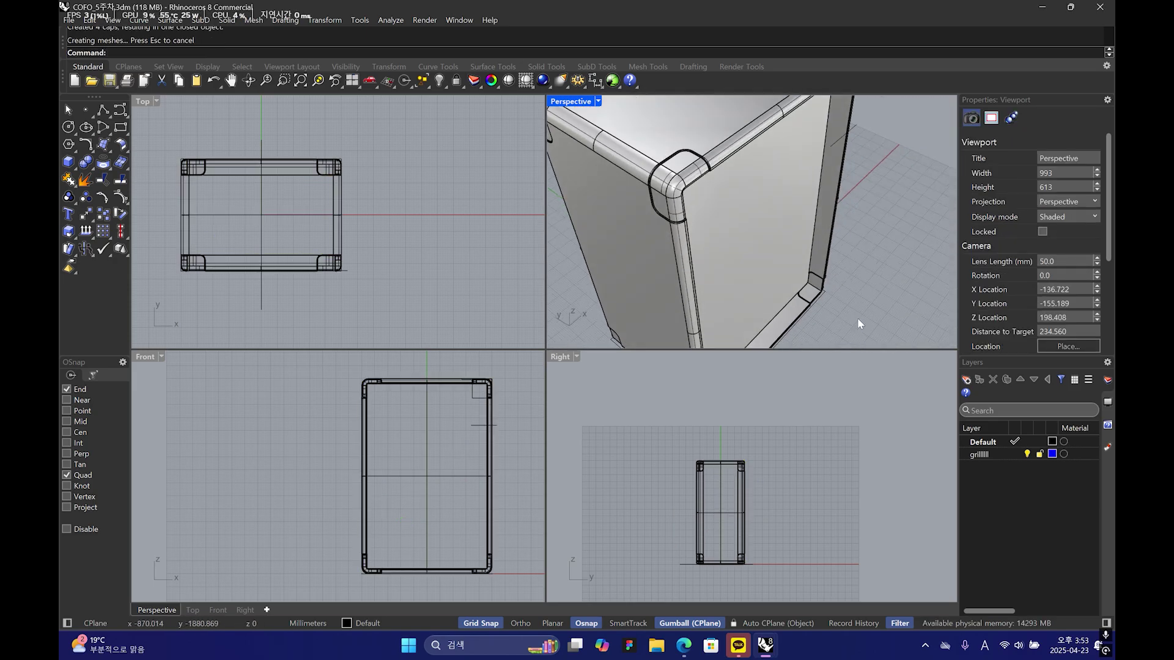
{"action": "scroll", "coordinate": [856, 318], "scroll_direction": "down", "scroll_amount": 5}
{"action": "right_click_drag", "start_coordinate": [775, 272], "coordinate": [881, 273]}
{"action": "scroll", "coordinate": [844, 214], "scroll_direction": "up", "scroll_amount": 3}
{"action": "scroll", "coordinate": [786, 222], "scroll_direction": "down", "scroll_amount": 5}
{"action": "mouse_move", "coordinate": [760, 648]}
{"action": "left_click", "coordinate": [724, 594]}
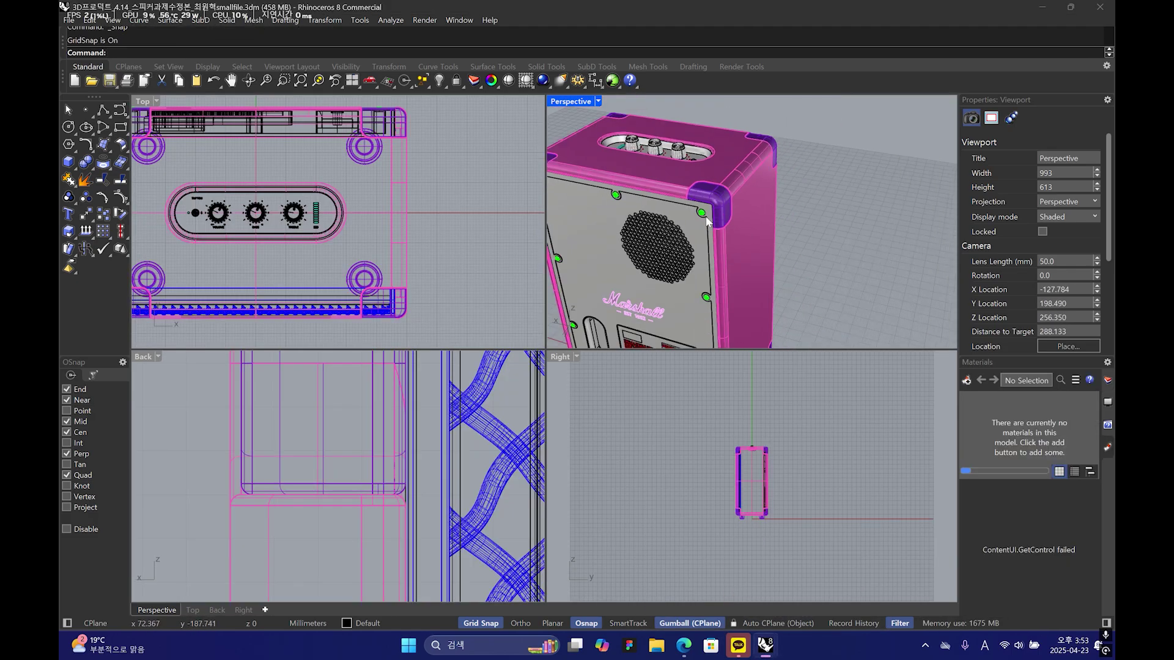
- Switch back to the cabinet model and examine the cabinet and the separate blue grille panel from several angles
{"action": "right_click_drag", "start_coordinate": [788, 220], "coordinate": [788, 245]}
{"action": "left_click", "coordinate": [813, 594]}
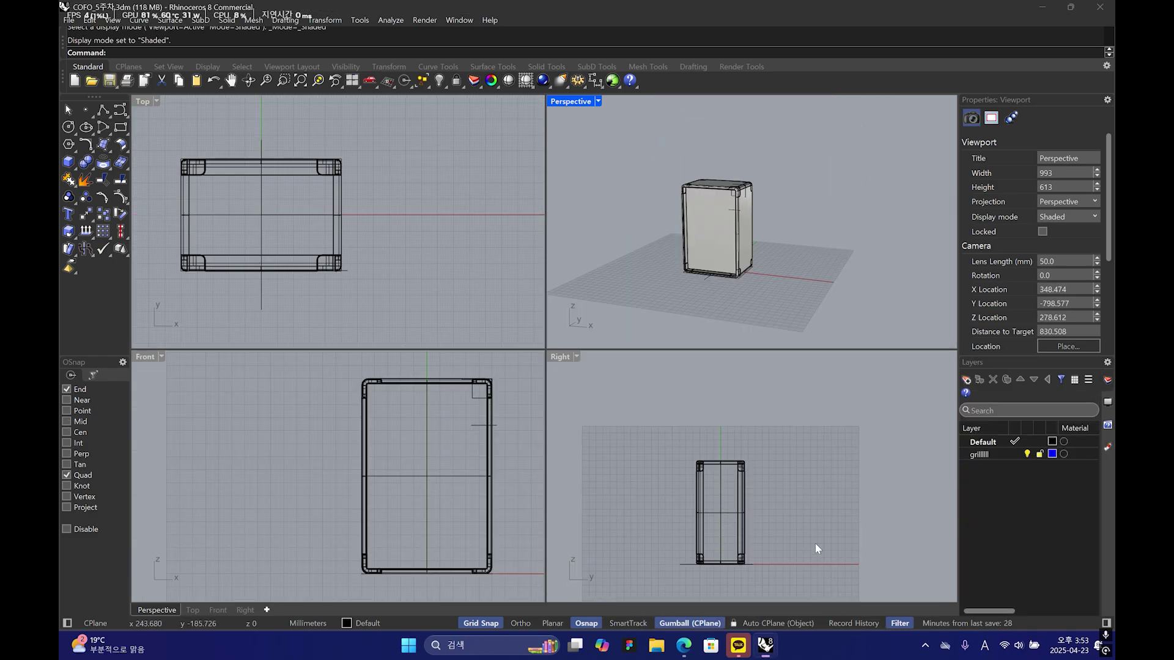
{"action": "scroll", "coordinate": [721, 294], "scroll_direction": "down", "scroll_amount": 6}
{"action": "right_click_drag", "start_coordinate": [712, 299], "coordinate": [802, 263], "text": "shift"}
{"action": "left_click", "coordinate": [655, 244]}
{"action": "right_click_drag", "start_coordinate": [630, 258], "coordinate": [691, 237], "text": "shift"}
{"action": "key", "text": "Escape"}
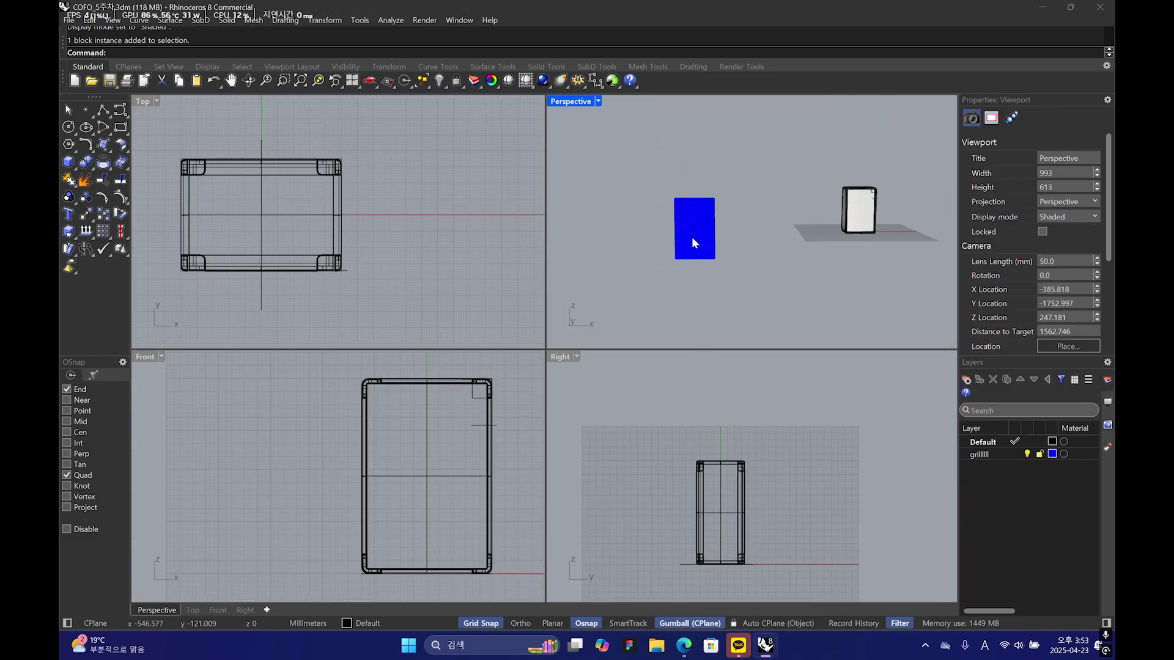
{"action": "scroll", "coordinate": [692, 236], "scroll_direction": "up", "scroll_amount": 8}
{"action": "scroll", "coordinate": [825, 172], "scroll_direction": "down", "scroll_amount": 4}
{"action": "right_click_drag", "start_coordinate": [828, 173], "coordinate": [718, 186]}
{"action": "right_click_drag", "start_coordinate": [829, 201], "coordinate": [703, 210], "text": "shift"}
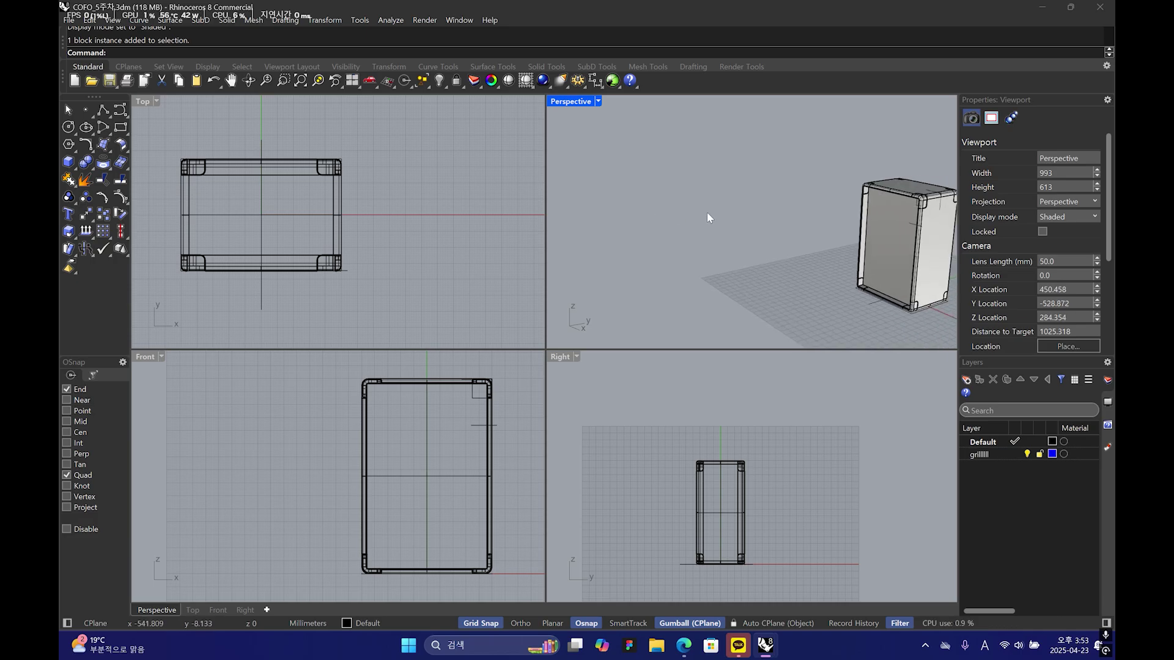
{"action": "right_click_drag", "start_coordinate": [707, 211], "coordinate": [761, 195]}
{"action": "right_click_drag", "start_coordinate": [856, 219], "coordinate": [801, 224], "text": "shift"}
{"action": "key", "text": "Caps_Lock"}
{"action": "right_click_drag", "start_coordinate": [709, 220], "coordinate": [660, 215]}
{"action": "scroll", "coordinate": [764, 208], "scroll_direction": "up", "scroll_amount": 6}
{"action": "scroll", "coordinate": [764, 207], "scroll_direction": "down", "scroll_amount": 2}
{"action": "scroll", "coordinate": [710, 226], "scroll_direction": "down", "scroll_amount": 5}
{"action": "scroll", "coordinate": [710, 226], "scroll_direction": "down", "scroll_amount": 3}
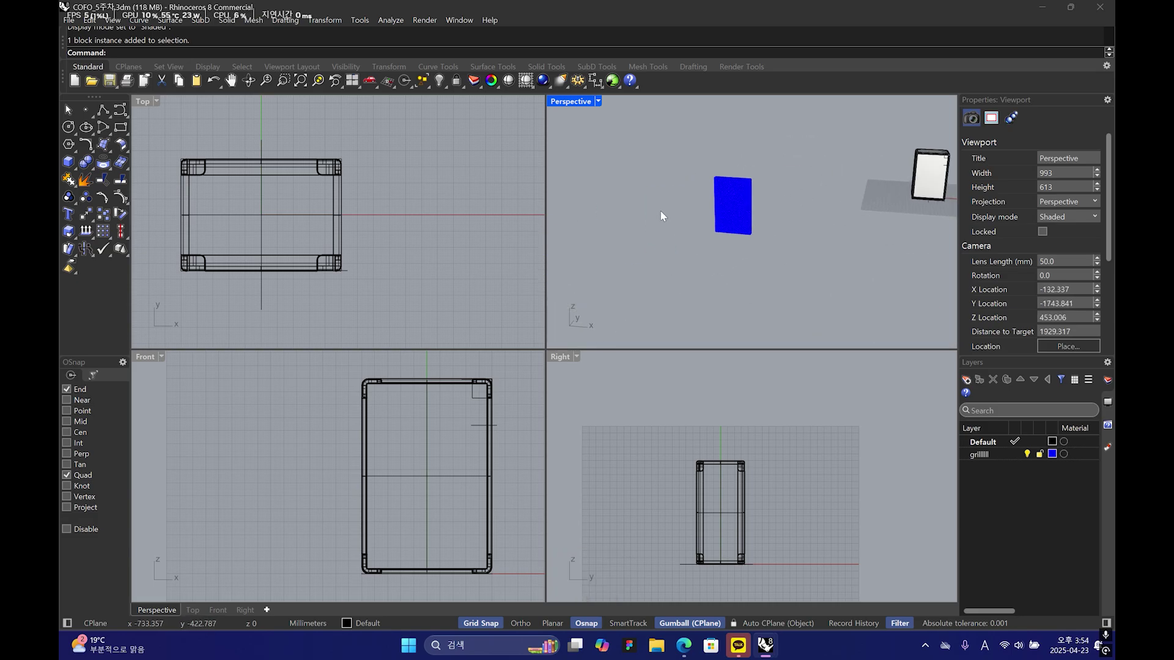
{"action": "right_click_drag", "start_coordinate": [843, 174], "coordinate": [717, 188], "text": "shift"}
{"action": "right_click_drag", "start_coordinate": [871, 184], "coordinate": [828, 202]}
{"action": "scroll", "coordinate": [828, 202], "scroll_direction": "up", "scroll_amount": 6}
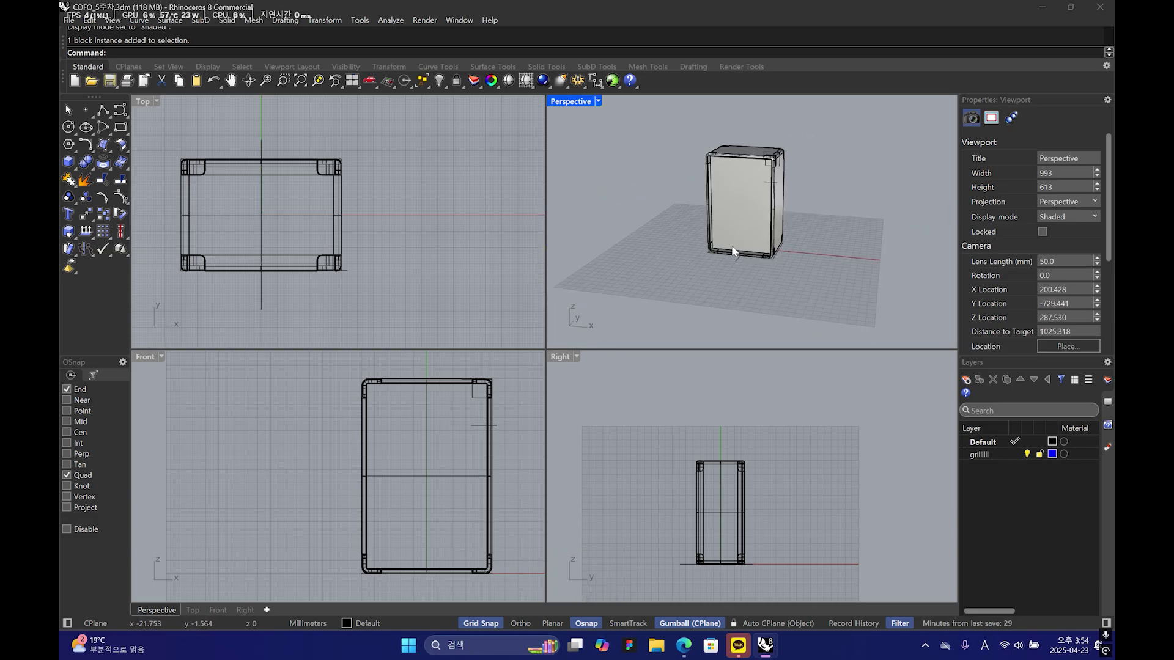
{"action": "scroll", "coordinate": [710, 257], "scroll_direction": "down", "scroll_amount": 6}
{"action": "right_click_drag", "start_coordinate": [694, 253], "coordinate": [762, 220], "text": "shift"}
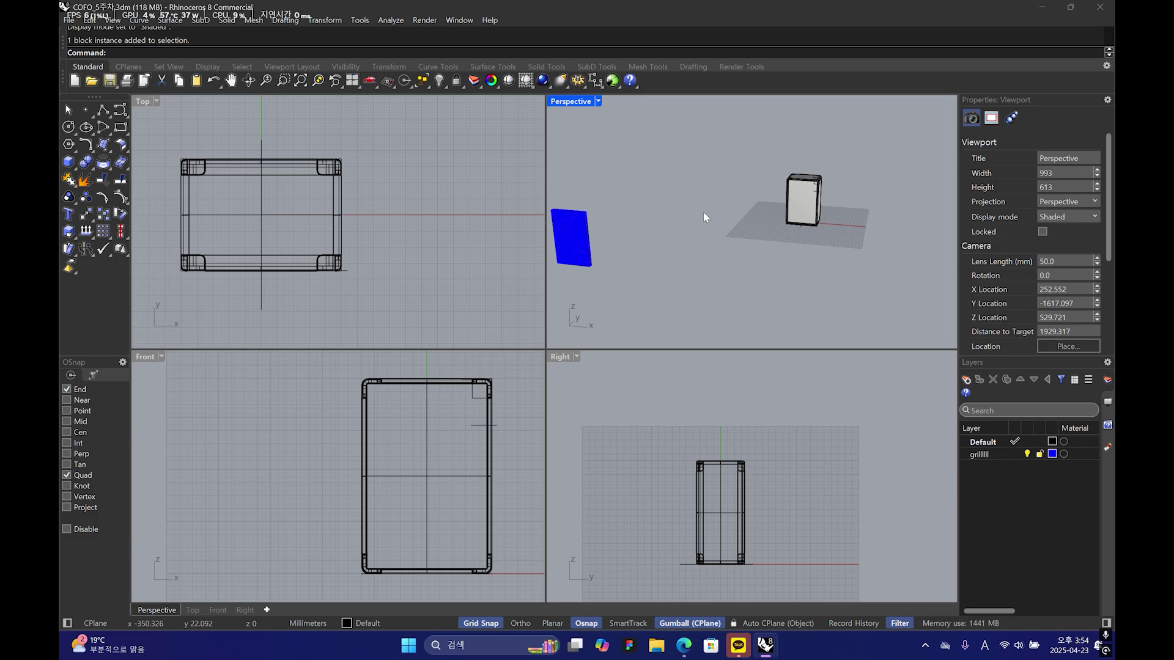
{"action": "right_click_drag", "start_coordinate": [687, 280], "coordinate": [857, 244]}
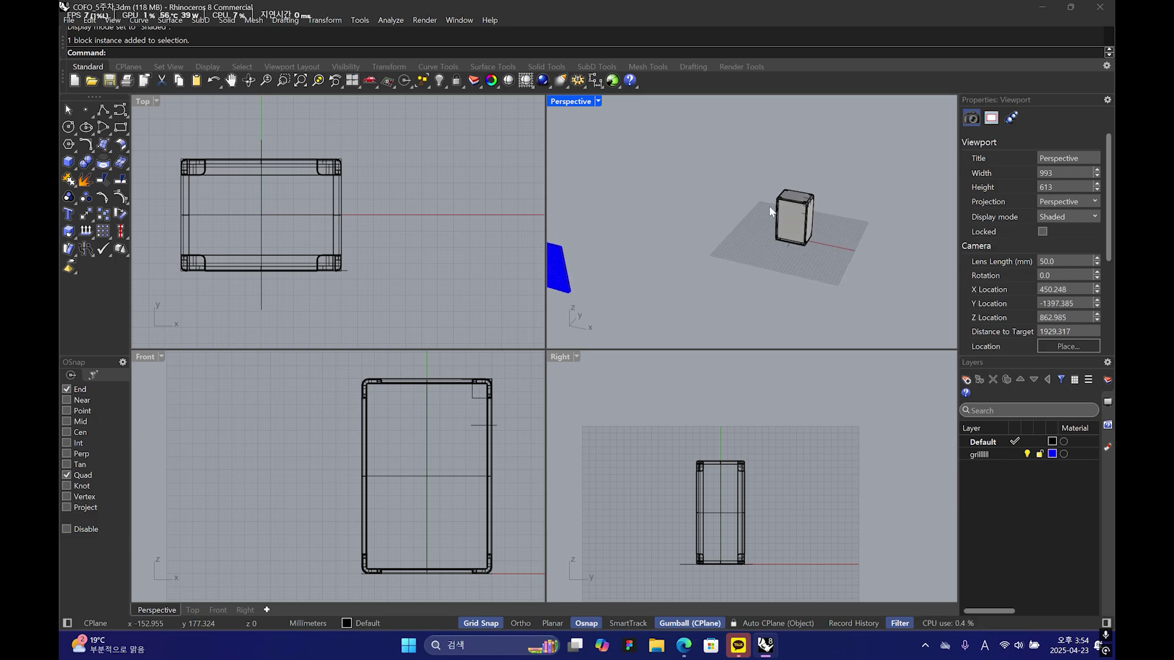
{"action": "right_click_drag", "start_coordinate": [622, 262], "coordinate": [668, 225]}
{"action": "right_click_drag", "start_coordinate": [807, 190], "coordinate": [860, 179]}
{"action": "scroll", "coordinate": [686, 247], "scroll_direction": "up", "scroll_amount": 4}
{"action": "right_click_drag", "start_coordinate": [620, 226], "coordinate": [709, 218], "text": "shift"}
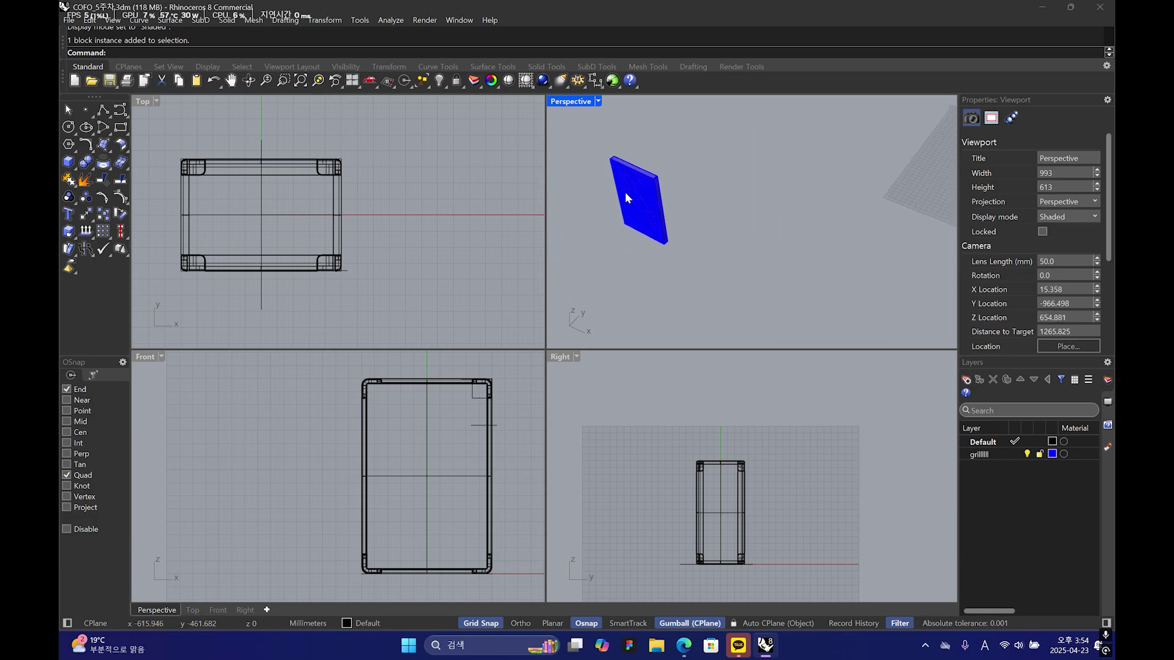
{"action": "scroll", "coordinate": [706, 193], "scroll_direction": "down", "scroll_amount": 3}
{"action": "scroll", "coordinate": [705, 231], "scroll_direction": "down", "scroll_amount": 3}
{"action": "right_click_drag", "start_coordinate": [850, 197], "coordinate": [774, 184], "text": "shift"}
{"action": "scroll", "coordinate": [764, 209], "scroll_direction": "up", "scroll_amount": 6}
{"action": "scroll", "coordinate": [764, 209], "scroll_direction": "up", "scroll_amount": 10}
{"action": "scroll", "coordinate": [754, 238], "scroll_direction": "down", "scroll_amount": 4}
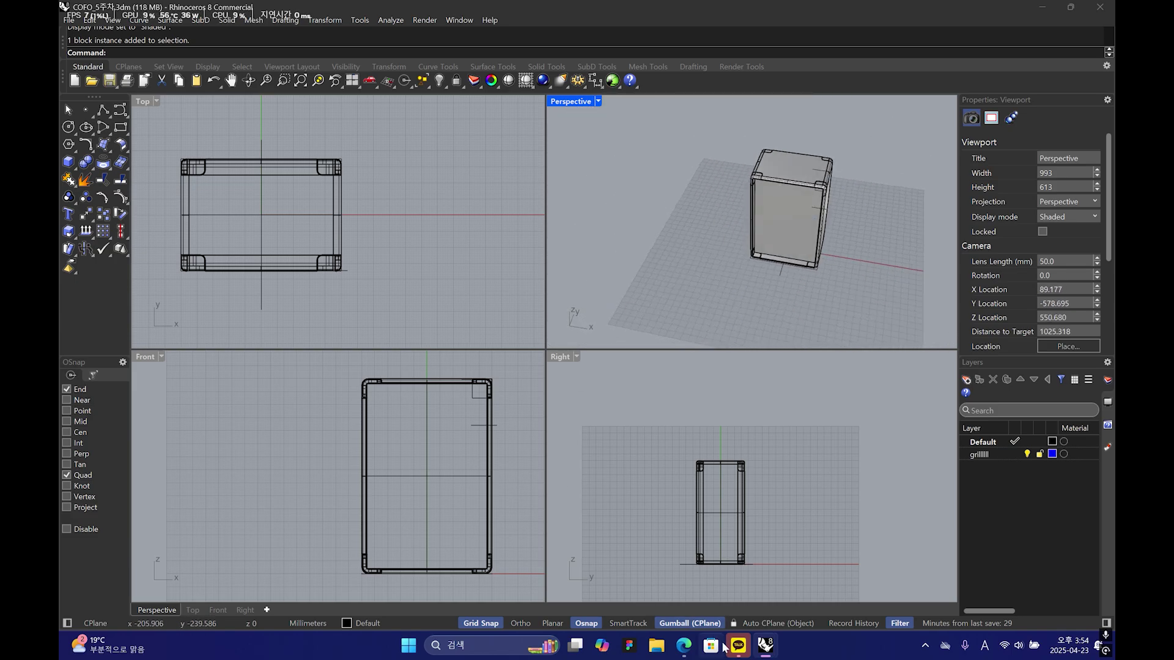
- Check the knob panel recess on top of the finished Marshall speaker model, and return to the cabinet's top face
{"action": "mouse_move", "coordinate": [764, 644]}
{"action": "left_click", "coordinate": [707, 605]}
{"action": "scroll", "coordinate": [724, 266], "scroll_direction": "up", "scroll_amount": 5}
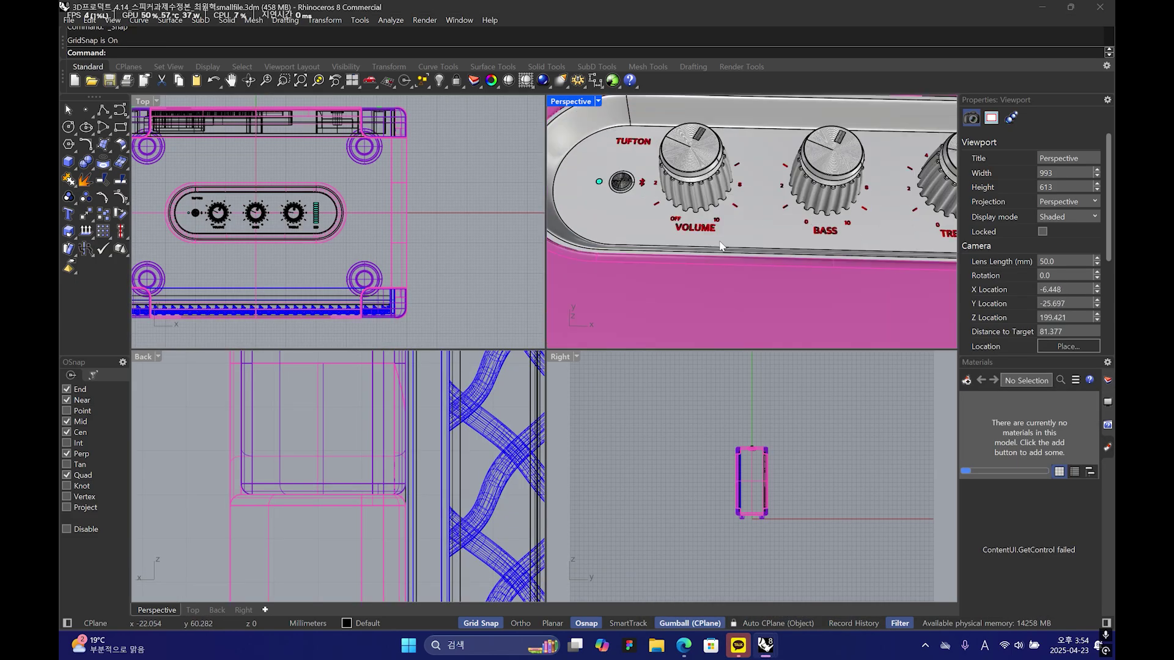
{"action": "scroll", "coordinate": [721, 246], "scroll_direction": "down", "scroll_amount": 3}
{"action": "mouse_move", "coordinate": [764, 645]}
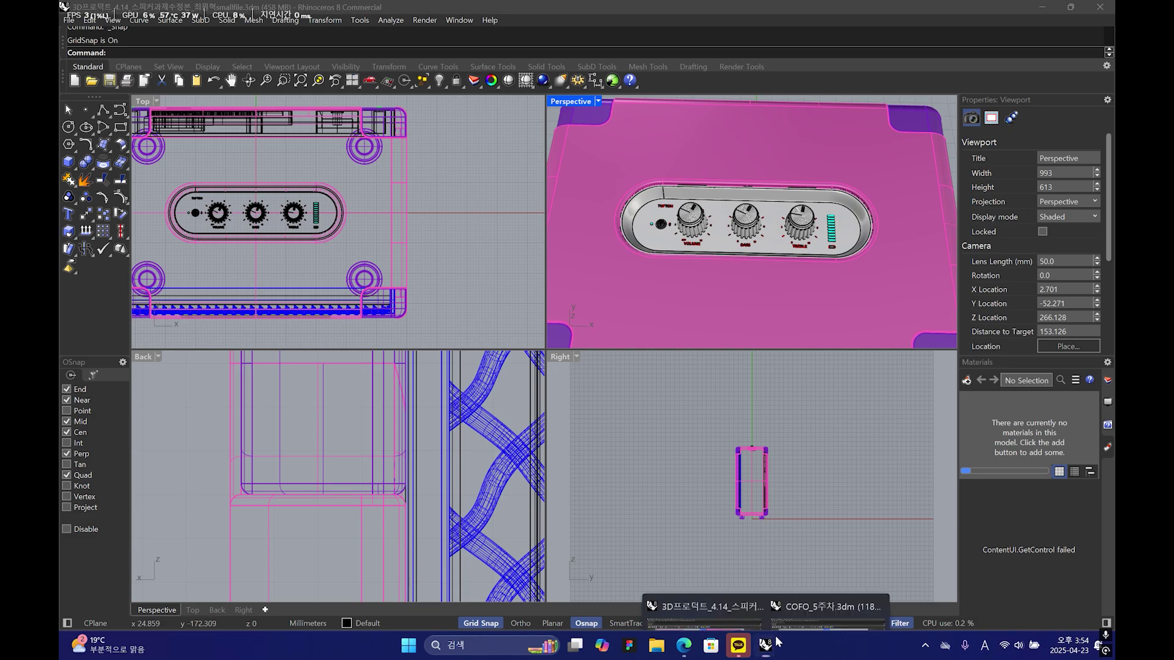
{"action": "left_click", "coordinate": [835, 605]}
{"action": "right_click_drag", "start_coordinate": [742, 232], "coordinate": [584, 227]}
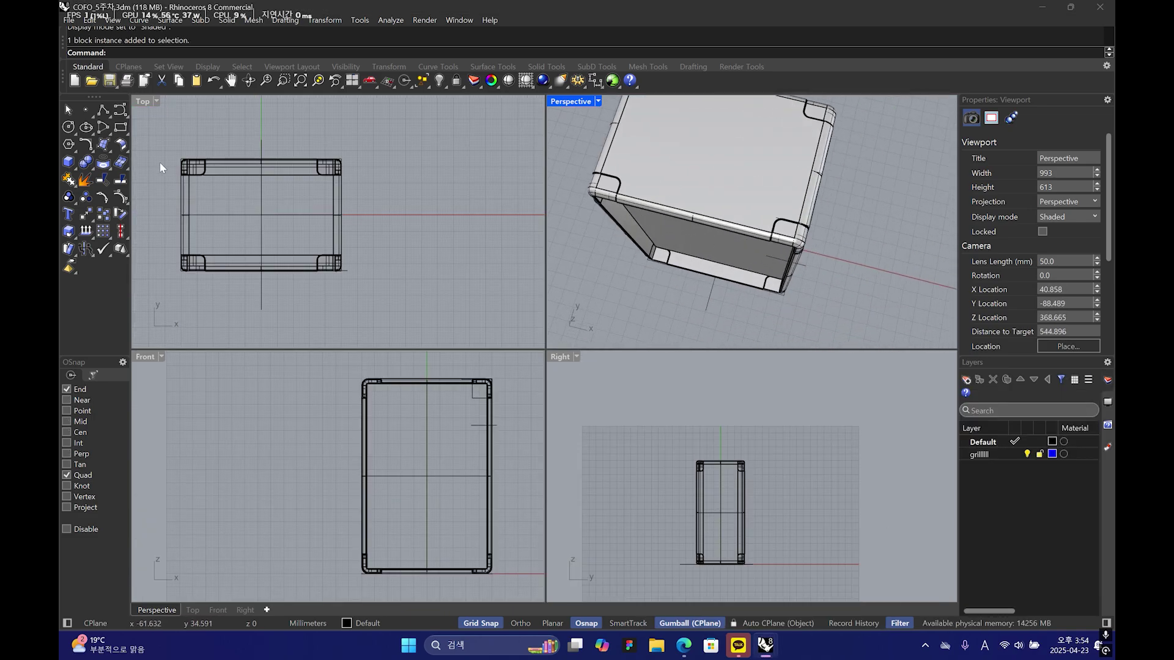
{"action": "left_click", "coordinate": [74, 122]}
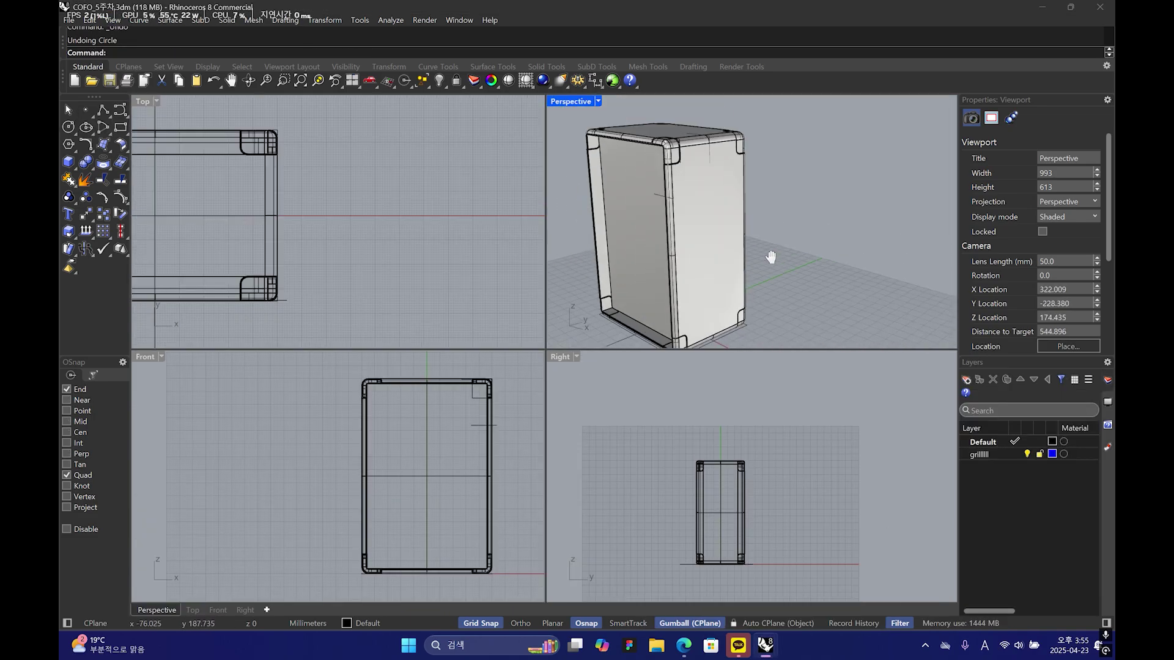
{"action": "right_click_drag", "start_coordinate": [770, 256], "coordinate": [716, 146]}
{"action": "right_click_drag", "start_coordinate": [825, 218], "coordinate": [782, 241]}
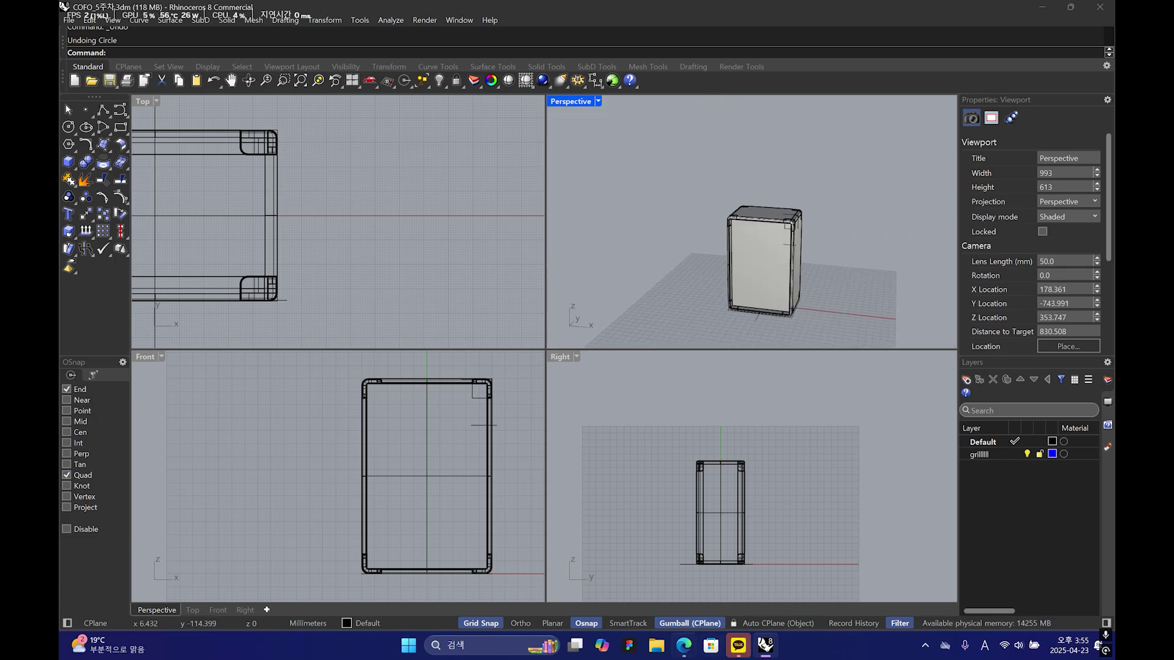
- Switch to the finished speaker model and examine the rounded edge and depth of its top control recess
{"action": "left_click", "coordinate": [765, 645]}
{"action": "left_click", "coordinate": [709, 577]}
{"action": "right_click_drag", "start_coordinate": [726, 269], "coordinate": [697, 213]}
{"action": "scroll", "coordinate": [721, 225], "scroll_direction": "down", "scroll_amount": 2}
{"action": "scroll", "coordinate": [722, 226], "scroll_direction": "up", "scroll_amount": 3}
{"action": "scroll", "coordinate": [813, 276], "scroll_direction": "down", "scroll_amount": 4}
{"action": "right_click_drag", "start_coordinate": [675, 287], "coordinate": [639, 217]}
{"action": "scroll", "coordinate": [721, 220], "scroll_direction": "up", "scroll_amount": 5}
{"action": "scroll", "coordinate": [665, 196], "scroll_direction": "up", "scroll_amount": 4}
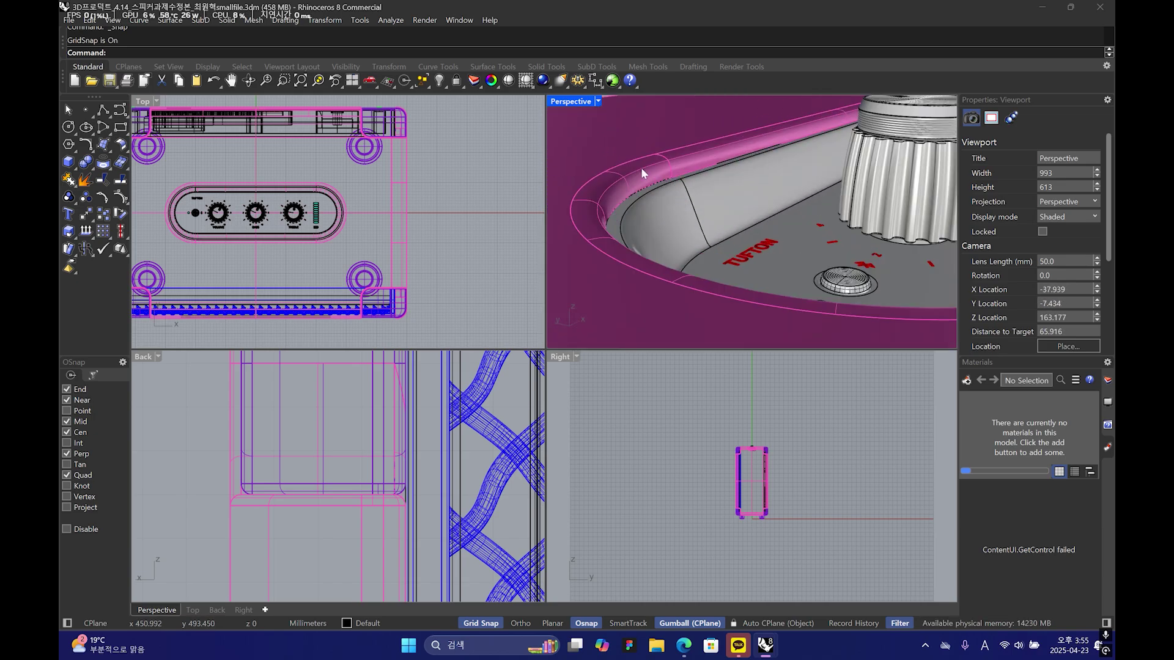
{"action": "scroll", "coordinate": [641, 167], "scroll_direction": "down", "scroll_amount": 4}
{"action": "mouse_move", "coordinate": [765, 644]}
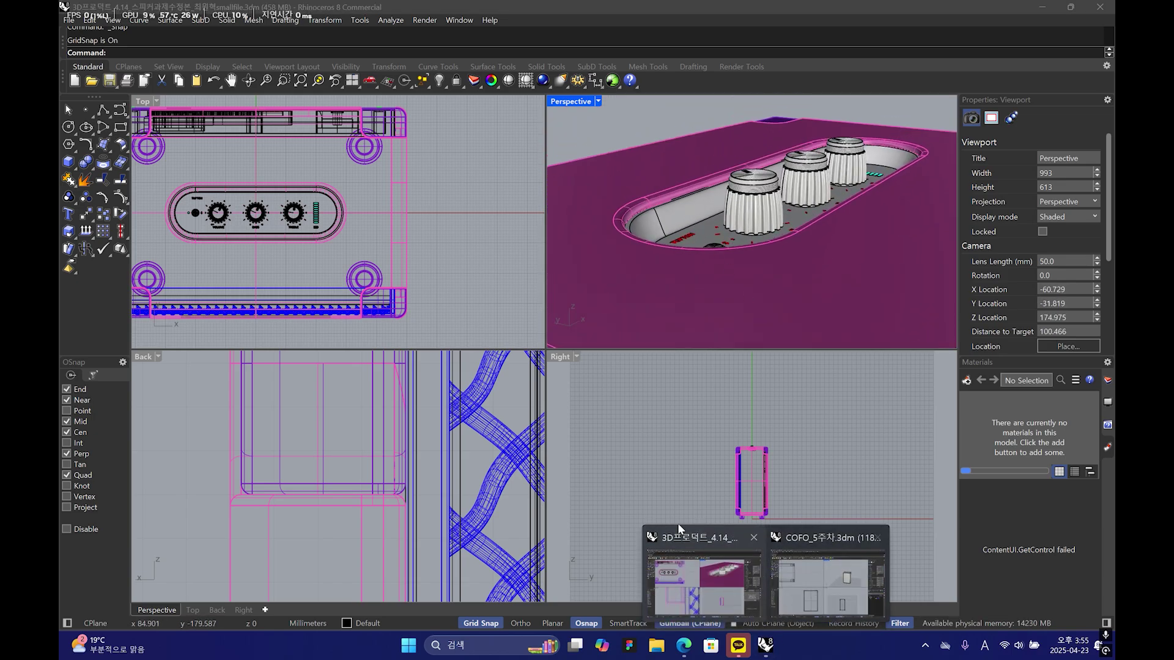
{"action": "left_click", "coordinate": [104, 162]}
{"action": "left_click", "coordinate": [195, 154]}
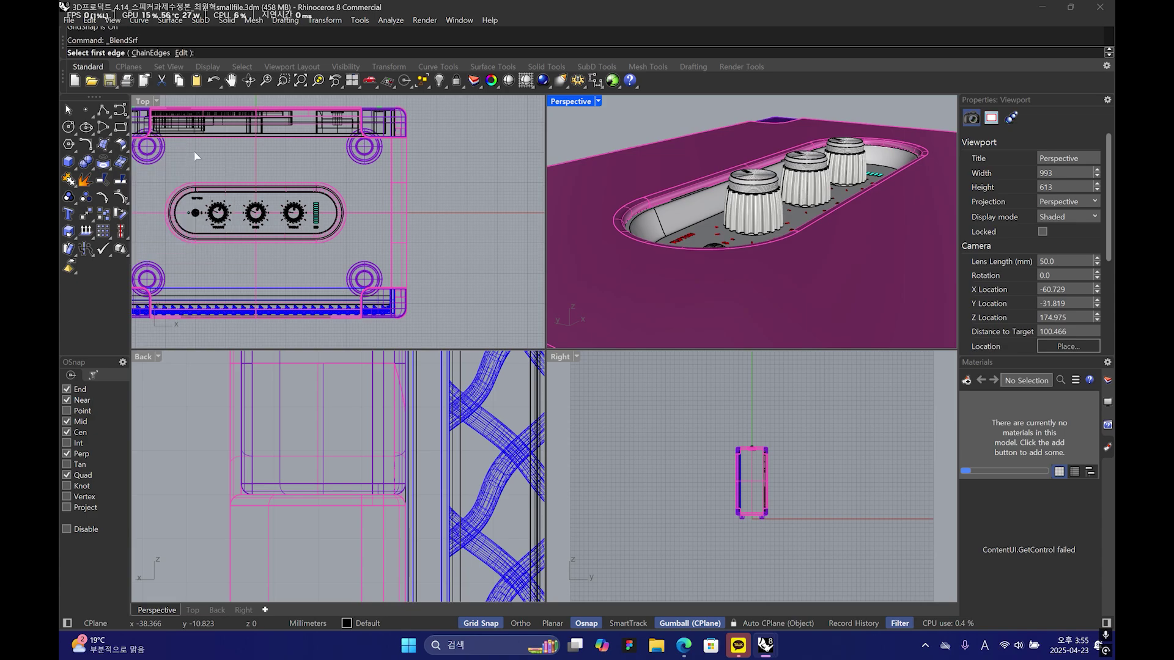
{"action": "right_click_drag", "start_coordinate": [837, 202], "coordinate": [813, 213]}
{"action": "key", "text": "Escape"}
- Switch back to the cabinet model and draw a 20 mm diameter circle on the X axis beside the cabinet in plan view
{"action": "left_click", "coordinate": [765, 645]}
{"action": "right_click_drag", "start_coordinate": [662, 295], "coordinate": [703, 245]}
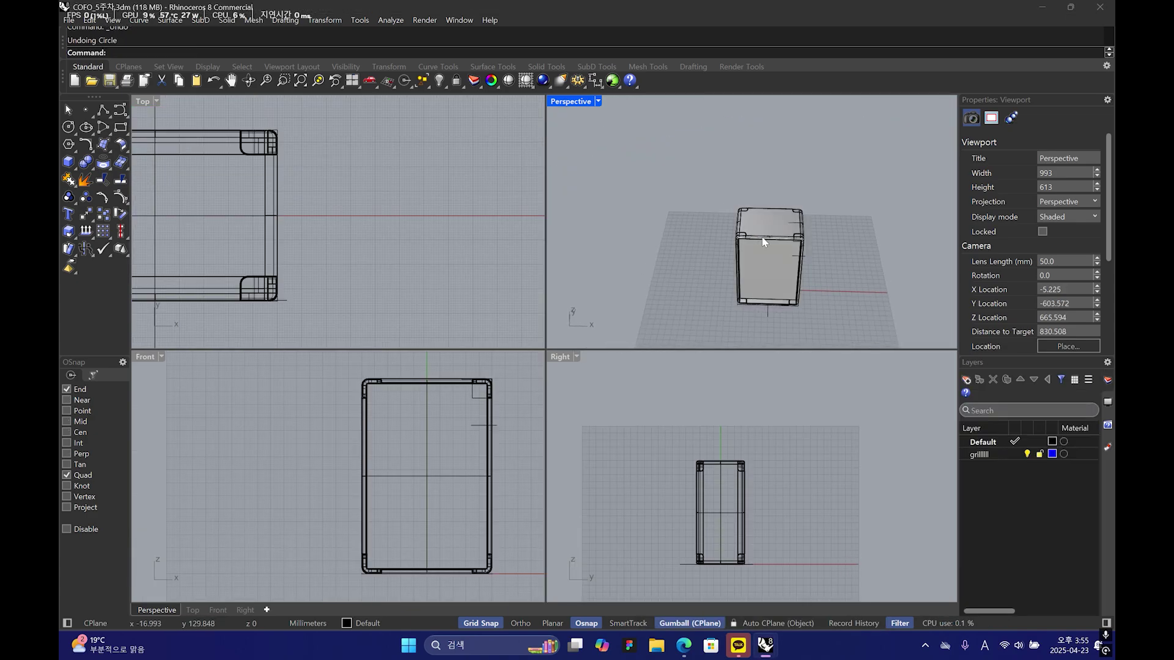
{"action": "scroll", "coordinate": [720, 207], "scroll_direction": "up", "scroll_amount": 5}
{"action": "left_click", "coordinate": [68, 127]}
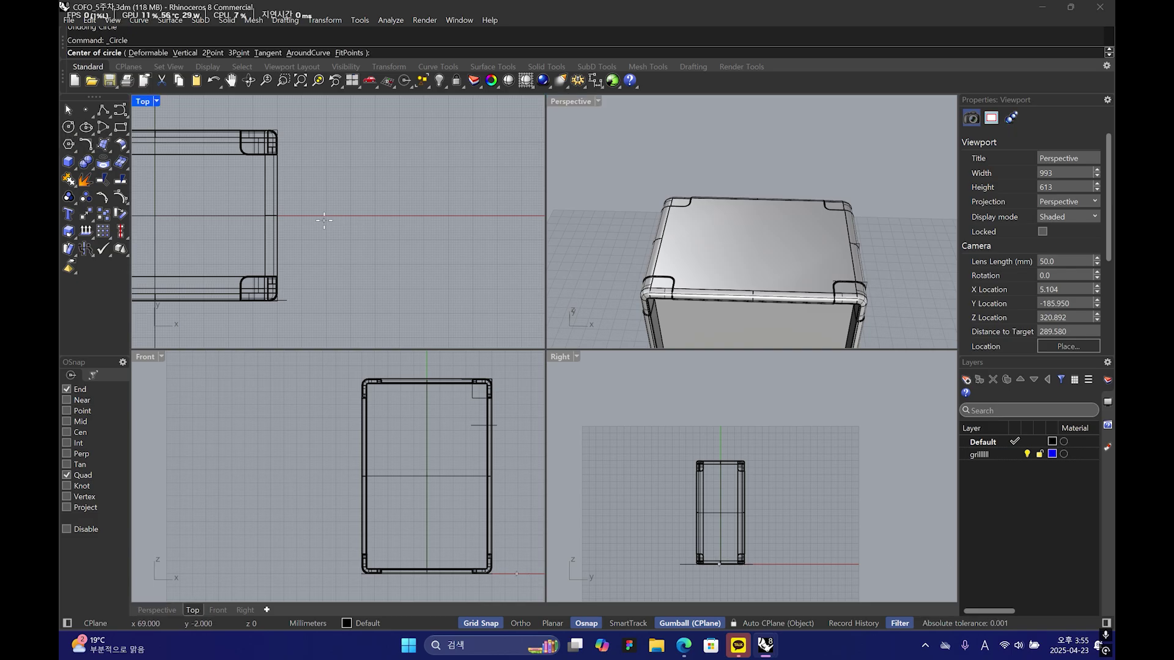
{"action": "left_click", "coordinate": [326, 215]}
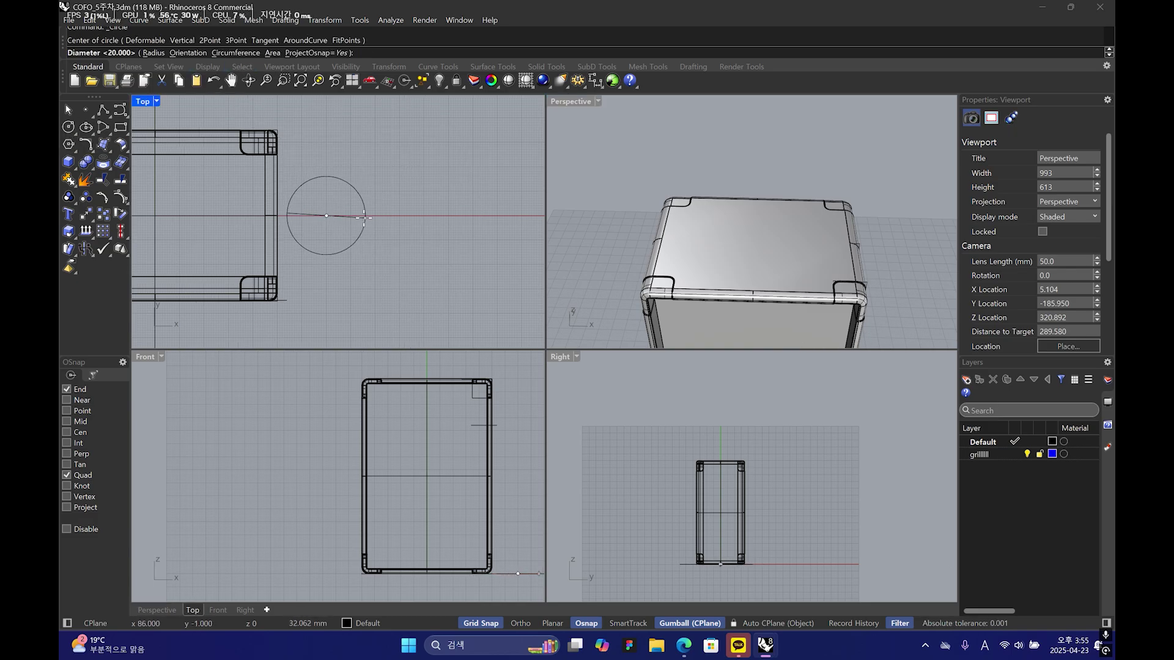
{"action": "key", "text": "F8"}
{"action": "left_click", "coordinate": [349, 236]}
{"action": "scroll", "coordinate": [349, 236], "scroll_direction": "up", "scroll_amount": 3}
{"action": "left_click", "coordinate": [361, 236]}
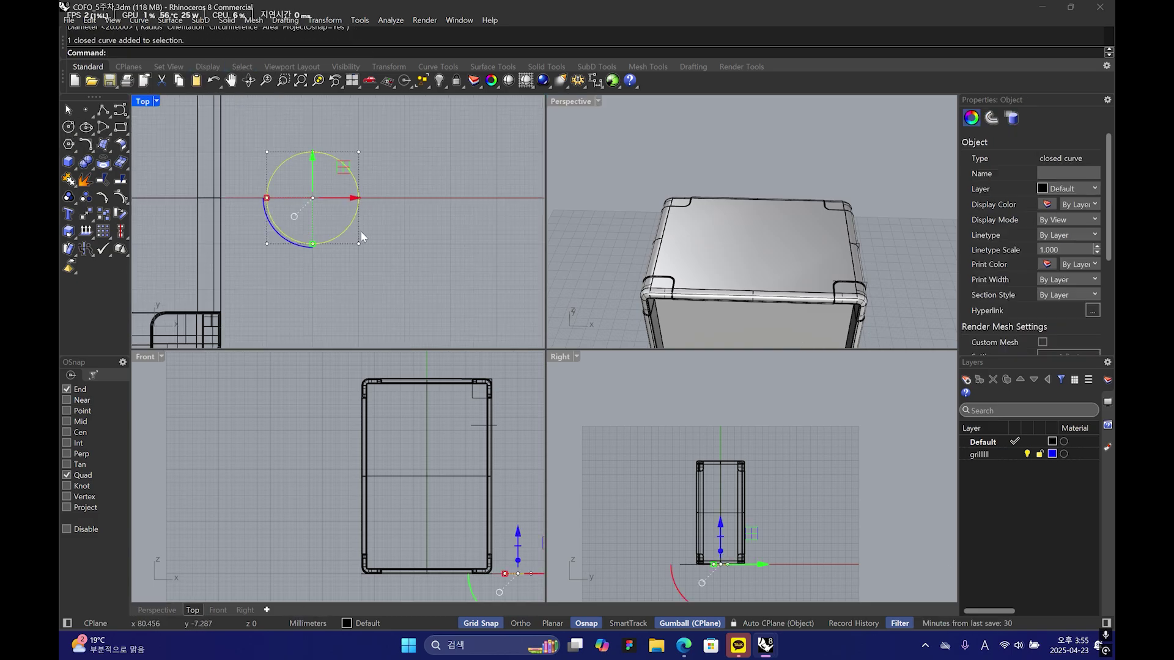
{"action": "scroll", "coordinate": [245, 196], "scroll_direction": "up", "scroll_amount": 3}
{"action": "scroll", "coordinate": [278, 187], "scroll_direction": "down", "scroll_amount": 3}
- Draw a vertical line from the circle's upper quadrant point down through its centre and past its lower edge
{"action": "left_click", "coordinate": [108, 113]}
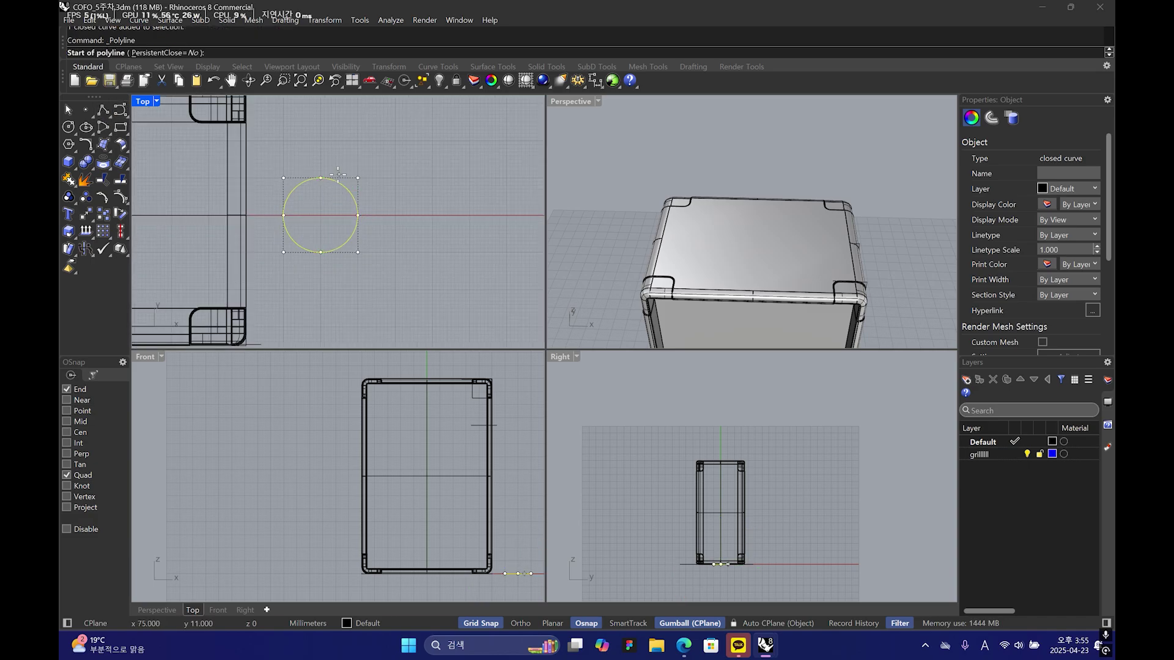
{"action": "left_click", "coordinate": [320, 177]}
{"action": "left_click", "coordinate": [321, 263]}
{"action": "key", "text": "Return"}
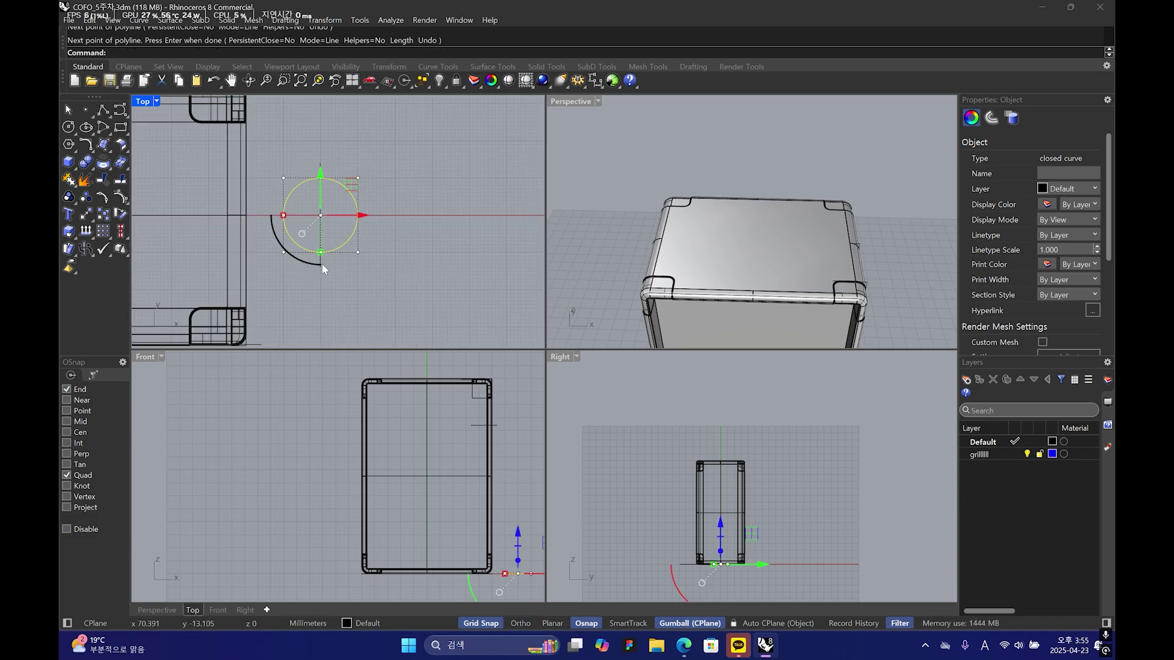
- Trim away the circle's right half and the vertical cutting line, leaving only the left semicircle
{"action": "scroll", "coordinate": [322, 263], "scroll_direction": "up", "scroll_amount": 3}
{"action": "left_click", "coordinate": [104, 181]}
{"action": "left_click", "coordinate": [344, 231]}
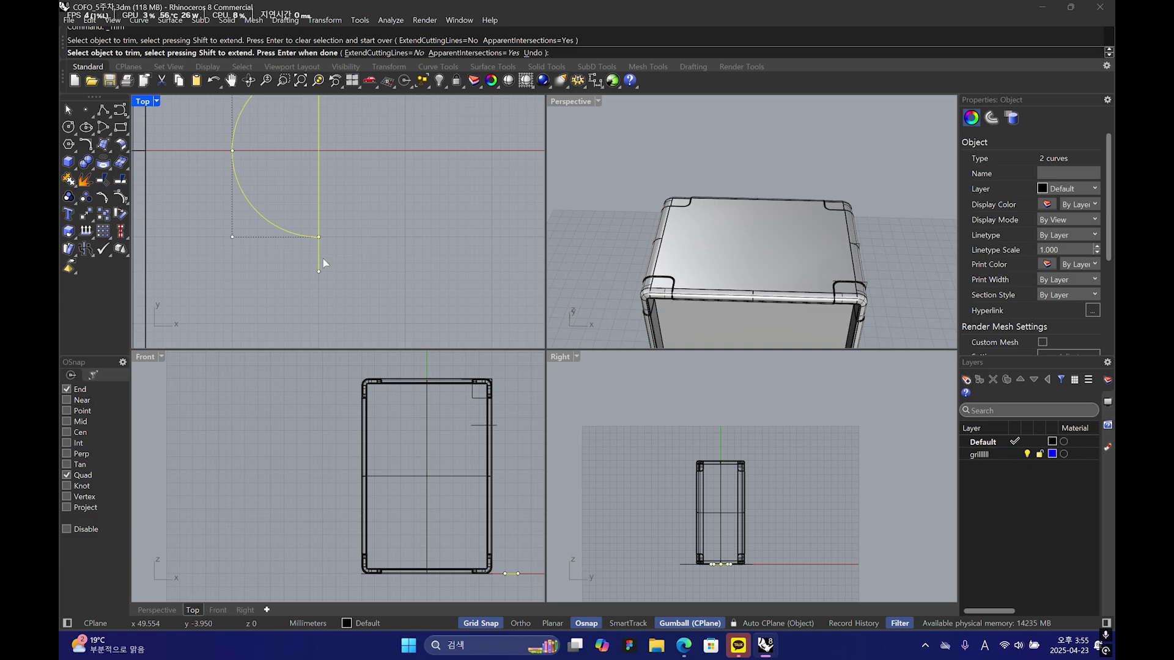
{"action": "left_click", "coordinate": [335, 156]}
{"action": "scroll", "coordinate": [360, 200], "scroll_direction": "down", "scroll_amount": 2}
{"action": "key", "text": "Return"}
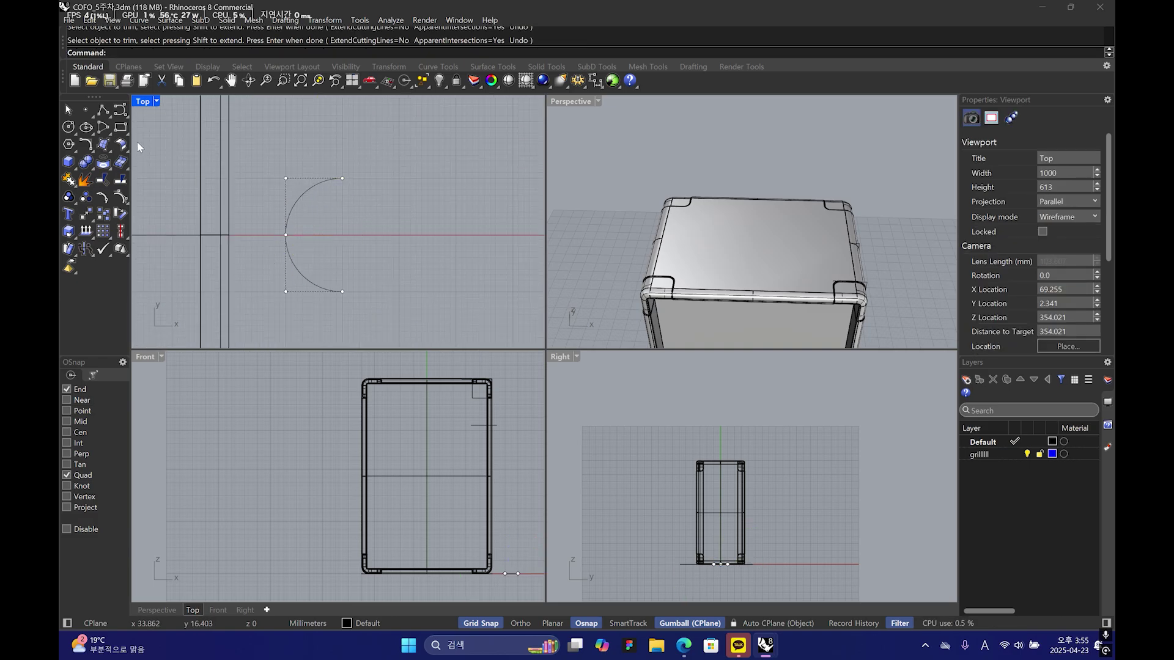
- Draw a 20 mm horizontal line from the semicircle's upper end, extending away from the cabinet
{"action": "left_click", "coordinate": [104, 111]}
{"action": "left_click", "coordinate": [347, 178]}
{"action": "scroll", "coordinate": [350, 205], "scroll_direction": "down", "scroll_amount": 2}
{"action": "key", "text": "F8"}
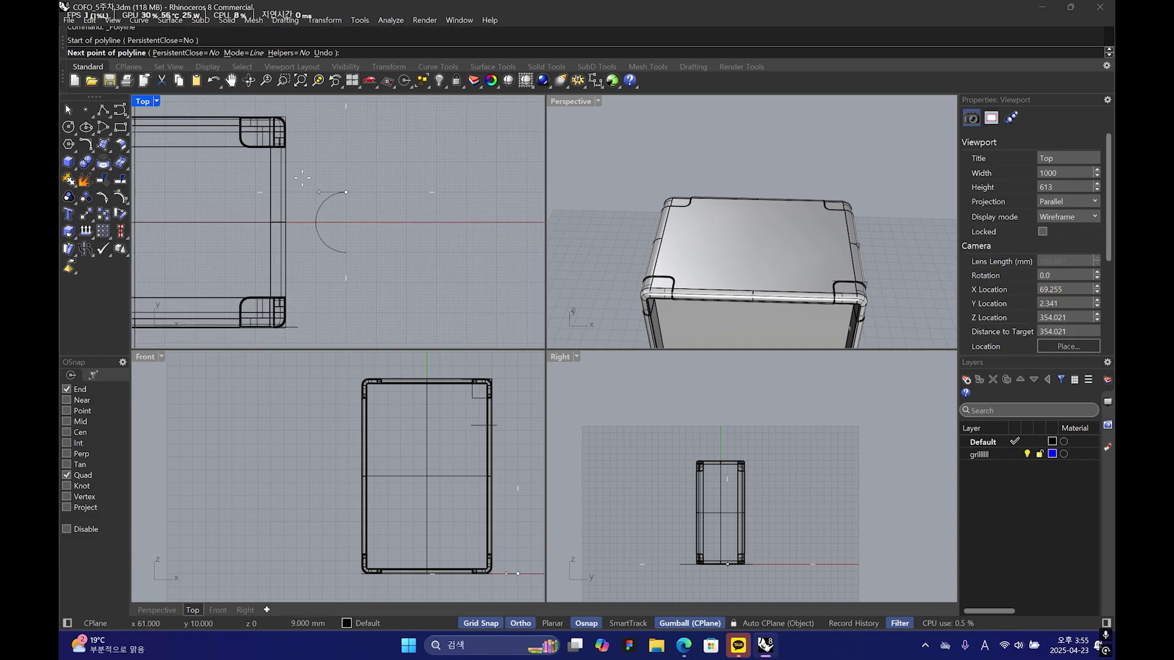
{"action": "key", "text": "F8"}
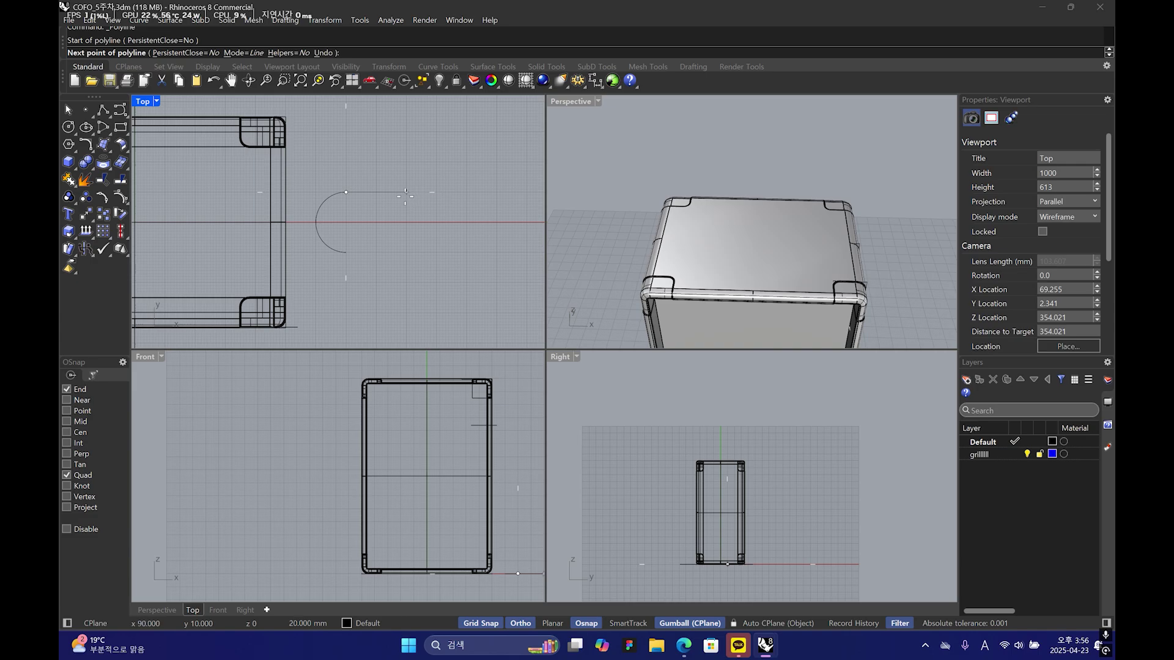
{"action": "key", "text": "F8"}
{"action": "type", "text": "20"}
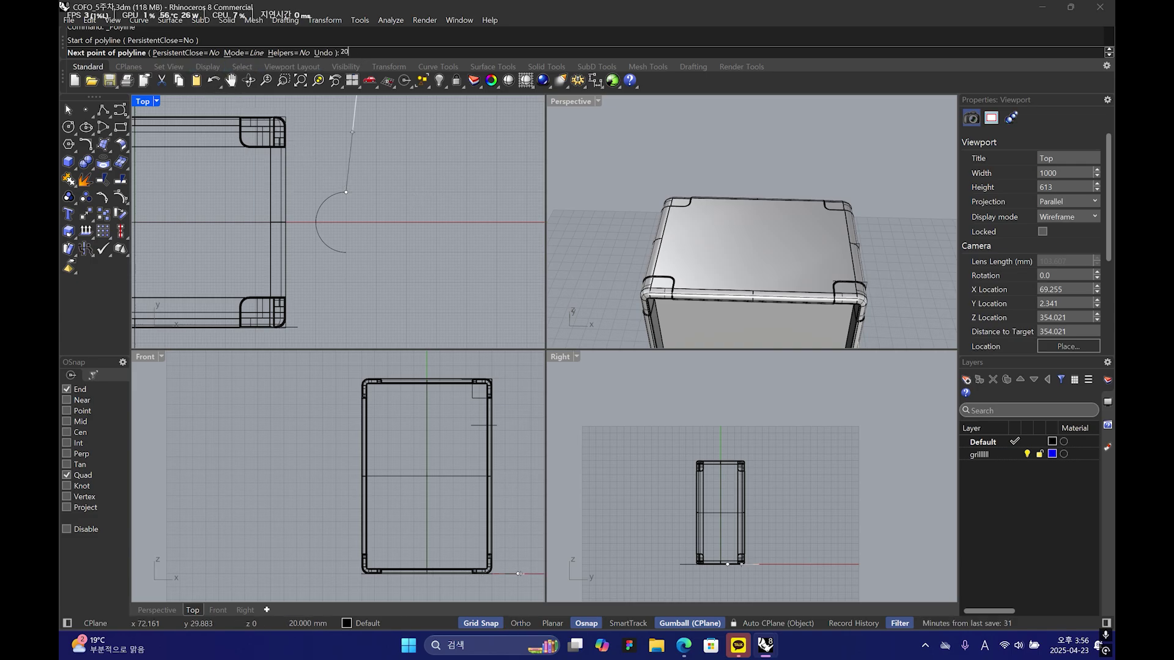
{"action": "key", "text": "Return"}
{"action": "key", "text": "F8"}
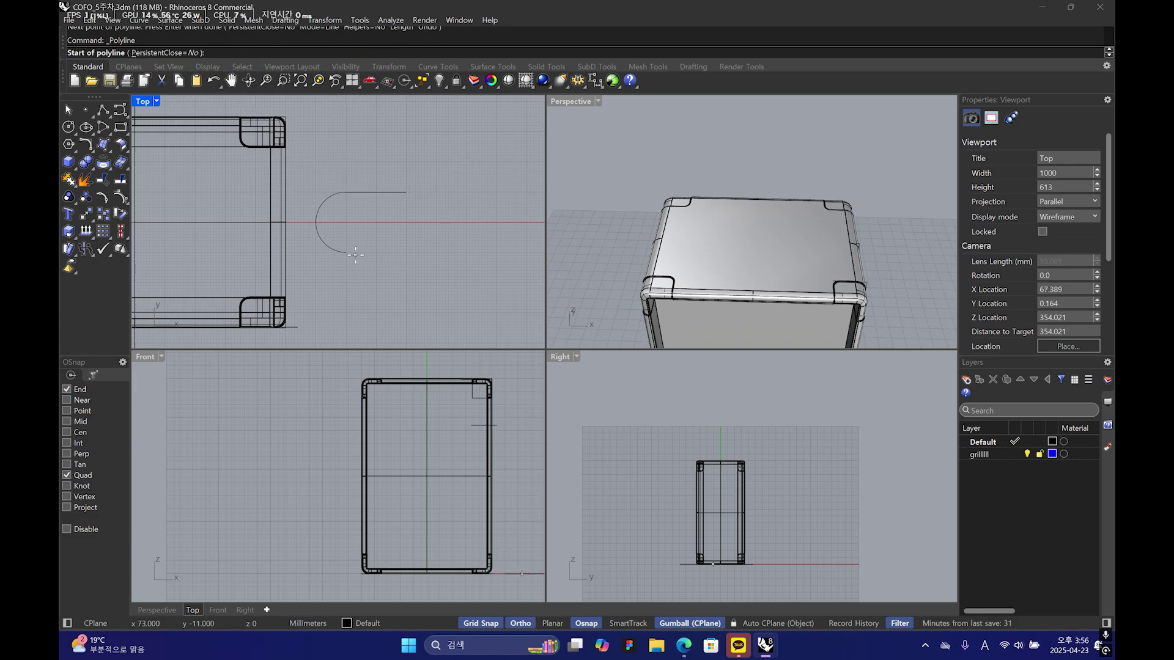
- Draw a horizontal line from the semicircle's lower end, matching the length of the upper line
{"action": "key", "text": "Return"}
{"action": "left_click", "coordinate": [405, 243], "text": "shift"}
{"action": "key", "text": "Return"}
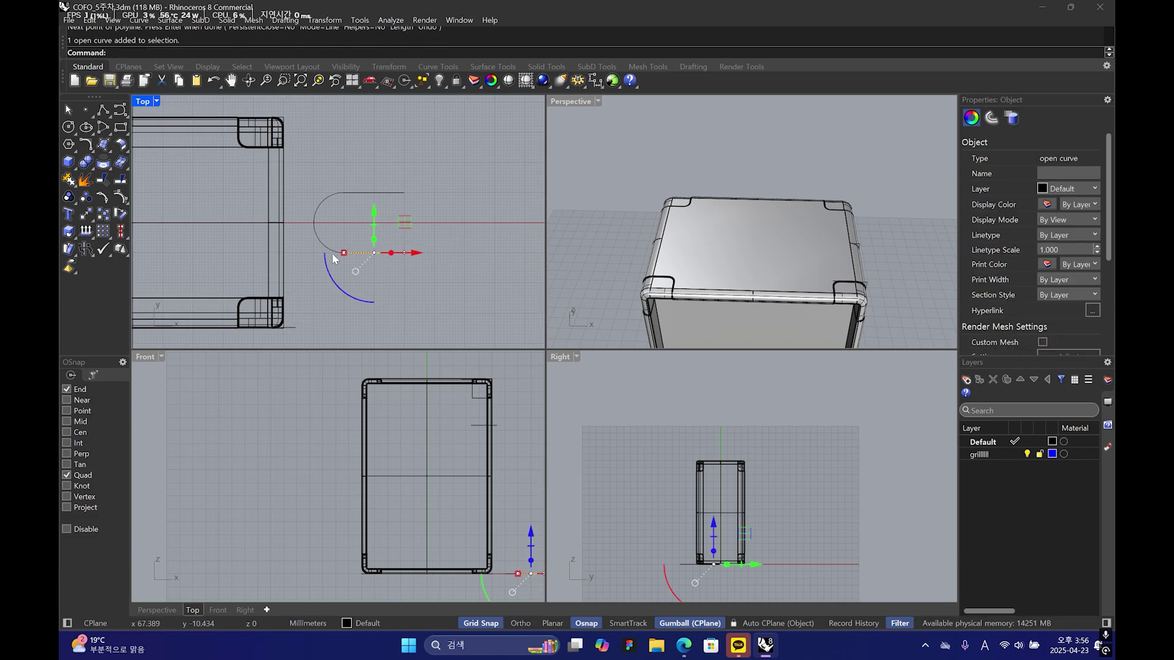
- Join the semicircle and its two horizontal lines into one open curve
{"action": "left_click", "coordinate": [349, 193], "text": "shift"}
{"action": "scroll", "coordinate": [340, 192], "scroll_direction": "up", "scroll_amount": 8}
{"action": "left_click", "coordinate": [340, 192], "text": "shift"}
{"action": "scroll", "coordinate": [372, 211], "scroll_direction": "up", "scroll_amount": 4}
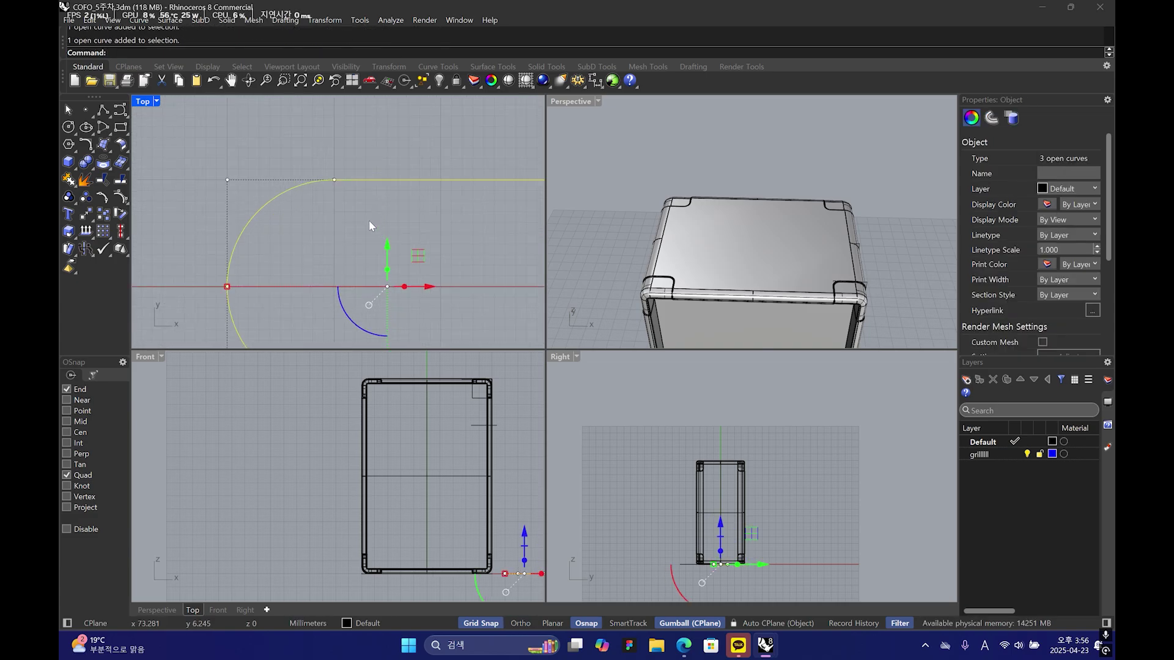
{"action": "key", "text": "ctrl+j"}
- Mirror the joined U-shaped curve about a vertical axis through its open ends to form the other half of the slot
{"action": "scroll", "coordinate": [399, 245], "scroll_direction": "down", "scroll_amount": 8}
{"action": "right_click_drag", "start_coordinate": [400, 245], "coordinate": [361, 202]}
{"action": "type", "text": "mirror"}
{"action": "key", "text": "Return"}
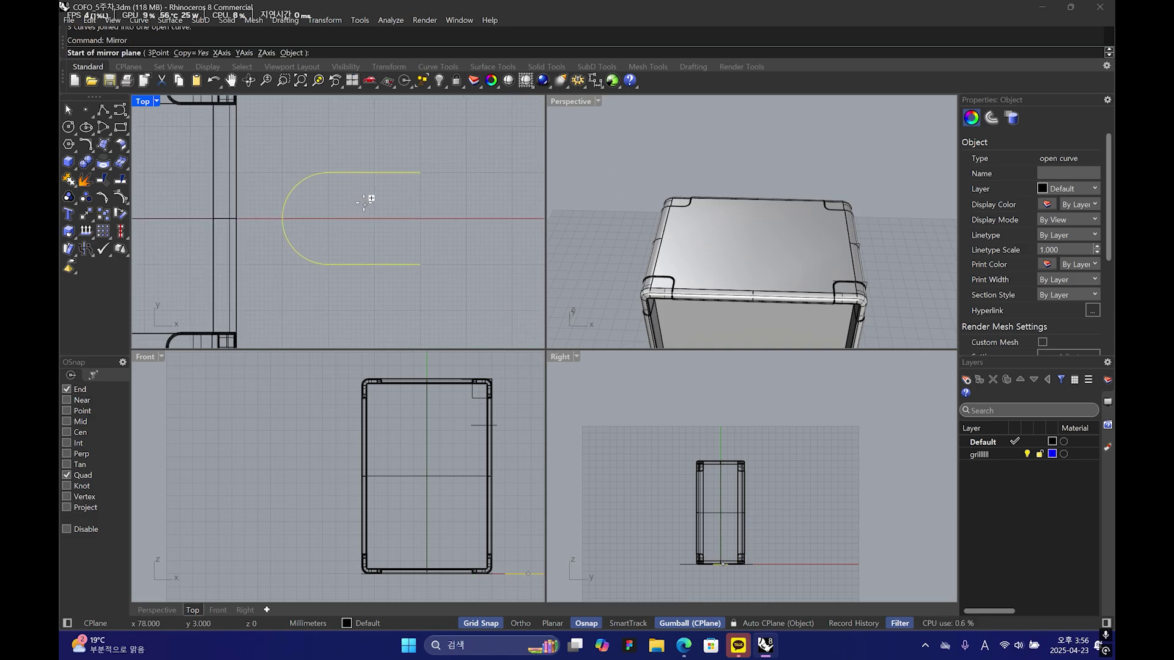
{"action": "left_click", "coordinate": [419, 168]}
{"action": "left_click", "coordinate": [419, 150]}
{"action": "scroll", "coordinate": [437, 171], "scroll_direction": "down", "scroll_amount": 5}
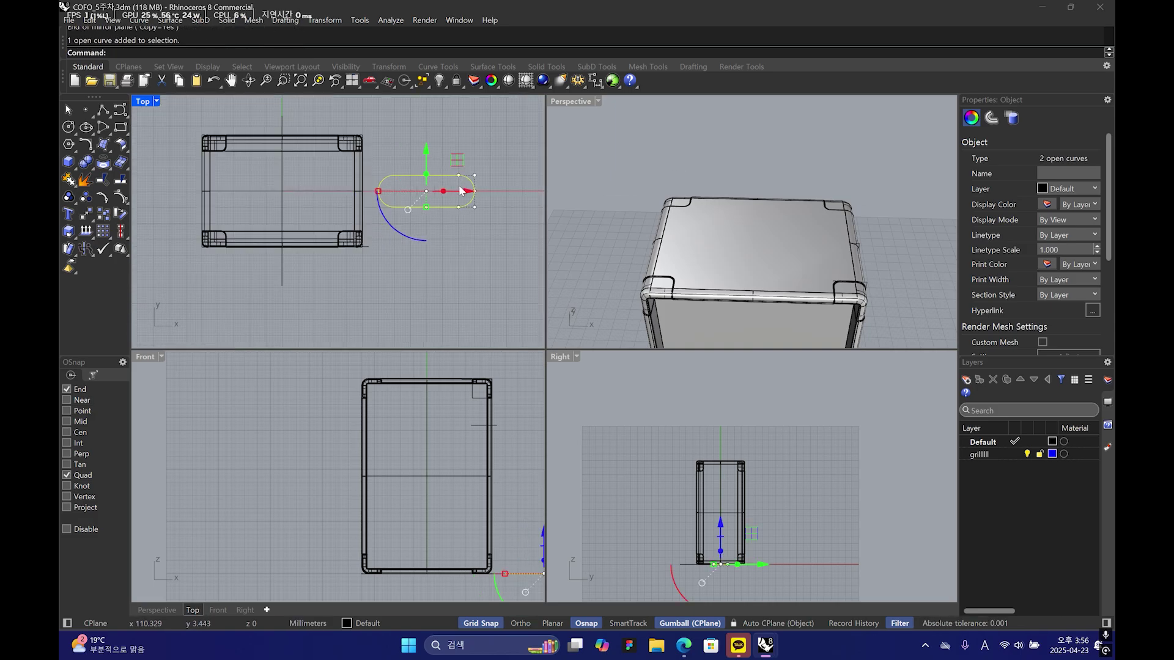
- Join the two halves into a closed slot outline and move it to the cabinet's centre in plan
{"action": "left_click_drag", "start_coordinate": [466, 192], "coordinate": [319, 207]}
{"action": "scroll", "coordinate": [296, 201], "scroll_direction": "up", "scroll_amount": 3}
{"action": "scroll", "coordinate": [403, 220], "scroll_direction": "down", "scroll_amount": 4}
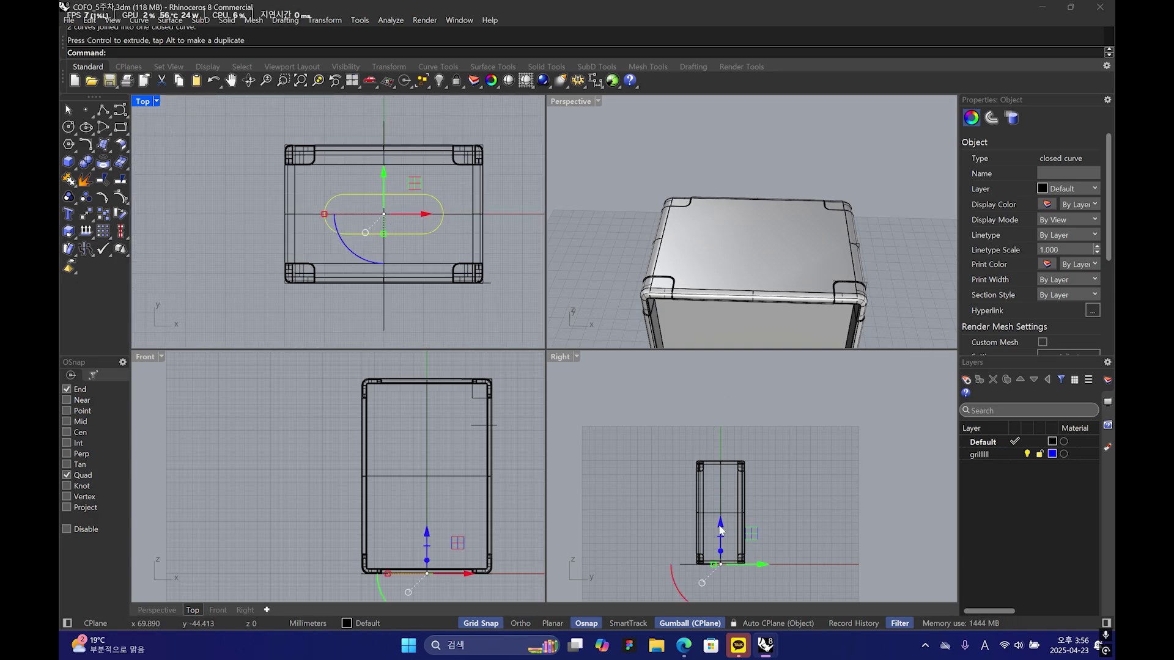
{"action": "right_click_drag", "start_coordinate": [720, 529], "coordinate": [723, 543]}
{"action": "scroll", "coordinate": [720, 530], "scroll_direction": "down", "scroll_amount": 2}
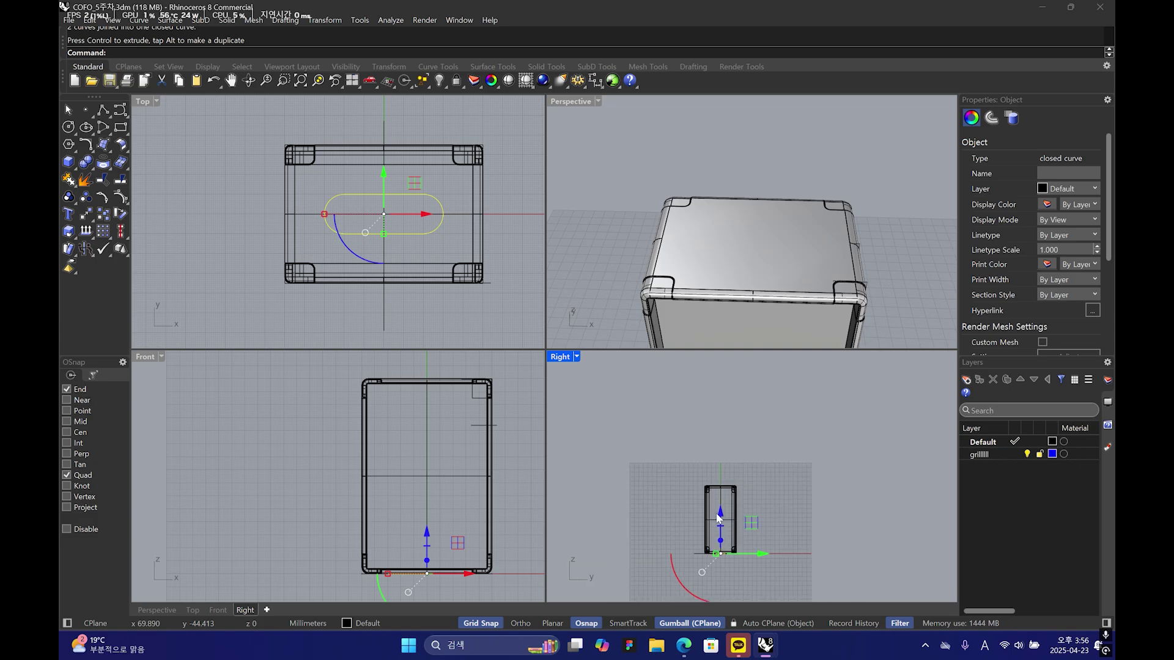
- Move the closed slot outline up 150 mm to the level of the cabinet's top face
{"action": "scroll", "coordinate": [723, 549], "scroll_direction": "up", "scroll_amount": 3}
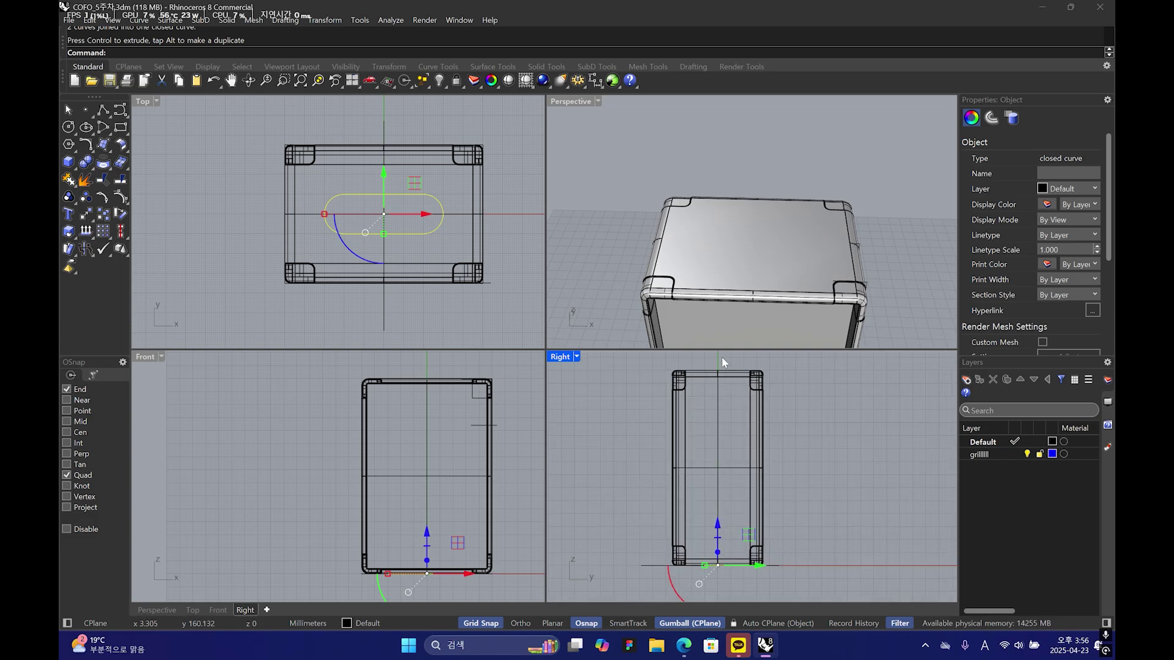
{"action": "right_click_drag", "start_coordinate": [765, 335], "coordinate": [727, 333]}
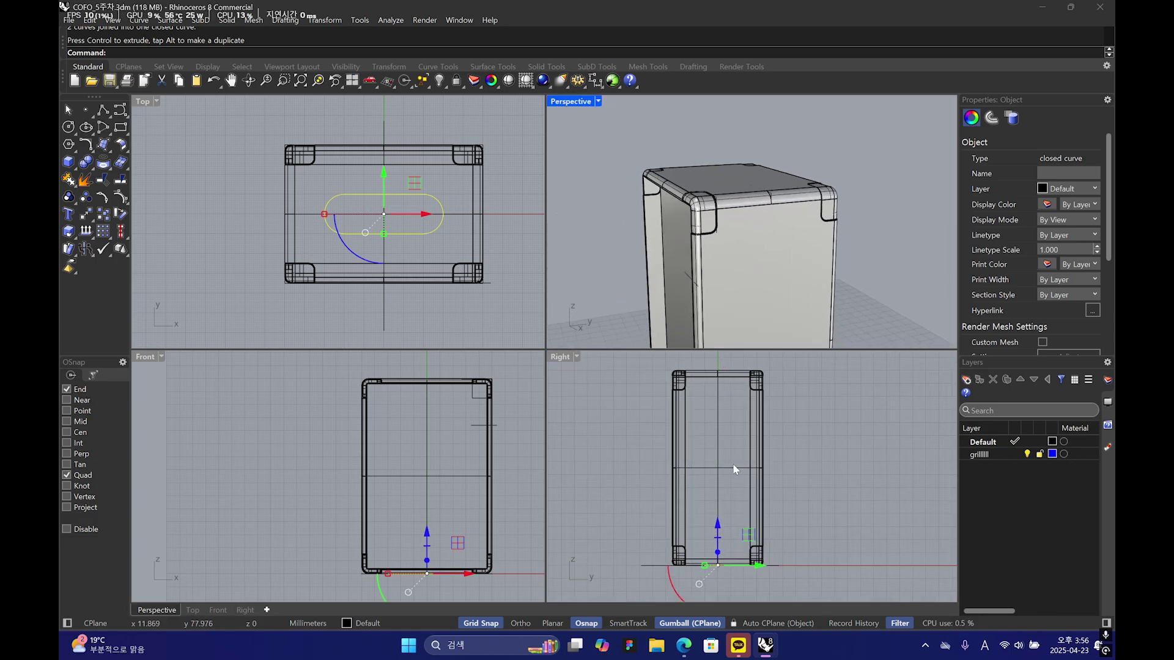
{"action": "left_click_drag", "start_coordinate": [720, 531], "coordinate": [720, 533]}
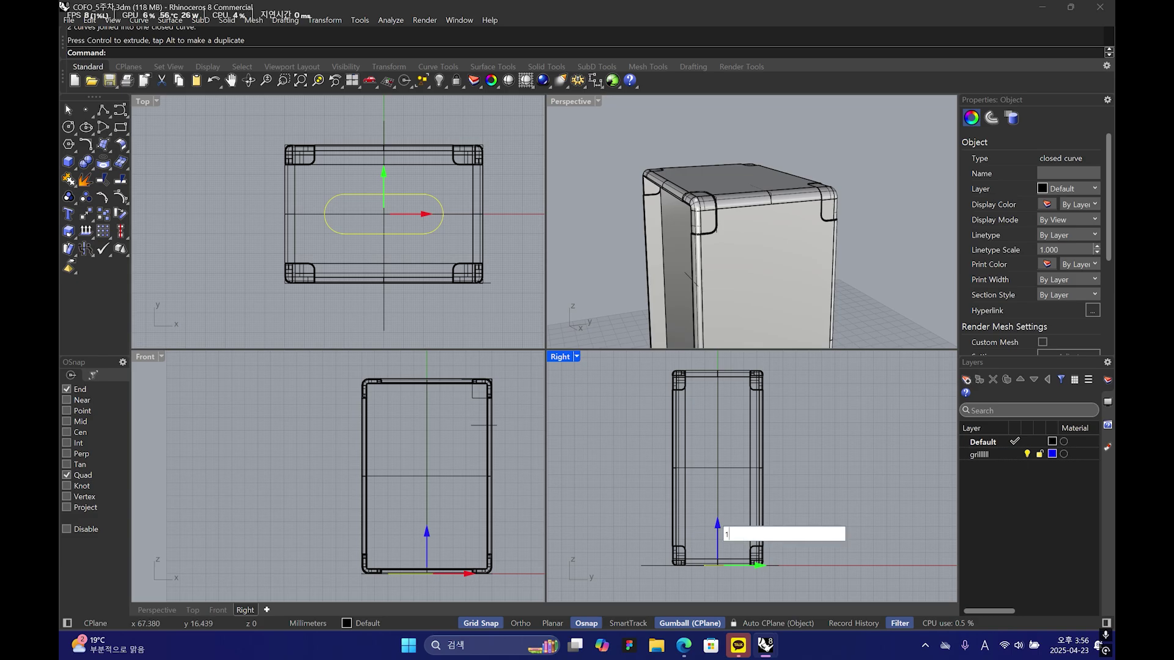
{"action": "type", "text": "300"}
{"action": "key", "text": "Return"}
{"action": "left_click", "coordinate": [852, 113]}
- Extract the cabinet's top surface from the closed polysurface as a separate surface
{"action": "scroll", "coordinate": [852, 113], "scroll_direction": "up", "scroll_amount": 5}
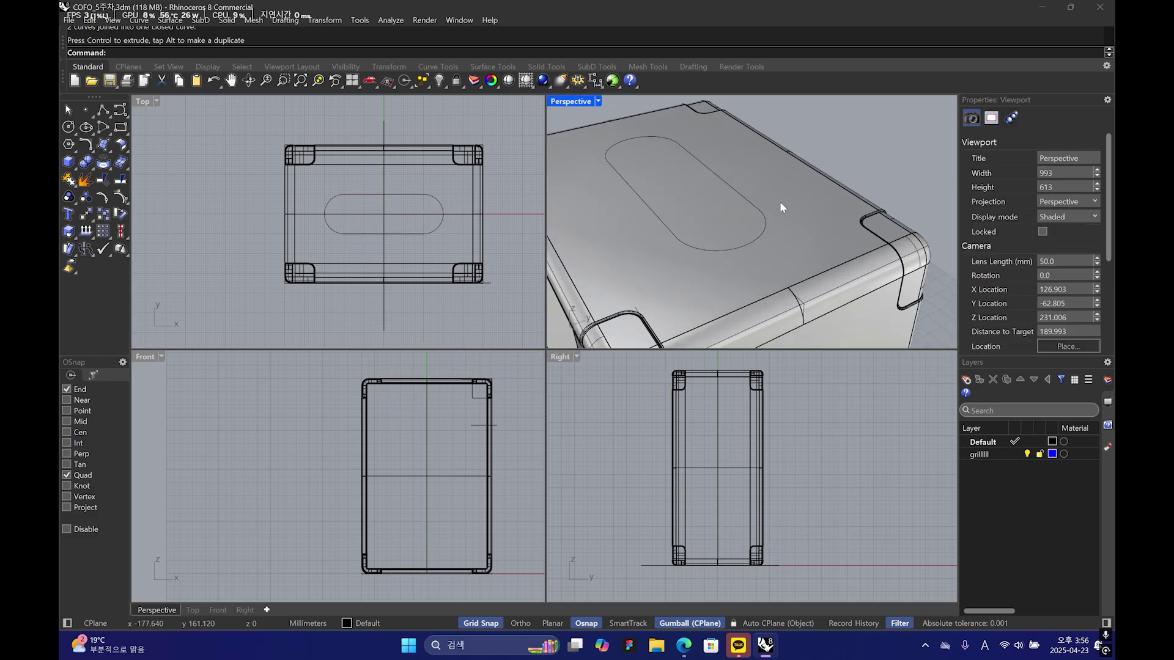
{"action": "right_click_drag", "start_coordinate": [779, 200], "coordinate": [827, 204]}
{"action": "left_click", "coordinate": [813, 208]}
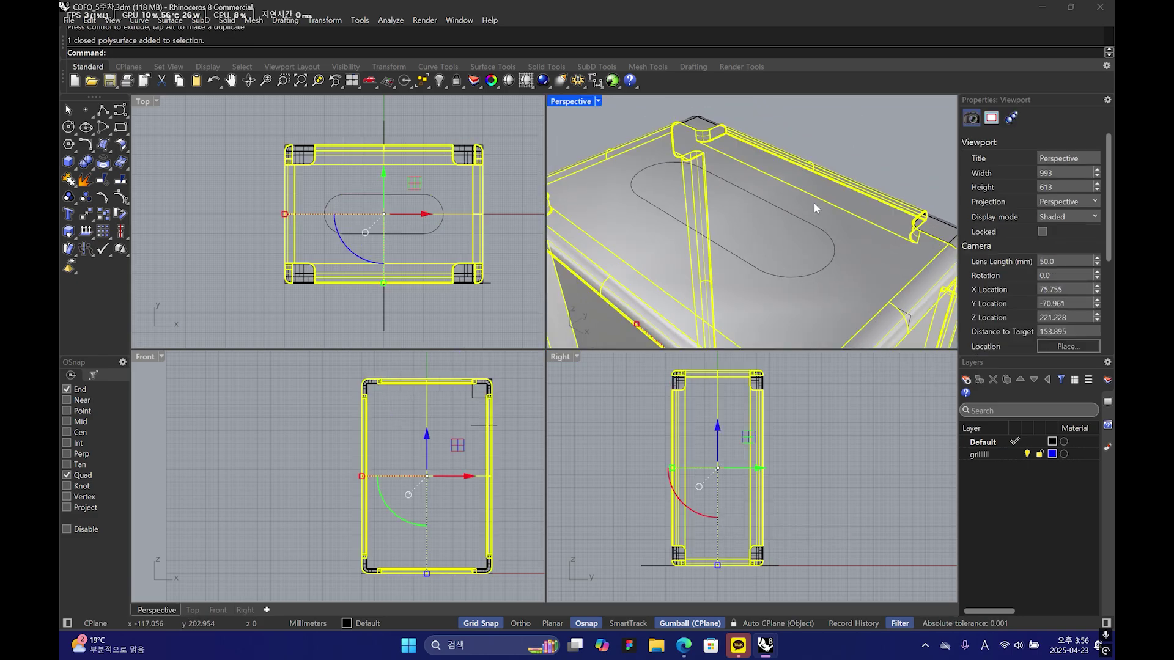
{"action": "left_click", "coordinate": [616, 130]}
{"action": "left_click", "coordinate": [91, 150]}
{"action": "left_click", "coordinate": [91, 167]}
{"action": "left_click", "coordinate": [142, 186]}
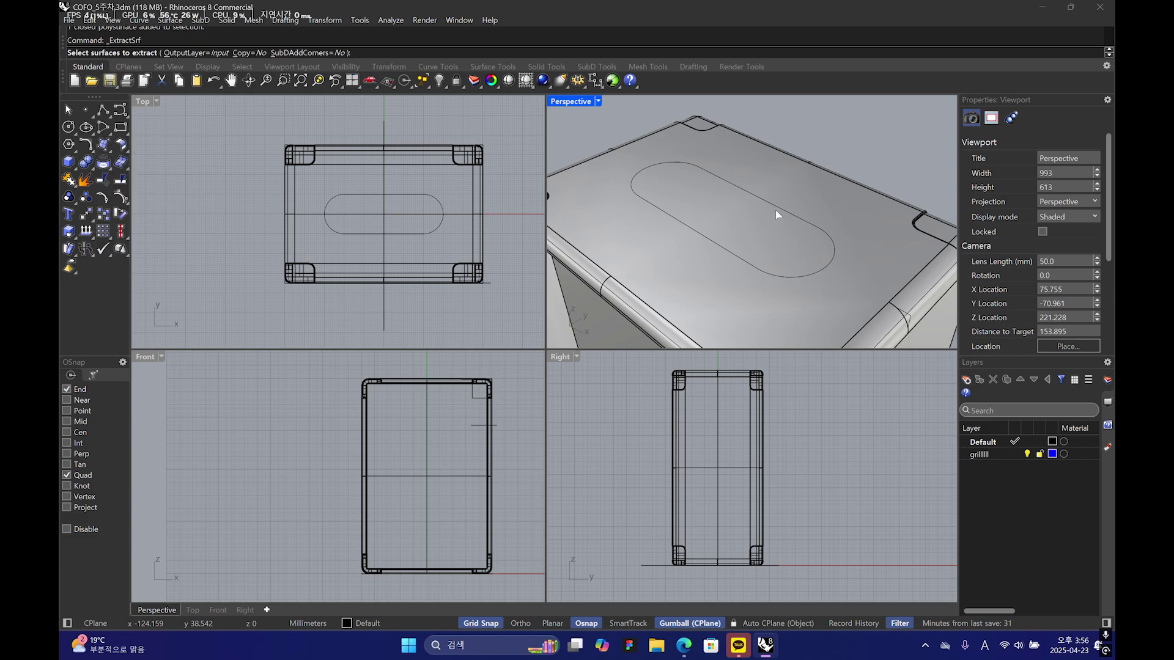
{"action": "right_click_drag", "start_coordinate": [777, 215], "coordinate": [703, 172]}
{"action": "scroll", "coordinate": [736, 231], "scroll_direction": "down", "scroll_amount": 4}
{"action": "left_click", "coordinate": [723, 228]}
{"action": "right_click_drag", "start_coordinate": [703, 171], "coordinate": [825, 214], "text": "shift"}
{"action": "key", "text": "Return"}
{"action": "key", "text": "Delete"}
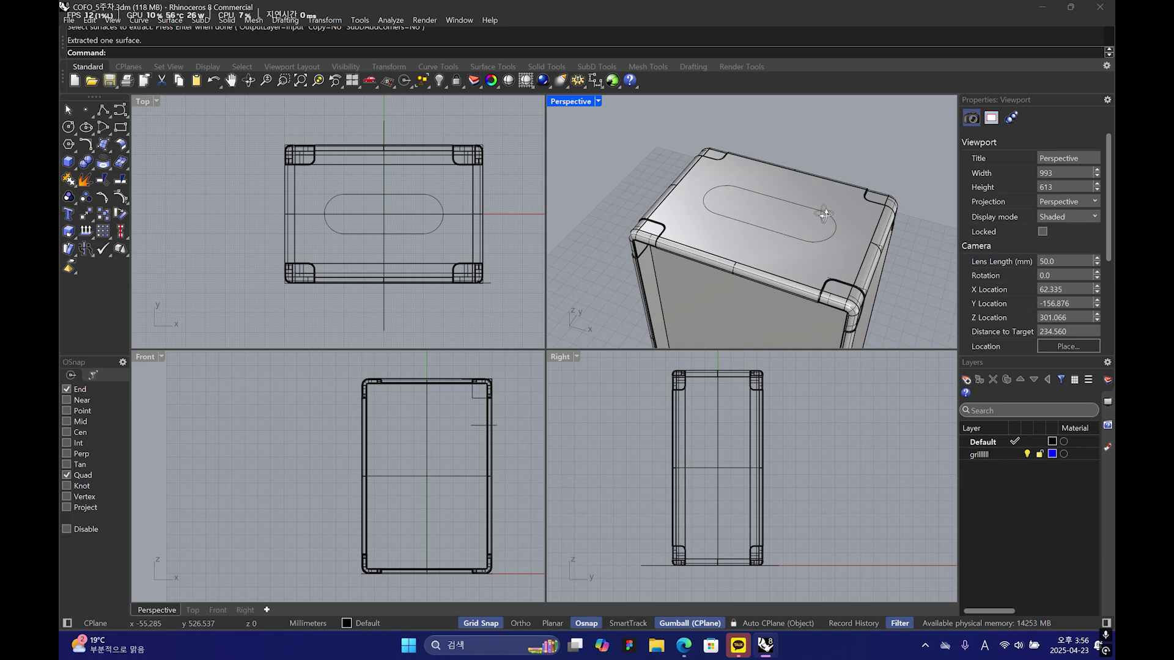
- Split the extracted top surface with the slot outline and cut away the slot-shaped inner piece
{"action": "left_click", "coordinate": [825, 214]}
{"action": "left_click", "coordinate": [123, 178]}
{"action": "left_click", "coordinate": [412, 194]}
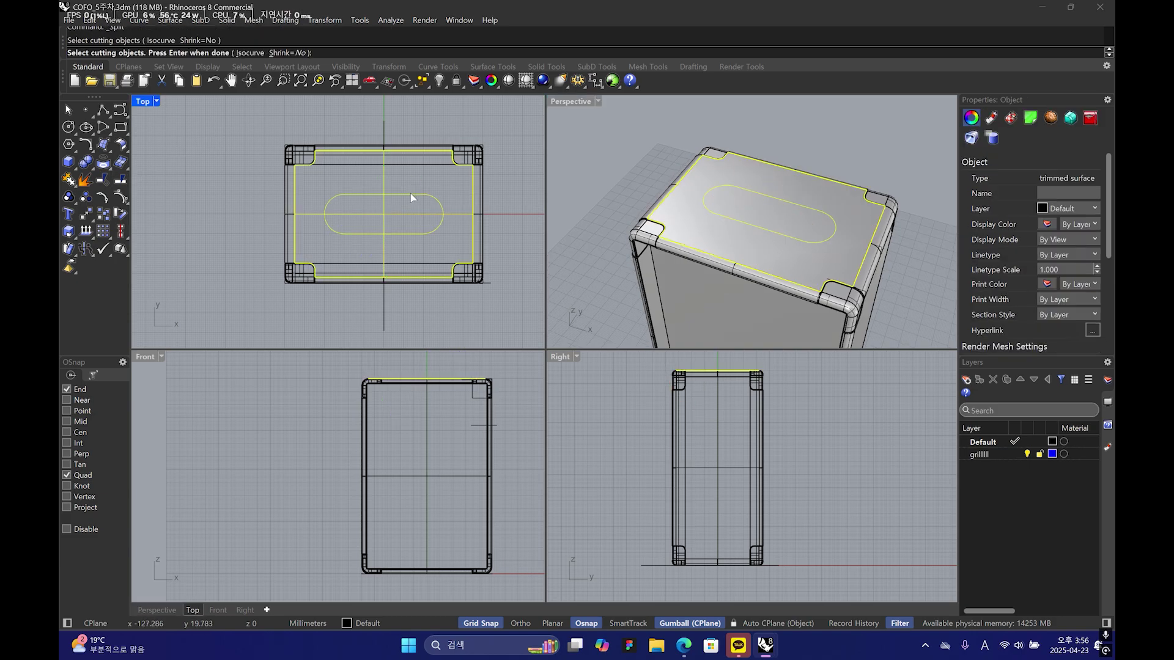
{"action": "key", "text": "Return"}
{"action": "left_click", "coordinate": [857, 138]}
{"action": "left_click", "coordinate": [810, 212]}
{"action": "key", "text": "ctrl+x"}
- Offset the edge curve of the slot opening inward by 1 mm
{"action": "right_click_drag", "start_coordinate": [874, 206], "coordinate": [740, 230]}
{"action": "left_click", "coordinate": [739, 229]}
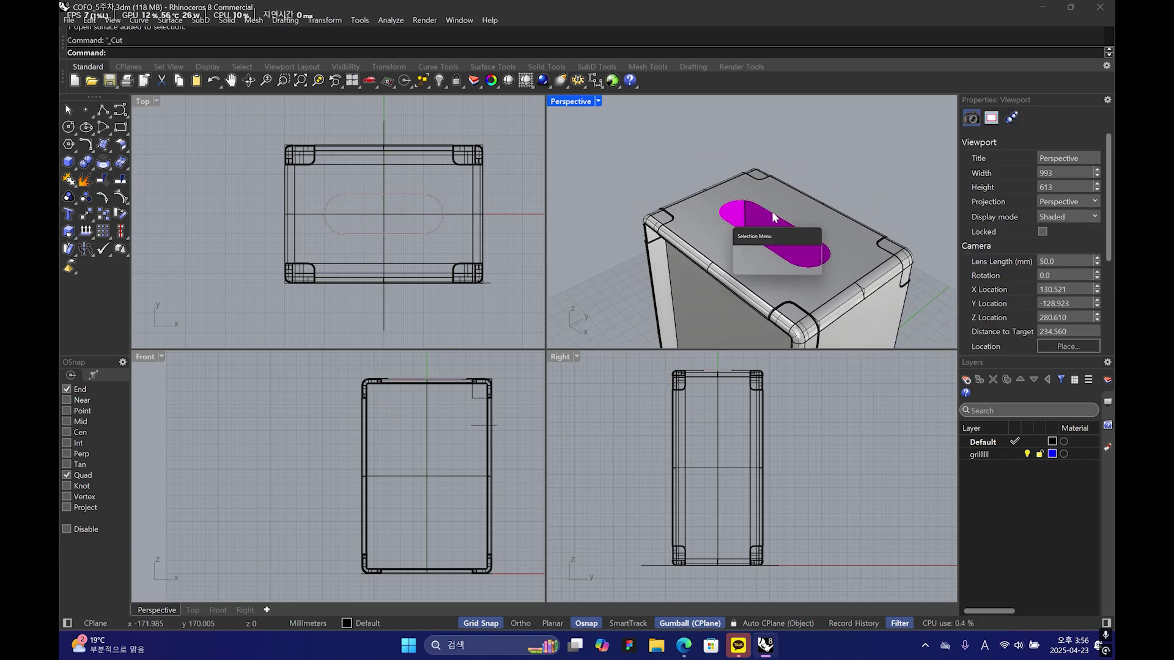
{"action": "left_click", "coordinate": [802, 257]}
{"action": "type", "text": "offset"}
{"action": "key", "text": "Return"}
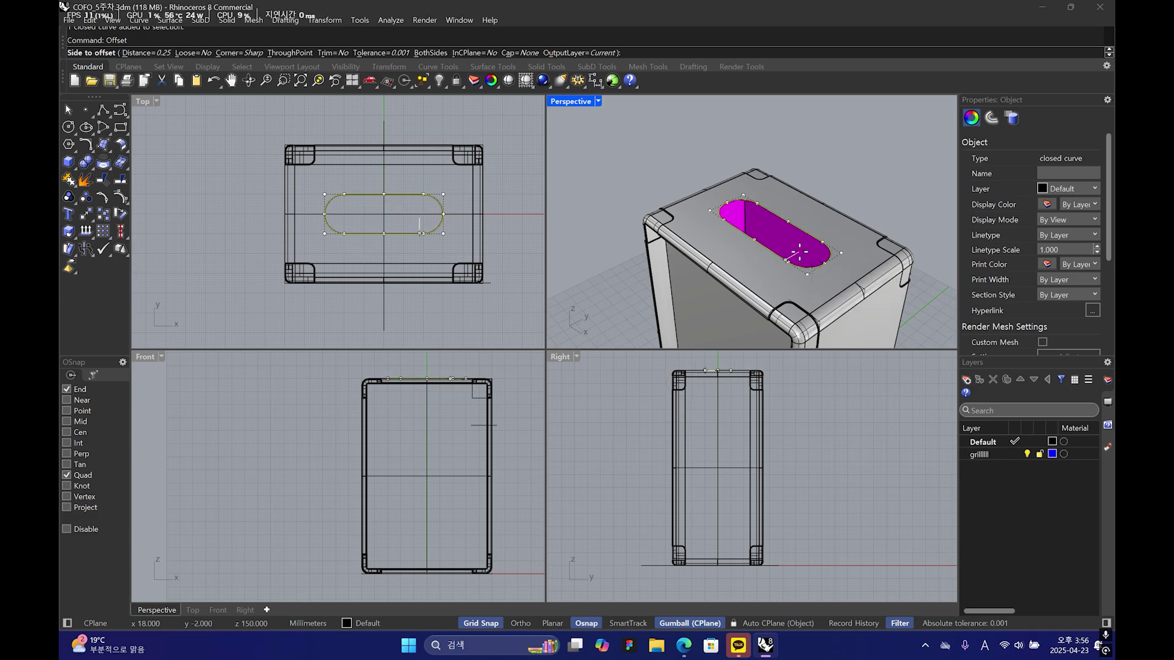
{"action": "left_click", "coordinate": [138, 54]}
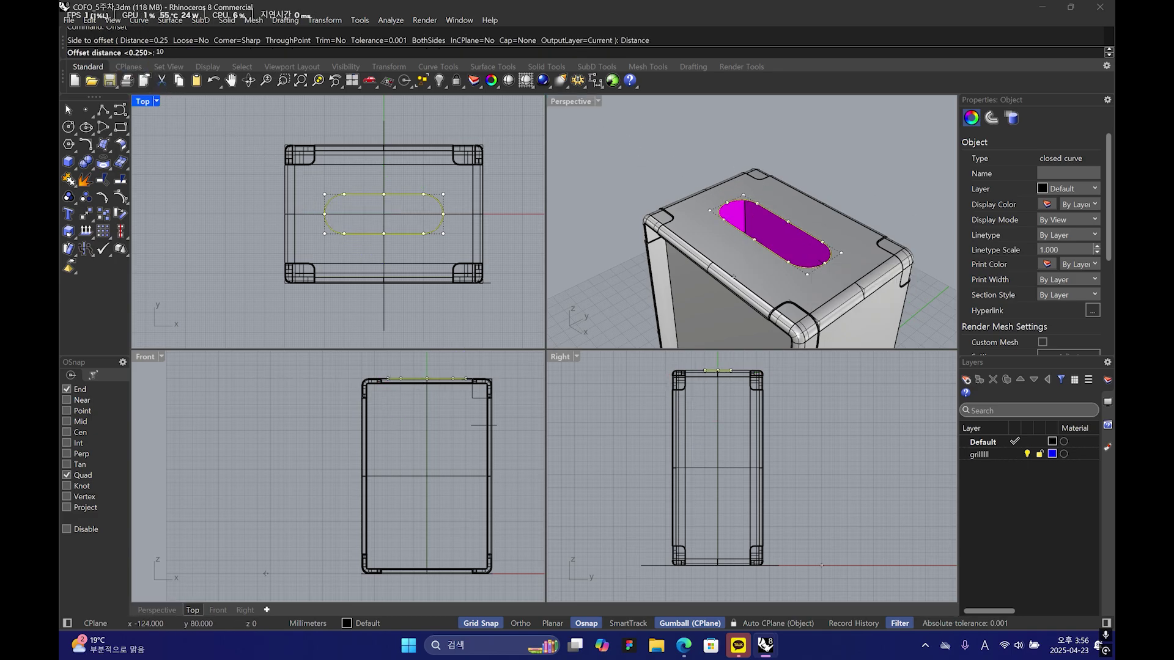
{"action": "type", "text": "1"}
{"action": "key", "text": "Return"}
{"action": "scroll", "coordinate": [354, 214], "scroll_direction": "up", "scroll_amount": 6}
{"action": "left_click", "coordinate": [263, 182]}
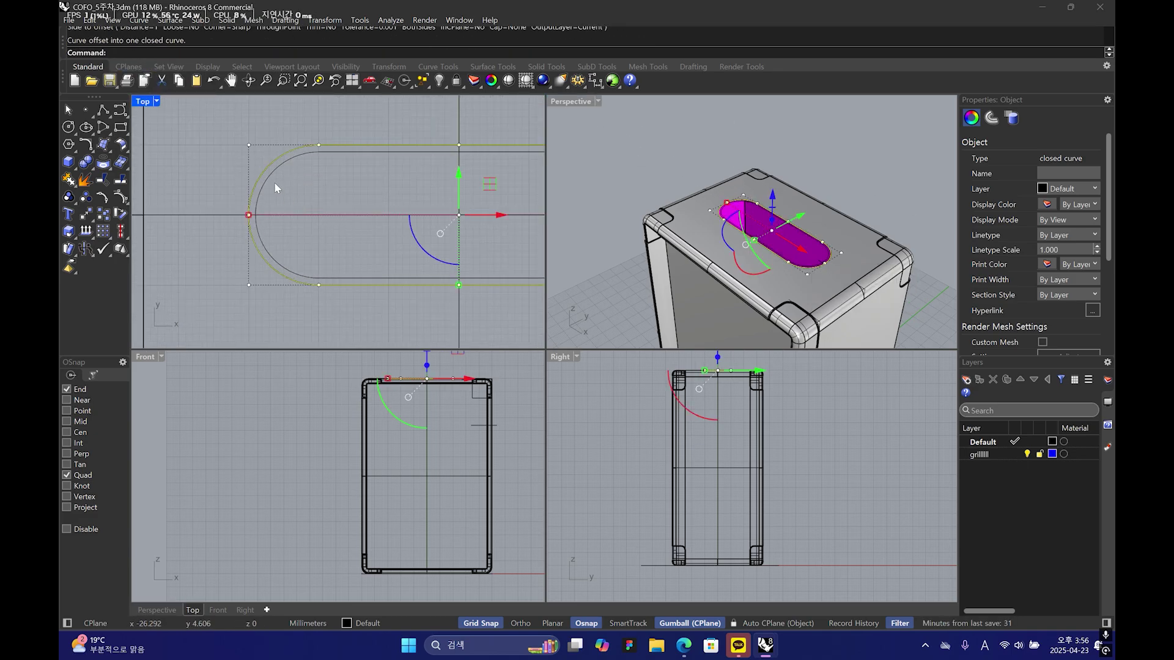
- Try lowering the inner offset slot curve by 5 mm and undo the move
{"action": "scroll", "coordinate": [721, 214], "scroll_direction": "up", "scroll_amount": 5}
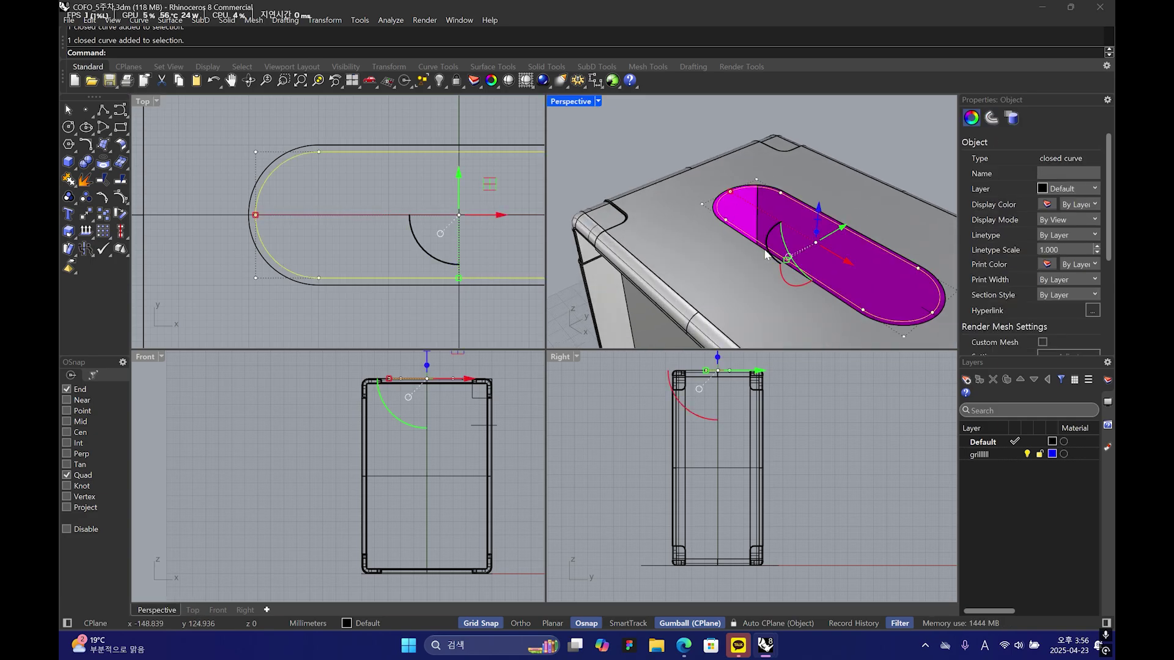
{"action": "scroll", "coordinate": [707, 412], "scroll_direction": "up", "scroll_amount": 5}
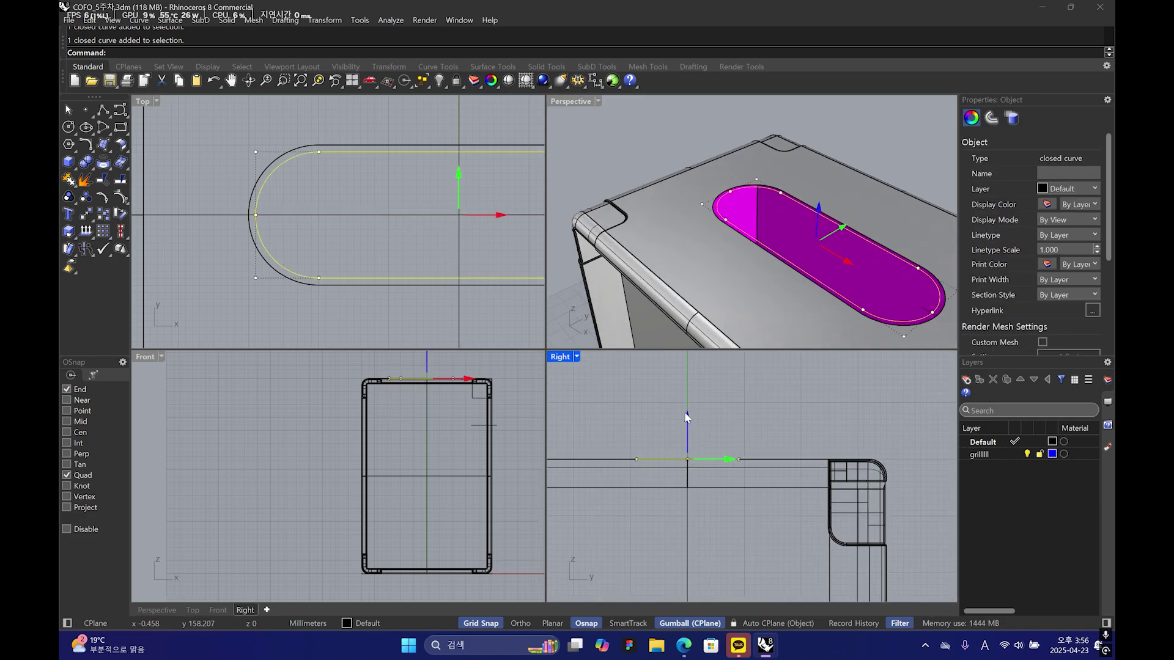
{"action": "left_click", "coordinate": [687, 422]}
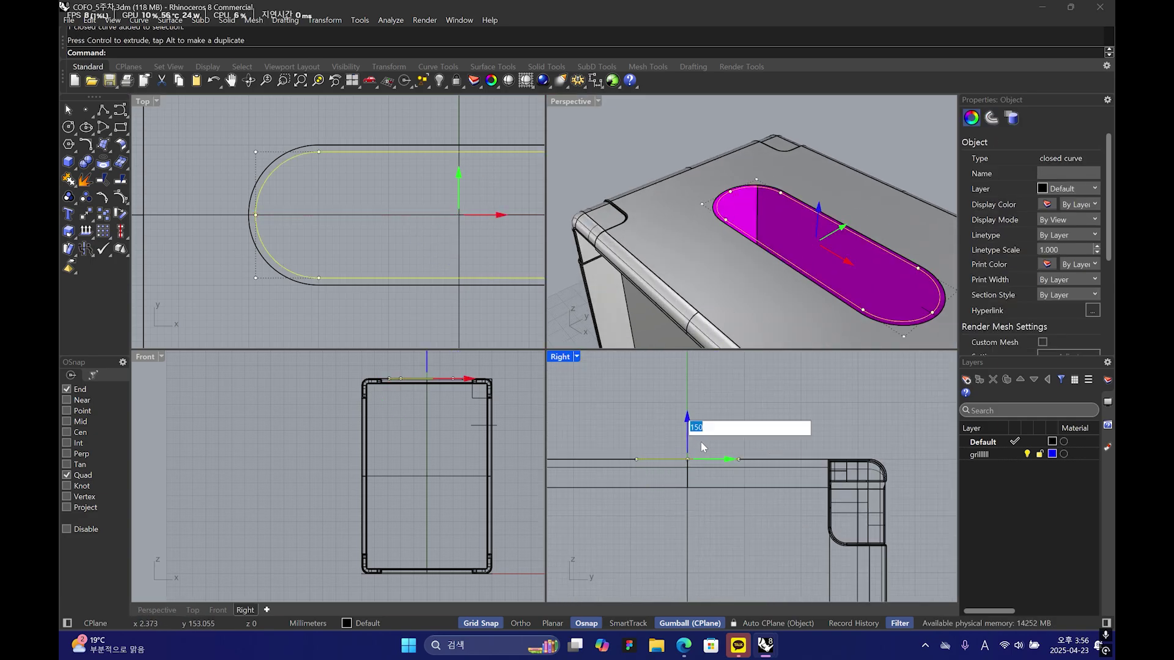
{"action": "type", "text": "-5"}
{"action": "key", "text": "Return"}
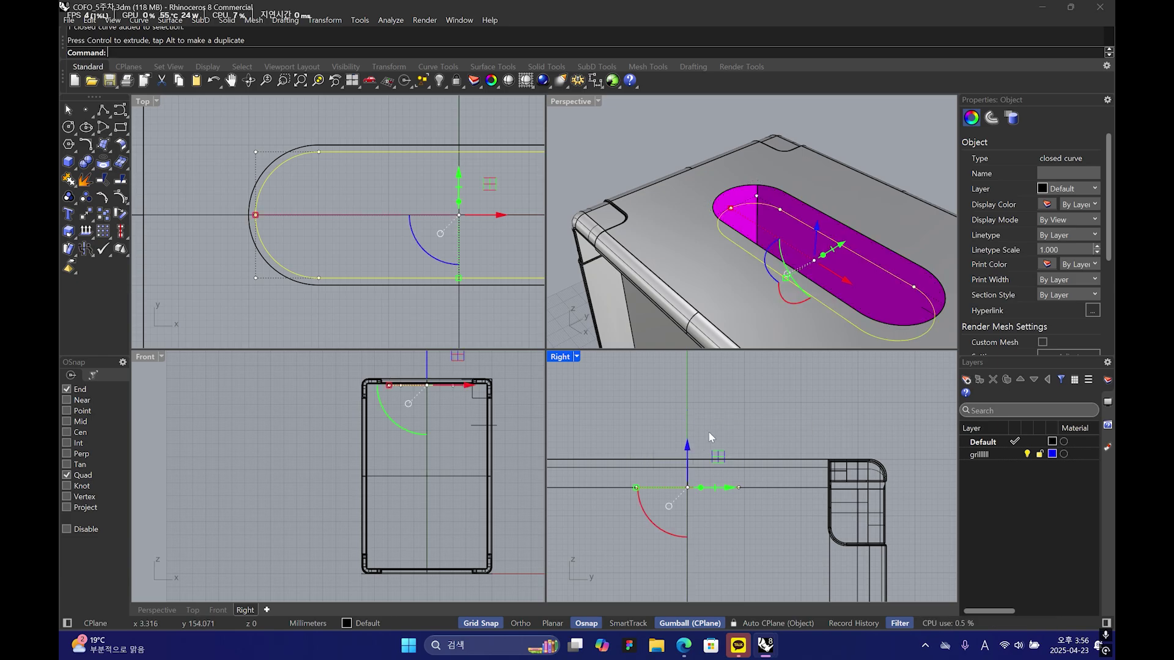
{"action": "right_click_drag", "start_coordinate": [769, 260], "coordinate": [660, 223]}
{"action": "key", "text": "ctrl+z"}
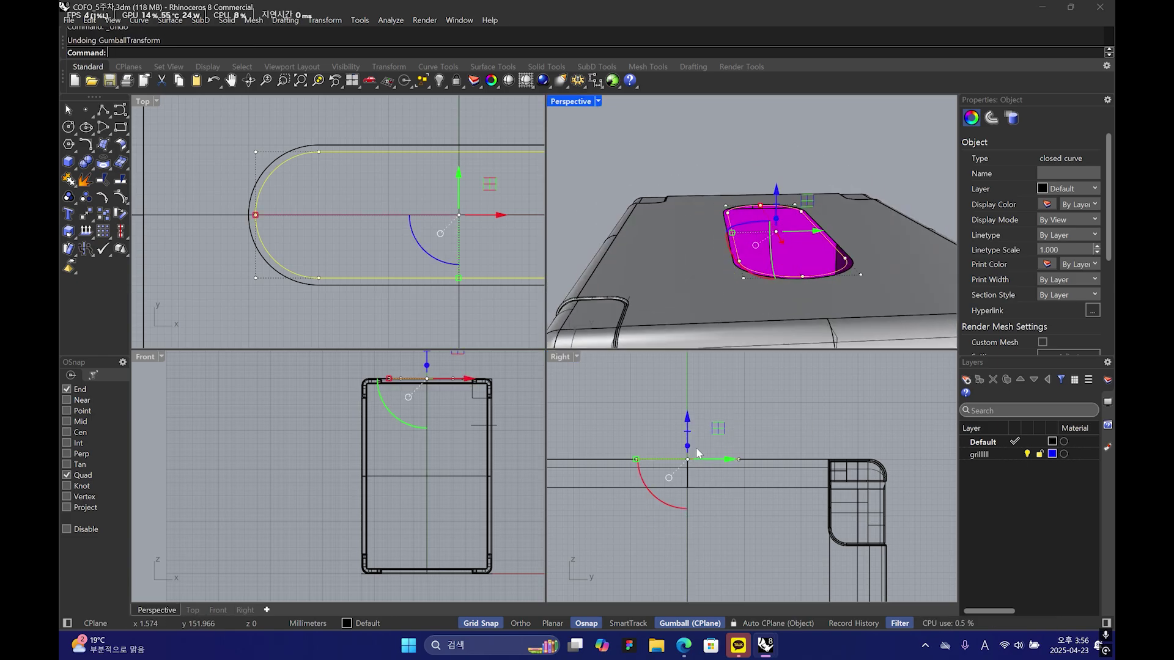
- Try raising the inner offset slot curve by 1 mm and undo the move
{"action": "left_click", "coordinate": [687, 426]}
{"action": "type", "text": "5"}
{"action": "key", "text": "Return"}
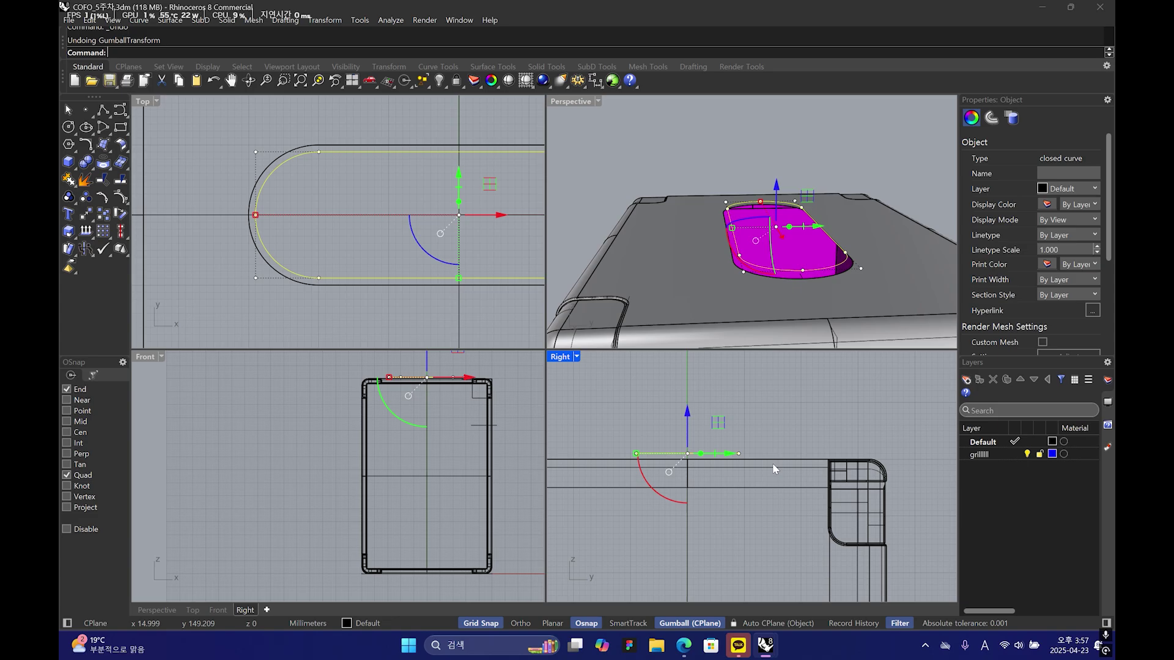
{"action": "key", "text": "ctrl+z"}
- Lower the inner offset slot curve 1 mm below the cabinet's top face
{"action": "left_click", "coordinate": [687, 432]}
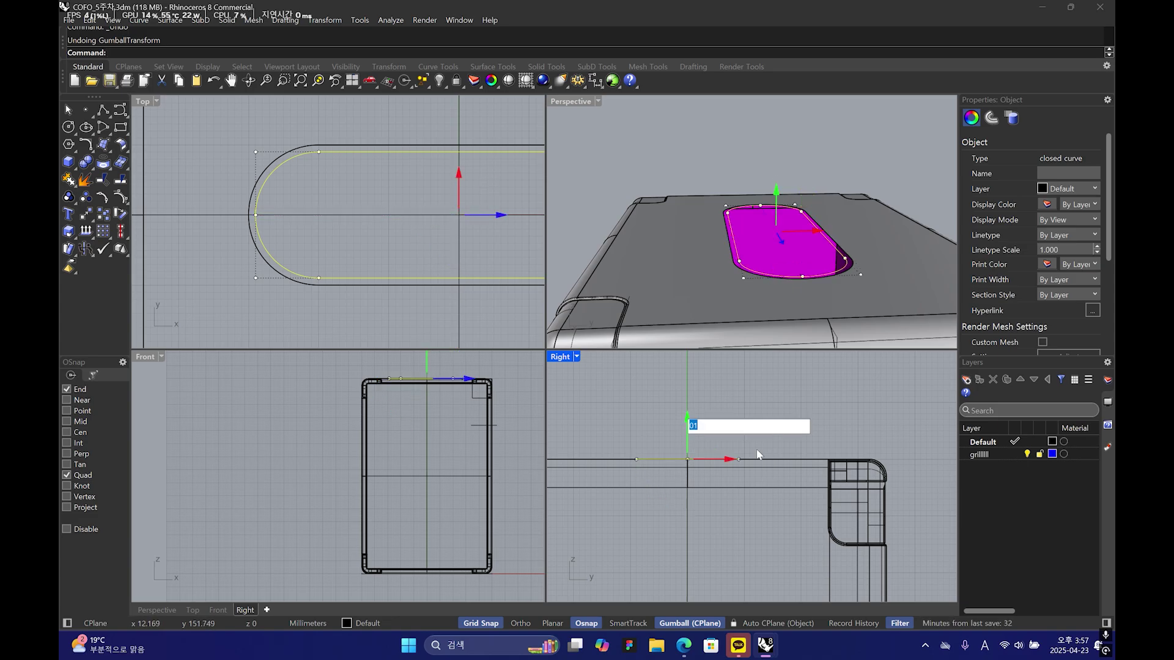
{"action": "type", "text": "-1"}
{"action": "key", "text": "Return"}
{"action": "left_click", "coordinate": [839, 149]}
{"action": "right_click_drag", "start_coordinate": [838, 148], "coordinate": [791, 365]}
{"action": "left_click", "coordinate": [833, 219]}
- Switch to the finished reference speaker file, examine the top control recess and its panel, and return to the working file
{"action": "left_click", "coordinate": [765, 645]}
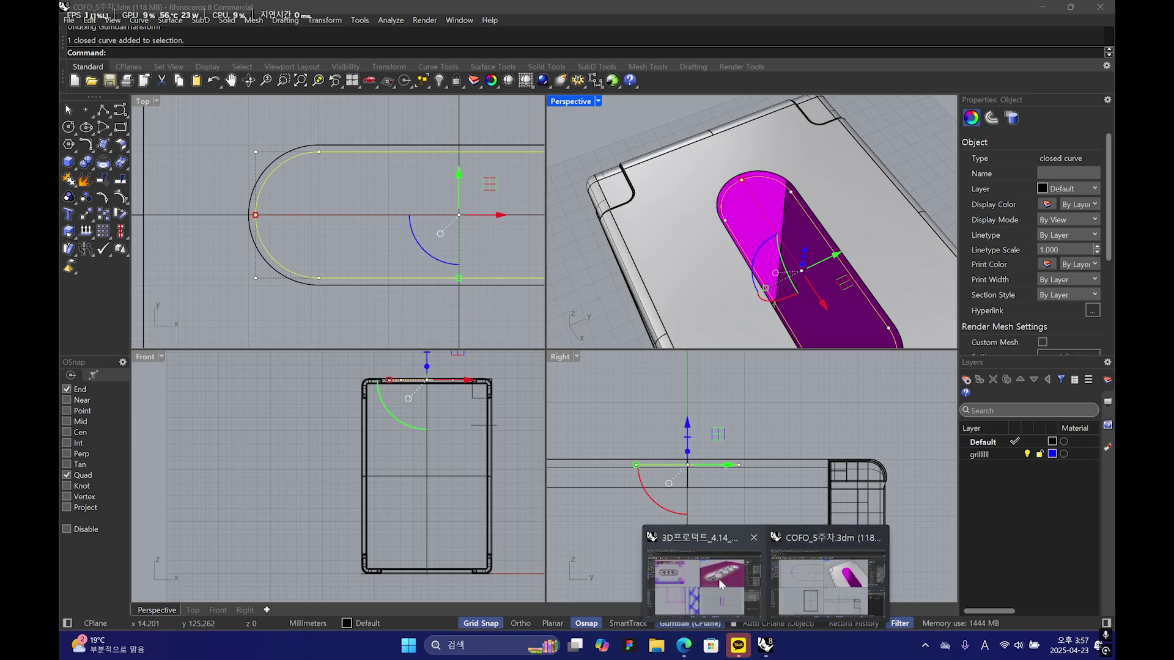
{"action": "left_click", "coordinate": [717, 578]}
{"action": "right_click_drag", "start_coordinate": [686, 225], "coordinate": [721, 249]}
{"action": "left_click", "coordinate": [764, 273]}
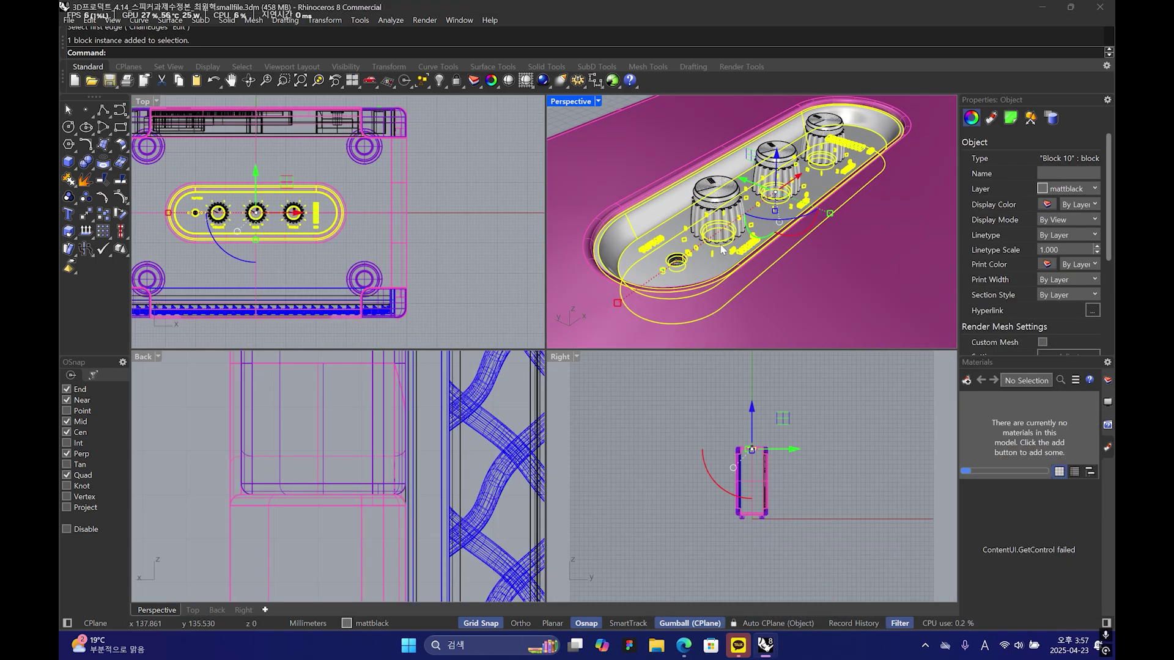
{"action": "middle_click", "coordinate": [656, 231]}
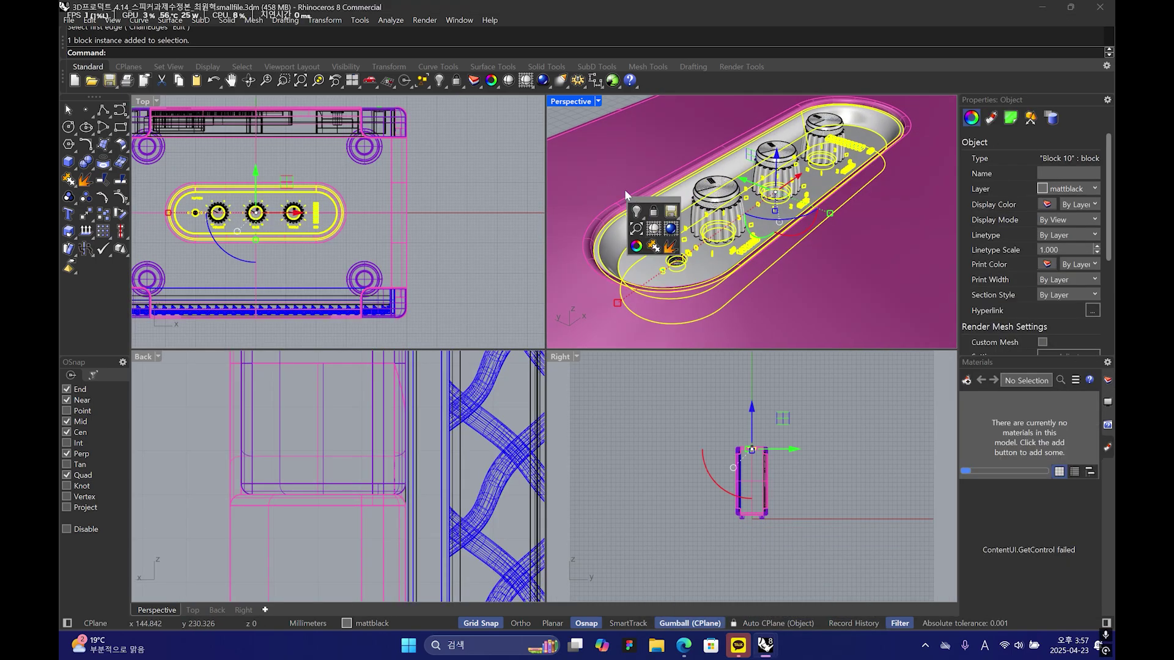
{"action": "scroll", "coordinate": [635, 186], "scroll_direction": "down", "scroll_amount": 7}
{"action": "key", "text": "Escape"}
{"action": "mouse_move", "coordinate": [721, 252]}
{"action": "right_mouse_down"}
{"action": "mouse_move", "coordinate": [741, 273]}
{"action": "mouse_move", "coordinate": [720, 260]}
{"action": "right_mouse_up"}
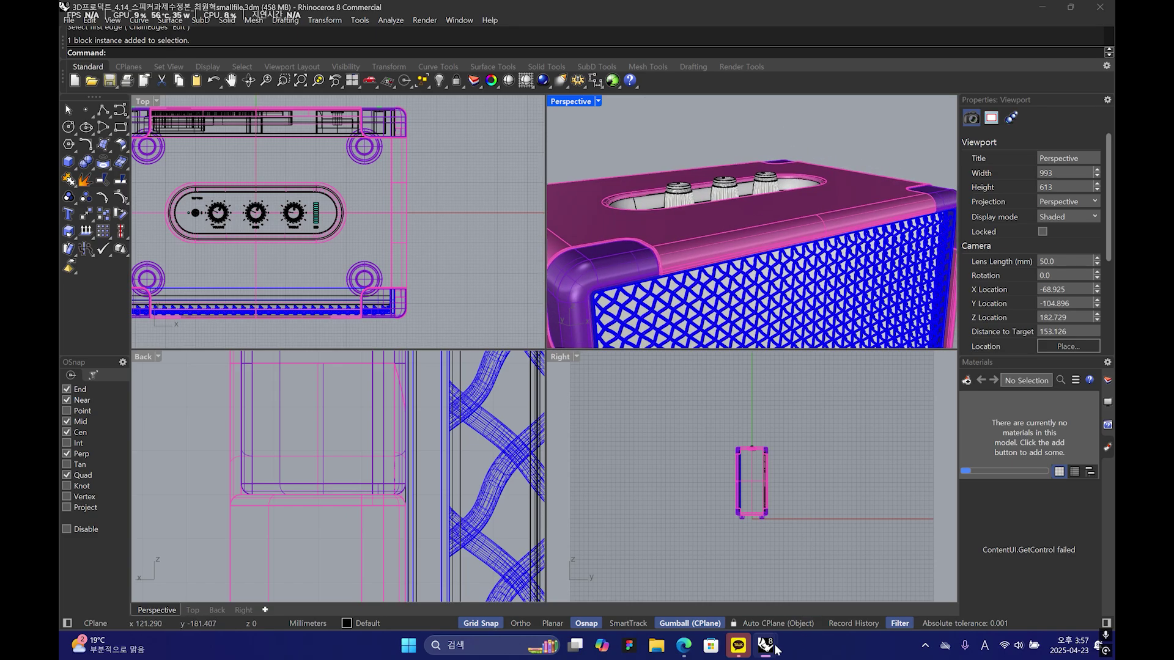
{"action": "mouse_move", "coordinate": [764, 645]}
{"action": "left_click", "coordinate": [829, 581]}
- Move the lowered inner slot curve along the X axis until it lies clear beside the cabinet
{"action": "right_click_drag", "start_coordinate": [733, 195], "coordinate": [715, 179]}
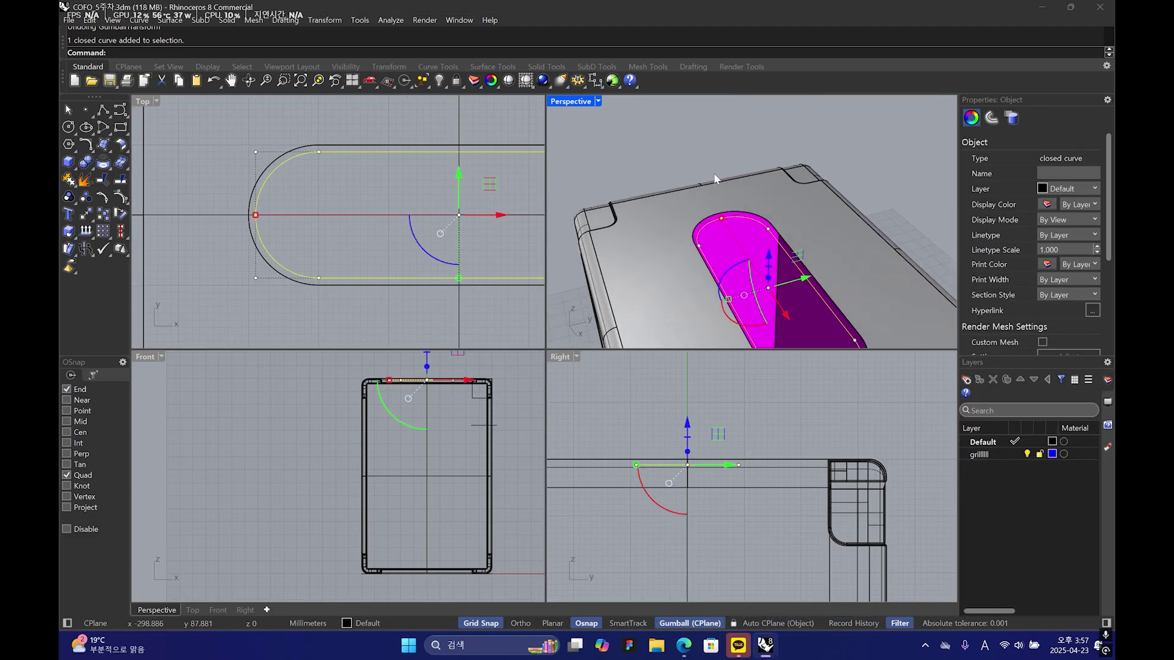
{"action": "left_click", "coordinate": [715, 177]}
{"action": "scroll", "coordinate": [774, 257], "scroll_direction": "down", "scroll_amount": 4}
{"action": "left_click", "coordinate": [779, 247]}
{"action": "left_click", "coordinate": [845, 194]}
{"action": "right_click_drag", "start_coordinate": [845, 199], "coordinate": [624, 187]}
{"action": "scroll", "coordinate": [847, 238], "scroll_direction": "up", "scroll_amount": 10}
{"action": "left_click", "coordinate": [691, 234]}
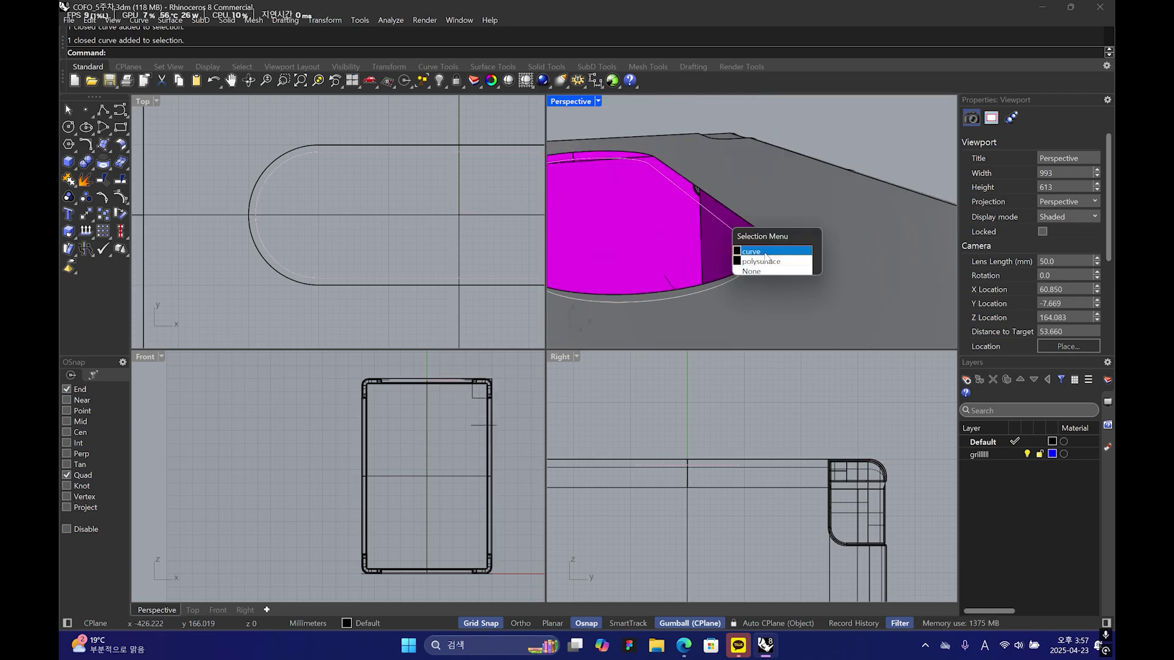
{"action": "left_click", "coordinate": [767, 257]}
{"action": "right_click_drag", "start_coordinate": [778, 271], "coordinate": [809, 247]}
{"action": "left_click", "coordinate": [842, 253]}
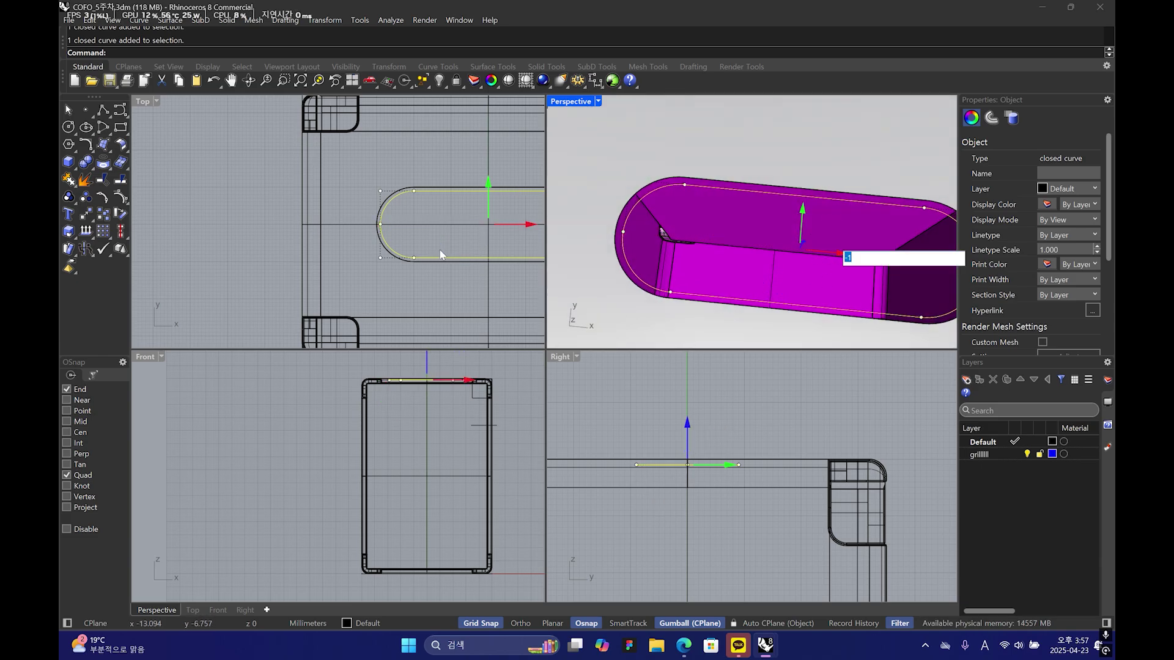
{"action": "key", "text": "Return"}
{"action": "scroll", "coordinate": [758, 257], "scroll_direction": "down", "scroll_amount": 11}
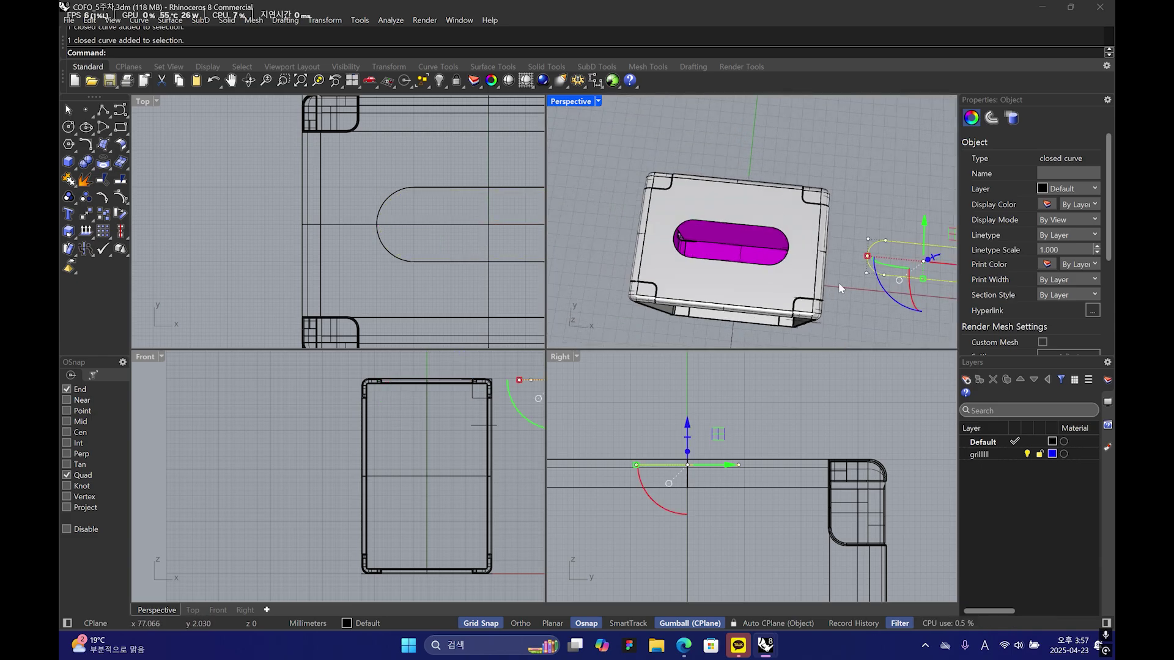
{"action": "left_click", "coordinate": [765, 277]}
- Start an Offset of the slot curve beside the cabinet with a distance of 1 mm
{"action": "right_click_drag", "start_coordinate": [838, 283], "coordinate": [786, 237]}
{"action": "scroll", "coordinate": [498, 250], "scroll_direction": "down", "scroll_amount": 10}
{"action": "right_click_drag", "start_coordinate": [498, 250], "coordinate": [352, 232]}
{"action": "scroll", "coordinate": [506, 249], "scroll_direction": "up", "scroll_amount": 10}
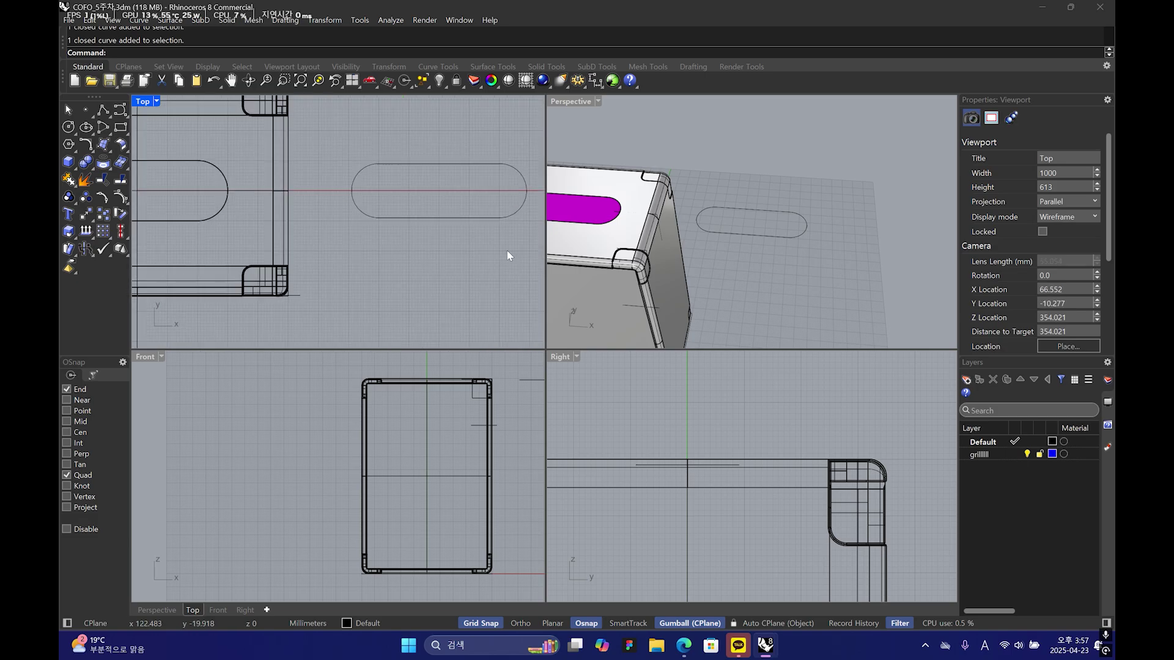
{"action": "right_click_drag", "start_coordinate": [408, 178], "coordinate": [384, 214]}
{"action": "left_click", "coordinate": [393, 178]}
{"action": "type", "text": "Offset"}
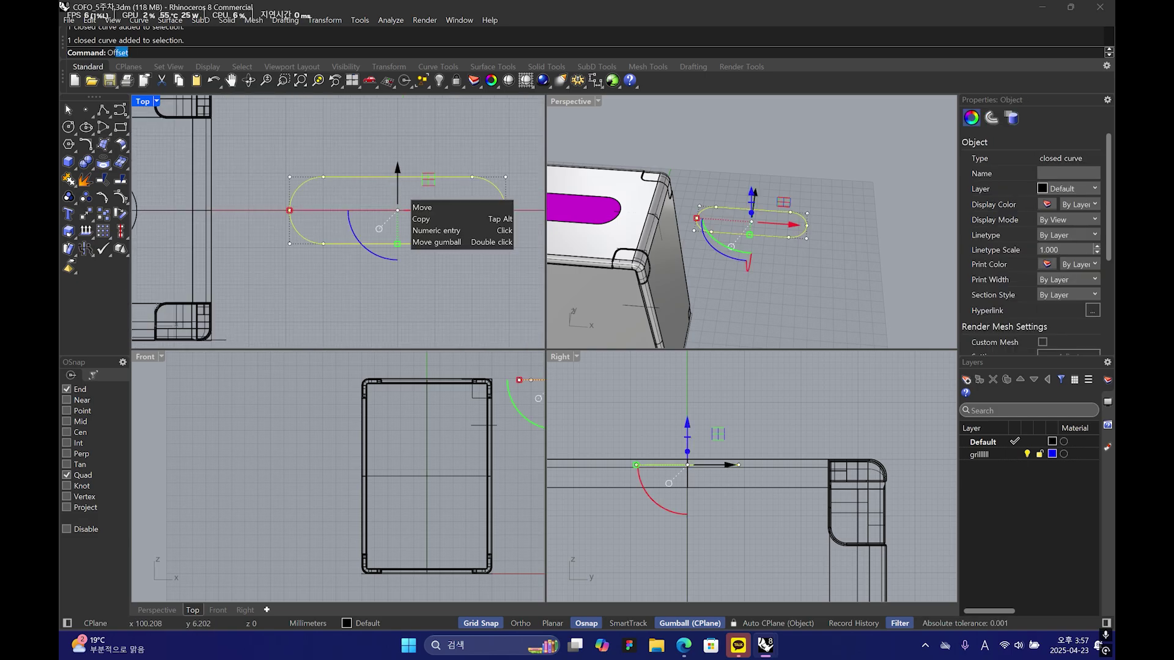
{"action": "key", "text": "Return"}
- Examine the recess rim and wall around the knobs in the reference speaker file in Rendered display, and return to the working file
{"action": "mouse_move", "coordinate": [765, 645]}
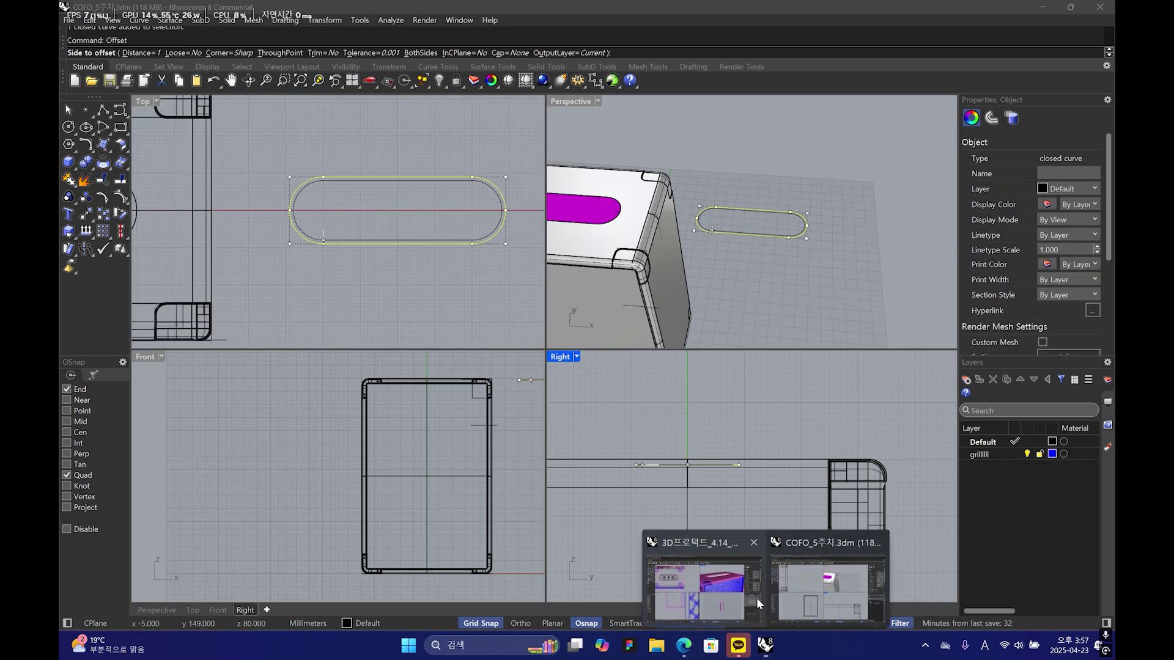
{"action": "left_click", "coordinate": [725, 583]}
{"action": "scroll", "coordinate": [634, 247], "scroll_direction": "up", "scroll_amount": 4}
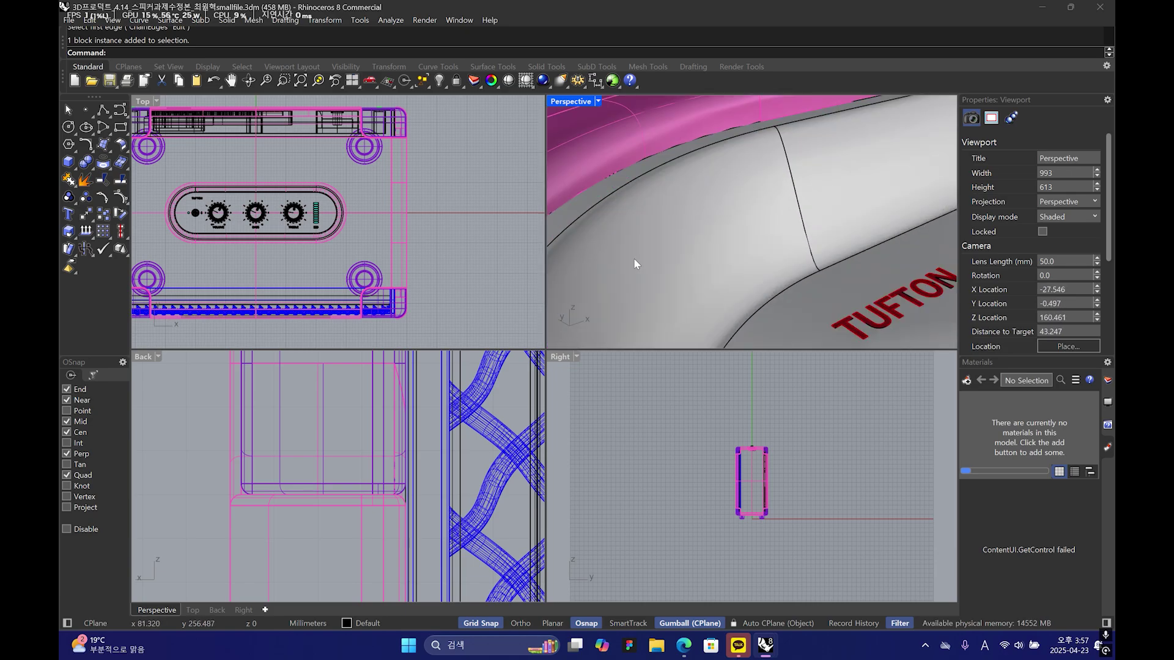
{"action": "left_click", "coordinate": [744, 295]}
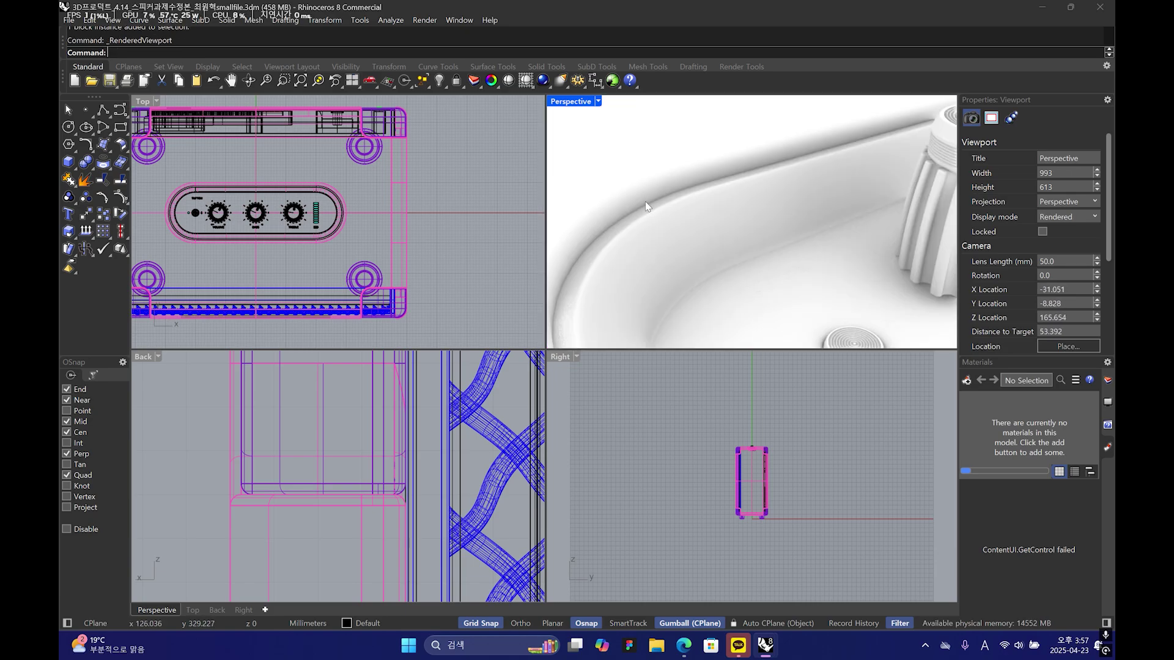
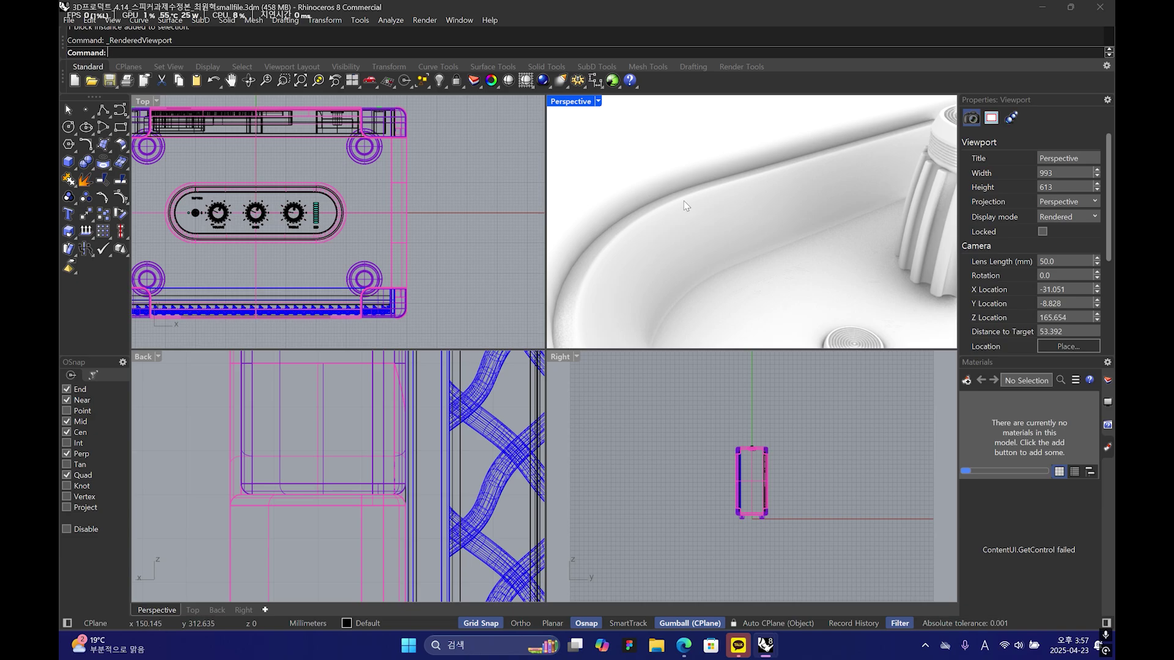
{"action": "scroll", "coordinate": [683, 206], "scroll_direction": "down", "scroll_amount": 4}
{"action": "scroll", "coordinate": [739, 251], "scroll_direction": "up", "scroll_amount": 3}
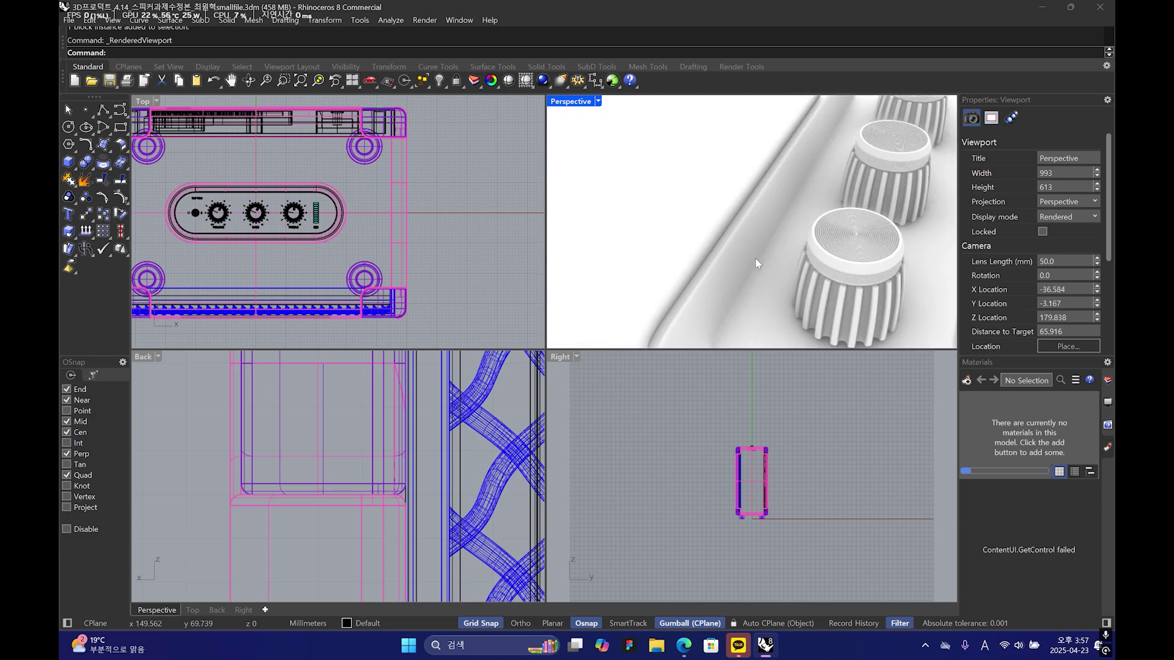
{"action": "scroll", "coordinate": [797, 196], "scroll_direction": "down", "scroll_amount": 2}
{"action": "right_click_drag", "start_coordinate": [797, 195], "coordinate": [897, 231]}
{"action": "left_click", "coordinate": [767, 648]}
{"action": "left_click", "coordinate": [818, 588]}
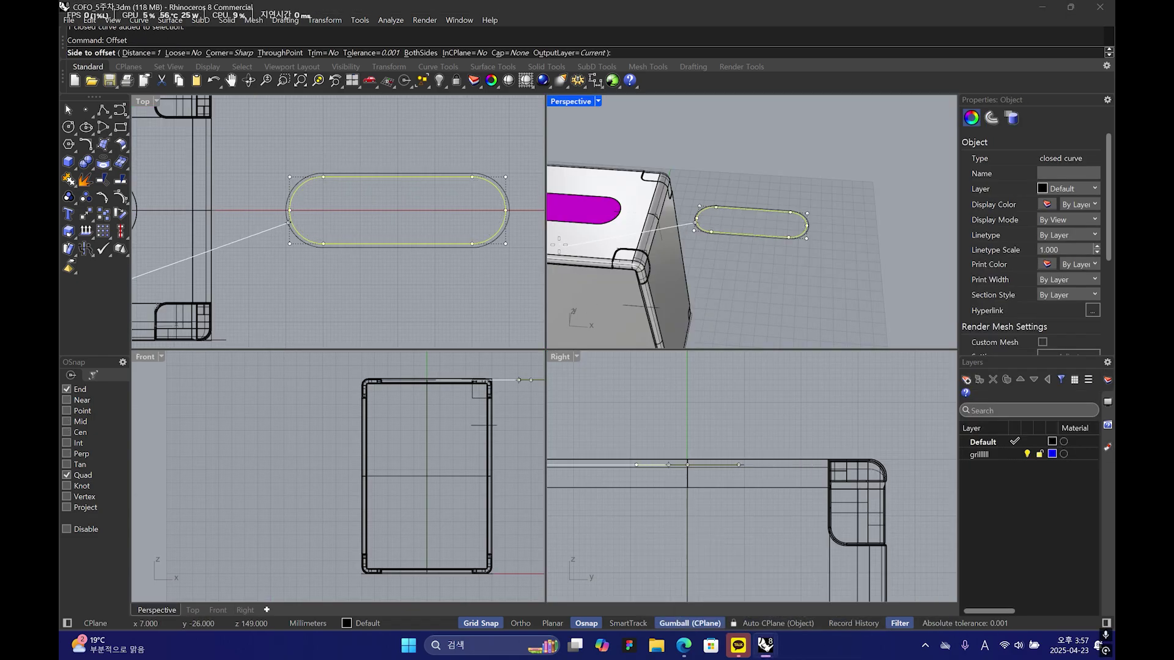
- Place the 1 mm Offset on the inner side of the slot curve beside the cabinet
{"action": "scroll", "coordinate": [359, 191], "scroll_direction": "up", "scroll_amount": 2}
{"action": "left_click", "coordinate": [361, 205]}
{"action": "left_click", "coordinate": [336, 191]}
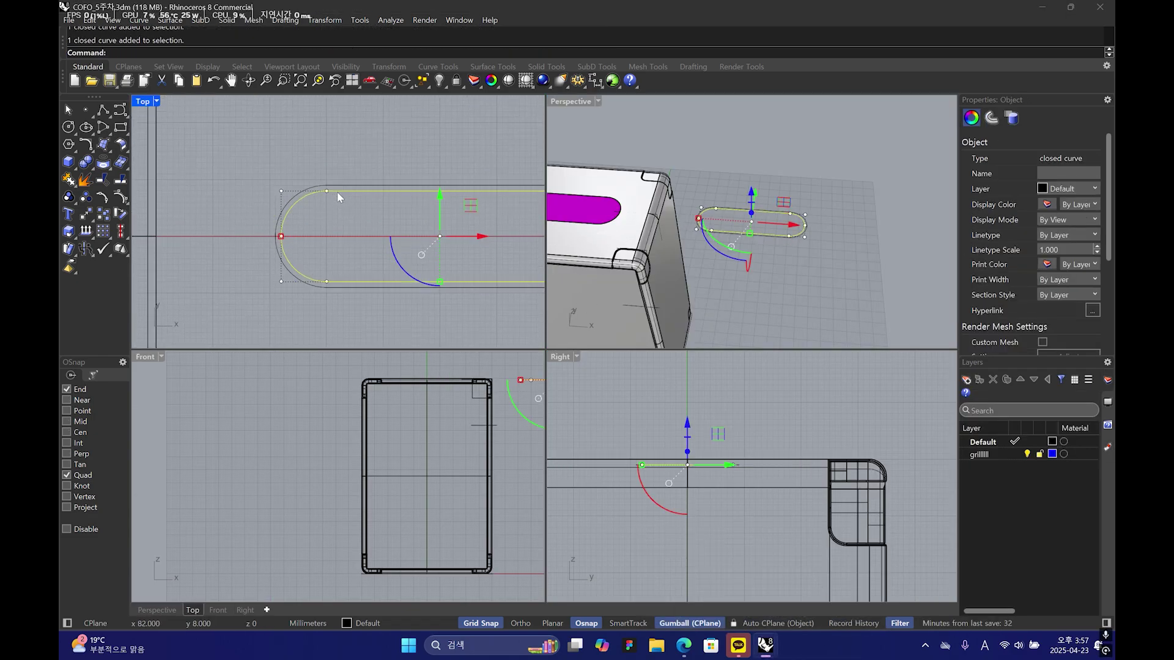
{"action": "key", "text": "Escape"}
- Offset the inner of the two slot curves beside the cabinet another 2 mm inward
{"action": "left_click", "coordinate": [369, 189]}
{"action": "right_click_drag", "start_coordinate": [919, 249], "coordinate": [855, 237]}
{"action": "key", "text": "Escape"}
{"action": "left_click", "coordinate": [760, 225]}
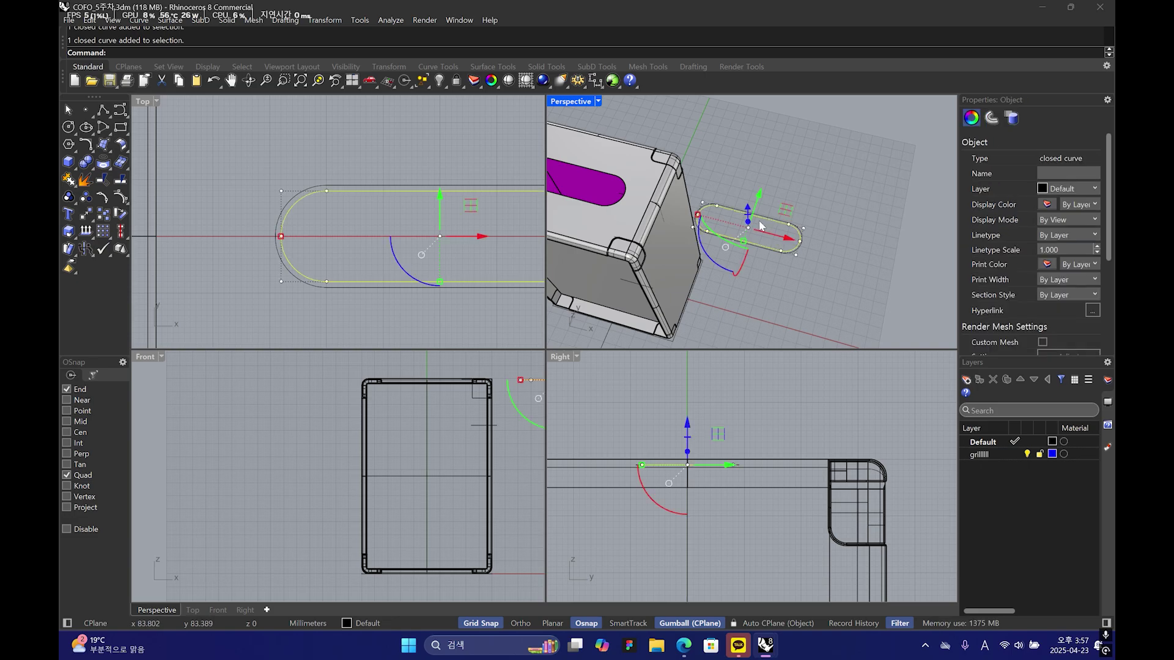
{"action": "right_click", "coordinate": [420, 221]}
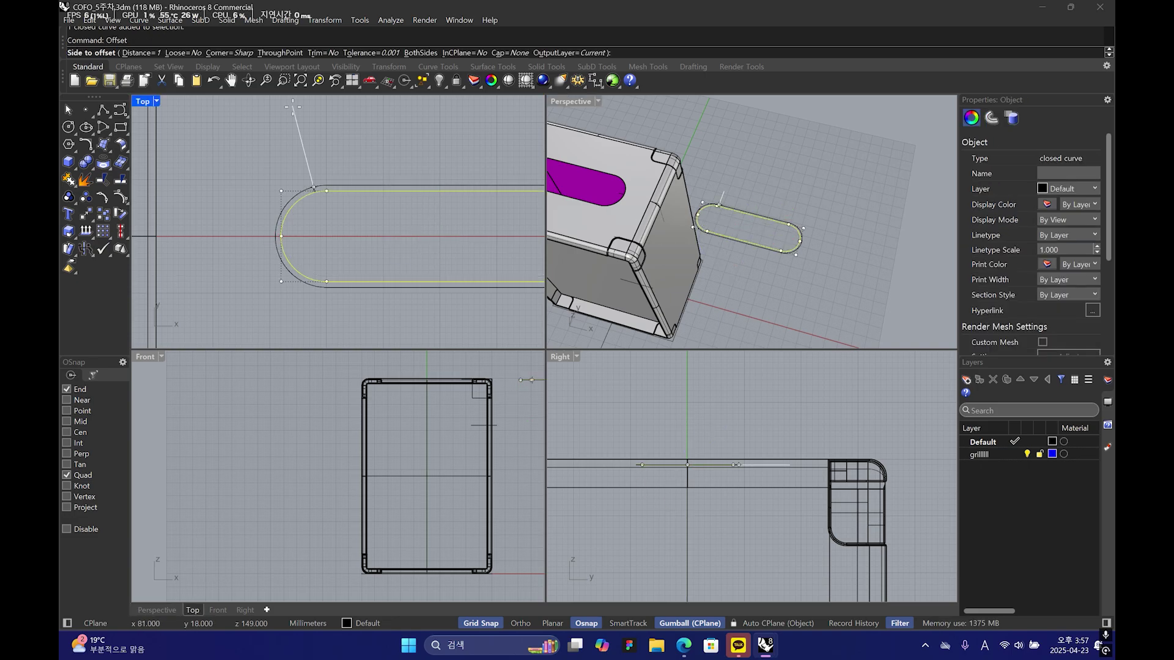
{"action": "type", "text": "5"}
{"action": "key", "text": "Return"}
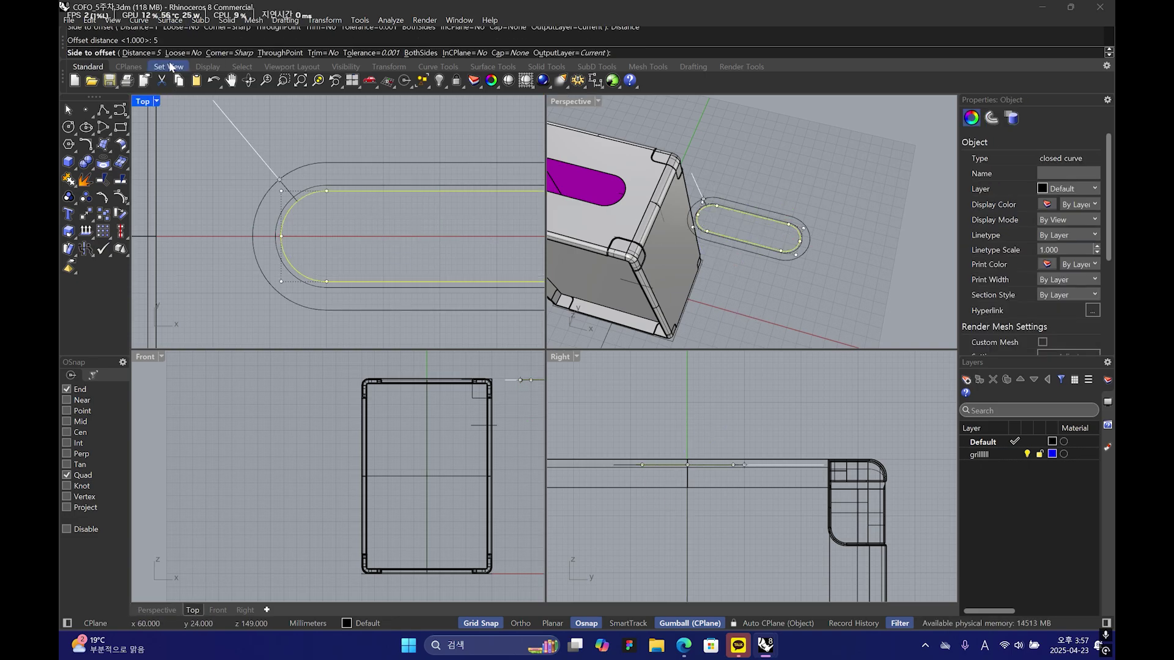
{"action": "type", "text": "d"}
{"action": "key", "text": "Return"}
{"action": "type", "text": "2"}
{"action": "key", "text": "Return"}
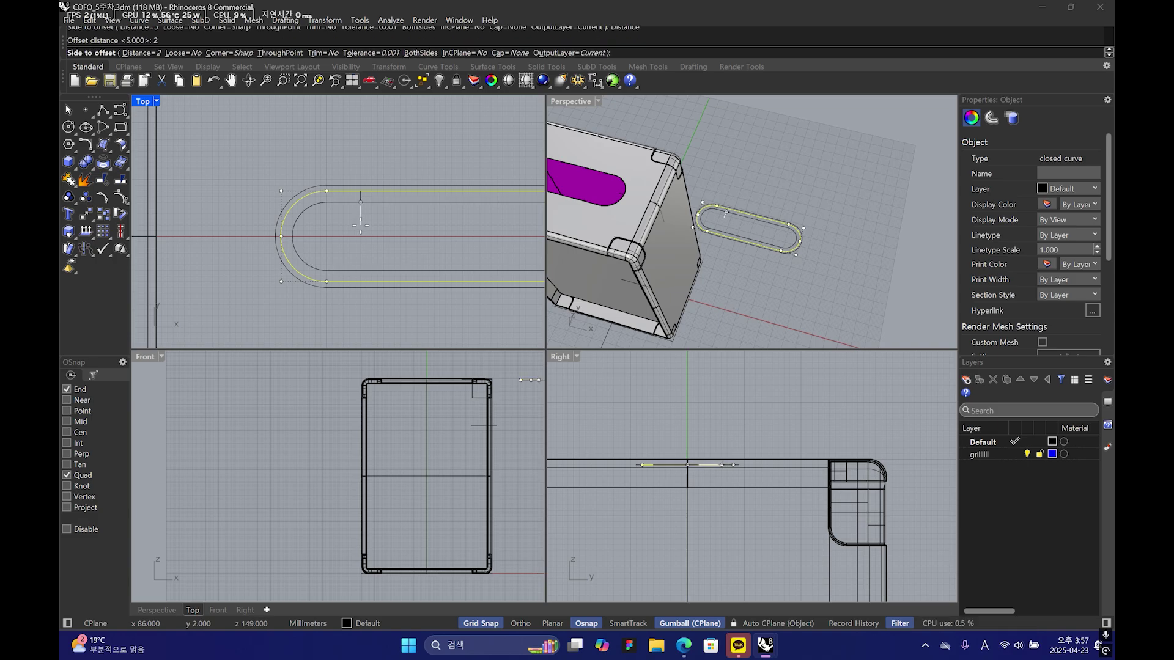
{"action": "left_click", "coordinate": [360, 225]}
{"action": "left_click", "coordinate": [732, 160]}
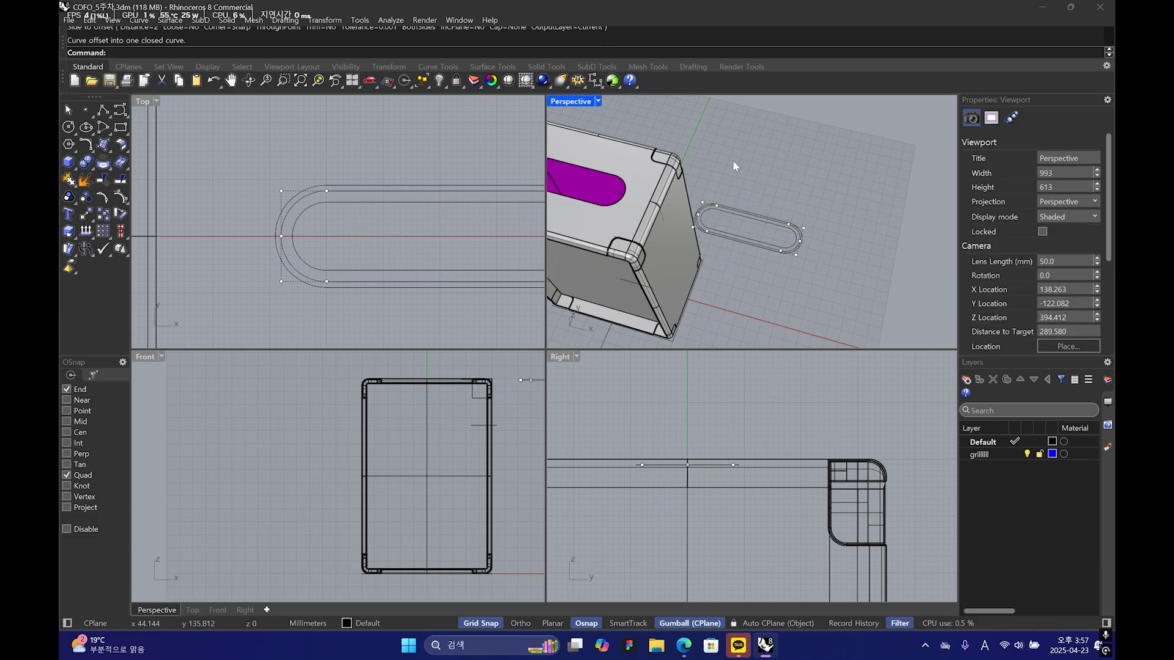
- Try lowering the innermost slot curve by 5 mm, and undo the move
{"action": "scroll", "coordinate": [703, 195], "scroll_direction": "up", "scroll_amount": 4}
{"action": "left_click", "coordinate": [696, 203]}
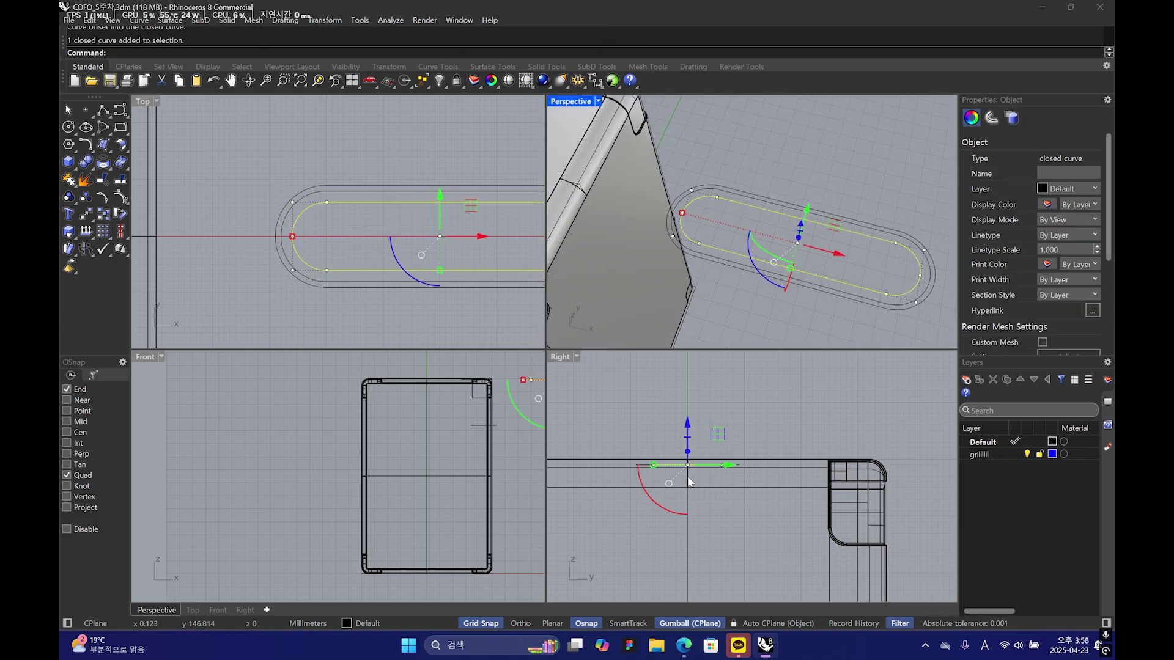
{"action": "left_click", "coordinate": [687, 428]}
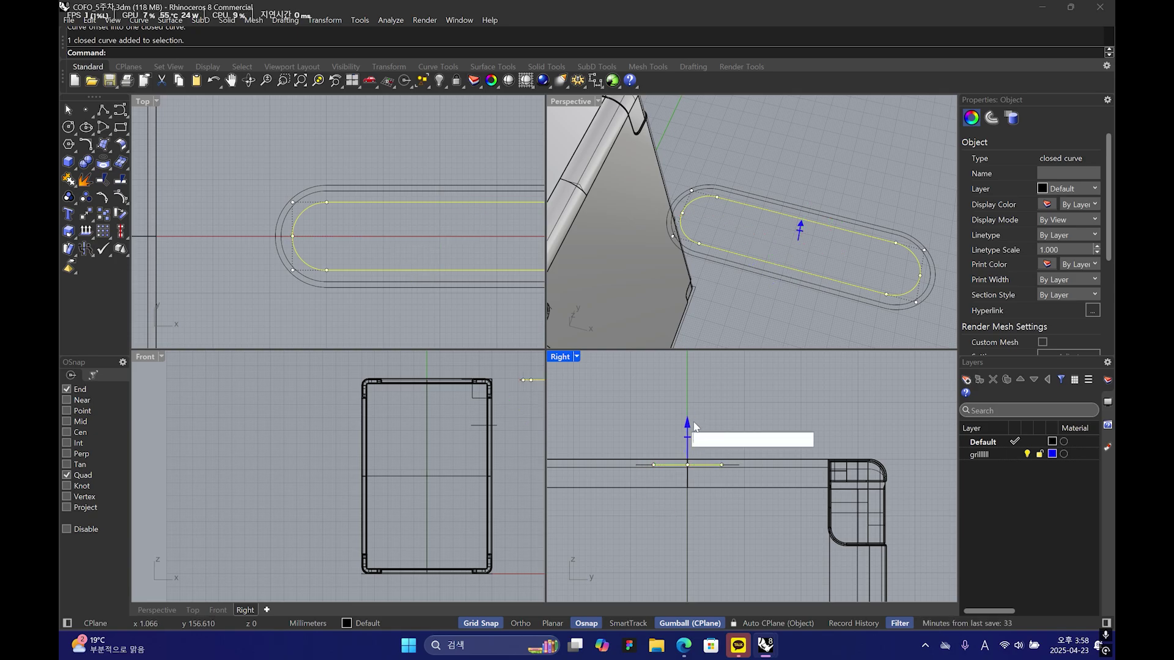
{"action": "key", "text": "Escape"}
{"action": "key", "text": "ctrl+z"}
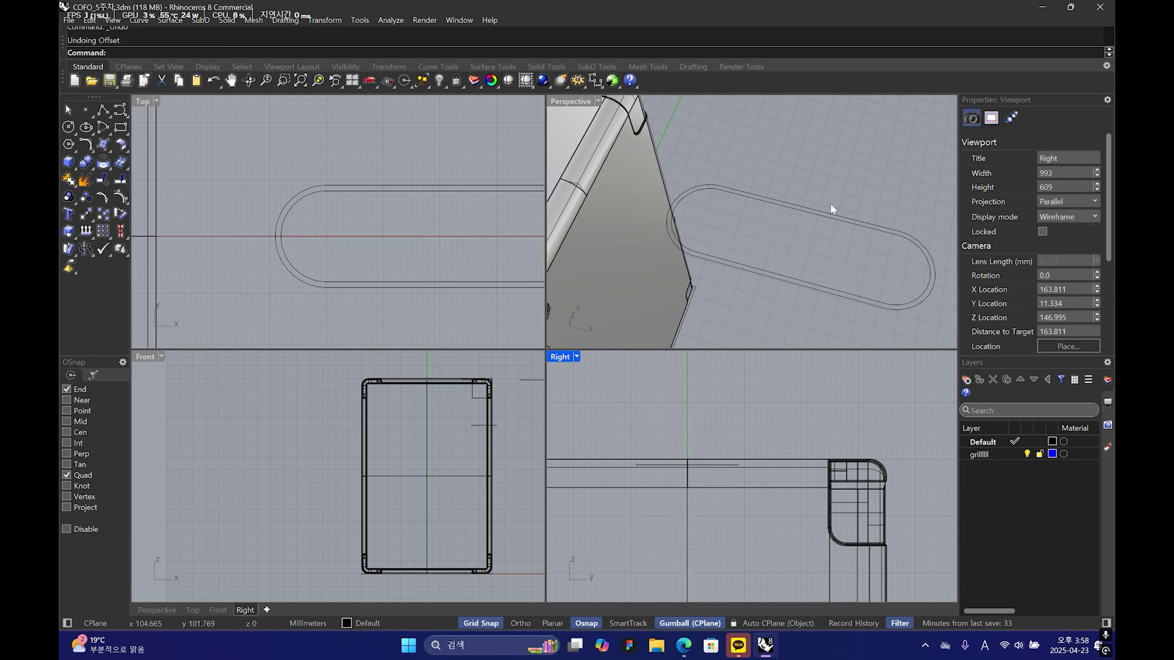
{"action": "key", "text": "ctrl+y"}
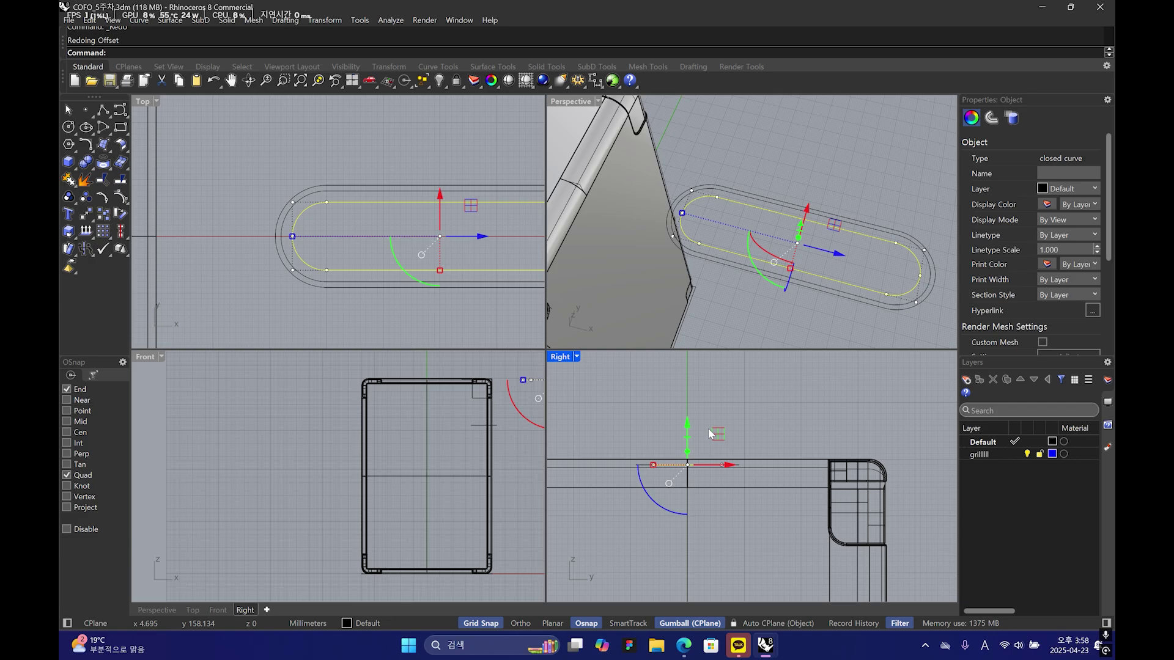
{"action": "left_click", "coordinate": [686, 431]}
{"action": "type", "text": "-5"}
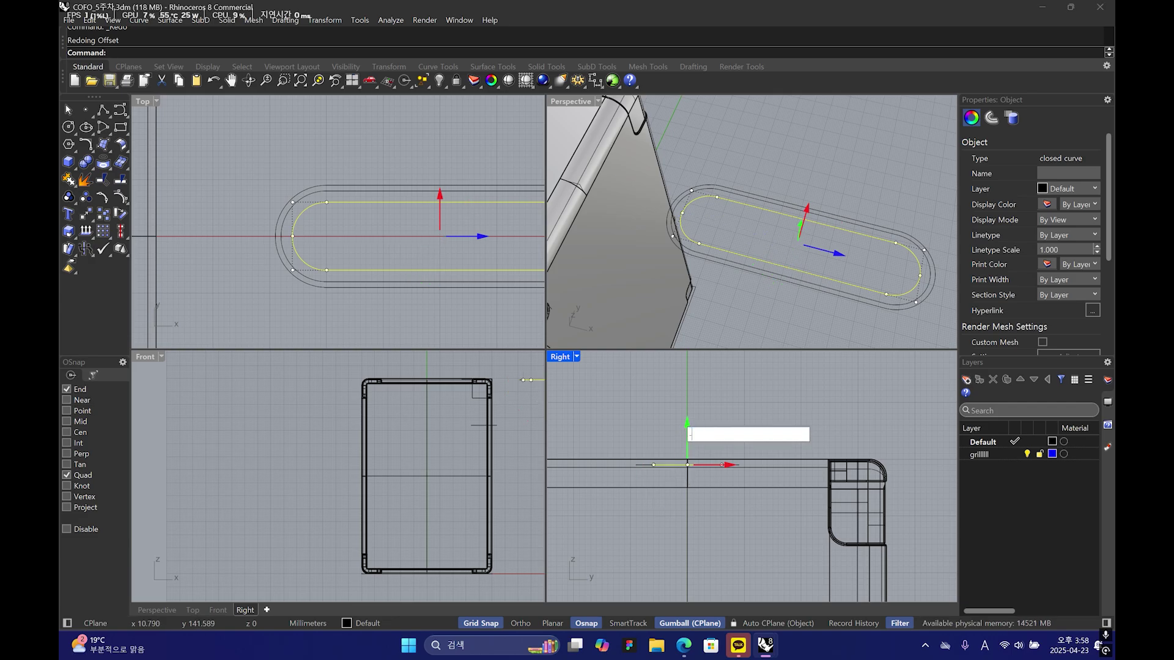
{"action": "key", "text": "Return"}
{"action": "left_click", "coordinate": [848, 186]}
{"action": "right_click_drag", "start_coordinate": [847, 185], "coordinate": [747, 212]}
{"action": "scroll", "coordinate": [747, 160], "scroll_direction": "up", "scroll_amount": 4}
{"action": "key", "text": "ctrl+z"}
- Move the innermost slot curve 4 mm down along the Z axis
{"action": "left_click", "coordinate": [833, 167]}
{"action": "type", "text": "-35.2"}
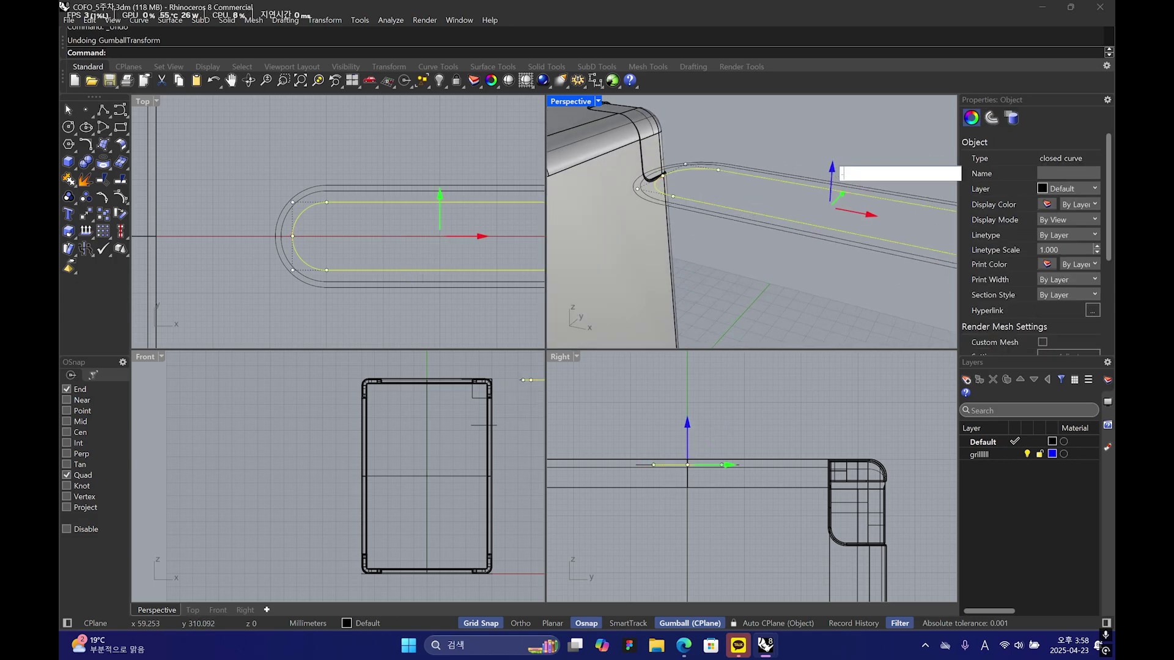
{"action": "type", "text": "4"}
{"action": "key", "text": "Return"}
{"action": "left_click", "coordinate": [788, 341]}
{"action": "right_click_drag", "start_coordinate": [788, 340], "coordinate": [808, 213]}
- Create a planar rim surface between the two upper slot curves beside the cabinet
{"action": "left_click", "coordinate": [785, 207]}
{"action": "key", "text": "Escape"}
{"action": "left_click", "coordinate": [813, 208]}
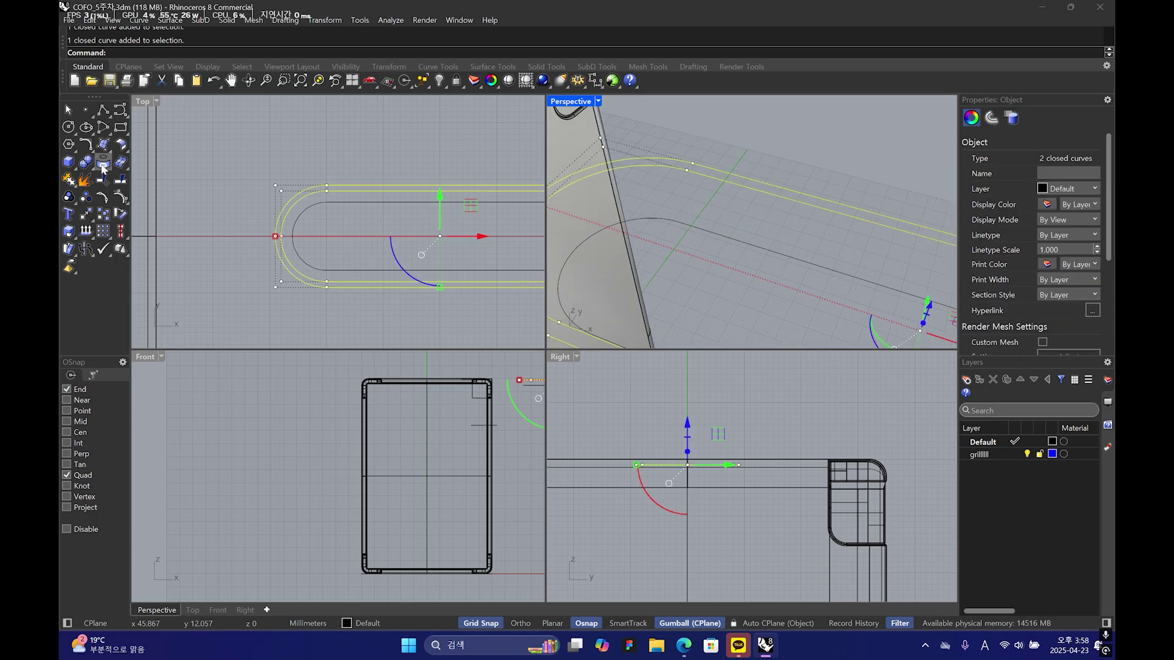
{"action": "left_click", "coordinate": [110, 148]}
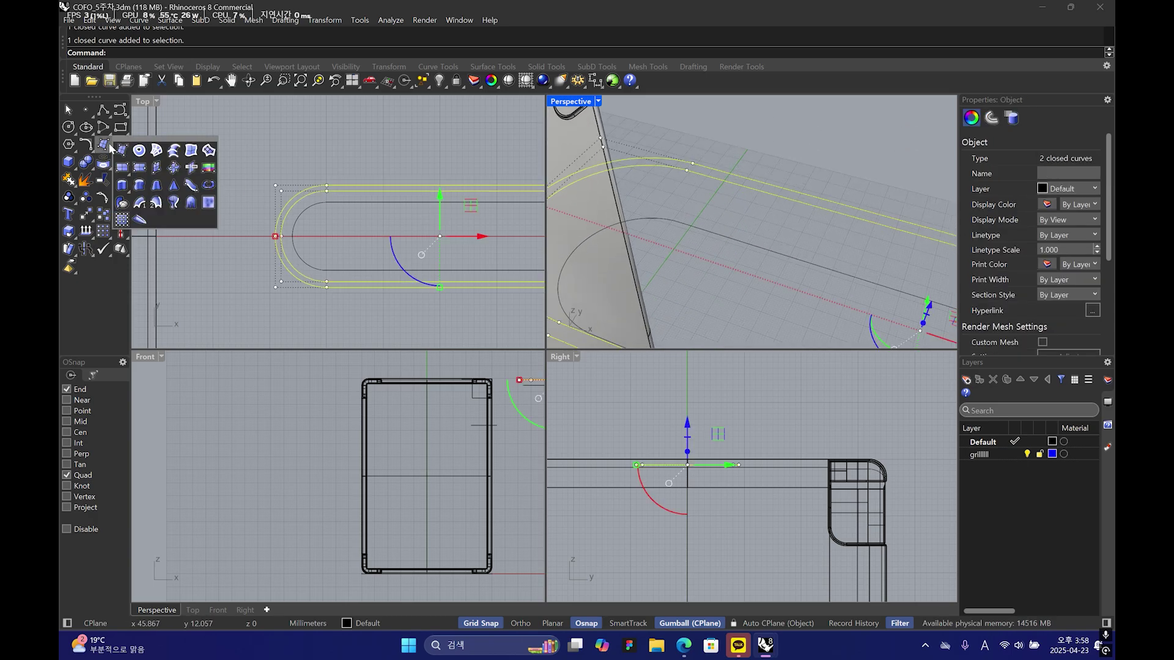
{"action": "left_click", "coordinate": [141, 151]}
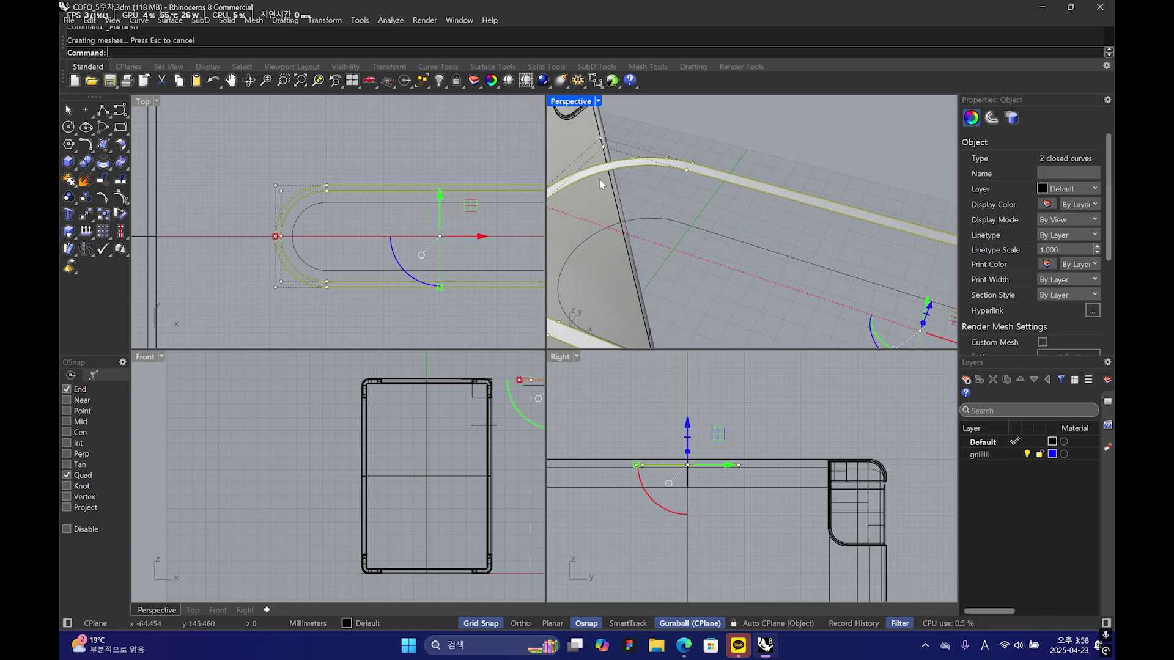
{"action": "left_click", "coordinate": [834, 154]}
{"action": "right_click_drag", "start_coordinate": [833, 156], "coordinate": [694, 218]}
- Create a planar floor surface from the lowered innermost slot curve
{"action": "left_click", "coordinate": [693, 212]}
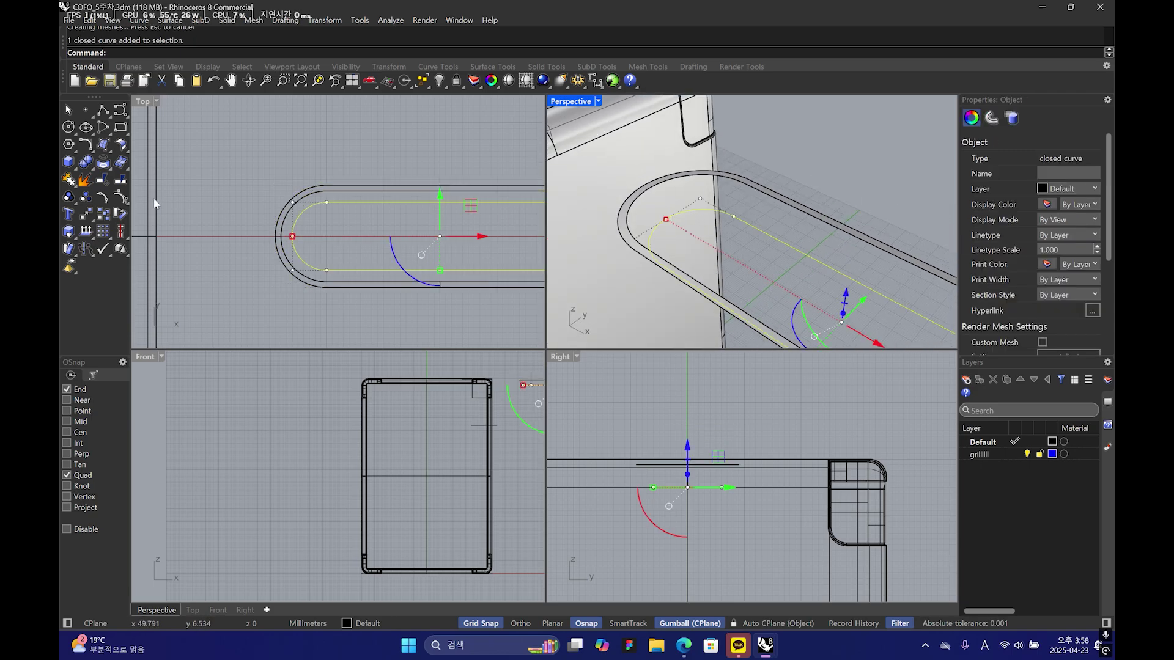
{"action": "left_click", "coordinate": [103, 151]}
{"action": "left_click", "coordinate": [141, 150]}
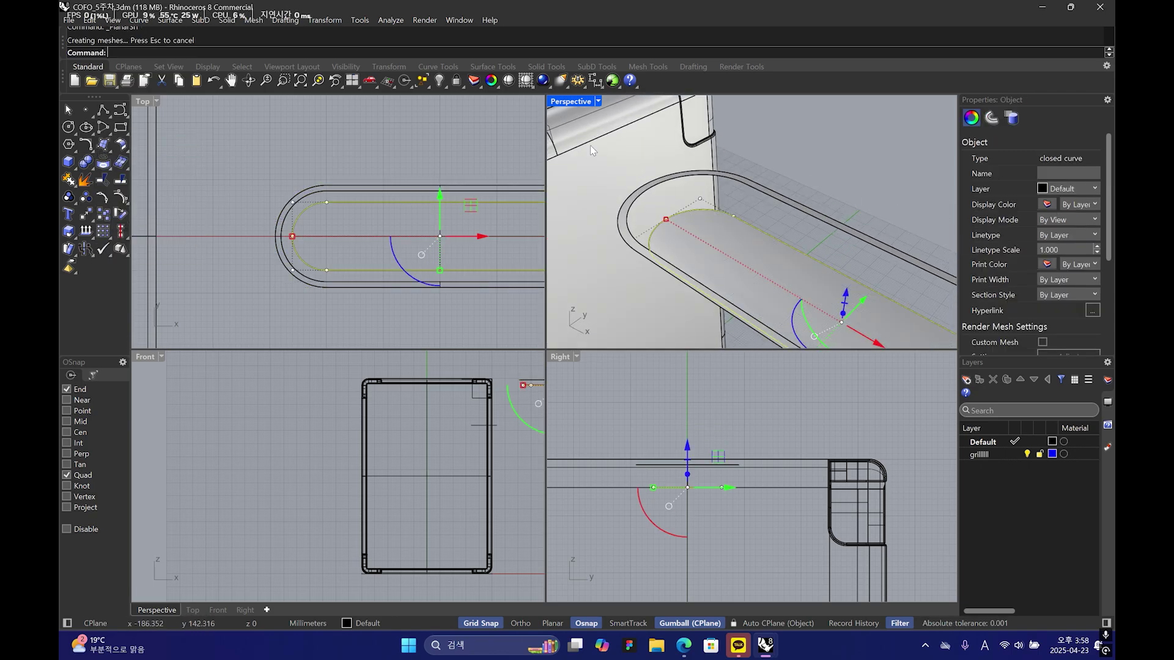
{"action": "left_click", "coordinate": [756, 160]}
{"action": "right_click_drag", "start_coordinate": [764, 211], "coordinate": [807, 155]}
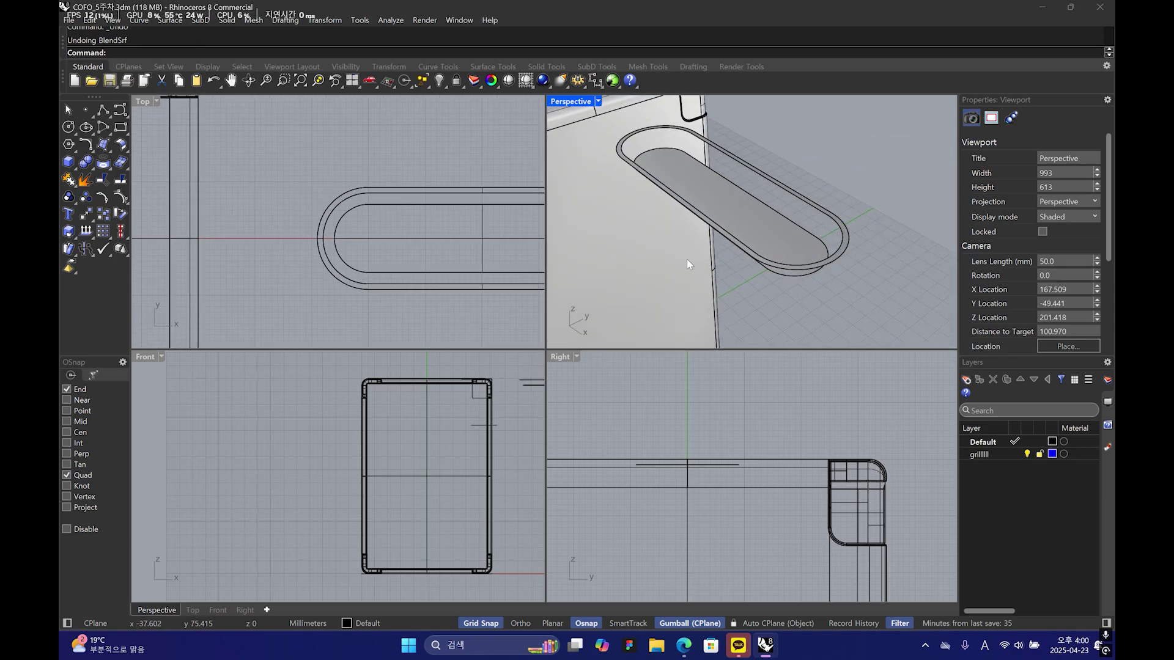
- Start a Blend Surface between the recess floor's edge and the rim's inner edge, with the first blend value at 0.25
{"action": "right_click_drag", "start_coordinate": [687, 263], "coordinate": [822, 262]}
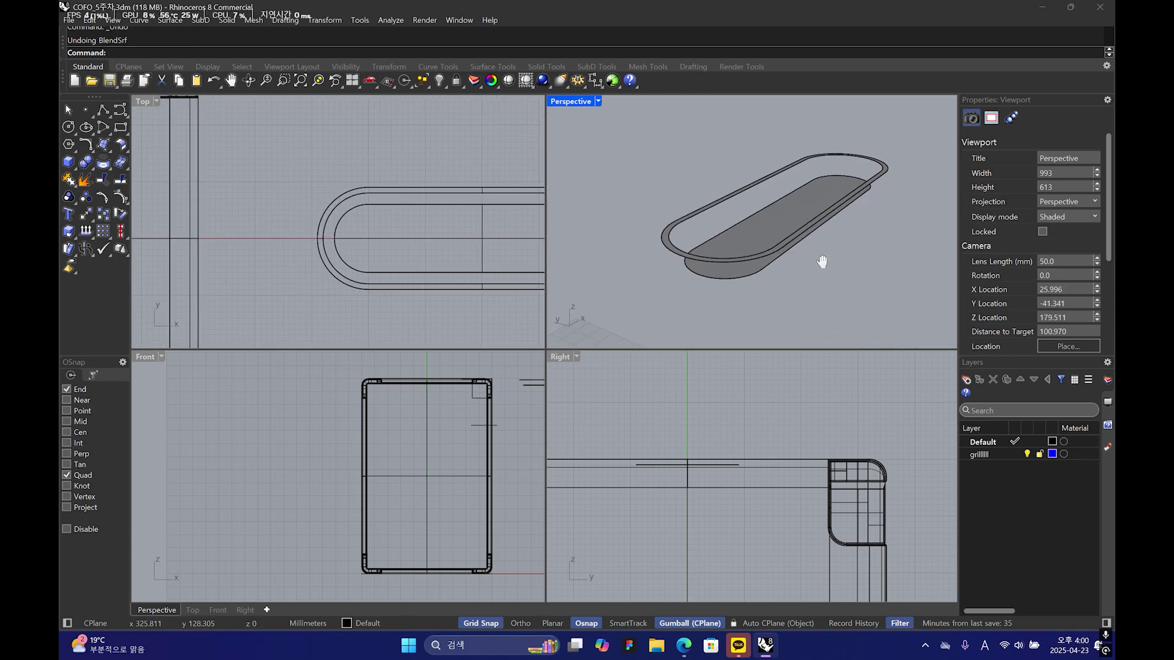
{"action": "left_click", "coordinate": [115, 163]}
{"action": "left_click", "coordinate": [196, 149]}
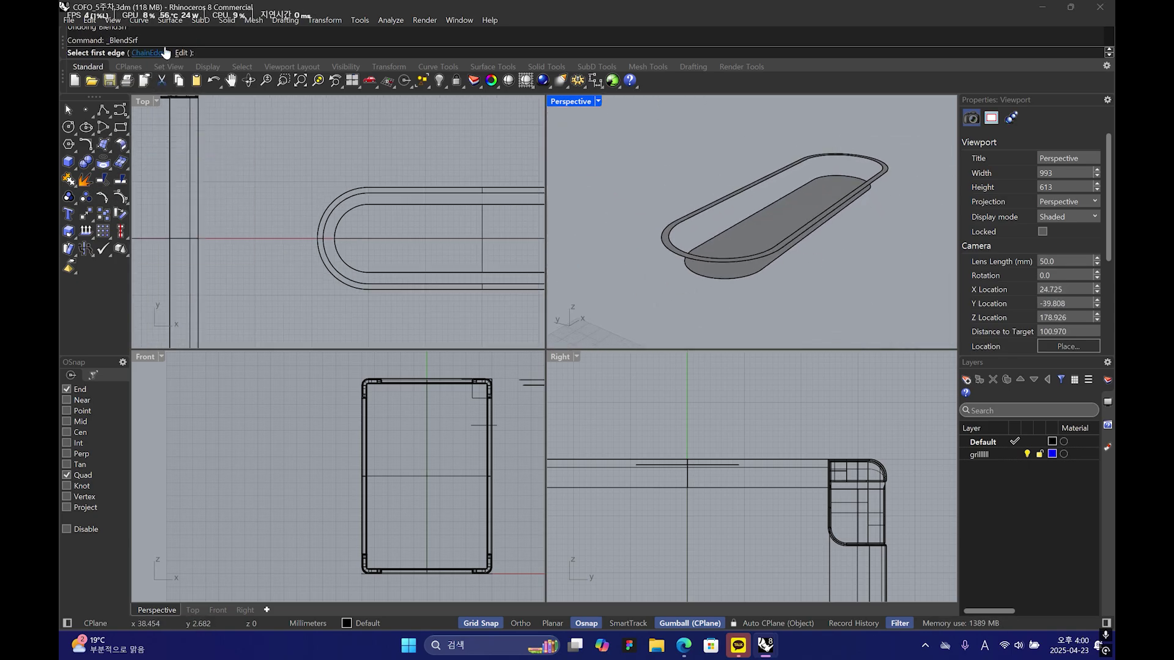
{"action": "left_click", "coordinate": [161, 52]}
{"action": "right_click_drag", "start_coordinate": [749, 194], "coordinate": [624, 281]}
{"action": "left_click", "coordinate": [675, 229]}
{"action": "left_click", "coordinate": [667, 208]}
{"action": "key", "text": "Return"}
{"action": "right_click_drag", "start_coordinate": [771, 288], "coordinate": [467, 205]}
{"action": "scroll", "coordinate": [726, 233], "scroll_direction": "up", "scroll_amount": 5}
{"action": "left_click_drag", "start_coordinate": [411, 195], "coordinate": [366, 194]}
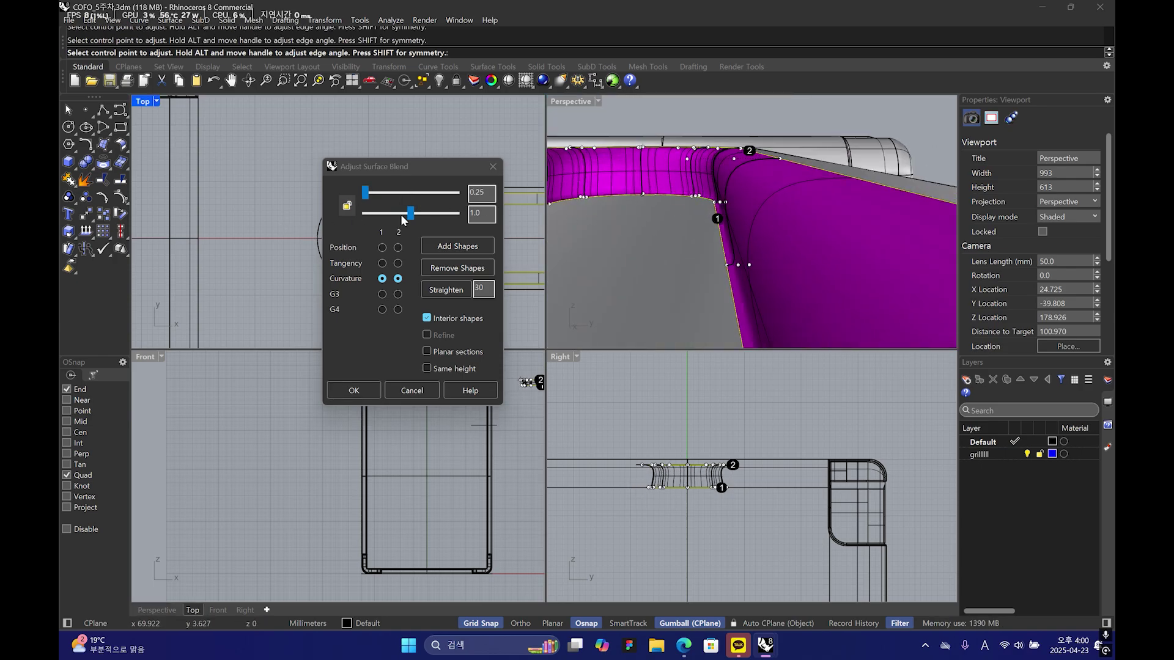
- Switch to the Marshall Tufton product page, examine the control recess in the photo, and return to the working file
{"action": "left_click", "coordinate": [685, 646]}
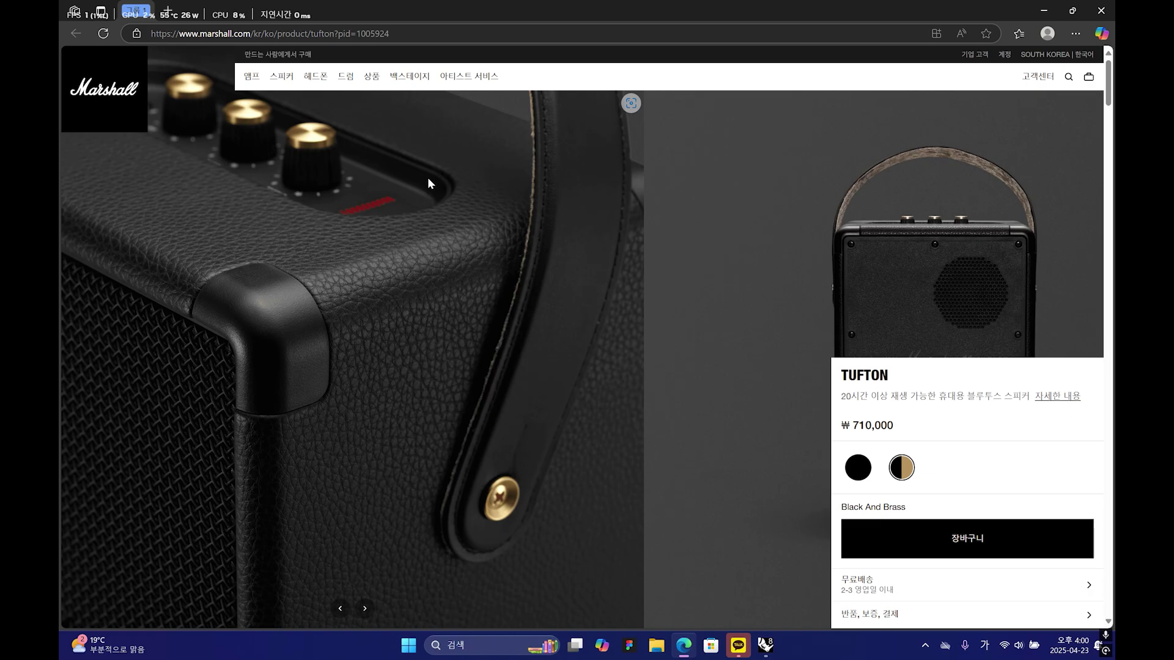
{"action": "mouse_move", "coordinate": [764, 646]}
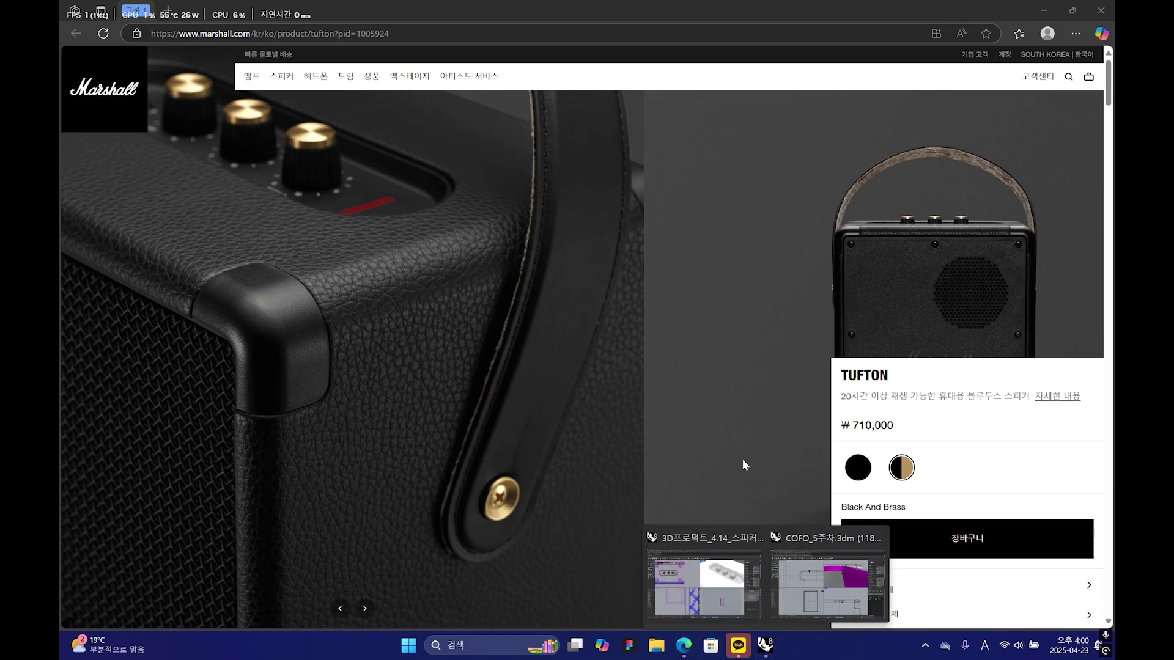
{"action": "left_click", "coordinate": [828, 584]}
- Set both blend values to 0.2 with curvature continuity and create the recess wall surface
{"action": "scroll", "coordinate": [770, 299], "scroll_direction": "down", "scroll_amount": 3}
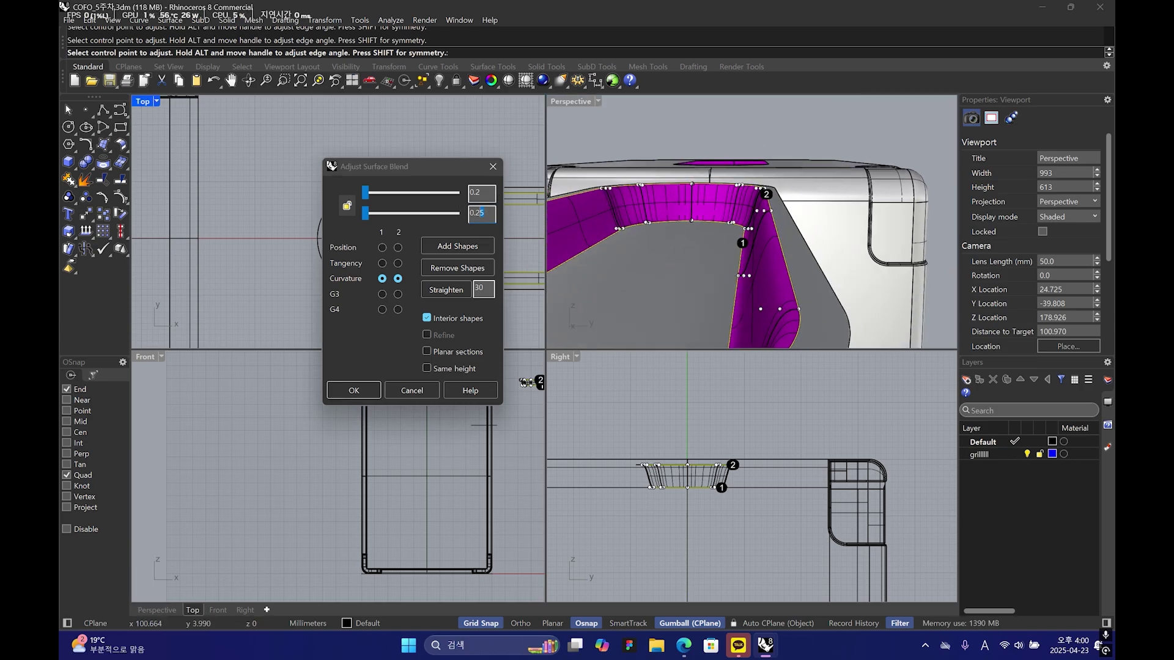
{"action": "right_click_drag", "start_coordinate": [752, 296], "coordinate": [795, 312]}
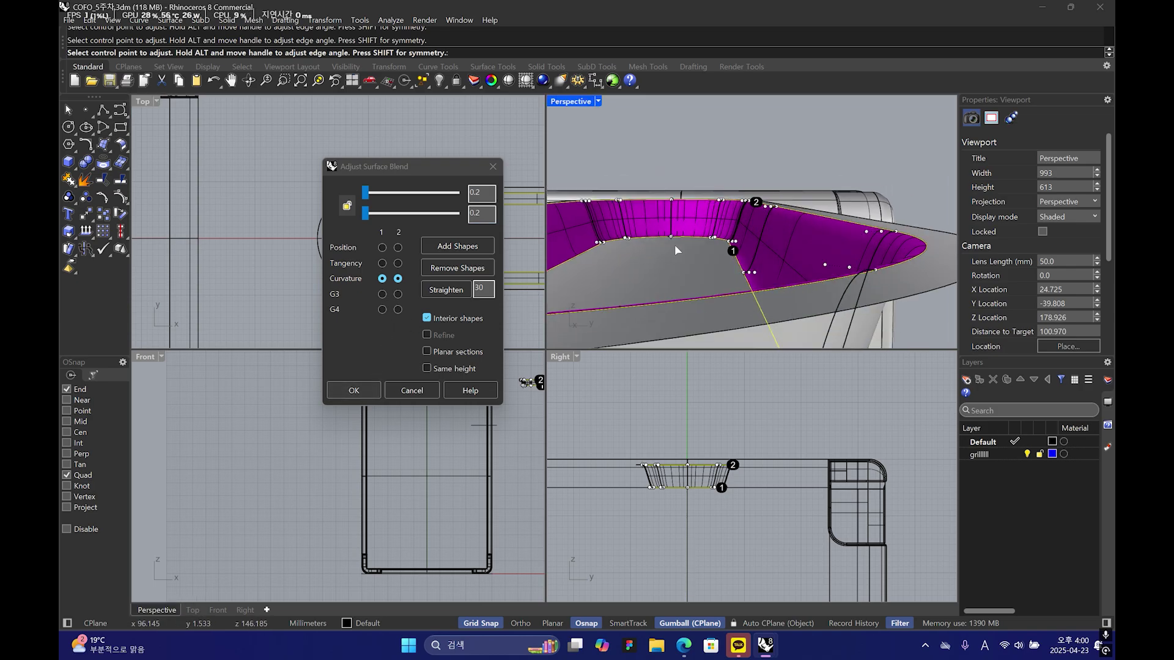
{"action": "left_click", "coordinate": [354, 390]}
- Join the recess rim, blended wall and floor surfaces into one polysurface
{"action": "scroll", "coordinate": [795, 263], "scroll_direction": "up", "scroll_amount": 5}
{"action": "mouse_move", "coordinate": [795, 262]}
{"action": "right_mouse_down"}
{"action": "mouse_move", "coordinate": [808, 270]}
{"action": "mouse_move", "coordinate": [769, 226]}
{"action": "mouse_move", "coordinate": [706, 225]}
{"action": "mouse_move", "coordinate": [795, 218]}
{"action": "mouse_move", "coordinate": [819, 269]}
{"action": "mouse_move", "coordinate": [808, 205]}
{"action": "mouse_move", "coordinate": [856, 239]}
{"action": "mouse_move", "coordinate": [791, 262]}
{"action": "right_mouse_up"}
{"action": "left_click", "coordinate": [768, 226]}
{"action": "key", "text": "ctrl+j"}
{"action": "key", "text": "Escape"}
- Examine the smoothness of the joined recess with an environment map analysis, and close the analysis
{"action": "right_click_drag", "start_coordinate": [748, 247], "coordinate": [953, 227]}
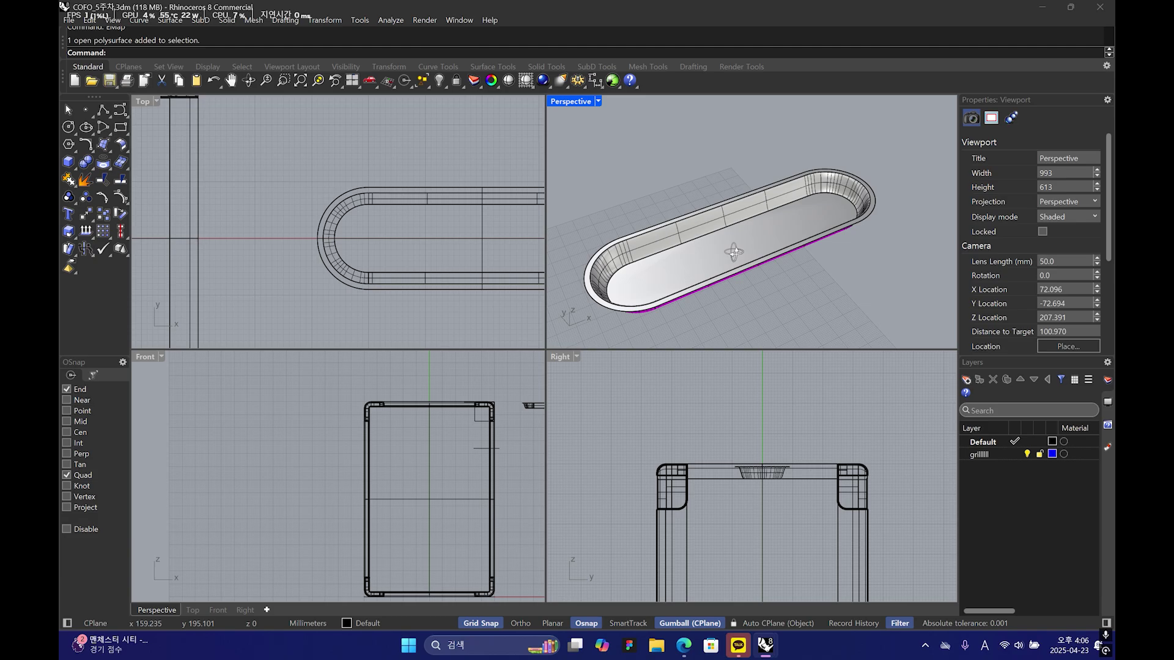
{"action": "scroll", "coordinate": [751, 219], "scroll_direction": "up", "scroll_amount": 3}
{"action": "scroll", "coordinate": [733, 232], "scroll_direction": "down", "scroll_amount": 2}
{"action": "left_click", "coordinate": [746, 247]}
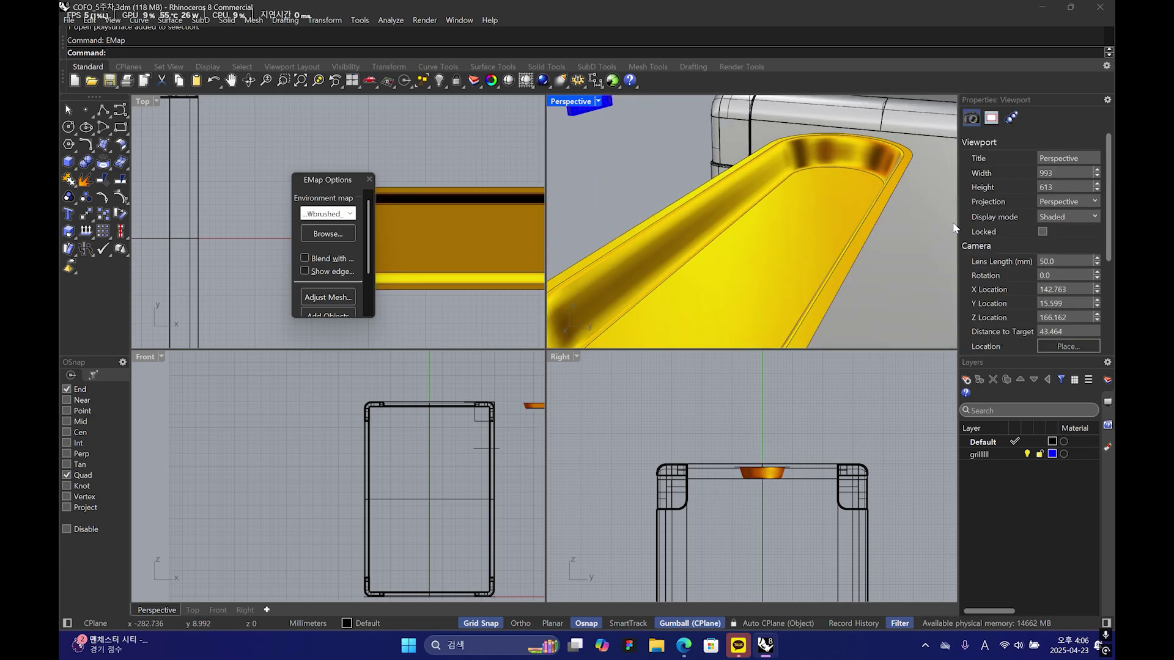
{"action": "right_click_drag", "start_coordinate": [830, 225], "coordinate": [795, 237]}
{"action": "left_click", "coordinate": [369, 179]}
{"action": "scroll", "coordinate": [638, 236], "scroll_direction": "down", "scroll_amount": 3}
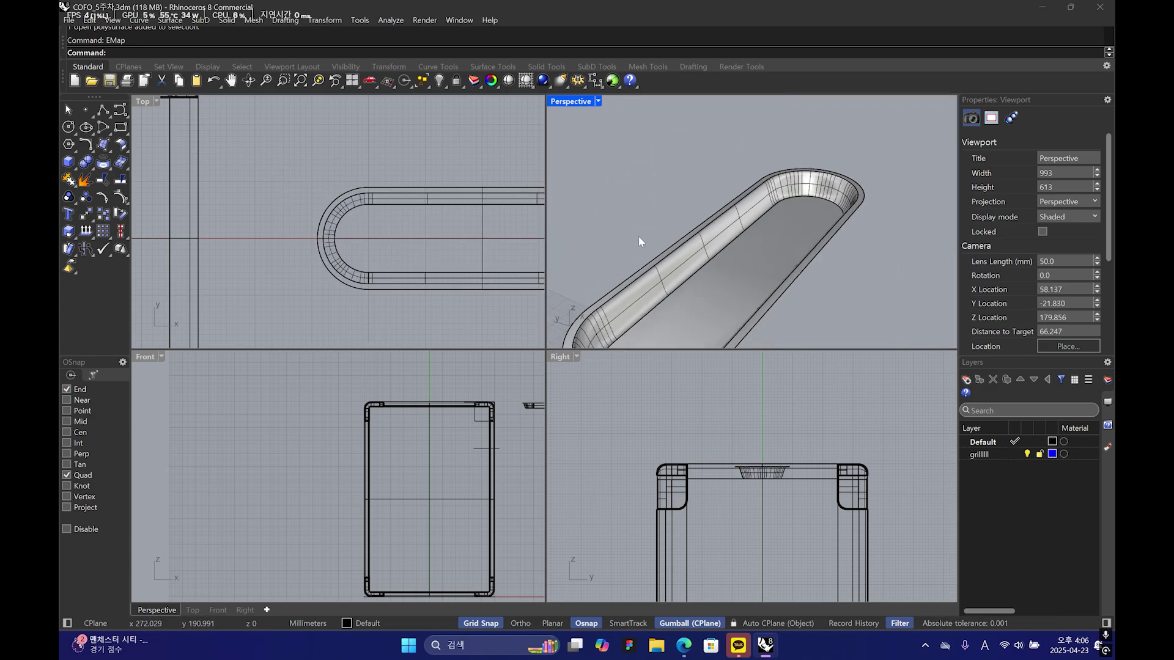
{"action": "right_click_drag", "start_coordinate": [638, 236], "coordinate": [866, 203]}
{"action": "left_click", "coordinate": [715, 254]}
{"action": "left_click", "coordinate": [758, 252]}
{"action": "scroll", "coordinate": [758, 251], "scroll_direction": "down", "scroll_amount": 3}
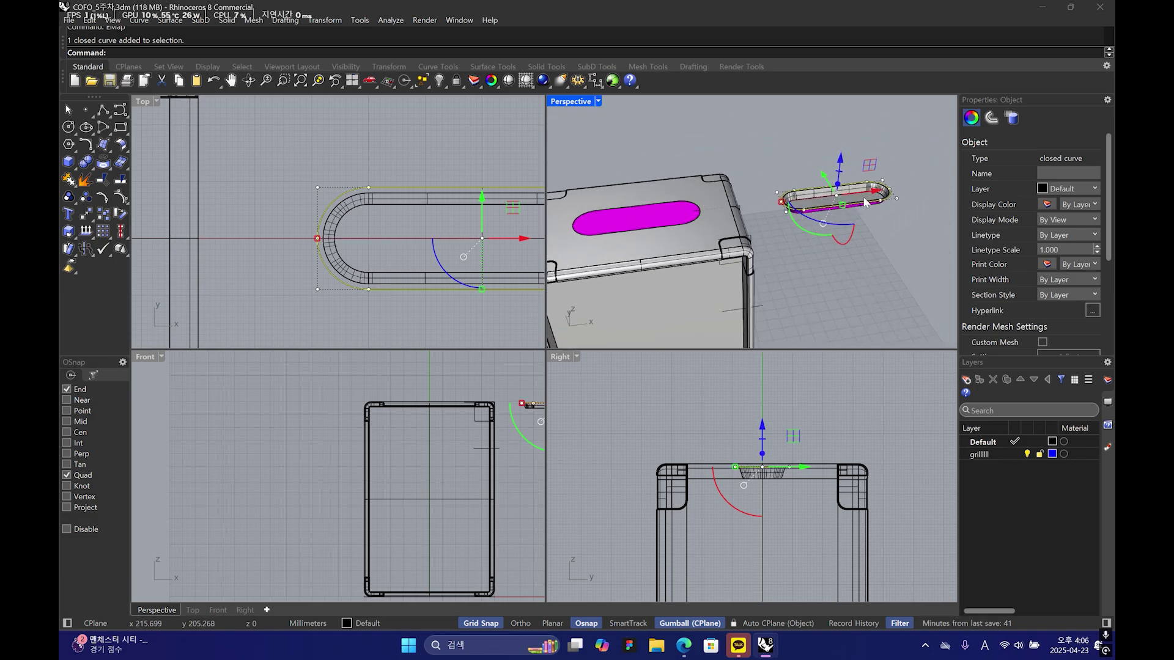
{"action": "key", "text": "Return"}
{"action": "key", "text": "Escape"}
- Extrude the slot curve in the cabinet's top opening downward into the cabinet
{"action": "right_click_drag", "start_coordinate": [857, 262], "coordinate": [771, 211]}
{"action": "scroll", "coordinate": [725, 222], "scroll_direction": "up", "scroll_amount": 3}
{"action": "left_click", "coordinate": [759, 205]}
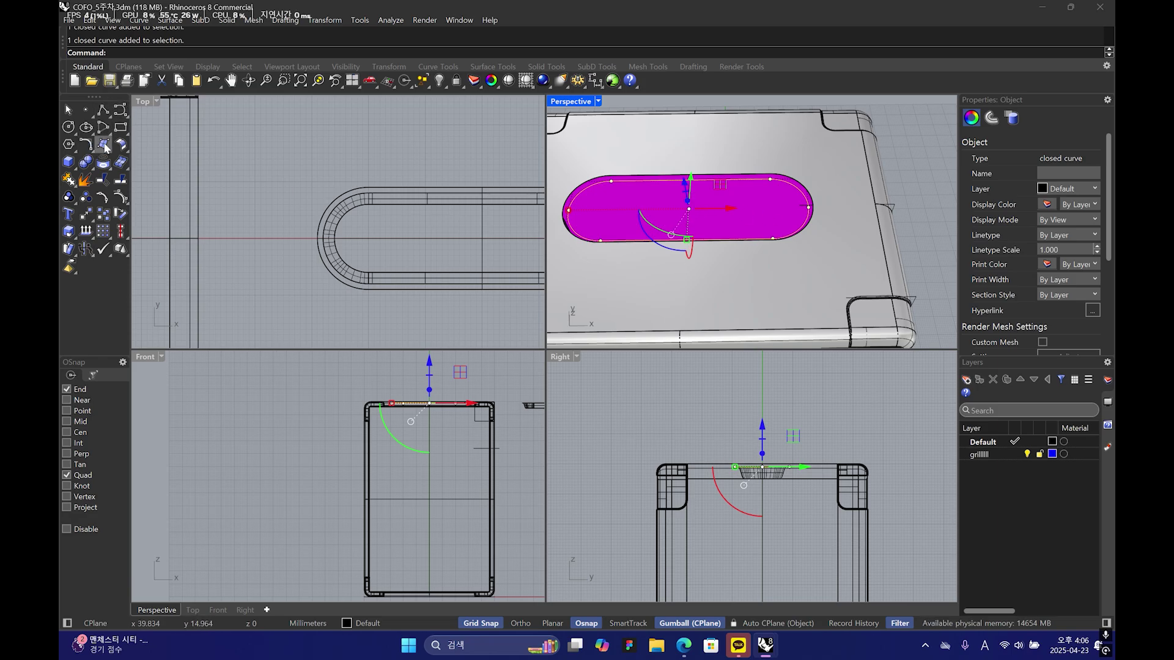
{"action": "right_click_drag", "start_coordinate": [641, 140], "coordinate": [650, 172]}
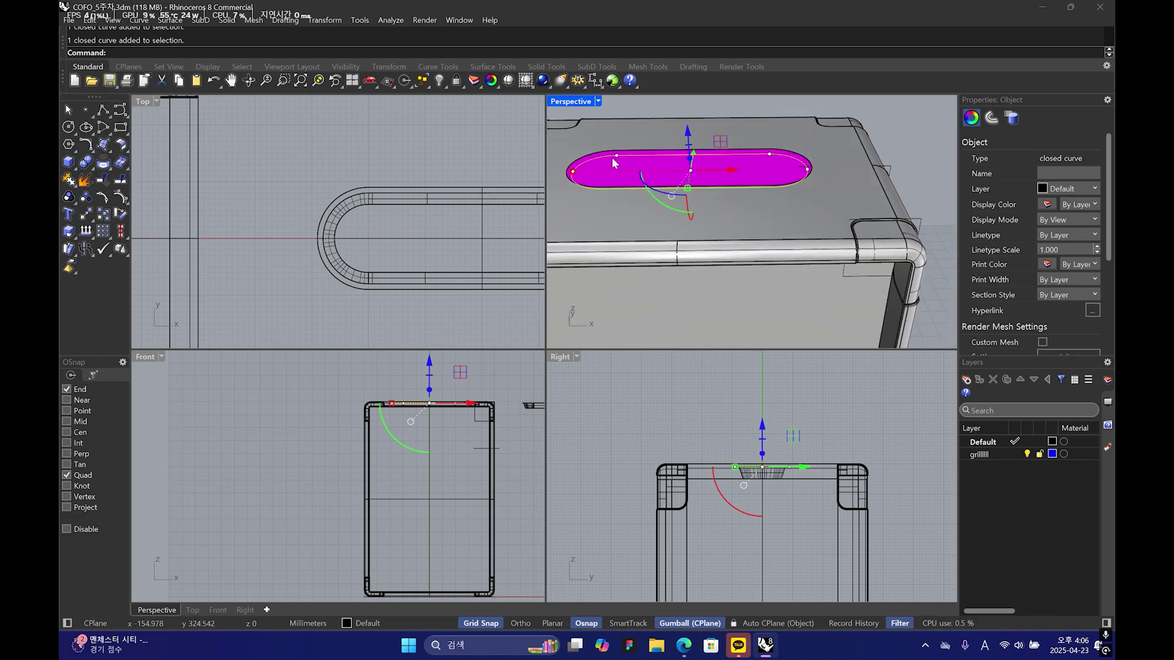
{"action": "left_click_drag", "start_coordinate": [689, 160], "coordinate": [691, 192]}
{"action": "left_click", "coordinate": [757, 108]}
{"action": "right_click_drag", "start_coordinate": [749, 109], "coordinate": [731, 136]}
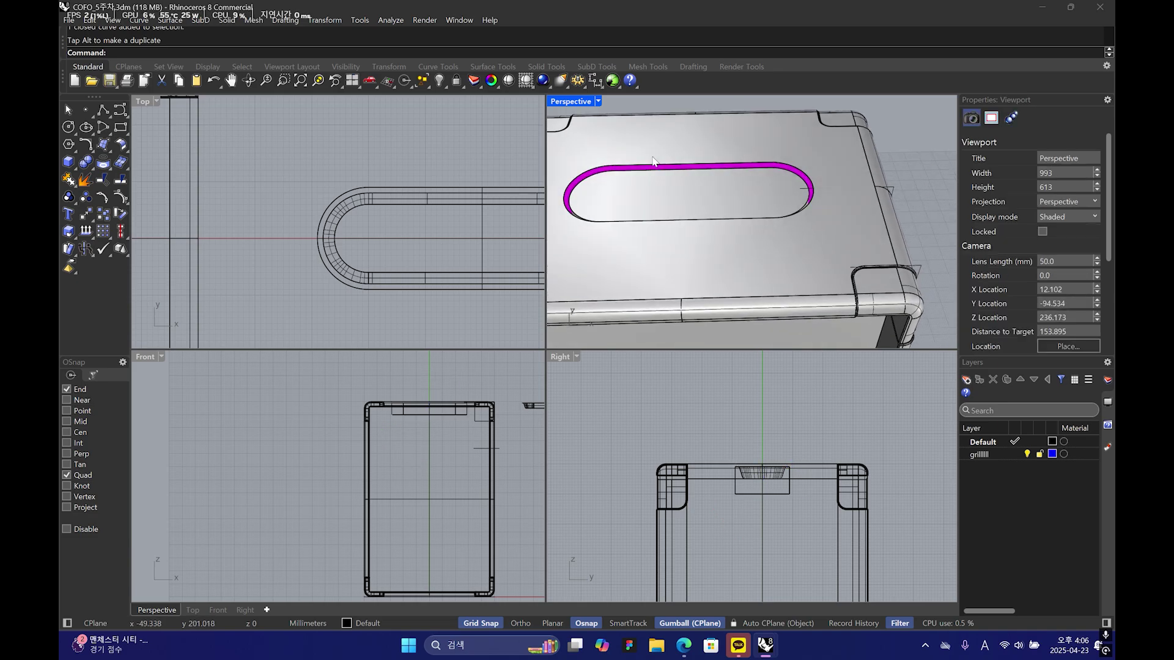
- Extract the top cap face of the slot extrusion and cut it away to open the pocket
{"action": "left_click", "coordinate": [104, 146]}
{"action": "left_click", "coordinate": [125, 184]}
{"action": "left_click", "coordinate": [87, 164]}
{"action": "left_click", "coordinate": [122, 186]}
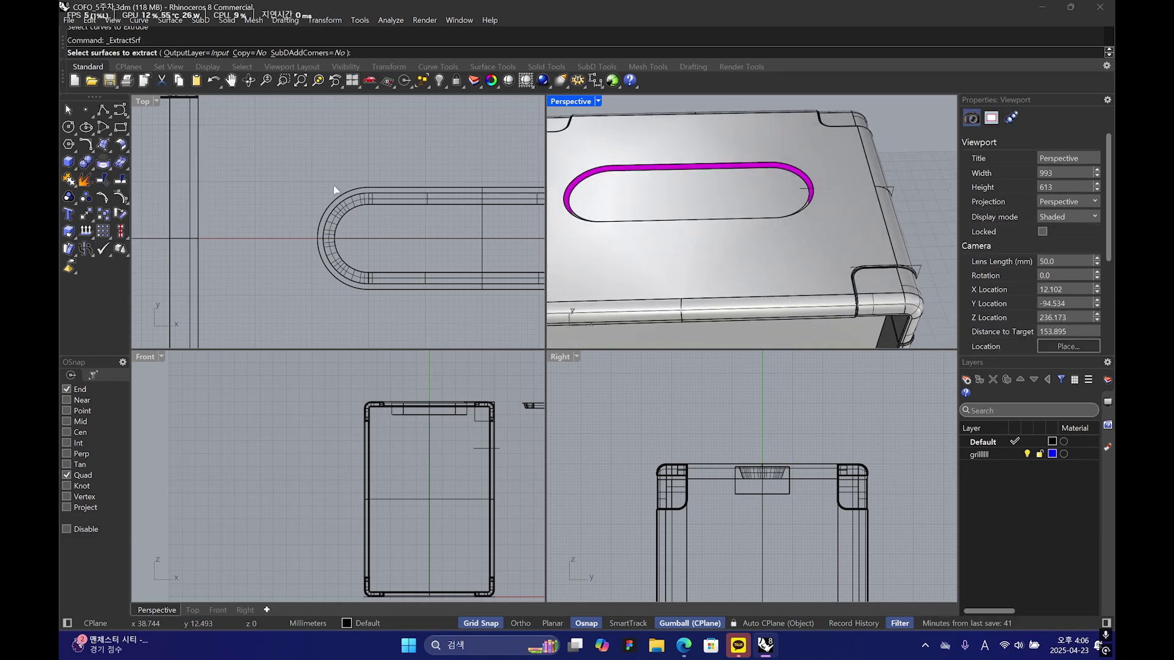
{"action": "left_click", "coordinate": [681, 210]}
{"action": "key", "text": "Return"}
{"action": "key", "text": "ctrl+x"}
- Flip the surface direction of the open slot pocket in the cabinet top
{"action": "right_click_drag", "start_coordinate": [681, 210], "coordinate": [783, 200]}
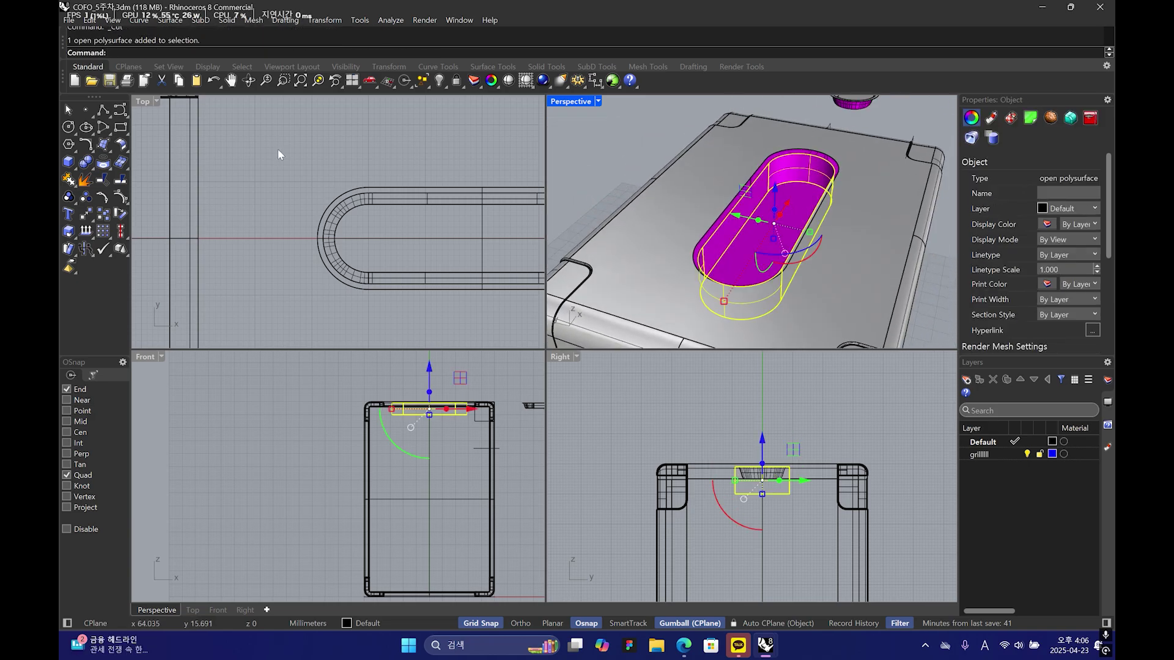
{"action": "right_click", "coordinate": [86, 231]}
{"action": "left_click", "coordinate": [660, 154]}
{"action": "right_click_drag", "start_coordinate": [660, 154], "coordinate": [630, 173]}
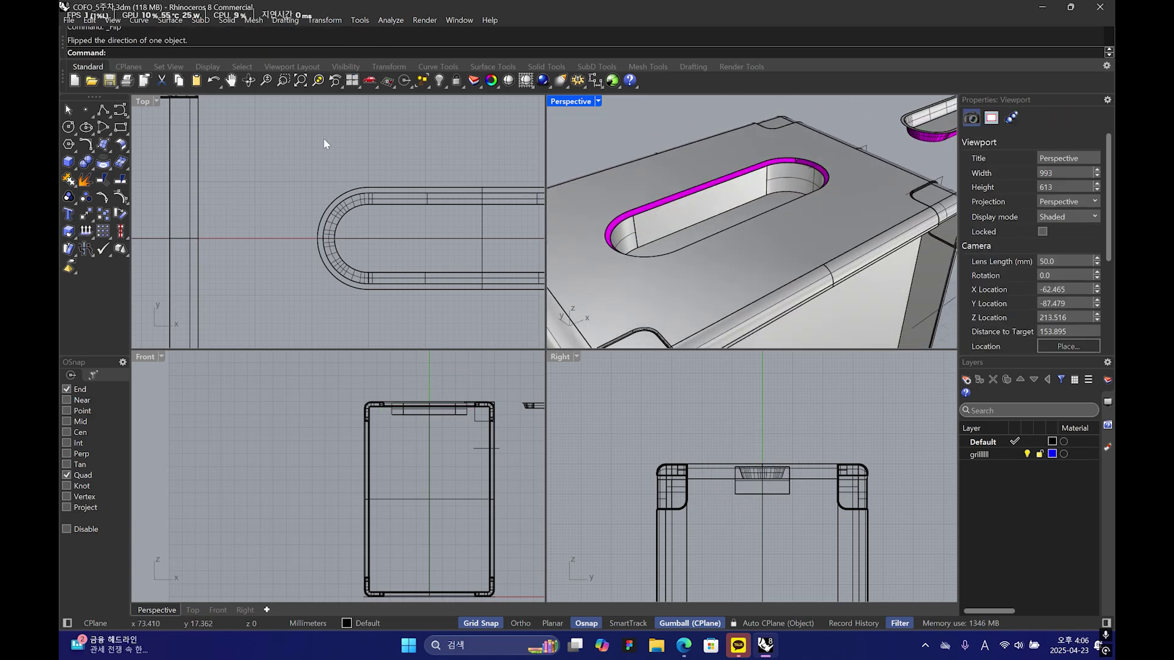
- Start a surface blend between the slot opening's edge on the cabinet top and the pocket wall's upper edge
{"action": "left_click", "coordinate": [111, 144]}
{"action": "left_click", "coordinate": [175, 151]}
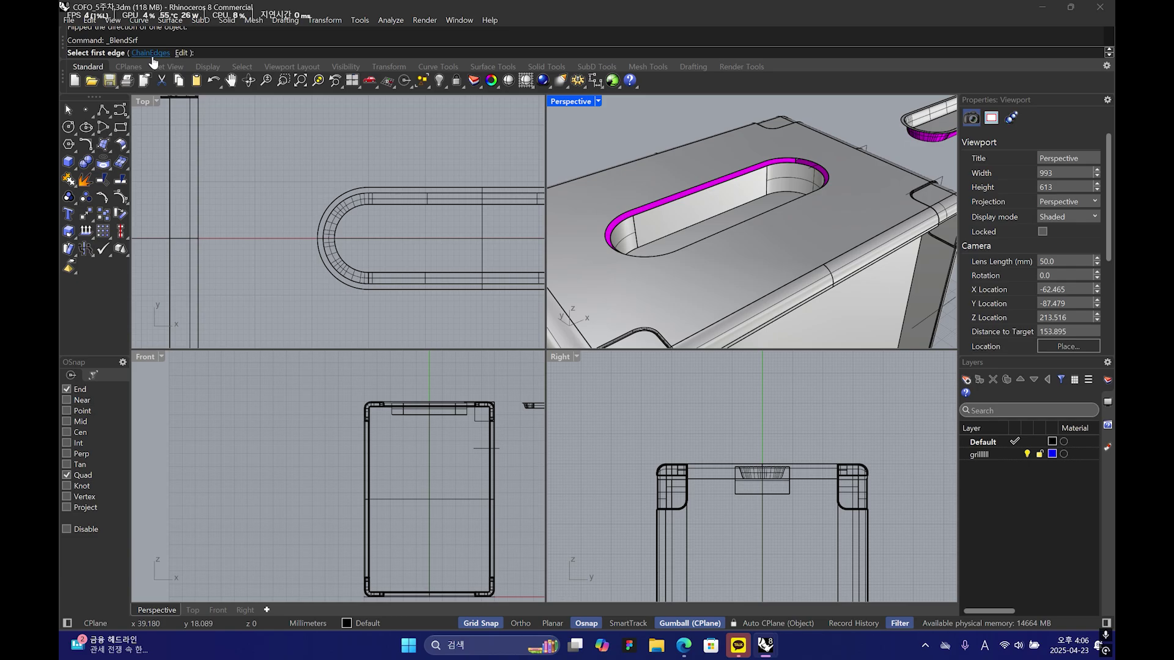
{"action": "scroll", "coordinate": [673, 207], "scroll_direction": "up", "scroll_amount": 7}
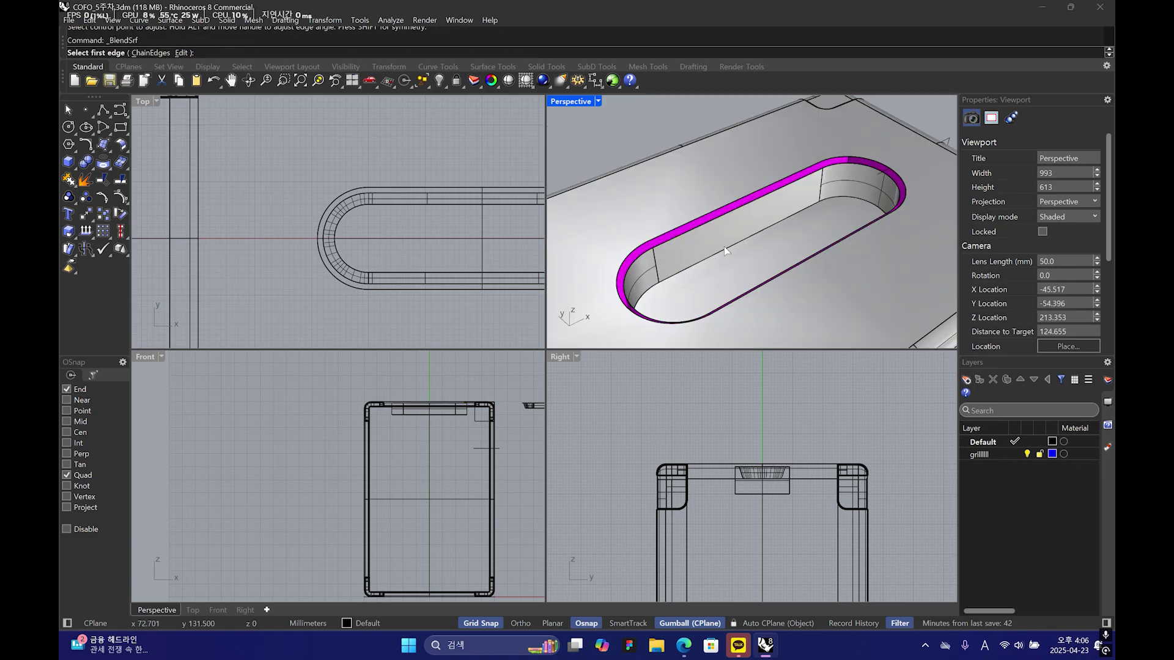
{"action": "left_click", "coordinate": [702, 226]}
{"action": "left_click", "coordinate": [698, 219]}
{"action": "key", "text": "Return"}
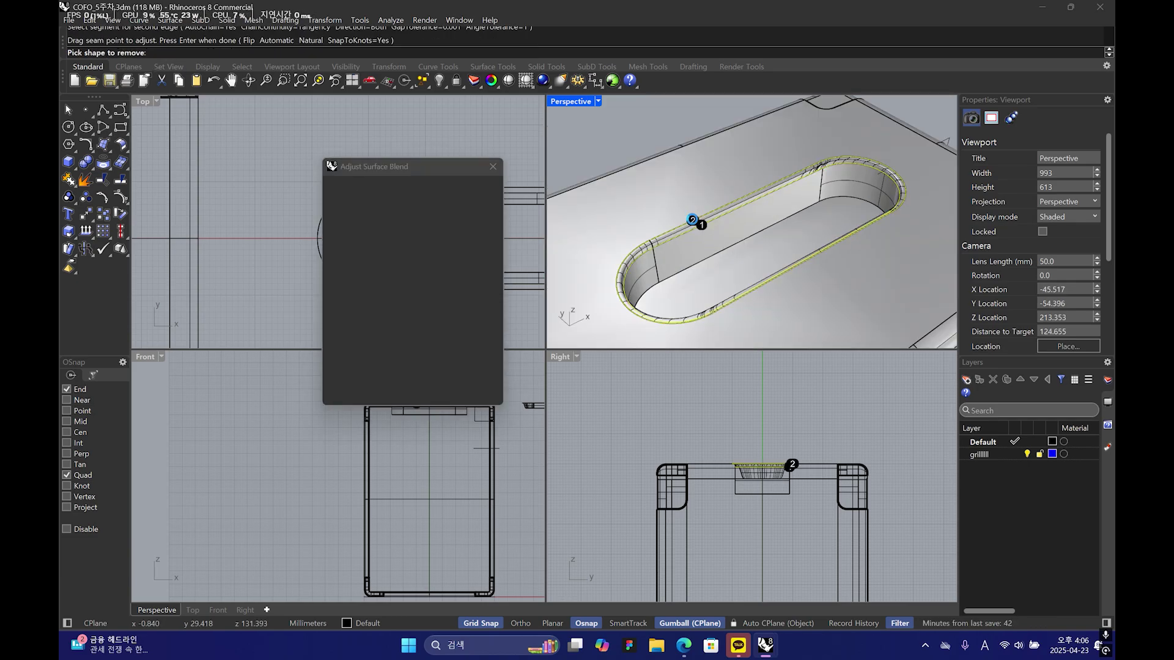
- Add cross-section shapes where the slot's rounded end meets its straight sides, and create the blend surface
{"action": "right_click_drag", "start_coordinate": [728, 249], "coordinate": [855, 189]}
{"action": "scroll", "coordinate": [690, 235], "scroll_direction": "up", "scroll_amount": 5}
{"action": "left_click", "coordinate": [458, 245]}
{"action": "left_click", "coordinate": [760, 173]}
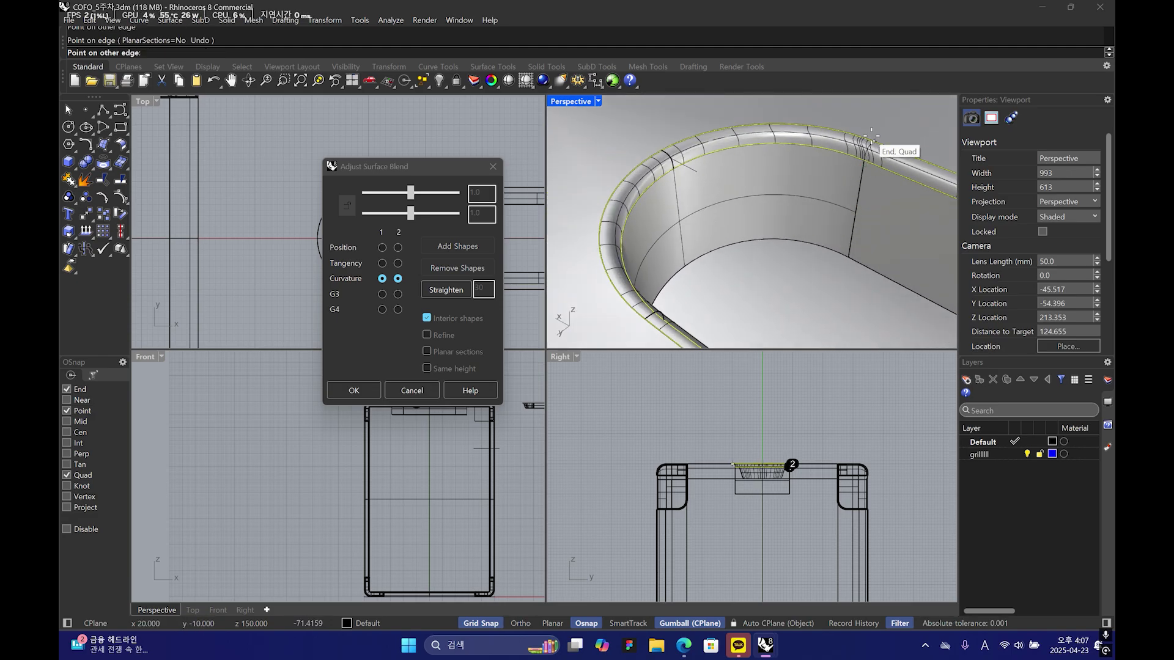
{"action": "key", "text": "ctrl+z"}
{"action": "right_click_drag", "start_coordinate": [871, 138], "coordinate": [821, 183]}
{"action": "left_click", "coordinate": [818, 126]}
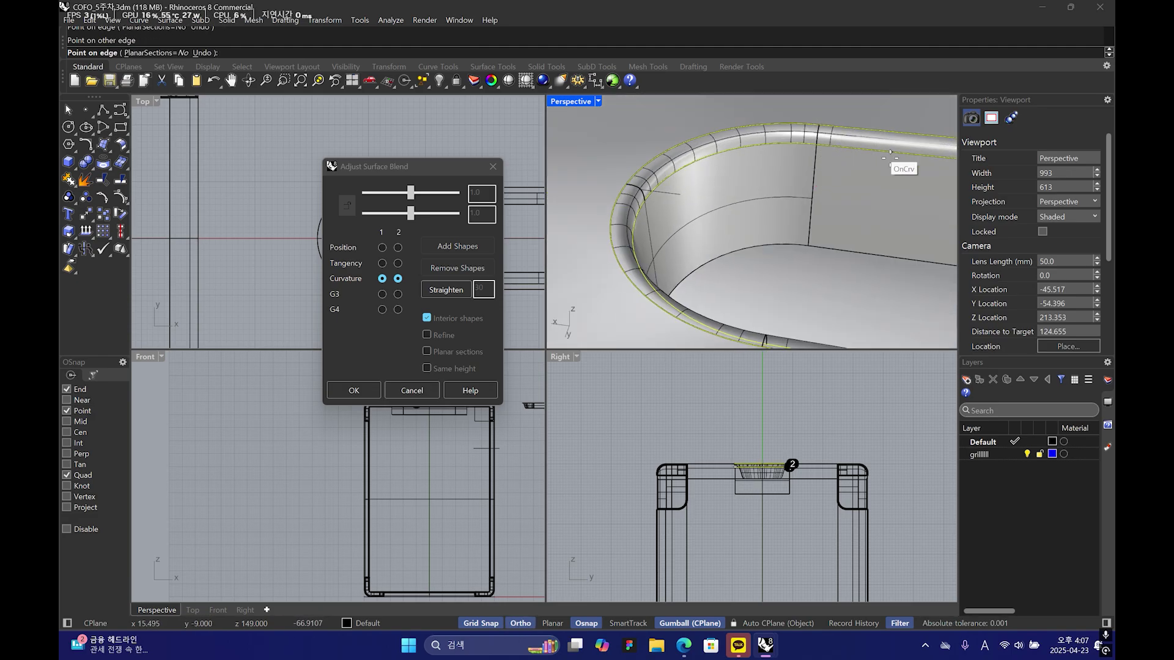
{"action": "right_click_drag", "start_coordinate": [817, 125], "coordinate": [850, 287]}
{"action": "scroll", "coordinate": [707, 249], "scroll_direction": "down", "scroll_amount": 6}
{"action": "left_click", "coordinate": [338, 391]}
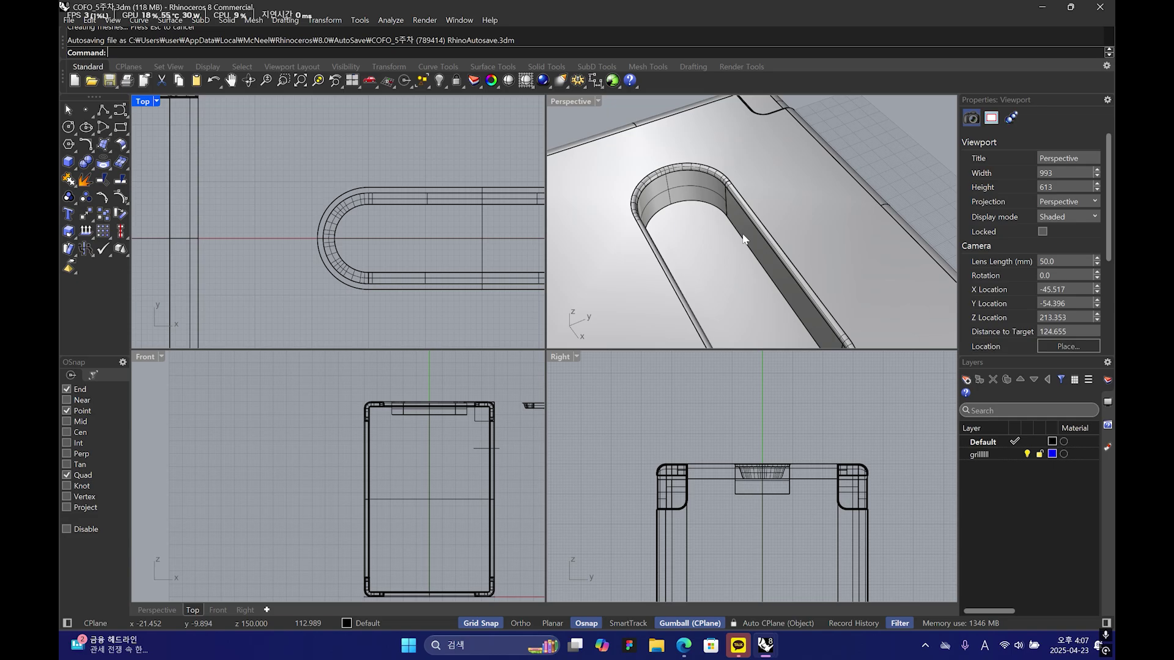
- Cut away the slot pocket walls and join the blended rim to the cabinet's top face
{"action": "left_click", "coordinate": [703, 216]}
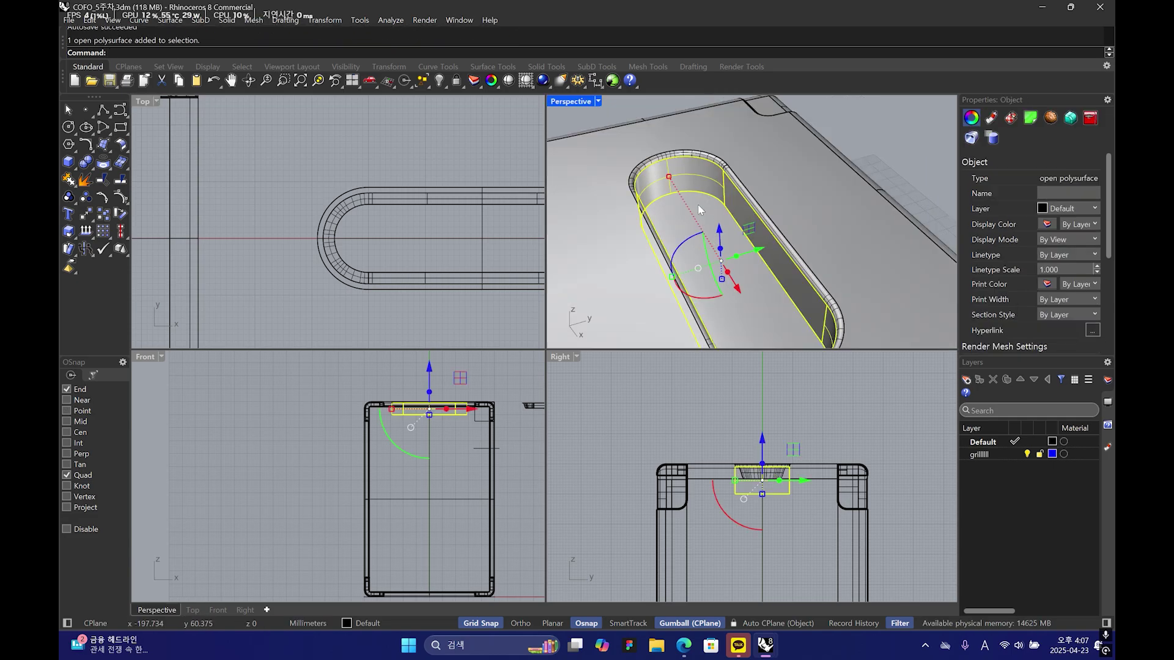
{"action": "key", "text": "ctrl+x"}
{"action": "right_click_drag", "start_coordinate": [683, 243], "coordinate": [756, 232]}
{"action": "scroll", "coordinate": [652, 203], "scroll_direction": "up", "scroll_amount": 10}
{"action": "left_click", "coordinate": [653, 202]}
{"action": "scroll", "coordinate": [653, 203], "scroll_direction": "down", "scroll_amount": 11}
{"action": "left_click", "coordinate": [640, 196], "text": "shift"}
{"action": "scroll", "coordinate": [688, 191], "scroll_direction": "down", "scroll_amount": 10}
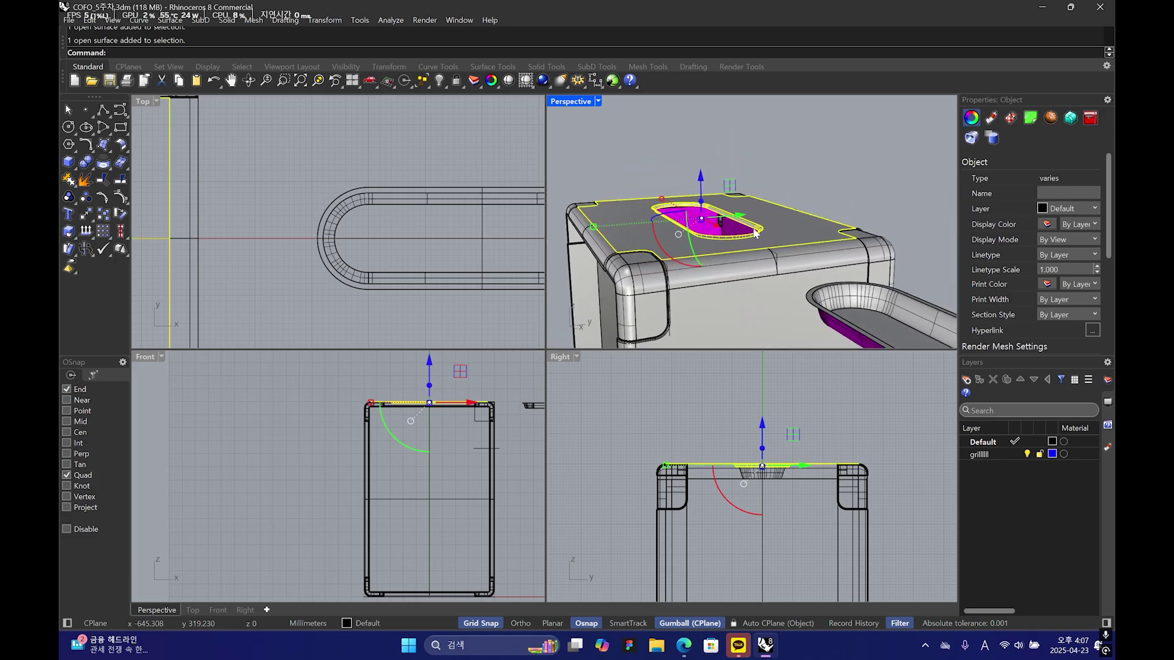
- Join the top face to the cabinet body and cap the slot opening to form a closed solid
{"action": "left_click", "coordinate": [695, 262], "text": "shift"}
{"action": "right_click_drag", "start_coordinate": [695, 261], "coordinate": [706, 226]}
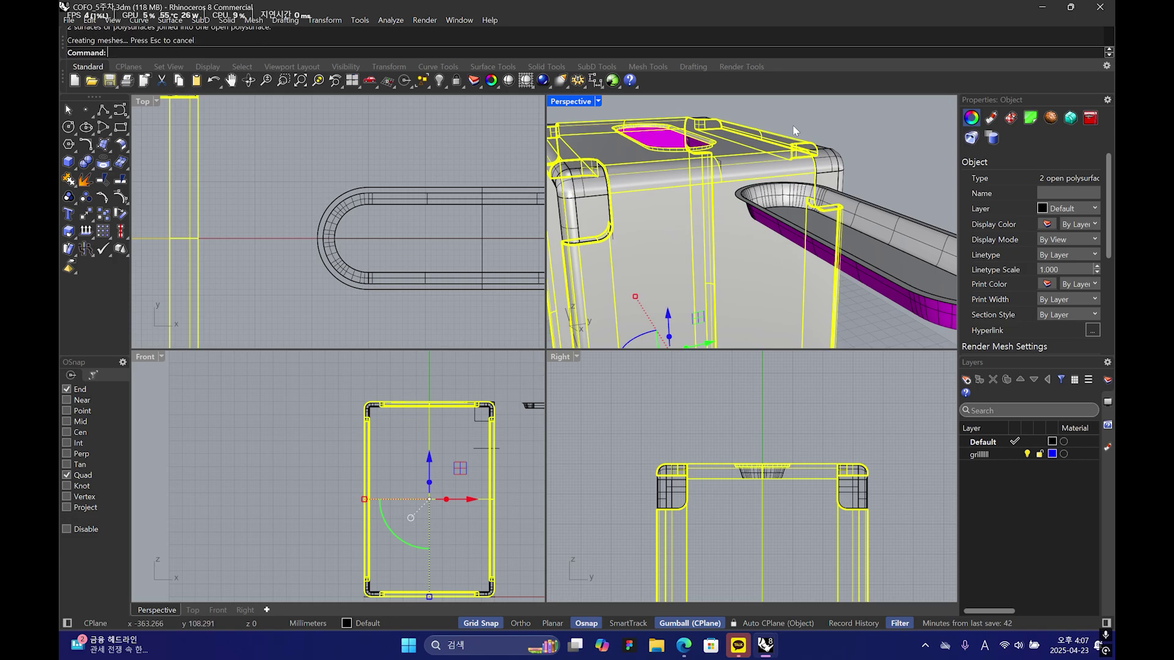
{"action": "right_click_drag", "start_coordinate": [793, 130], "coordinate": [758, 248]}
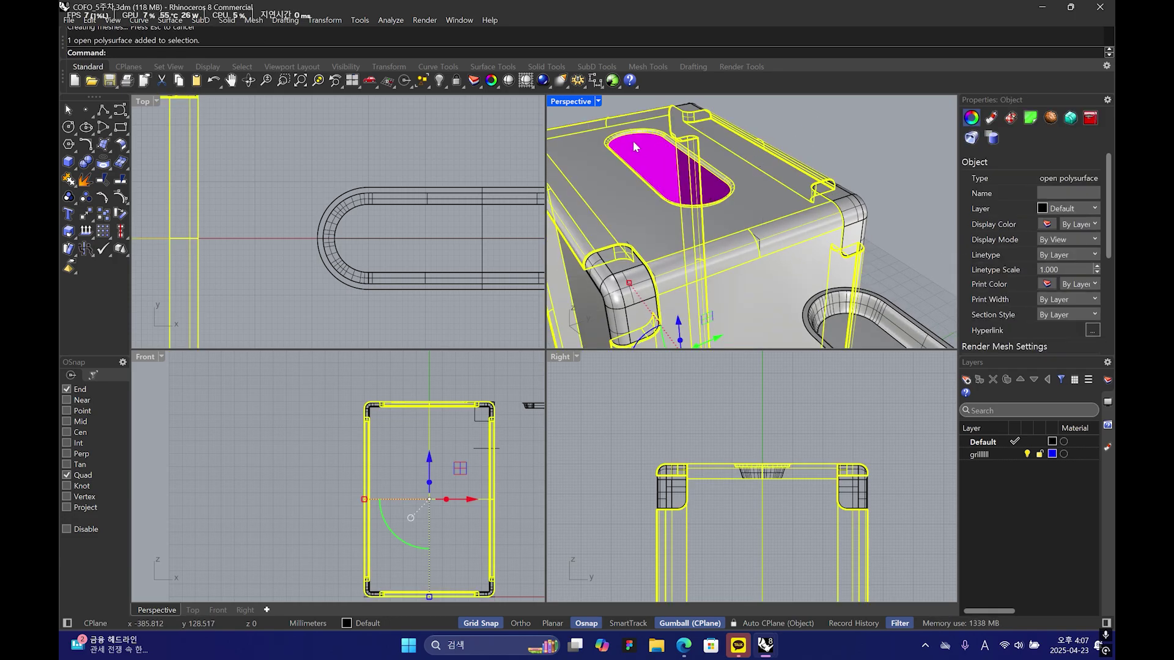
{"action": "key", "text": "Escape"}
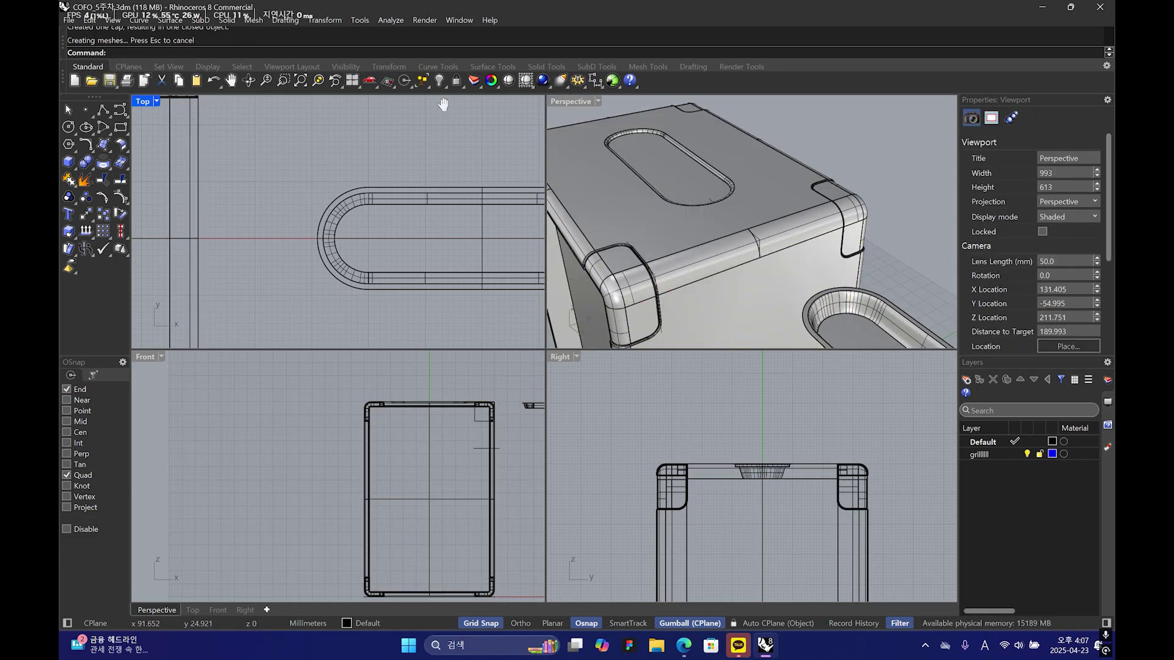
- Examine the surfaces of the control panel insert beside the cabinet
{"action": "scroll", "coordinate": [766, 188], "scroll_direction": "up", "scroll_amount": 6}
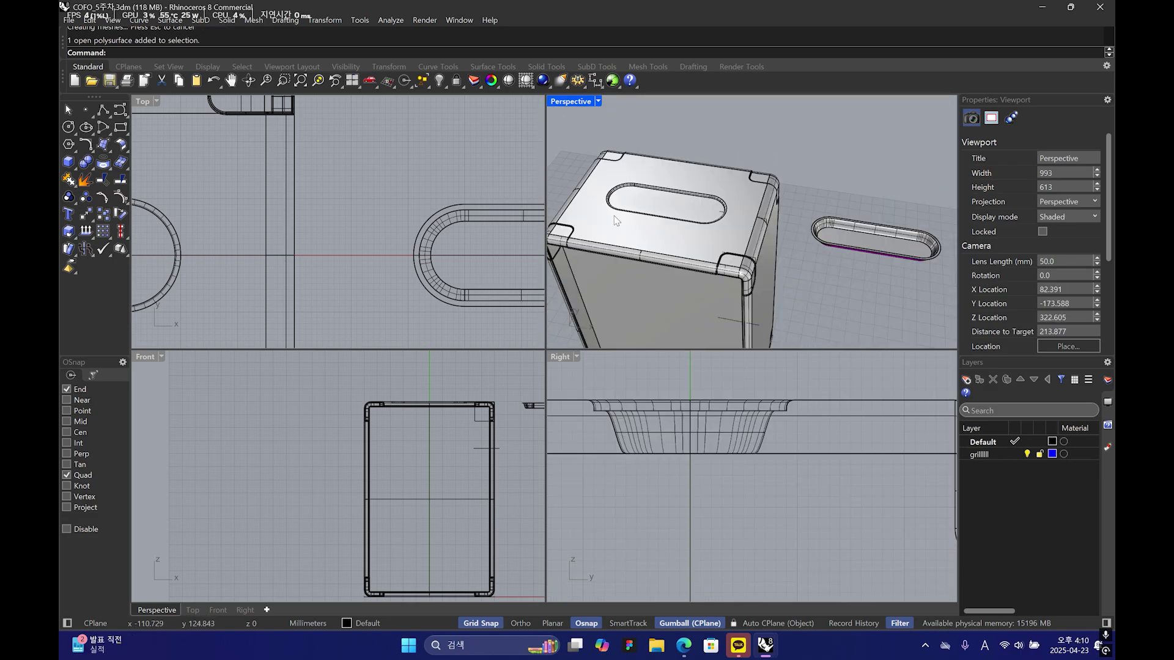
{"action": "mouse_move", "coordinate": [794, 282]}
{"action": "right_mouse_down"}
{"action": "mouse_move", "coordinate": [817, 228]}
{"action": "mouse_move", "coordinate": [745, 251]}
{"action": "mouse_move", "coordinate": [770, 241]}
{"action": "mouse_move", "coordinate": [763, 264]}
{"action": "mouse_move", "coordinate": [773, 273]}
{"action": "right_mouse_up"}
{"action": "left_click", "coordinate": [780, 234]}
{"action": "left_click", "coordinate": [783, 263]}
{"action": "left_click", "coordinate": [733, 259]}
{"action": "scroll", "coordinate": [770, 239], "scroll_direction": "up", "scroll_amount": 6}
{"action": "scroll", "coordinate": [764, 223], "scroll_direction": "up", "scroll_amount": 8}
{"action": "scroll", "coordinate": [764, 223], "scroll_direction": "down", "scroll_amount": 8}
{"action": "left_click", "coordinate": [751, 229]}
{"action": "left_click", "coordinate": [697, 267]}
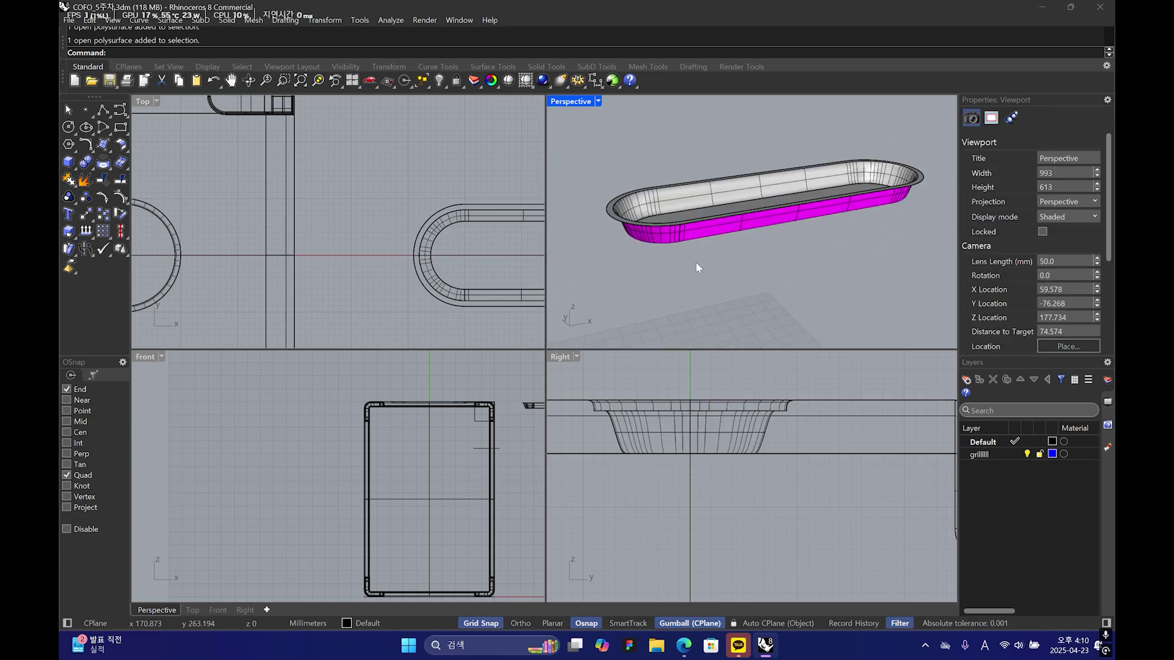
- Duplicate the outer rim edge of the insert's basin as a closed curve
{"action": "left_click", "coordinate": [633, 232]}
{"action": "type", "text": "DupEdge"}
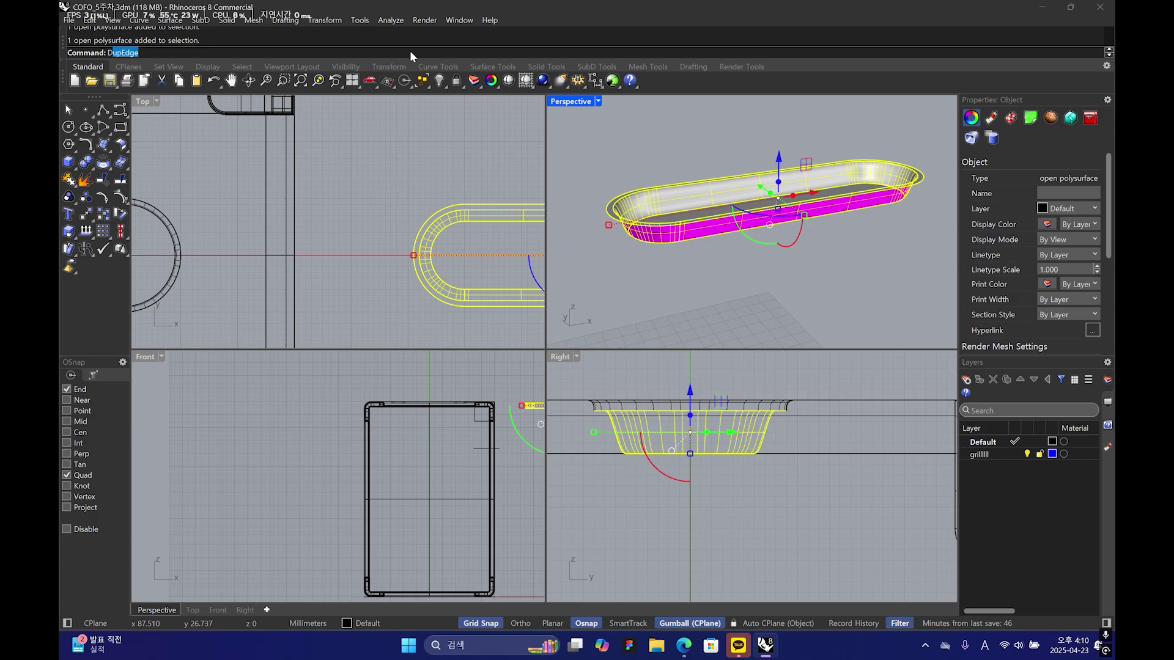
{"action": "key", "text": "Return"}
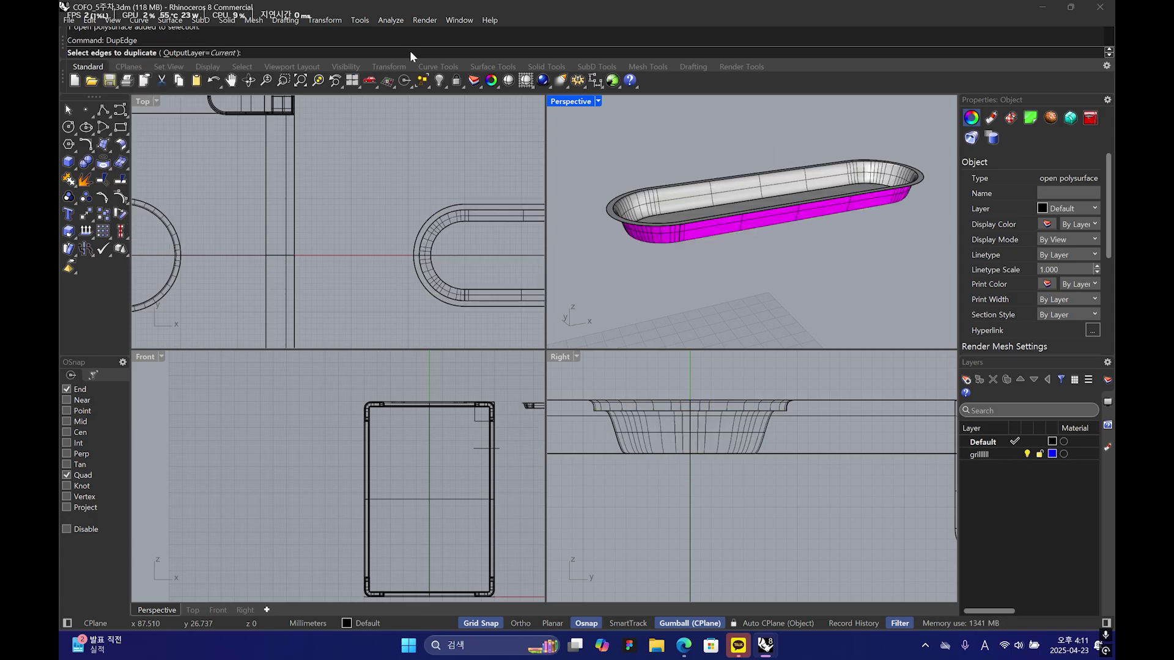
{"action": "left_click", "coordinate": [602, 205]}
{"action": "key", "text": "Return"}
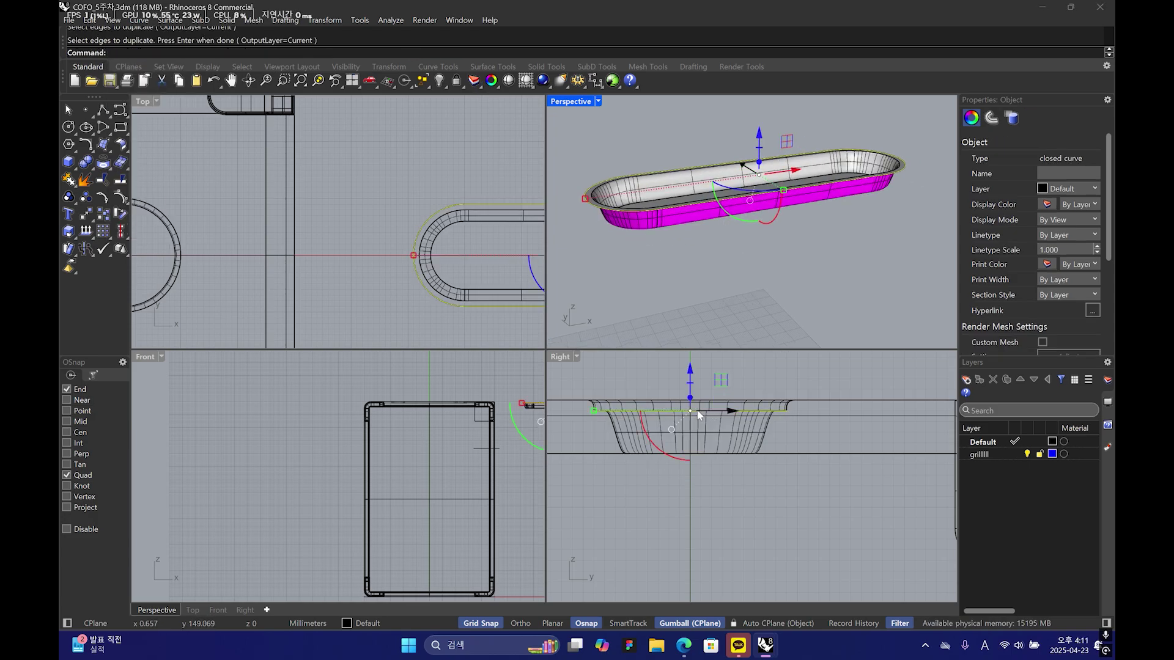
- Try to extrude the duplicated rim curve 5 mm downward
{"action": "scroll", "coordinate": [699, 415], "scroll_direction": "down", "scroll_amount": 3}
{"action": "right_click_drag", "start_coordinate": [784, 156], "coordinate": [783, 158]}
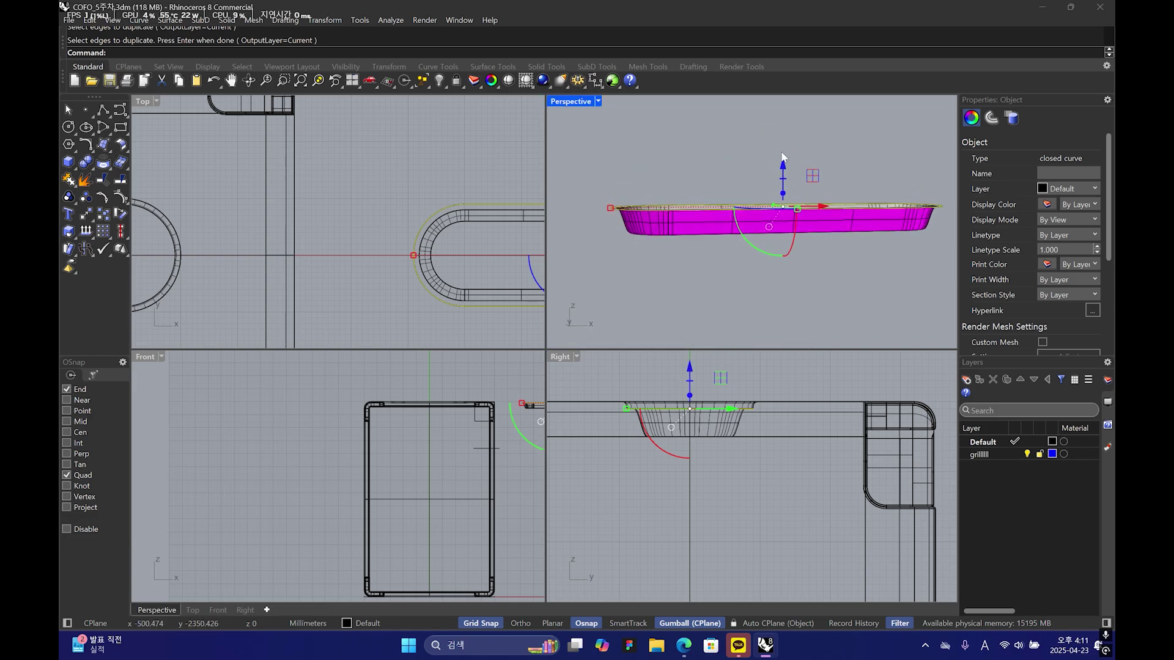
{"action": "left_click_drag", "start_coordinate": [787, 201], "coordinate": [783, 254]}
{"action": "left_click_drag", "start_coordinate": [690, 445], "coordinate": [690, 426]}
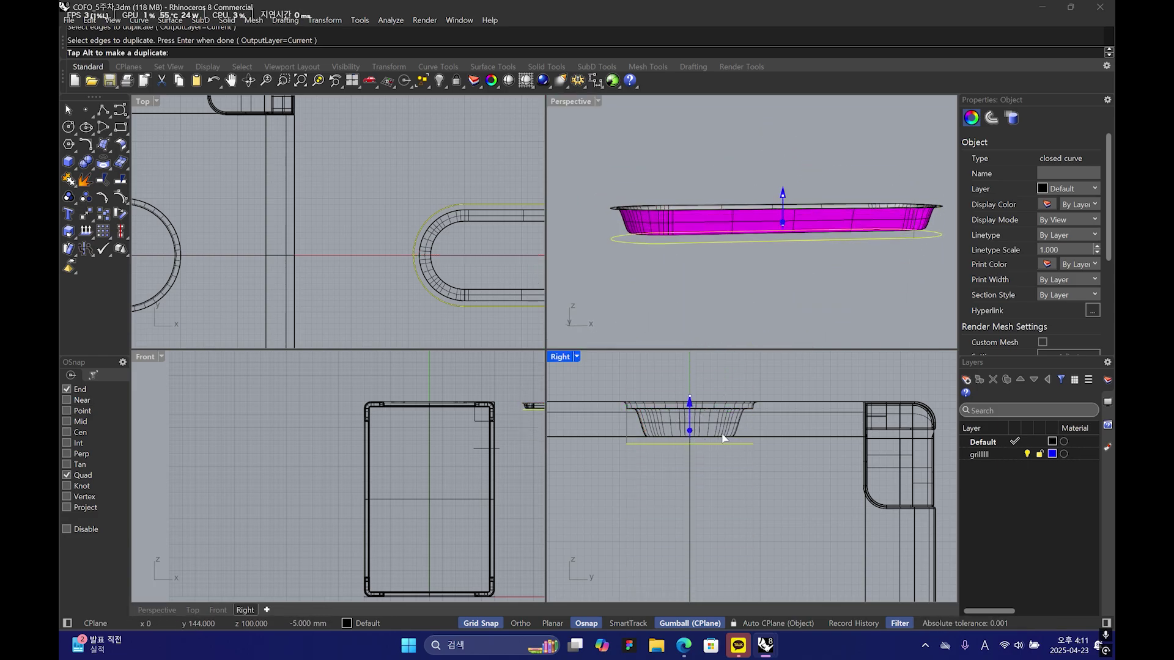
{"action": "scroll", "coordinate": [723, 438], "scroll_direction": "up", "scroll_amount": 3}
{"action": "left_click_drag", "start_coordinate": [738, 433], "coordinate": [740, 435]}
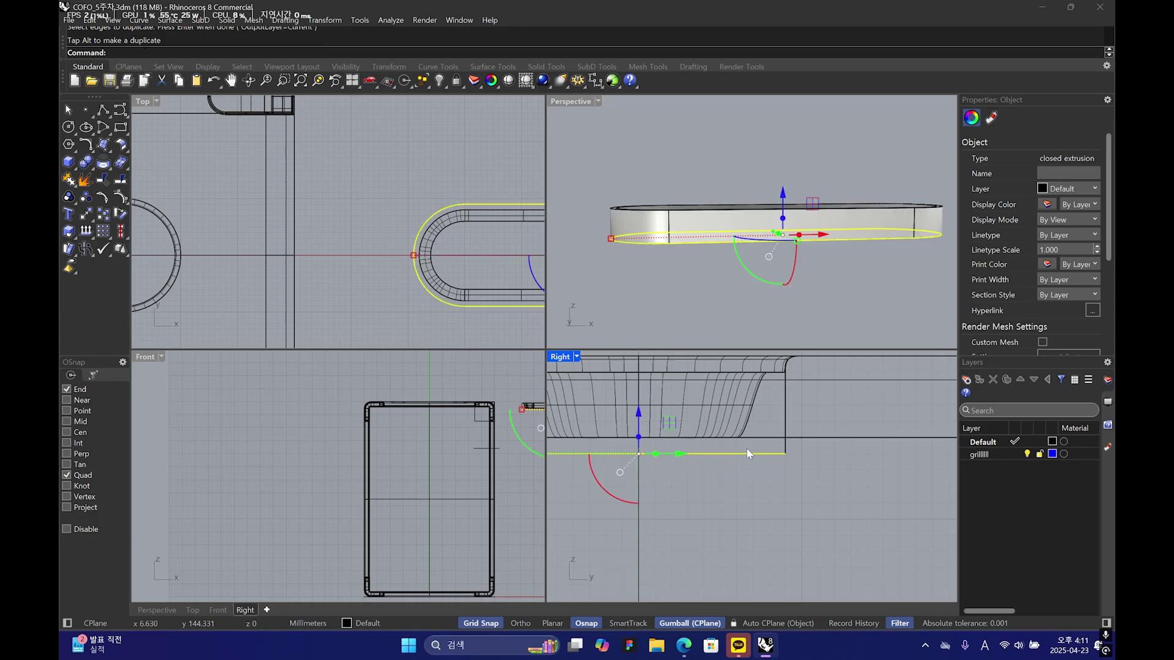
{"action": "key", "text": "ctrl+z"}
- Extrude the duplicated rim curve 9 mm downward into a closed slot-shaped solid
{"action": "right_click_drag", "start_coordinate": [686, 420], "coordinate": [726, 448]}
{"action": "scroll", "coordinate": [824, 191], "scroll_direction": "down", "scroll_amount": 2}
{"action": "right_click_drag", "start_coordinate": [824, 190], "coordinate": [714, 246]}
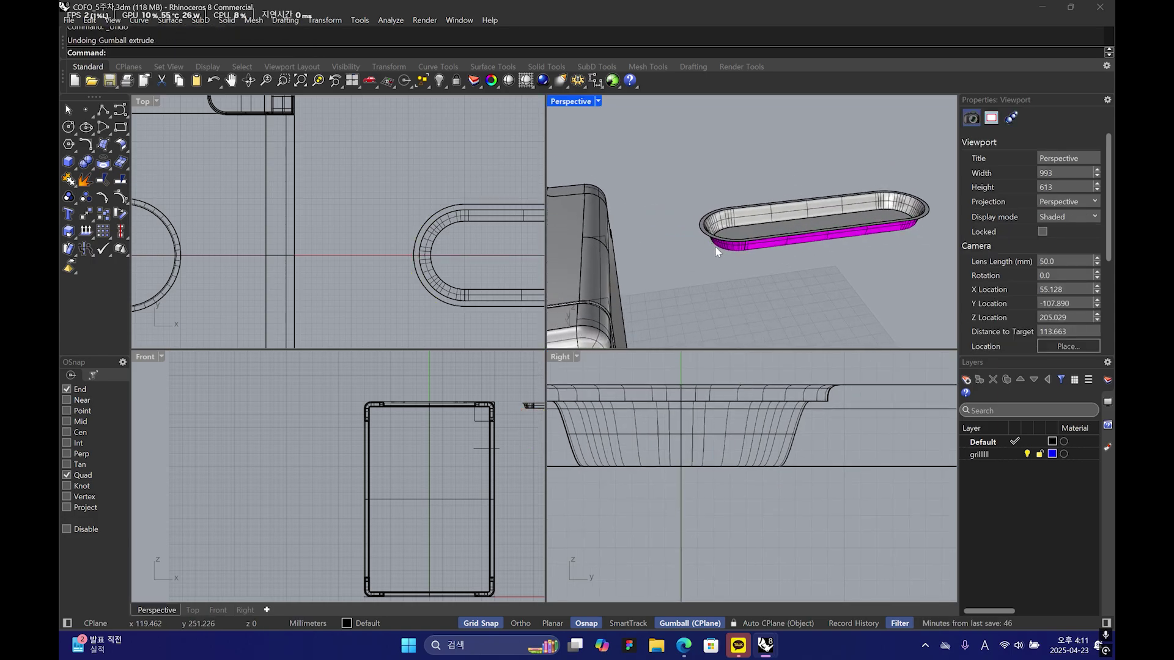
{"action": "left_click", "coordinate": [712, 242]}
{"action": "left_click", "coordinate": [751, 251]}
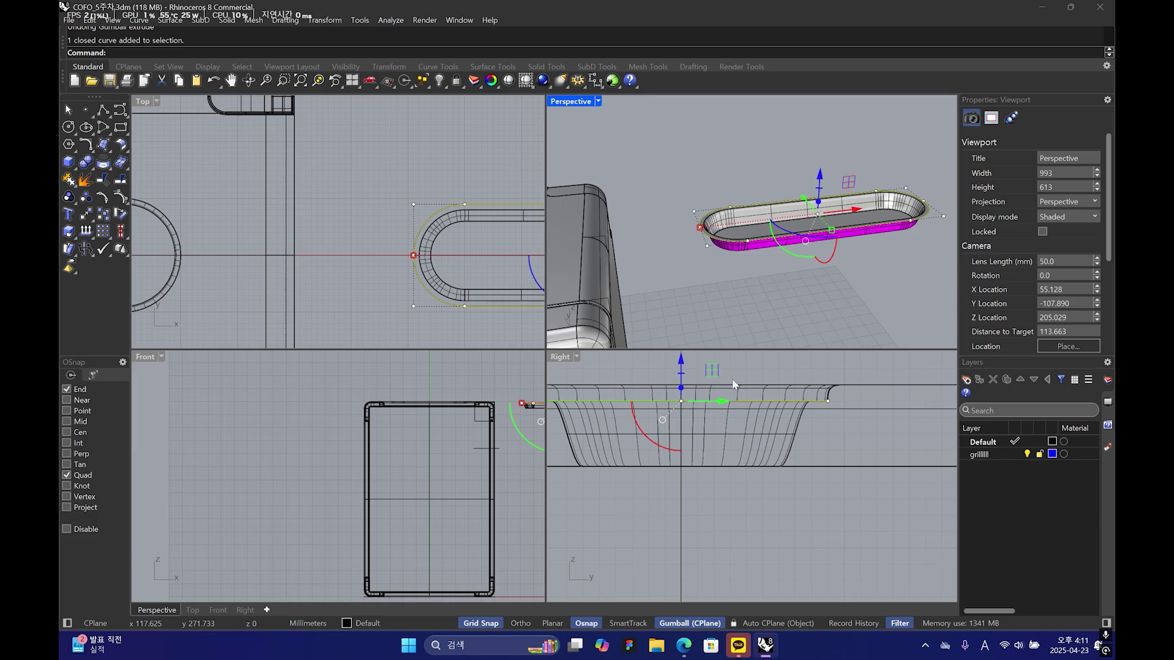
{"action": "scroll", "coordinate": [734, 433], "scroll_direction": "down", "scroll_amount": 3}
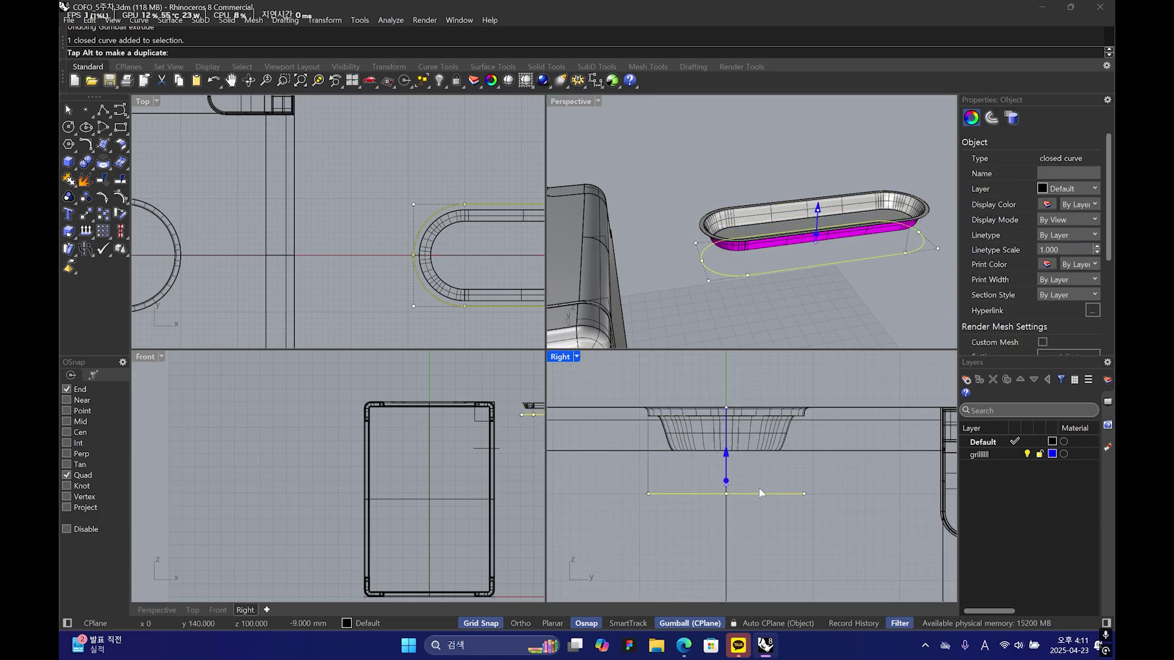
{"action": "left_click_drag", "start_coordinate": [760, 493], "coordinate": [789, 505]}
{"action": "key", "text": "Escape"}
{"action": "scroll", "coordinate": [797, 482], "scroll_direction": "up", "scroll_amount": 2}
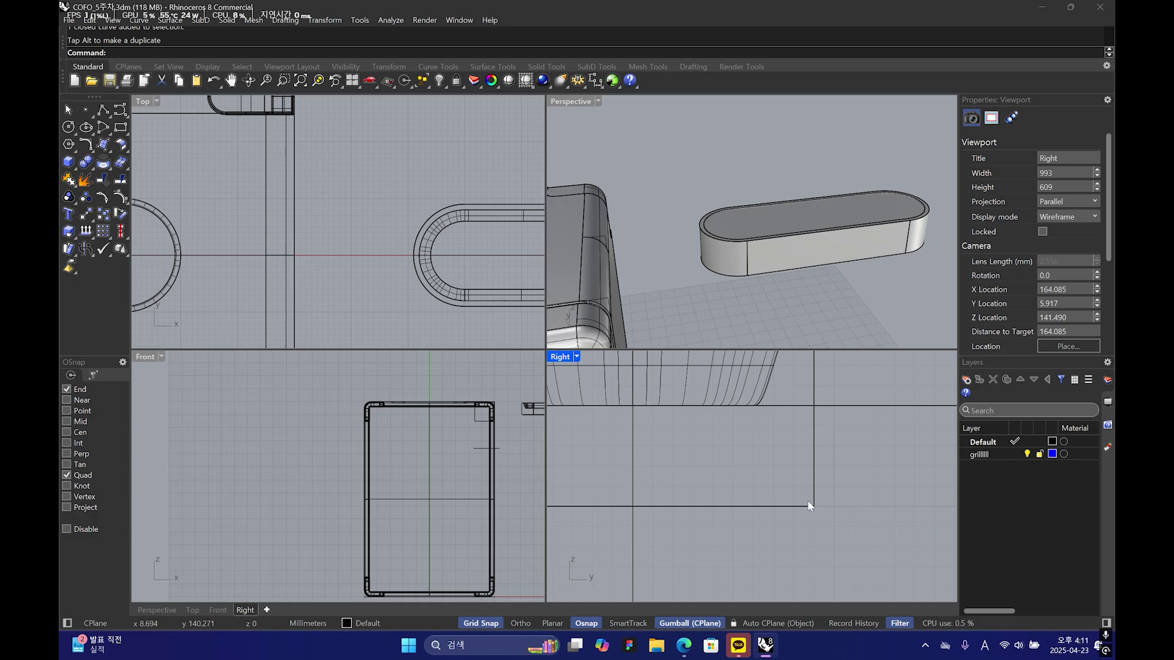
- Move the slot-shaped solid from the insert into the slot in the cabinet's top
{"action": "left_click_drag", "start_coordinate": [819, 267], "coordinate": [816, 264]}
{"action": "scroll", "coordinate": [815, 263], "scroll_direction": "down", "scroll_amount": 7}
{"action": "key", "text": "ctrl+z"}
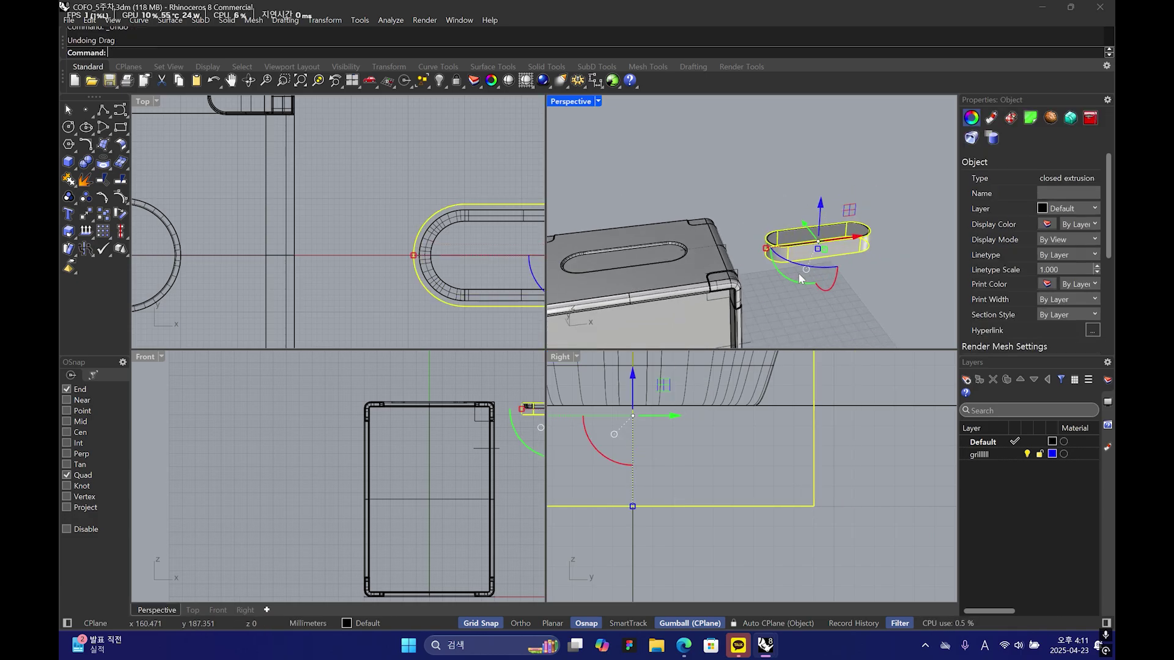
{"action": "left_click", "coordinate": [851, 236]}
{"action": "key", "text": "Return"}
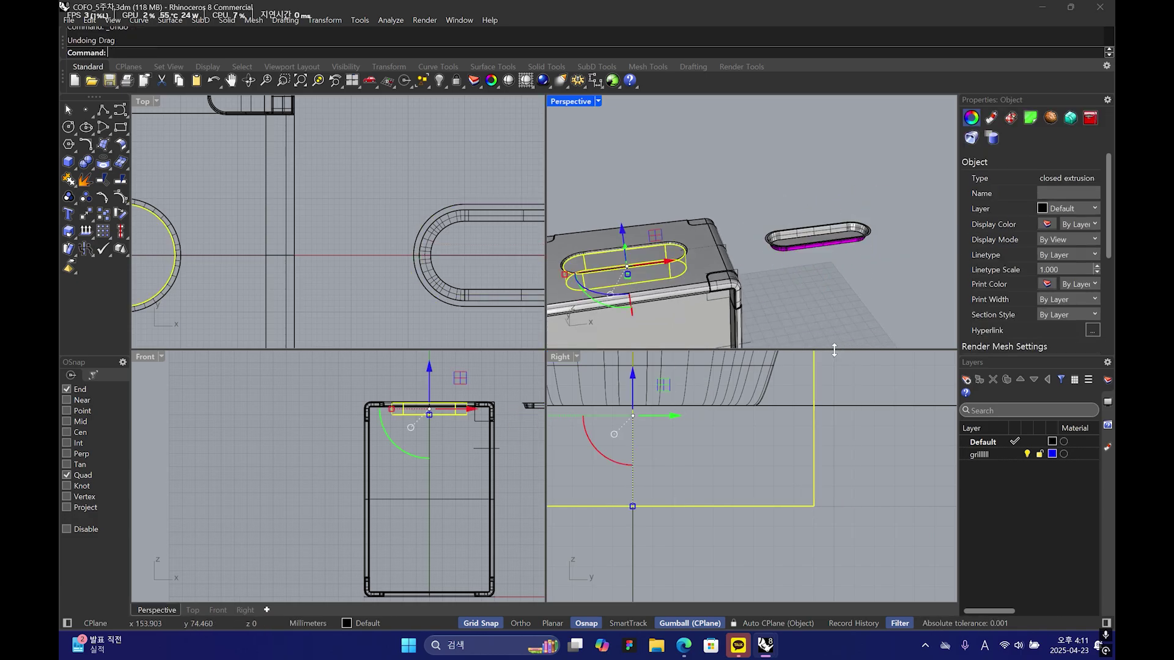
- Subtract the slot-shaped solid from the cabinet with a Boolean difference to form the pocket
{"action": "left_click", "coordinate": [735, 211]}
{"action": "right_click_drag", "start_coordinate": [736, 214], "coordinate": [846, 213], "text": "shift"}
{"action": "scroll", "coordinate": [795, 227], "scroll_direction": "up", "scroll_amount": 7}
{"action": "left_click", "coordinate": [793, 233]}
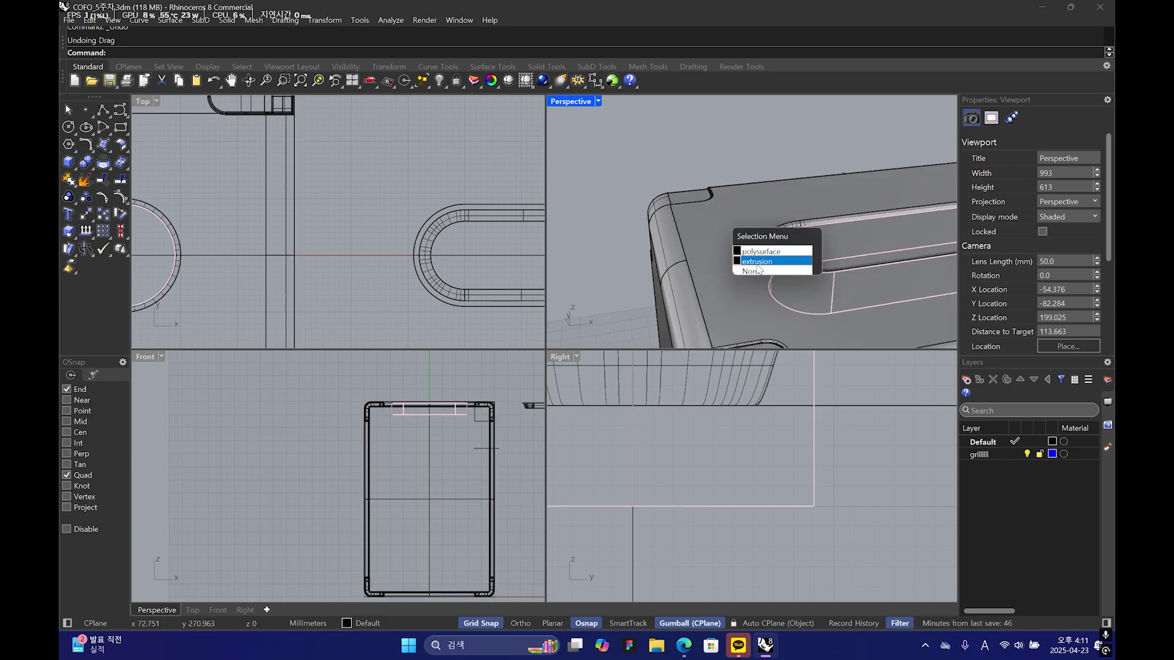
{"action": "left_click", "coordinate": [776, 251]}
{"action": "left_click", "coordinate": [89, 164]}
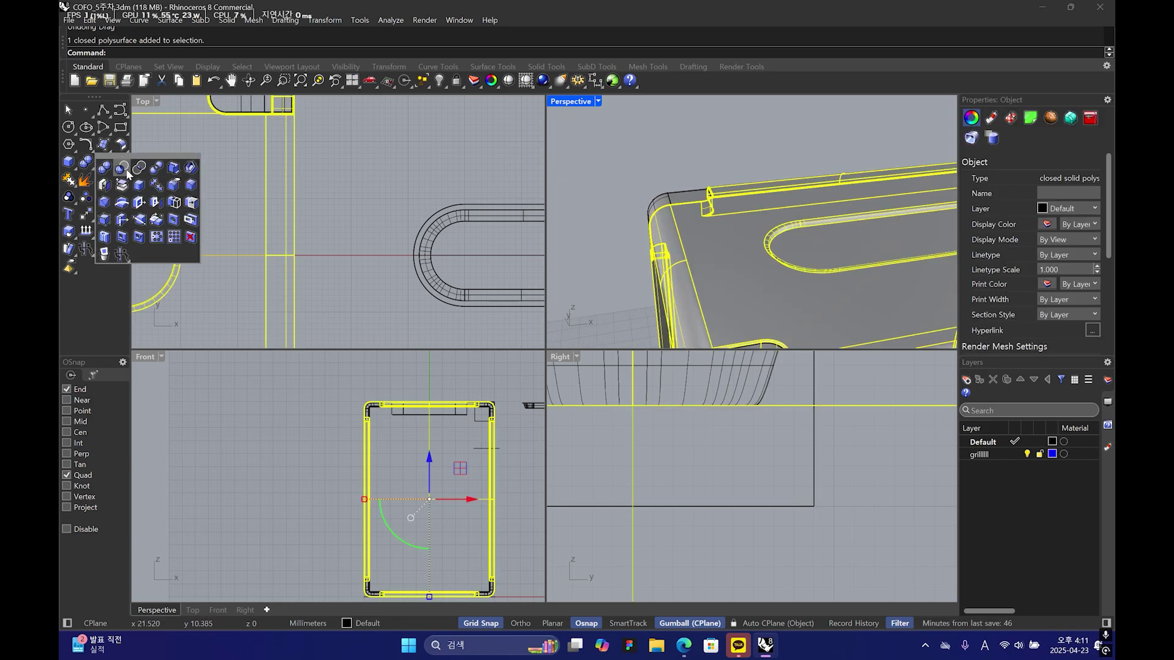
{"action": "left_click", "coordinate": [122, 167]}
{"action": "left_click", "coordinate": [850, 240]}
{"action": "key", "text": "Return"}
{"action": "scroll", "coordinate": [794, 232], "scroll_direction": "up", "scroll_amount": 3}
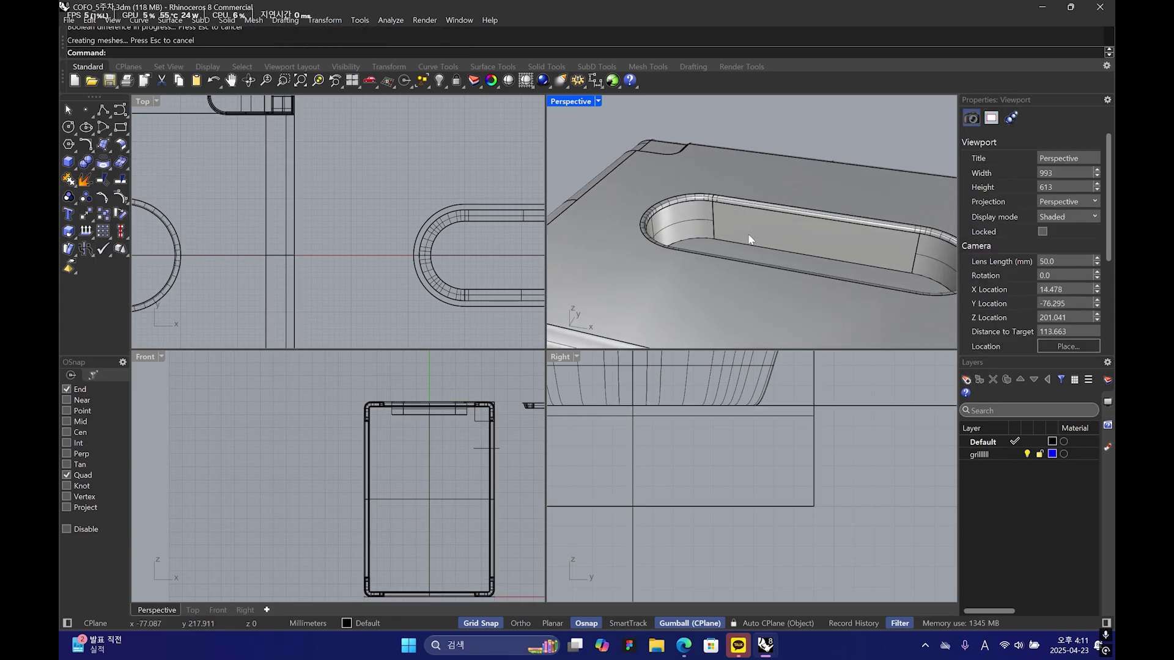
{"action": "right_click_drag", "start_coordinate": [750, 240], "coordinate": [718, 214], "text": "shift"}
{"action": "scroll", "coordinate": [659, 201], "scroll_direction": "down", "scroll_amount": 4}
{"action": "right_click_drag", "start_coordinate": [822, 266], "coordinate": [741, 231], "text": "shift"}
- Undo the last curve extrusion and extrude the insert's rim curve 9 mm downward as an open surface
{"action": "left_click", "coordinate": [741, 178]}
{"action": "key", "text": "ctrl+z"}
{"action": "scroll", "coordinate": [865, 563], "scroll_direction": "down", "scroll_amount": 2}
{"action": "scroll", "coordinate": [733, 214], "scroll_direction": "up", "scroll_amount": 6}
{"action": "left_click", "coordinate": [732, 241]}
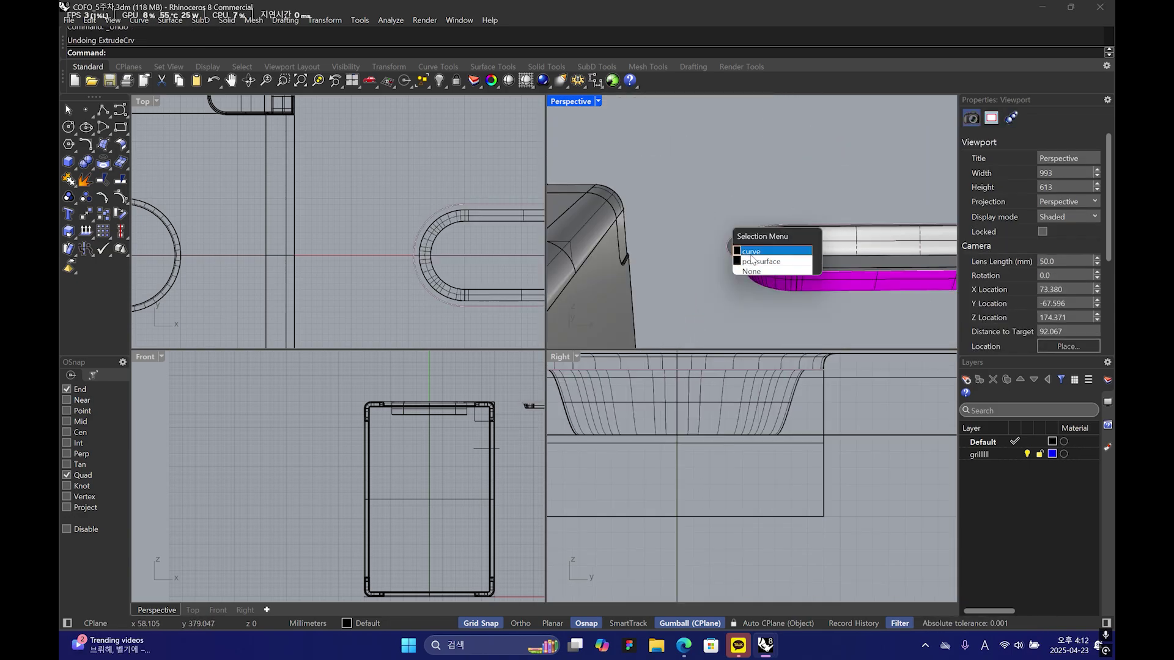
{"action": "left_click", "coordinate": [752, 253]}
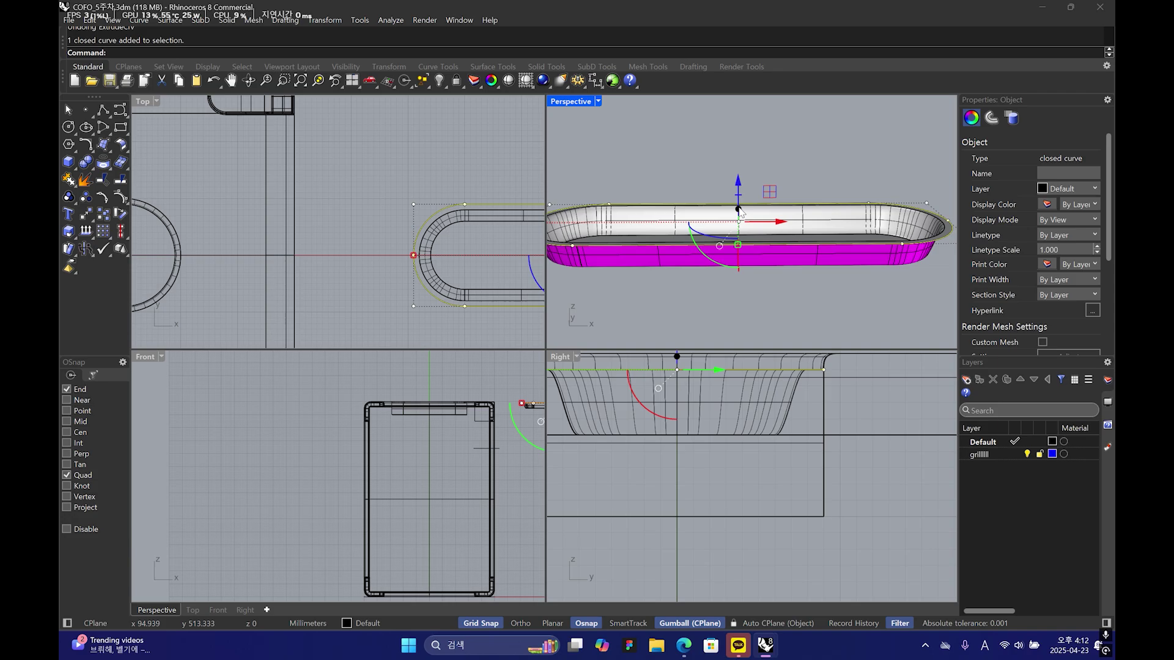
{"action": "left_click", "coordinate": [106, 149]}
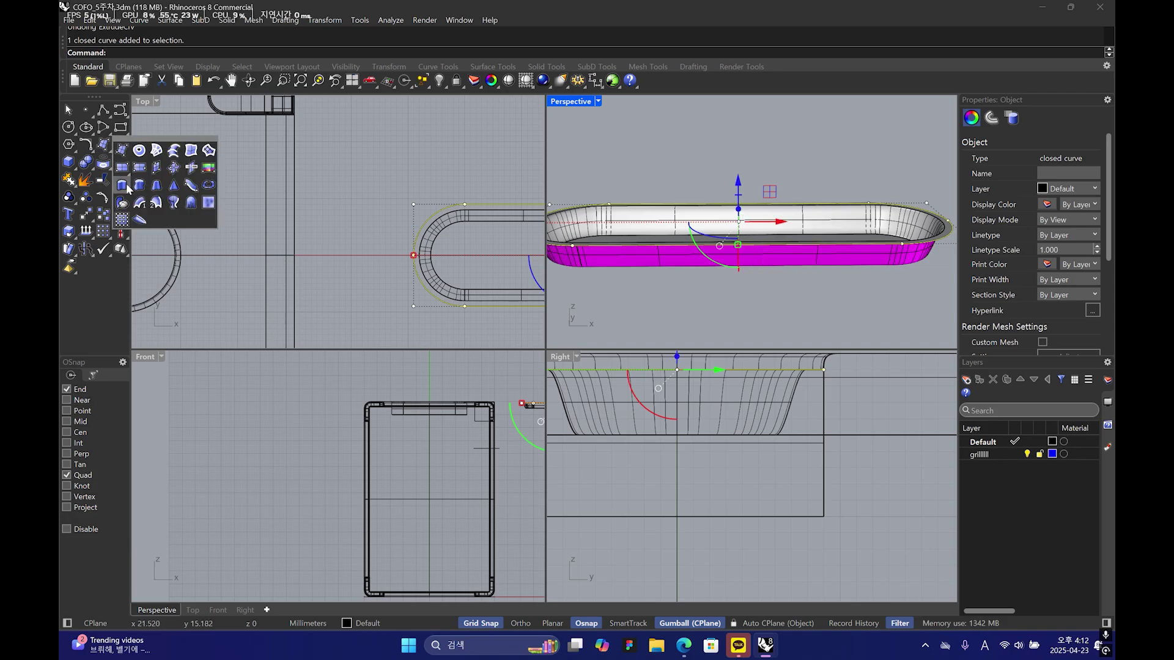
{"action": "left_click", "coordinate": [123, 185]}
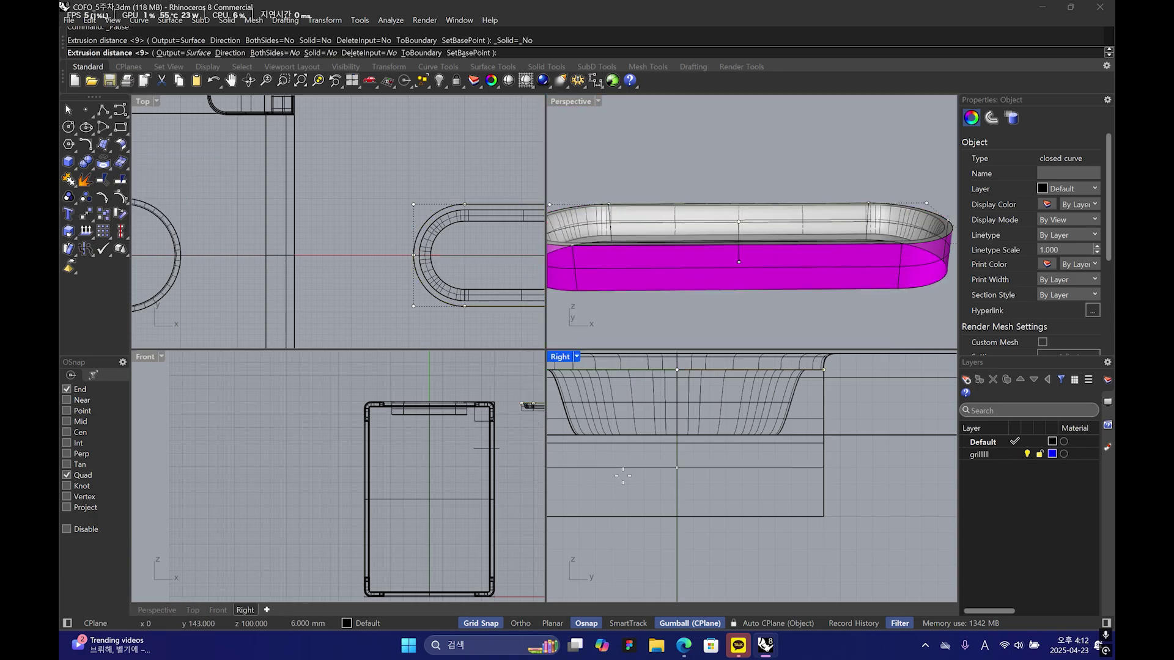
{"action": "left_click", "coordinate": [672, 518]}
- Join the extruded wall to the insert's basin and cap it to form a closed solid
{"action": "right_click_drag", "start_coordinate": [757, 340], "coordinate": [721, 286]}
{"action": "left_click", "coordinate": [709, 283]}
{"action": "left_click", "coordinate": [686, 239], "text": "shift"}
{"action": "key", "text": "ctrl+j"}
{"action": "right_click_drag", "start_coordinate": [658, 315], "coordinate": [709, 263]}
{"action": "type", "text": "C"}
{"action": "key", "text": "Escape"}
- Place the closed insert in the cabinet's slot pocket, undoing the stray move
{"action": "left_click", "coordinate": [787, 274]}
{"action": "left_click_drag", "start_coordinate": [788, 274], "coordinate": [813, 315]}
{"action": "key", "text": "ctrl+z"}
- Cut away the leftover slot curves beside the cabinet
{"action": "scroll", "coordinate": [776, 245], "scroll_direction": "down", "scroll_amount": 8}
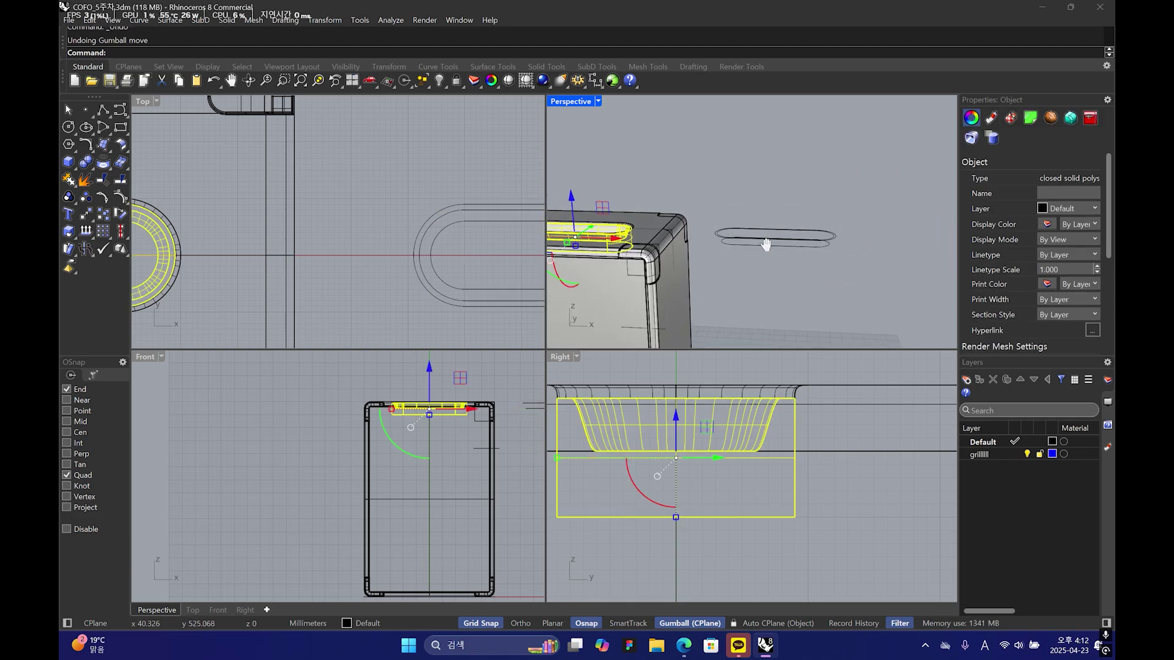
{"action": "right_click_drag", "start_coordinate": [765, 243], "coordinate": [862, 260]}
{"action": "left_click_drag", "start_coordinate": [884, 239], "coordinate": [812, 302]}
{"action": "key", "text": "ctrl+x"}
- Examine the cabinet's top and the insert sitting in the slot pocket from several sides
{"action": "scroll", "coordinate": [794, 292], "scroll_direction": "down", "scroll_amount": 5}
{"action": "scroll", "coordinate": [775, 281], "scroll_direction": "up", "scroll_amount": 6}
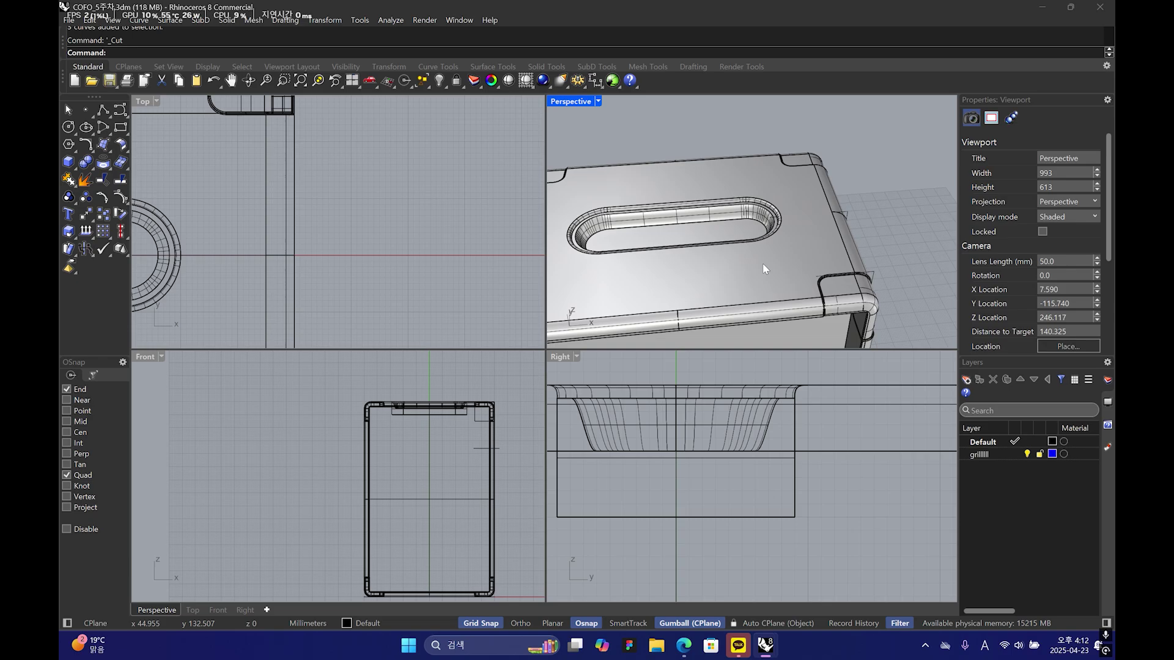
{"action": "left_click", "coordinate": [767, 267]}
{"action": "right_click_drag", "start_coordinate": [764, 264], "coordinate": [828, 254]}
{"action": "left_click", "coordinate": [830, 255]}
{"action": "left_click", "coordinate": [878, 284], "text": "shift"}
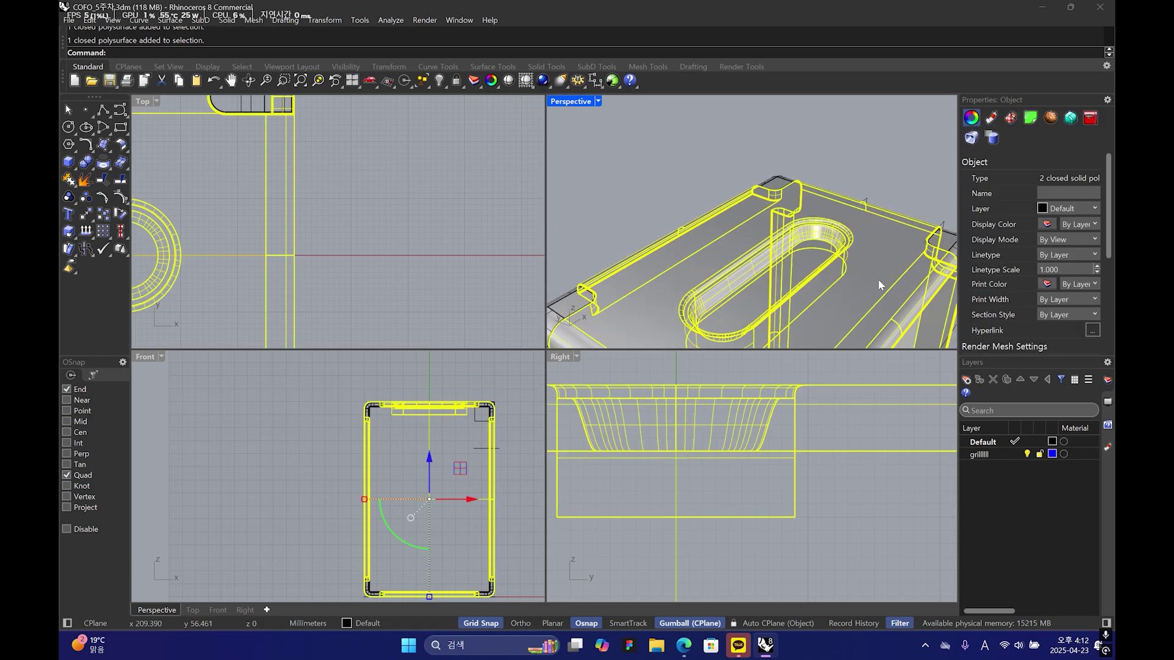
{"action": "key", "text": "Return"}
{"action": "left_click", "coordinate": [732, 189]}
{"action": "right_click_drag", "start_coordinate": [747, 266], "coordinate": [564, 217]}
{"action": "scroll", "coordinate": [745, 269], "scroll_direction": "up", "scroll_amount": 6}
{"action": "scroll", "coordinate": [818, 308], "scroll_direction": "down", "scroll_amount": 6}
{"action": "scroll", "coordinate": [851, 297], "scroll_direction": "down", "scroll_amount": 4}
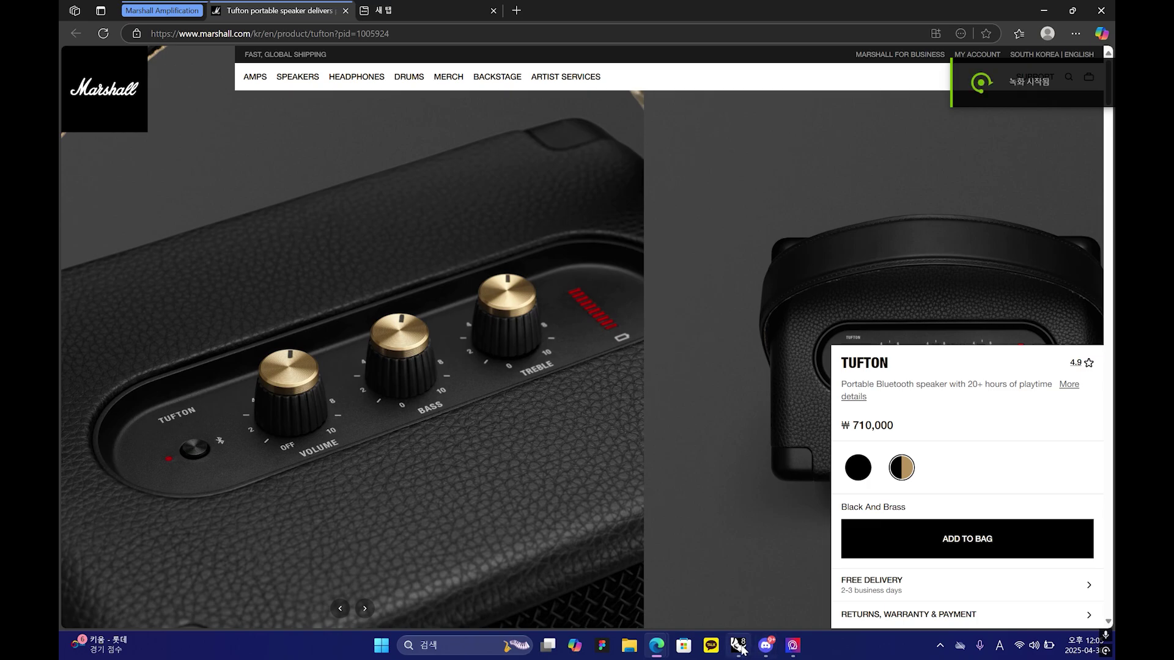
- Compare the Rhino cabinet's slotted top with the control knobs shown on the Marshall Tufton product page in the browser
{"action": "left_click", "coordinate": [741, 648]}
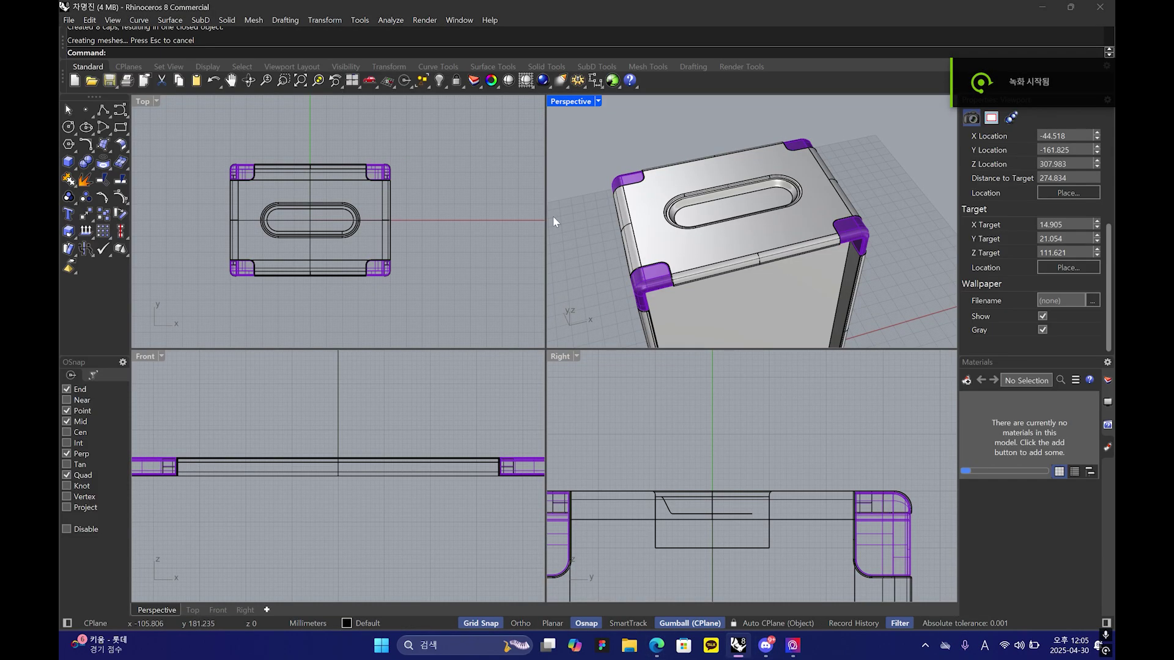
{"action": "mouse_move", "coordinate": [715, 263]}
{"action": "right_mouse_down"}
{"action": "mouse_move", "coordinate": [833, 240]}
{"action": "mouse_move", "coordinate": [740, 254]}
{"action": "mouse_move", "coordinate": [719, 286]}
{"action": "right_mouse_up"}
{"action": "scroll", "coordinate": [765, 280], "scroll_direction": "up", "scroll_amount": 5}
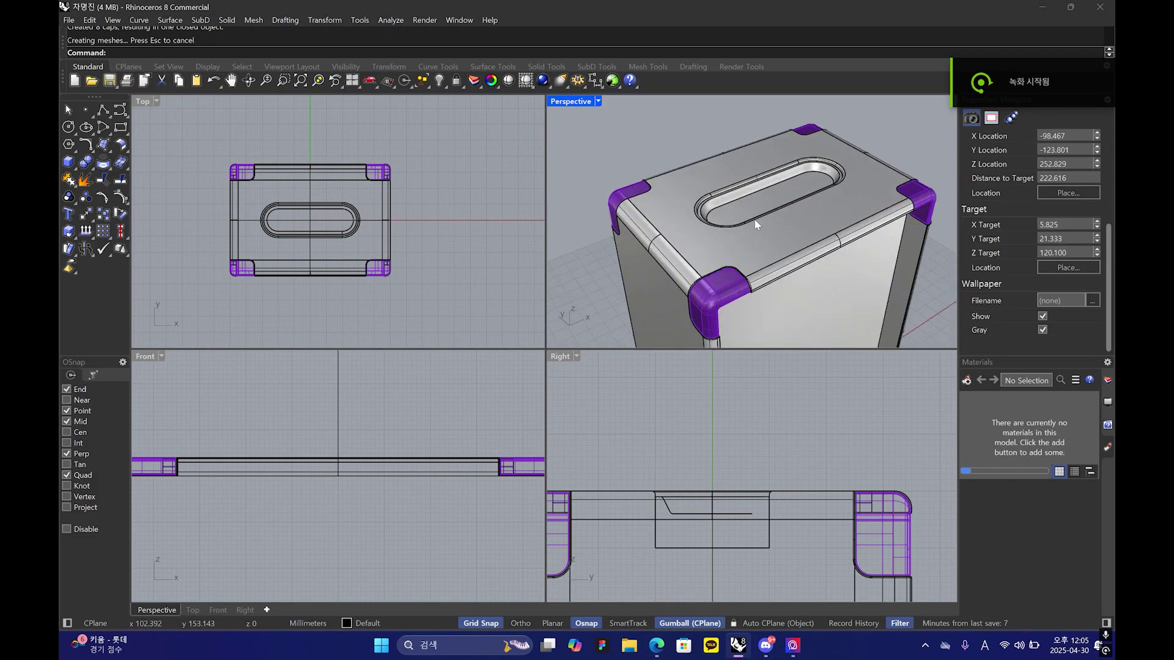
{"action": "right_click_drag", "start_coordinate": [745, 268], "coordinate": [749, 218]}
{"action": "right_click_drag", "start_coordinate": [748, 219], "coordinate": [724, 275], "text": "shift"}
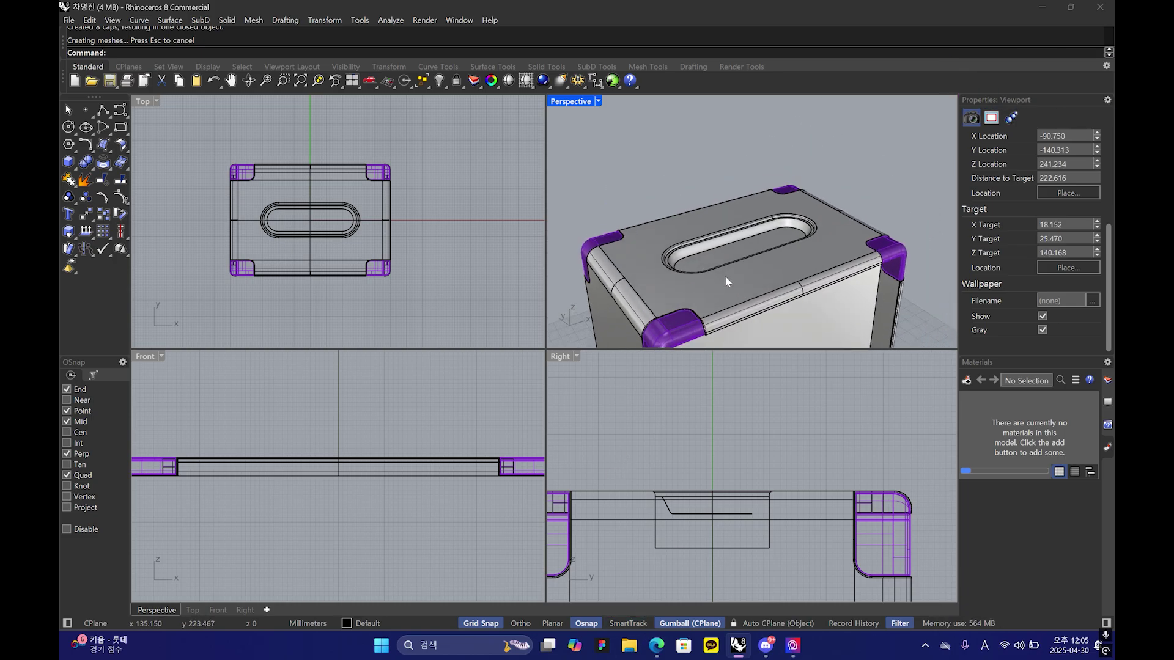
{"action": "mouse_move", "coordinate": [656, 645]}
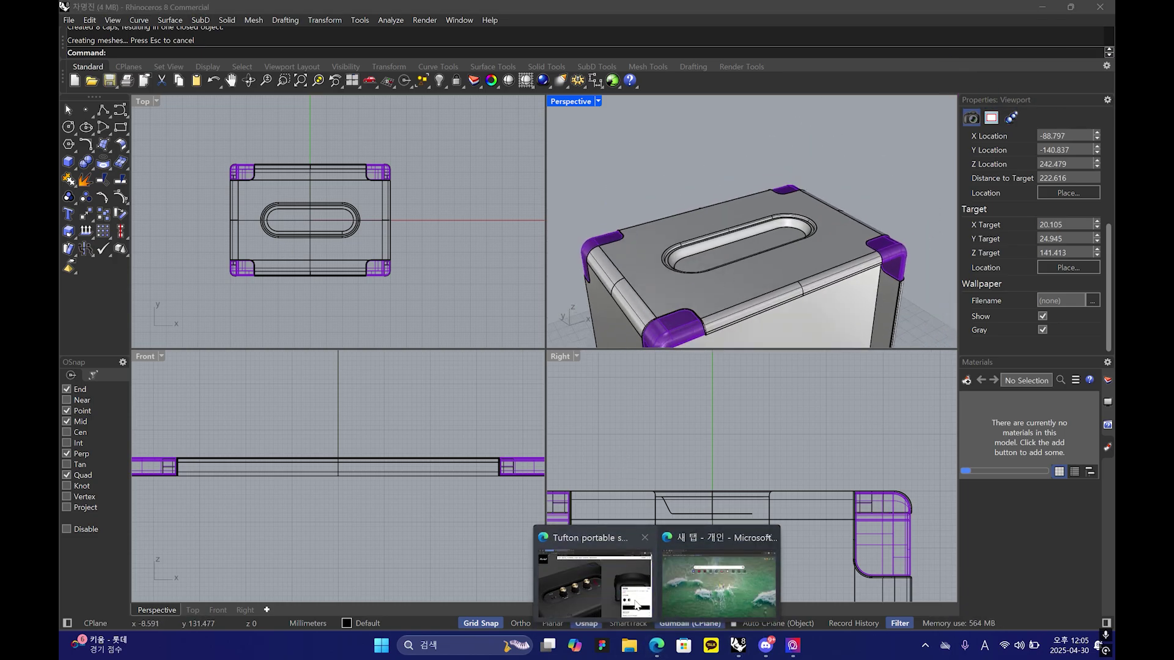
{"action": "left_click", "coordinate": [593, 577]}
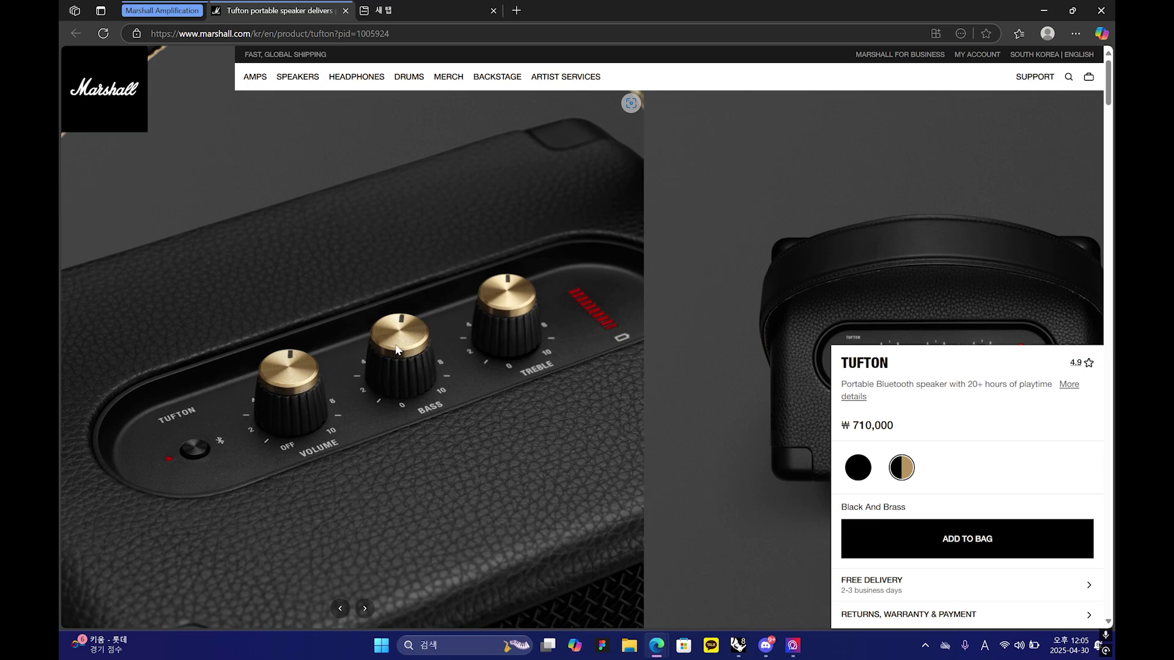
{"action": "left_click", "coordinate": [738, 644]}
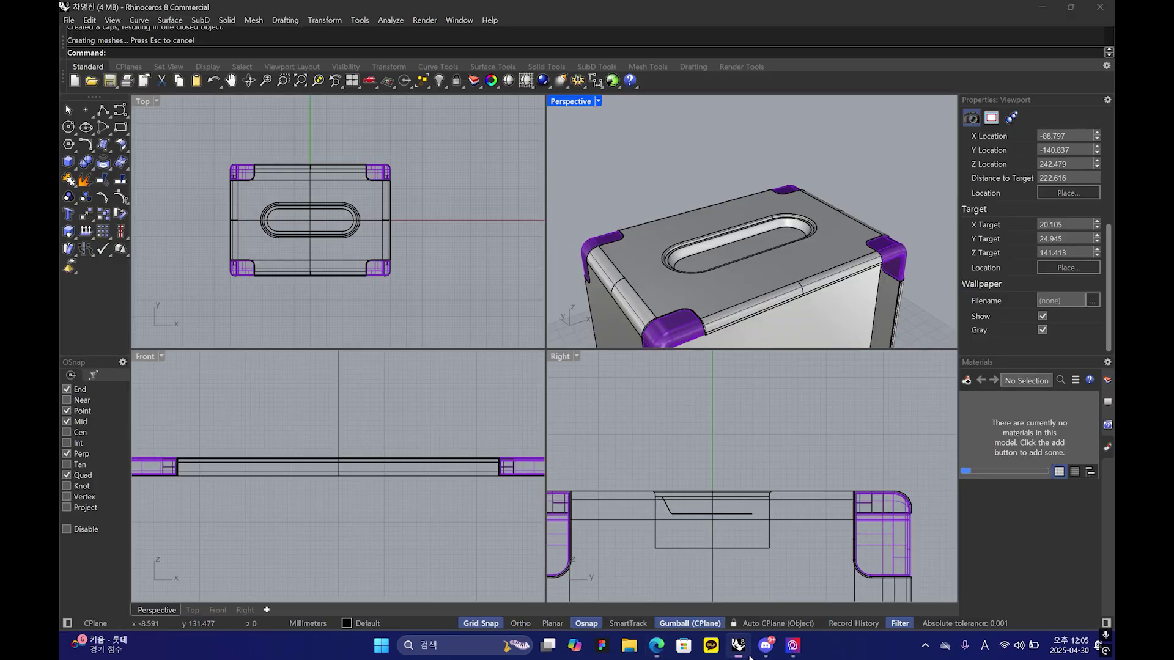
{"action": "scroll", "coordinate": [738, 238], "scroll_direction": "down", "scroll_amount": 4}
{"action": "right_click_drag", "start_coordinate": [738, 238], "coordinate": [731, 271]}
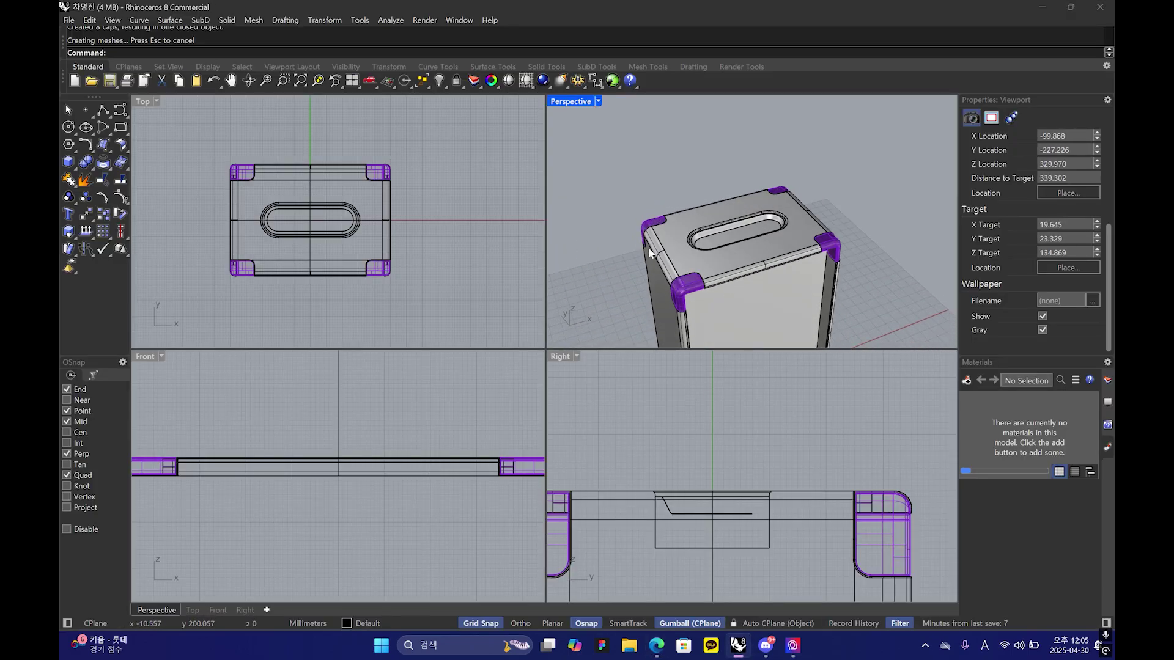
{"action": "left_click", "coordinate": [120, 110]}
{"action": "scroll", "coordinate": [627, 474], "scroll_direction": "up", "scroll_amount": 4}
{"action": "left_click", "coordinate": [618, 449]}
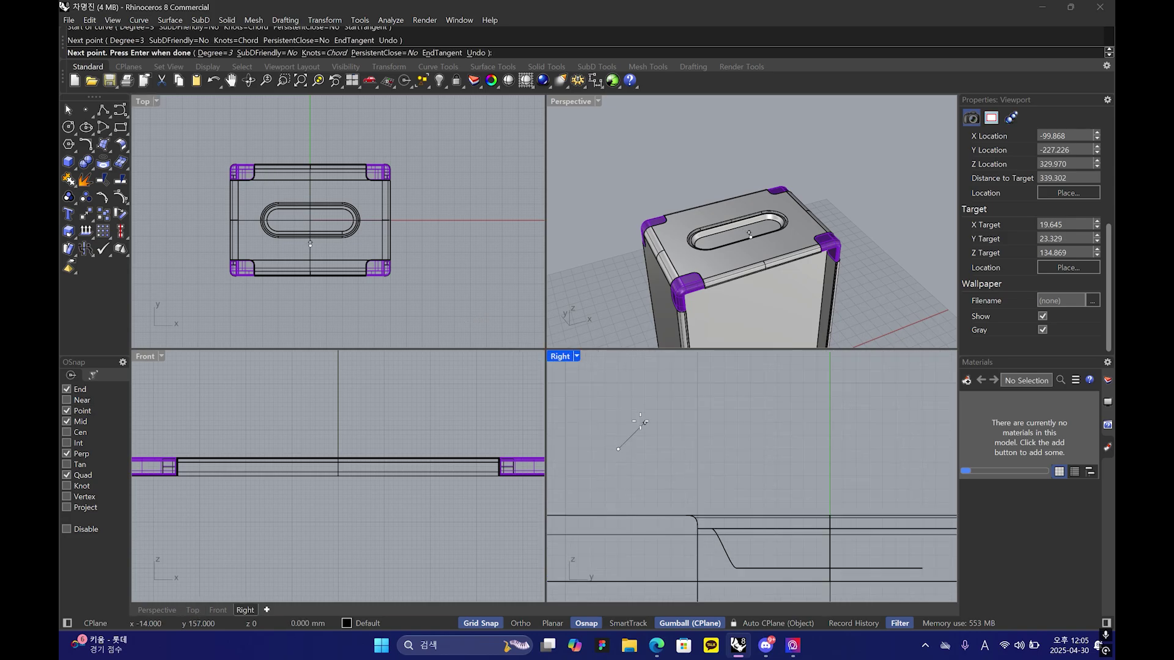
{"action": "left_click", "coordinate": [639, 435]}
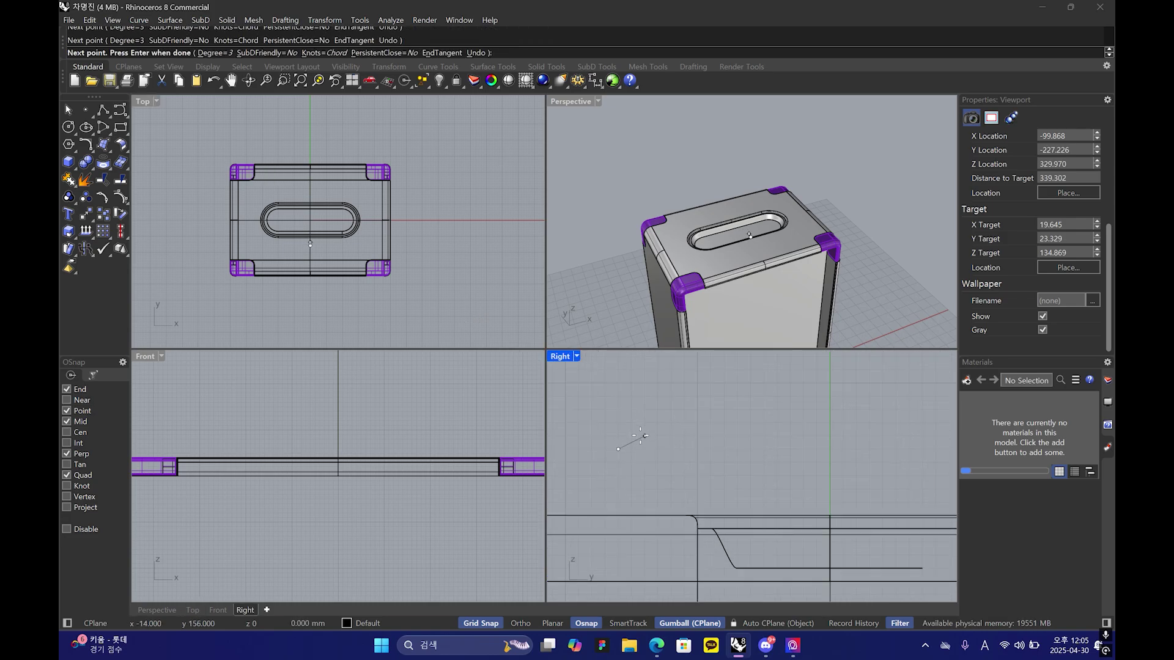
{"action": "key", "text": "ctrl+z"}
{"action": "key", "text": "Escape"}
- Draw a 5 mm diameter circle centred on the cabinet's slot in the top view
{"action": "scroll", "coordinate": [643, 454], "scroll_direction": "down", "scroll_amount": 4}
{"action": "scroll", "coordinate": [717, 231], "scroll_direction": "down", "scroll_amount": 5}
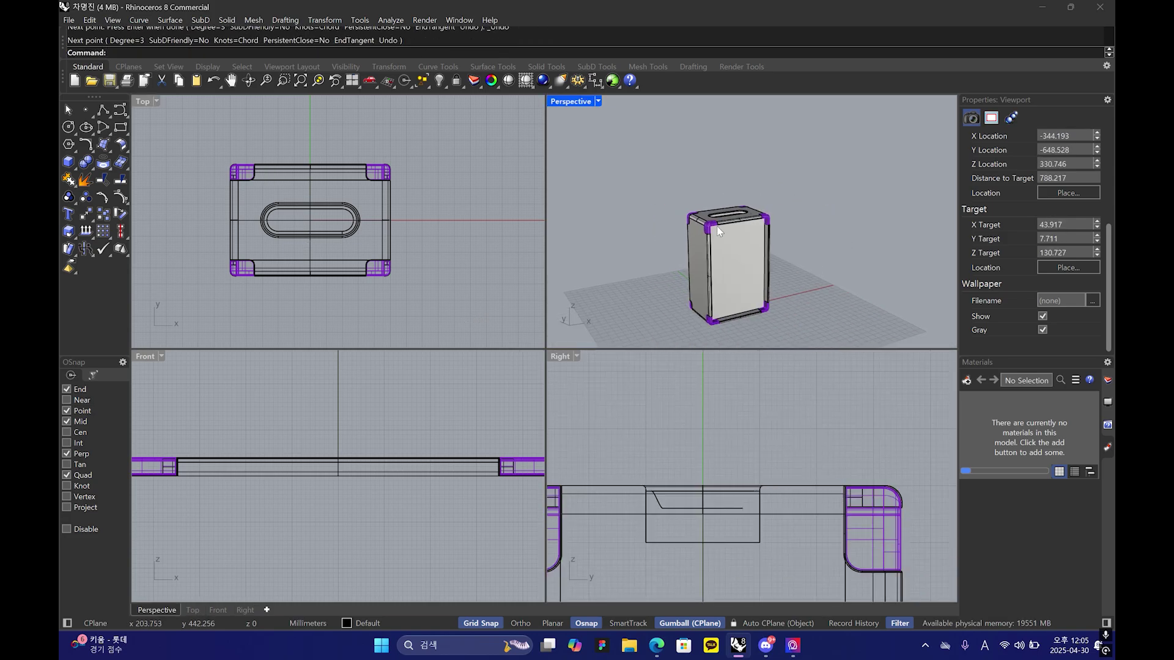
{"action": "right_click_drag", "start_coordinate": [718, 230], "coordinate": [703, 202]}
{"action": "left_click", "coordinate": [68, 127]}
{"action": "scroll", "coordinate": [284, 168], "scroll_direction": "up", "scroll_amount": 4}
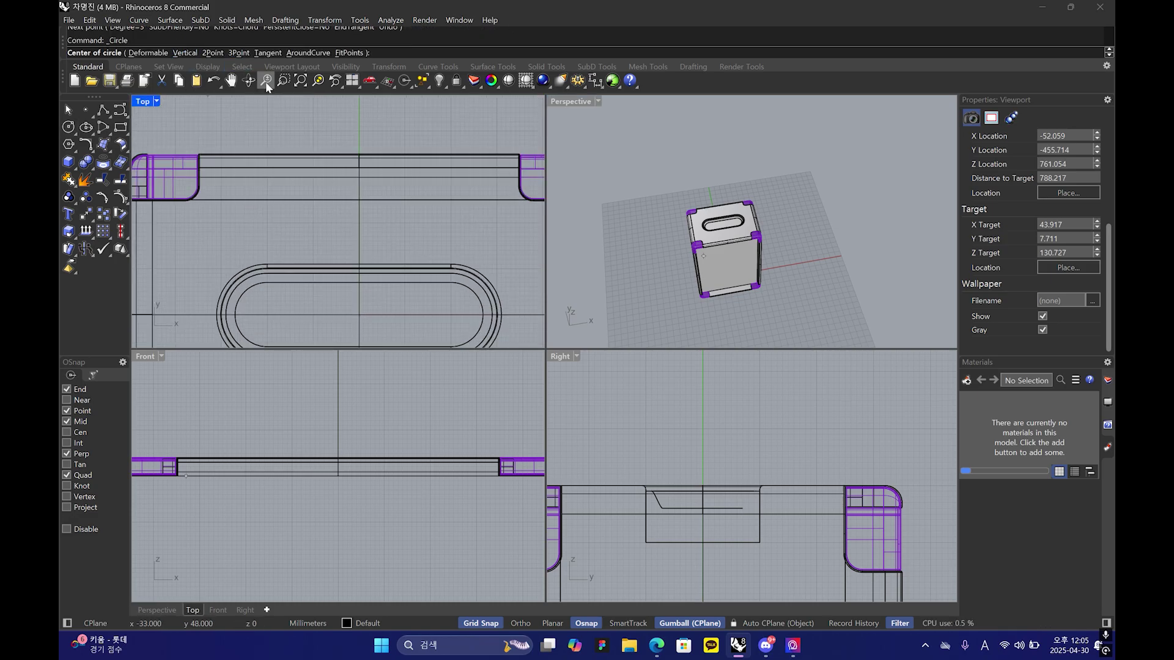
{"action": "right_click_drag", "start_coordinate": [390, 321], "coordinate": [389, 276]}
{"action": "left_click", "coordinate": [358, 269]}
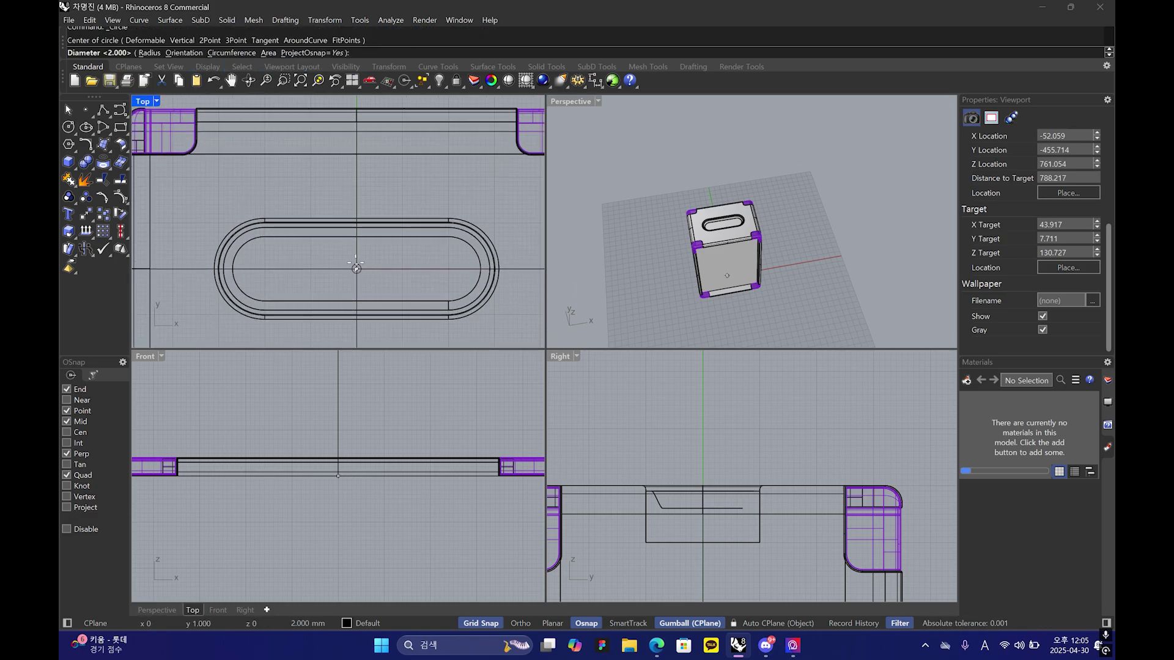
{"action": "type", "text": "5"}
{"action": "scroll", "coordinate": [356, 268], "scroll_direction": "up", "scroll_amount": 2}
{"action": "left_click", "coordinate": [149, 53]}
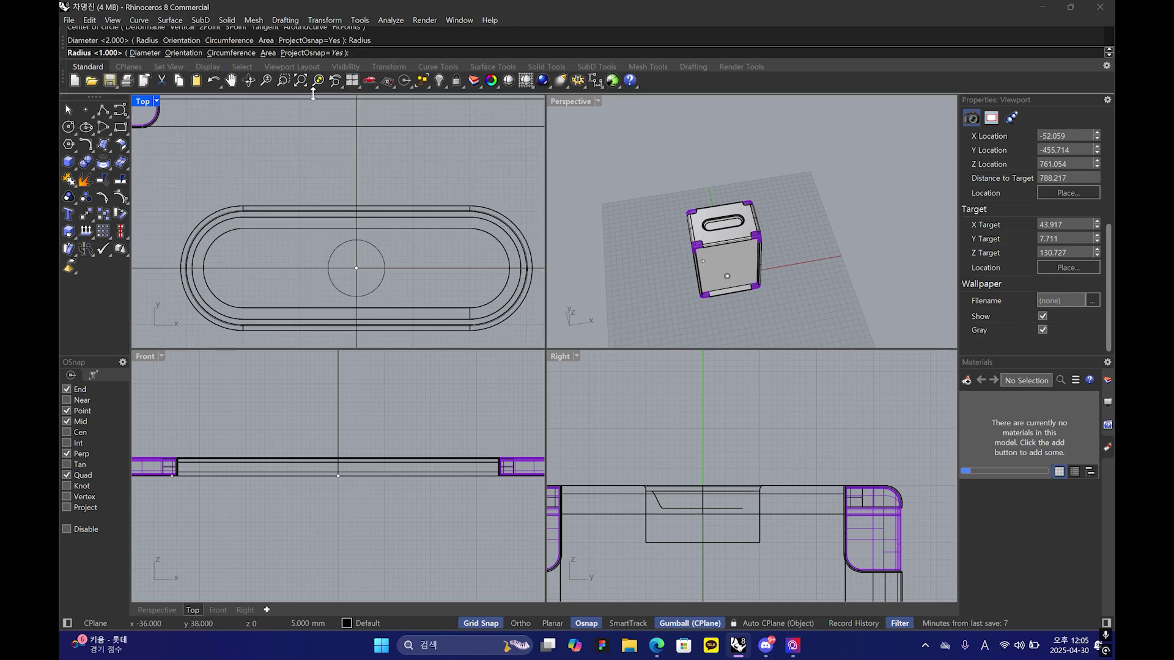
{"action": "left_click", "coordinate": [144, 53]}
{"action": "type", "text": "5"}
{"action": "key", "text": "Return"}
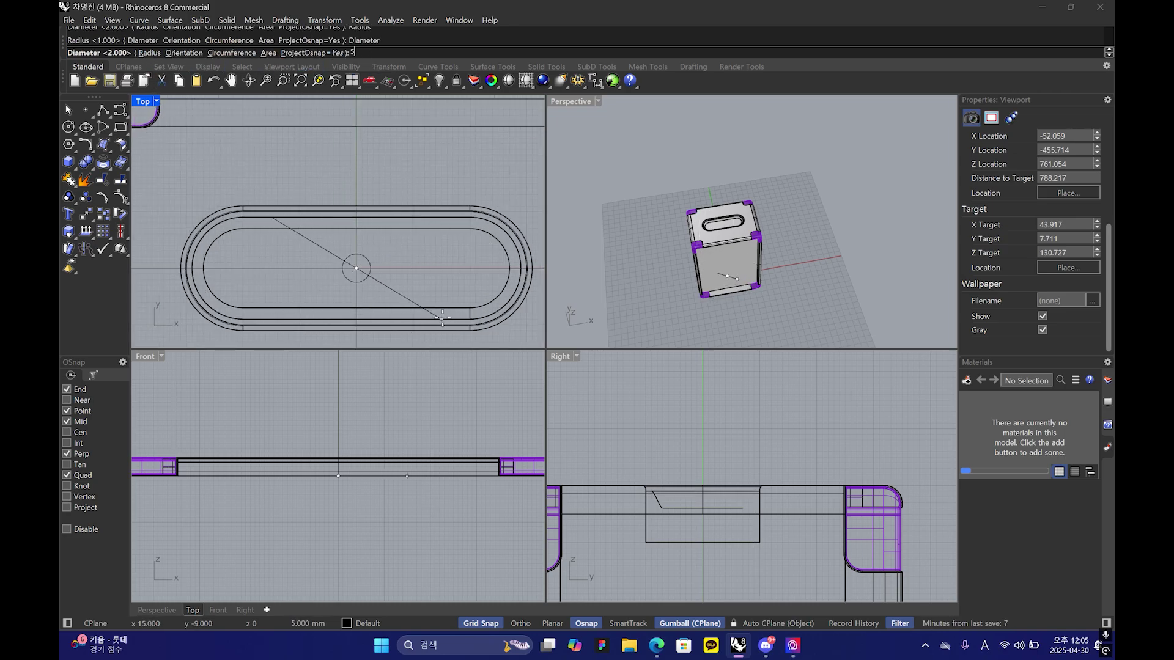
- Move the circle 100 mm in the negative X direction, clear of the cabinet
{"action": "left_click", "coordinate": [358, 302]}
{"action": "scroll", "coordinate": [379, 296], "scroll_direction": "down", "scroll_amount": 5}
{"action": "left_click", "coordinate": [421, 283]}
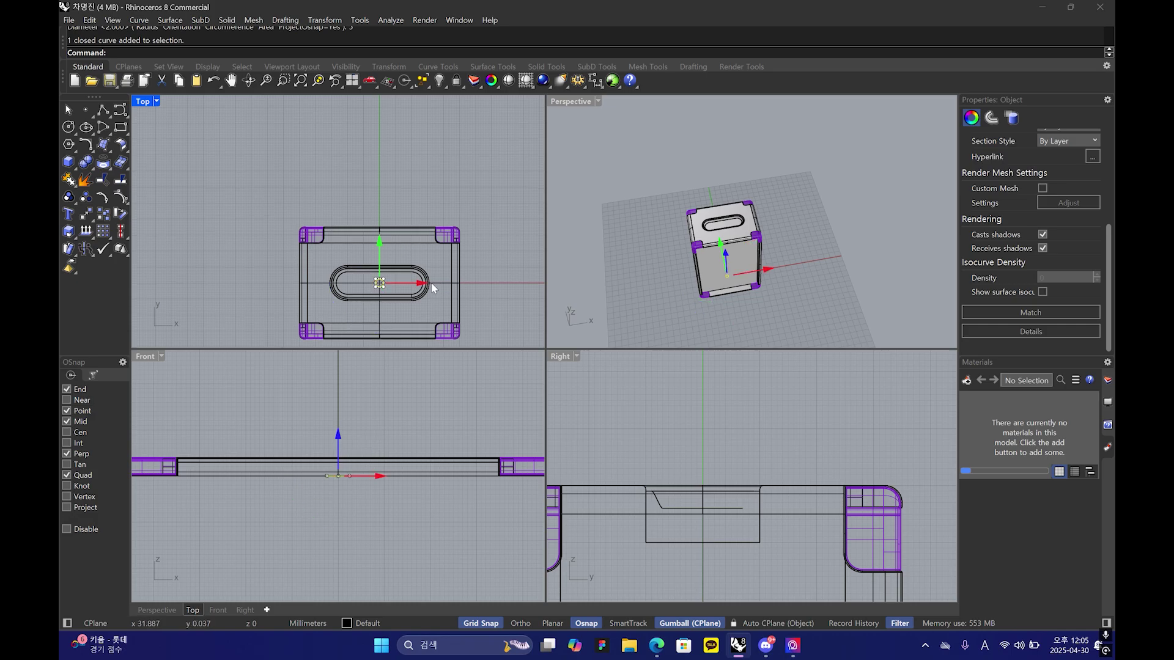
{"action": "type", "text": "-100"}
{"action": "key", "text": "Return"}
{"action": "scroll", "coordinate": [398, 299], "scroll_direction": "down", "scroll_amount": 5}
{"action": "key", "text": "Escape"}
{"action": "scroll", "coordinate": [335, 294], "scroll_direction": "up", "scroll_amount": 10}
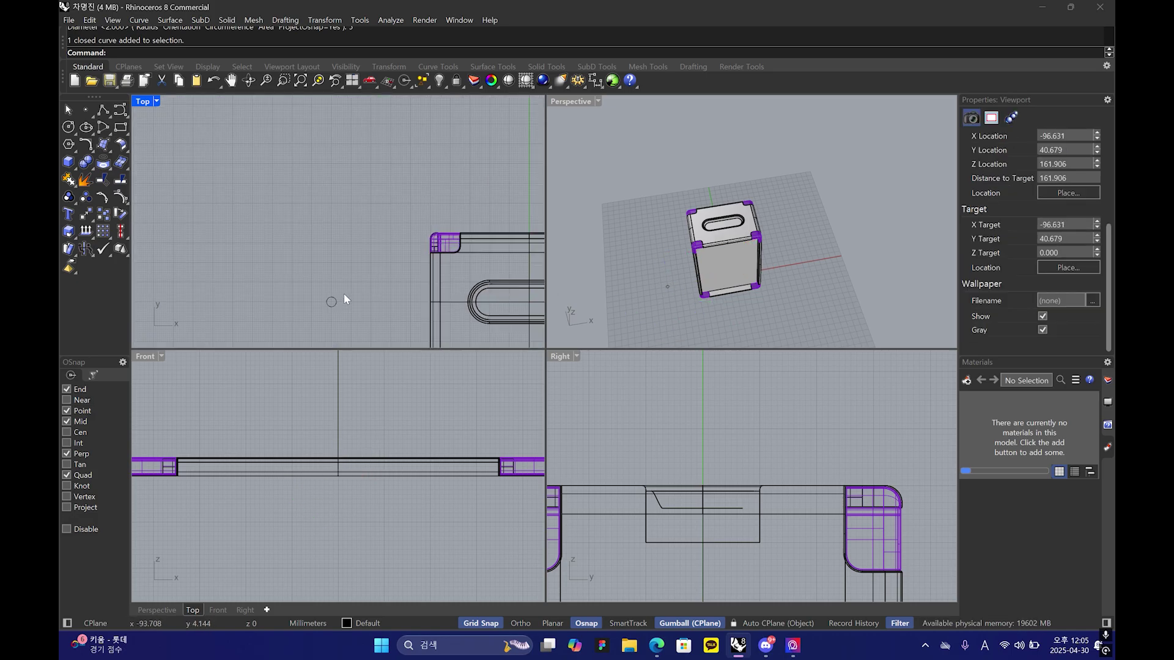
- Draw a 0.5 mm diameter circle centred on the lower quadrant point of the 5 mm circle
{"action": "left_click", "coordinate": [664, 286]}
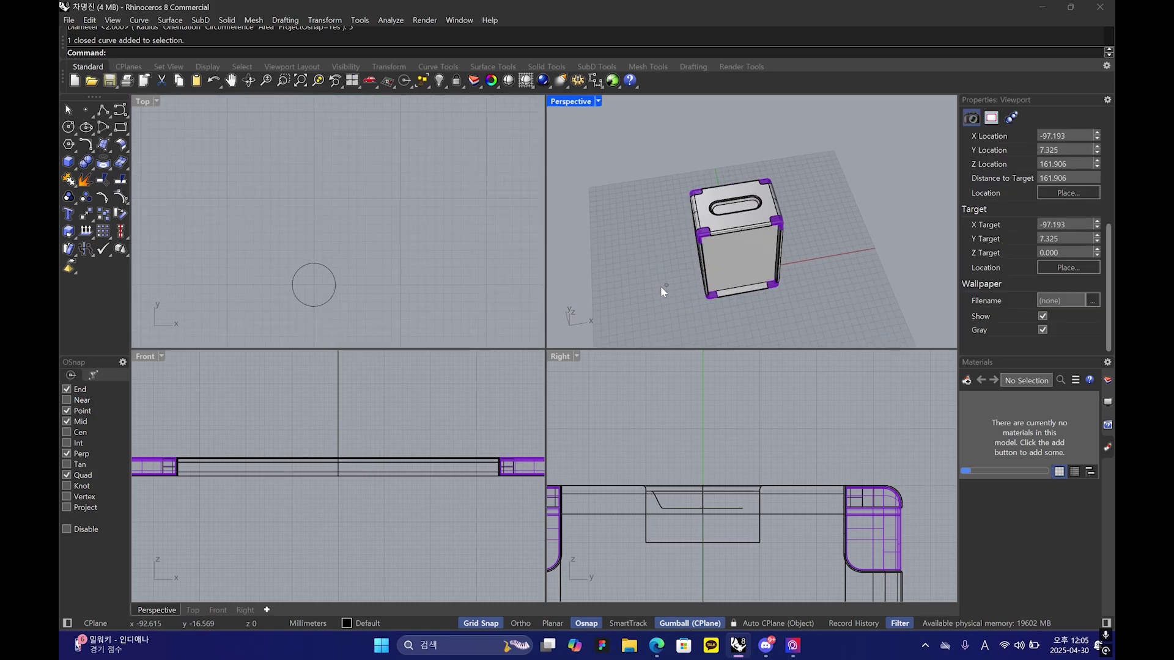
{"action": "right_click_drag", "start_coordinate": [660, 286], "coordinate": [789, 245]}
{"action": "scroll", "coordinate": [717, 203], "scroll_direction": "up", "scroll_amount": 8}
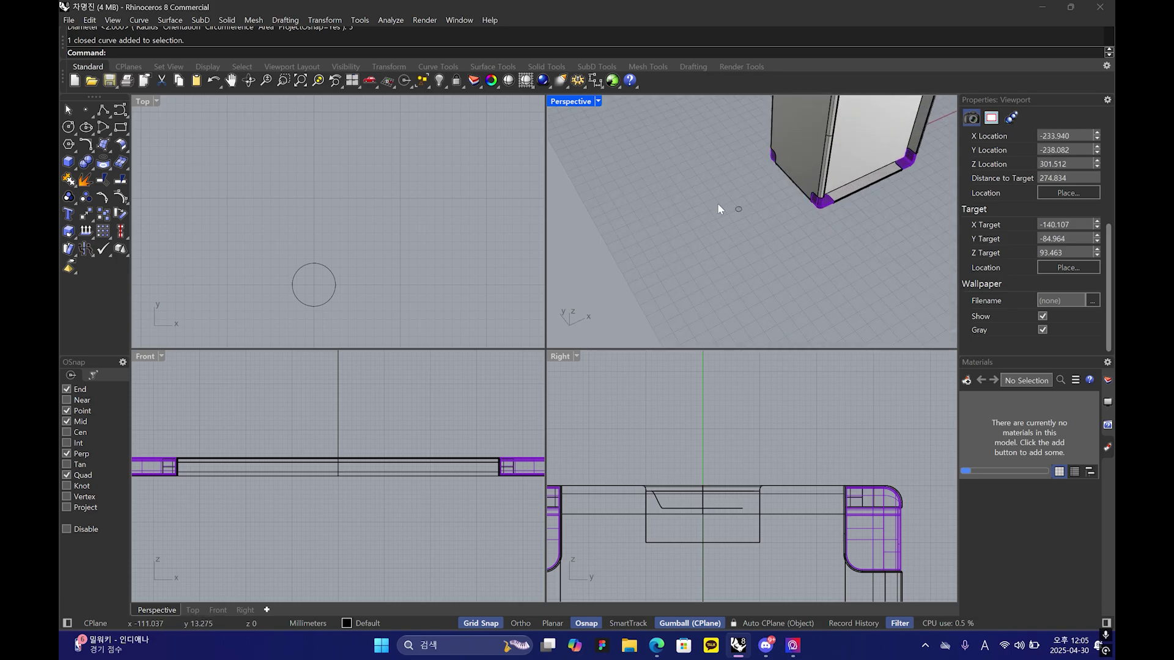
{"action": "scroll", "coordinate": [377, 244], "scroll_direction": "up", "scroll_amount": 3}
{"action": "right_click_drag", "start_coordinate": [318, 312], "coordinate": [346, 243]}
{"action": "scroll", "coordinate": [346, 244], "scroll_direction": "down", "scroll_amount": 1}
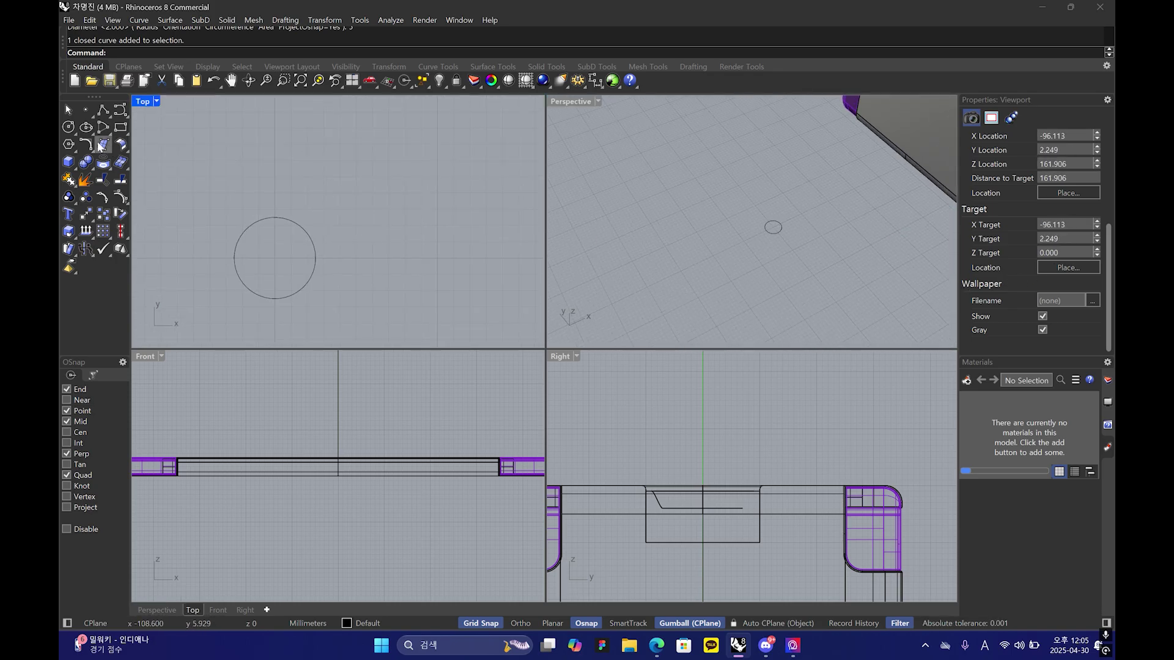
{"action": "left_click", "coordinate": [68, 126]}
{"action": "right_click_drag", "start_coordinate": [234, 266], "coordinate": [315, 221]}
{"action": "left_click", "coordinate": [314, 203]}
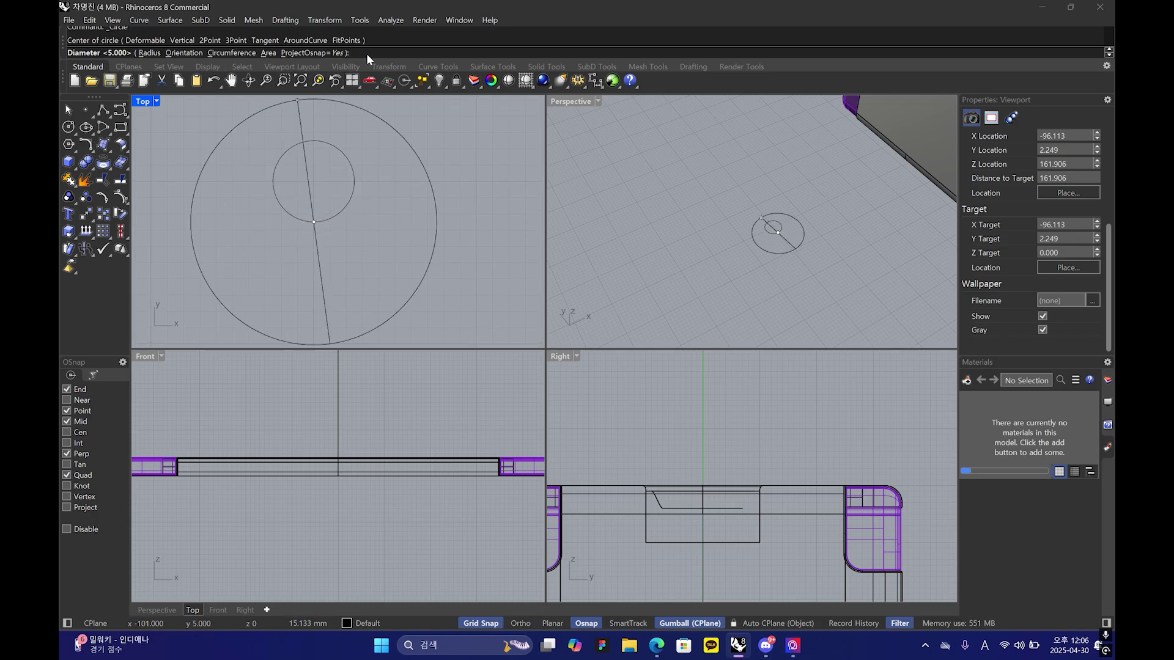
{"action": "type", "text": "0.5"}
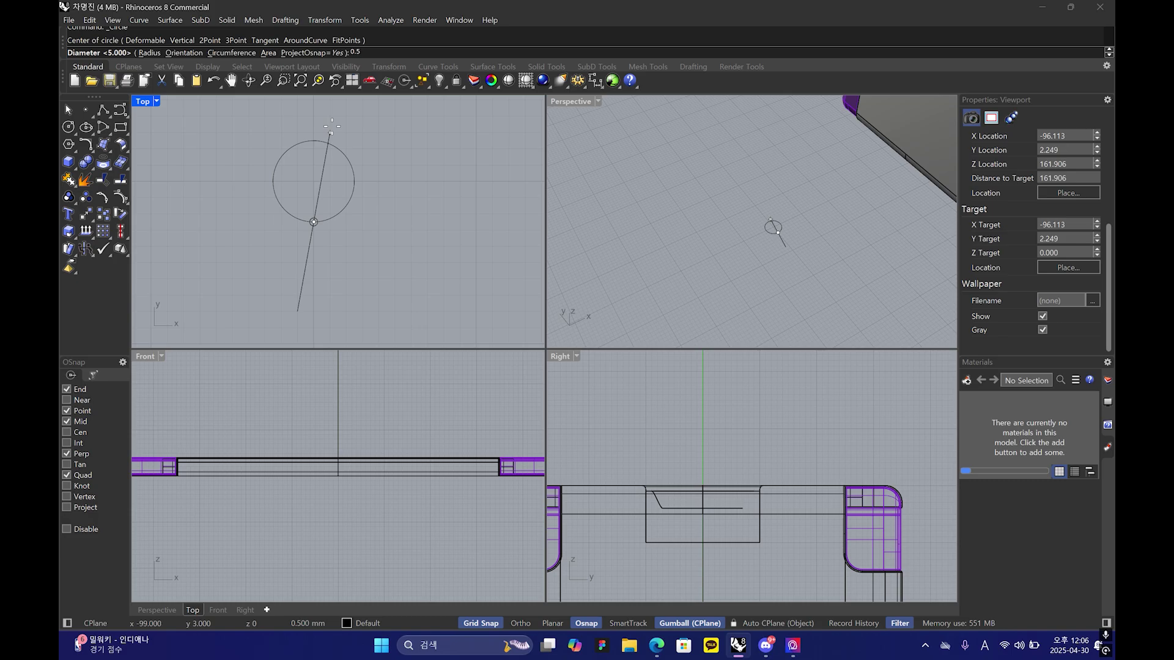
{"action": "key", "text": "BackSpace"}
{"action": "type", "text": "7"}
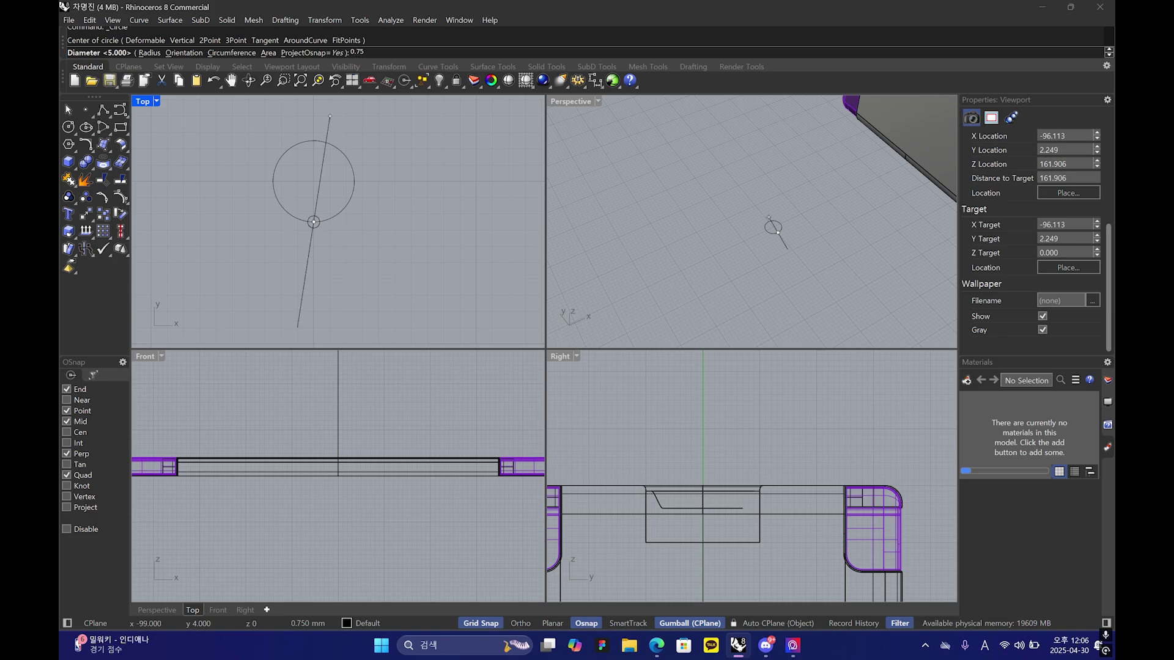
{"action": "key", "text": "BackSpace"}
{"action": "type", "text": "5"}
{"action": "key", "text": "Return"}
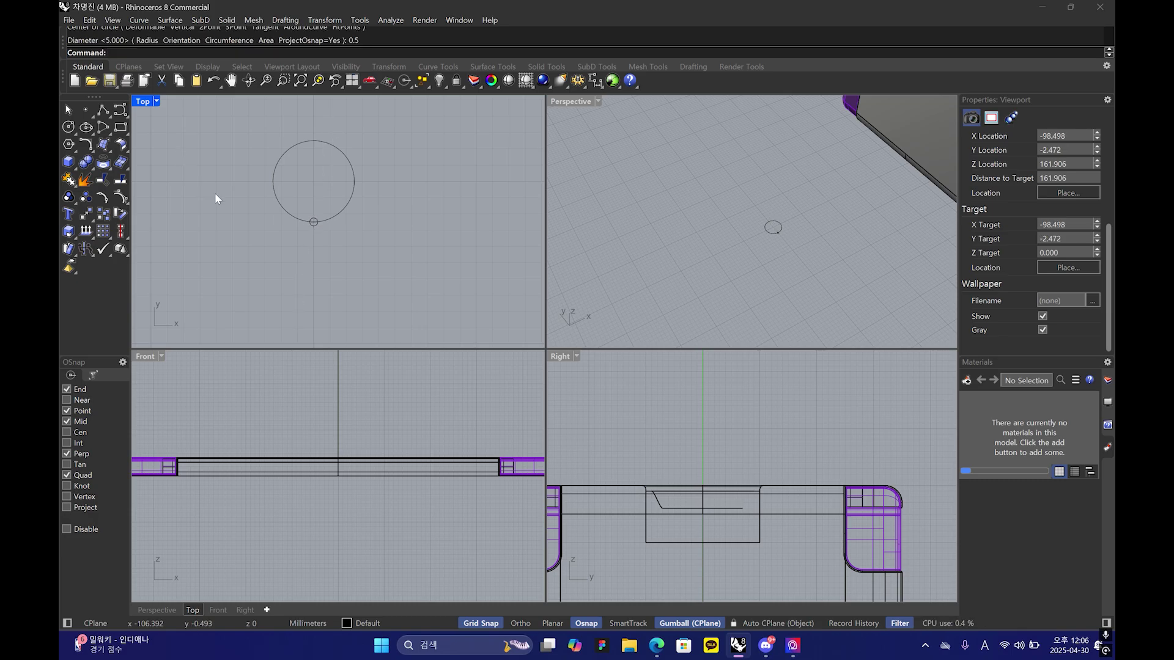
- Set up a 360-degree polar array of the small circle about the large circle's centre, using the centre snap
{"action": "scroll", "coordinate": [262, 204], "scroll_direction": "up", "scroll_amount": 5}
{"action": "left_click", "coordinate": [353, 219]}
{"action": "left_click", "coordinate": [103, 213]}
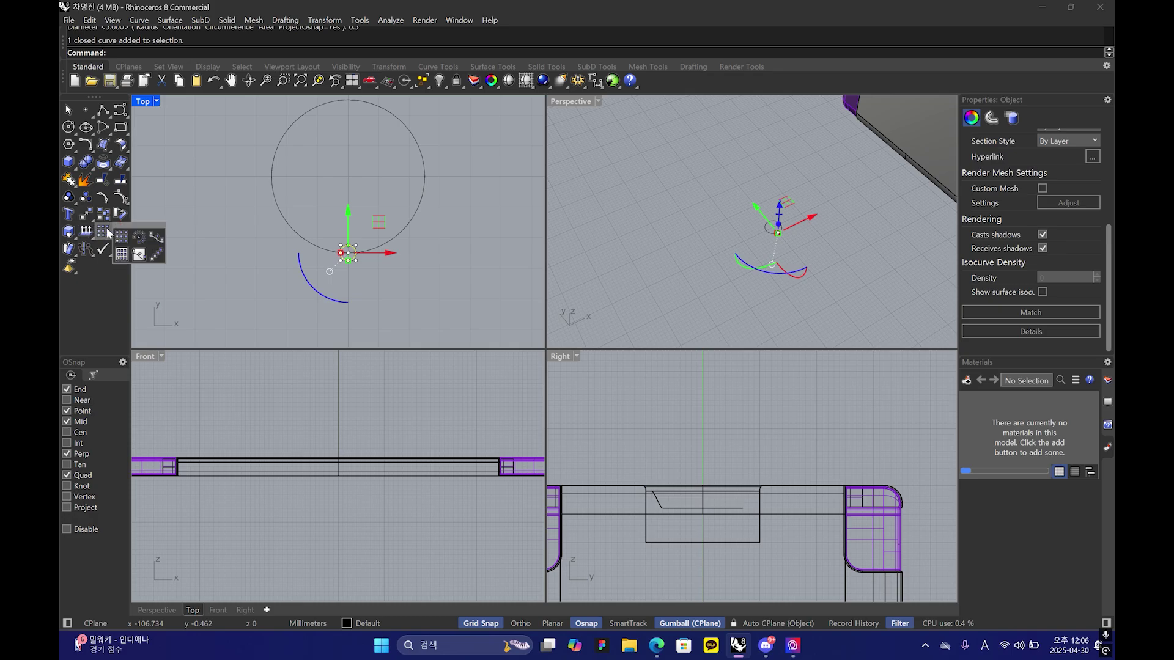
{"action": "left_click", "coordinate": [161, 237]}
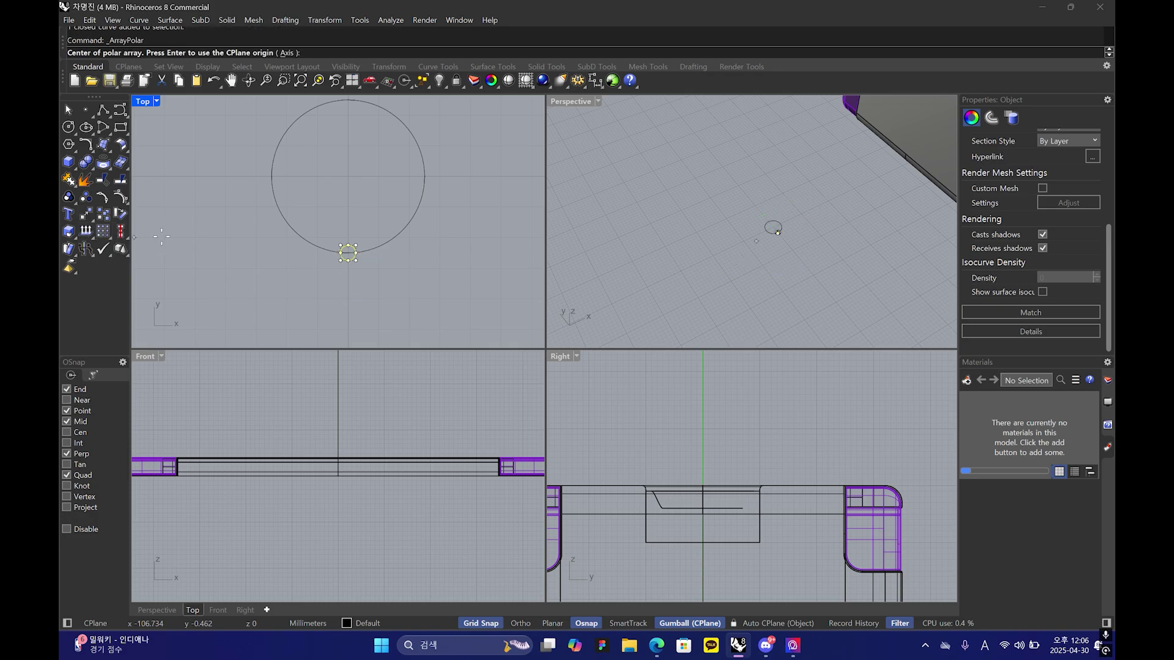
{"action": "left_click", "coordinate": [83, 422]}
{"action": "right_click_drag", "start_coordinate": [342, 168], "coordinate": [332, 229]}
{"action": "left_click", "coordinate": [385, 183]}
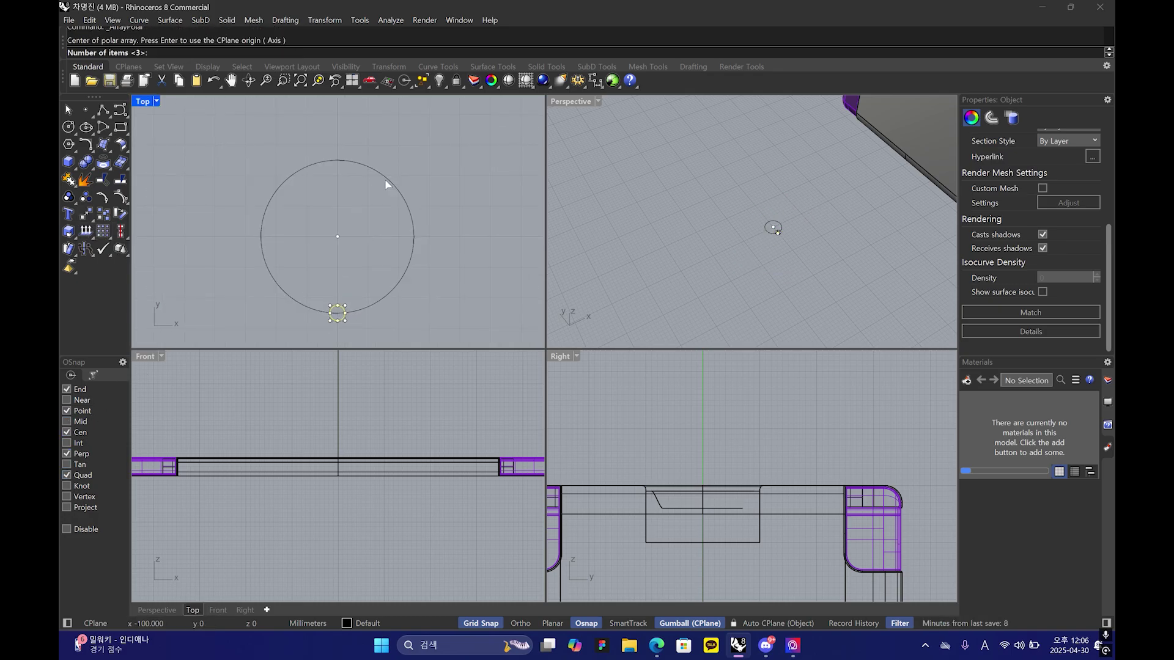
{"action": "right_click_drag", "start_coordinate": [393, 255], "coordinate": [402, 241]}
{"action": "key", "text": "Return"}
{"action": "scroll", "coordinate": [379, 214], "scroll_direction": "down", "scroll_amount": 3}
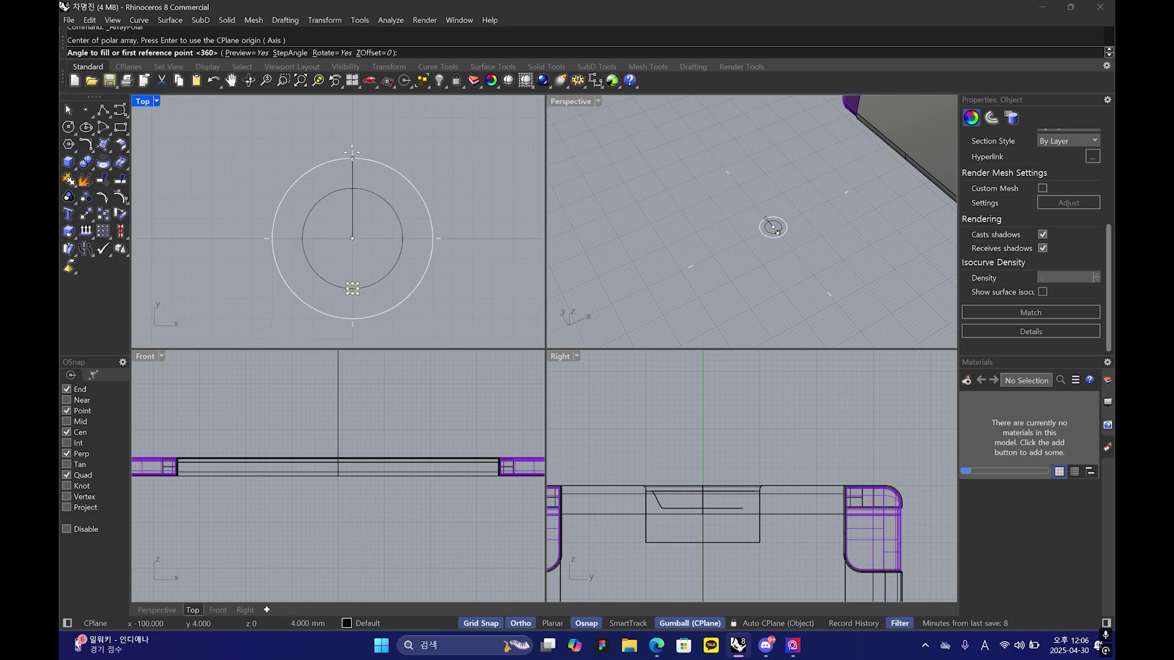
{"action": "key", "text": "Return"}
- Set the polar array to 18 items and accept it
{"action": "left_click", "coordinate": [216, 53]}
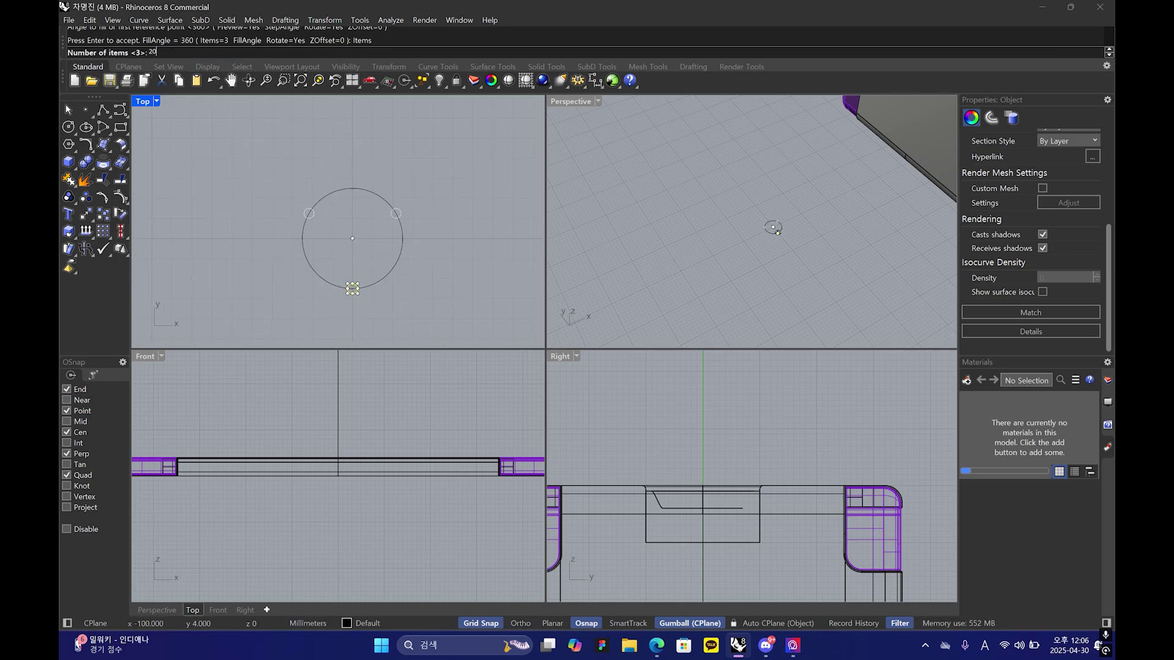
{"action": "type", "text": "20"}
{"action": "key", "text": "Return"}
{"action": "left_click", "coordinate": [215, 53]}
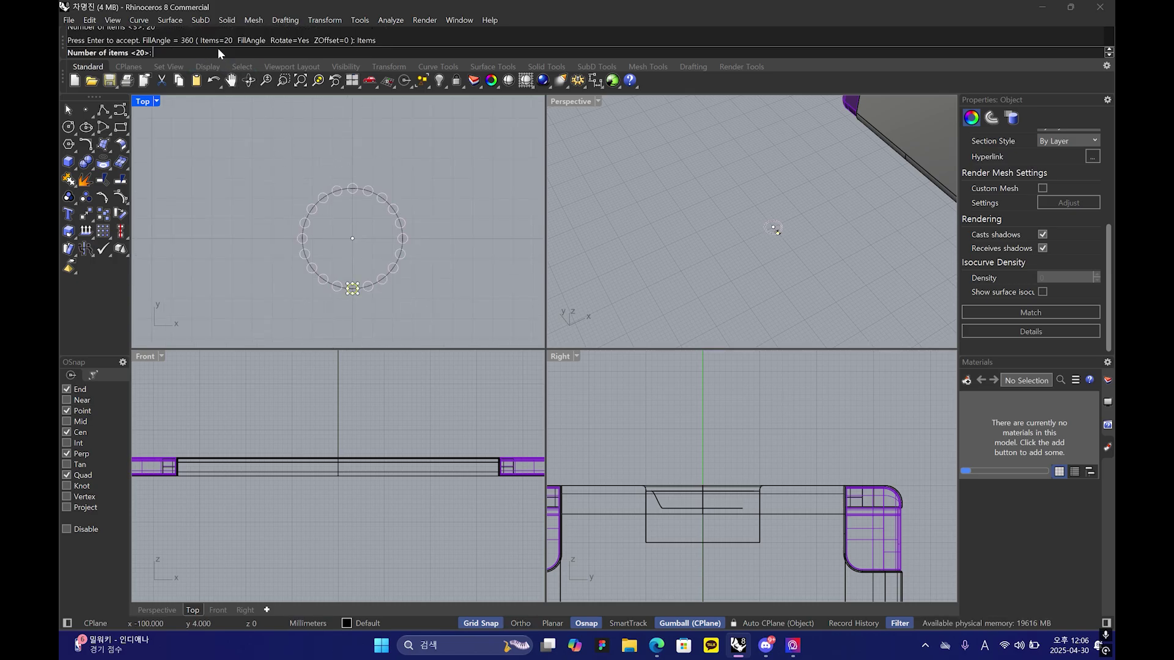
{"action": "type", "text": "18"}
{"action": "key", "text": "Return"}
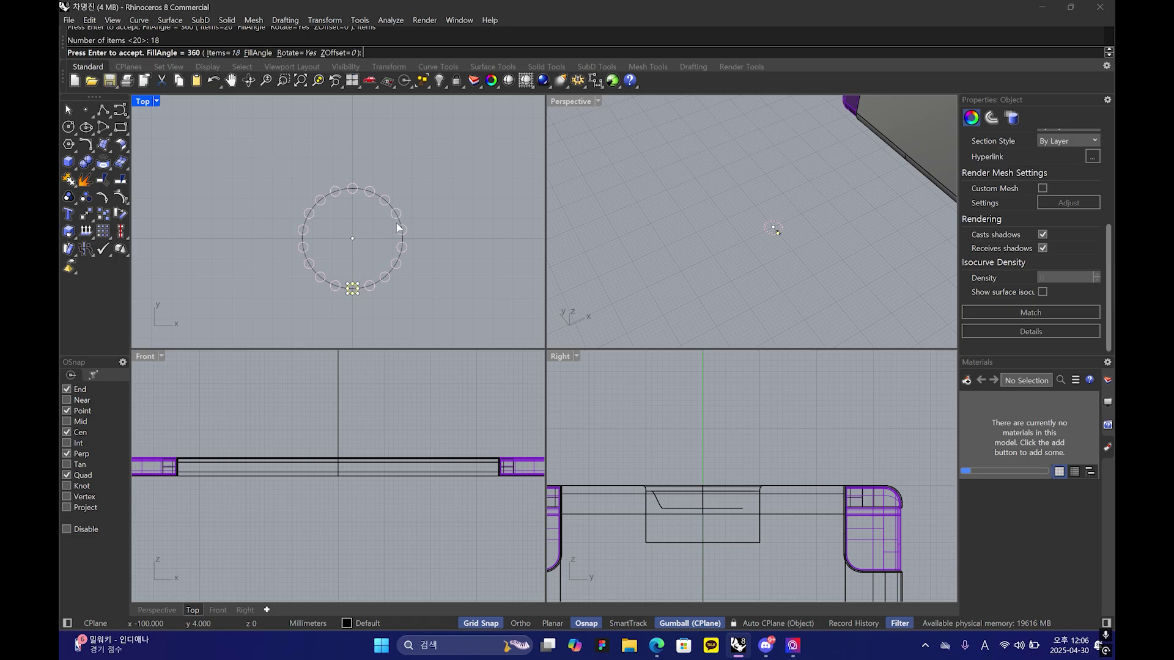
{"action": "key", "text": "Return"}
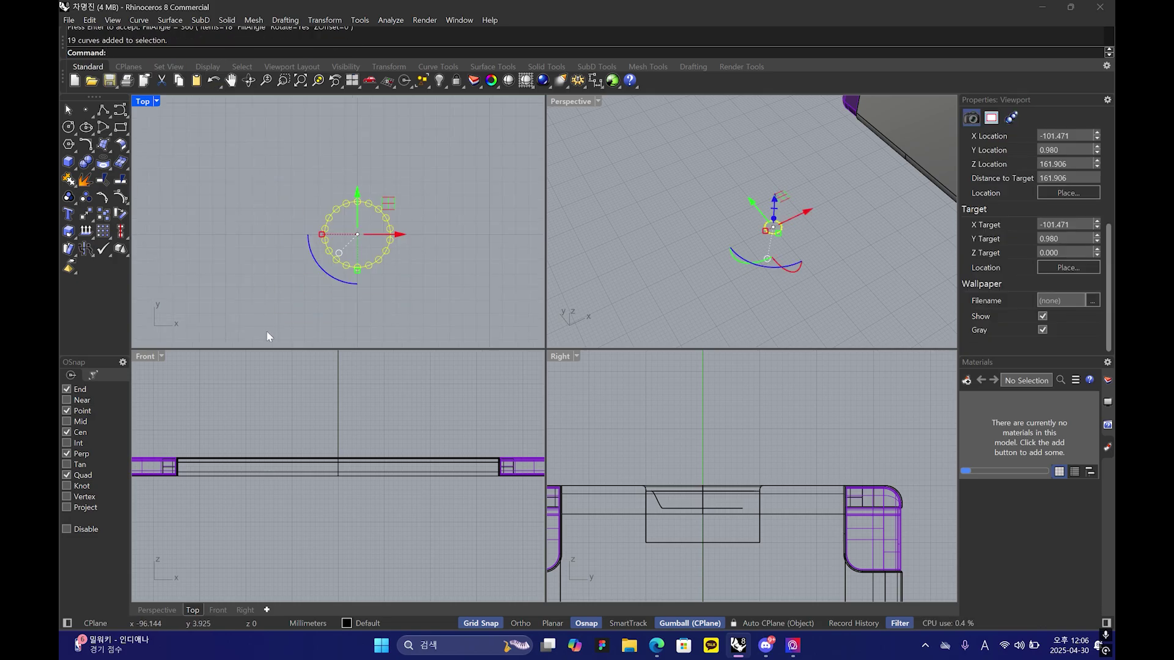
- Trim the array circles and the large circle against each other to cut open notches along the profile's upper half
{"action": "left_click", "coordinate": [102, 179]}
{"action": "scroll", "coordinate": [323, 224], "scroll_direction": "up", "scroll_amount": 12}
{"action": "left_click", "coordinate": [336, 193]}
{"action": "left_click", "coordinate": [347, 199]}
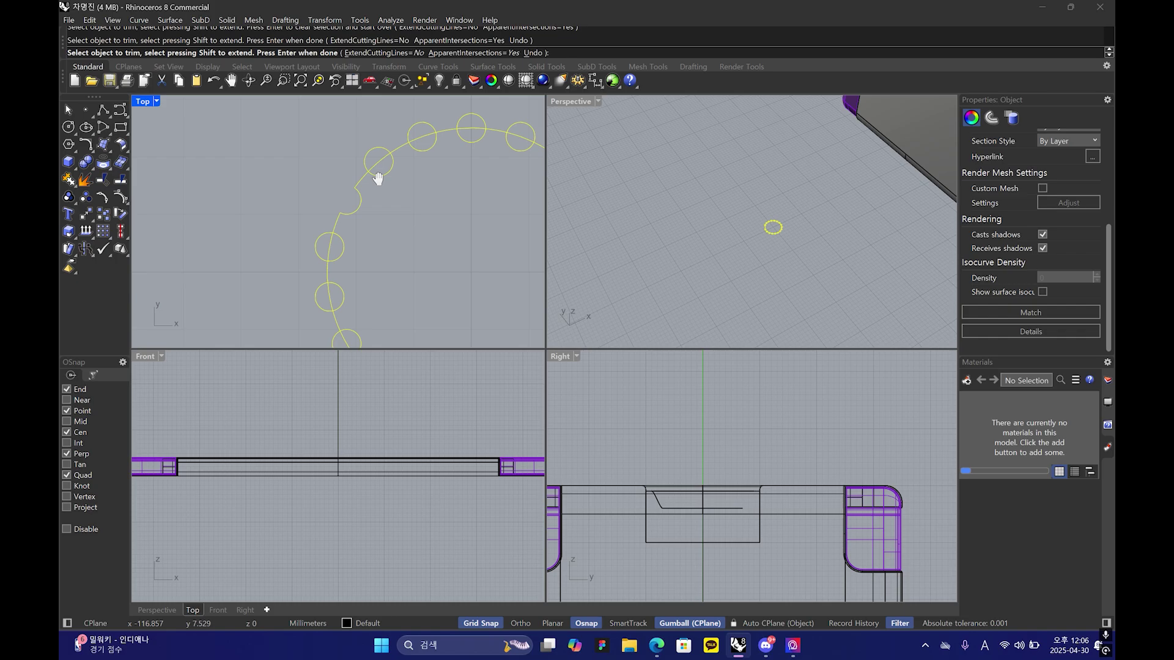
{"action": "right_click_drag", "start_coordinate": [378, 178], "coordinate": [366, 216]}
{"action": "left_click", "coordinate": [365, 187]}
{"action": "right_click_drag", "start_coordinate": [479, 156], "coordinate": [447, 188]}
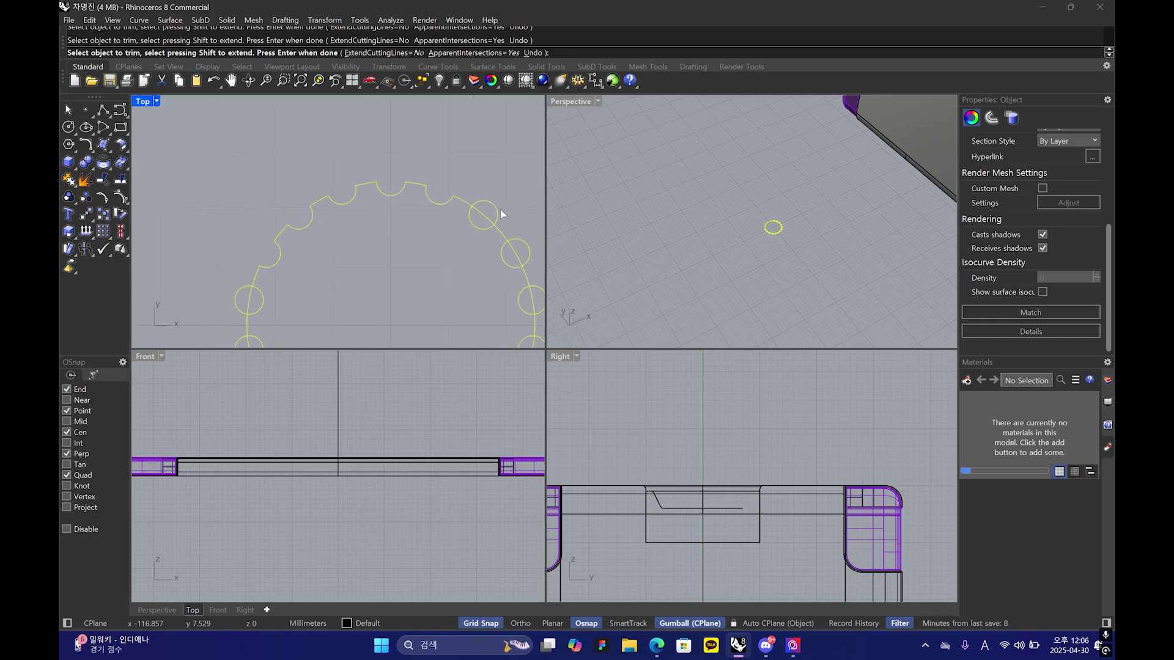
{"action": "right_click_drag", "start_coordinate": [511, 249], "coordinate": [500, 238]}
{"action": "right_click_drag", "start_coordinate": [512, 287], "coordinate": [499, 248]}
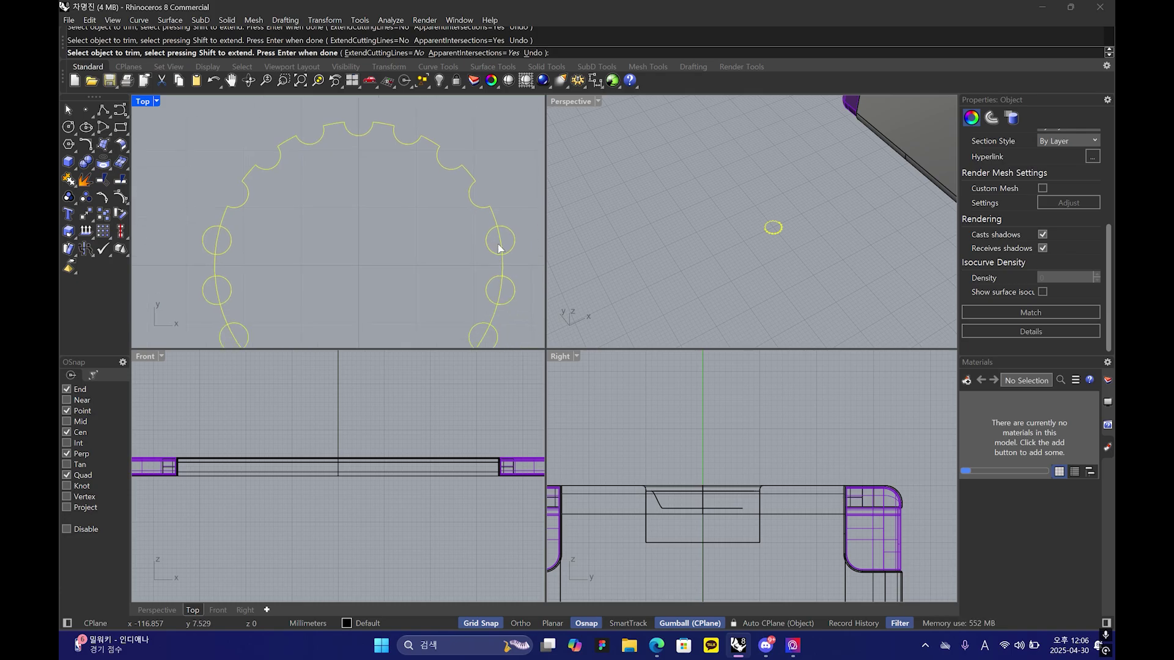
- Trim the remaining notches around the profile's lower half and left side, and join all segments into one closed curve
{"action": "right_click_drag", "start_coordinate": [514, 287], "coordinate": [493, 272]}
{"action": "key", "text": "ctrl+z"}
{"action": "left_click", "coordinate": [499, 292]}
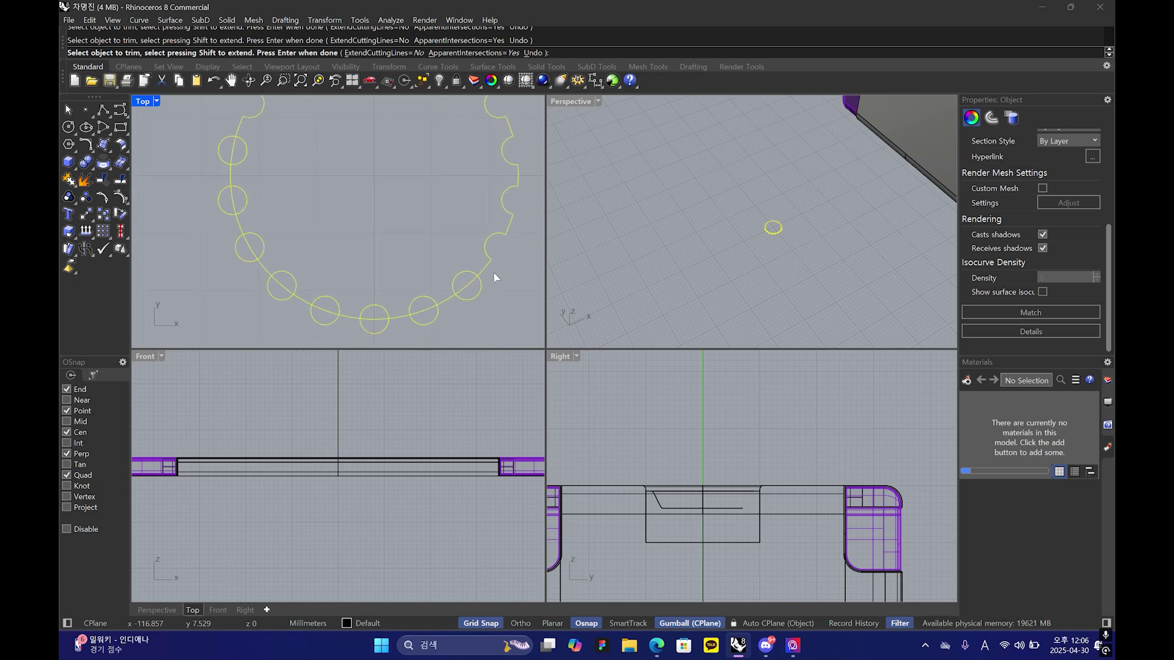
{"action": "left_click", "coordinate": [476, 292]}
{"action": "right_click_drag", "start_coordinate": [436, 309], "coordinate": [464, 287]}
{"action": "left_click", "coordinate": [457, 300]}
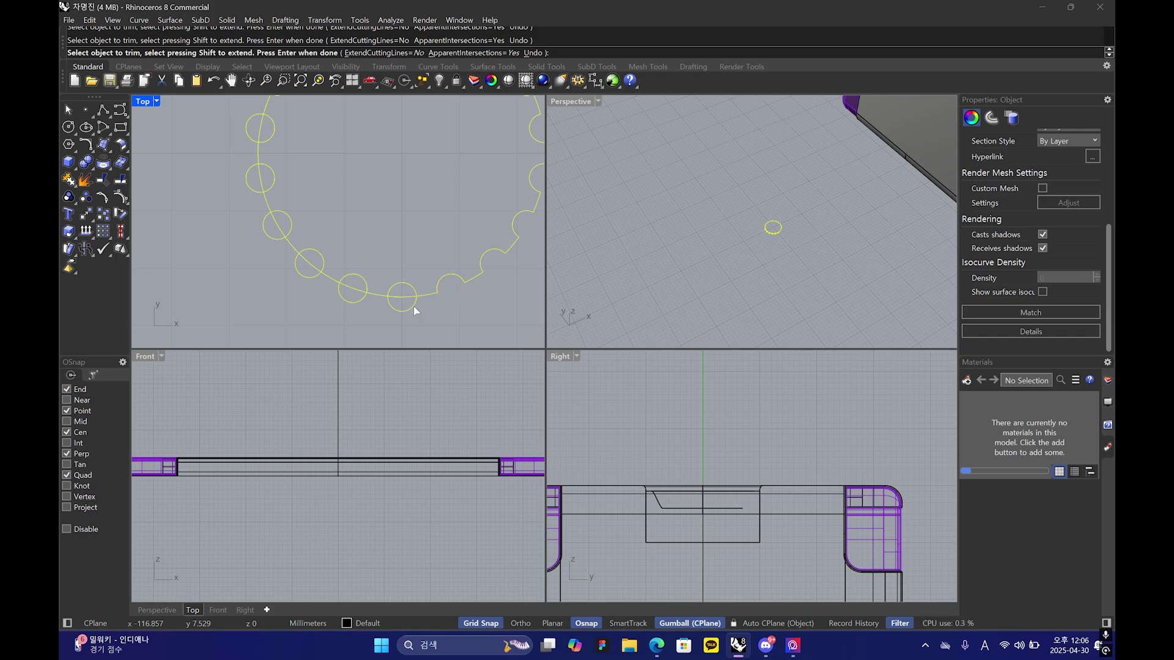
{"action": "left_click", "coordinate": [400, 309]}
{"action": "mouse_move", "coordinate": [357, 299]}
{"action": "right_mouse_down"}
{"action": "mouse_move", "coordinate": [371, 278]}
{"action": "mouse_move", "coordinate": [360, 269]}
{"action": "mouse_move", "coordinate": [359, 303]}
{"action": "right_mouse_up"}
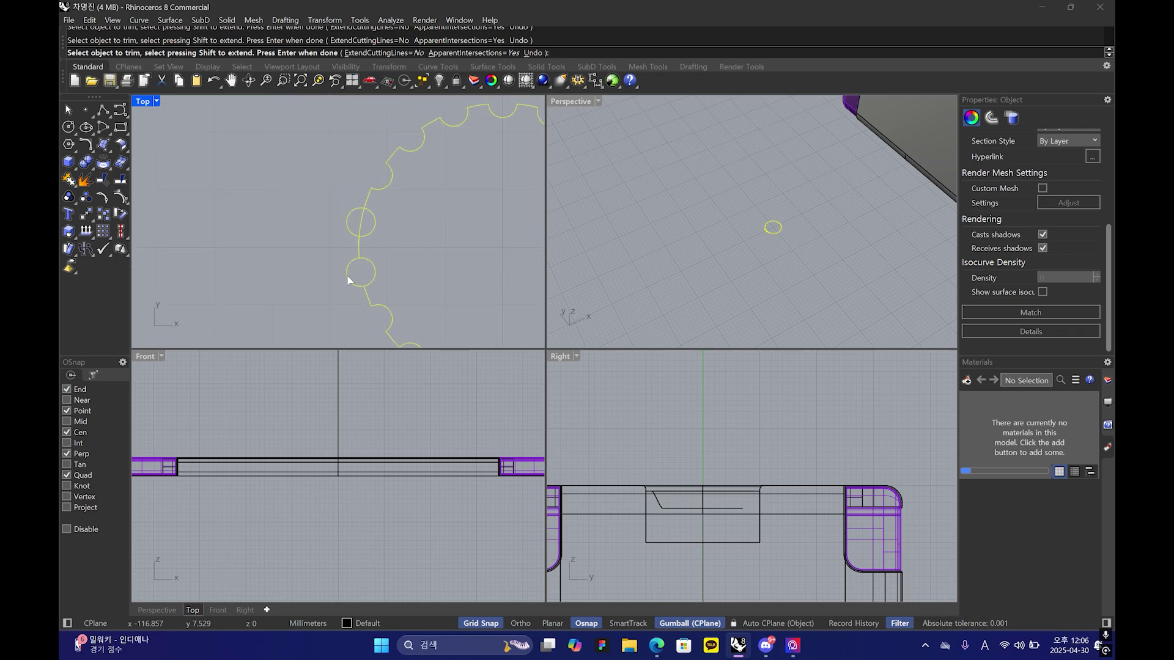
{"action": "scroll", "coordinate": [347, 280], "scroll_direction": "down", "scroll_amount": 3}
{"action": "right_click_drag", "start_coordinate": [362, 259], "coordinate": [404, 223]}
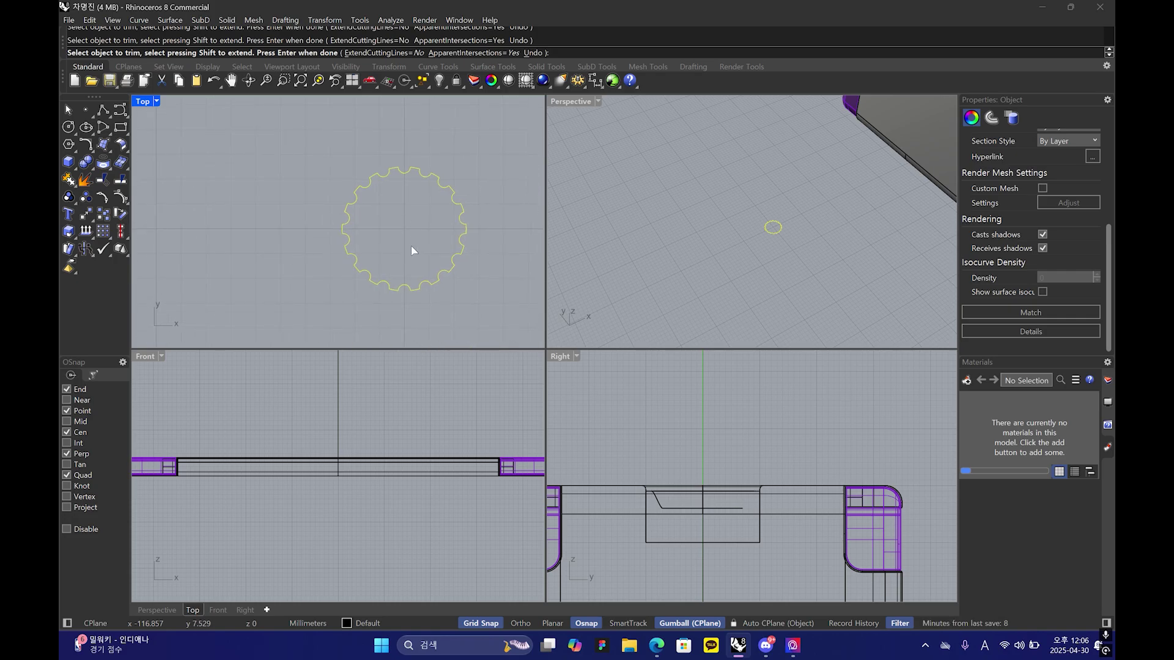
{"action": "key", "text": "ctrl+j"}
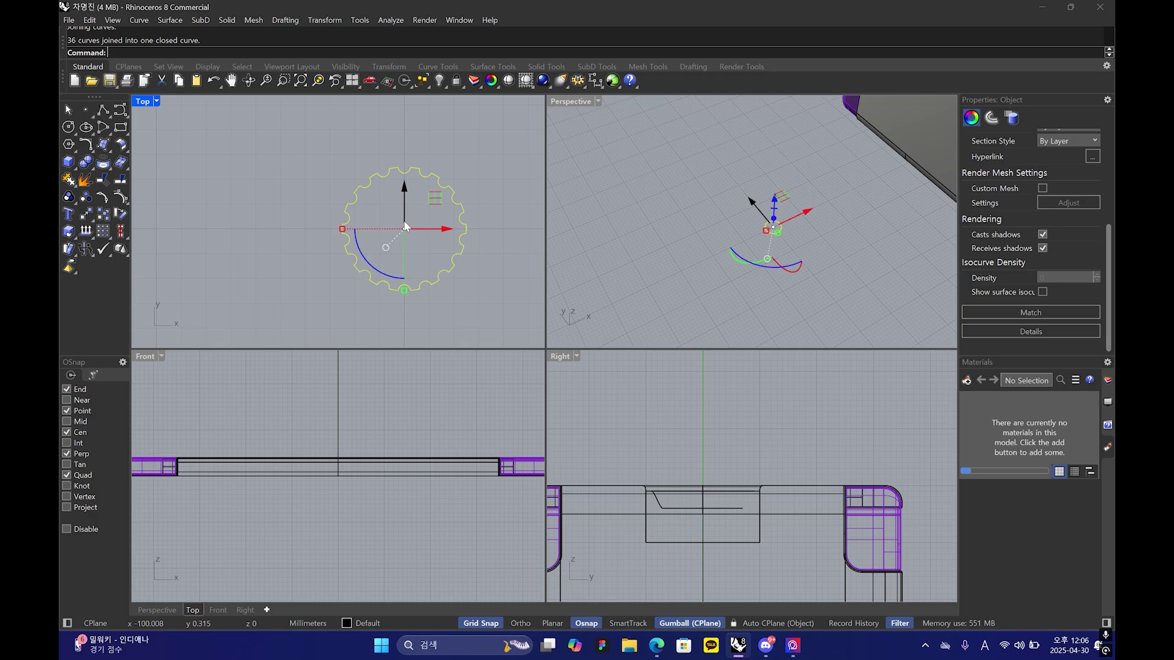
{"action": "left_click", "coordinate": [333, 228]}
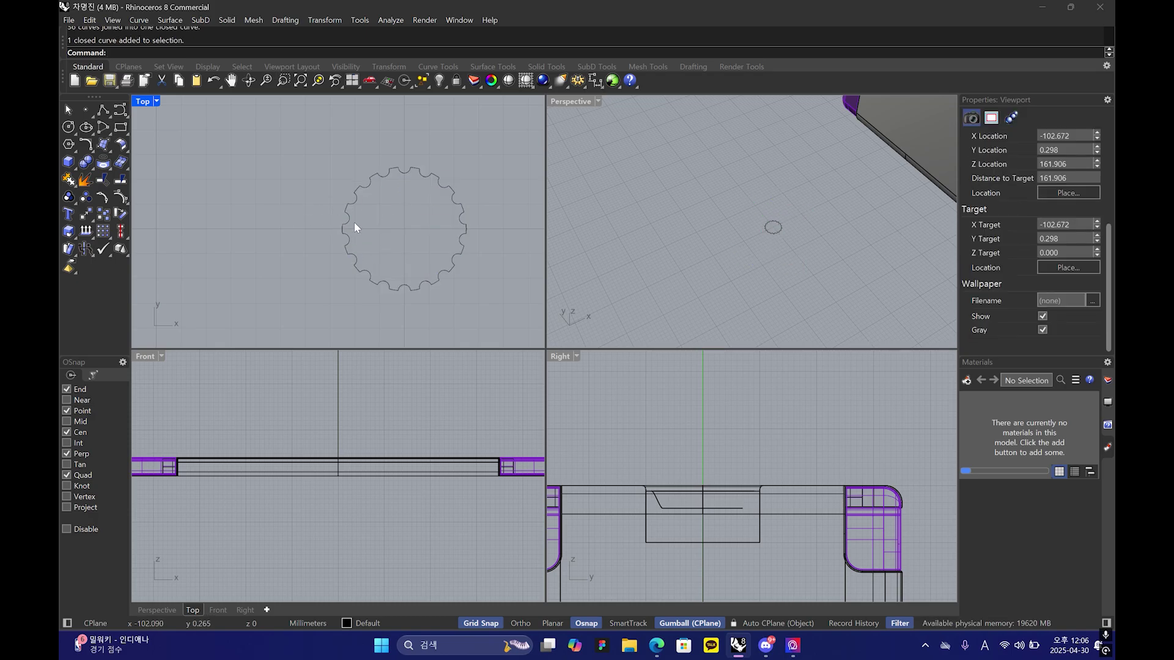
- Try a 0.25 mm radius fillet on a corner at the profile's left side, and undo it
{"action": "left_click", "coordinate": [101, 148]}
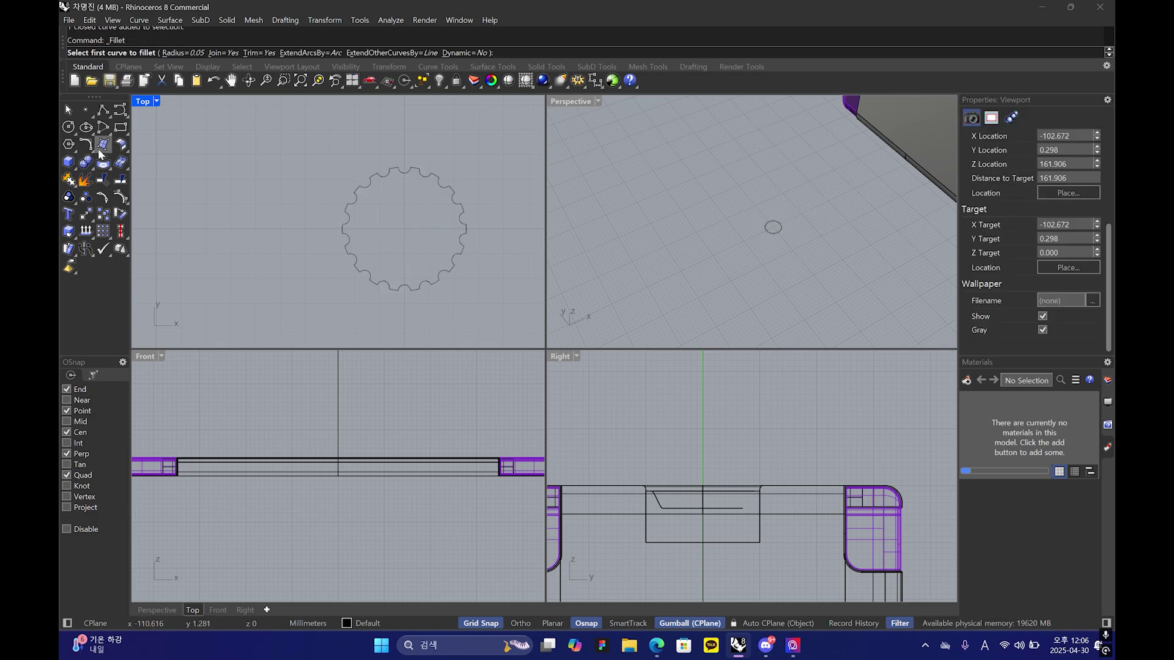
{"action": "left_click", "coordinate": [183, 53]}
{"action": "type", "text": "0"}
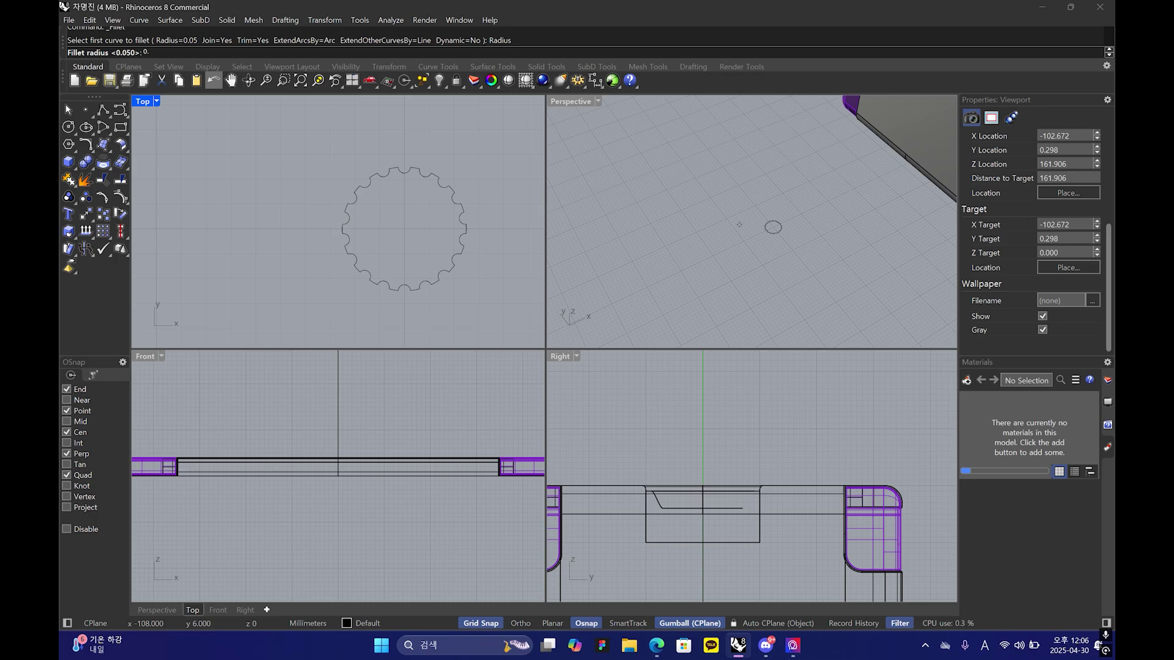
{"action": "type", "text": ".25"}
{"action": "key", "text": "Return"}
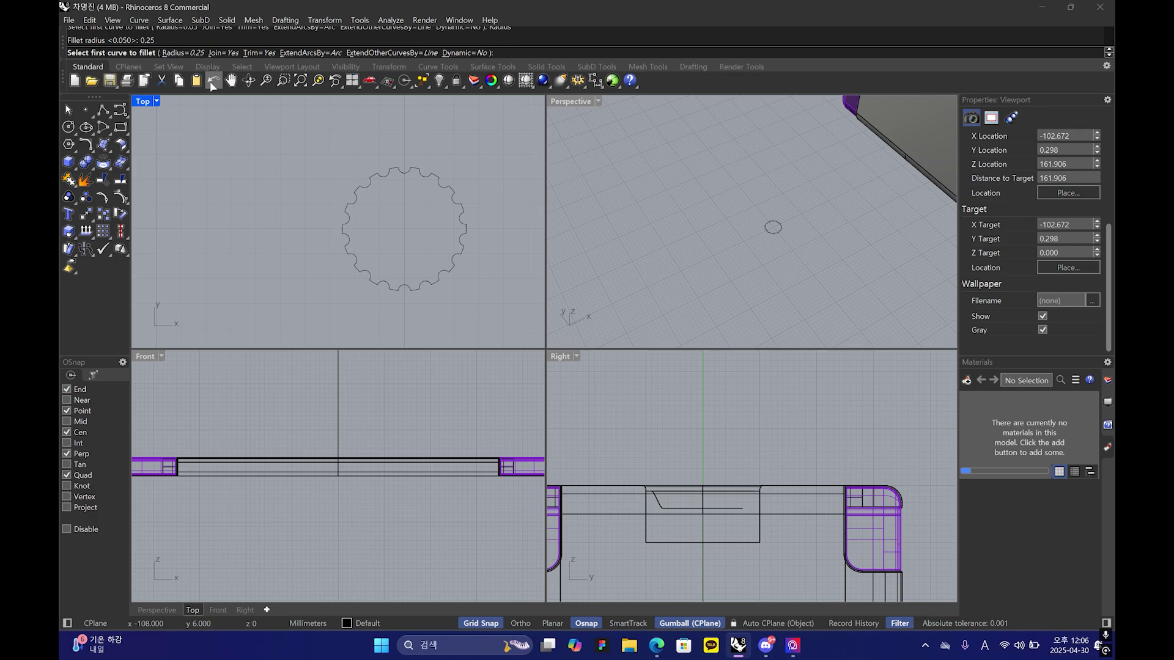
{"action": "scroll", "coordinate": [333, 220], "scroll_direction": "up", "scroll_amount": 6}
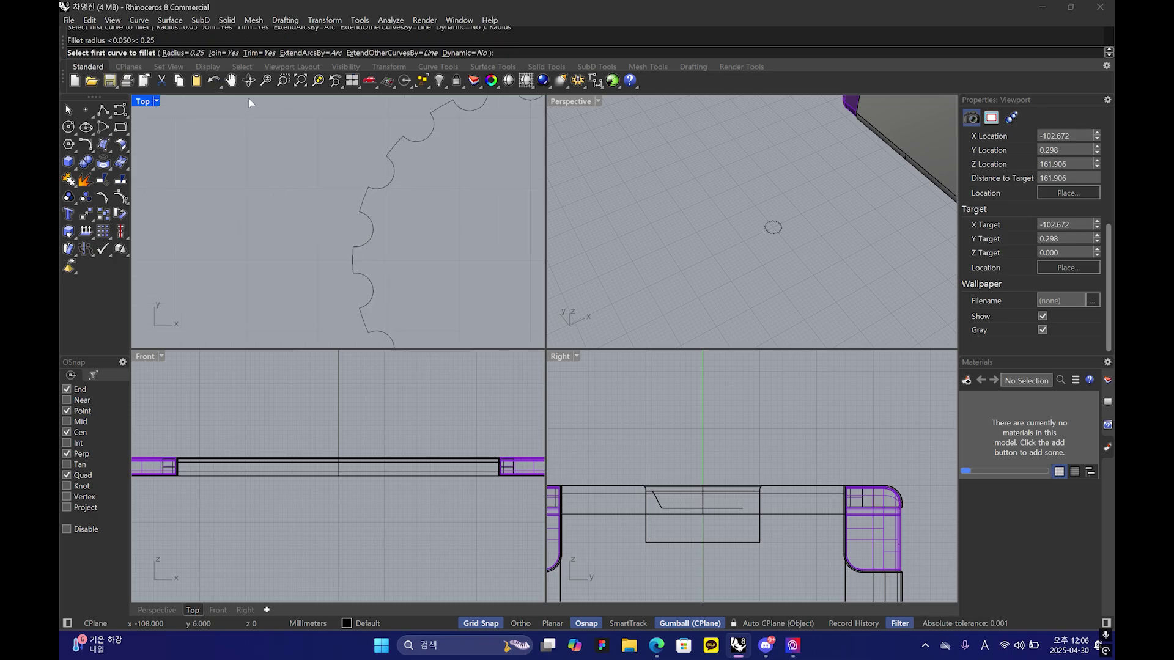
{"action": "left_click", "coordinate": [361, 199]}
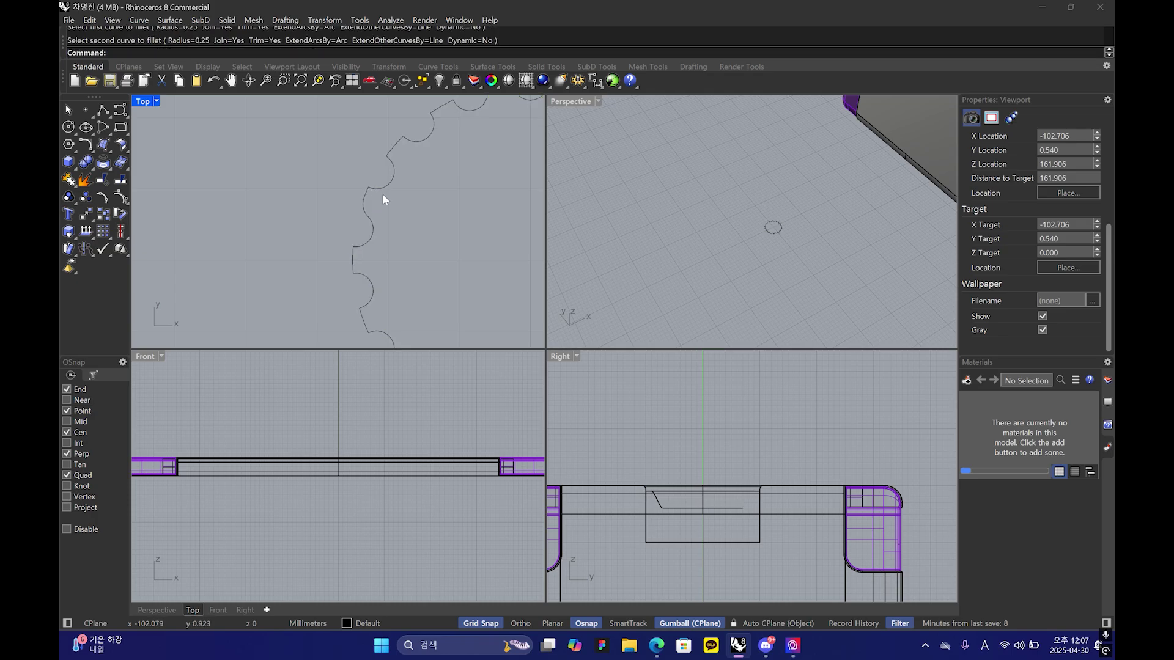
{"action": "left_click", "coordinate": [375, 195]}
{"action": "key", "text": "ctrl+z"}
{"action": "key", "text": "ctrl+y"}
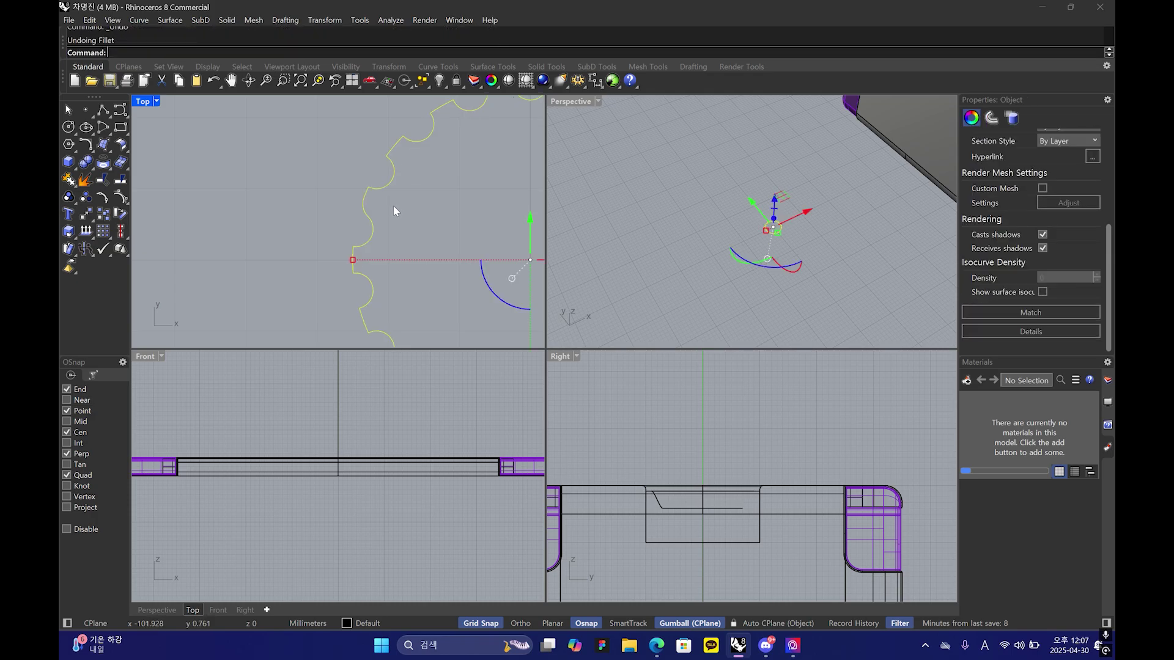
{"action": "key", "text": "ctrl+z"}
{"action": "key", "text": "ctrl+z"}
{"action": "left_click", "coordinate": [324, 184]}
- Set the curve fillet radius to 0.1 mm and round one rib corner on the profile's left side
{"action": "key", "text": "space"}
{"action": "left_click", "coordinate": [196, 52]}
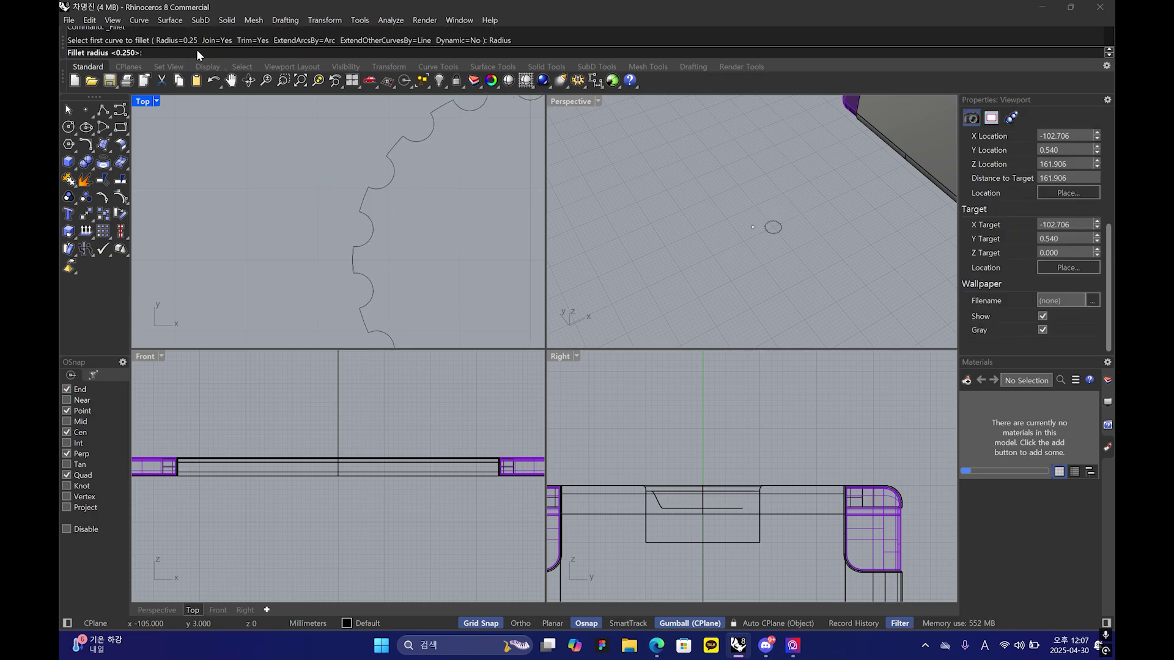
{"action": "type", "text": "0.1"}
{"action": "key", "text": "Return"}
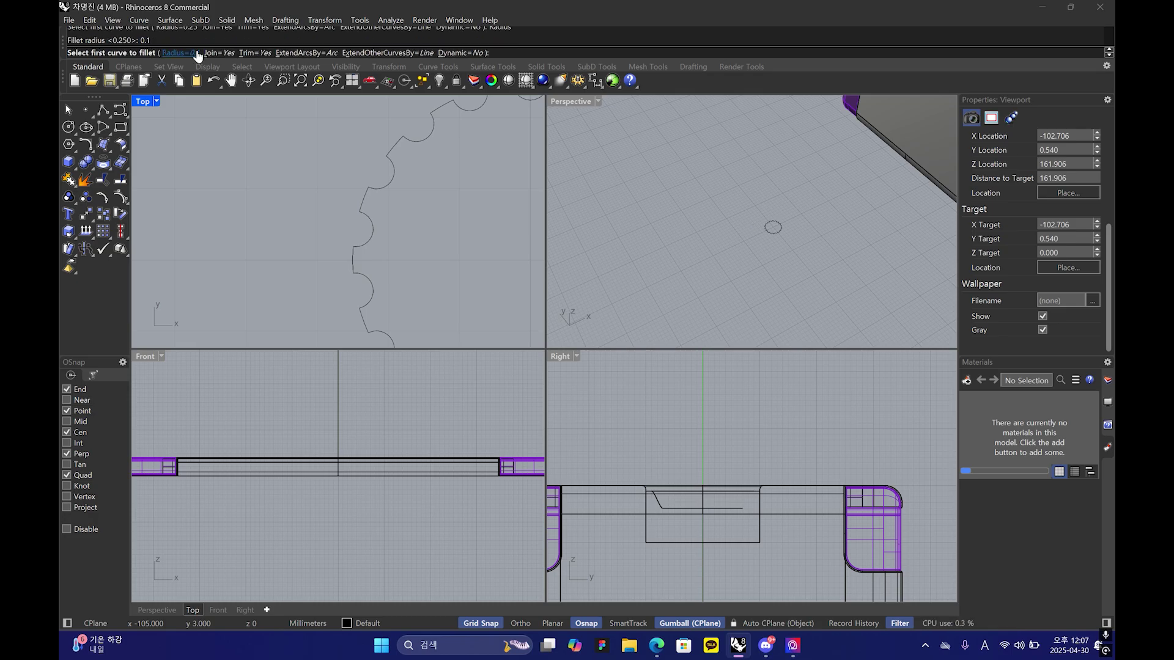
{"action": "left_click", "coordinate": [367, 217]}
{"action": "left_click", "coordinate": [365, 200]}
- Fillet the rib corners along the profile's upper left with a 0.1 mm radius, up to the top notch
{"action": "key", "text": "space"}
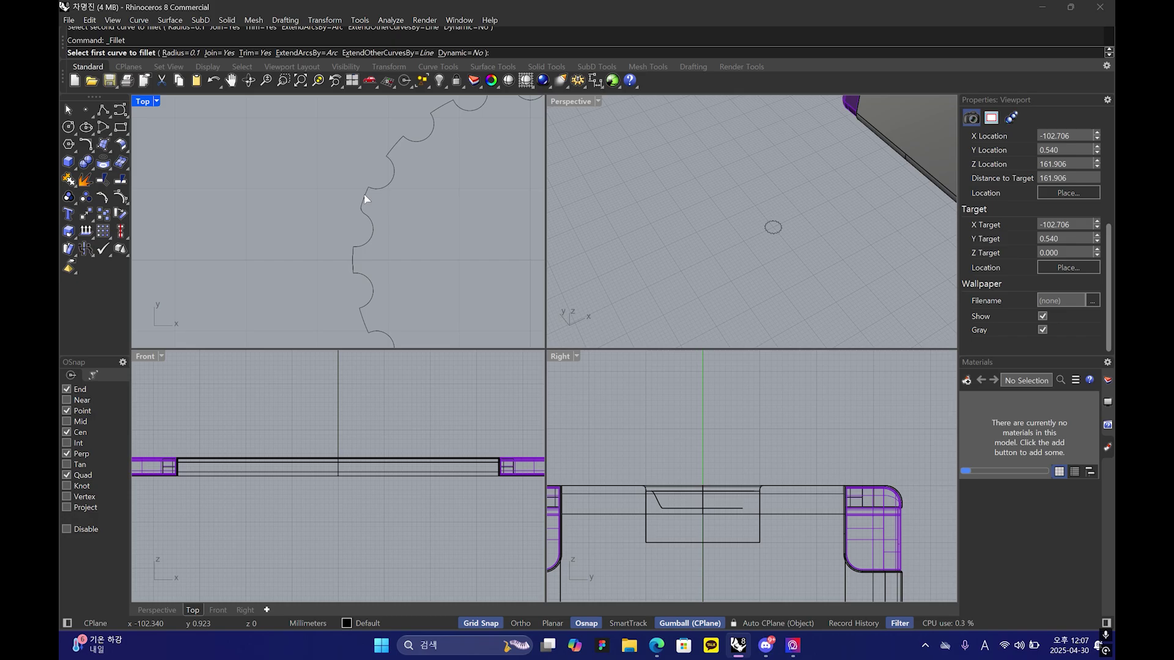
{"action": "left_click", "coordinate": [365, 195]}
{"action": "left_click", "coordinate": [372, 188]}
{"action": "key", "text": "space"}
{"action": "left_click", "coordinate": [391, 162]}
{"action": "left_click", "coordinate": [393, 149]}
{"action": "key", "text": "space"}
{"action": "left_click", "coordinate": [401, 139]}
{"action": "left_click", "coordinate": [407, 138]}
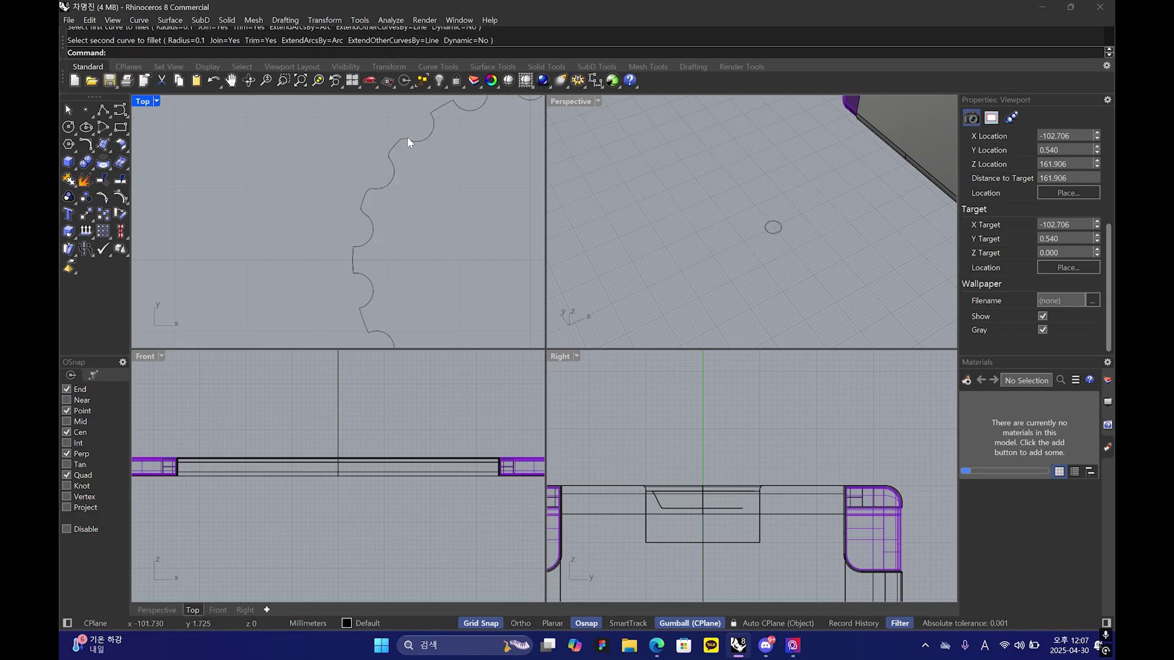
{"action": "right_click_drag", "start_coordinate": [434, 112], "coordinate": [374, 150]}
{"action": "key", "text": "space"}
{"action": "left_click", "coordinate": [413, 154]}
{"action": "left_click", "coordinate": [415, 146]}
{"action": "key", "text": "space"}
{"action": "left_click", "coordinate": [405, 144]}
{"action": "left_click", "coordinate": [416, 146]}
- Fillet the corners of the ribs just right of the profile's top notch with a 0.1 mm radius
{"action": "scroll", "coordinate": [392, 204], "scroll_direction": "down", "scroll_amount": 4}
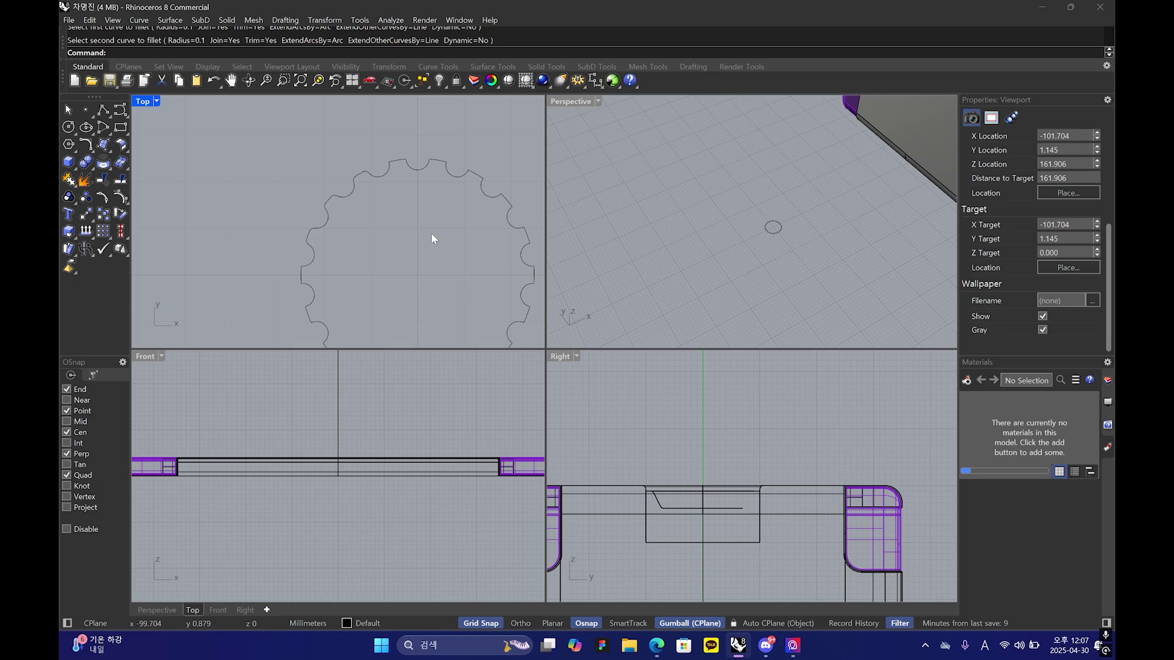
{"action": "right_click_drag", "start_coordinate": [431, 234], "coordinate": [402, 210]}
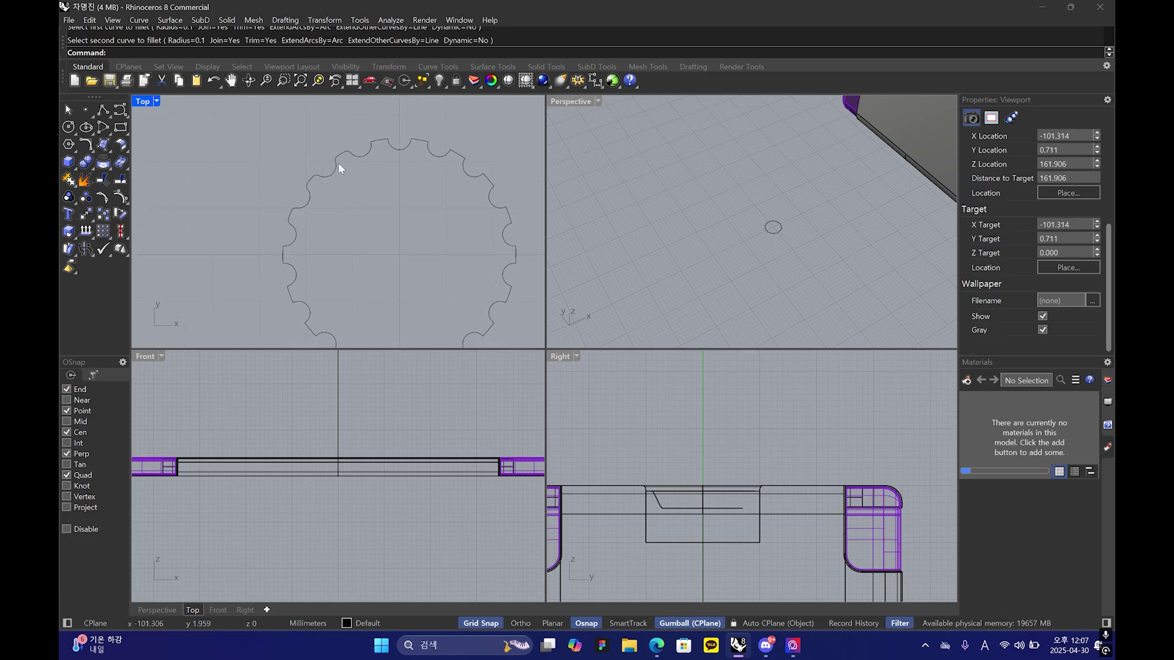
{"action": "key", "text": "space"}
{"action": "left_click", "coordinate": [387, 144]}
{"action": "left_click", "coordinate": [414, 141]}
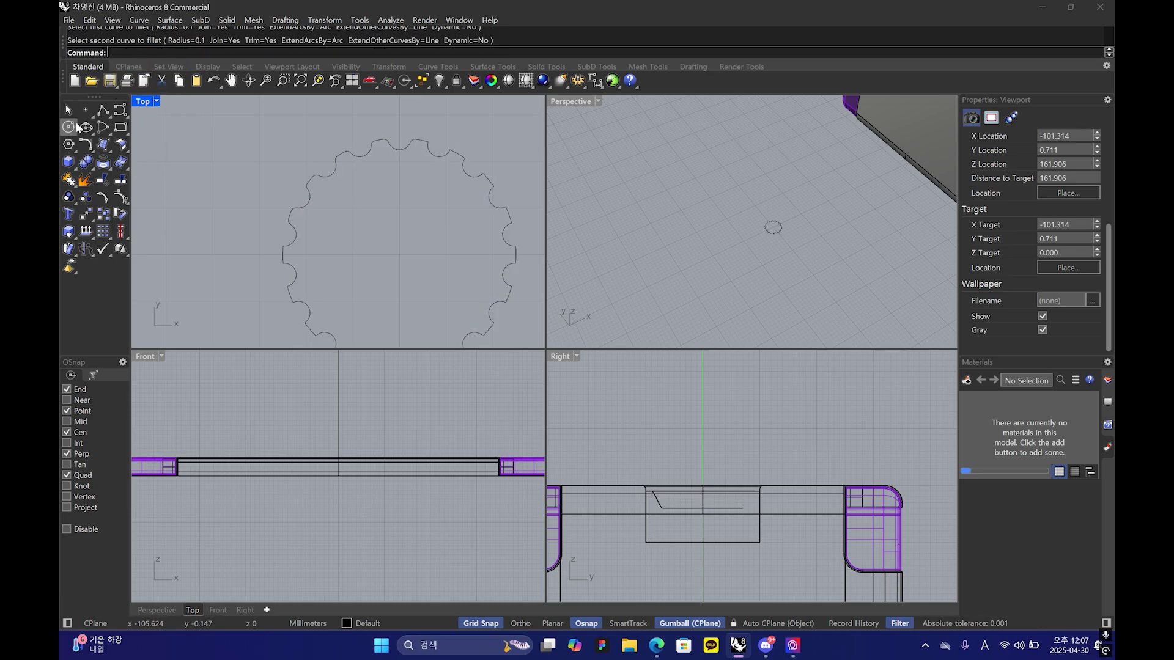
{"action": "left_click", "coordinate": [425, 141]}
{"action": "left_click", "coordinate": [417, 123]}
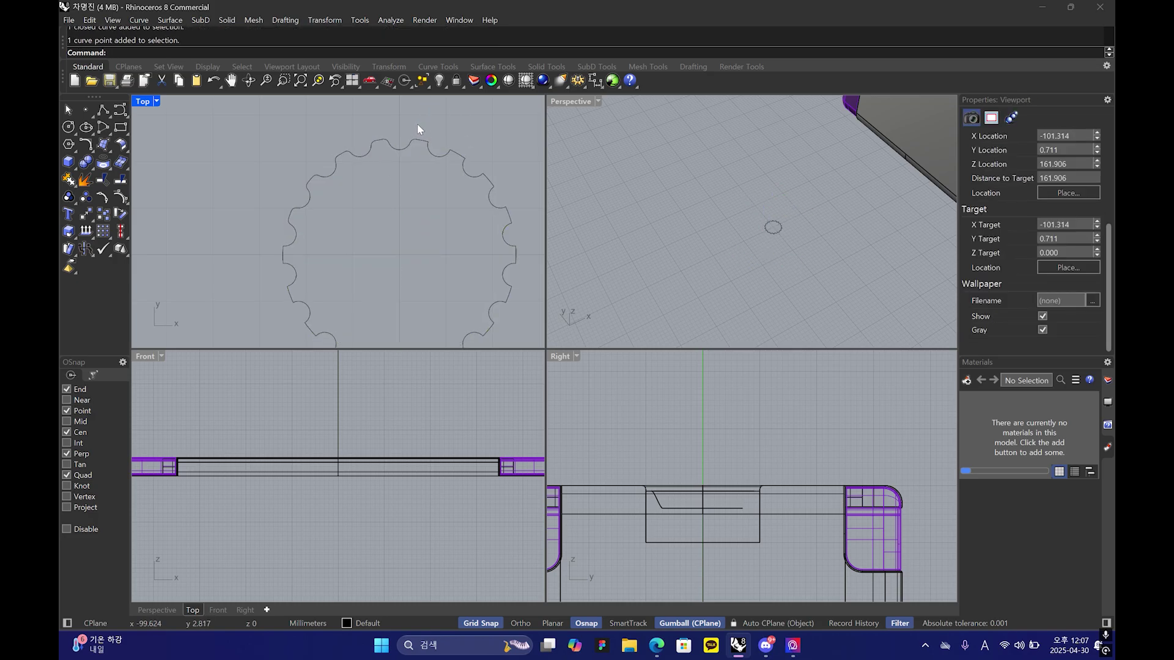
{"action": "right_click", "coordinate": [417, 123]}
{"action": "left_click", "coordinate": [426, 141]}
{"action": "left_click", "coordinate": [432, 150]}
{"action": "right_click", "coordinate": [438, 149]}
{"action": "left_click", "coordinate": [446, 152]}
{"action": "left_click", "coordinate": [454, 153]}
- Continue the 0.1 mm fillets on the next rib corners along the profile's upper right
{"action": "right_click", "coordinate": [461, 157]}
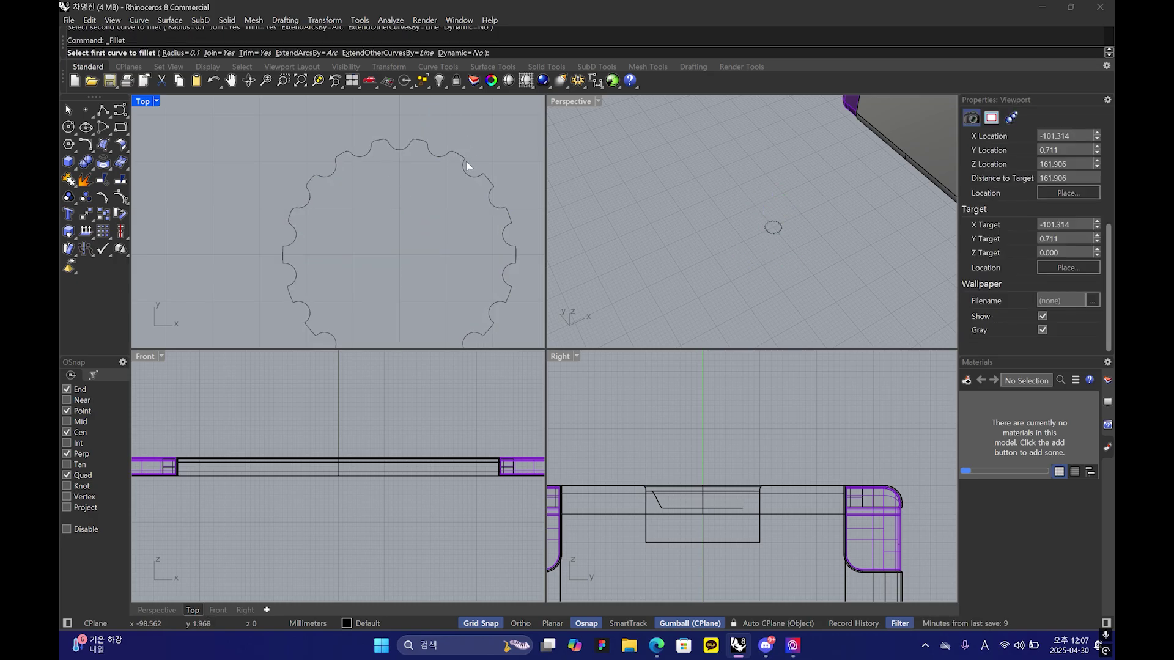
{"action": "left_click", "coordinate": [463, 160]}
{"action": "left_click", "coordinate": [464, 166]}
{"action": "right_click", "coordinate": [475, 172]}
{"action": "left_click", "coordinate": [481, 174]}
{"action": "left_click", "coordinate": [487, 179]}
{"action": "right_click", "coordinate": [497, 189]}
{"action": "left_click", "coordinate": [491, 182]}
{"action": "left_click", "coordinate": [491, 189]}
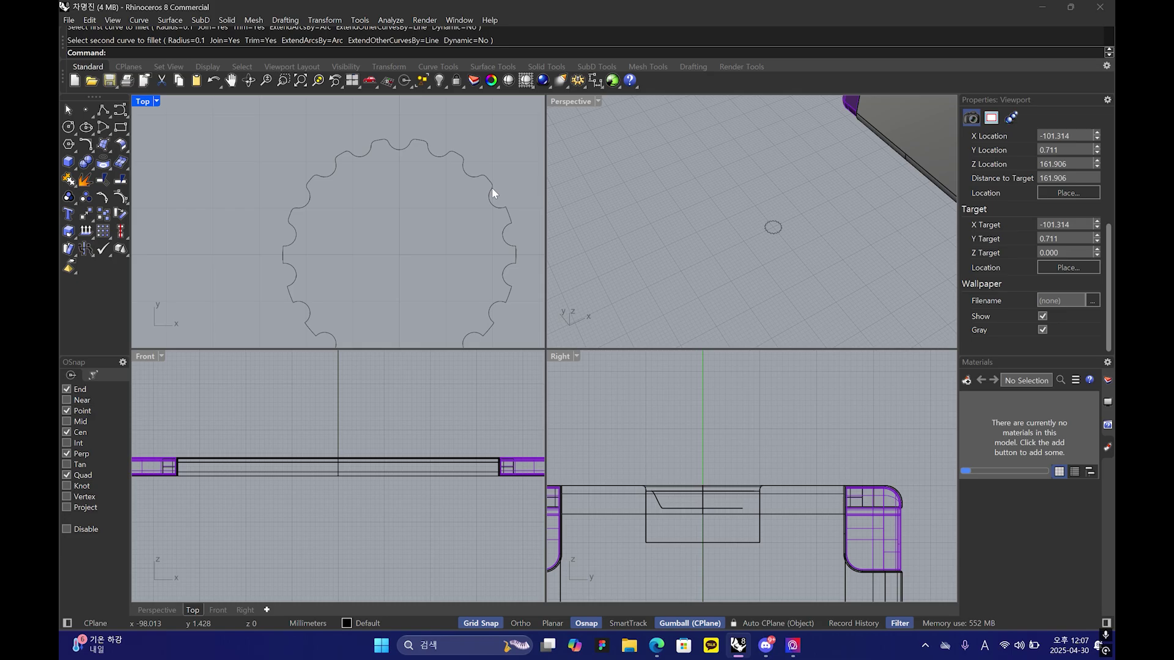
- Fillet the rib corners down the profile's right side with a 0.1 mm radius
{"action": "right_click", "coordinate": [494, 201]}
{"action": "left_click", "coordinate": [500, 208]}
{"action": "left_click", "coordinate": [508, 212]}
{"action": "right_click", "coordinate": [510, 225]}
{"action": "left_click", "coordinate": [510, 219]}
{"action": "left_click", "coordinate": [508, 225]}
{"action": "right_click", "coordinate": [510, 239]}
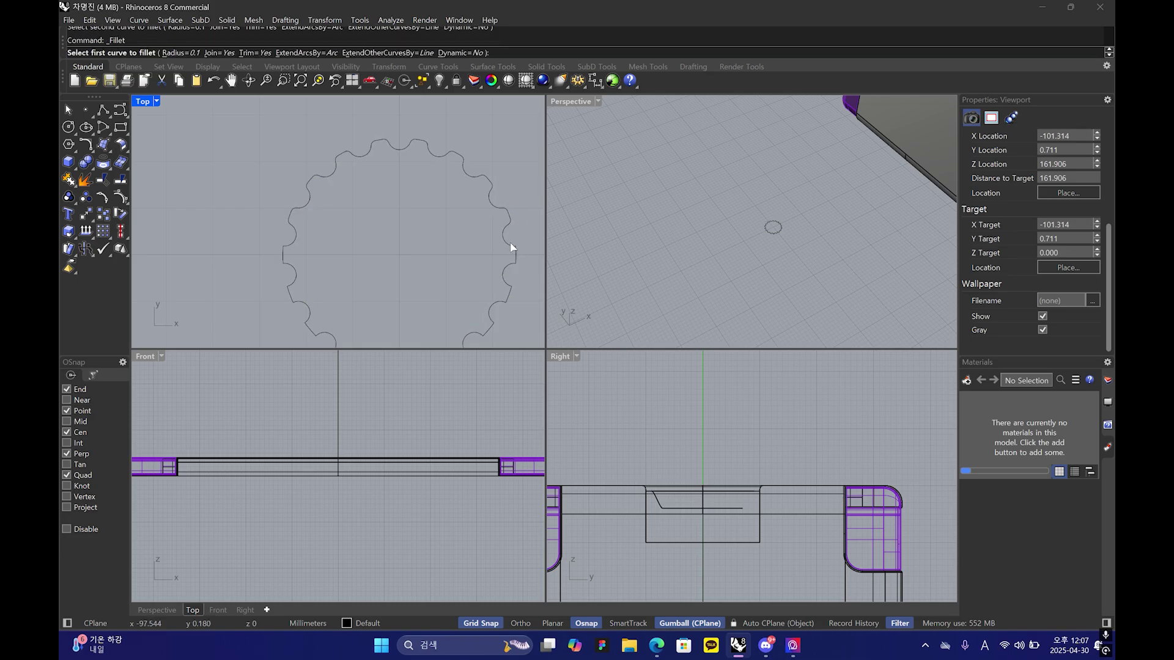
{"action": "left_click", "coordinate": [509, 244]}
{"action": "left_click", "coordinate": [516, 251]}
{"action": "right_click", "coordinate": [513, 263]}
{"action": "left_click", "coordinate": [514, 259]}
{"action": "right_click", "coordinate": [510, 272]}
{"action": "left_click", "coordinate": [507, 284]}
{"action": "left_click", "coordinate": [509, 292]}
- Round the rib corners along the profile's lower right with 0.1 mm fillets
{"action": "right_click_drag", "start_coordinate": [494, 320], "coordinate": [498, 291]}
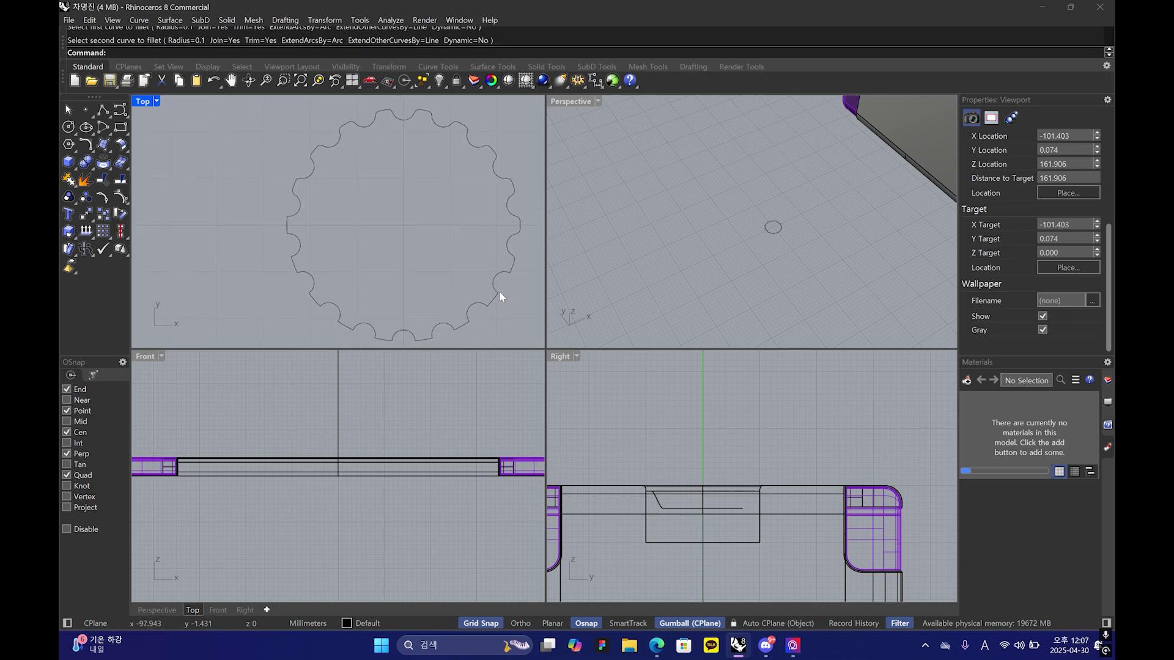
{"action": "right_click", "coordinate": [500, 287]}
{"action": "left_click", "coordinate": [504, 273]}
{"action": "left_click", "coordinate": [513, 267]}
{"action": "left_click", "coordinate": [497, 291]}
{"action": "left_click", "coordinate": [493, 298]}
{"action": "right_click", "coordinate": [490, 301]}
{"action": "left_click", "coordinate": [490, 302]}
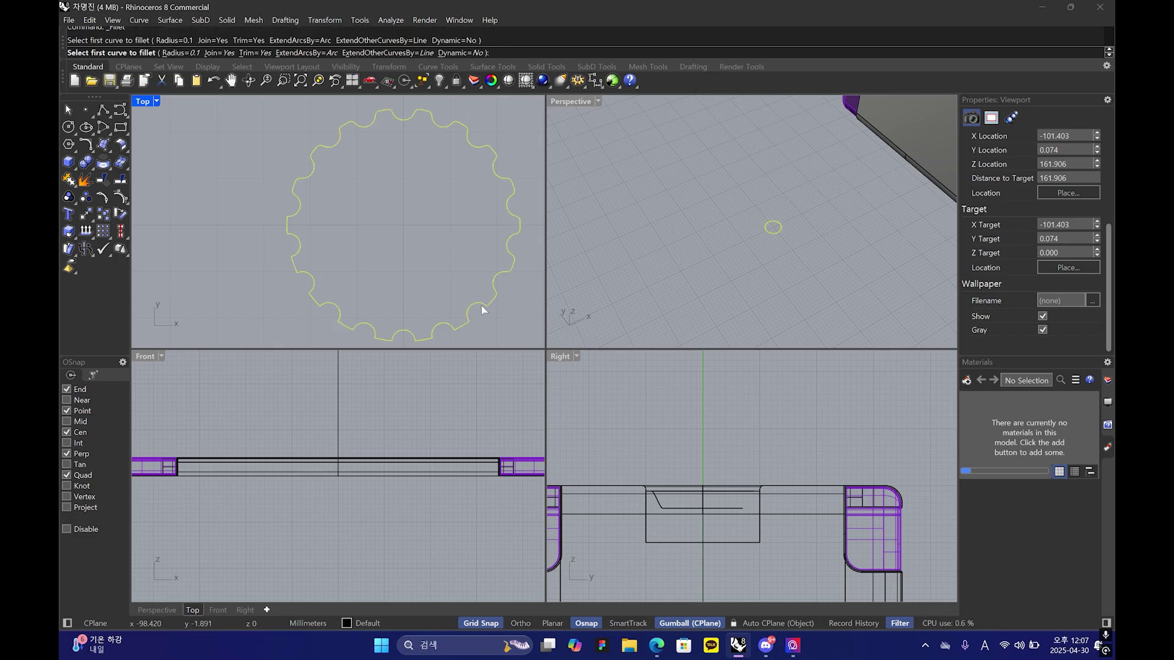
{"action": "left_click", "coordinate": [481, 305]}
{"action": "right_click", "coordinate": [472, 319]}
{"action": "left_click", "coordinate": [468, 317]}
{"action": "left_click", "coordinate": [463, 324]}
- Round the rib corners along the profile's bottom and lower left with 0.1 mm fillets
{"action": "right_click", "coordinate": [447, 333]}
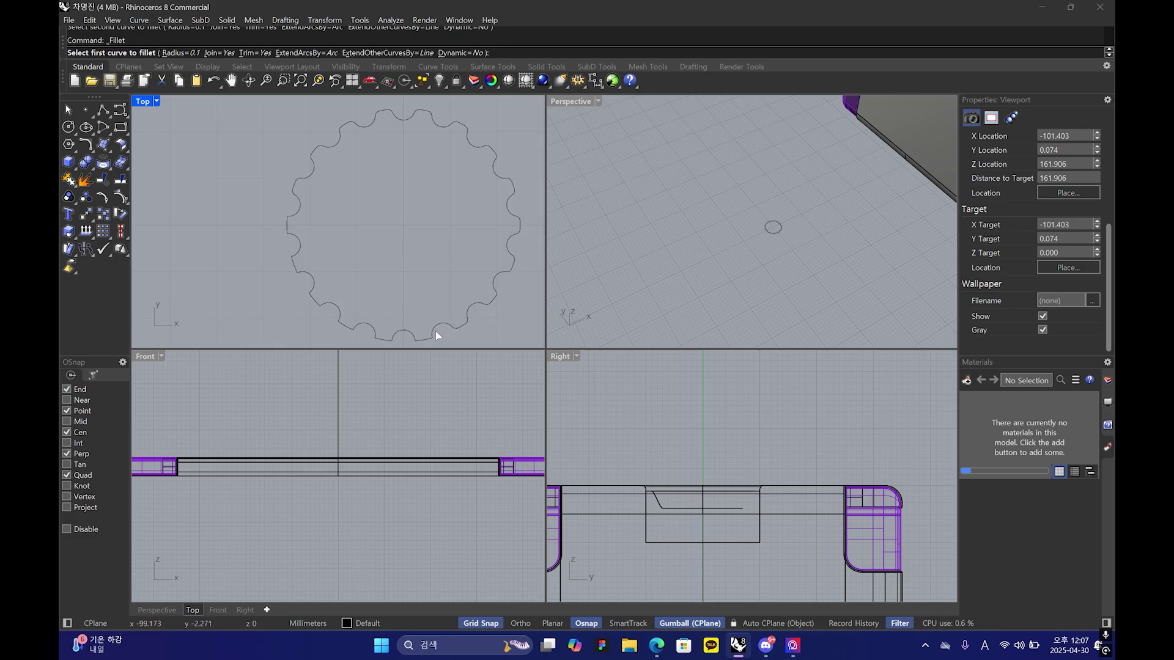
{"action": "right_click_drag", "start_coordinate": [412, 340], "coordinate": [461, 317]}
{"action": "left_click", "coordinate": [458, 314]}
{"action": "left_click", "coordinate": [444, 317]}
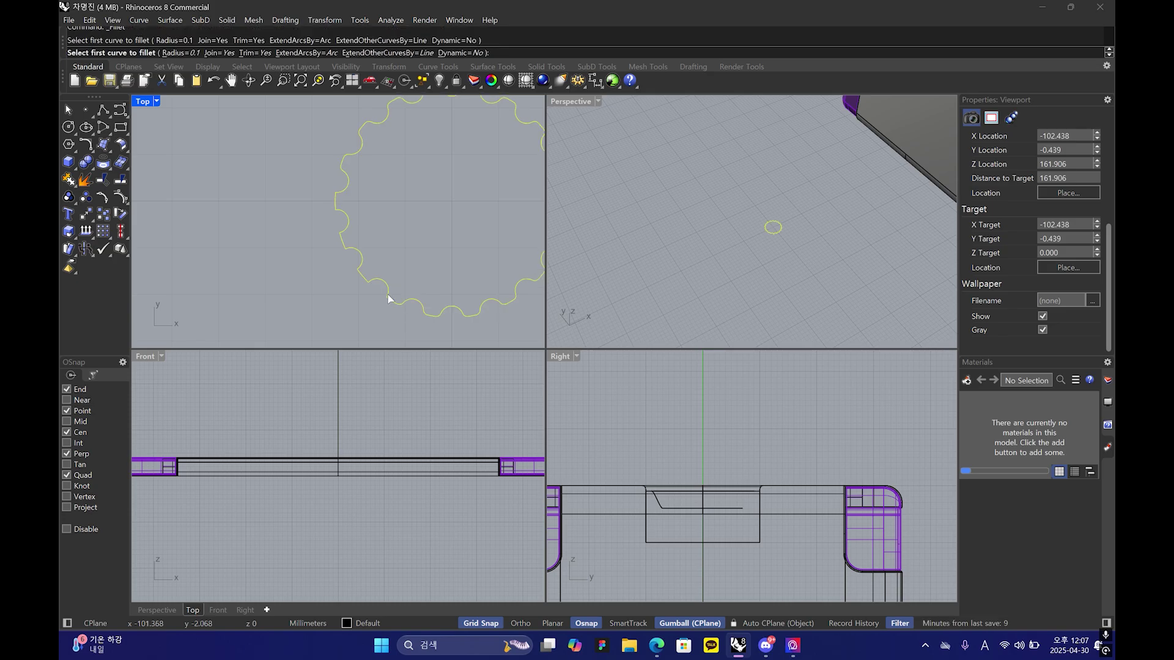
{"action": "left_click", "coordinate": [366, 281]}
{"action": "left_click", "coordinate": [368, 281]}
{"action": "right_click", "coordinate": [367, 282]}
{"action": "left_click", "coordinate": [363, 278]}
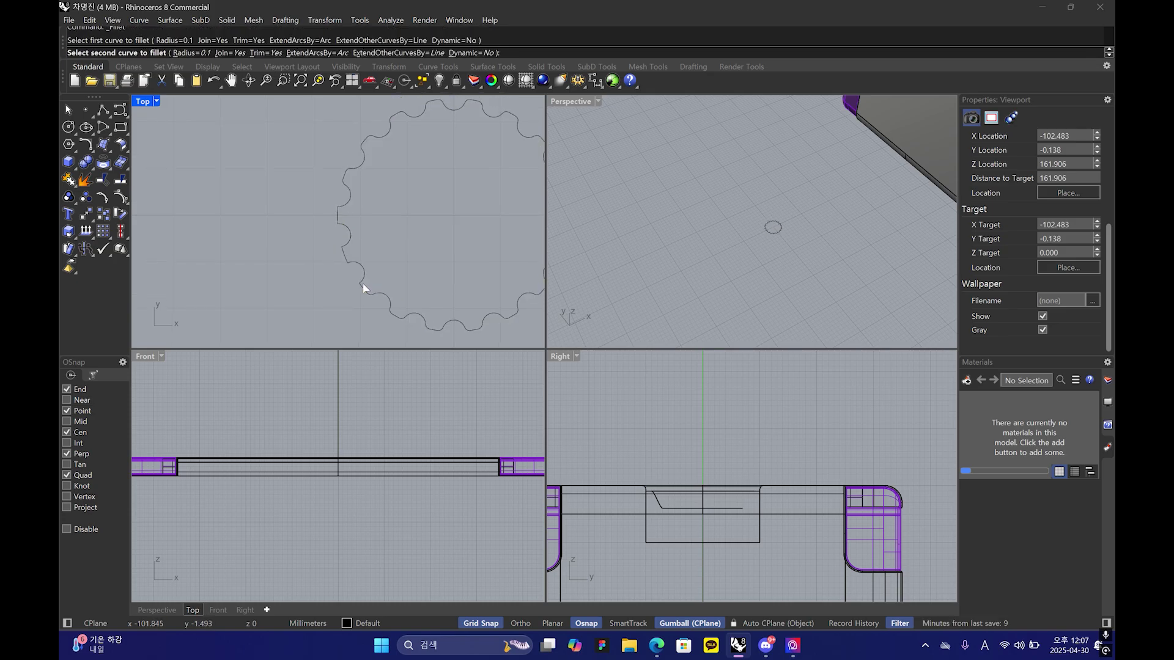
{"action": "left_click", "coordinate": [361, 264]}
{"action": "right_click_drag", "start_coordinate": [357, 253], "coordinate": [364, 277]}
{"action": "right_click", "coordinate": [360, 273]}
{"action": "left_click", "coordinate": [355, 270]}
{"action": "left_click", "coordinate": [353, 270]}
{"action": "right_click", "coordinate": [348, 258]}
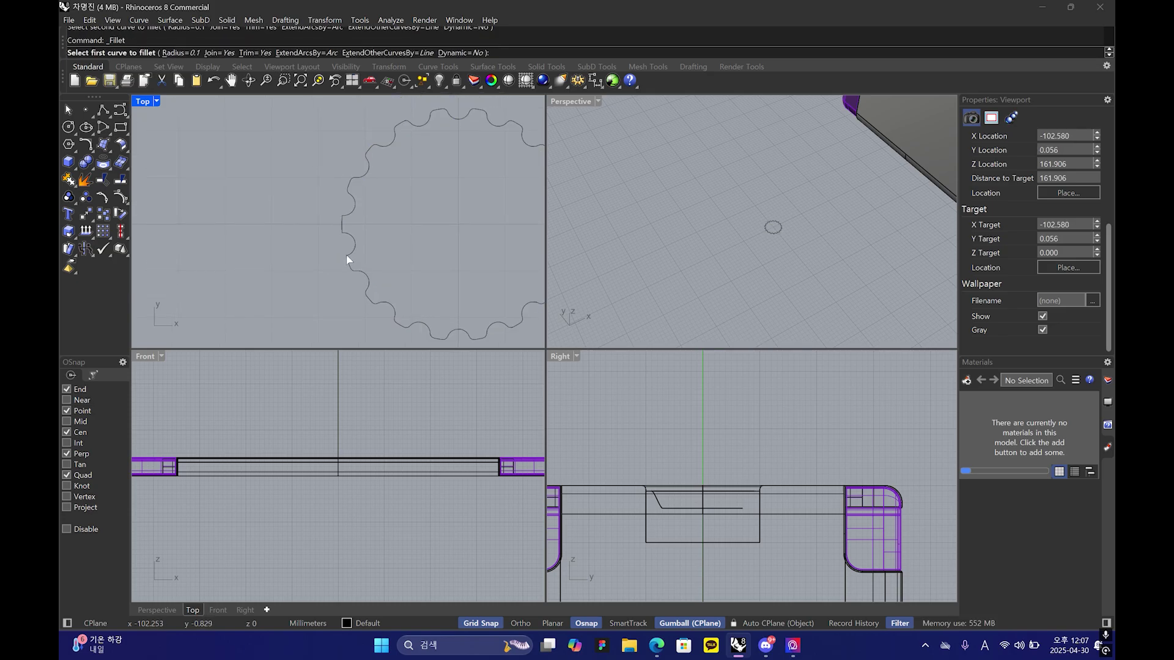
- Fillet the remaining sharp tooth corners at the left end of the toothed outline with a 0.1 mm radius
{"action": "left_click", "coordinate": [347, 256]}
{"action": "left_click", "coordinate": [349, 253]}
{"action": "right_click", "coordinate": [348, 260]}
{"action": "right_click_drag", "start_coordinate": [347, 237], "coordinate": [353, 263]}
{"action": "left_click", "coordinate": [348, 258]}
{"action": "left_click", "coordinate": [344, 250]}
{"action": "right_click", "coordinate": [346, 256]}
{"action": "left_click", "coordinate": [344, 255]}
{"action": "left_click", "coordinate": [352, 248]}
{"action": "right_click", "coordinate": [354, 263]}
{"action": "scroll", "coordinate": [385, 256], "scroll_direction": "down", "scroll_amount": 8}
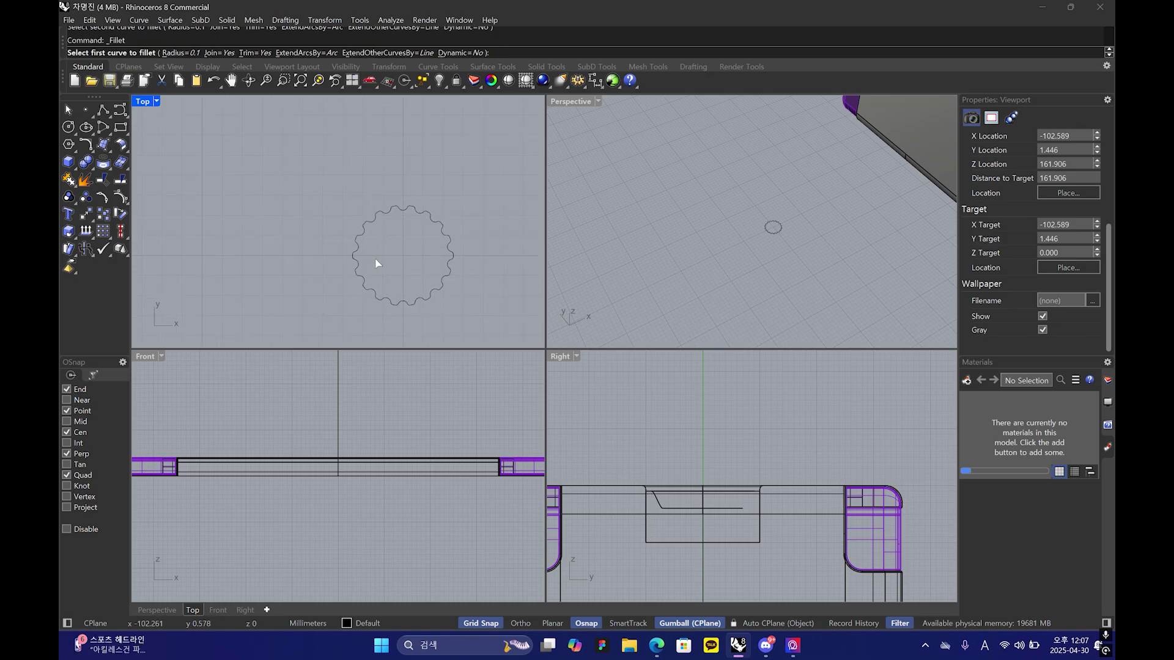
{"action": "key", "text": "Escape"}
- Try scaling the filleted toothed outline inward from its lower edge, and undo the scaling
{"action": "left_click", "coordinate": [357, 259]}
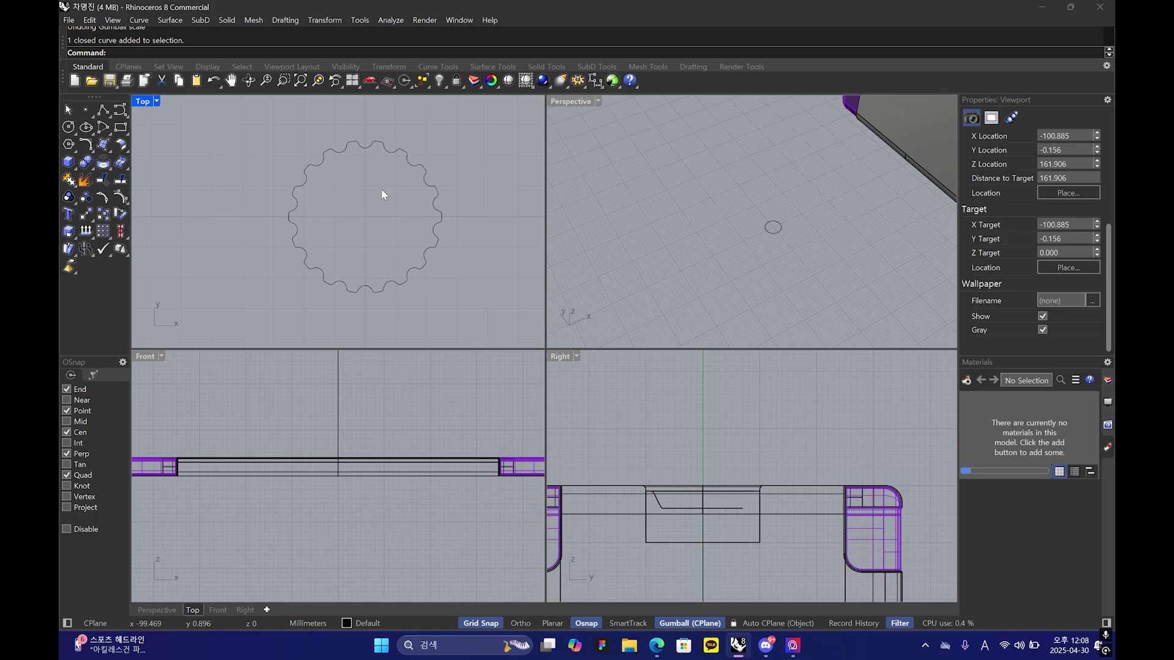
{"action": "left_click", "coordinate": [406, 284]}
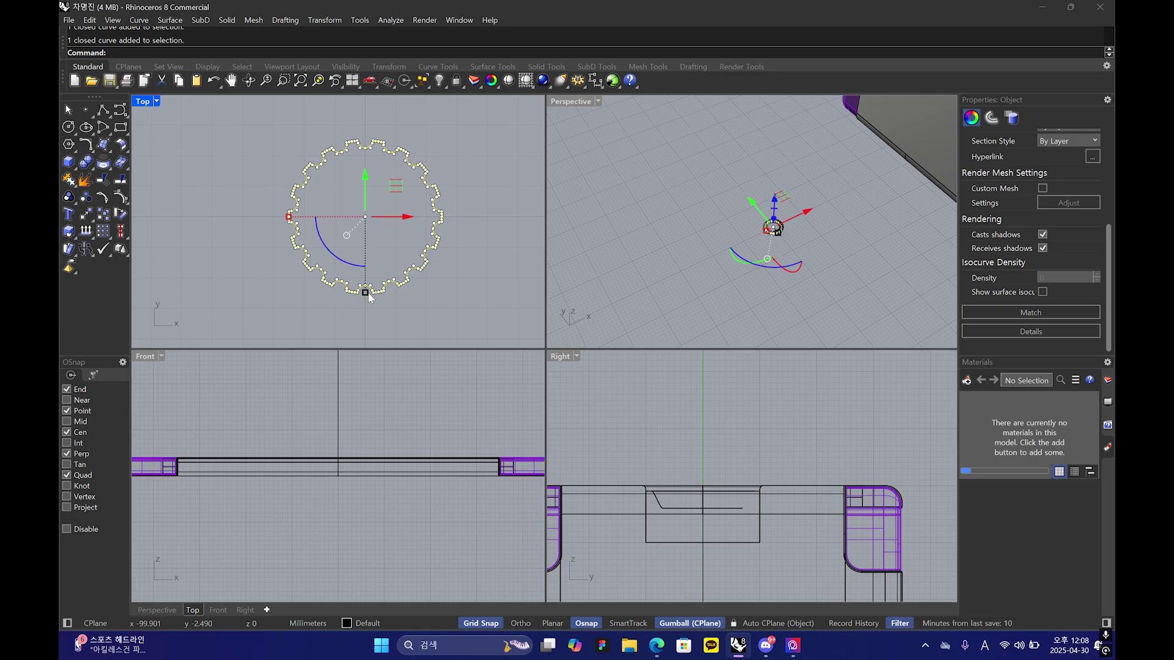
{"action": "left_click_drag", "start_coordinate": [364, 292], "coordinate": [366, 279]}
{"action": "key", "text": "ctrl+z"}
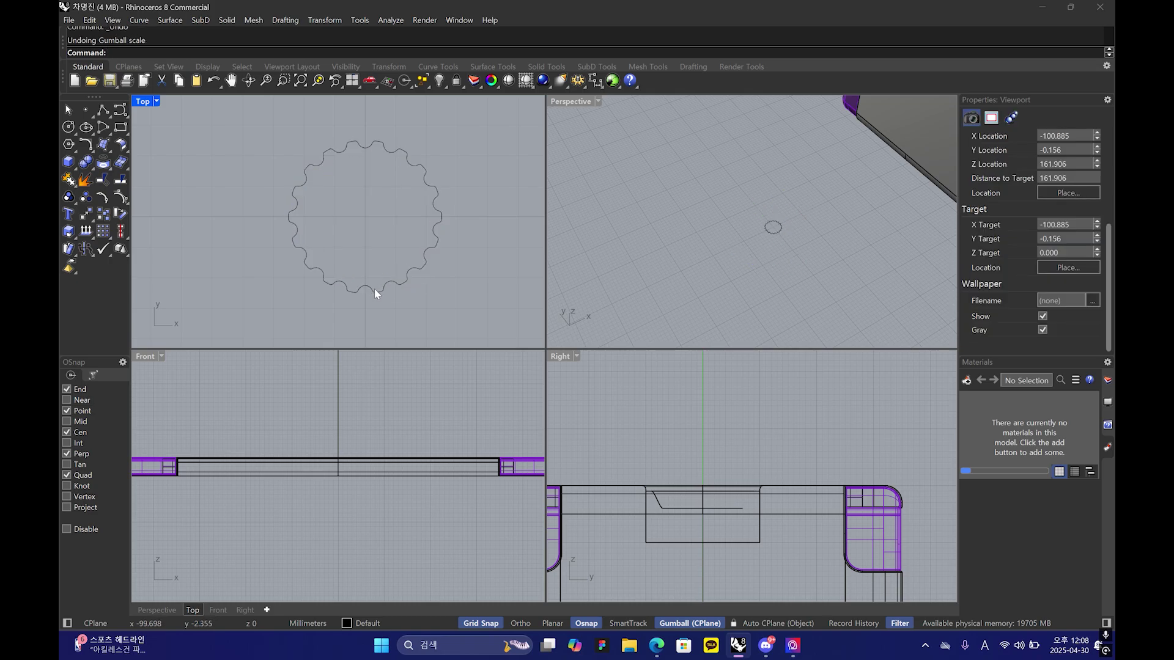
- Create a smaller concentric copy of the toothed outline, scaled uniformly to a radius of about 2 mm
{"action": "left_click", "coordinate": [374, 290]}
{"action": "left_click_drag", "start_coordinate": [365, 292], "coordinate": [365, 278], "text": "alt+shift"}
{"action": "key", "text": "Caps_Lock"}
{"action": "left_click", "coordinate": [390, 275]}
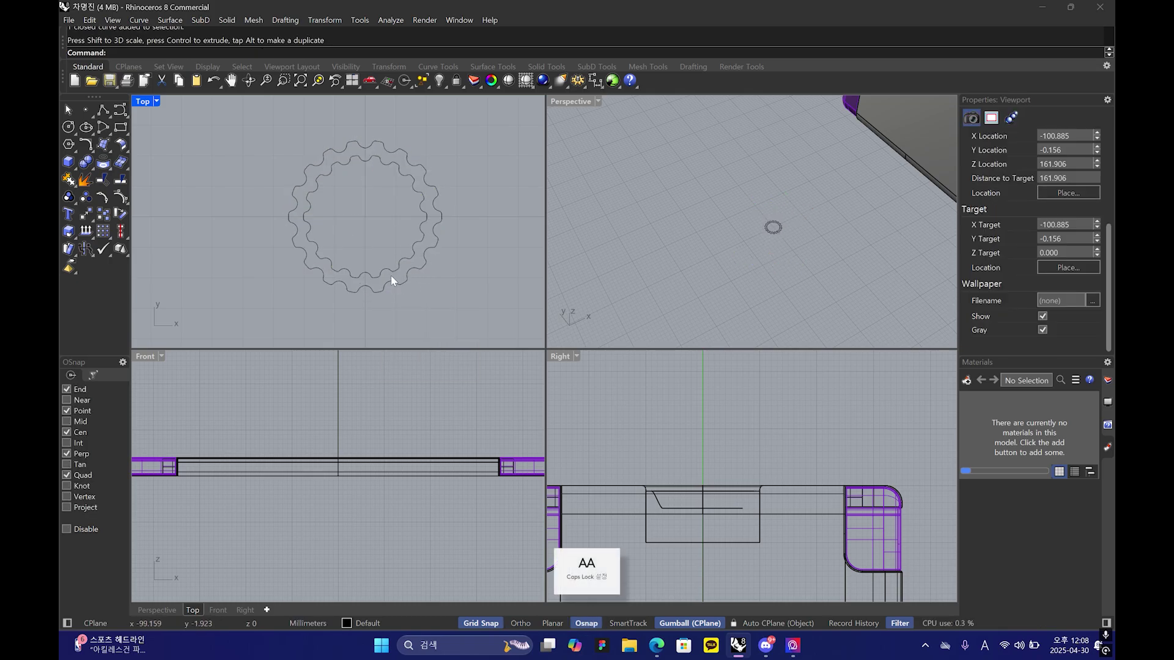
- Try raising the inner toothed outline by 10 mm in the front view, and undo the move
{"action": "left_click", "coordinate": [391, 277]}
{"action": "scroll", "coordinate": [285, 472], "scroll_direction": "up", "scroll_amount": 5}
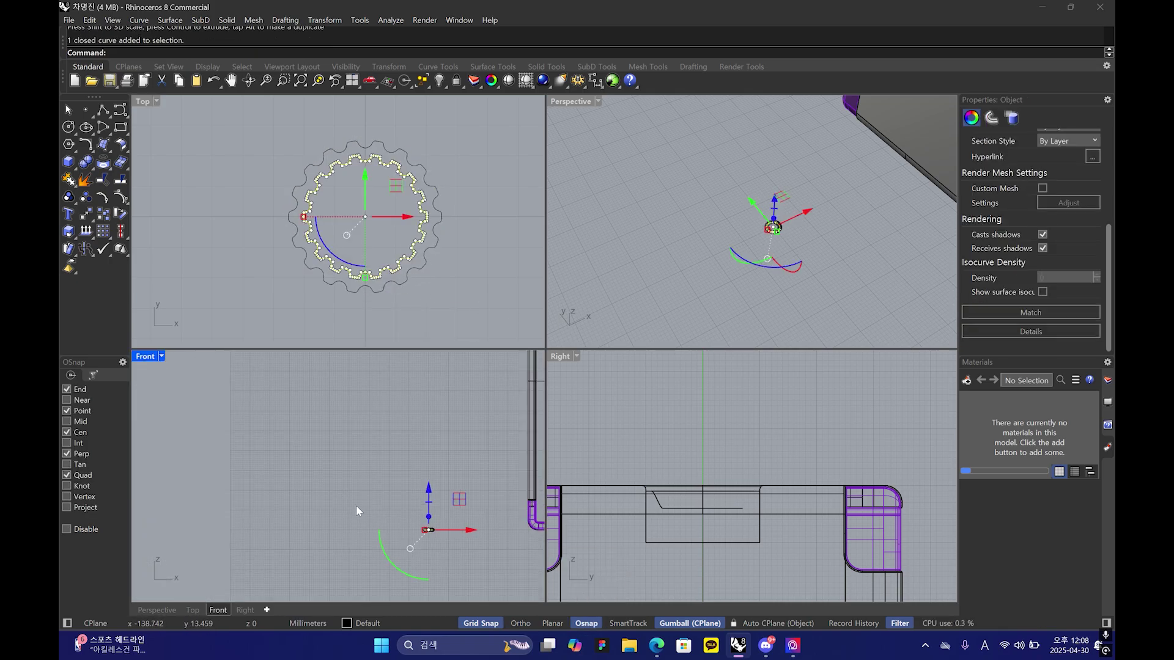
{"action": "left_click", "coordinate": [415, 470]}
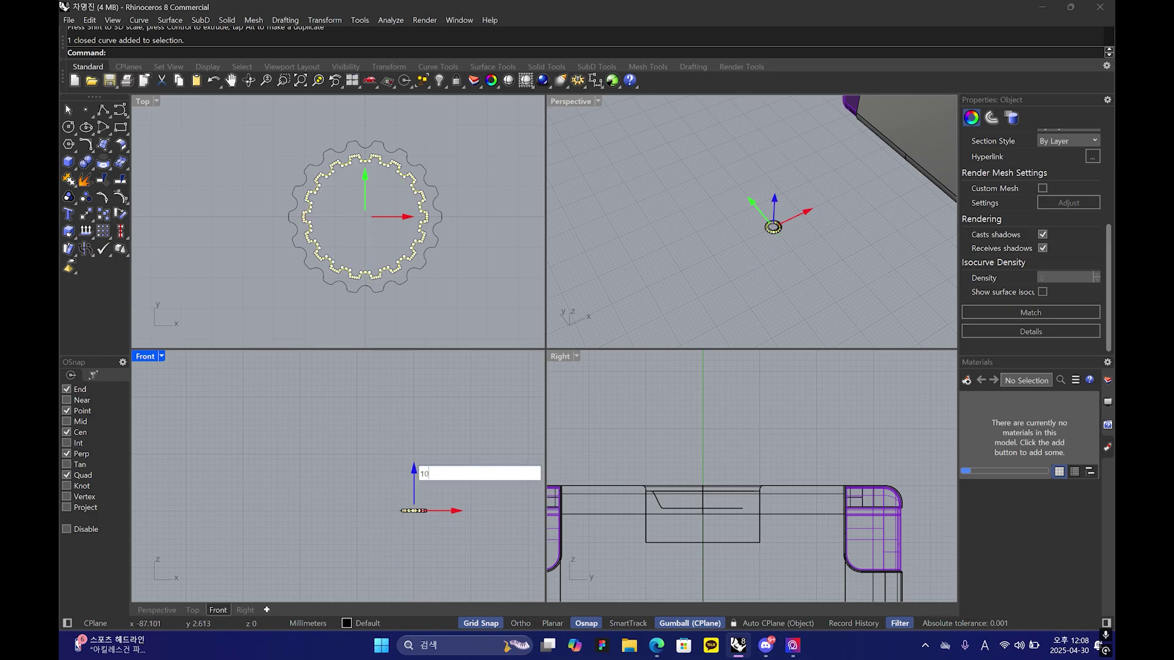
{"action": "type", "text": "10"}
{"action": "key", "text": "Return"}
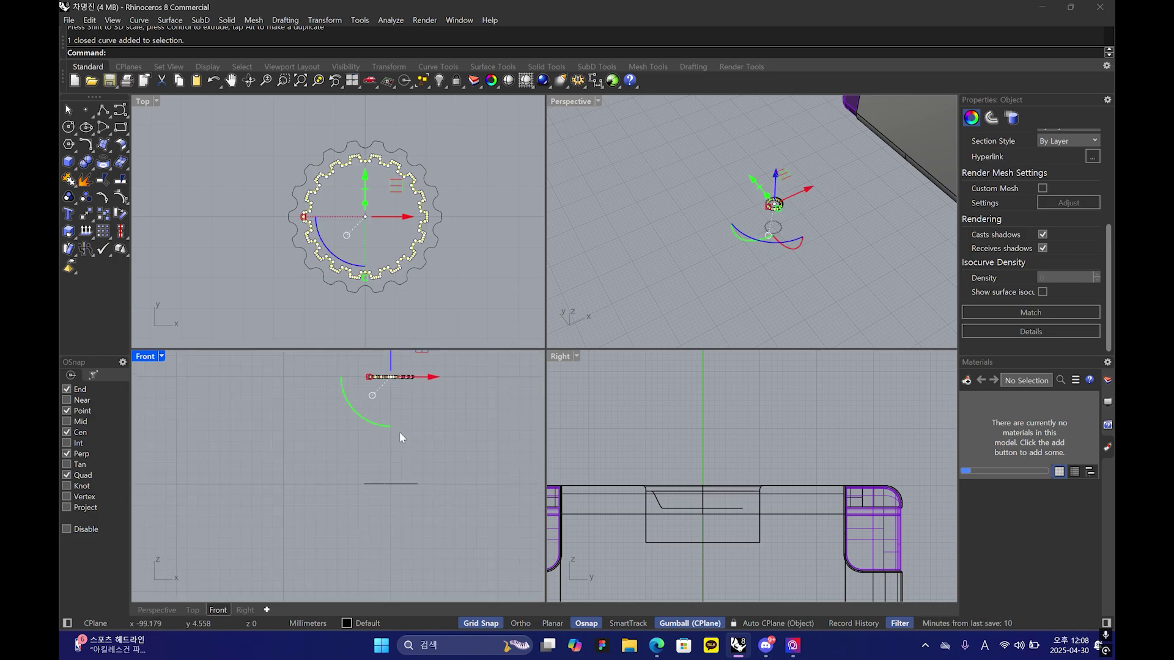
{"action": "key", "text": "ctrl+z"}
- Raise the inner toothed outline vertically by 4 mm above the outer one
{"action": "left_click", "coordinate": [394, 436]}
{"action": "key", "text": "Return"}
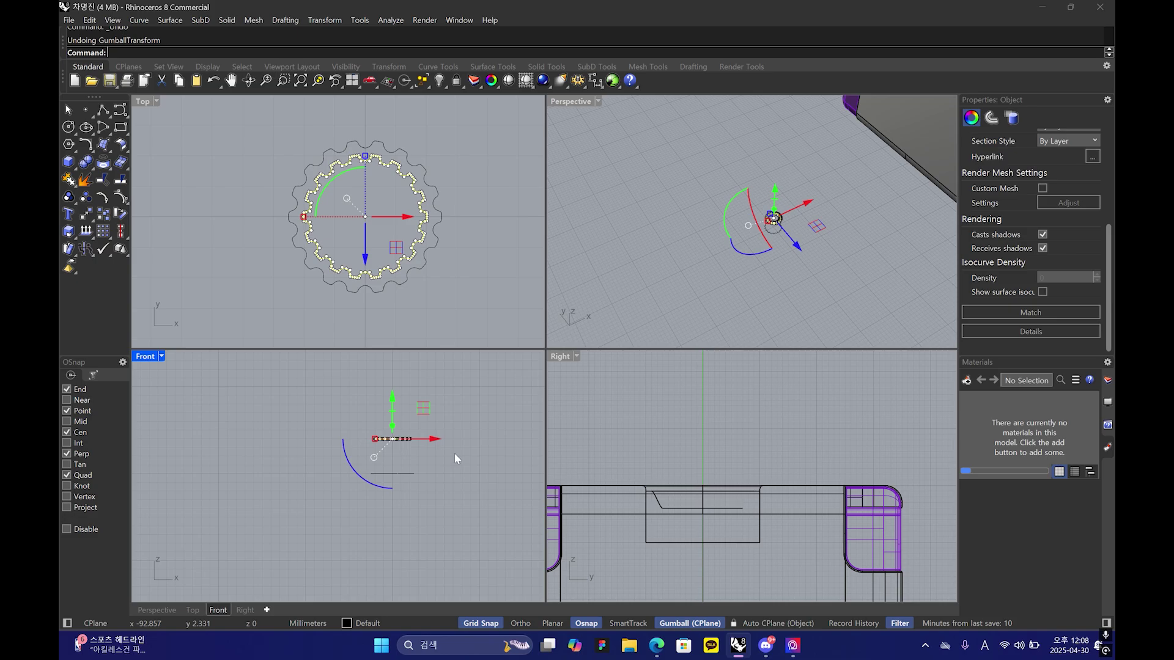
{"action": "key", "text": "Escape"}
{"action": "left_click", "coordinate": [407, 439]}
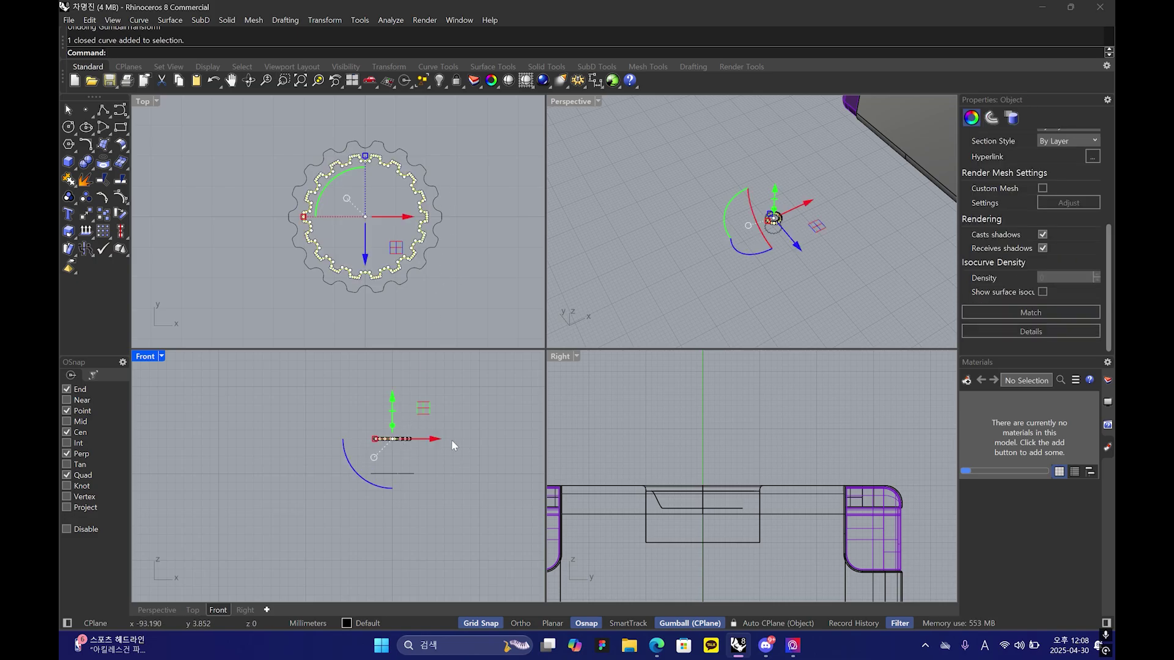
{"action": "left_click", "coordinate": [451, 440]}
- Examine the spacing of the two stacked toothed outlines and their size relative to the large body
{"action": "scroll", "coordinate": [451, 440], "scroll_direction": "down", "scroll_amount": 8}
{"action": "right_click_drag", "start_coordinate": [451, 440], "coordinate": [376, 500]}
{"action": "scroll", "coordinate": [432, 442], "scroll_direction": "down", "scroll_amount": 10}
{"action": "scroll", "coordinate": [367, 448], "scroll_direction": "down", "scroll_amount": 2}
{"action": "scroll", "coordinate": [371, 500], "scroll_direction": "up", "scroll_amount": 4}
{"action": "scroll", "coordinate": [376, 499], "scroll_direction": "down", "scroll_amount": 2}
{"action": "scroll", "coordinate": [386, 516], "scroll_direction": "up", "scroll_amount": 9}
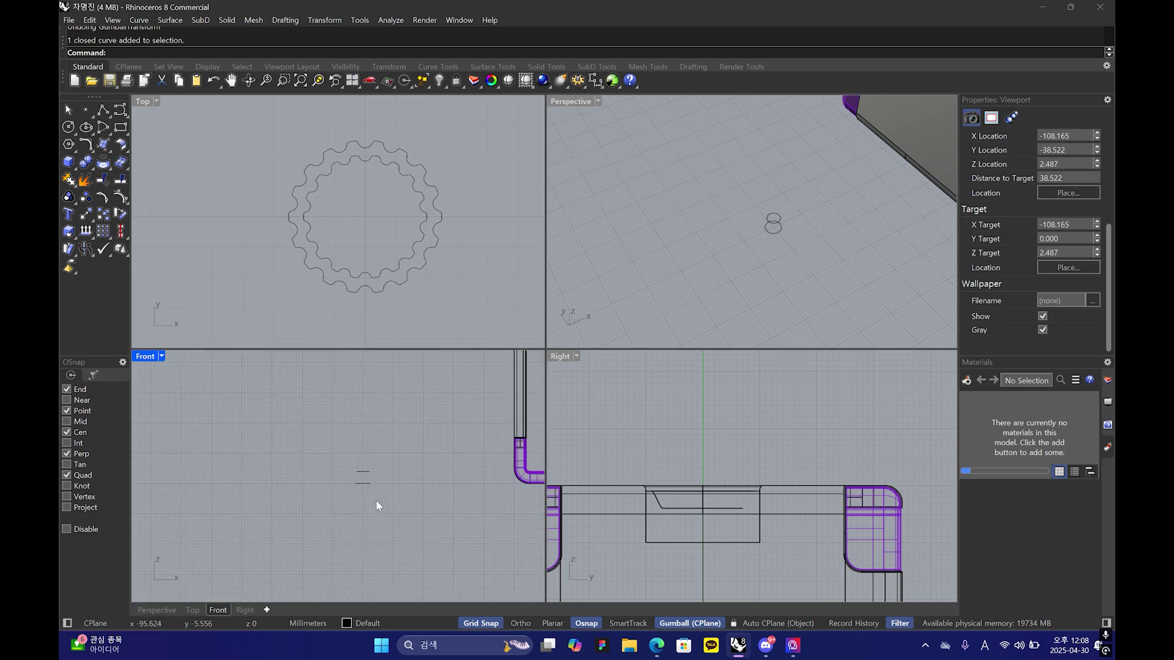
{"action": "scroll", "coordinate": [364, 477], "scroll_direction": "up", "scroll_amount": 10}
{"action": "left_click", "coordinate": [362, 462]}
{"action": "left_click", "coordinate": [405, 471]}
{"action": "scroll", "coordinate": [771, 227], "scroll_direction": "up", "scroll_amount": 1}
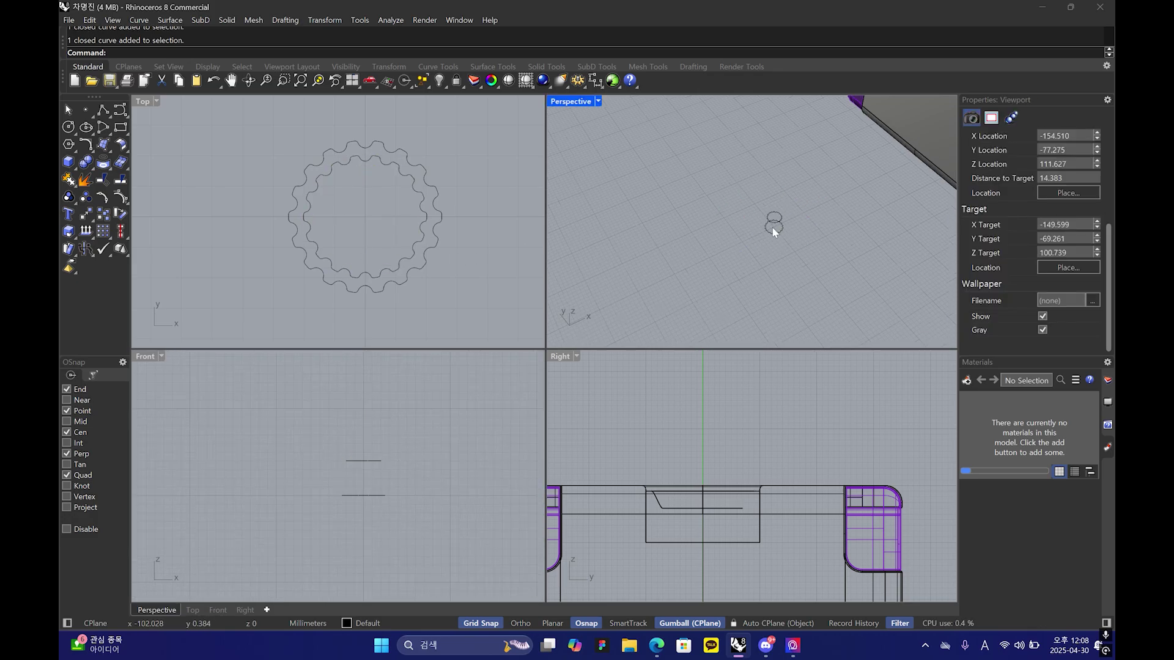
{"action": "right_click_drag", "start_coordinate": [773, 226], "coordinate": [817, 195]}
{"action": "scroll", "coordinate": [392, 454], "scroll_direction": "down", "scroll_amount": 8}
{"action": "scroll", "coordinate": [400, 246], "scroll_direction": "down", "scroll_amount": 6}
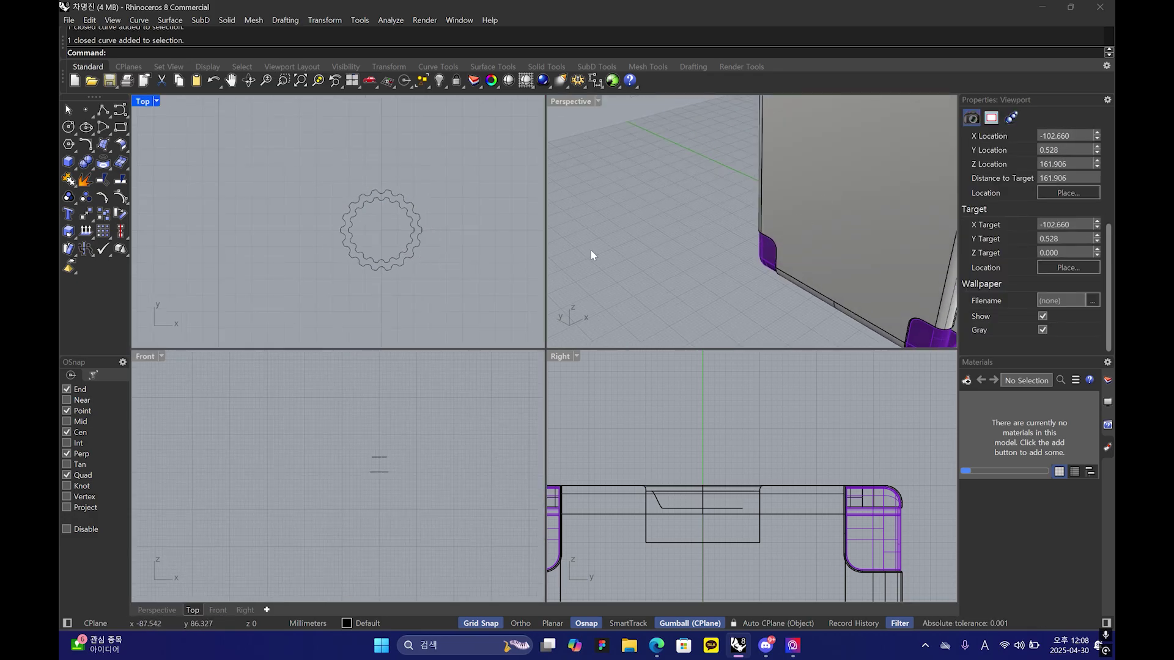
{"action": "scroll", "coordinate": [651, 261], "scroll_direction": "down", "scroll_amount": 6}
{"action": "right_click_drag", "start_coordinate": [651, 263], "coordinate": [626, 310]}
- Draw a polyline joining the left quadrant point of the lower outer outline to that of the raised inner outline
{"action": "left_click", "coordinate": [103, 110]}
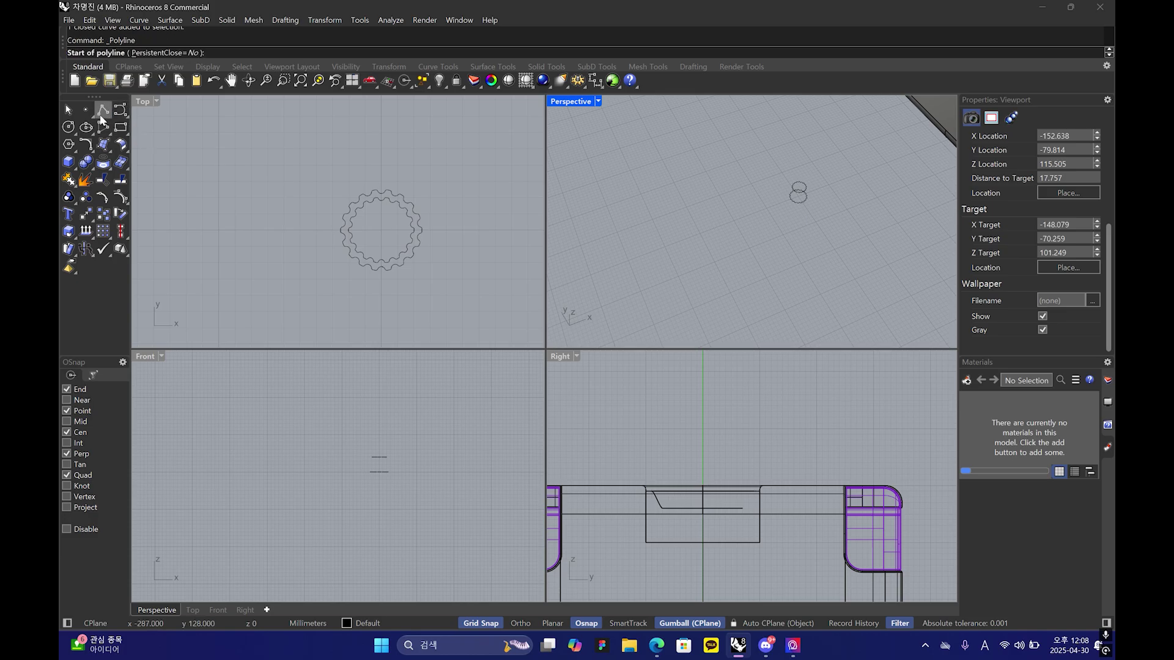
{"action": "scroll", "coordinate": [341, 230], "scroll_direction": "up", "scroll_amount": 5}
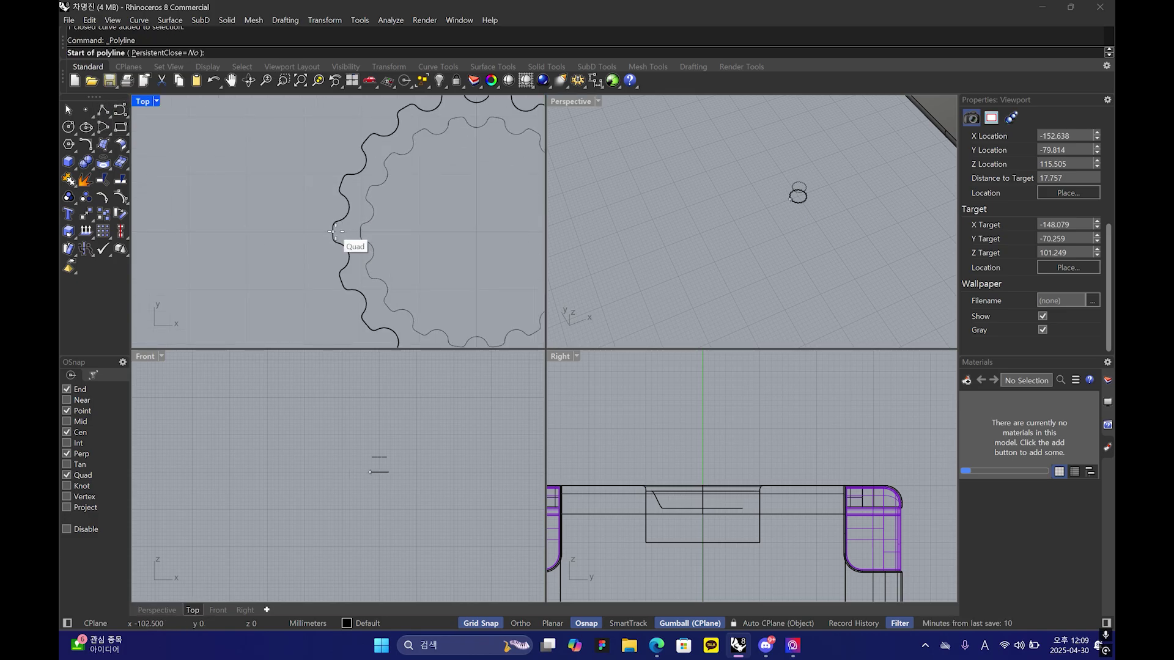
{"action": "left_click", "coordinate": [341, 230]}
{"action": "left_click", "coordinate": [360, 232]}
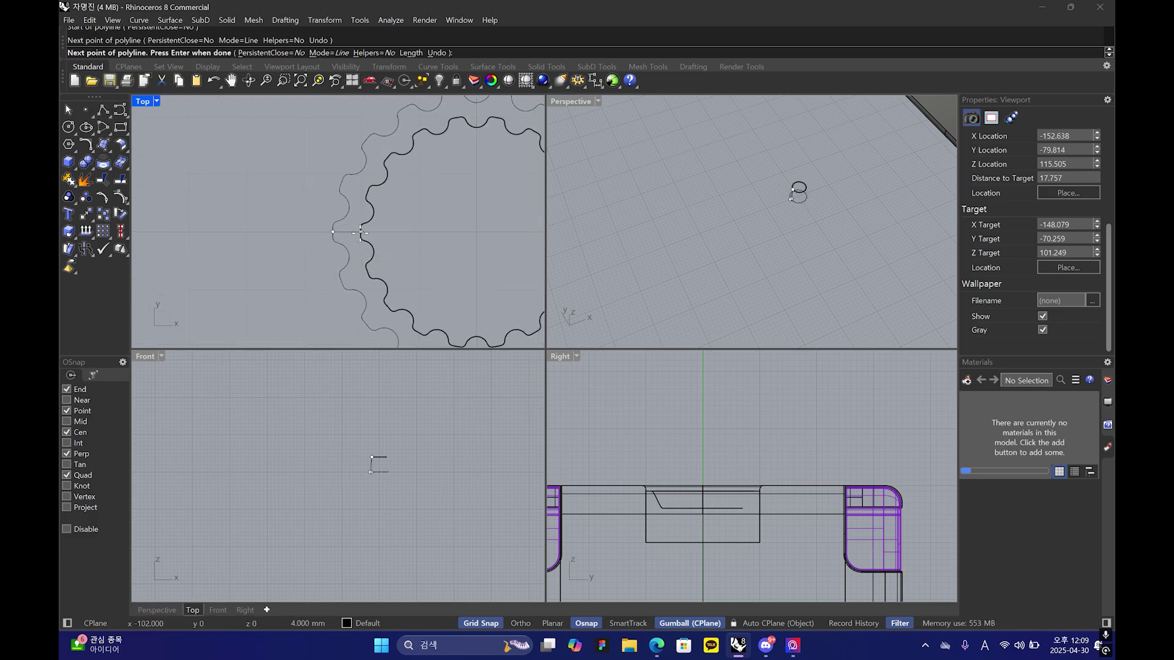
{"action": "right_click", "coordinate": [391, 303]}
- Examine the slanted connecting line between the two outlines in the front and right views
{"action": "scroll", "coordinate": [368, 463], "scroll_direction": "up", "scroll_amount": 6}
{"action": "scroll", "coordinate": [460, 470], "scroll_direction": "down", "scroll_amount": 10}
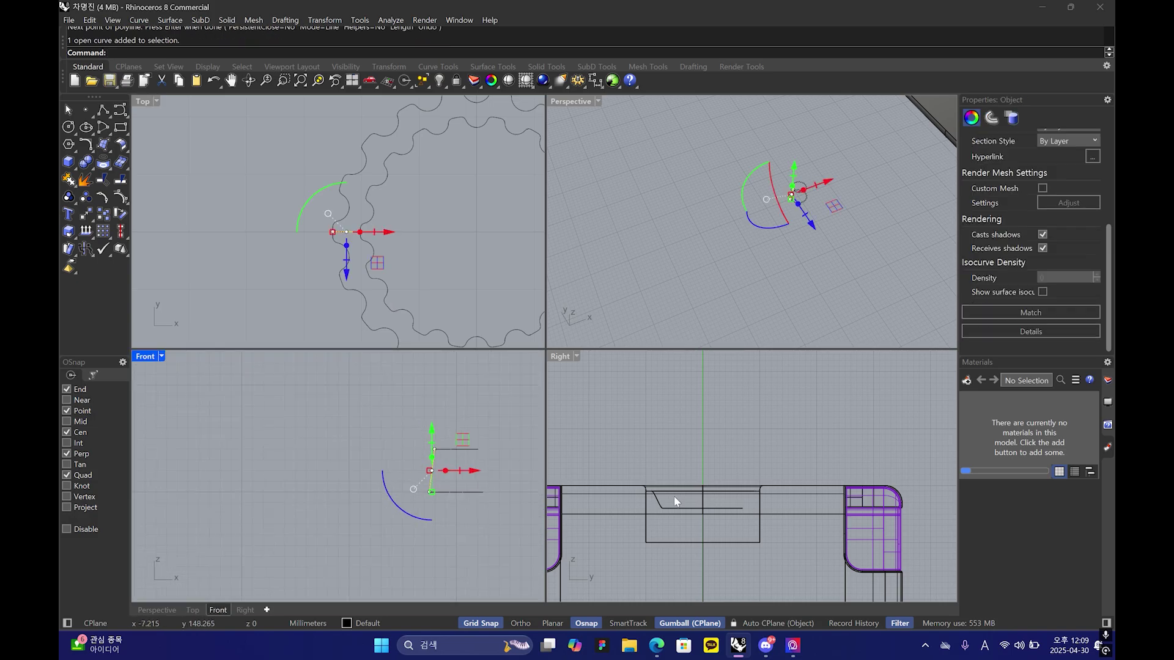
{"action": "scroll", "coordinate": [673, 501], "scroll_direction": "down", "scroll_amount": 12}
{"action": "right_click_drag", "start_coordinate": [670, 544], "coordinate": [782, 414]}
{"action": "scroll", "coordinate": [776, 414], "scroll_direction": "down", "scroll_amount": 5}
{"action": "scroll", "coordinate": [765, 489], "scroll_direction": "up", "scroll_amount": 20}
{"action": "scroll", "coordinate": [766, 451], "scroll_direction": "up", "scroll_amount": 12}
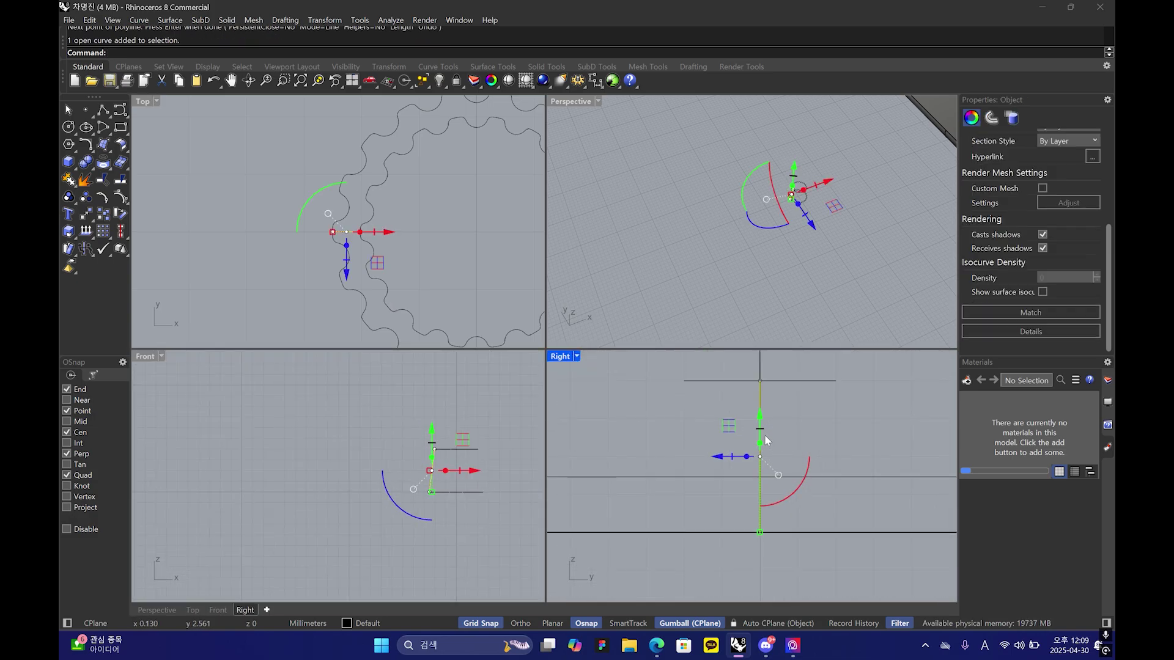
{"action": "left_click", "coordinate": [453, 522]}
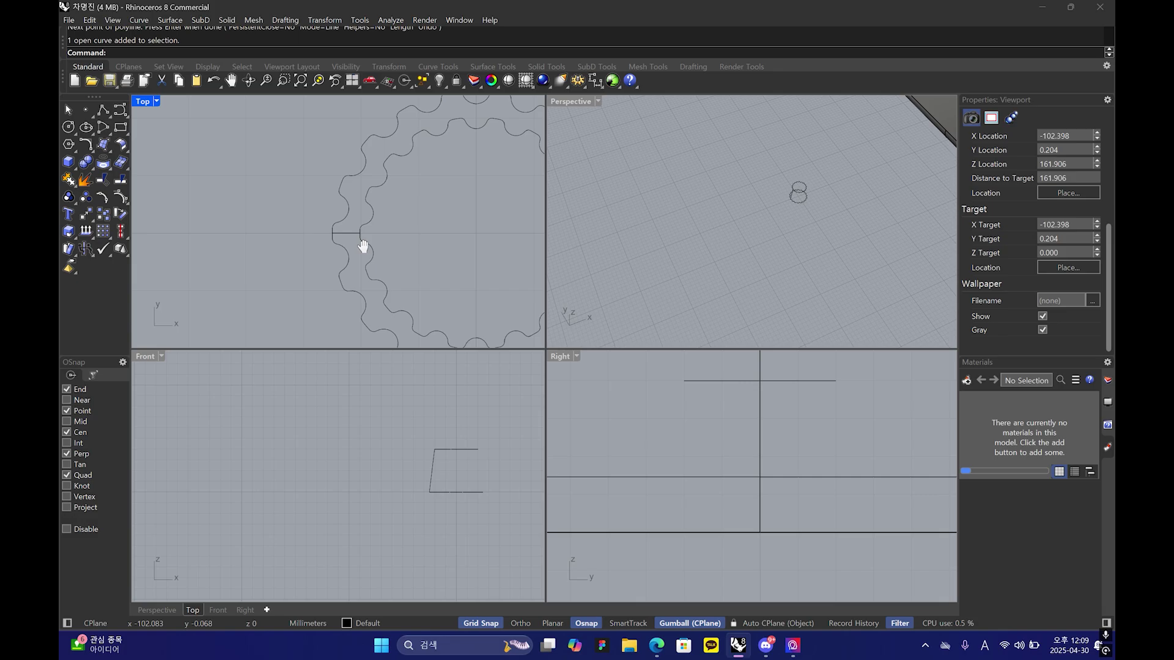
- Undo the last gumball move and rebuild the slanted connecting line with 3 points and degree 2
{"action": "key", "text": "ctrl+z"}
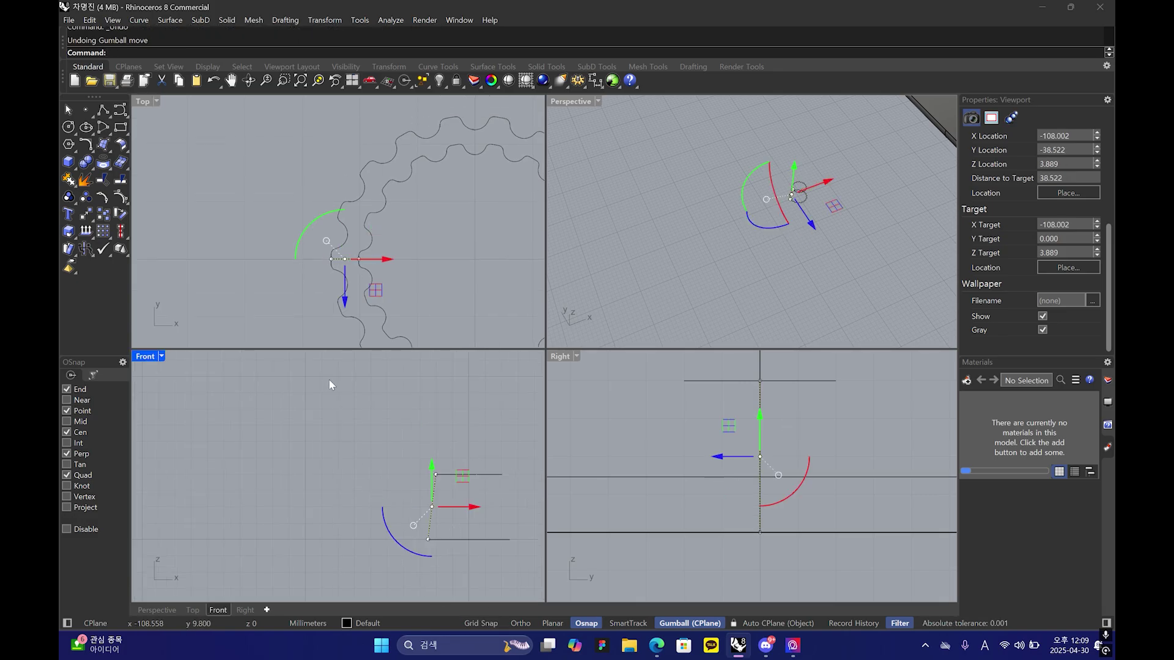
{"action": "type", "text": "Rebuild"}
{"action": "key", "text": "Return"}
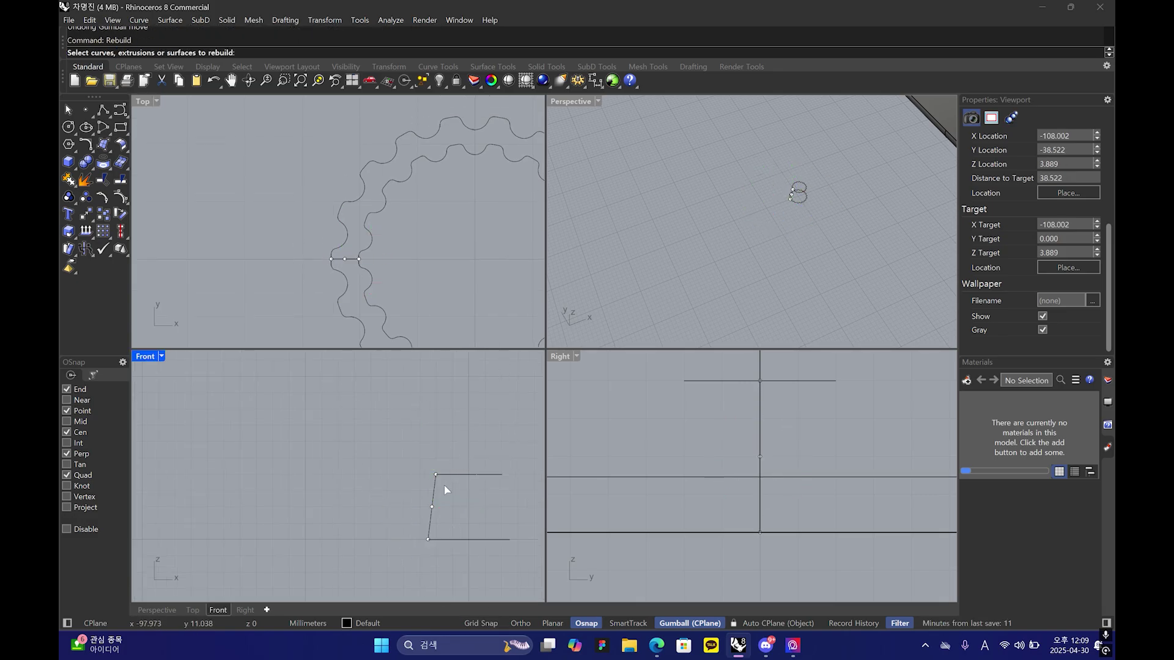
{"action": "left_click", "coordinate": [435, 492]}
{"action": "key", "text": "Return"}
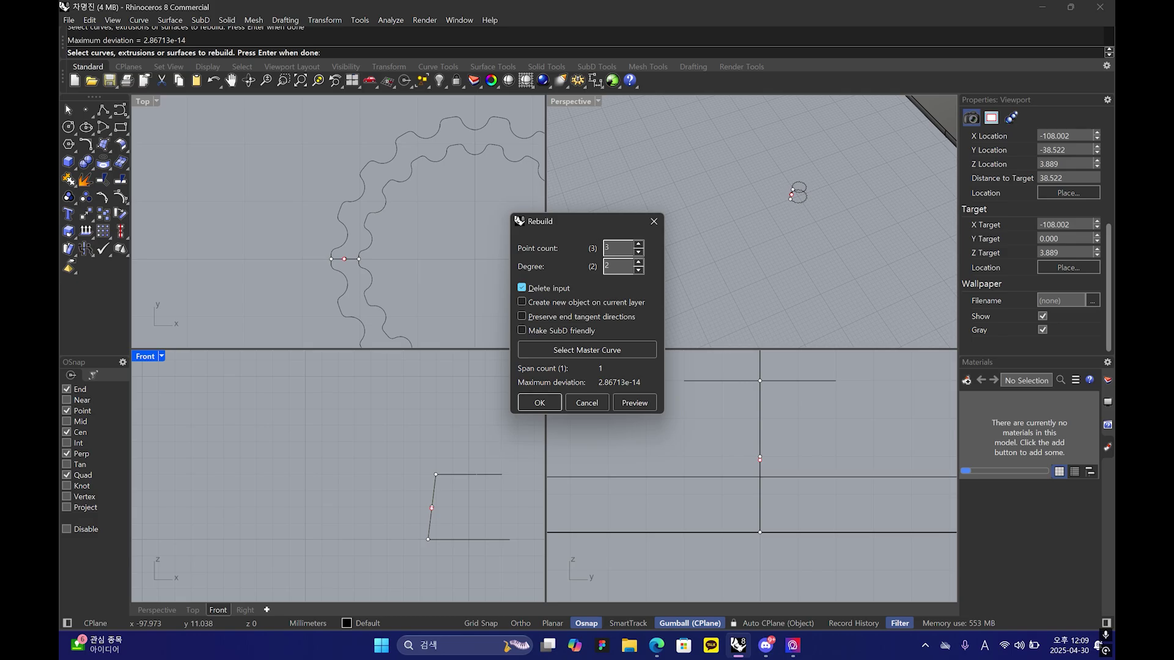
{"action": "left_click", "coordinate": [526, 404]}
- Bow the connecting line outward by shifting its middle control point, and undo the last drag
{"action": "scroll", "coordinate": [437, 499], "scroll_direction": "up", "scroll_amount": 8}
{"action": "left_click", "coordinate": [423, 516]}
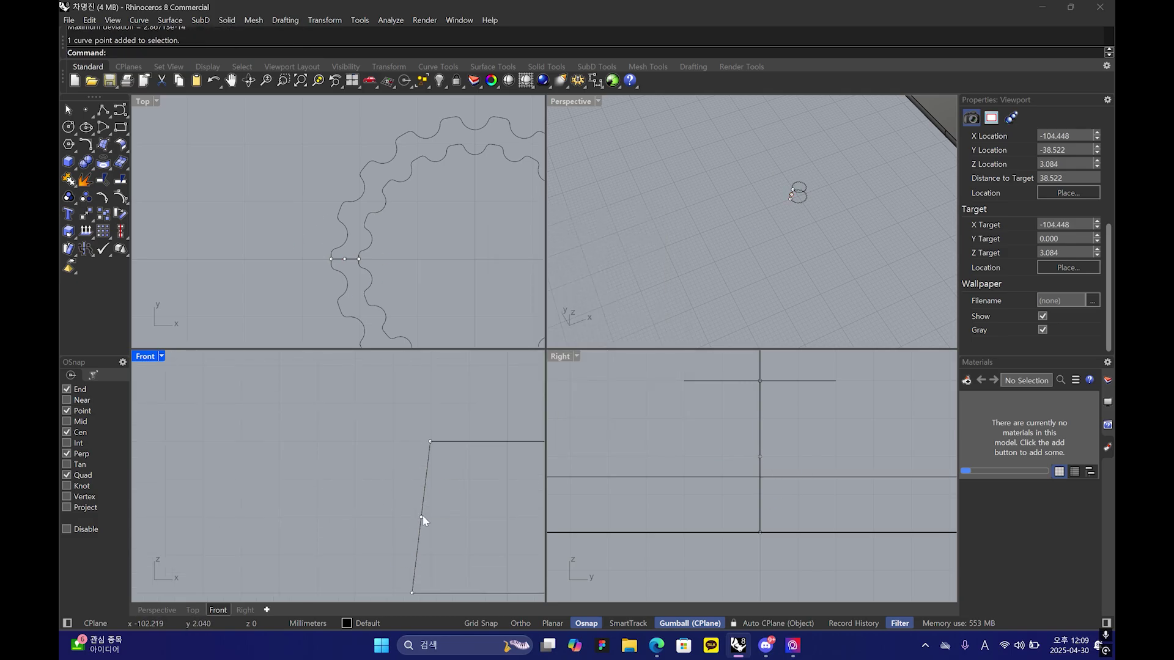
{"action": "right_click_drag", "start_coordinate": [423, 516], "coordinate": [429, 468]}
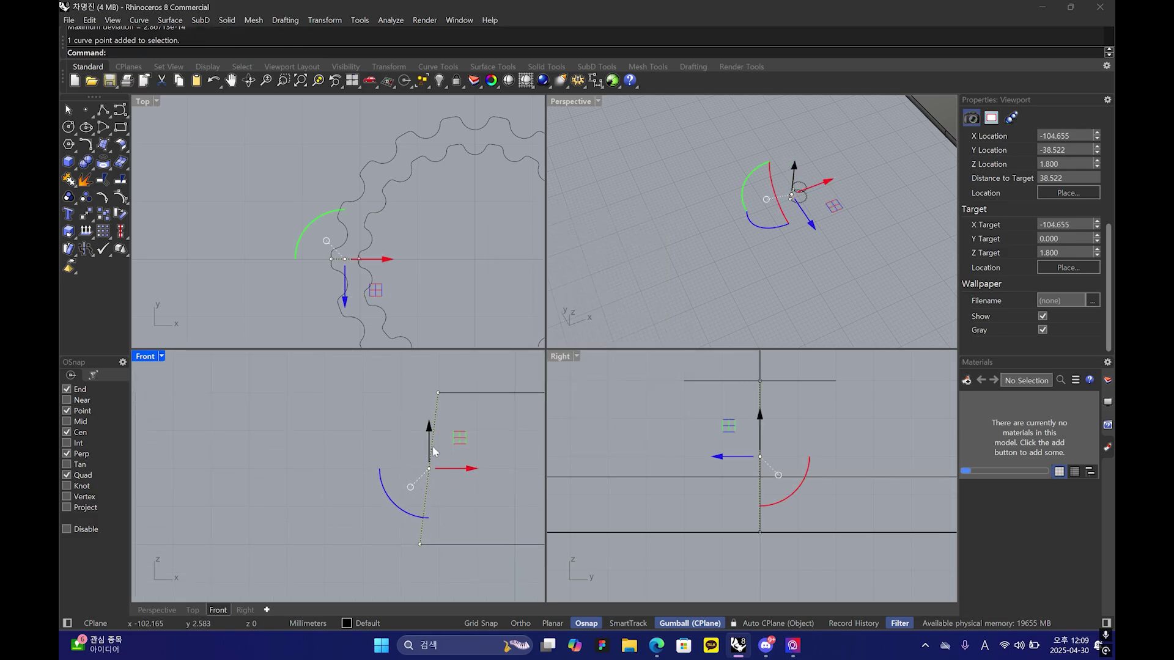
{"action": "mouse_move", "coordinate": [429, 455]}
{"action": "left_mouse_down"}
{"action": "mouse_move", "coordinate": [423, 429]}
{"action": "mouse_move", "coordinate": [448, 452]}
{"action": "mouse_move", "coordinate": [422, 430]}
{"action": "mouse_move", "coordinate": [423, 455]}
{"action": "left_mouse_up"}
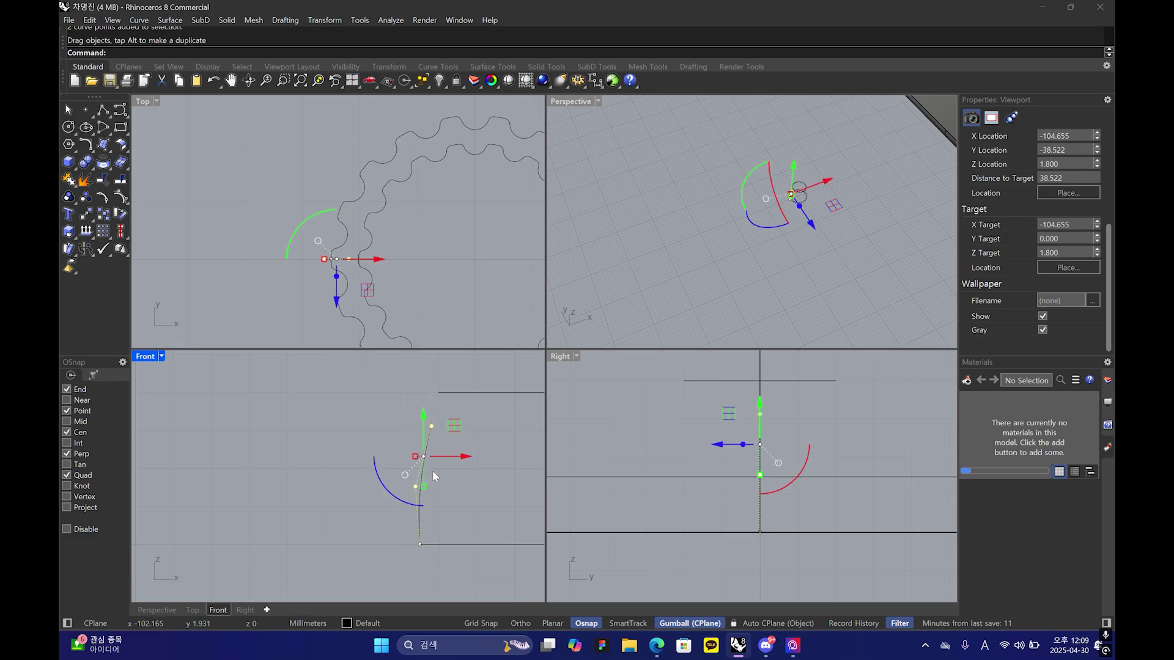
{"action": "key", "text": "ctrl+z"}
- RailRevolve the bowed profile line along the lower toothed outline around a vertical axis through the outline's centre
{"action": "right_click_drag", "start_coordinate": [786, 203], "coordinate": [775, 269]}
{"action": "scroll", "coordinate": [775, 269], "scroll_direction": "up", "scroll_amount": 5}
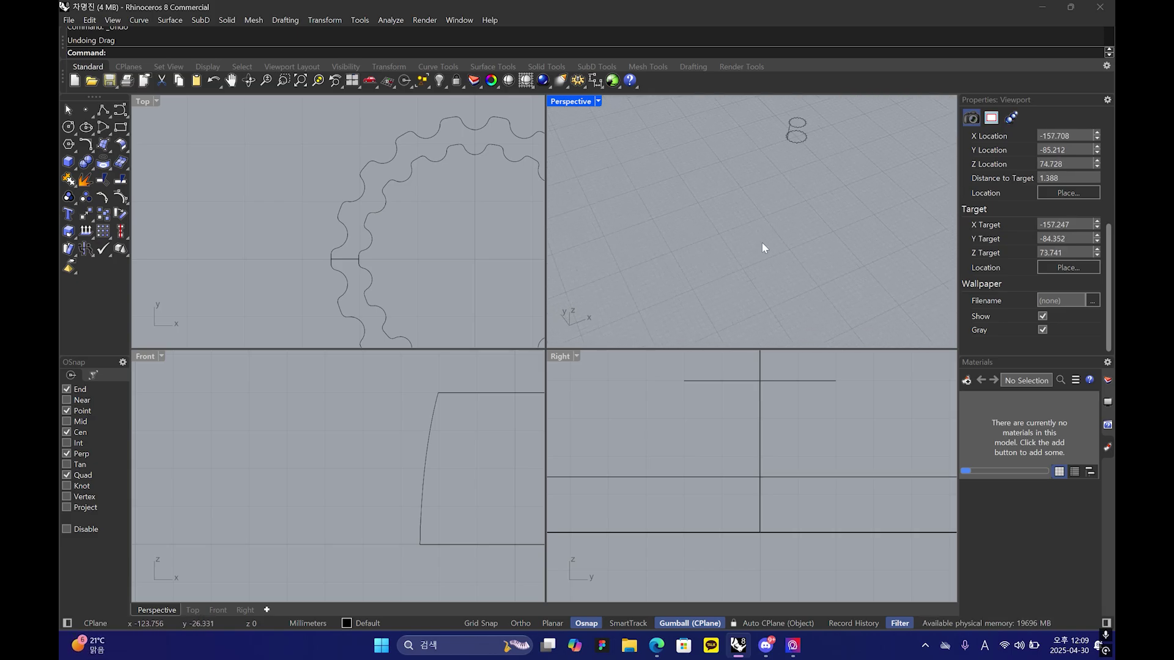
{"action": "scroll", "coordinate": [457, 258], "scroll_direction": "down", "scroll_amount": 5}
{"action": "scroll", "coordinate": [770, 220], "scroll_direction": "down", "scroll_amount": 2}
{"action": "scroll", "coordinate": [783, 170], "scroll_direction": "down", "scroll_amount": 5}
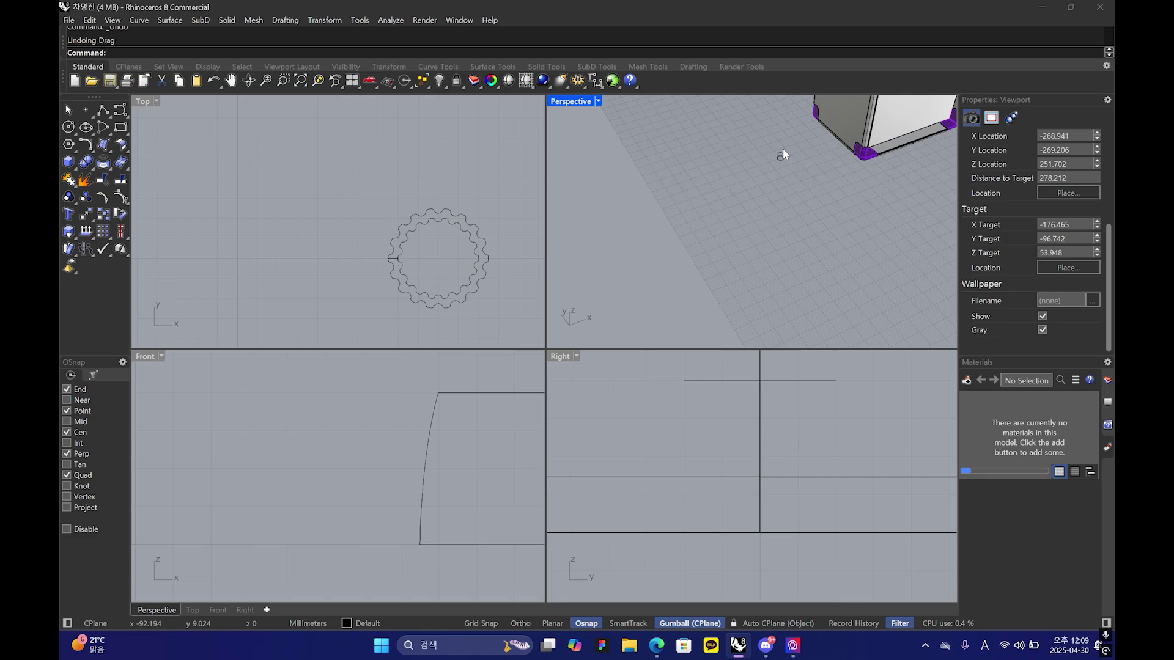
{"action": "scroll", "coordinate": [760, 199], "scroll_direction": "up", "scroll_amount": 3}
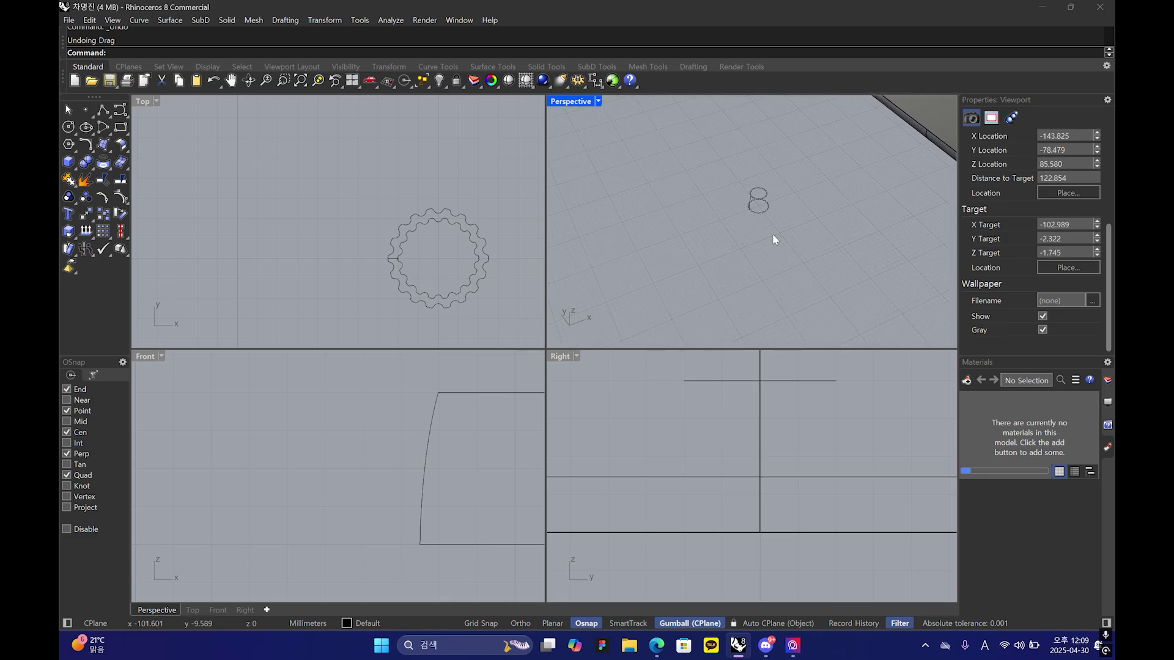
{"action": "scroll", "coordinate": [773, 238], "scroll_direction": "up", "scroll_amount": 5}
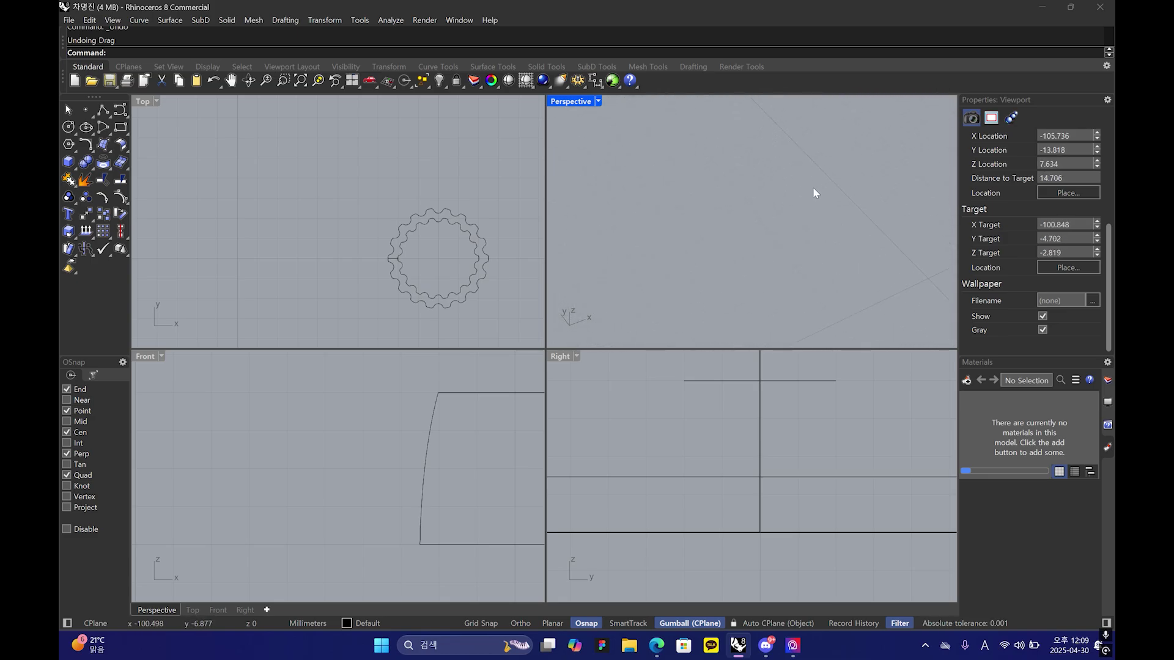
{"action": "scroll", "coordinate": [779, 206], "scroll_direction": "down", "scroll_amount": 2}
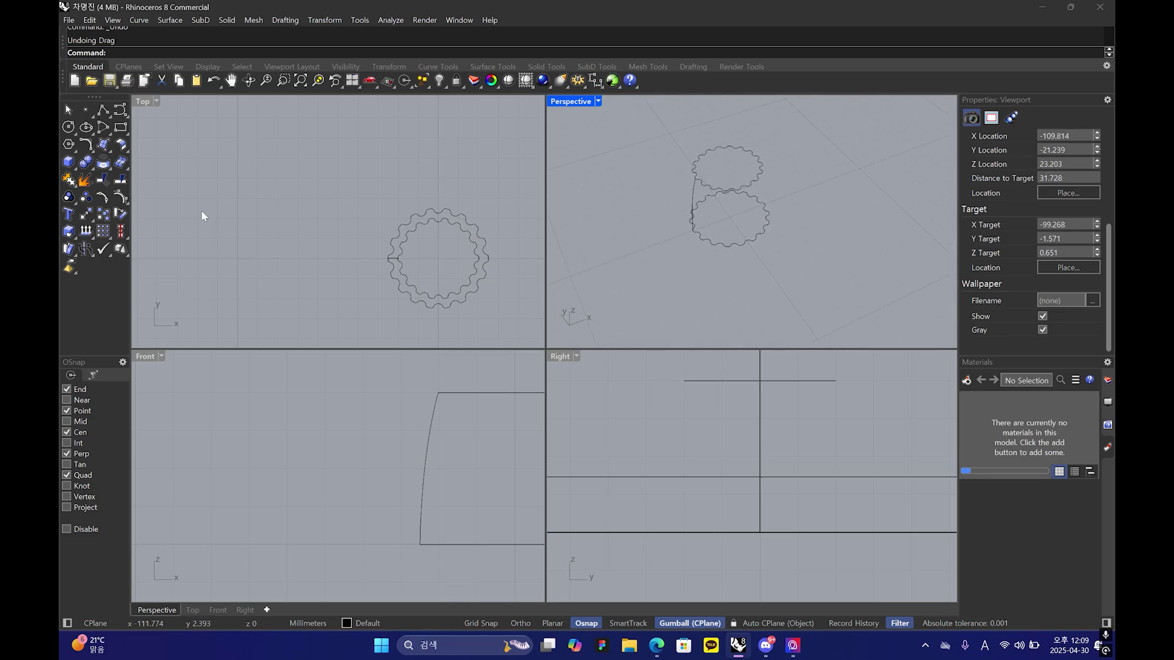
{"action": "left_click", "coordinate": [121, 162]}
{"action": "left_click", "coordinate": [168, 204]}
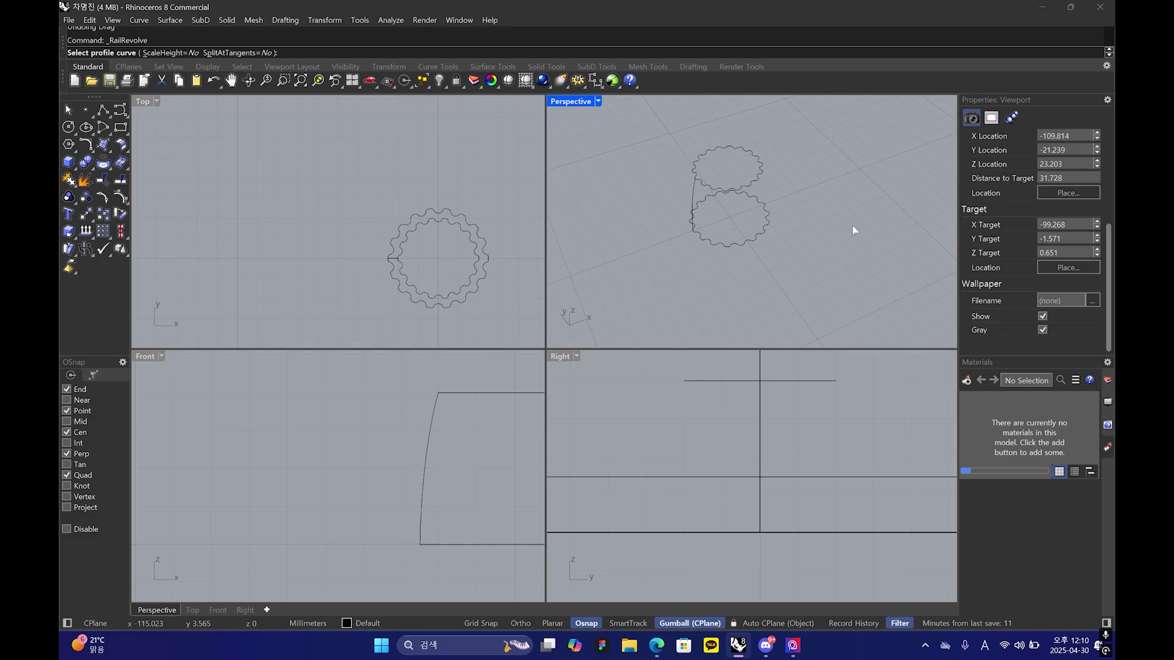
{"action": "left_click", "coordinate": [694, 207]}
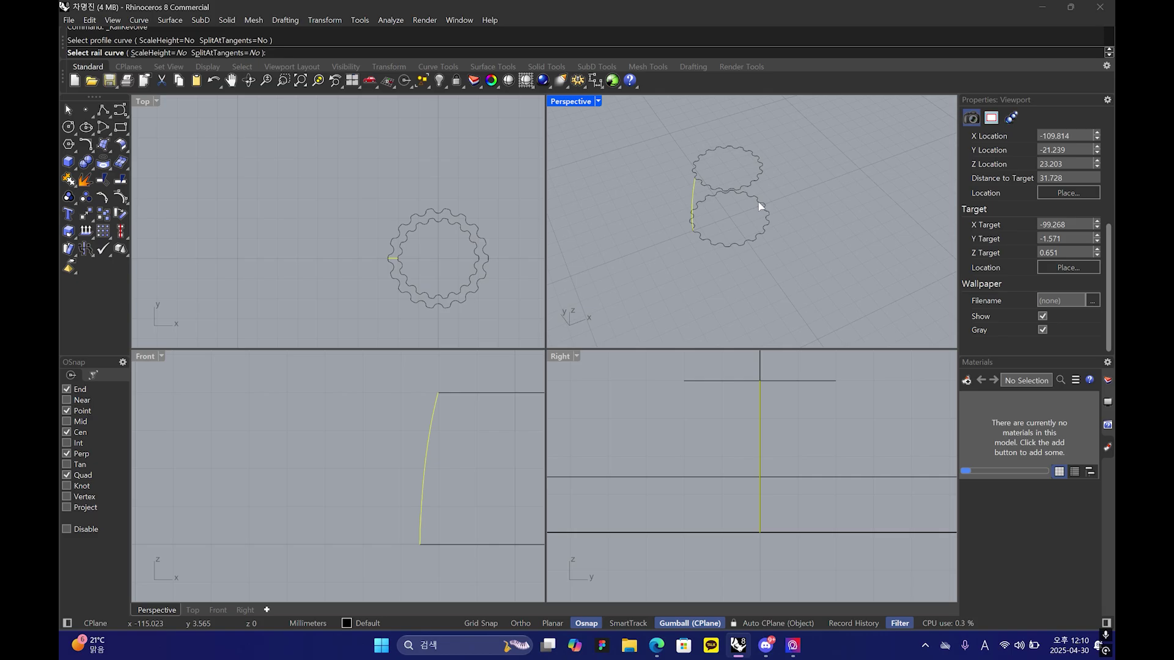
{"action": "left_click", "coordinate": [711, 248]}
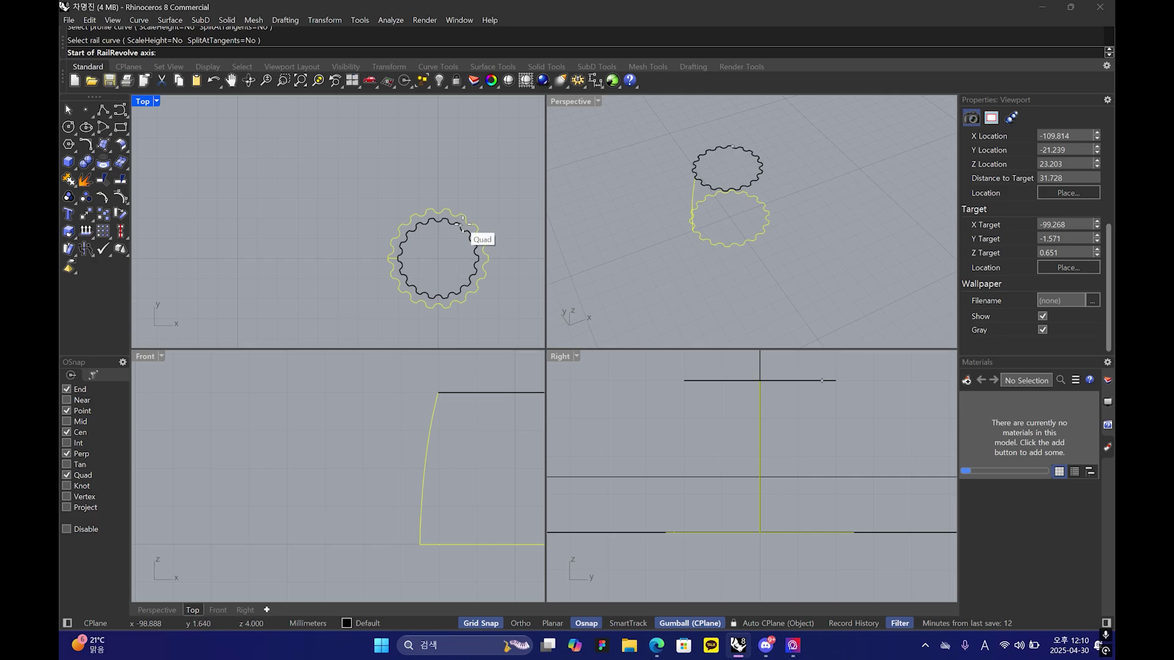
{"action": "left_click", "coordinate": [438, 258]}
{"action": "key", "text": "F8"}
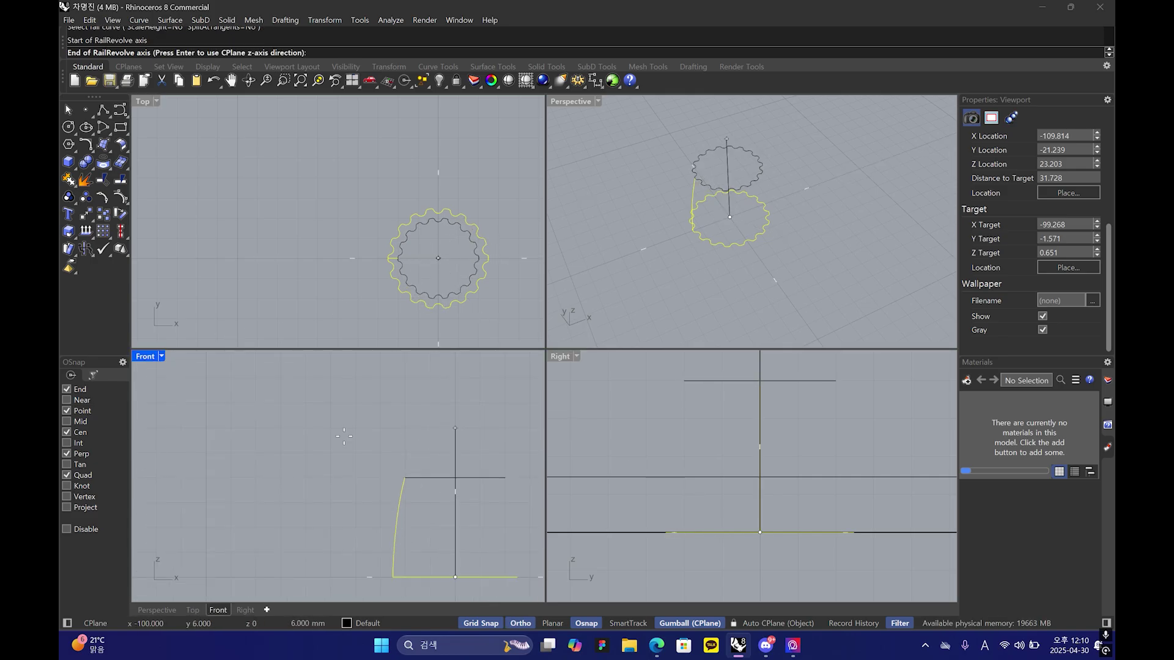
{"action": "left_click", "coordinate": [446, 419]}
{"action": "left_click", "coordinate": [731, 222]}
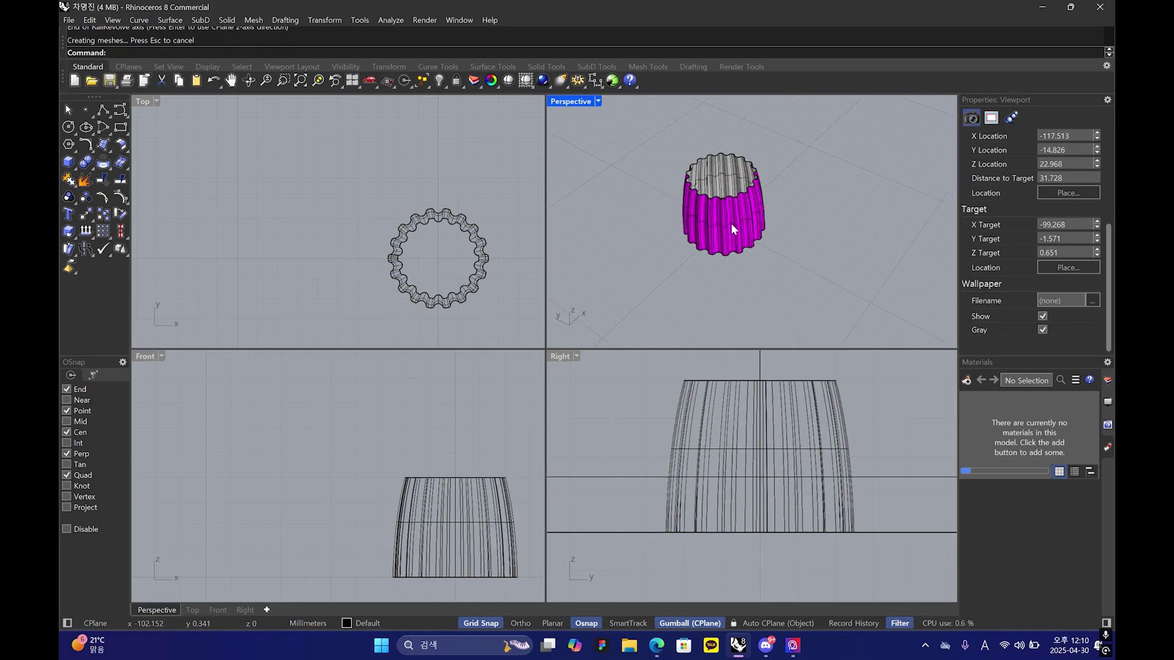
- Cap the open ends of the revolved fluted surface to make it a closed solid
{"action": "scroll", "coordinate": [733, 220], "scroll_direction": "up", "scroll_amount": 5}
{"action": "left_click", "coordinate": [757, 223]}
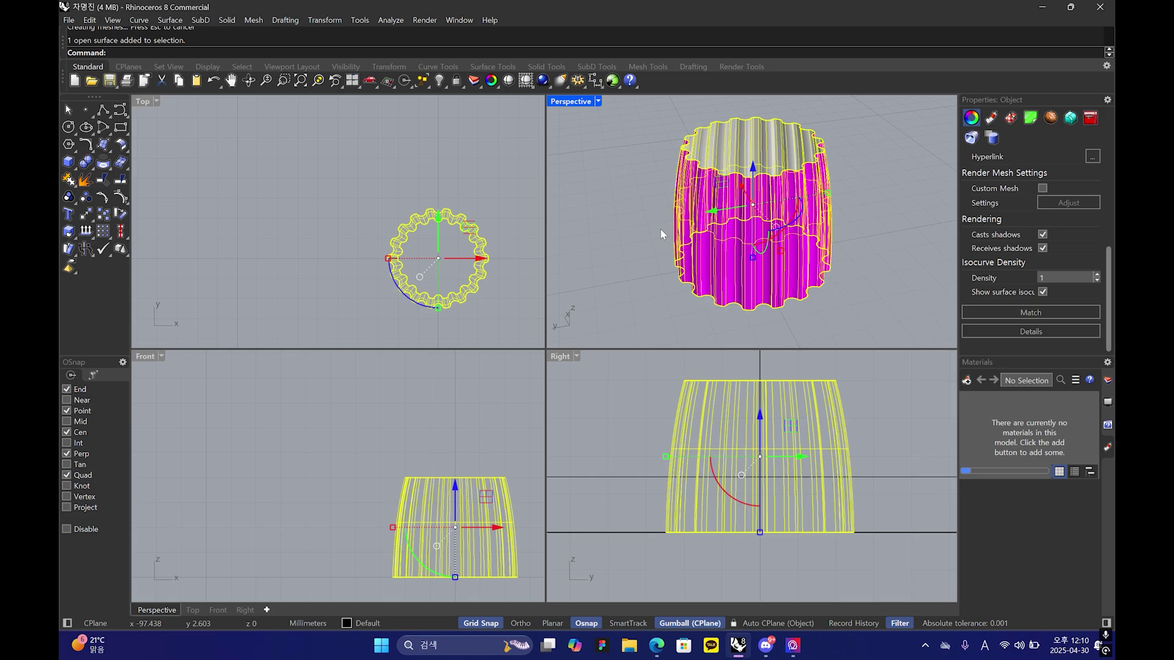
{"action": "type", "text": "cap"}
{"action": "key", "text": "Return"}
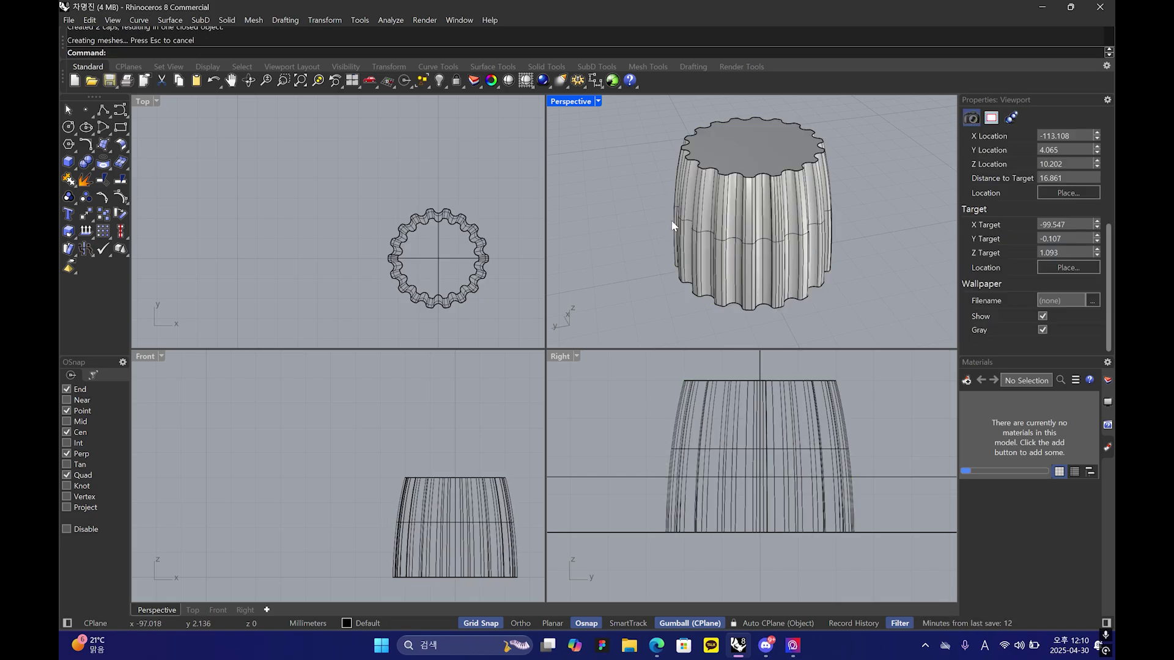
- Try to fillet the fluted body's upper rim edges with a radius of 0.25, and undo the fillet
{"action": "left_click", "coordinate": [74, 185]}
{"action": "left_click", "coordinate": [196, 191]}
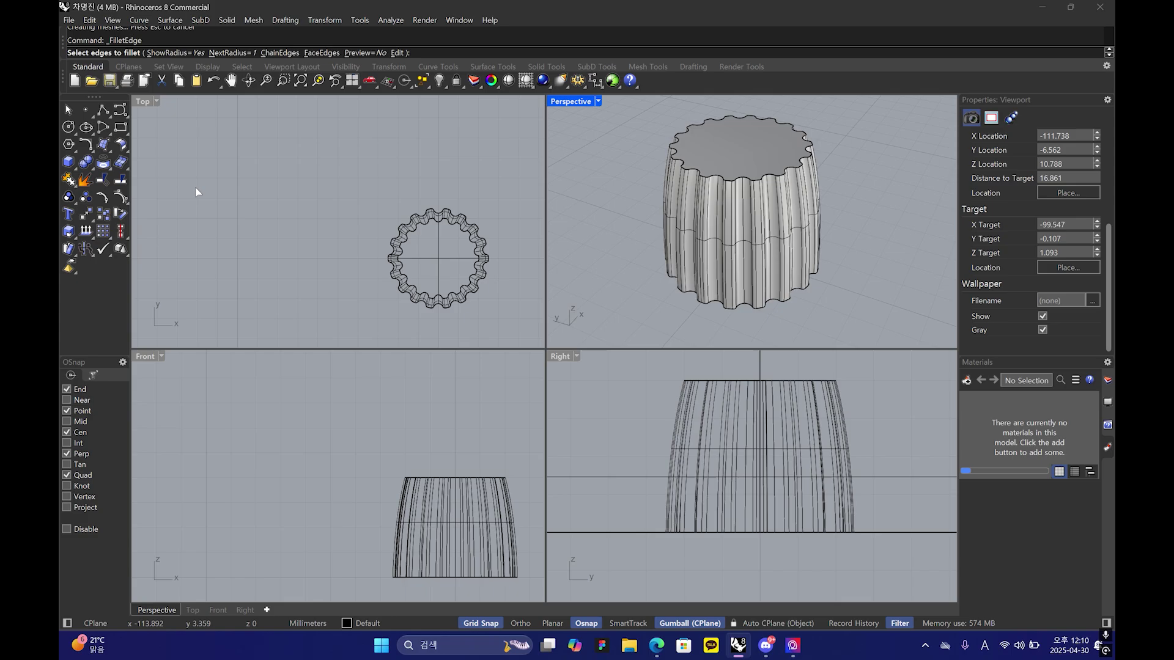
{"action": "scroll", "coordinate": [459, 283], "scroll_direction": "up", "scroll_amount": 6}
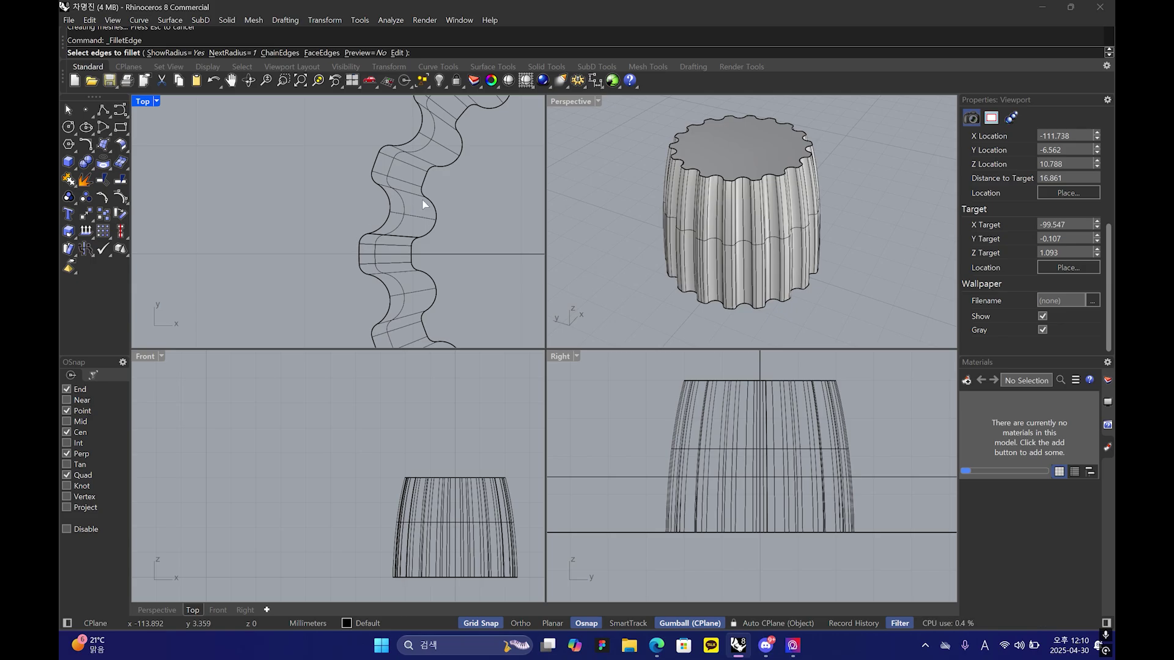
{"action": "right_click_drag", "start_coordinate": [643, 191], "coordinate": [690, 193]}
{"action": "left_click", "coordinate": [231, 52]}
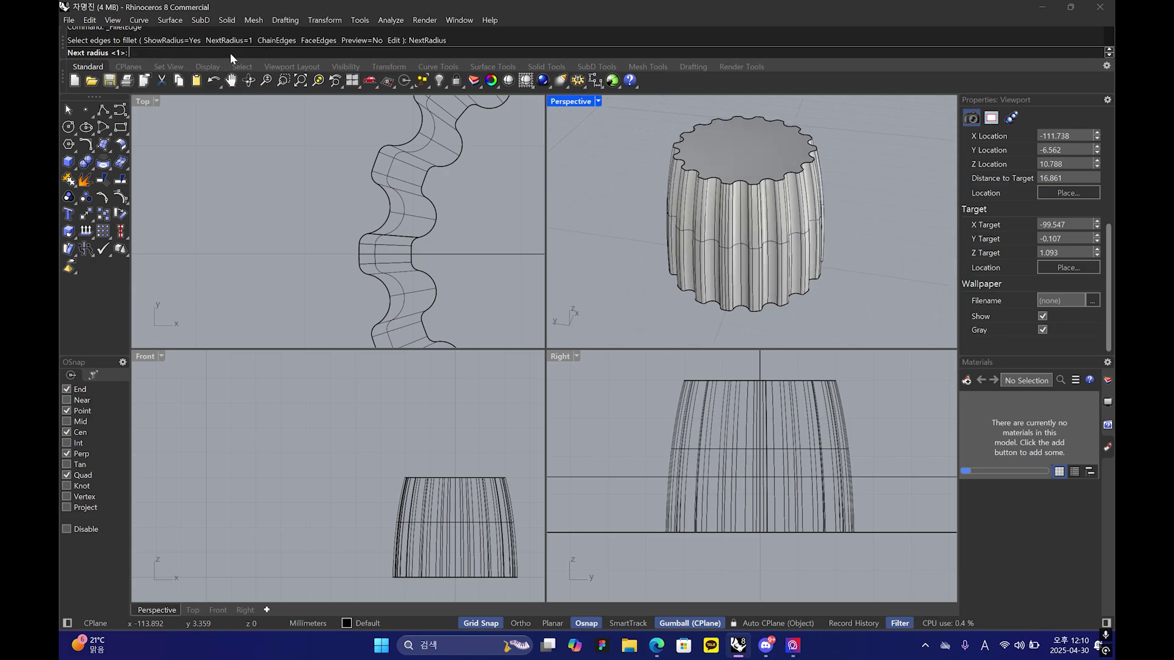
{"action": "type", "text": "0.25"}
{"action": "key", "text": "Return"}
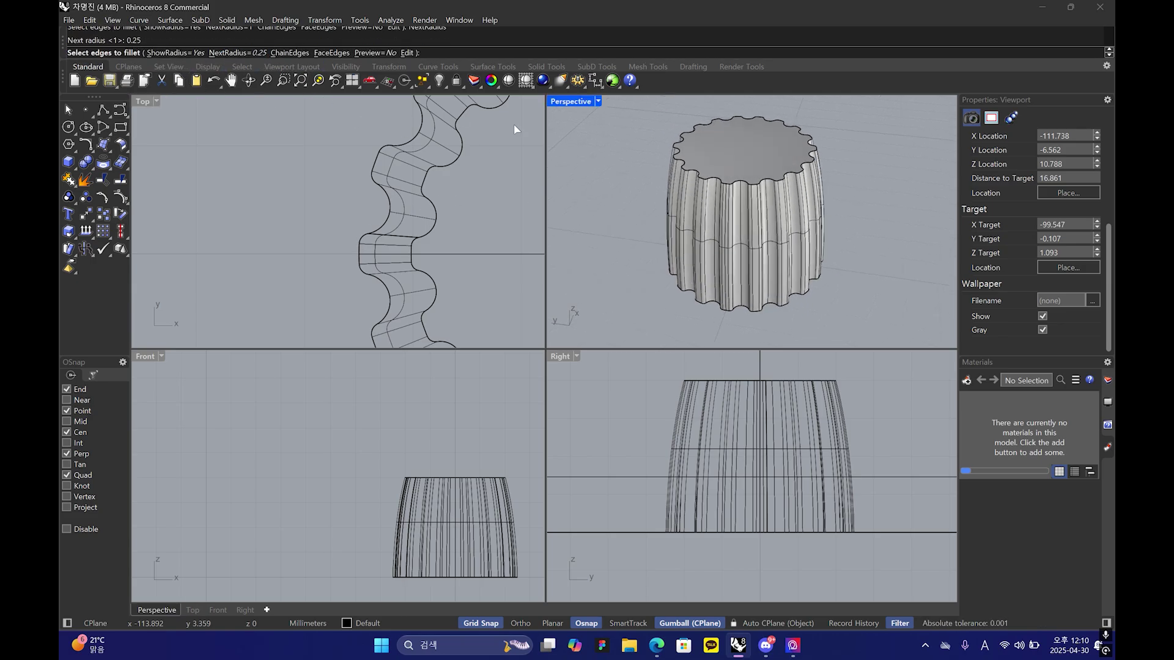
{"action": "left_click", "coordinate": [711, 177]}
{"action": "key", "text": "Return"}
{"action": "key", "text": "Return"}
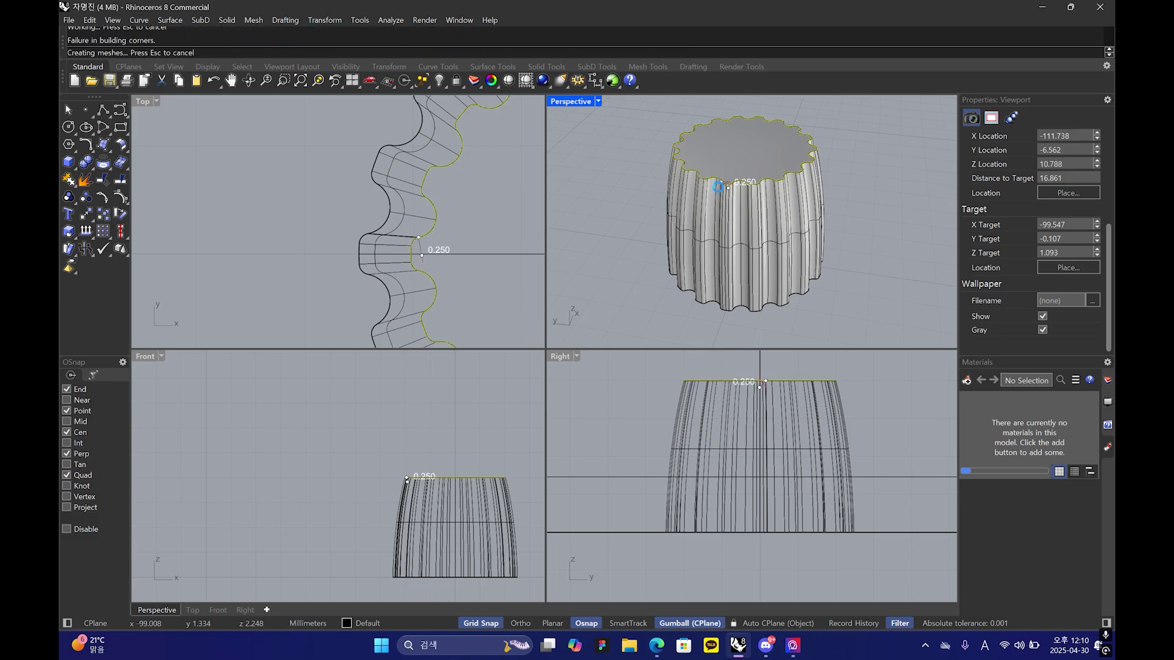
{"action": "scroll", "coordinate": [725, 186], "scroll_direction": "up", "scroll_amount": 6}
{"action": "scroll", "coordinate": [720, 160], "scroll_direction": "down", "scroll_amount": 4}
{"action": "right_click_drag", "start_coordinate": [719, 161], "coordinate": [695, 178]}
{"action": "key", "text": "ctrl+z"}
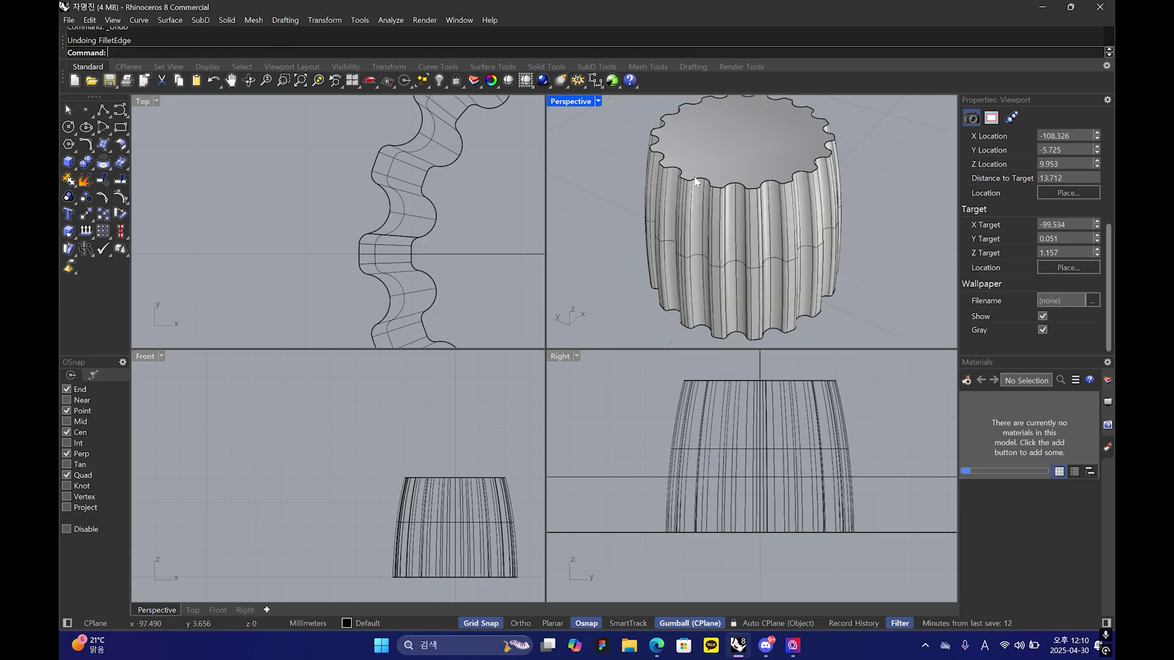
- Fillet the whole upper rim of the fluted body as a chained edge selection with a radius of 0.05
{"action": "key", "text": "Return"}
{"action": "left_click", "coordinate": [218, 52]}
{"action": "type", "text": "0.05"}
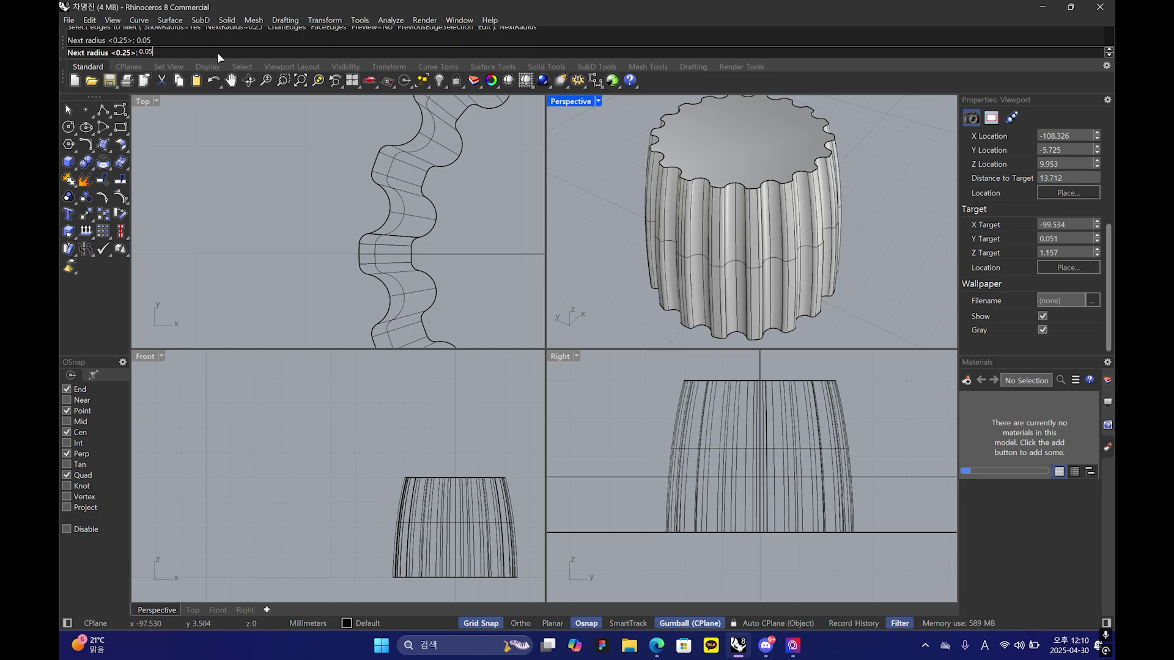
{"action": "key", "text": "Return"}
{"action": "left_click", "coordinate": [289, 54]}
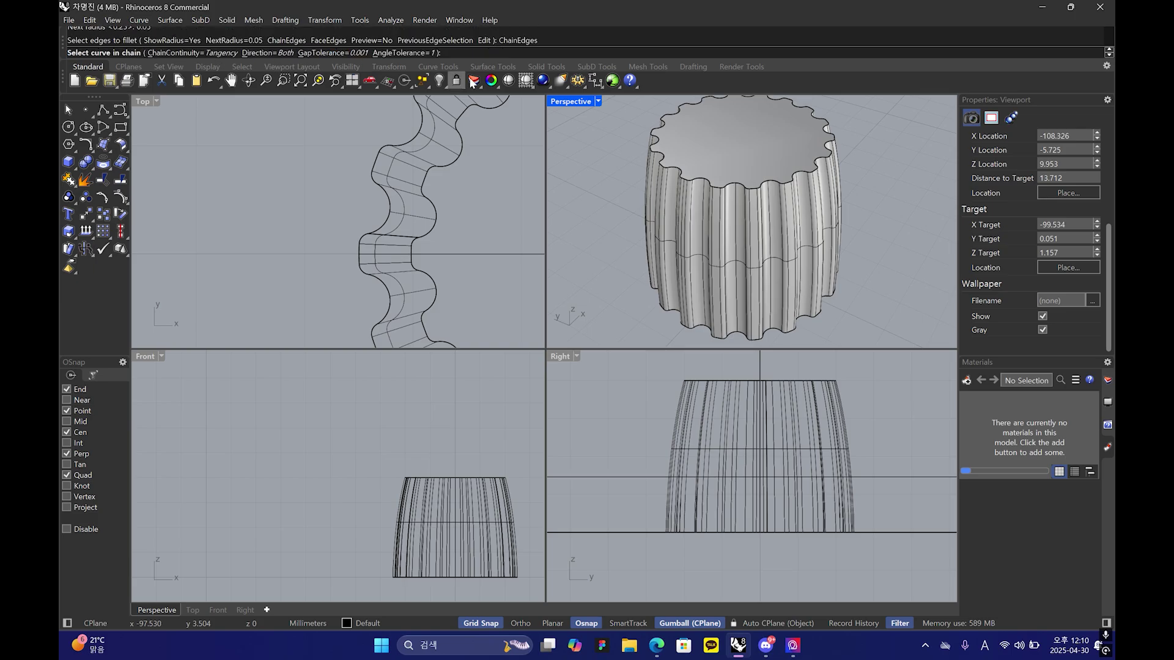
{"action": "left_click", "coordinate": [665, 170]}
{"action": "key", "text": "Return"}
{"action": "key", "text": "Return"}
{"action": "key", "text": "Return"}
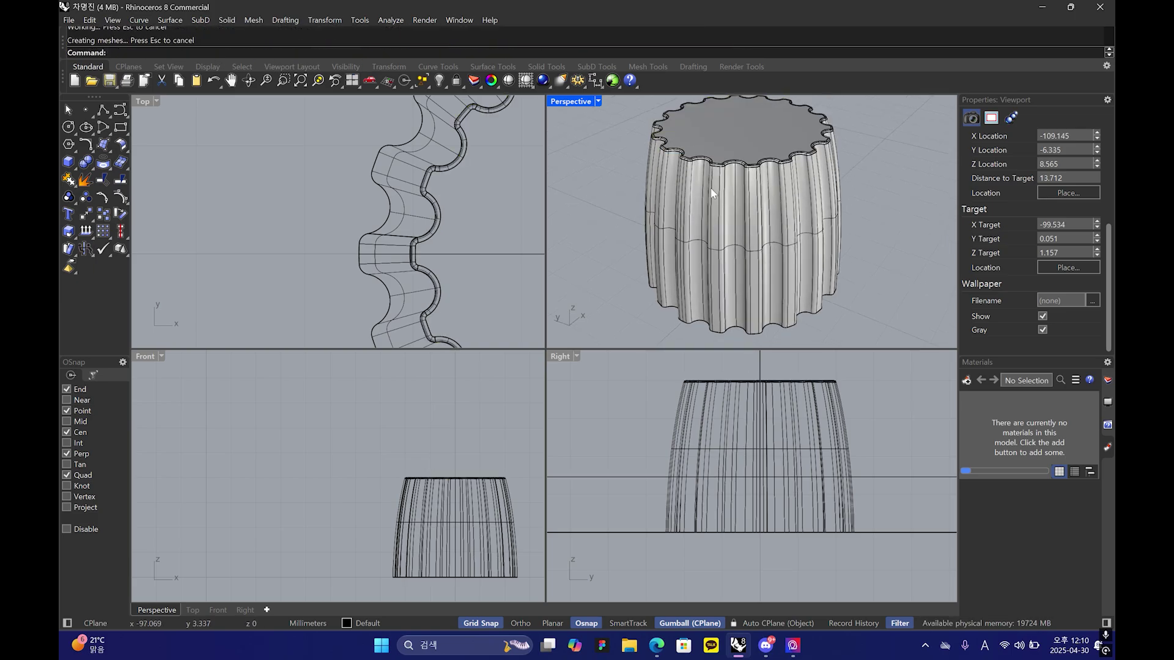
- Fillet the whole lower rim of the fluted body as an edge chain with a radius of 0.05
{"action": "key", "text": "Return"}
{"action": "left_click", "coordinate": [296, 53]}
{"action": "left_click", "coordinate": [712, 330]}
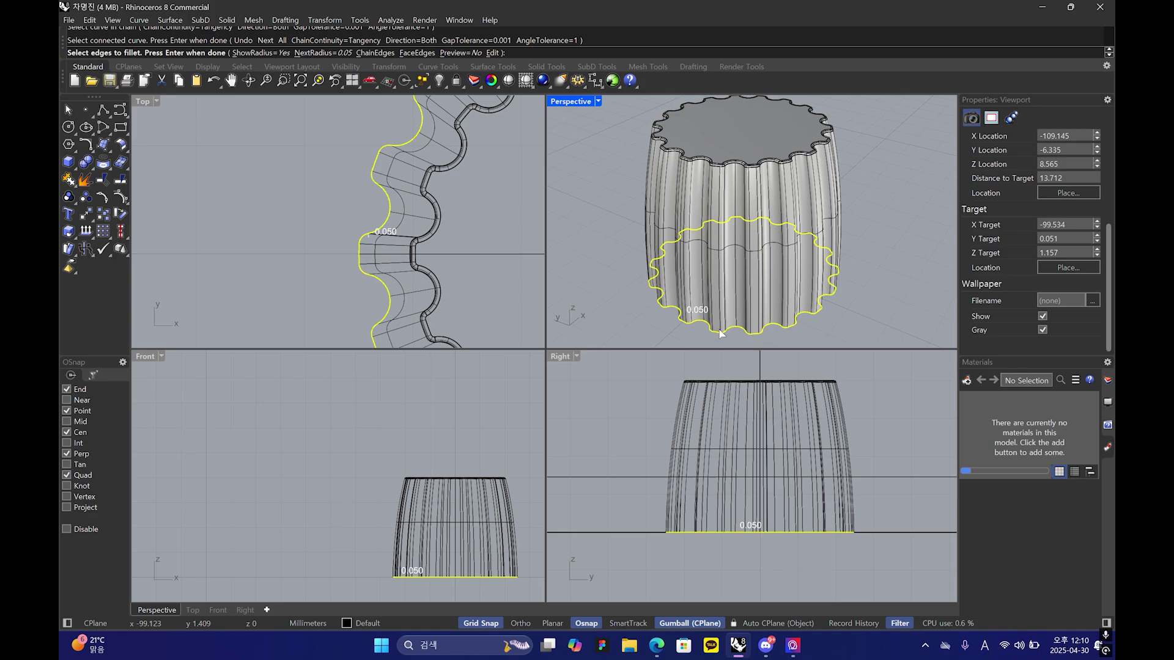
{"action": "key", "text": "Return"}
{"action": "key", "text": "Return"}
- Examine the filleted lower and upper rims of the fluted body from below, above and at a distance
{"action": "right_click_drag", "start_coordinate": [753, 335], "coordinate": [755, 255]}
{"action": "scroll", "coordinate": [761, 244], "scroll_direction": "up", "scroll_amount": 5}
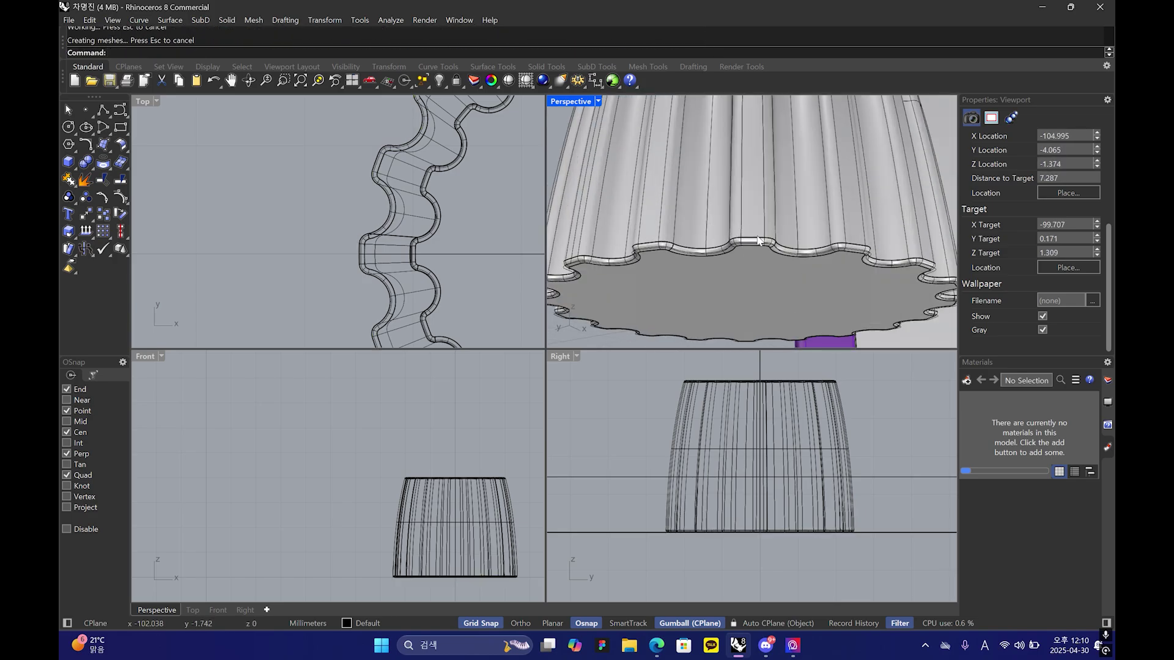
{"action": "left_click", "coordinate": [763, 242]}
{"action": "scroll", "coordinate": [762, 241], "scroll_direction": "down", "scroll_amount": 10}
{"action": "right_click_drag", "start_coordinate": [702, 199], "coordinate": [647, 232]}
{"action": "left_click", "coordinate": [645, 234]}
{"action": "right_click_drag", "start_coordinate": [749, 163], "coordinate": [755, 225]}
{"action": "scroll", "coordinate": [764, 206], "scroll_direction": "up", "scroll_amount": 8}
{"action": "scroll", "coordinate": [724, 220], "scroll_direction": "down", "scroll_amount": 7}
{"action": "scroll", "coordinate": [752, 224], "scroll_direction": "down", "scroll_amount": 5}
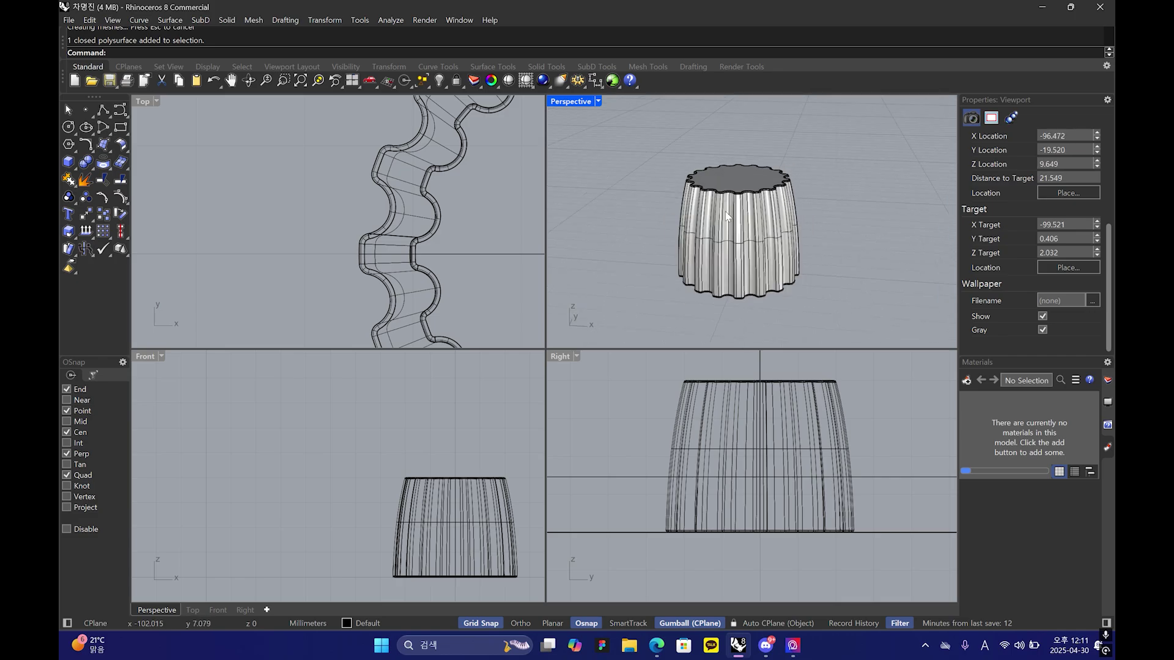
{"action": "scroll", "coordinate": [298, 191], "scroll_direction": "down", "scroll_amount": 10}
{"action": "scroll", "coordinate": [691, 256], "scroll_direction": "down", "scroll_amount": 15}
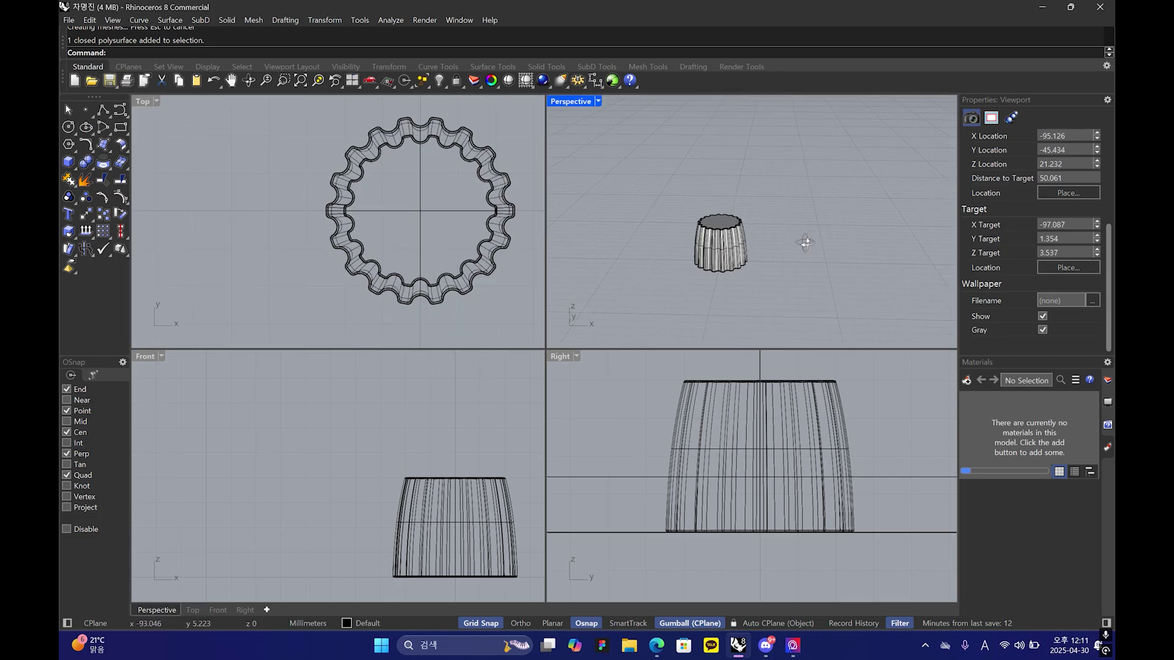
{"action": "right_click_drag", "start_coordinate": [845, 227], "coordinate": [801, 253]}
{"action": "scroll", "coordinate": [802, 255], "scroll_direction": "up", "scroll_amount": 10}
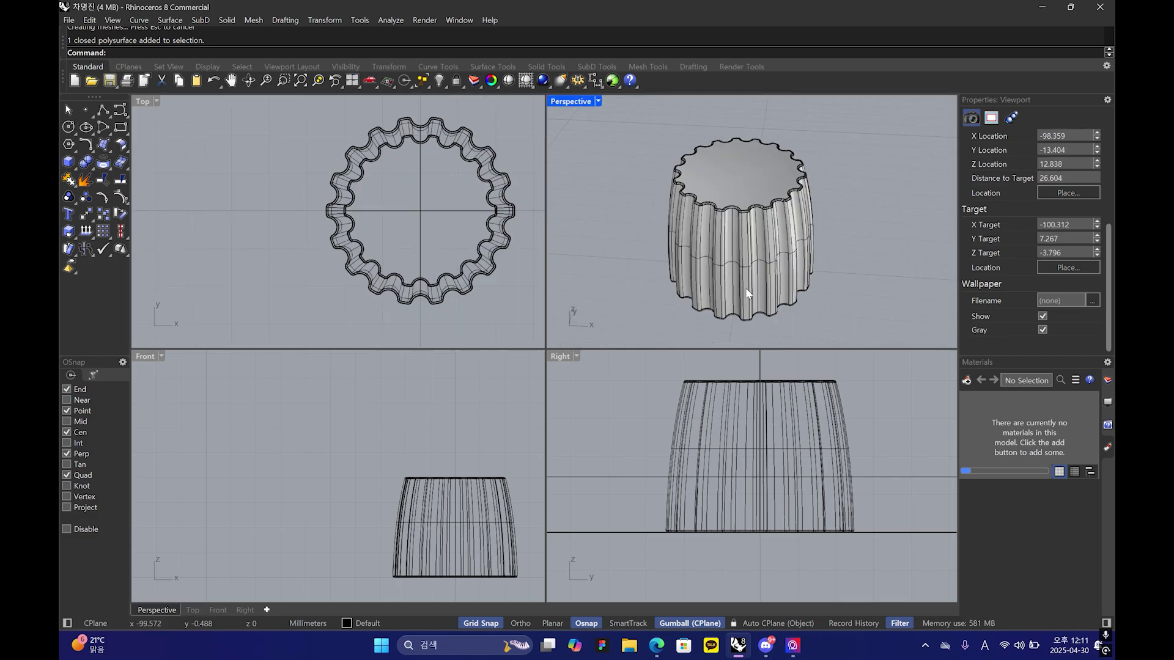
- Check the brass-capped knobs in the Marshall Tufton product photo in the browser, and return to Rhino
{"action": "mouse_move", "coordinate": [657, 646]}
{"action": "left_click", "coordinate": [595, 571]}
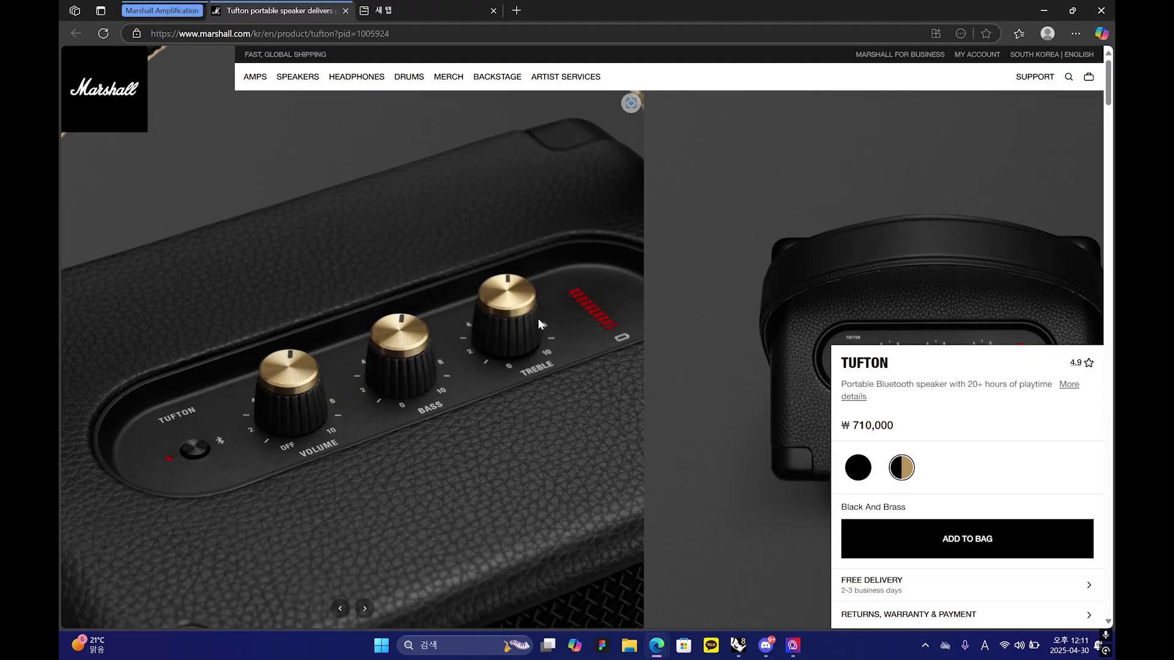
{"action": "left_click", "coordinate": [737, 644]}
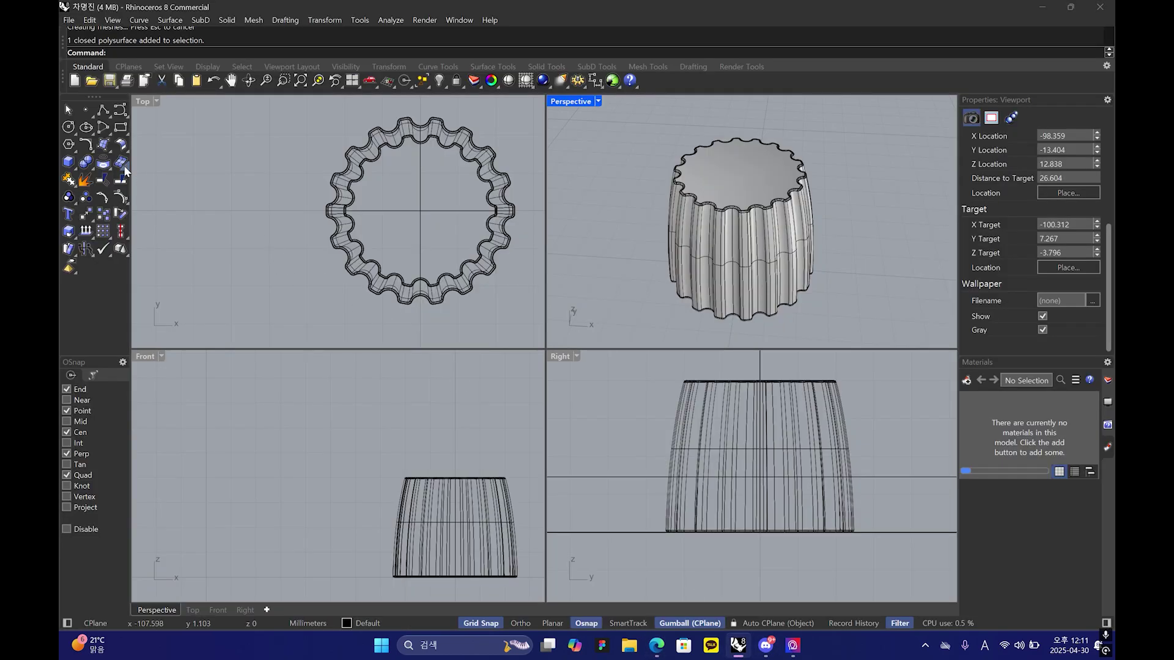
- Create a solid cylinder centred on the knob's base, reaching out to the inner flutes of the upper rim, with a height of 1.25 mm
{"action": "left_click", "coordinate": [73, 166]}
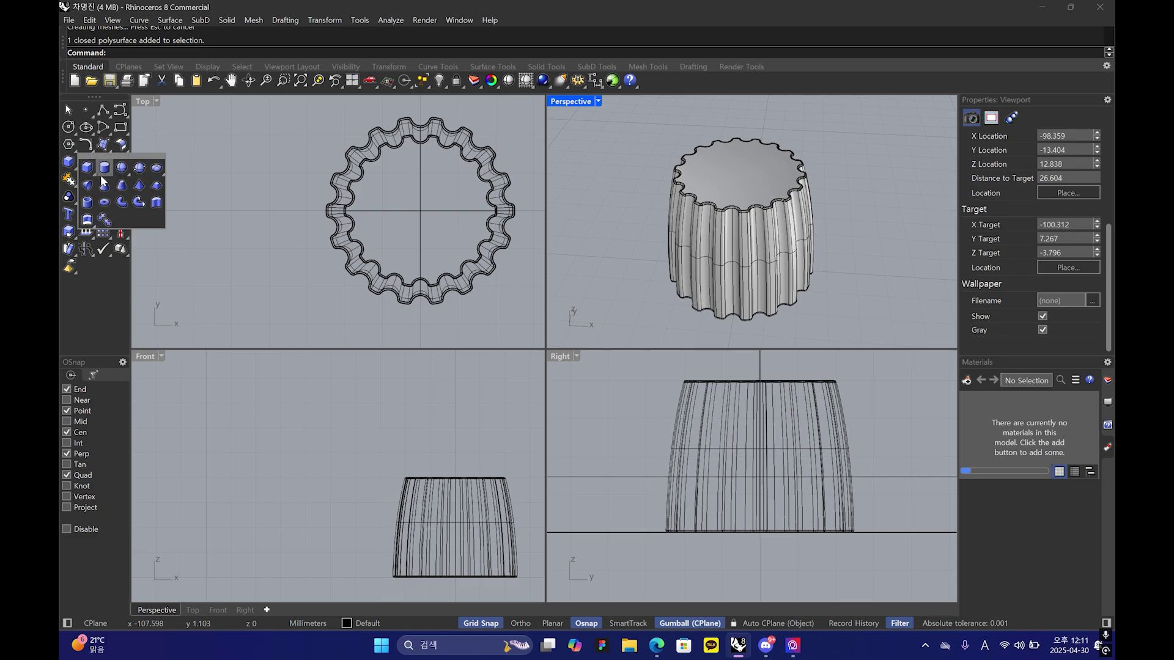
{"action": "left_click", "coordinate": [103, 170]}
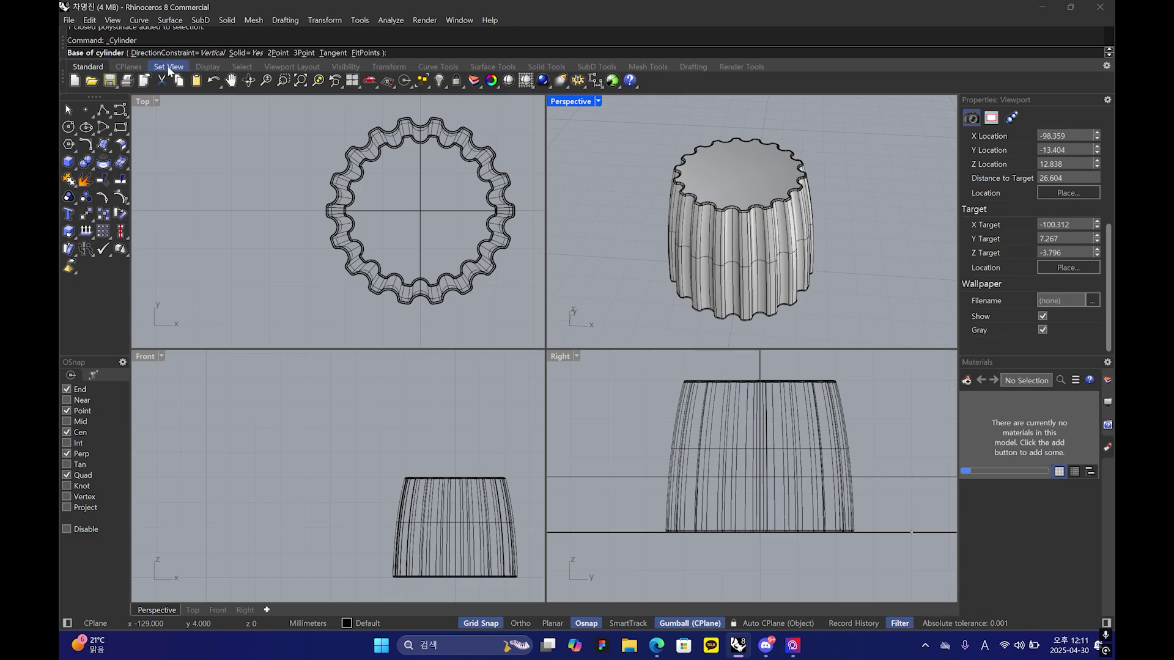
{"action": "left_click", "coordinate": [420, 211]}
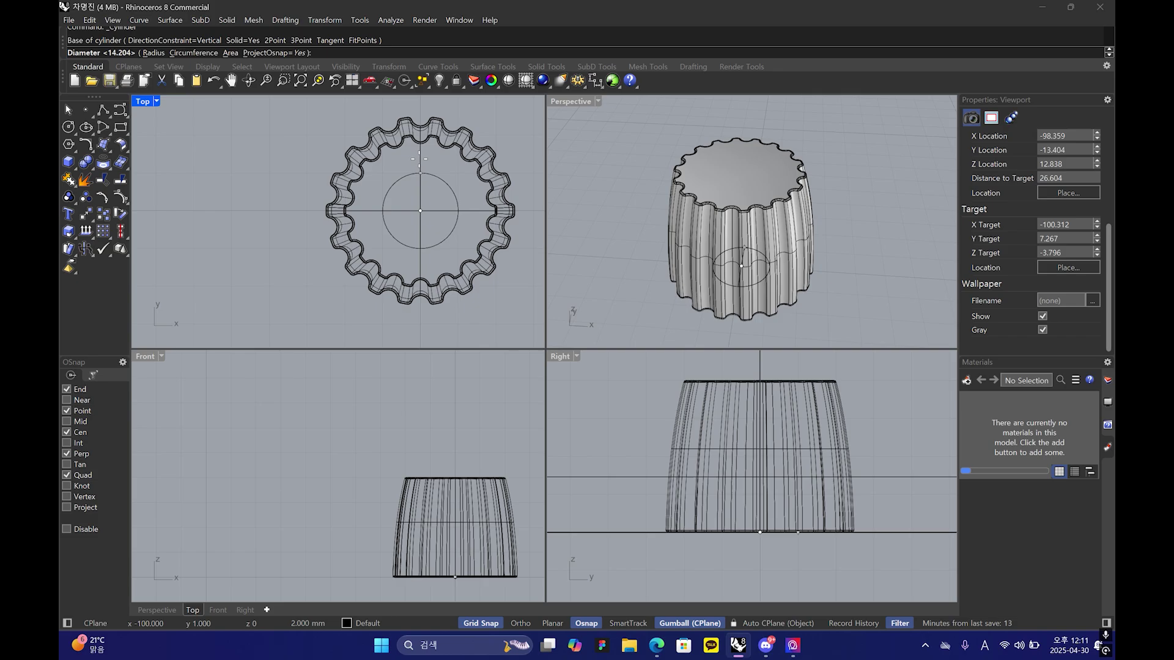
{"action": "scroll", "coordinate": [419, 159], "scroll_direction": "up", "scroll_amount": 6}
{"action": "scroll", "coordinate": [423, 142], "scroll_direction": "up", "scroll_amount": 2}
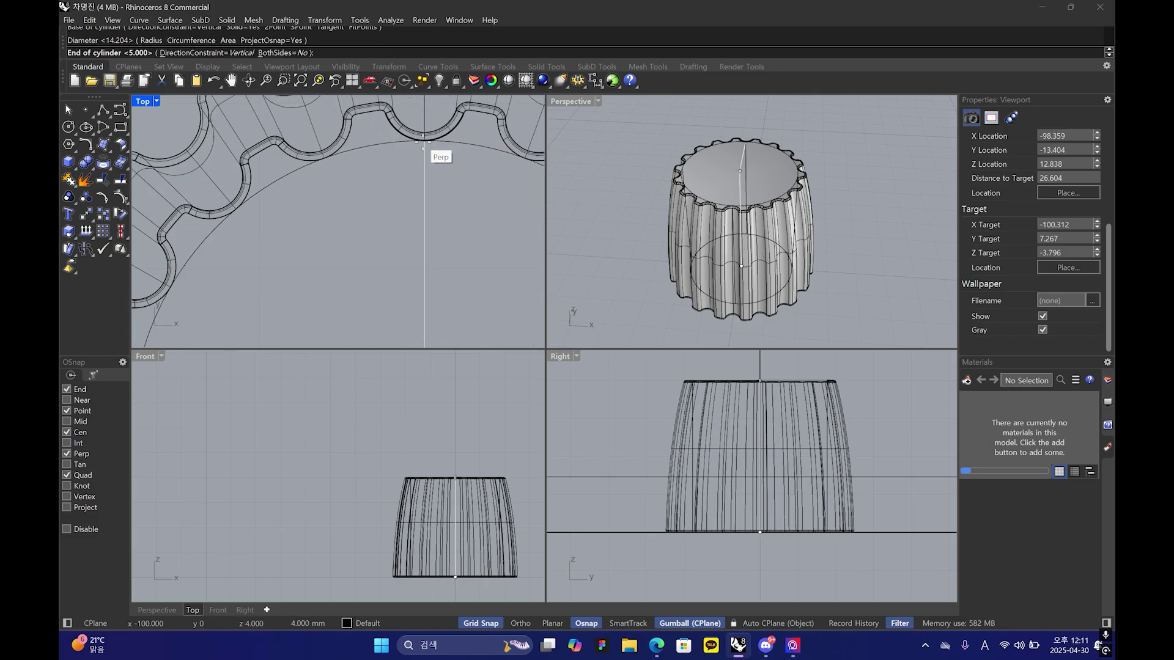
{"action": "left_click", "coordinate": [423, 139]}
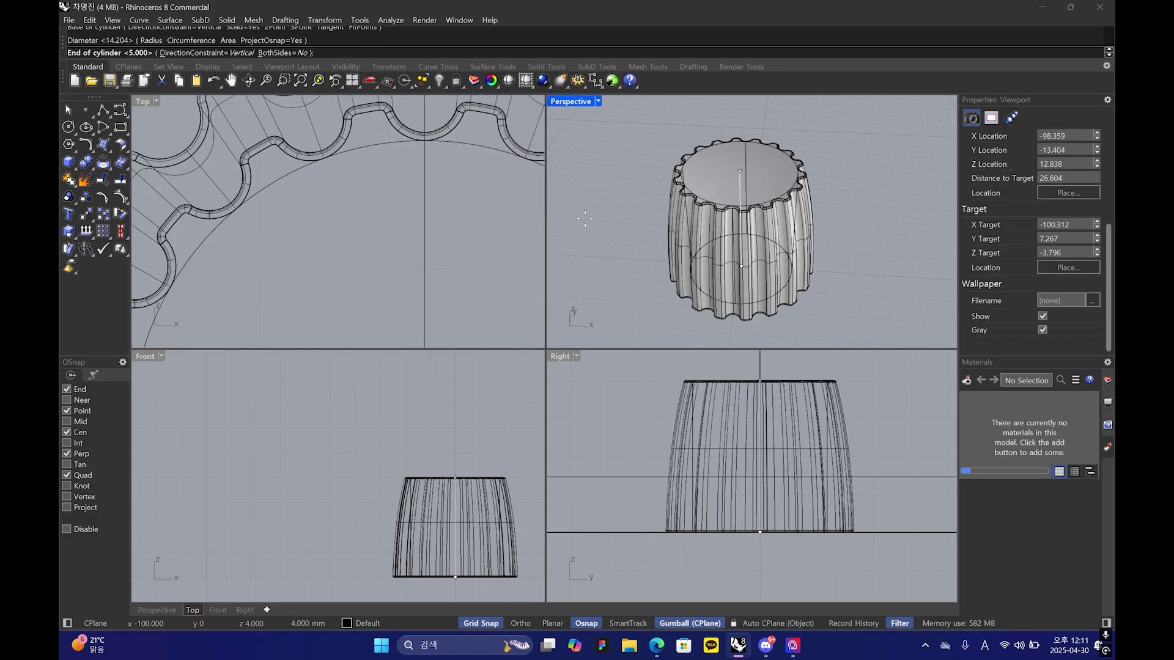
{"action": "scroll", "coordinate": [807, 235], "scroll_direction": "down", "scroll_amount": 8}
{"action": "right_click_drag", "start_coordinate": [484, 542], "coordinate": [479, 516]}
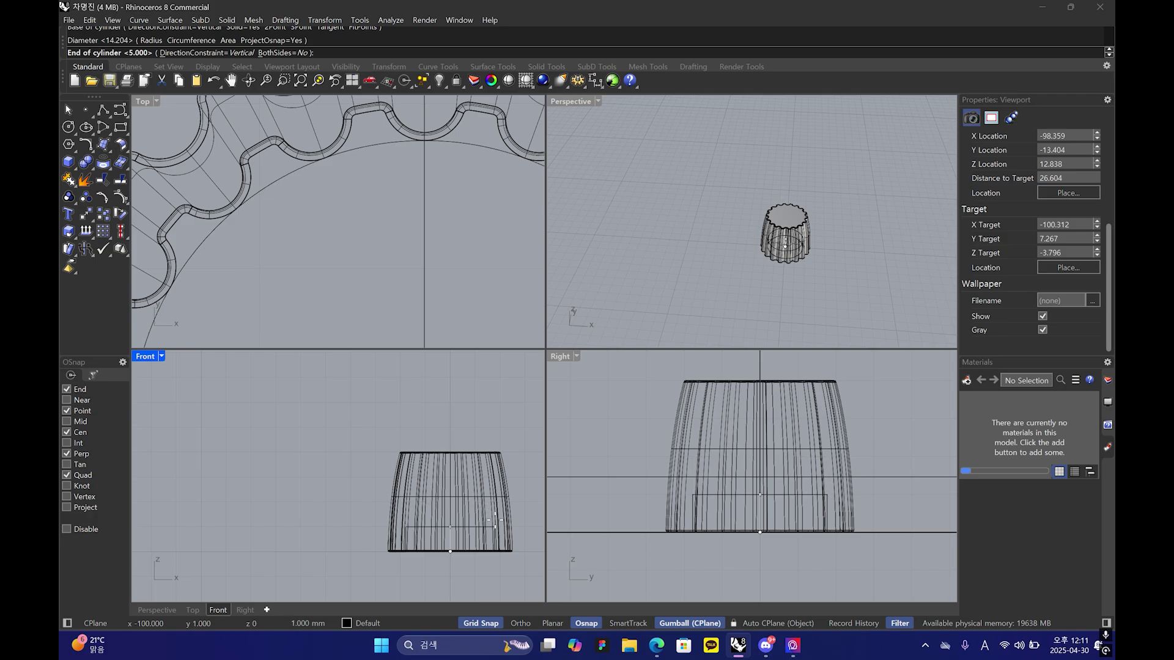
{"action": "type", "text": "1.25"}
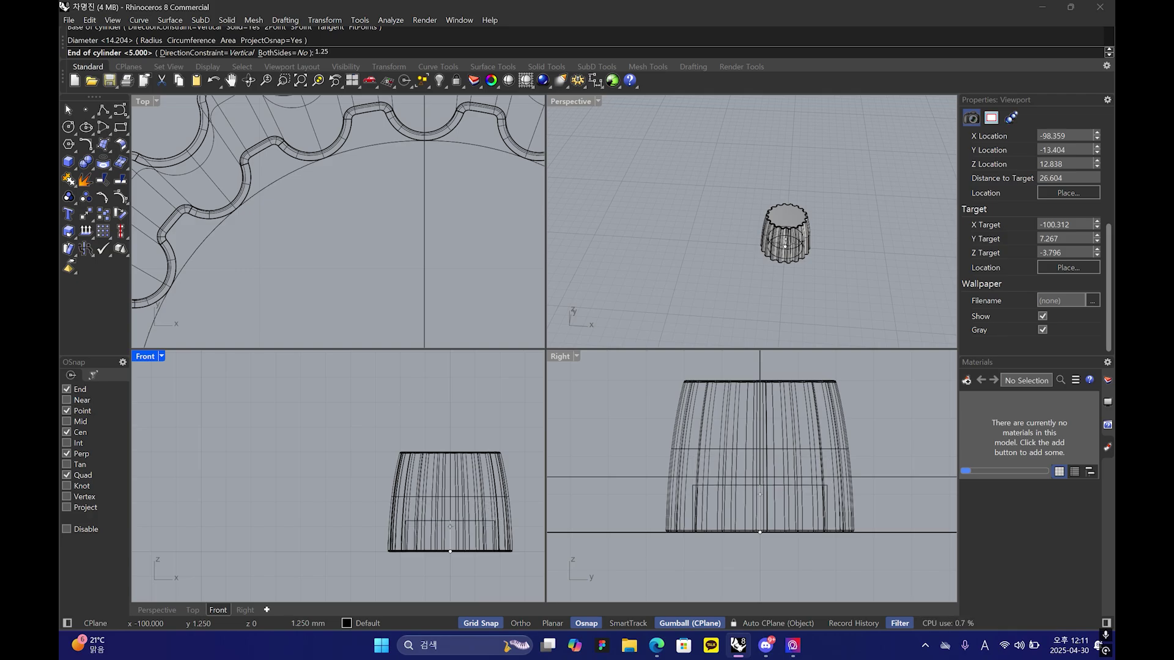
{"action": "key", "text": "Return"}
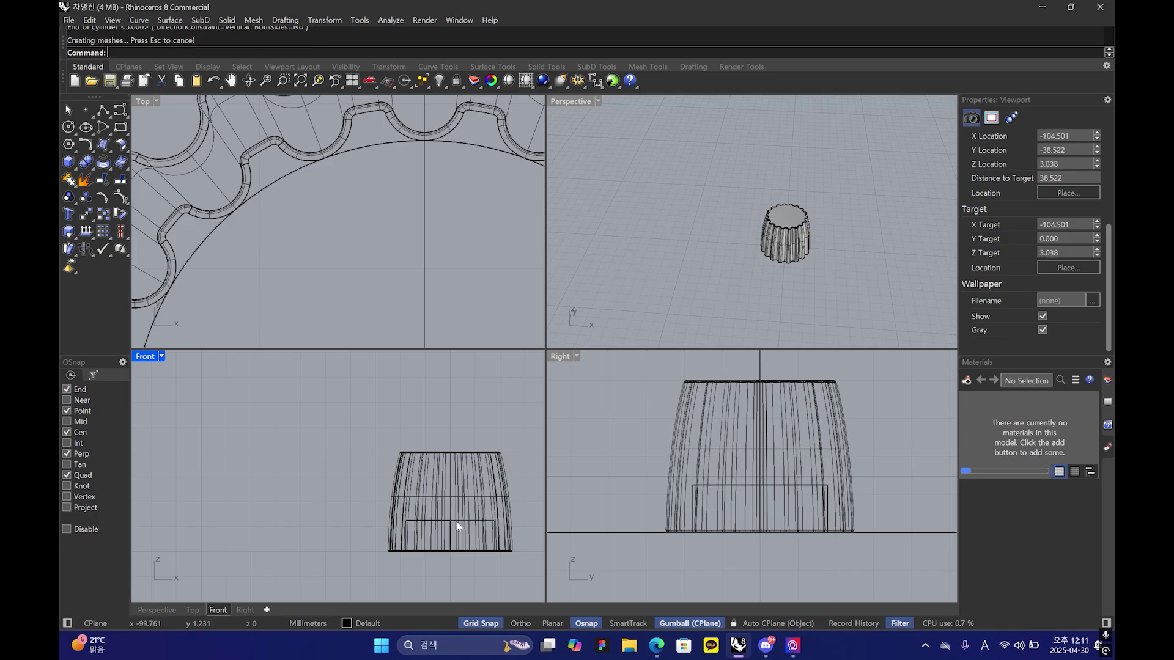
- Move the cylinder straight up so that it sits on top of the fluted body
{"action": "left_click", "coordinate": [457, 522]}
{"action": "left_click", "coordinate": [768, 263]}
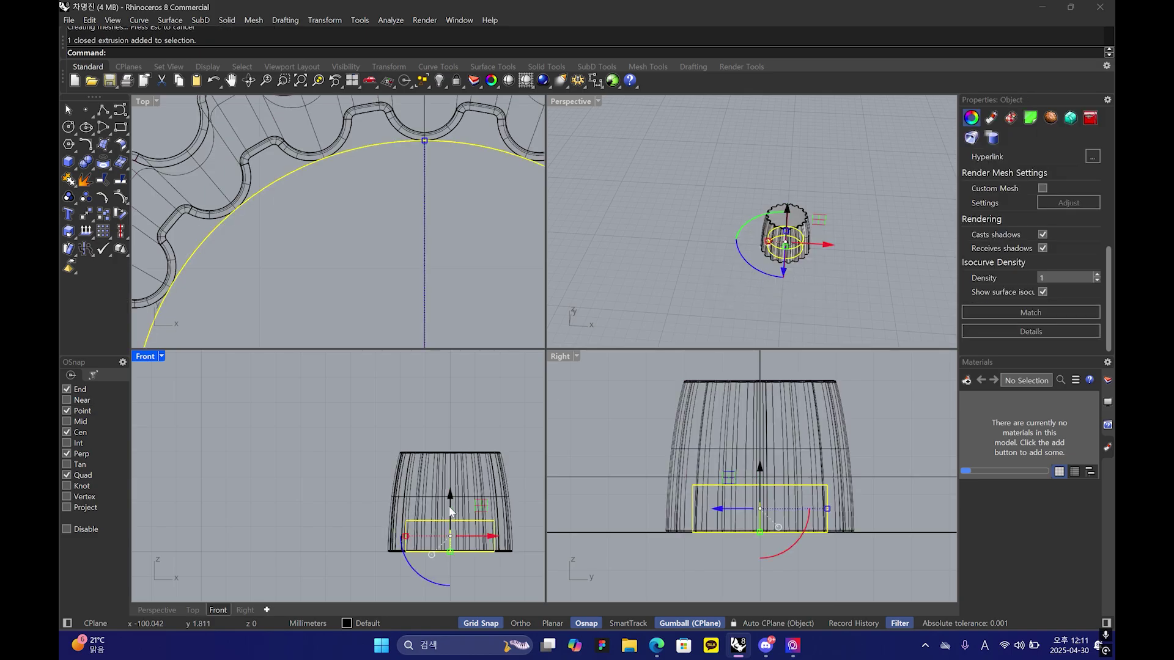
{"action": "left_click_drag", "start_coordinate": [451, 496], "coordinate": [454, 402]}
{"action": "scroll", "coordinate": [454, 403], "scroll_direction": "up", "scroll_amount": 3}
{"action": "left_click", "coordinate": [845, 204]}
{"action": "right_click_drag", "start_coordinate": [844, 204], "coordinate": [846, 177]}
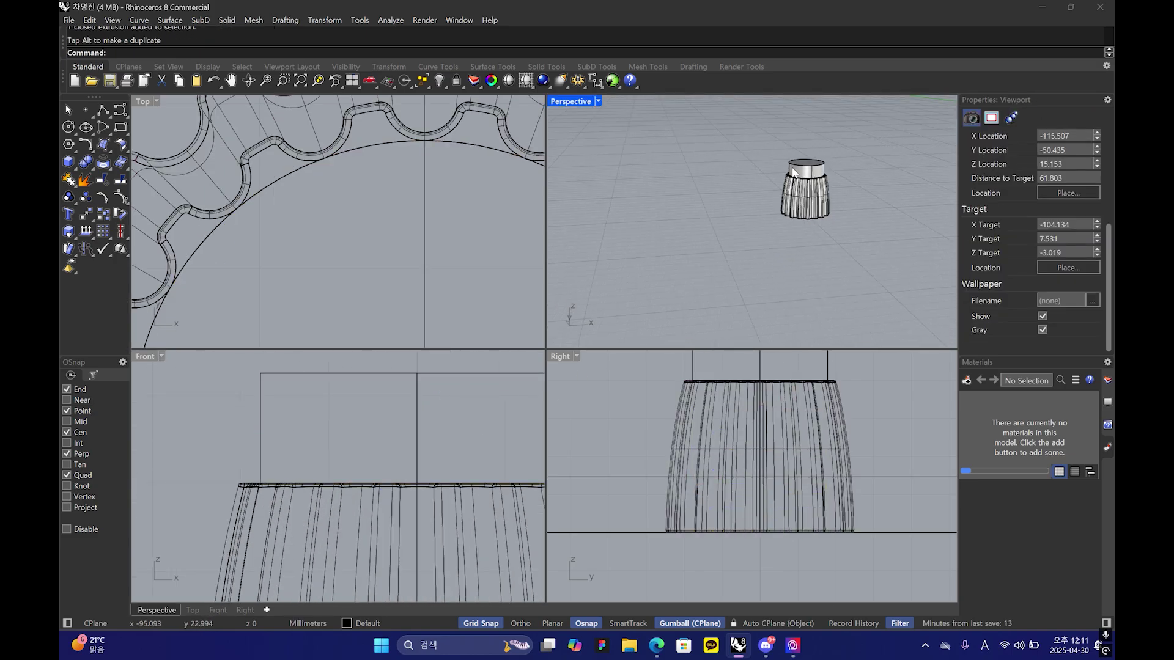
{"action": "scroll", "coordinate": [846, 177], "scroll_direction": "up", "scroll_amount": 3}
- Try to chamfer the cylinder's upper edge with a distance of 1, and undo the chamfer
{"action": "left_click", "coordinate": [84, 164]}
{"action": "left_click", "coordinate": [72, 163]}
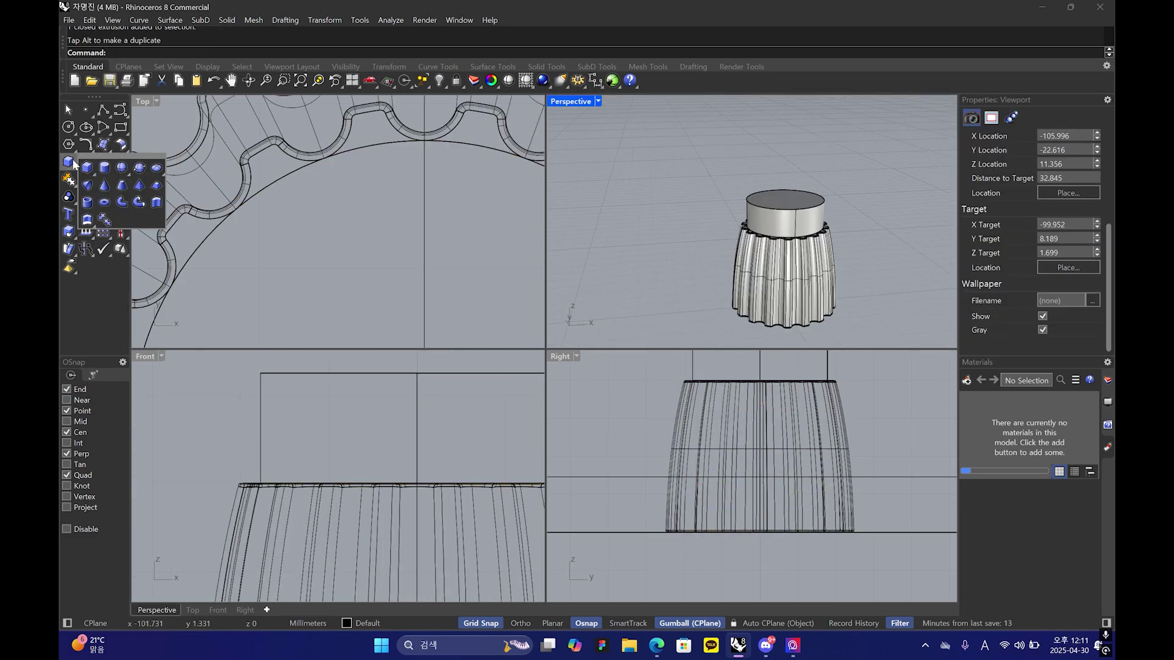
{"action": "left_click", "coordinate": [85, 162]}
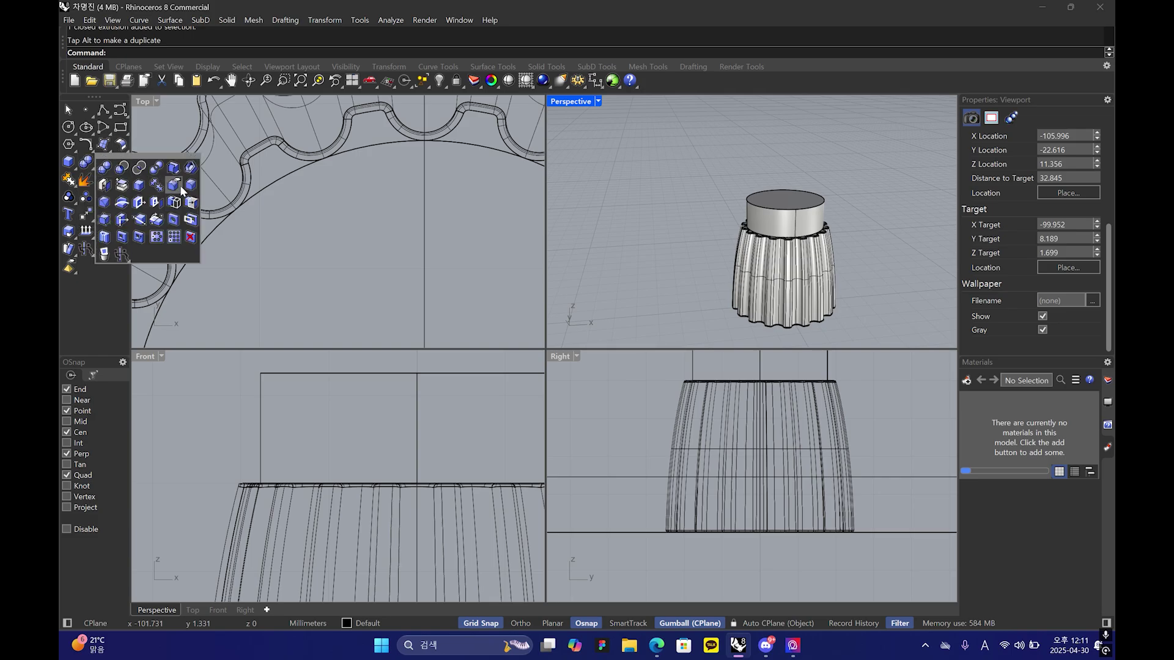
{"action": "left_click", "coordinate": [105, 203]}
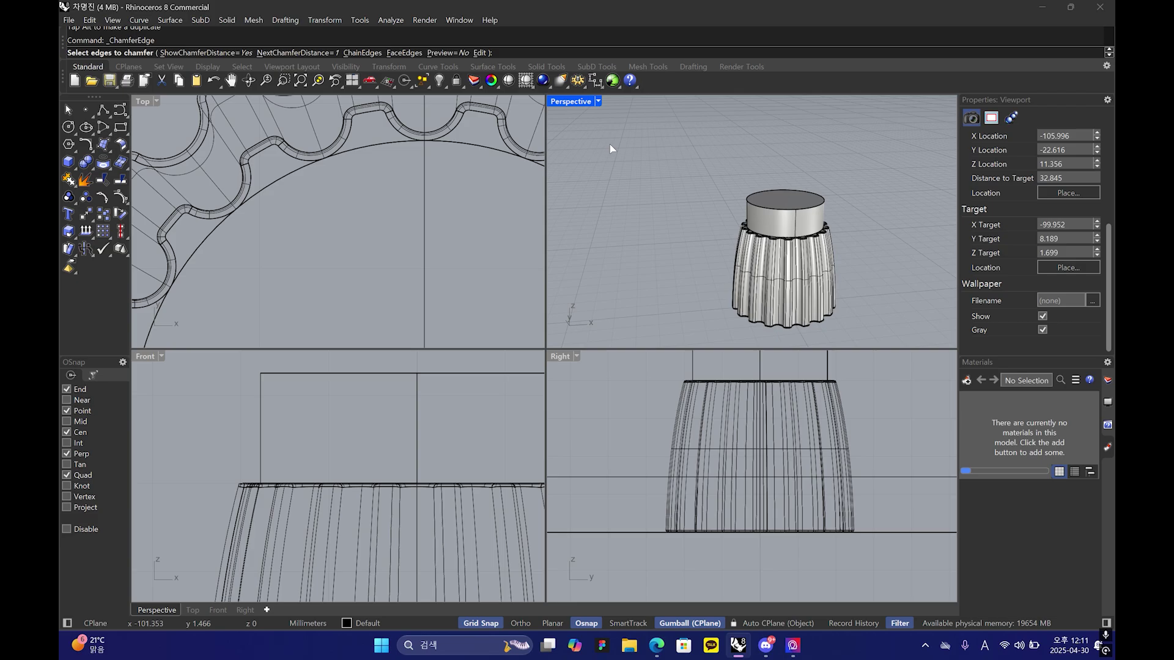
{"action": "right_click_drag", "start_coordinate": [724, 152], "coordinate": [632, 174]}
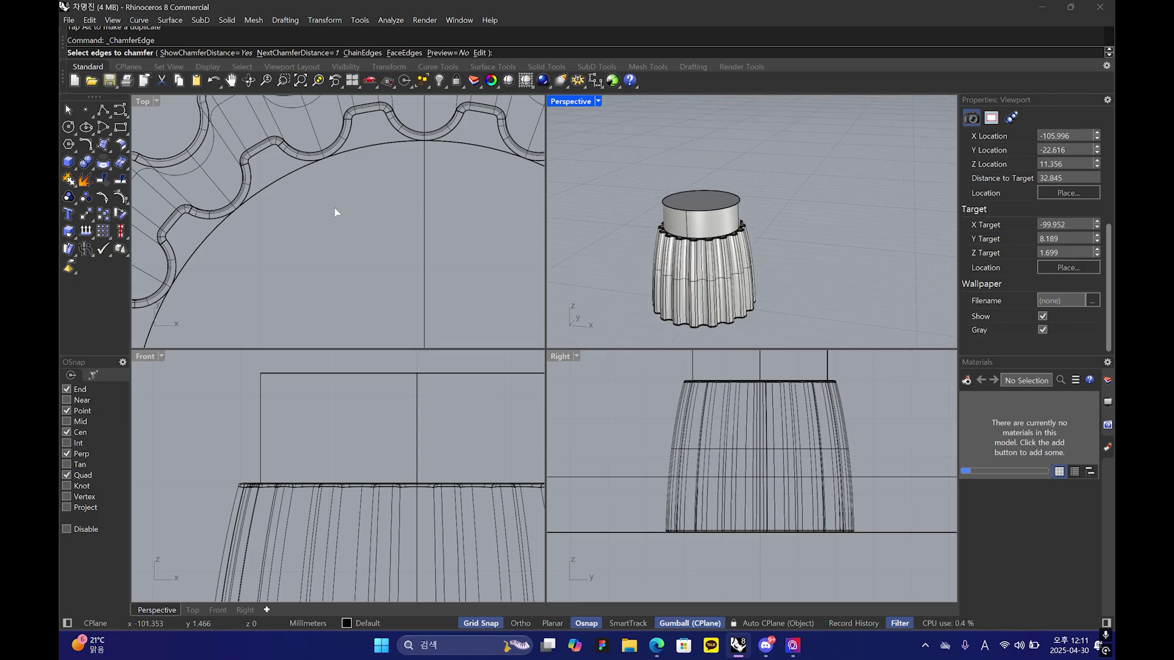
{"action": "right_click_drag", "start_coordinate": [654, 197], "coordinate": [711, 198]}
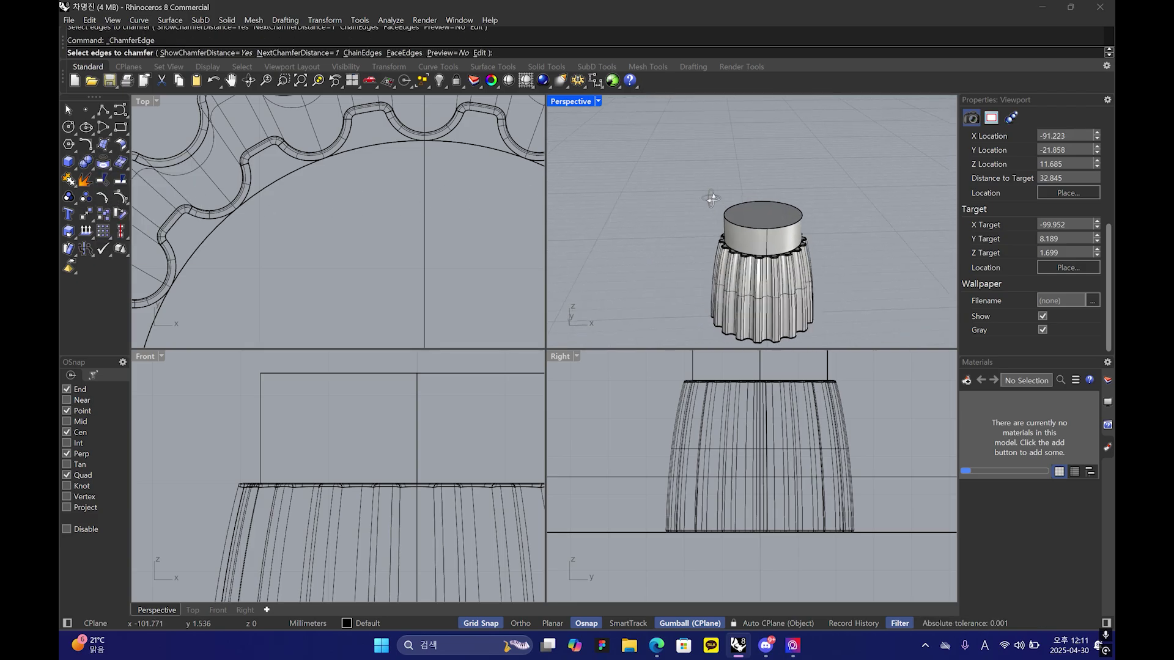
{"action": "left_click", "coordinate": [760, 229]}
{"action": "key", "text": "space"}
{"action": "key", "text": "space"}
{"action": "key", "text": "space"}
{"action": "right_click_drag", "start_coordinate": [759, 231], "coordinate": [694, 225]}
{"action": "scroll", "coordinate": [692, 223], "scroll_direction": "up", "scroll_amount": 8}
{"action": "key", "text": "ctrl+z"}
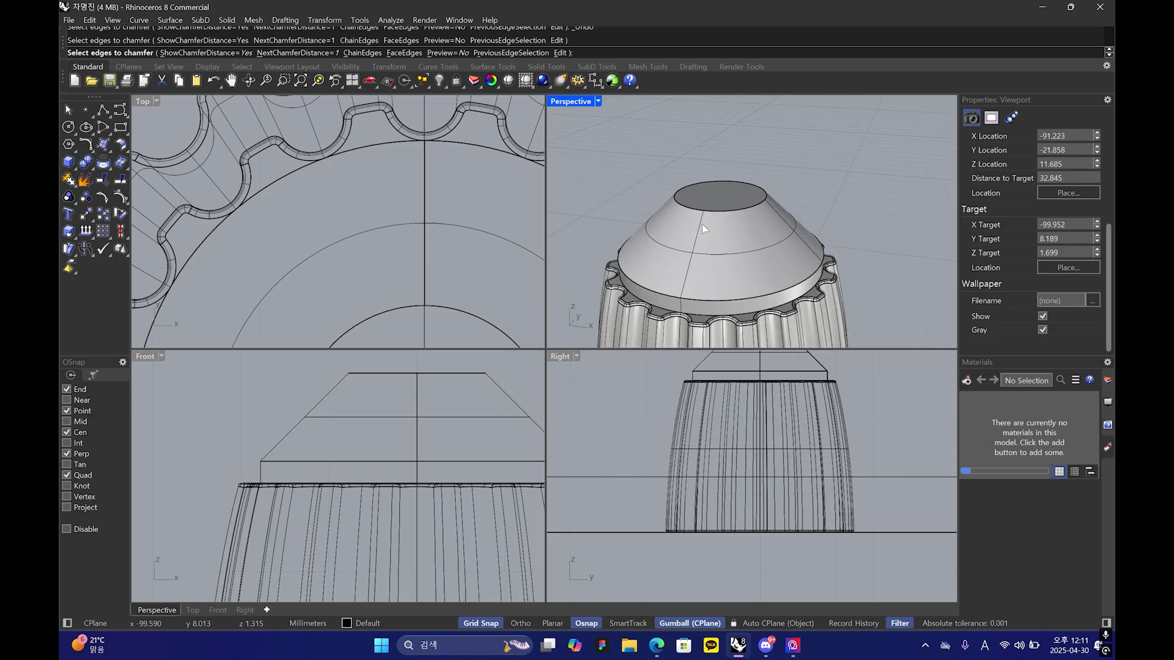
{"action": "key", "text": "Escape"}
{"action": "key", "text": "ctrl+z"}
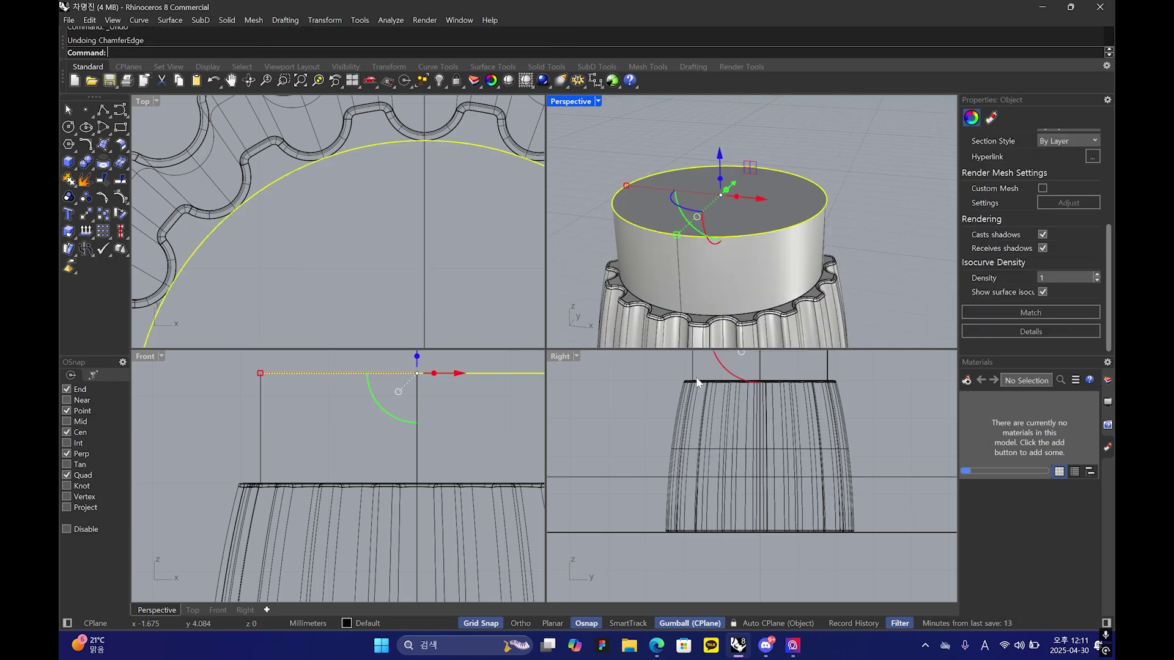
- Check the edge of the brass knob caps in the Marshall Tufton product photo in the browser, and return to Rhino
{"action": "mouse_move", "coordinate": [655, 645]}
{"action": "left_click", "coordinate": [648, 613]}
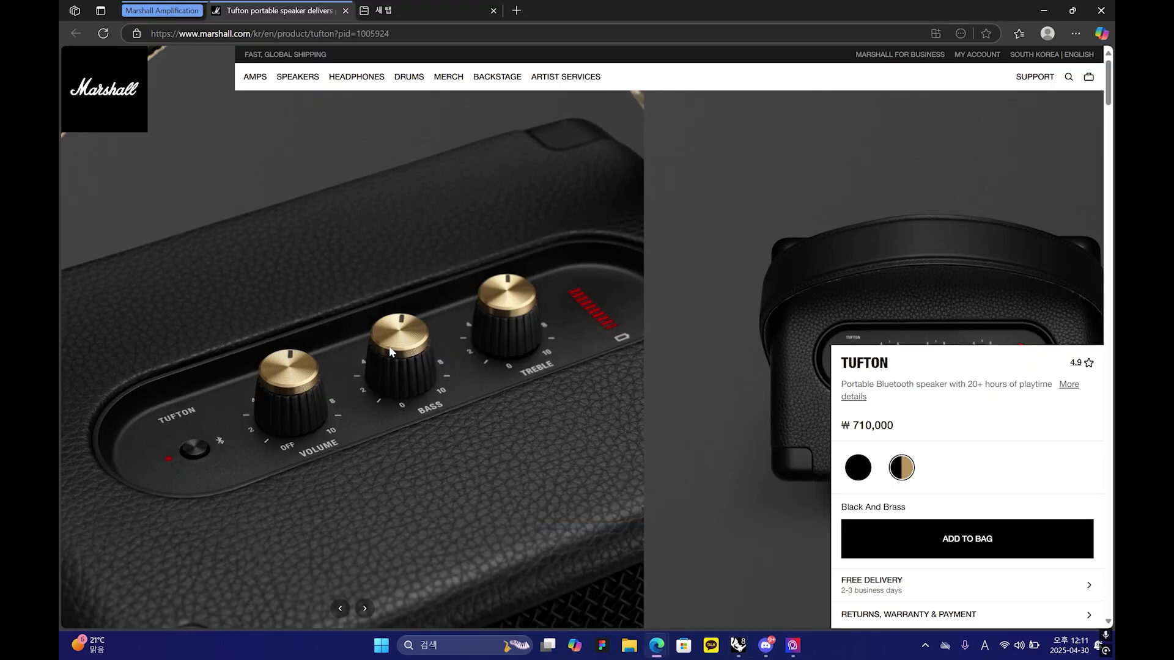
{"action": "left_click", "coordinate": [740, 646]}
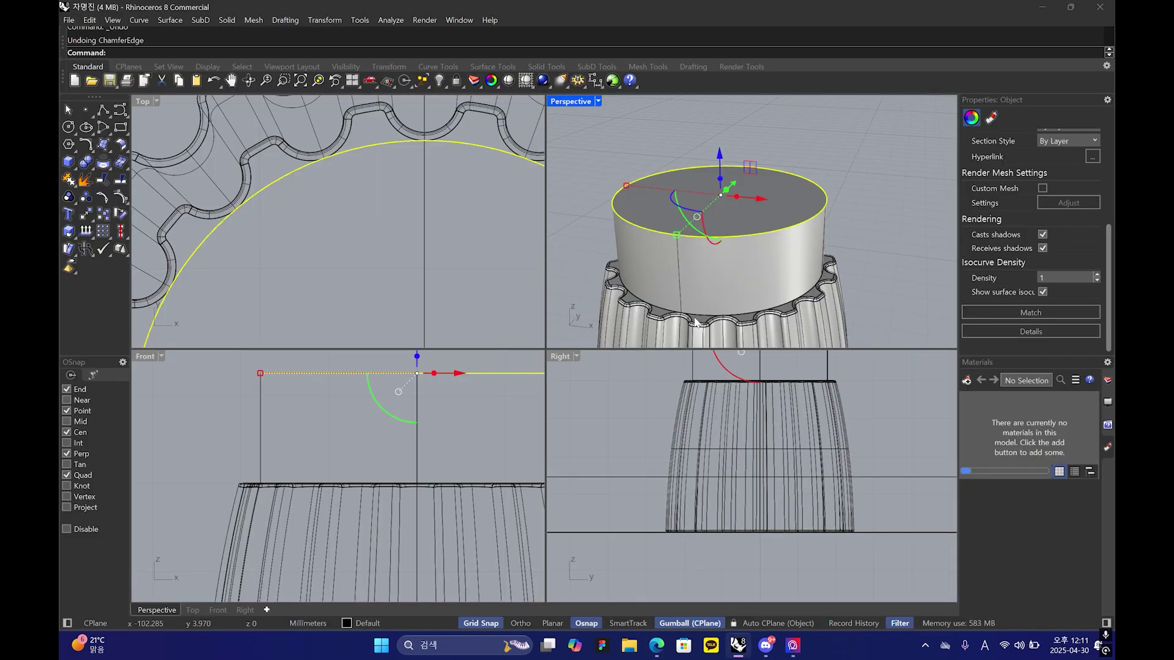
- Try to chamfer the cylinder's upper edge with a distance of 0.2
{"action": "left_click", "coordinate": [591, 248]}
{"action": "key", "text": "space"}
{"action": "left_click", "coordinate": [628, 221]}
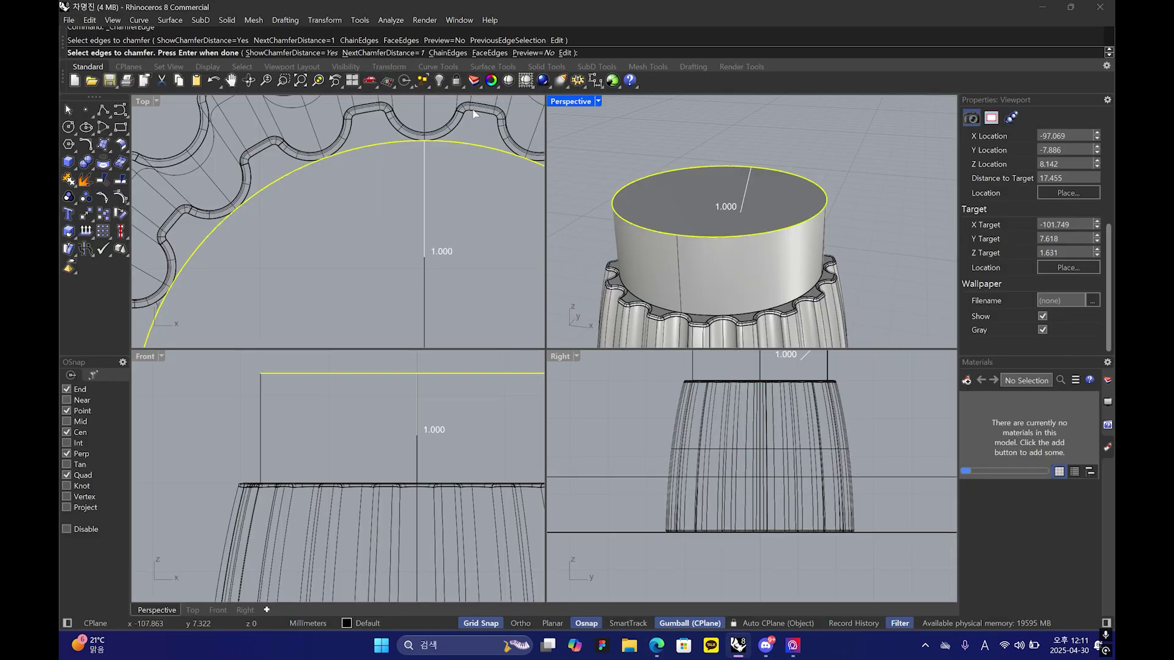
{"action": "left_click", "coordinate": [398, 54]}
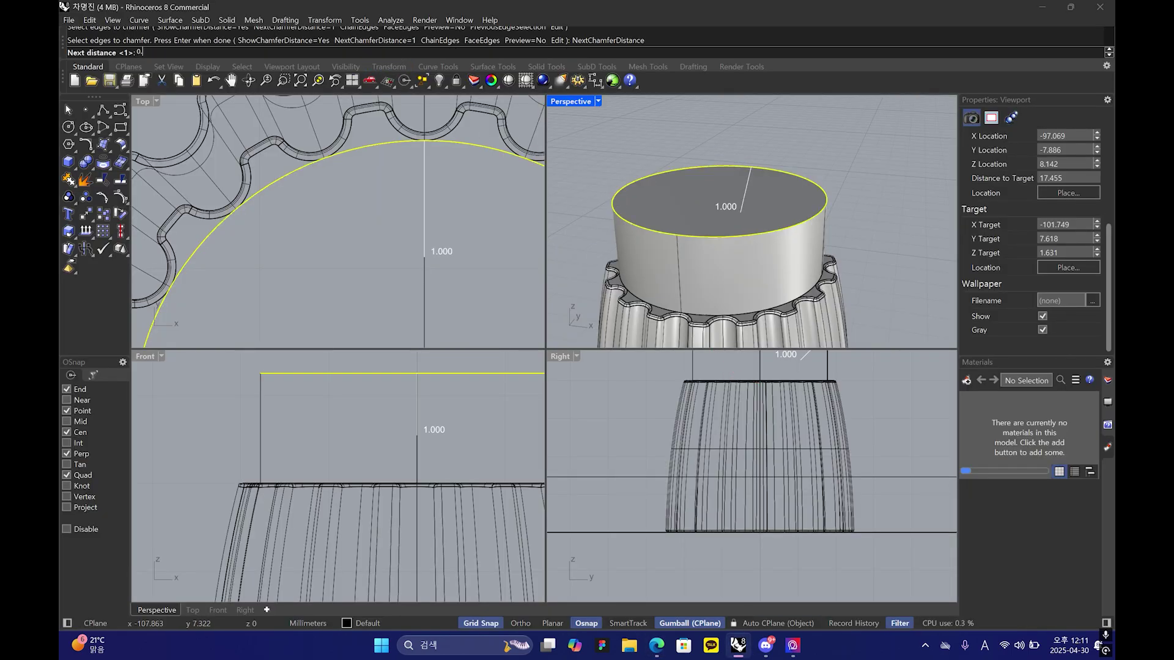
{"action": "key", "text": "Return"}
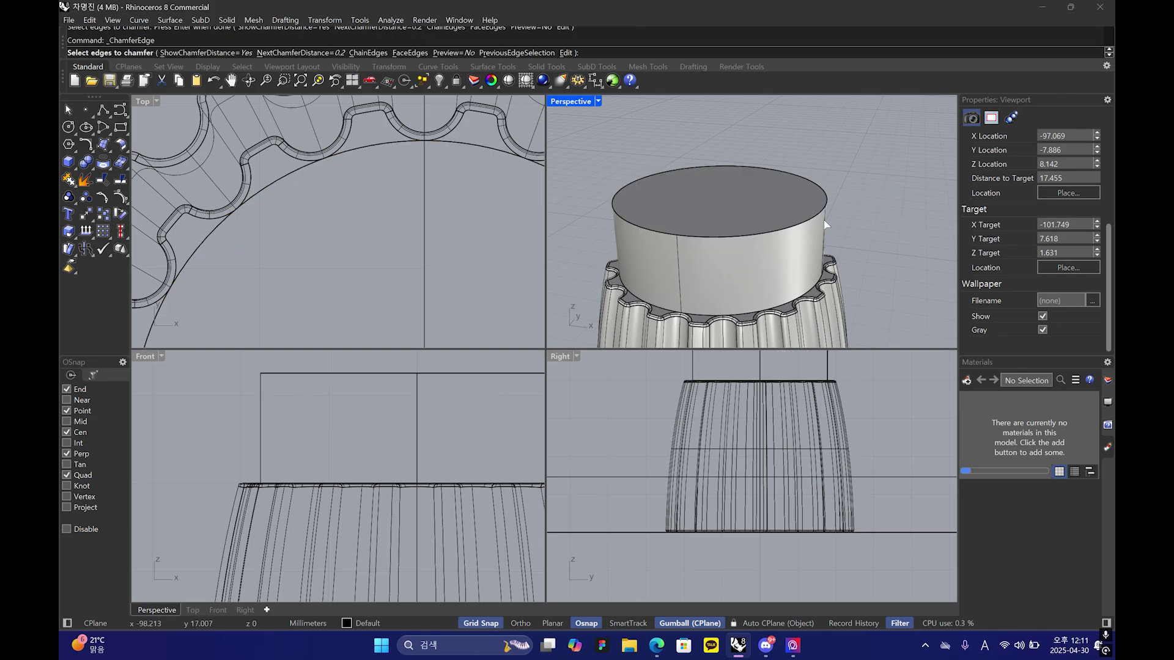
{"action": "left_click", "coordinate": [820, 218]}
{"action": "key", "text": "Return"}
{"action": "key", "text": "Return"}
{"action": "scroll", "coordinate": [820, 232], "scroll_direction": "down", "scroll_amount": 4}
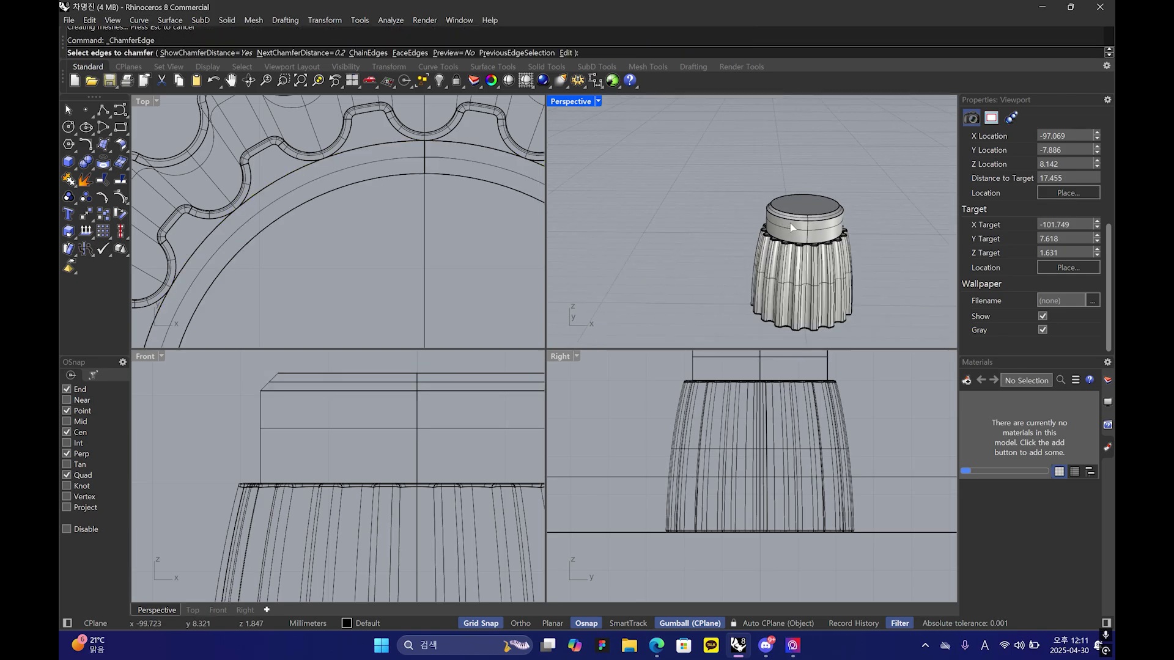
- Compare the cap with the Tufton product photo in the browser, return to Rhino and undo the last chamfer
{"action": "mouse_move", "coordinate": [656, 645]}
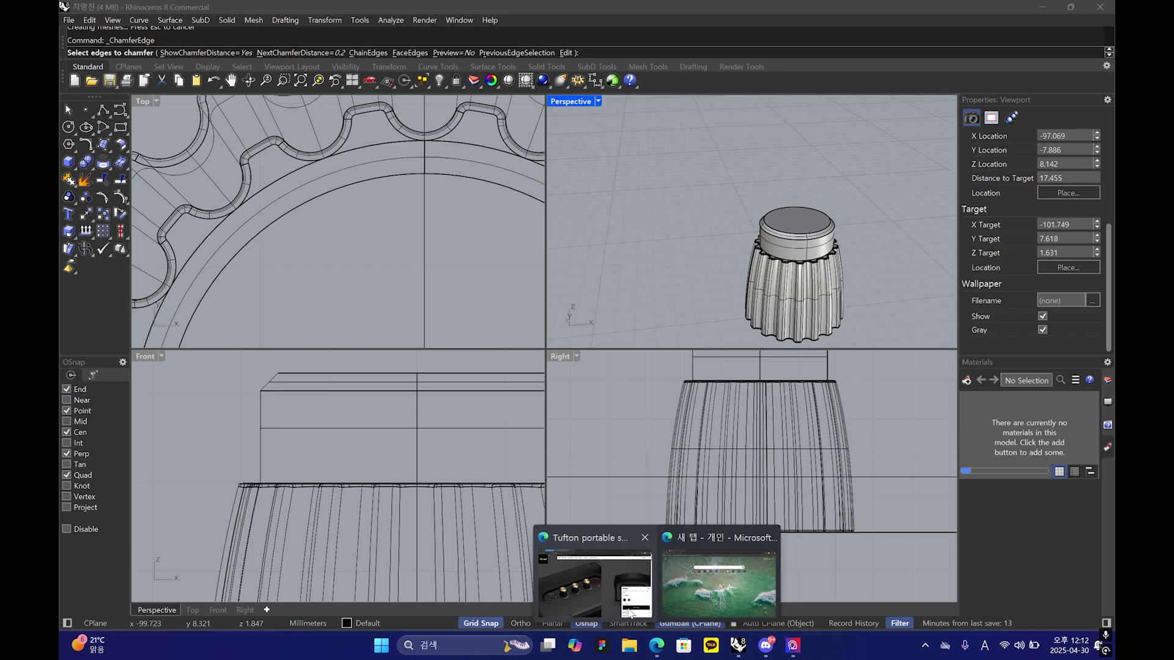
{"action": "left_click", "coordinate": [595, 571]}
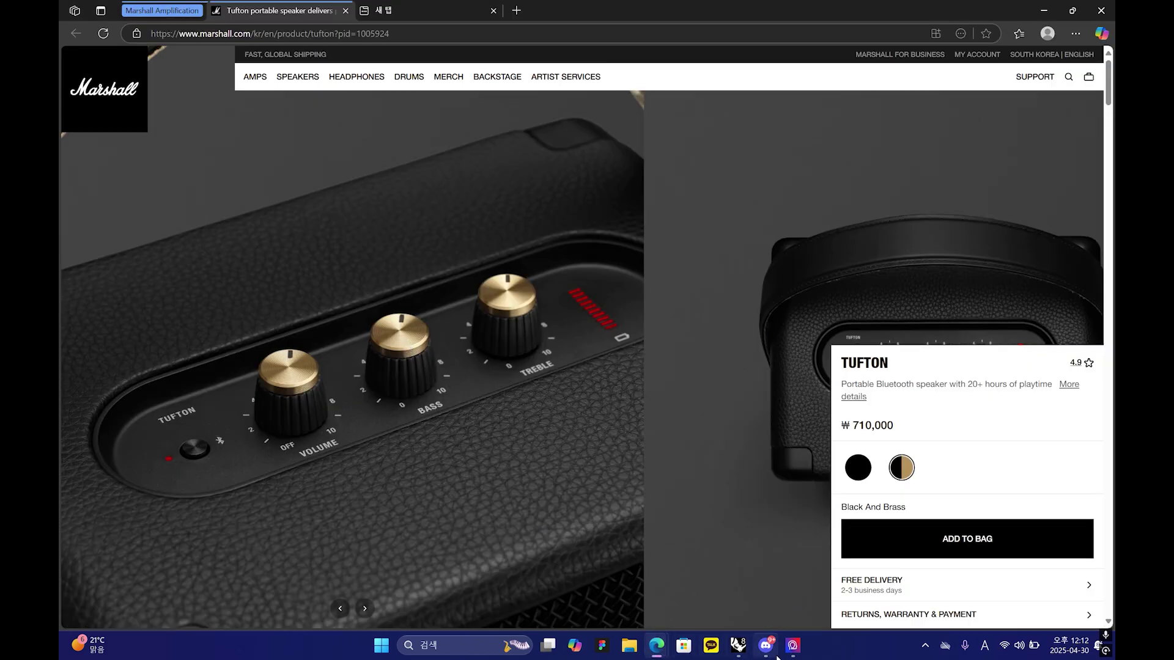
{"action": "left_click", "coordinate": [737, 646]}
{"action": "key", "text": "ctrl+z"}
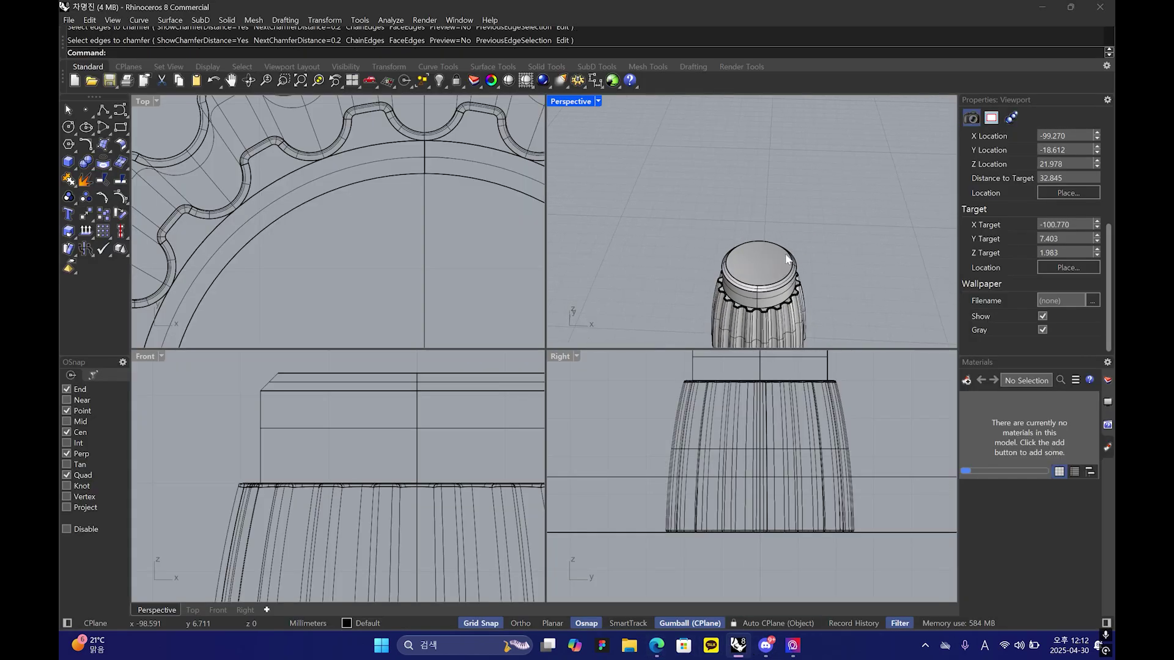
- Chamfer the cylinder's upper edge with a distance of 0.25
{"action": "left_click", "coordinate": [794, 270]}
{"action": "left_click", "coordinate": [379, 52]}
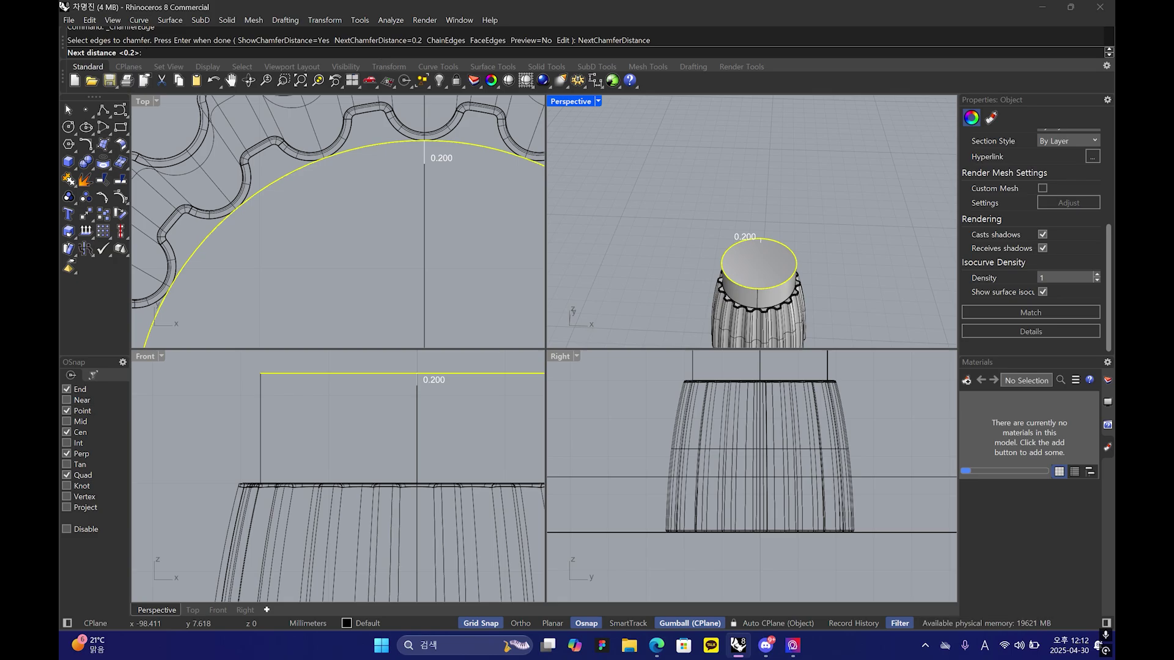
{"action": "key", "text": "Return"}
{"action": "right_click", "coordinate": [727, 200]}
{"action": "right_click", "coordinate": [727, 200]}
{"action": "right_click", "coordinate": [727, 200]}
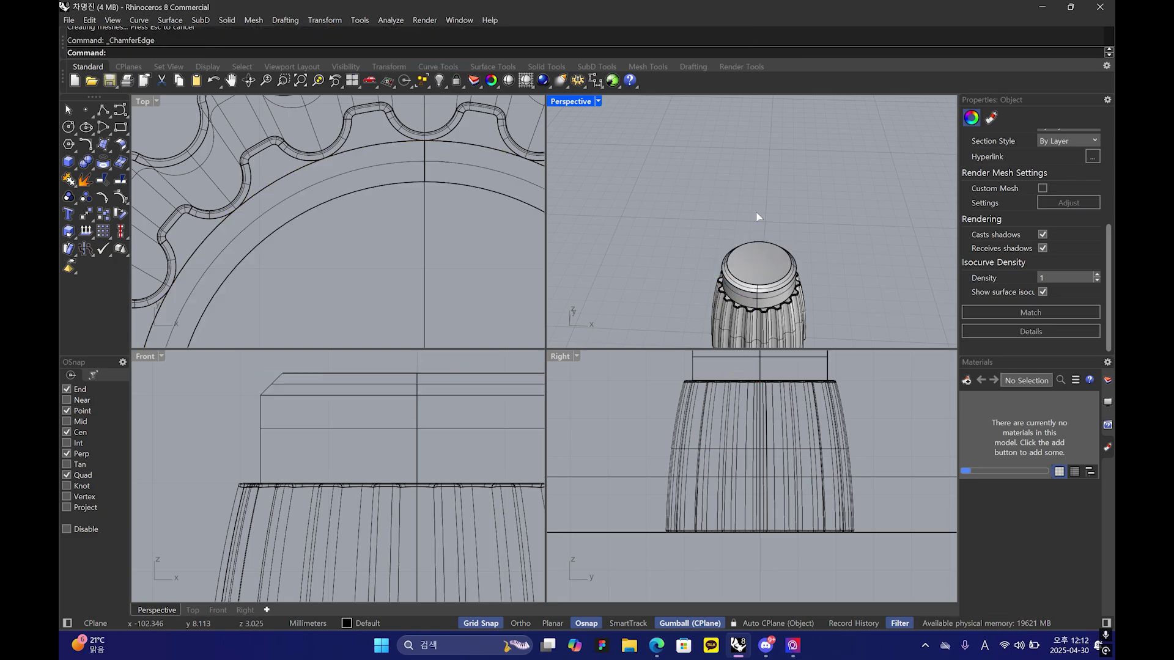
{"action": "right_click_drag", "start_coordinate": [758, 216], "coordinate": [616, 212]}
{"action": "scroll", "coordinate": [816, 248], "scroll_direction": "up", "scroll_amount": 5}
{"action": "scroll", "coordinate": [793, 183], "scroll_direction": "up", "scroll_amount": 3}
{"action": "key", "text": "Escape"}
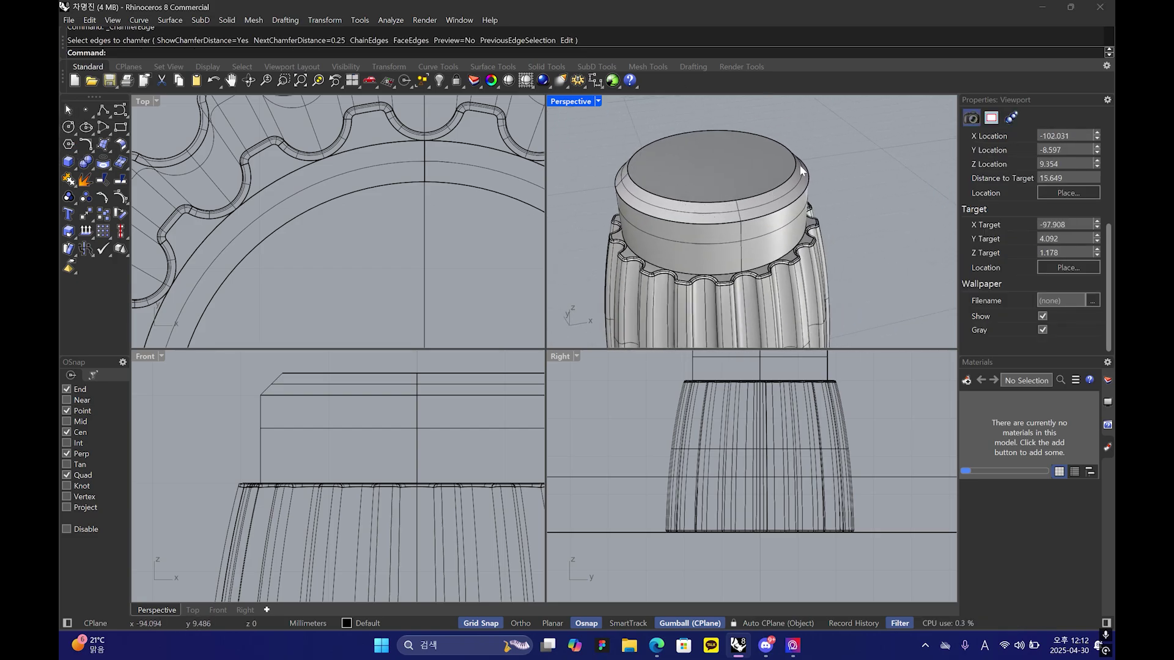
- Fillet the cap's circular edges with a radius of 0.05, selecting them as chained edges
{"action": "left_click", "coordinate": [86, 162]}
{"action": "left_click", "coordinate": [107, 167]}
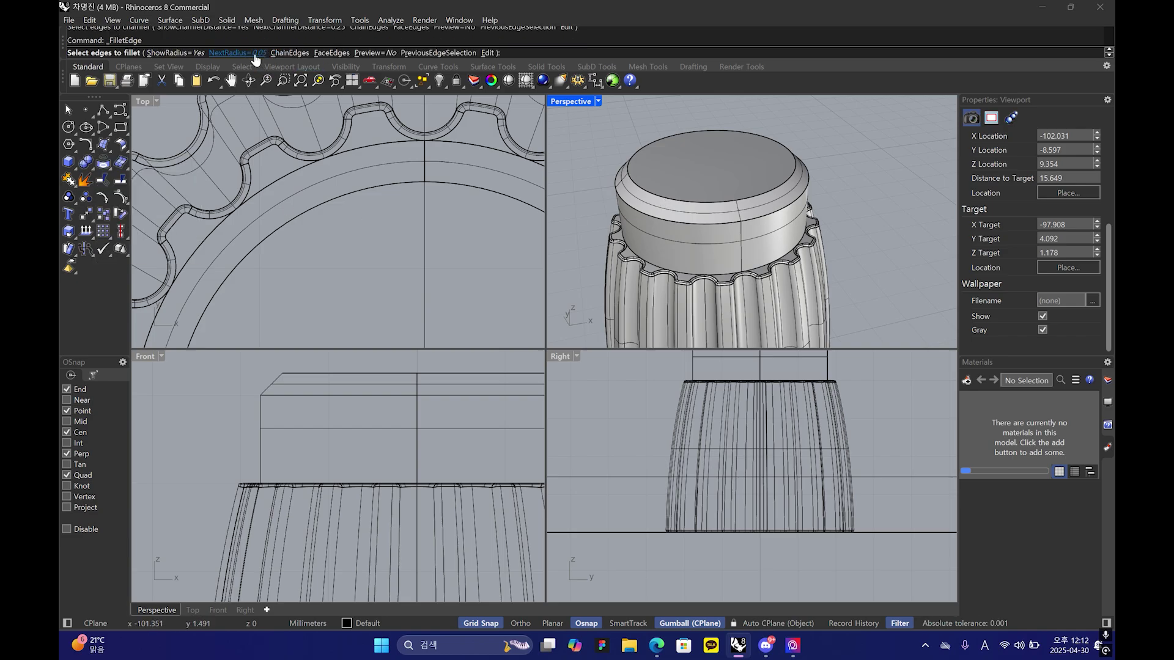
{"action": "left_click", "coordinate": [289, 53]}
{"action": "left_click", "coordinate": [662, 201]}
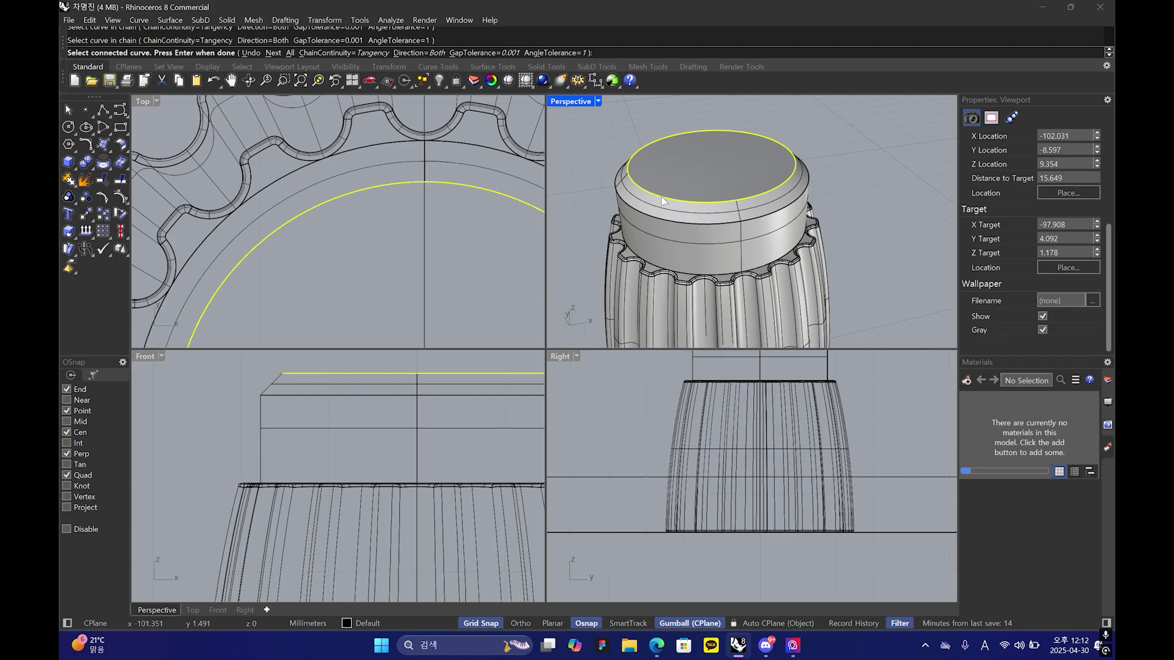
{"action": "key", "text": "Return"}
{"action": "key", "text": "Return"}
{"action": "key", "text": "Return"}
{"action": "key", "text": "Return"}
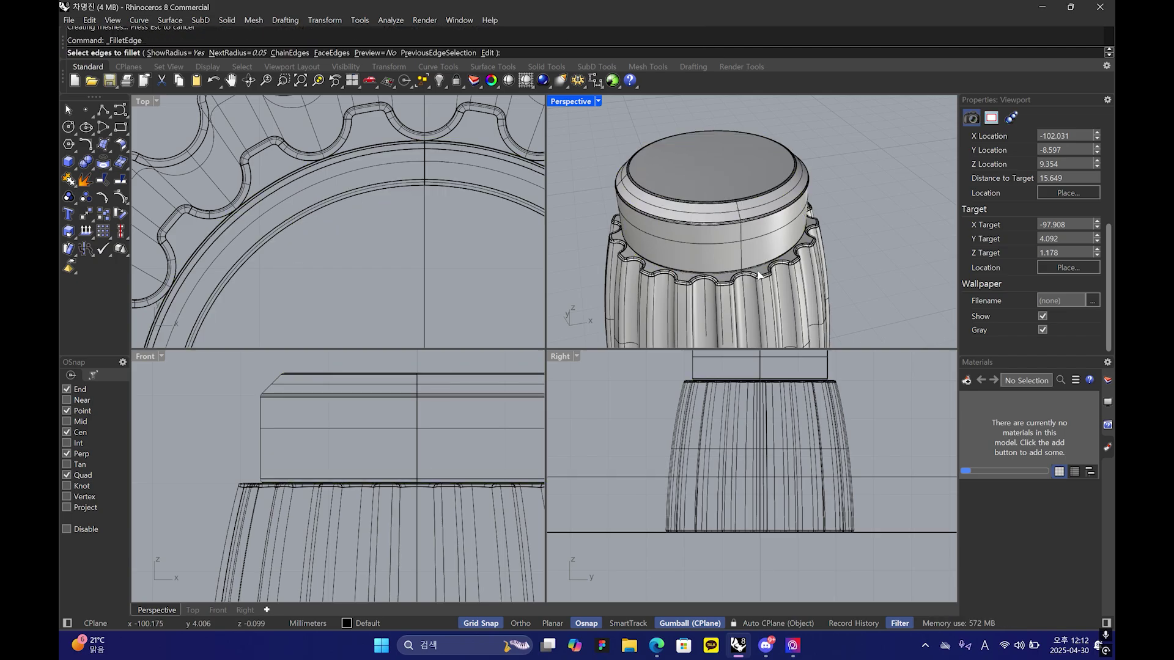
{"action": "scroll", "coordinate": [768, 158], "scroll_direction": "up", "scroll_amount": 6}
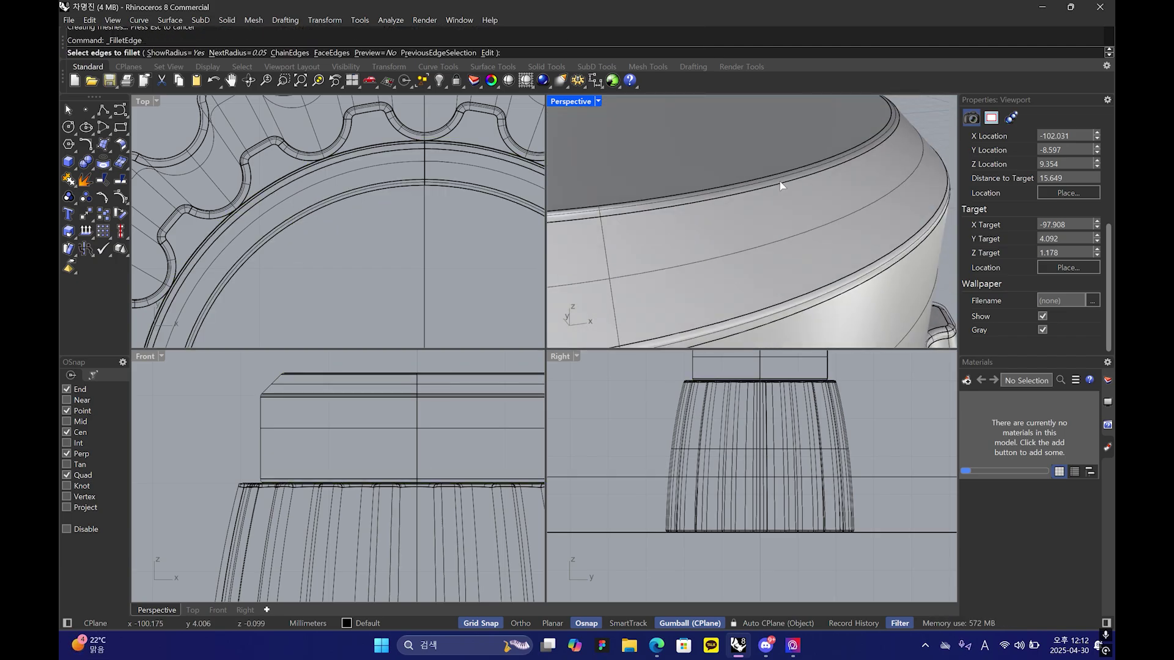
{"action": "scroll", "coordinate": [781, 185], "scroll_direction": "down", "scroll_amount": 5}
- Extract the cap's flat top face and cylindrical side wall, and move both 20 mm away from the knob along negative X
{"action": "left_click", "coordinate": [85, 163]}
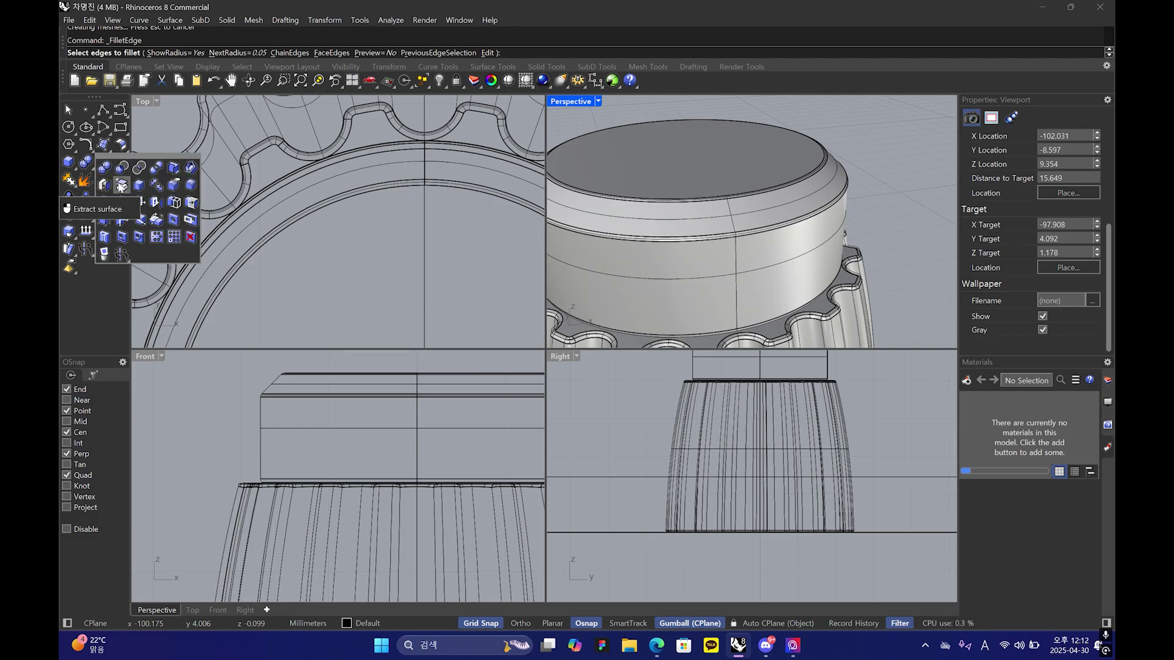
{"action": "left_click", "coordinate": [121, 186]}
{"action": "left_click", "coordinate": [644, 162]}
{"action": "left_click", "coordinate": [733, 275]}
{"action": "key", "text": "Return"}
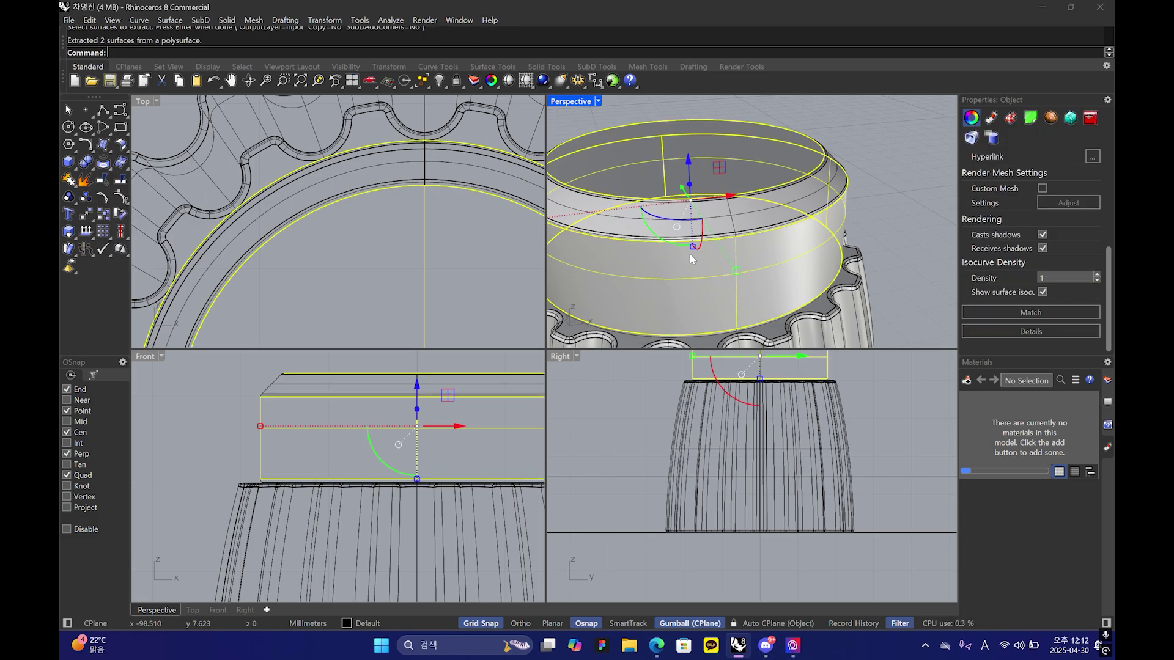
{"action": "scroll", "coordinate": [689, 254], "scroll_direction": "down", "scroll_amount": 5}
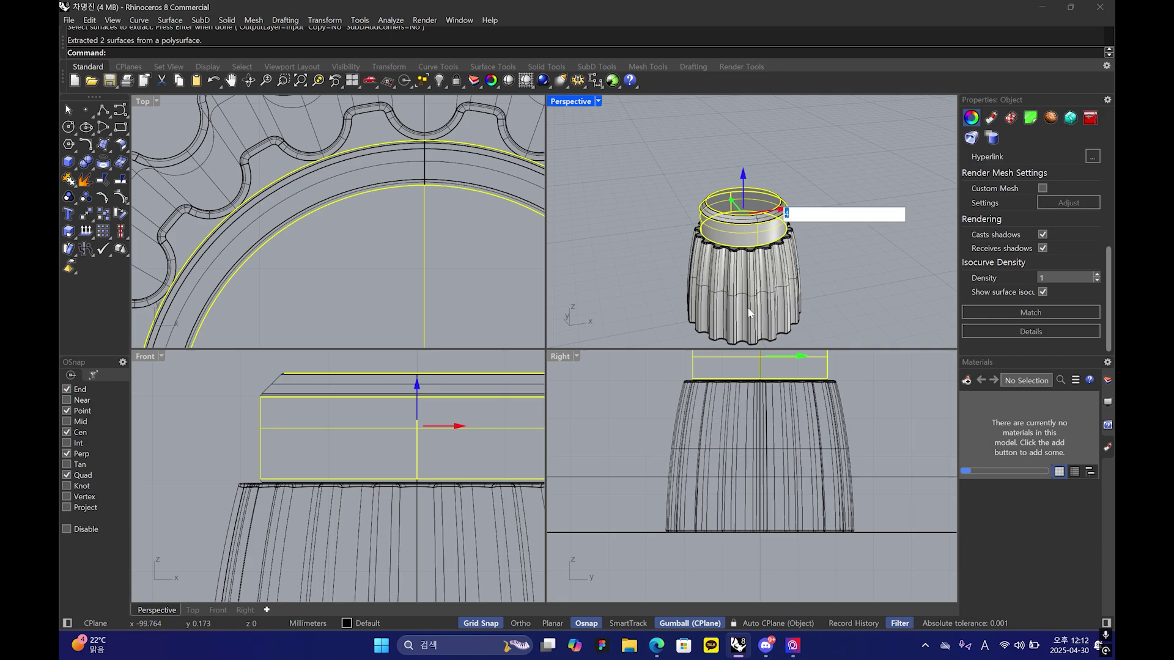
{"action": "key", "text": "Return"}
{"action": "scroll", "coordinate": [815, 211], "scroll_direction": "down", "scroll_amount": 10}
{"action": "right_click_drag", "start_coordinate": [814, 211], "coordinate": [761, 215]}
{"action": "left_click", "coordinate": [680, 237]}
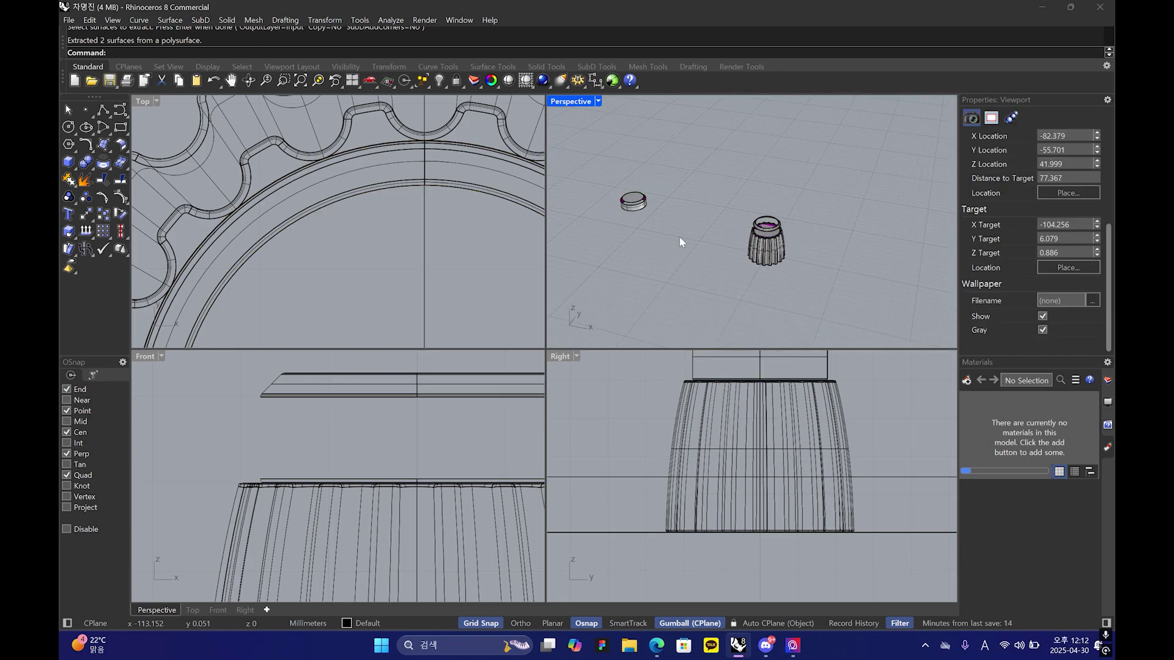
- Move the extracted flat top disc farther along negative X, away from the extracted side wall
{"action": "right_click_drag", "start_coordinate": [636, 211], "coordinate": [728, 226], "text": "shift"}
{"action": "right_click_drag", "start_coordinate": [727, 226], "coordinate": [747, 226]}
{"action": "left_click", "coordinate": [725, 214]}
{"action": "left_click_drag", "start_coordinate": [762, 216], "coordinate": [621, 210]}
{"action": "left_click", "coordinate": [718, 257]}
- Place point objects at the centre of the extracted ring's upper edge and at quadrants on its upper and lower edges
{"action": "right_click_drag", "start_coordinate": [703, 255], "coordinate": [746, 245]}
{"action": "right_click_drag", "start_coordinate": [619, 247], "coordinate": [569, 260], "text": "shift"}
{"action": "scroll", "coordinate": [772, 240], "scroll_direction": "up", "scroll_amount": 8}
{"action": "left_click", "coordinate": [774, 243]}
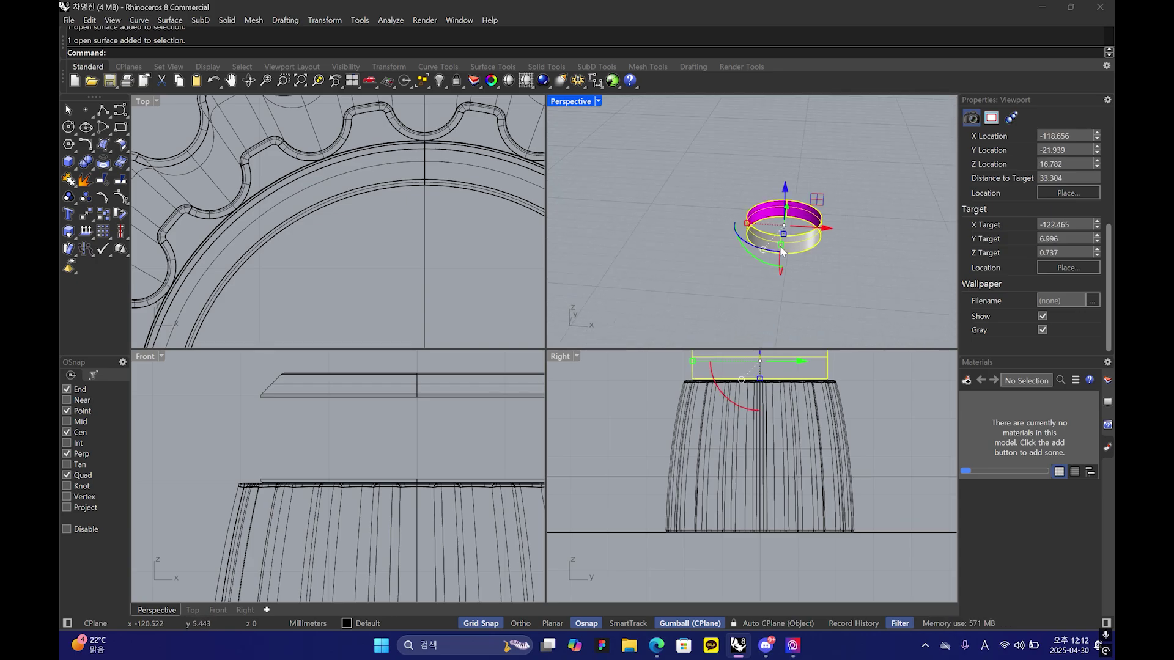
{"action": "left_click", "coordinate": [703, 241]}
{"action": "left_click", "coordinate": [80, 112]}
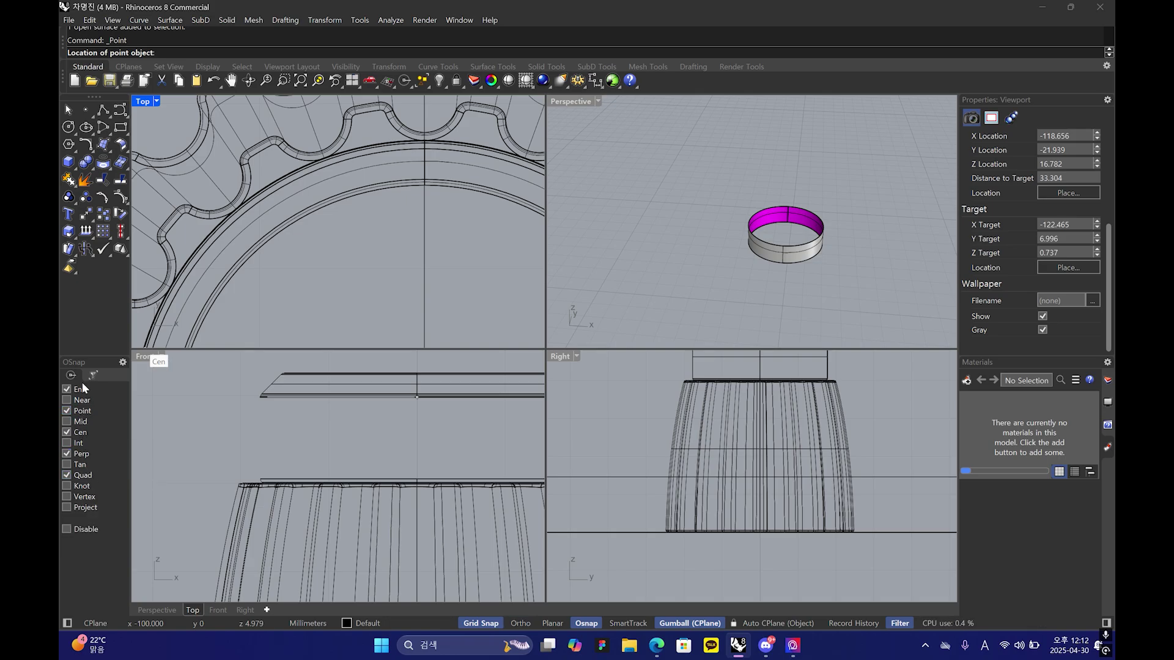
{"action": "scroll", "coordinate": [843, 238], "scroll_direction": "up", "scroll_amount": 5}
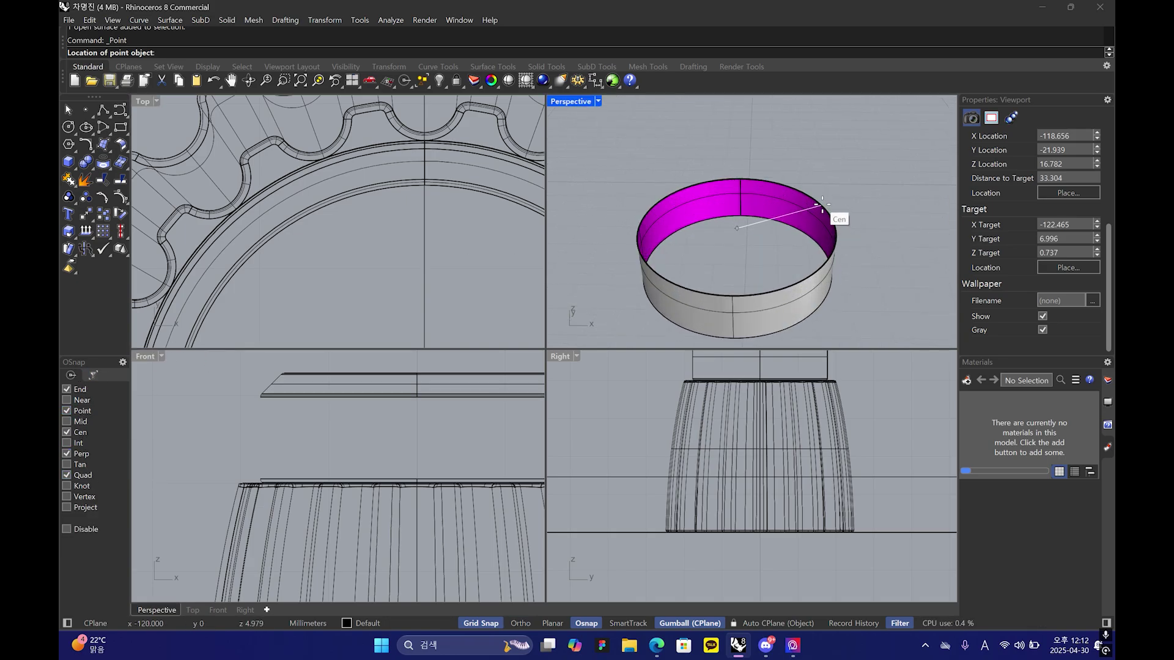
{"action": "left_click", "coordinate": [822, 205]}
{"action": "right_click_drag", "start_coordinate": [833, 237], "coordinate": [794, 215]}
{"action": "right_click_drag", "start_coordinate": [690, 165], "coordinate": [742, 193], "text": "shift"}
{"action": "right_click", "coordinate": [742, 192]}
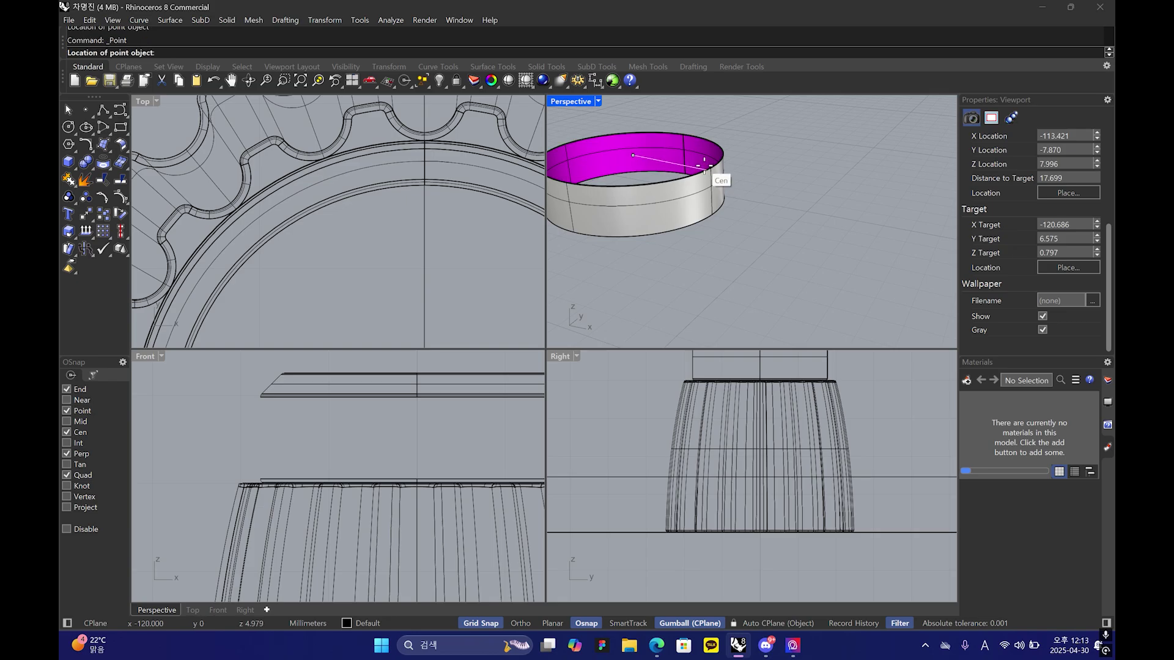
{"action": "left_click", "coordinate": [706, 172]}
{"action": "right_click", "coordinate": [718, 215]}
{"action": "left_click", "coordinate": [713, 214]}
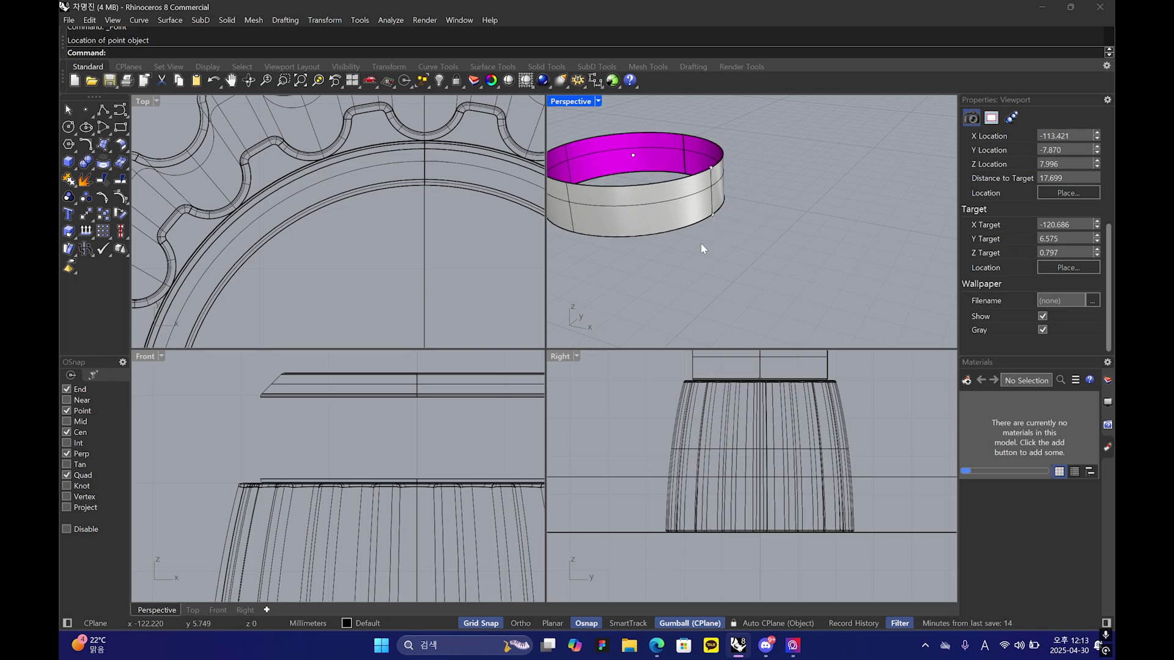
- Place point objects at the centre of the extracted top disc and at a quadrant on its rim
{"action": "mouse_move", "coordinate": [728, 174]}
{"action": "right_mouse_down"}
{"action": "mouse_move", "coordinate": [756, 177]}
{"action": "mouse_move", "coordinate": [735, 172]}
{"action": "right_mouse_up"}
{"action": "scroll", "coordinate": [735, 172], "scroll_direction": "down", "scroll_amount": 3}
{"action": "scroll", "coordinate": [735, 172], "scroll_direction": "down", "scroll_amount": 6}
{"action": "right_click_drag", "start_coordinate": [660, 184], "coordinate": [926, 272], "text": "shift"}
{"action": "right_click_drag", "start_coordinate": [700, 215], "coordinate": [761, 224]}
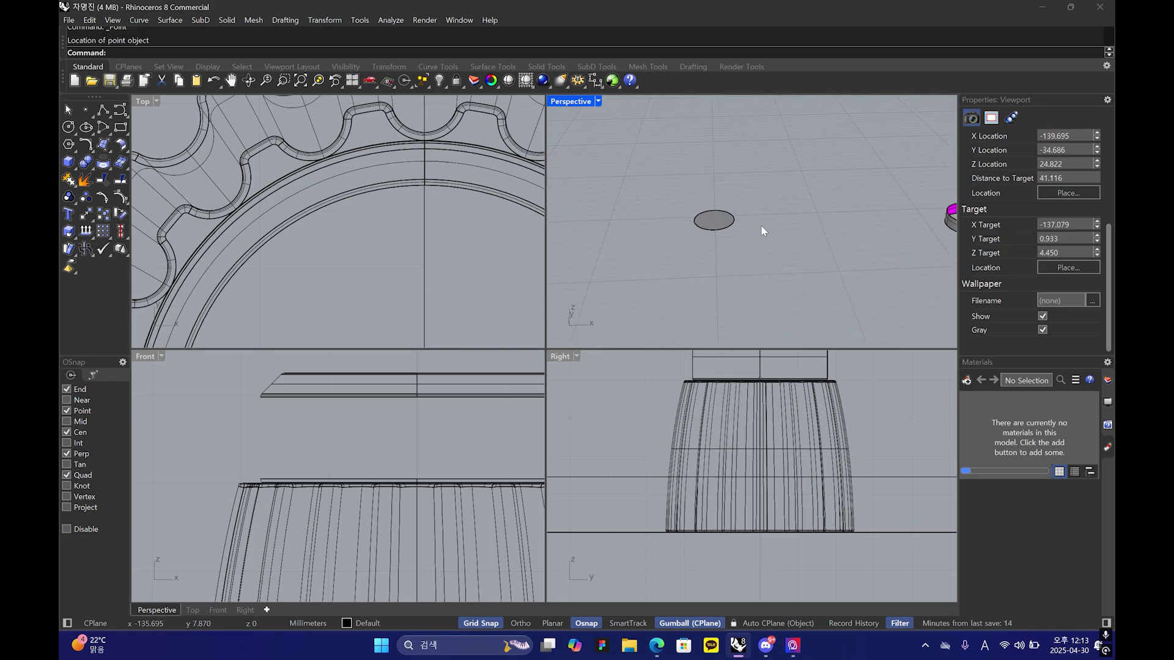
{"action": "scroll", "coordinate": [715, 224], "scroll_direction": "up", "scroll_amount": 6}
{"action": "right_click", "coordinate": [718, 218]}
{"action": "left_click", "coordinate": [719, 214]}
{"action": "right_click", "coordinate": [735, 191]}
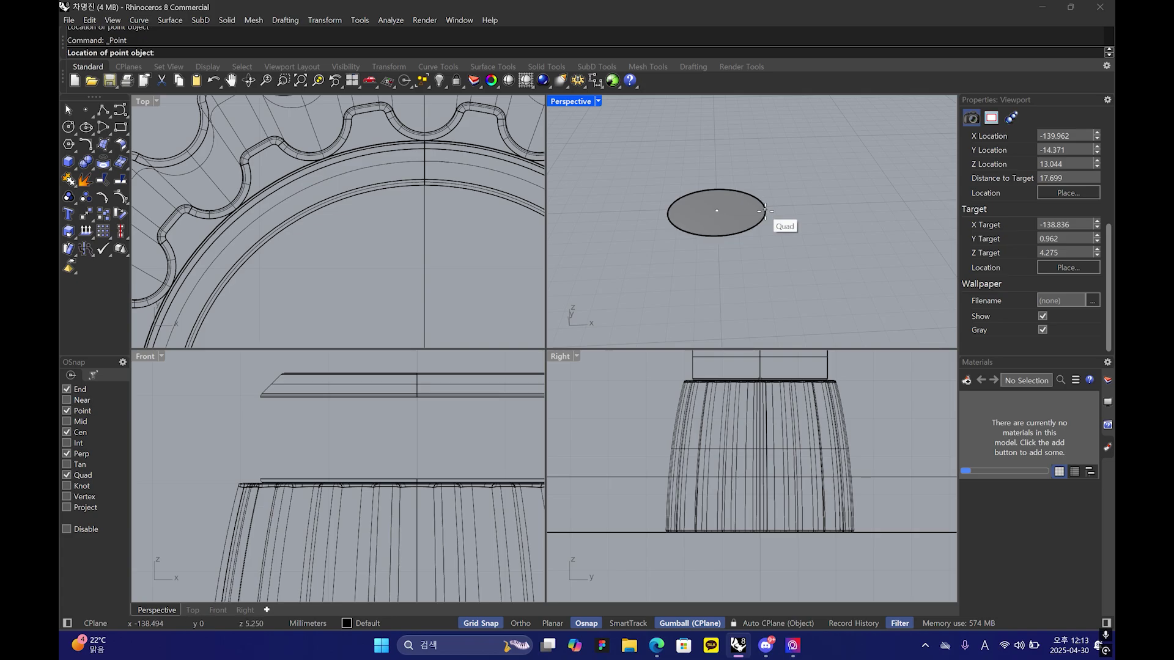
{"action": "left_click", "coordinate": [765, 211]}
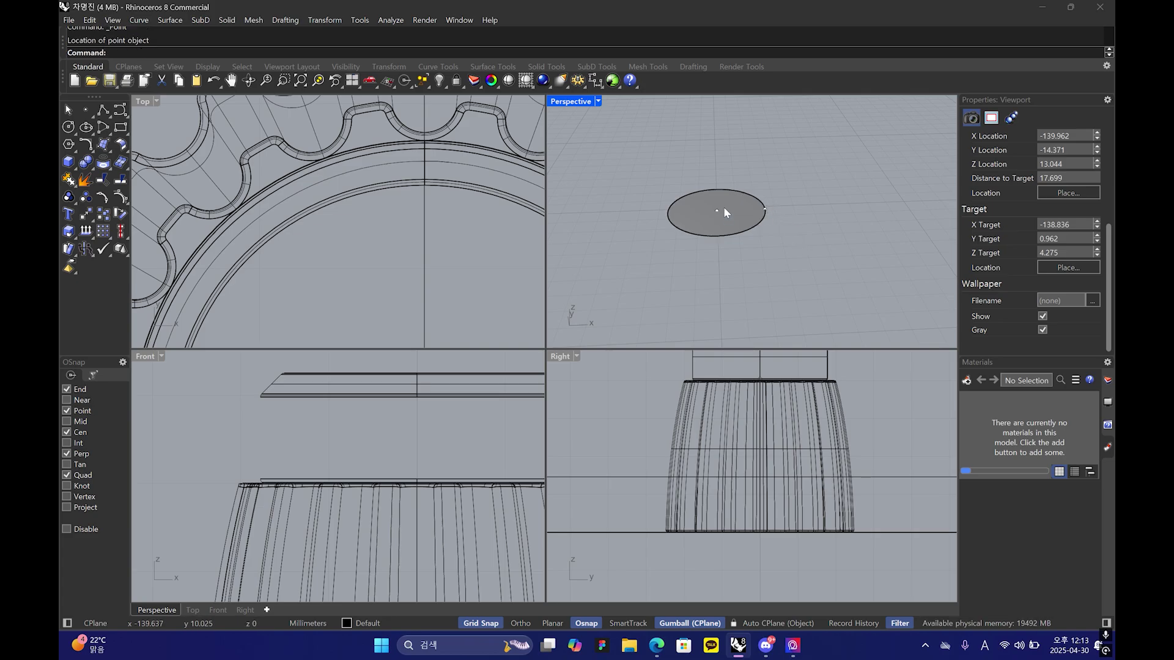
- Cut the extracted ring and top disc out of the scene, keeping only the reference points
{"action": "scroll", "coordinate": [724, 211], "scroll_direction": "down", "scroll_amount": 6}
{"action": "left_click", "coordinate": [795, 199]}
{"action": "right_click_drag", "start_coordinate": [673, 189], "coordinate": [725, 191], "text": "shift"}
{"action": "scroll", "coordinate": [725, 191], "scroll_direction": "down", "scroll_amount": 3}
{"action": "right_click_drag", "start_coordinate": [614, 188], "coordinate": [732, 190], "text": "shift"}
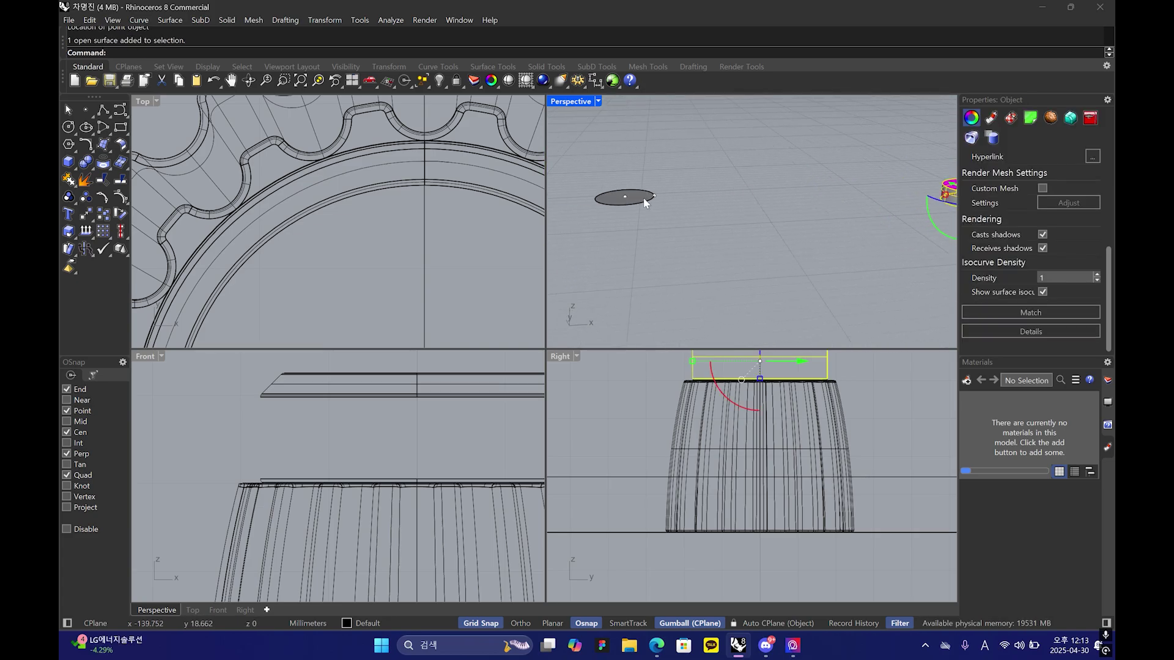
{"action": "left_click", "coordinate": [643, 196], "text": "shift"}
{"action": "key", "text": "ctrl+x"}
{"action": "scroll", "coordinate": [685, 208], "scroll_direction": "up", "scroll_amount": 3}
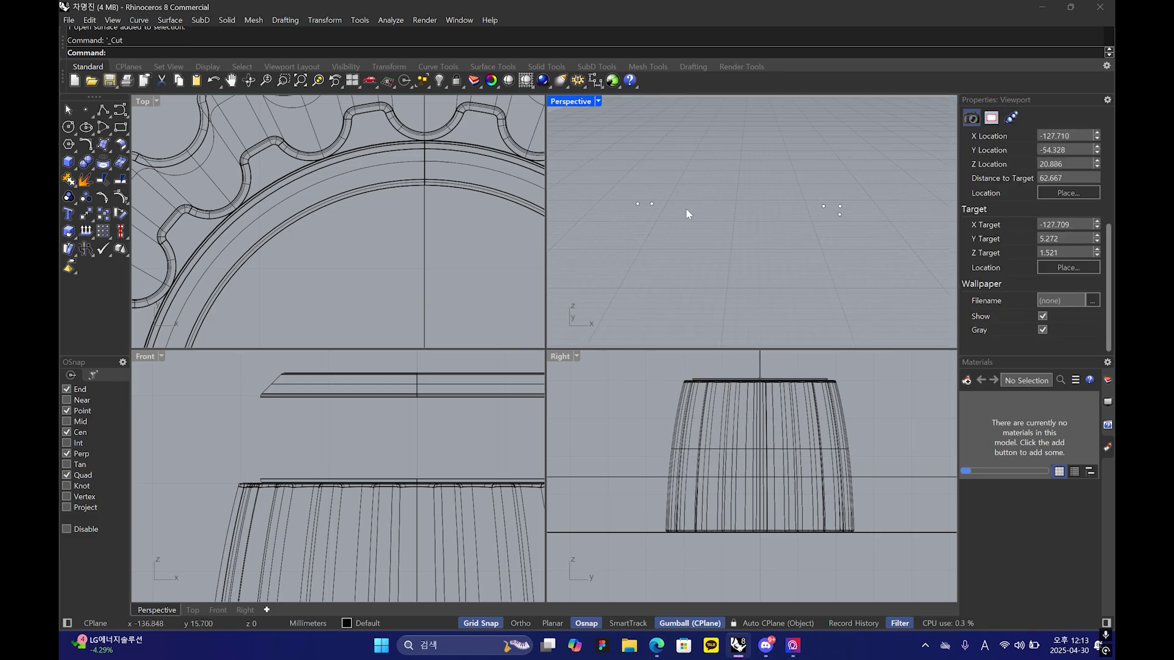
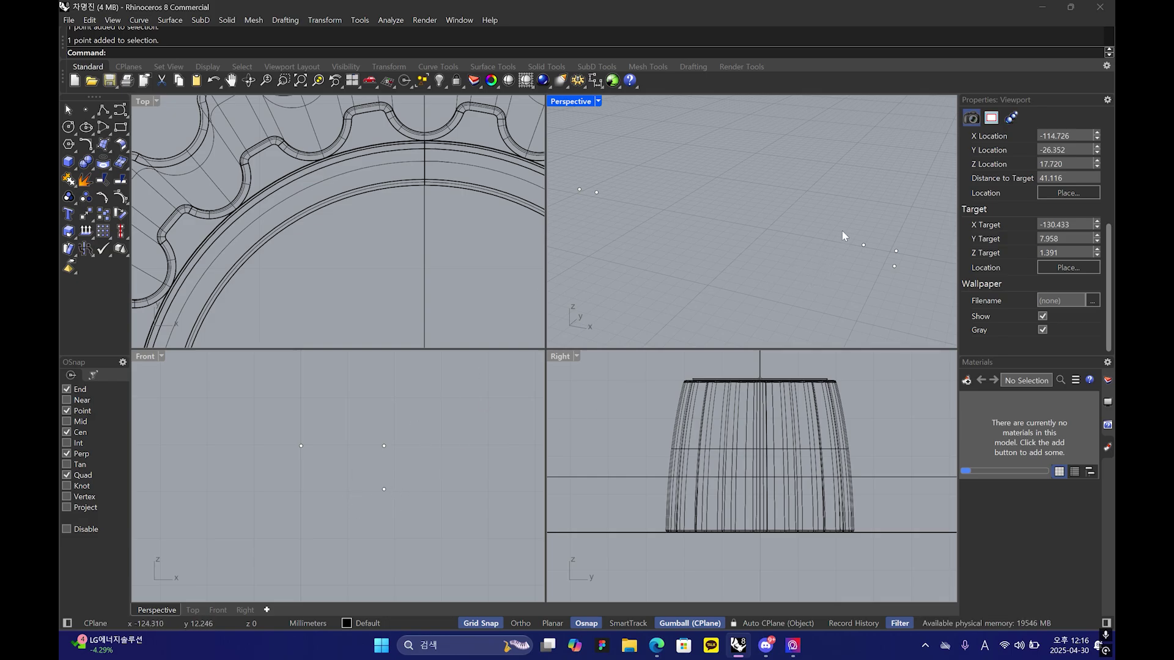
- Duplicate the ring's lower edge point in place and move the copy straight up by 0.08 mm
{"action": "mouse_move", "coordinate": [842, 233]}
{"action": "right_mouse_down"}
{"action": "mouse_move", "coordinate": [831, 221]}
{"action": "mouse_move", "coordinate": [843, 231]}
{"action": "right_mouse_up"}
{"action": "scroll", "coordinate": [831, 220], "scroll_direction": "up", "scroll_amount": 4}
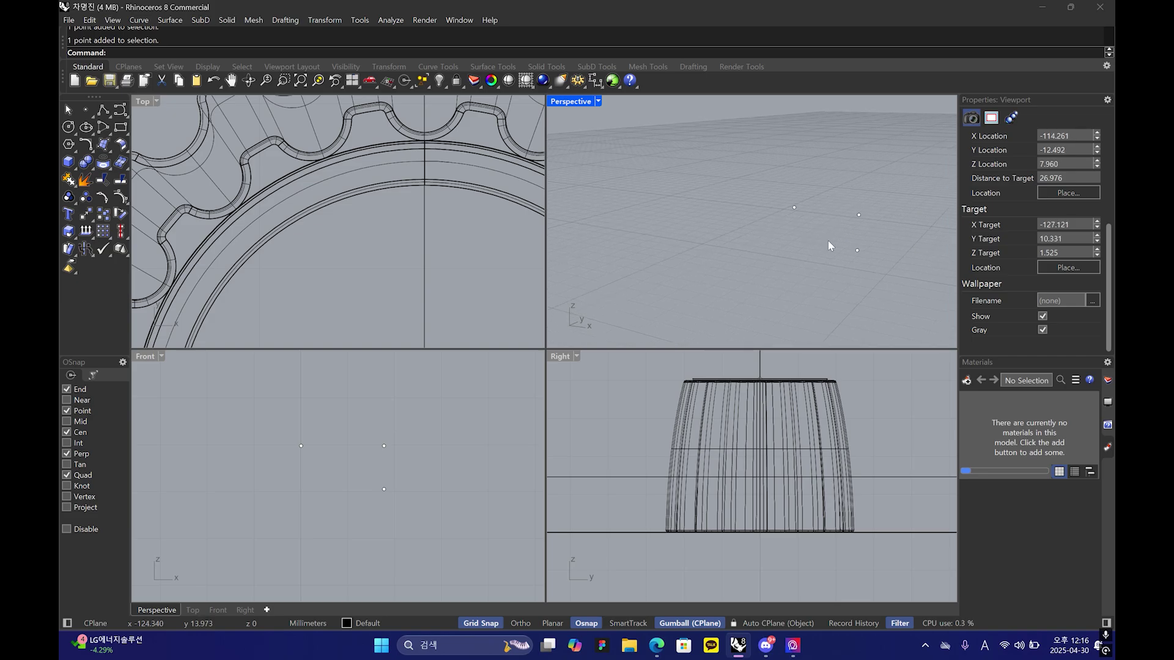
{"action": "left_click", "coordinate": [857, 250]}
{"action": "left_click", "coordinate": [441, 498]}
{"action": "left_click", "coordinate": [383, 490]}
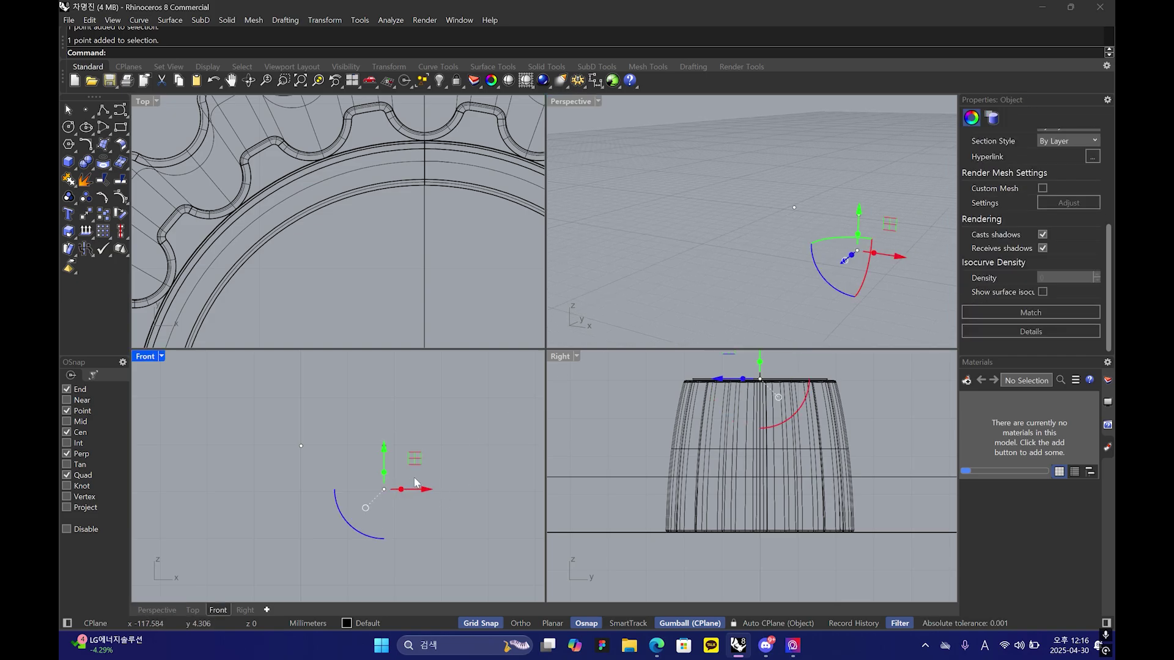
{"action": "scroll", "coordinate": [391, 489], "scroll_direction": "up", "scroll_amount": 3}
{"action": "key", "text": "ctrl+c"}
{"action": "key", "text": "ctrl+v"}
{"action": "left_click", "coordinate": [366, 468]}
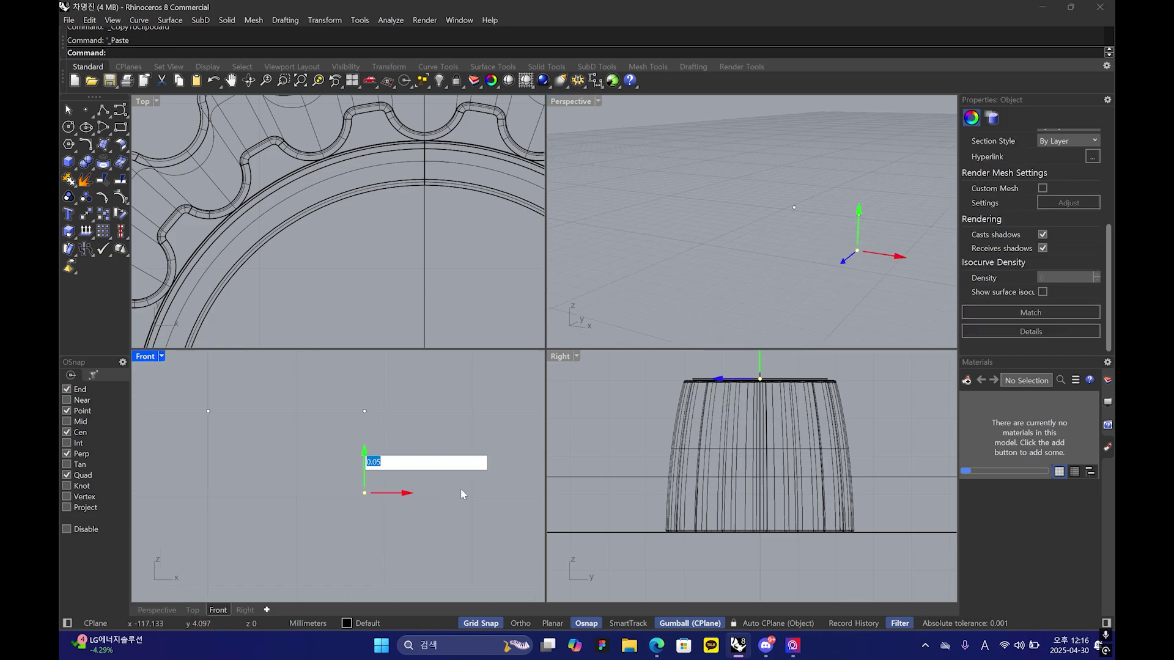
{"action": "type", "text": "0.08"}
{"action": "key", "text": "Return"}
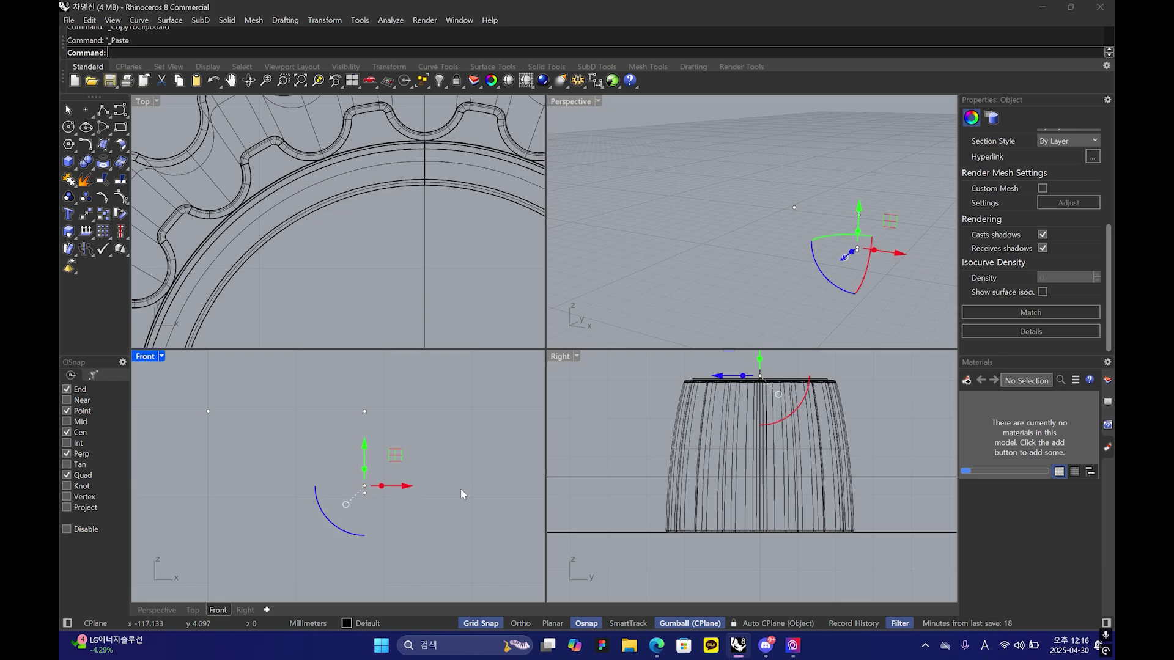
- Keep duplicating the ring's edge point upward in 0.08 mm increments, forming an evenly spaced vertical column towards the upper edge point
{"action": "left_click", "coordinate": [364, 453]}
{"action": "key", "text": "Return"}
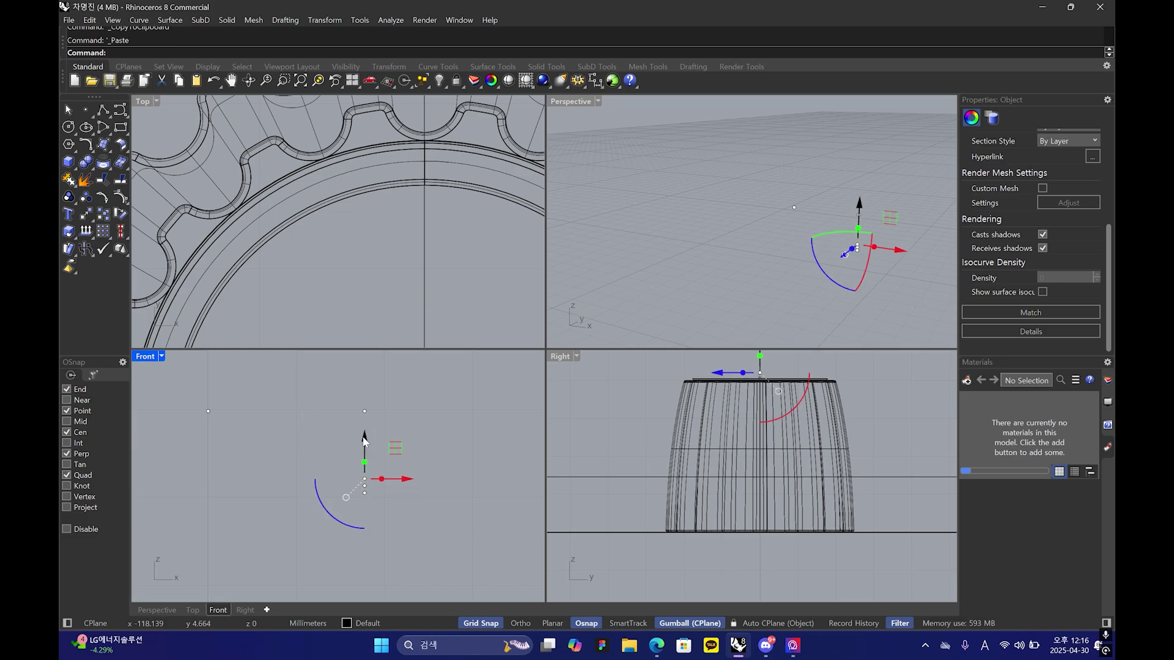
{"action": "left_click", "coordinate": [364, 452]}
{"action": "key", "text": "Return"}
{"action": "left_click", "coordinate": [364, 435]}
{"action": "key", "text": "Return"}
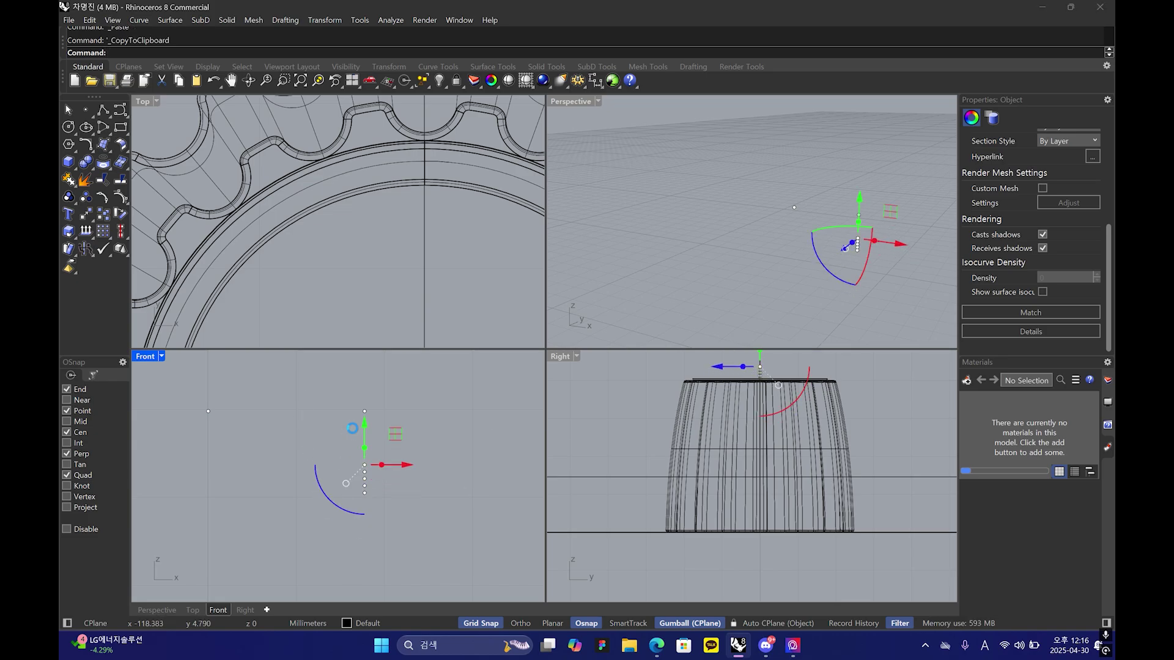
{"action": "left_click", "coordinate": [364, 421]}
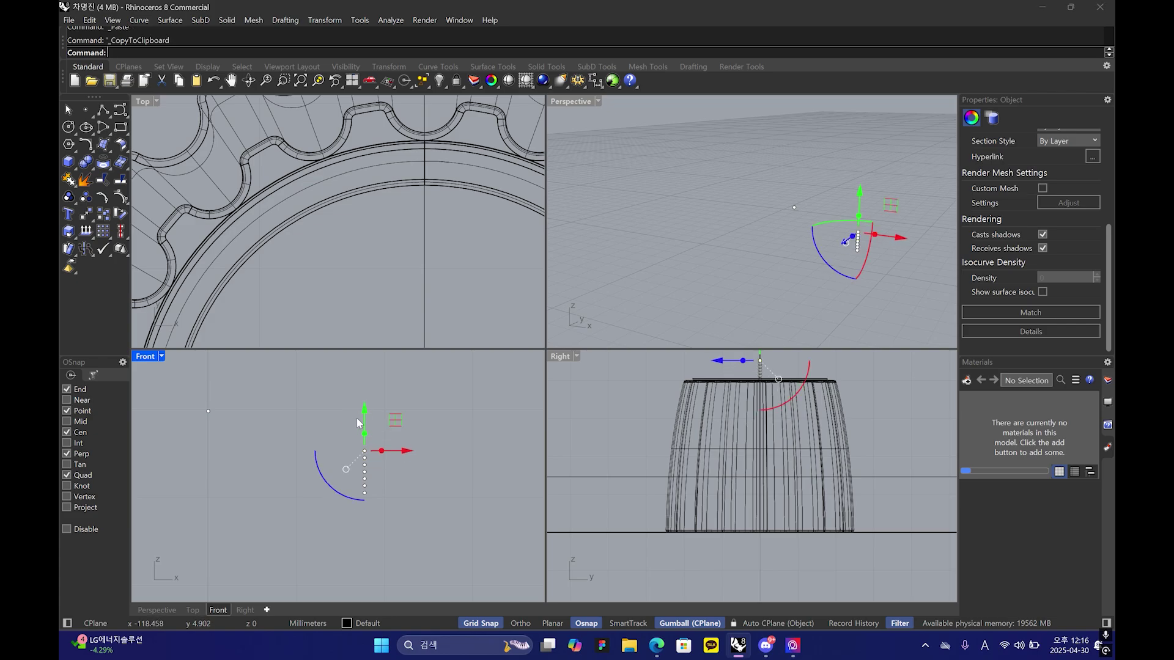
{"action": "key", "text": "Return"}
{"action": "left_click", "coordinate": [364, 415]}
{"action": "key", "text": "Return"}
{"action": "key", "text": "ctrl+c"}
{"action": "key", "text": "ctrl+v"}
{"action": "left_click", "coordinate": [364, 408]}
{"action": "key", "text": "Return"}
{"action": "key", "text": "ctrl+c"}
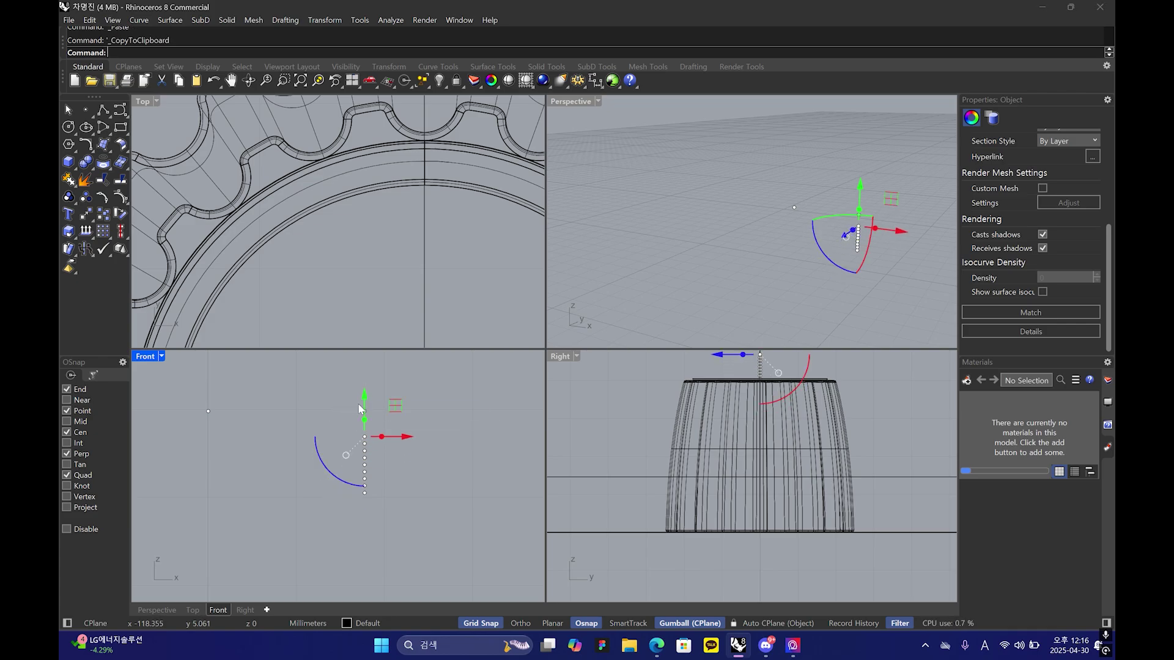
{"action": "key", "text": "ctrl+v"}
{"action": "key", "text": "Return"}
{"action": "key", "text": "ctrl+c"}
{"action": "key", "text": "ctrl+v"}
{"action": "left_click", "coordinate": [363, 400]}
{"action": "key", "text": "Return"}
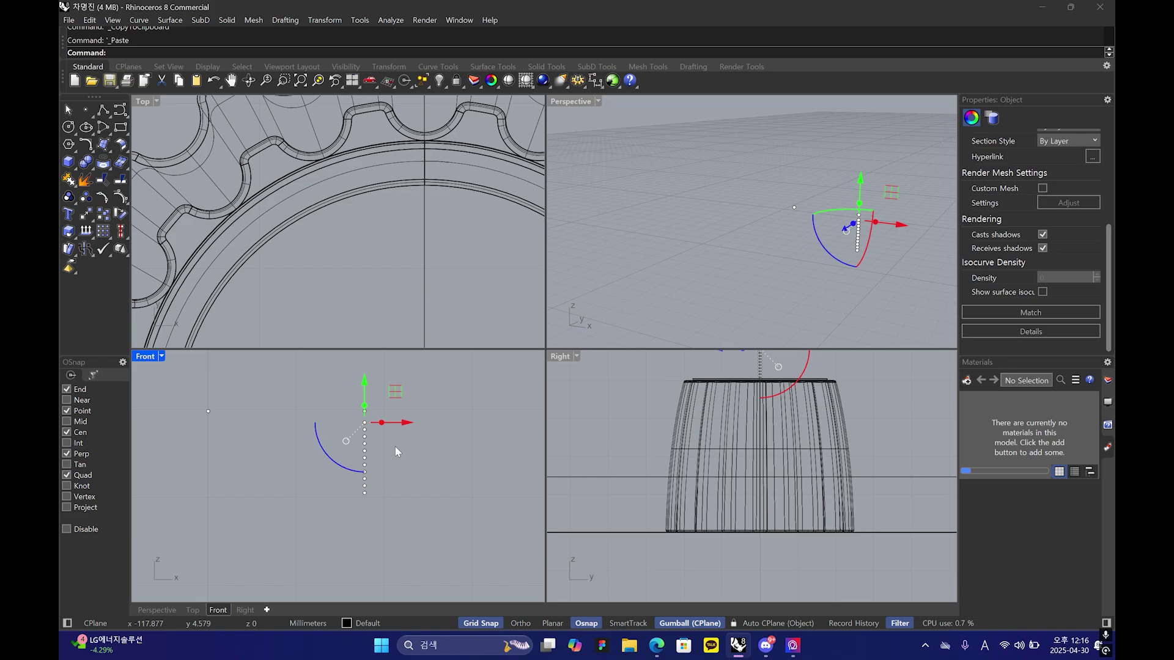
- Select every other point in the column and shift them by -0.08 mm in X to form a zigzag
{"action": "left_click", "coordinate": [394, 450]}
{"action": "left_click", "coordinate": [366, 485]}
{"action": "scroll", "coordinate": [372, 476], "scroll_direction": "up", "scroll_amount": 8}
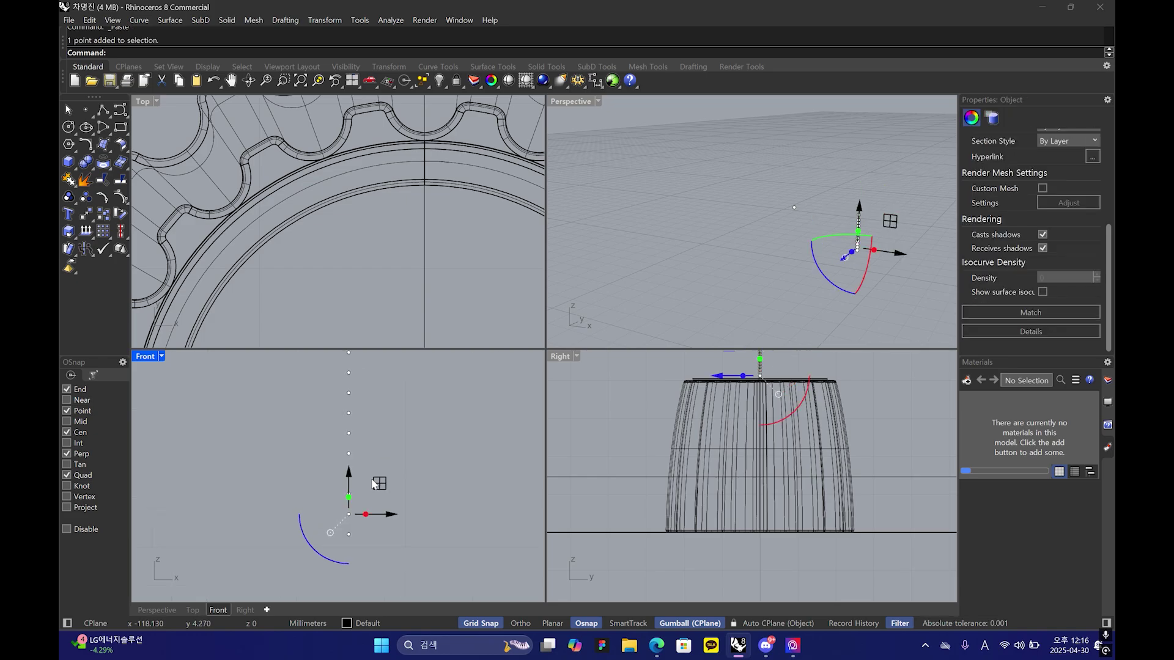
{"action": "left_click_drag", "start_coordinate": [347, 478], "coordinate": [350, 471]}
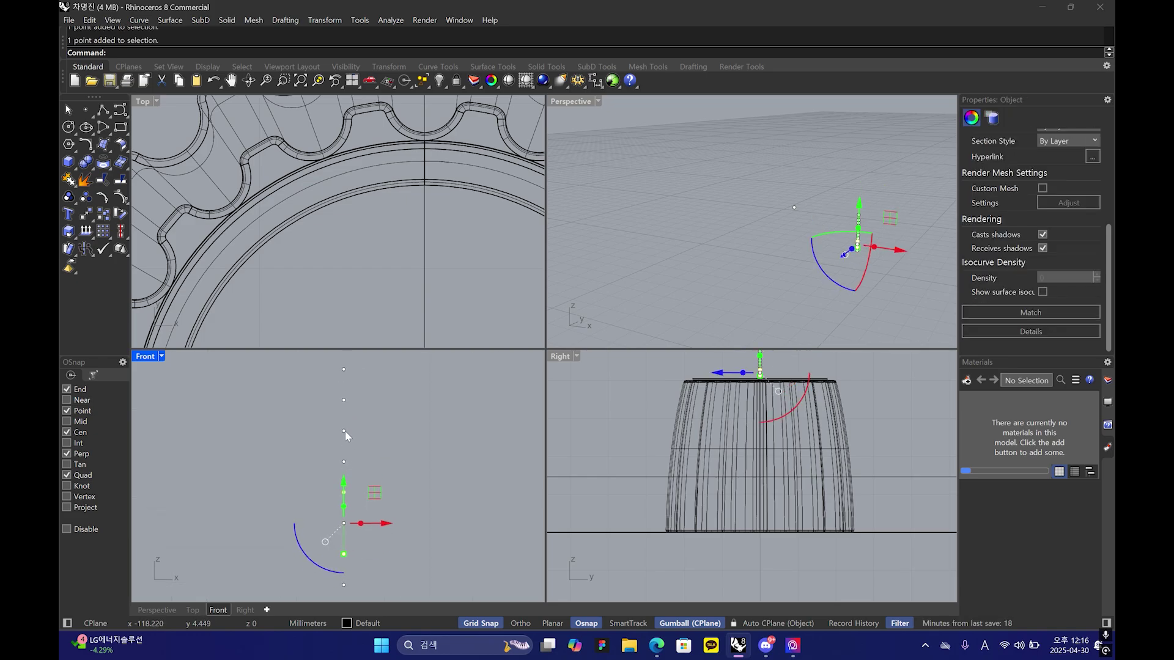
{"action": "mouse_move", "coordinate": [345, 430]}
{"action": "right_mouse_down"}
{"action": "mouse_move", "coordinate": [354, 445]}
{"action": "mouse_move", "coordinate": [349, 416]}
{"action": "mouse_move", "coordinate": [364, 427]}
{"action": "right_mouse_up"}
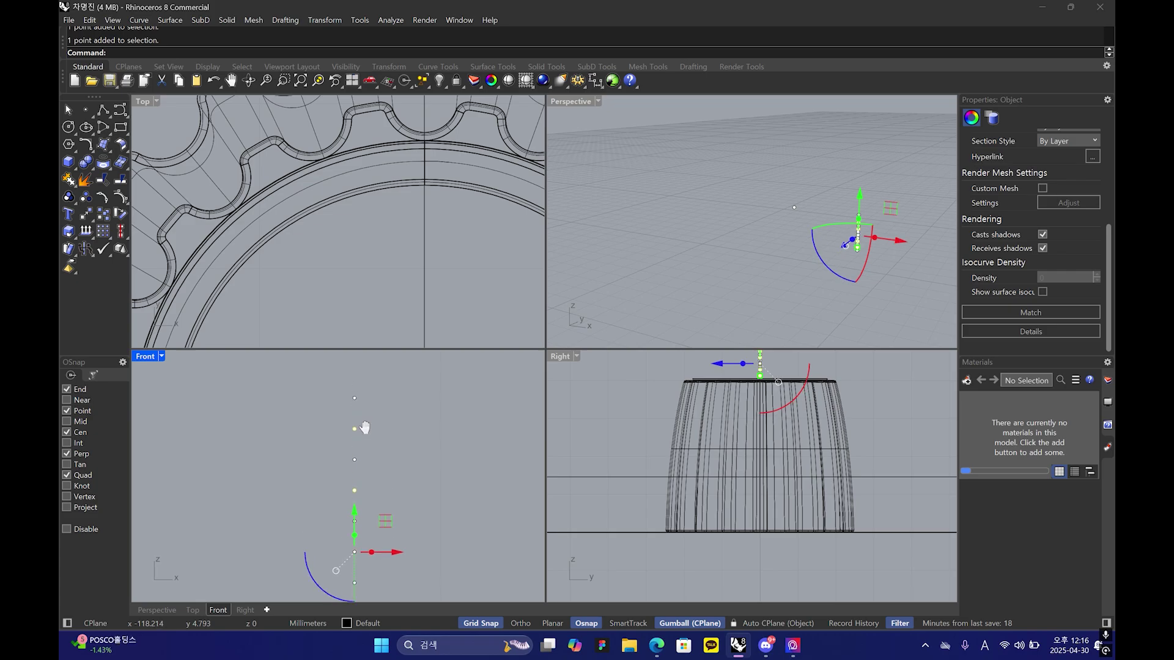
{"action": "scroll", "coordinate": [357, 423], "scroll_direction": "down", "scroll_amount": 3}
{"action": "left_click", "coordinate": [375, 462]}
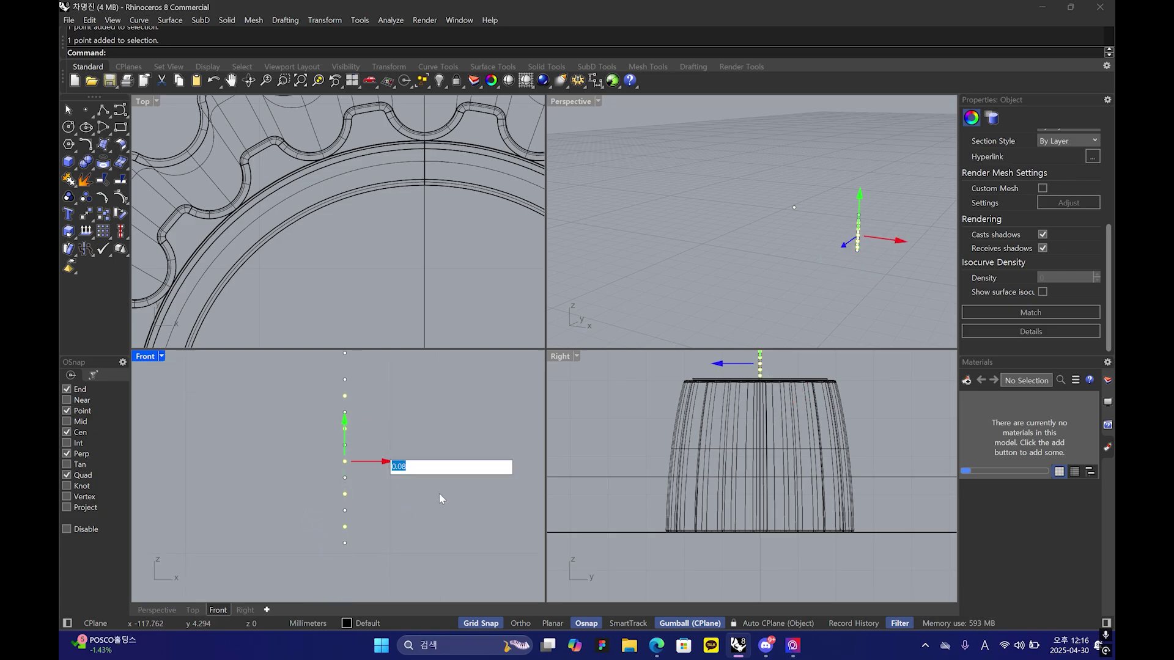
{"action": "type", "text": "-0.5"}
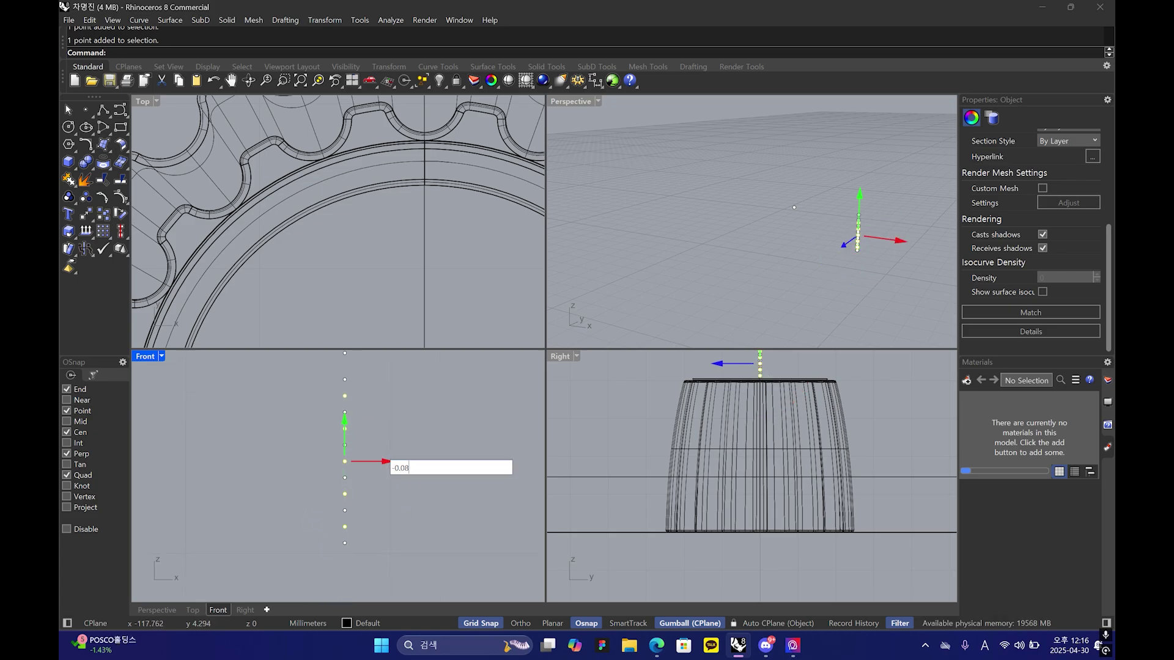
{"action": "key", "text": "Return"}
{"action": "key", "text": "Escape"}
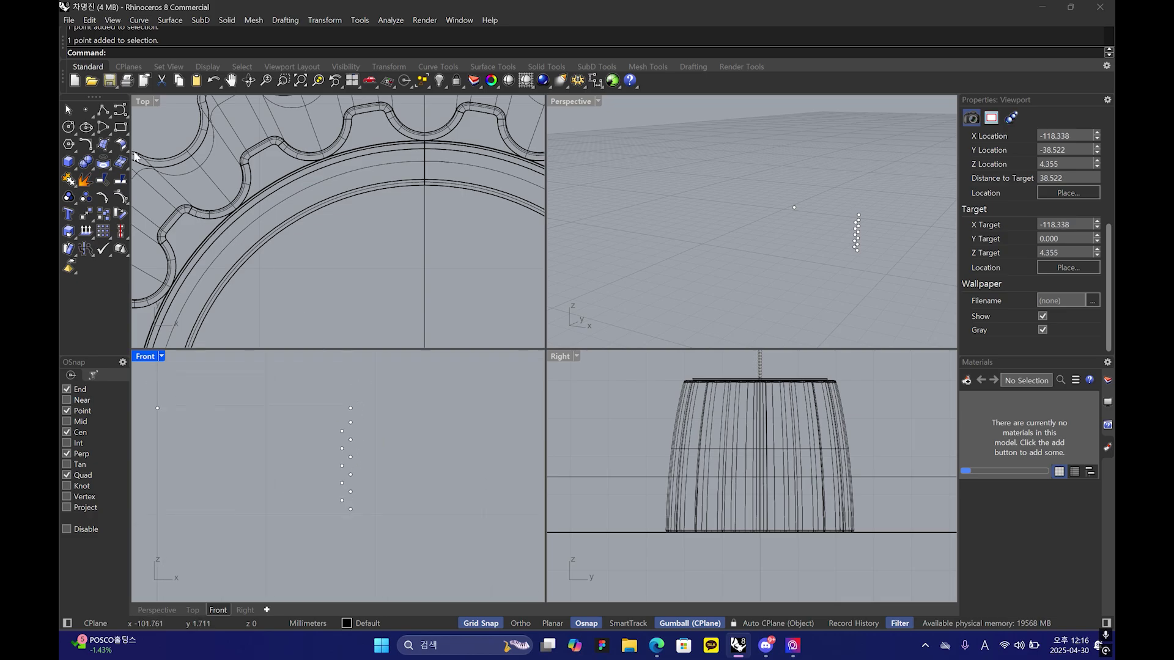
- Draw a straight polyline segment from the highest point down to the next point of the column
{"action": "left_click", "coordinate": [126, 113]}
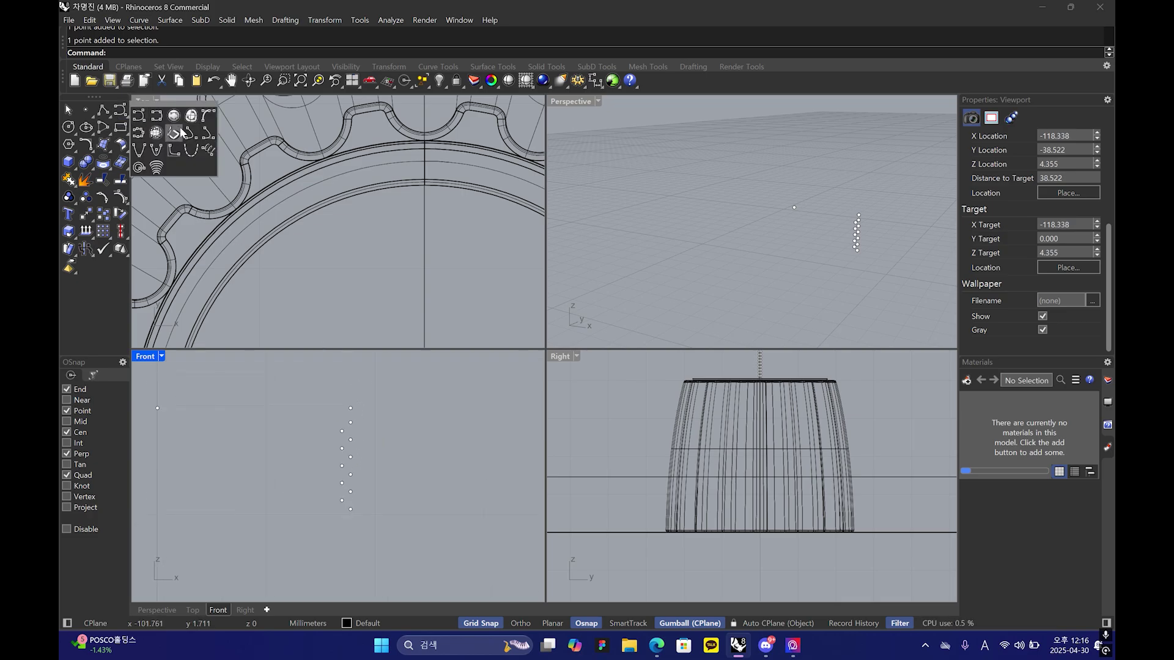
{"action": "left_click", "coordinate": [138, 115]}
{"action": "left_click", "coordinate": [350, 409]}
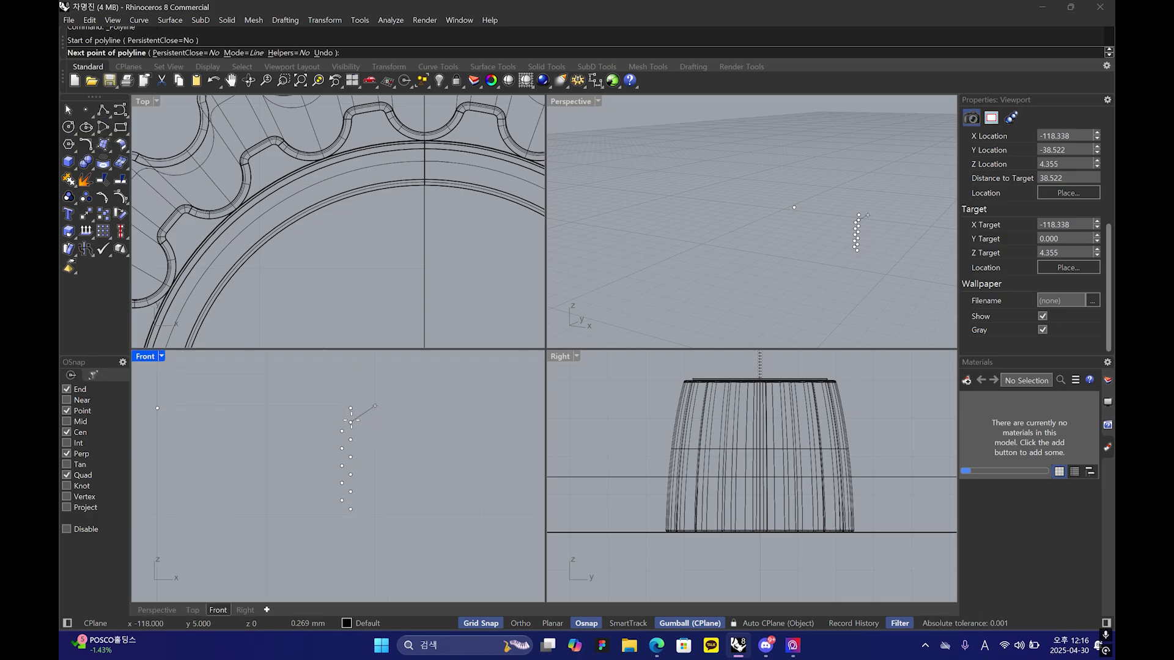
{"action": "left_click", "coordinate": [351, 421]}
{"action": "key", "text": "Return"}
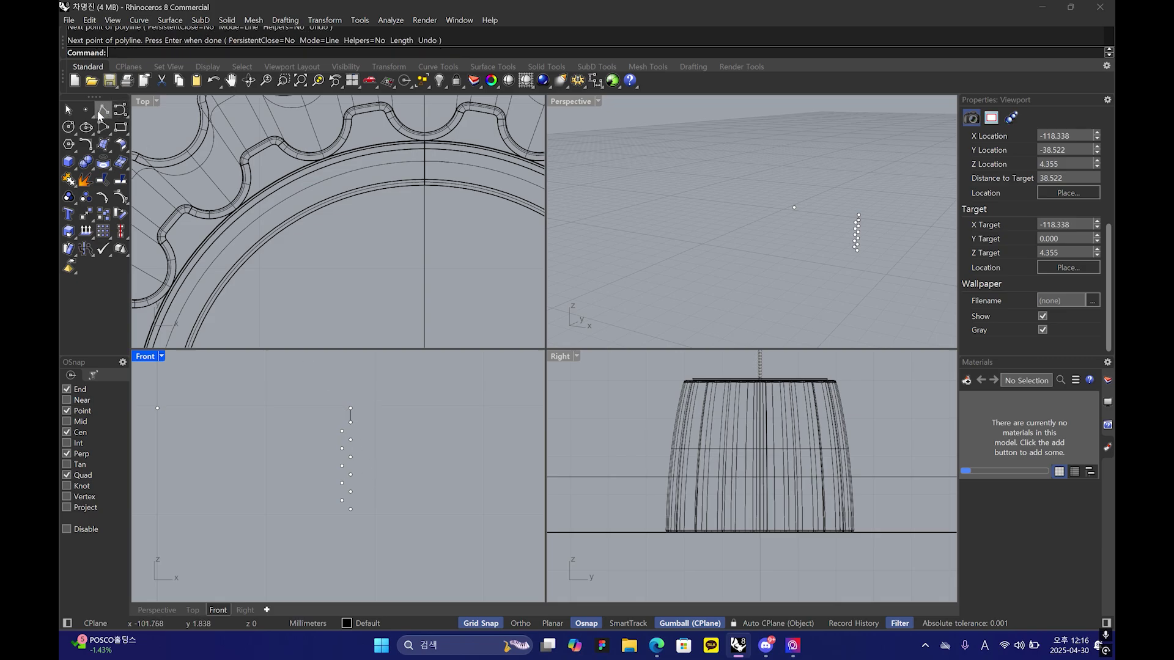
{"action": "right_click", "coordinate": [121, 113]}
{"action": "left_click", "coordinate": [128, 119]}
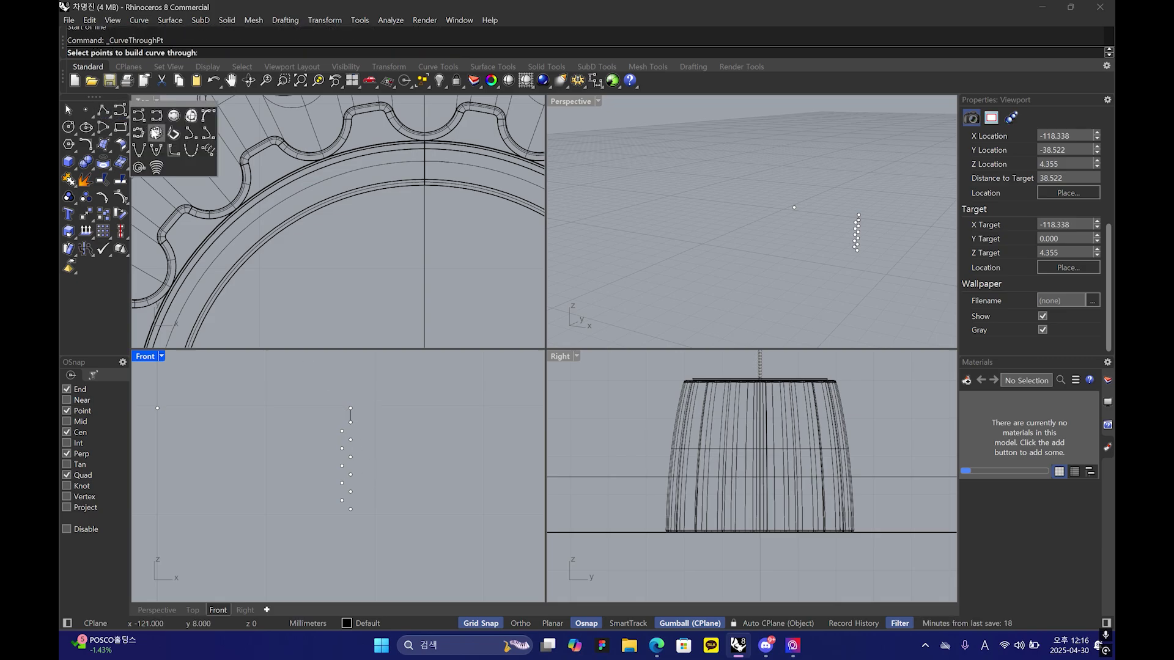
{"action": "left_click", "coordinate": [156, 118]}
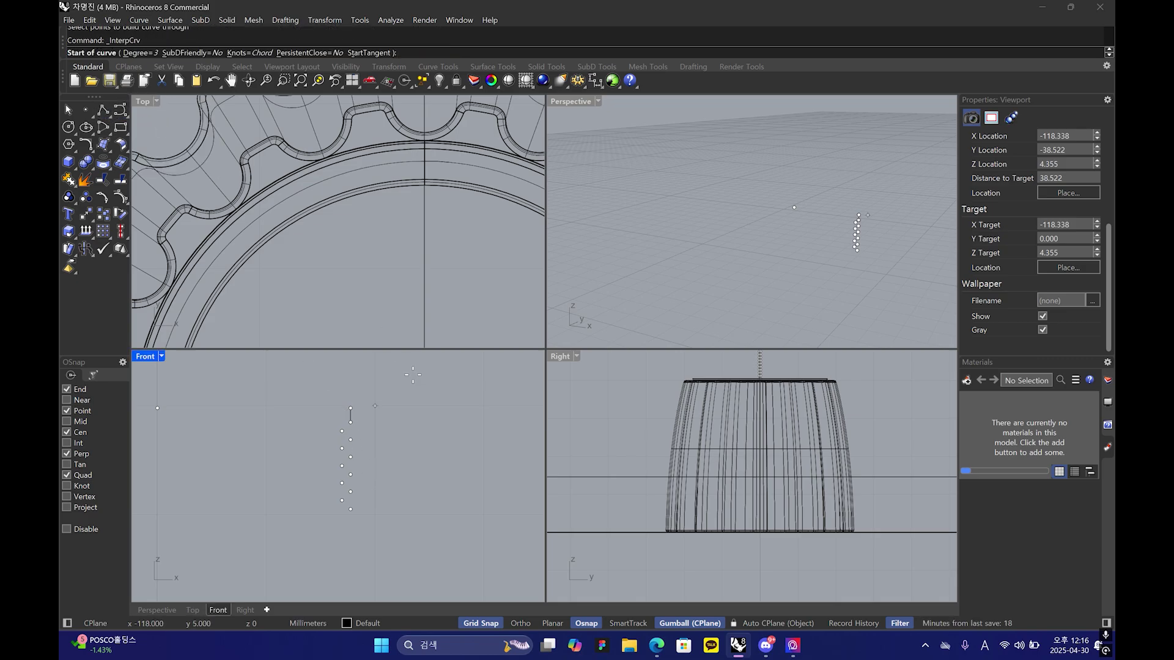
{"action": "left_click", "coordinate": [350, 421]}
{"action": "left_click", "coordinate": [342, 431]}
{"action": "key", "text": "Return"}
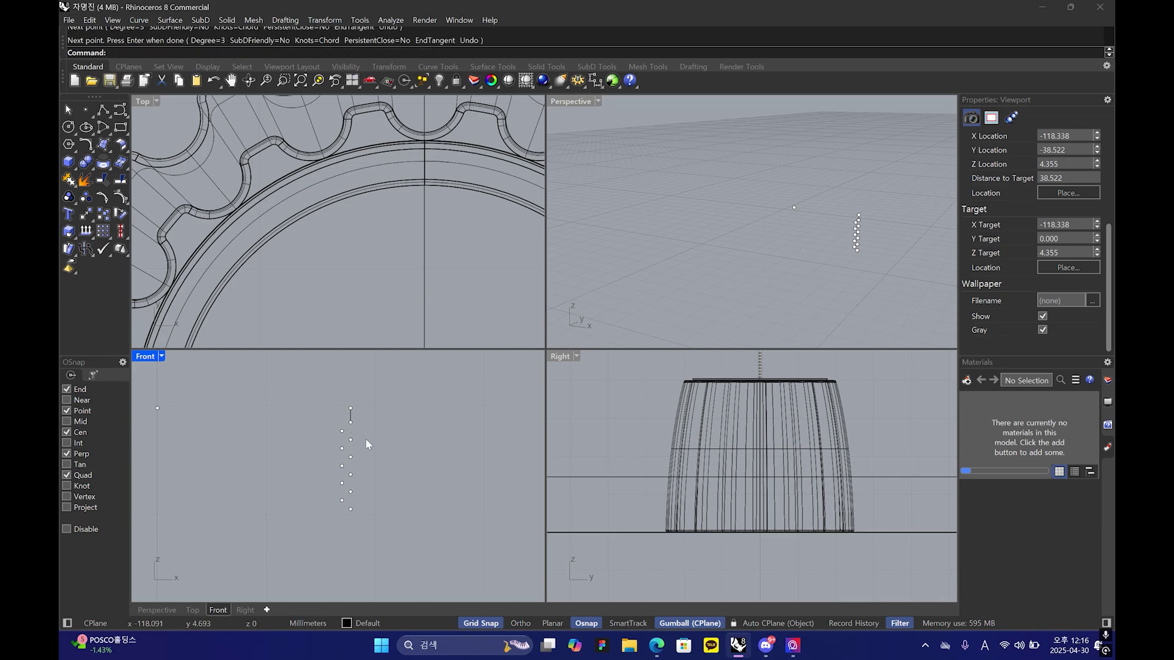
- Try a control-point curve through the zigzag points and cut the result out
{"action": "left_click", "coordinate": [113, 110]}
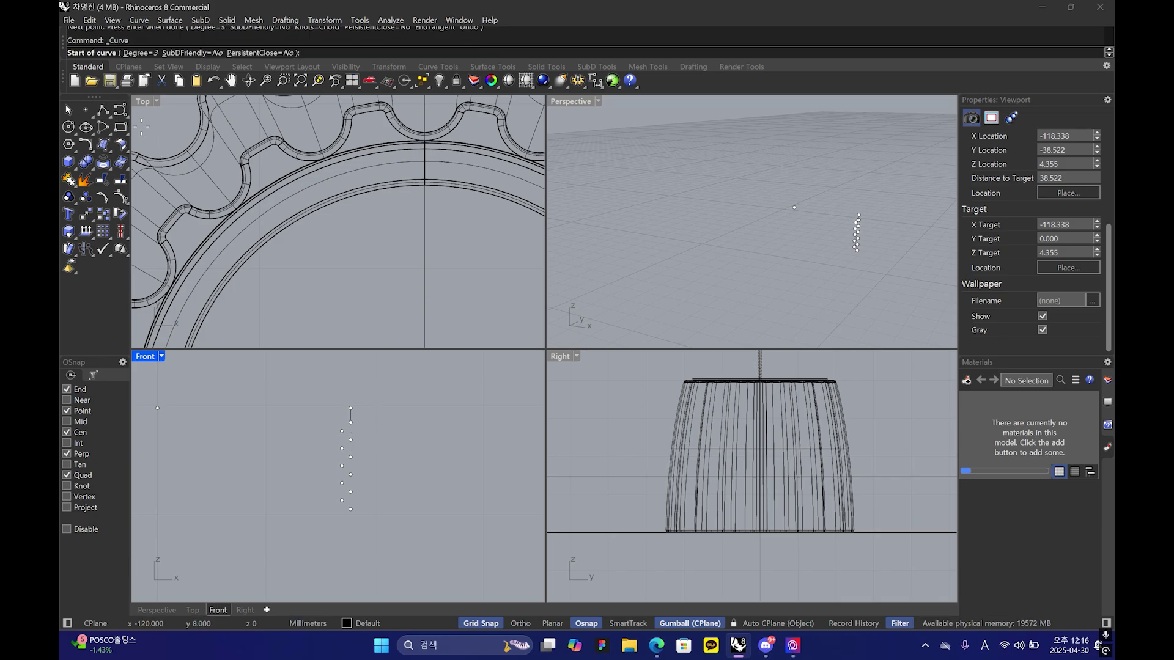
{"action": "left_click", "coordinate": [350, 422]}
{"action": "left_click", "coordinate": [341, 431]}
{"action": "left_click", "coordinate": [351, 439]}
{"action": "left_click", "coordinate": [341, 448]}
{"action": "left_click", "coordinate": [350, 457]}
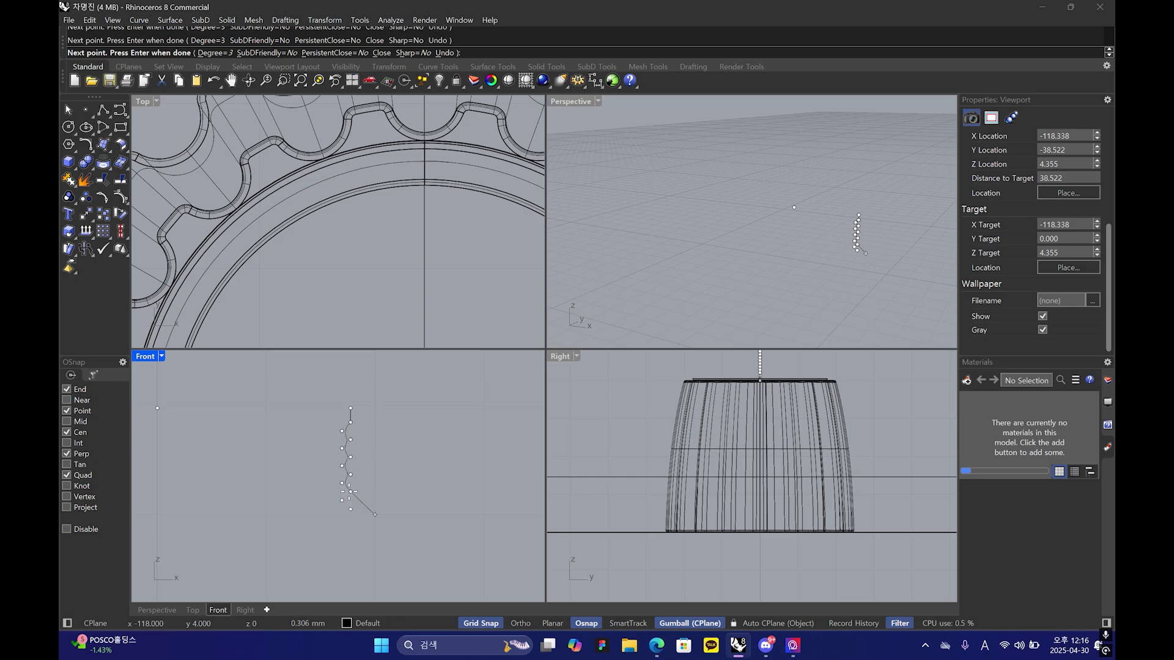
{"action": "scroll", "coordinate": [367, 475], "scroll_direction": "up", "scroll_amount": 3}
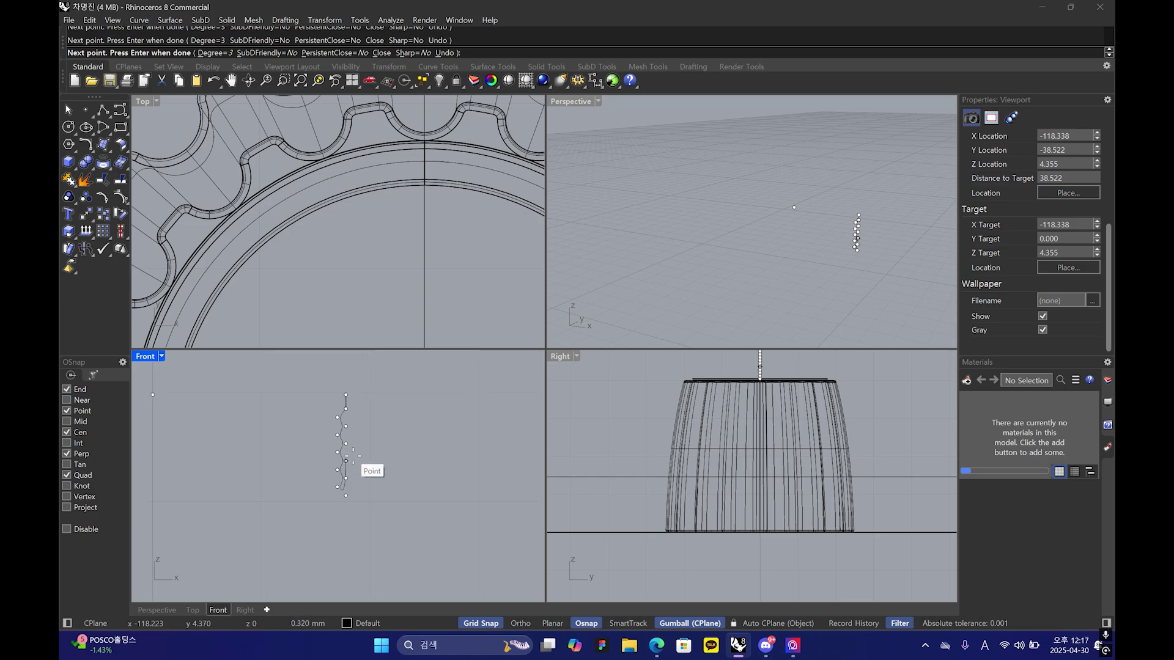
{"action": "key", "text": "Return"}
{"action": "scroll", "coordinate": [340, 478], "scroll_direction": "down", "scroll_amount": 2}
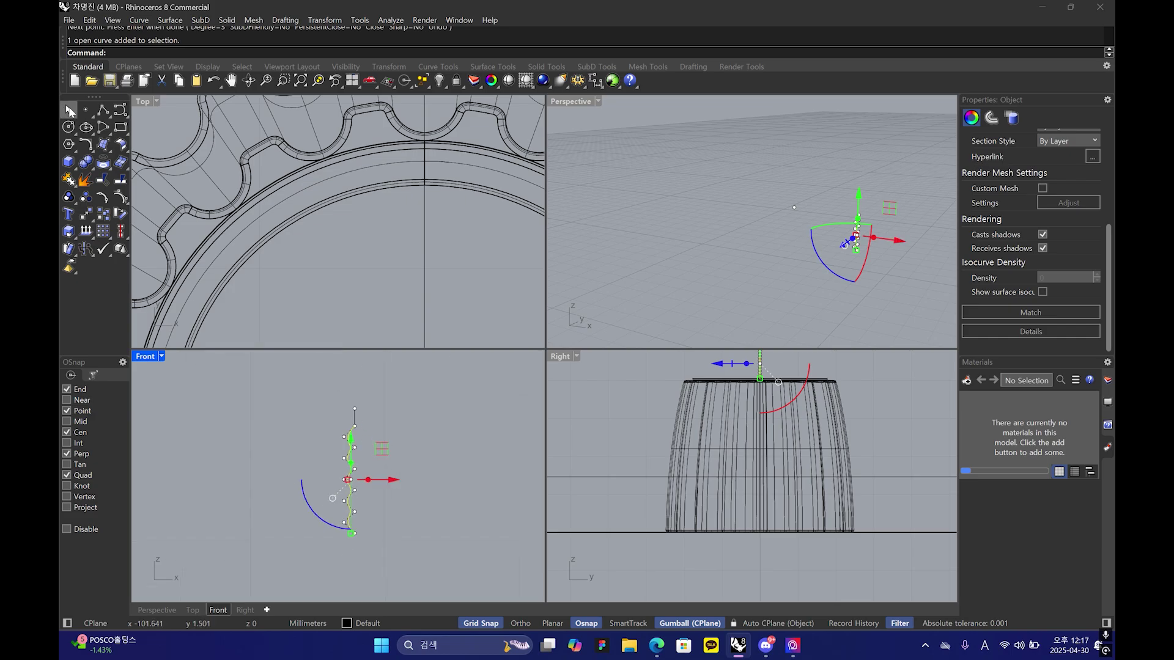
{"action": "key", "text": "ctrl+x"}
- Draw an interpolated curve from the straight segment's lower end through all the zigzag points down to the lowest one
{"action": "left_click", "coordinate": [121, 113]}
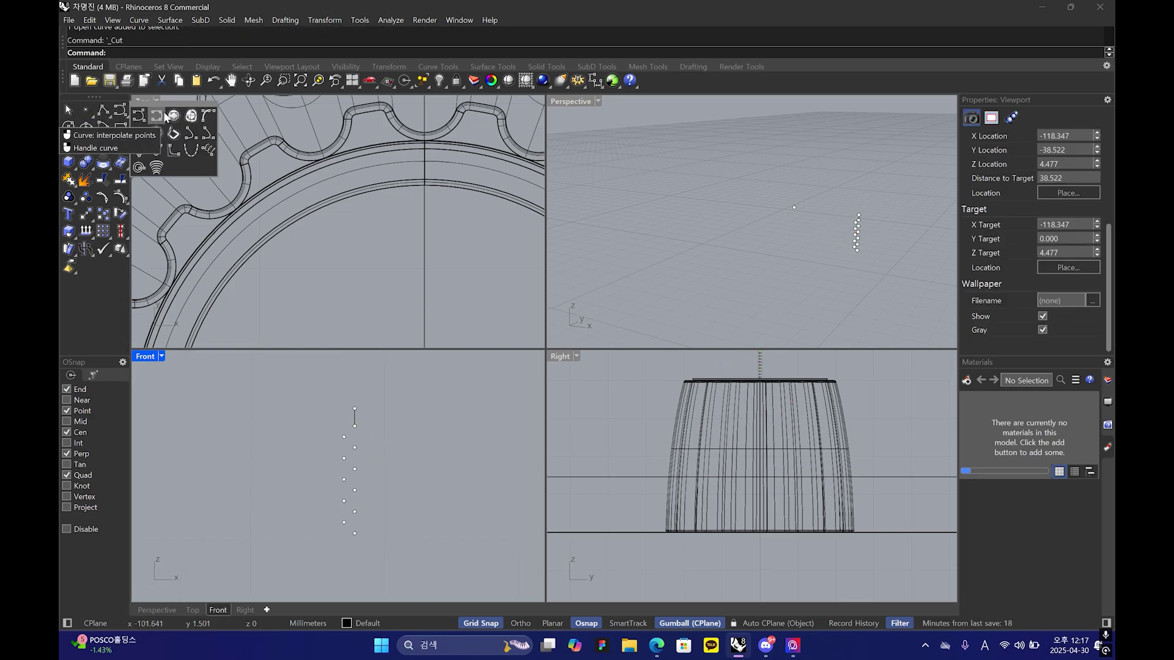
{"action": "left_click", "coordinate": [144, 129]}
{"action": "scroll", "coordinate": [313, 452], "scroll_direction": "up", "scroll_amount": 1}
{"action": "scroll", "coordinate": [313, 452], "scroll_direction": "up", "scroll_amount": 1}
{"action": "left_click", "coordinate": [390, 403]}
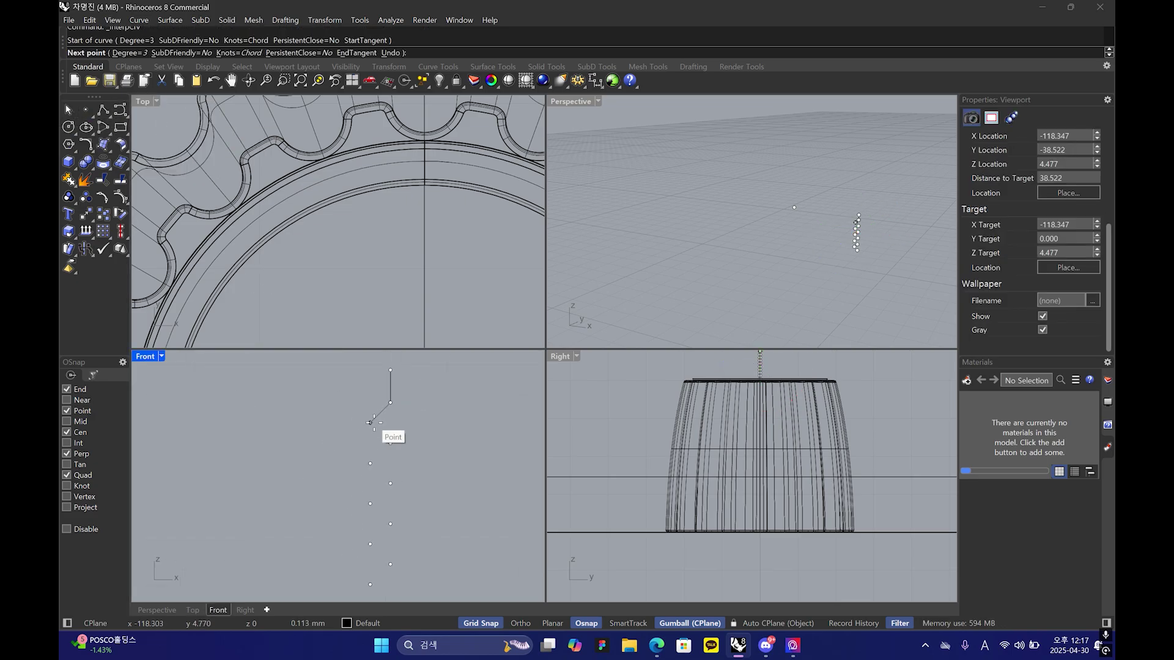
{"action": "left_click", "coordinate": [370, 422]}
{"action": "left_click", "coordinate": [390, 443]}
{"action": "left_click", "coordinate": [370, 462]}
{"action": "left_click", "coordinate": [390, 483]}
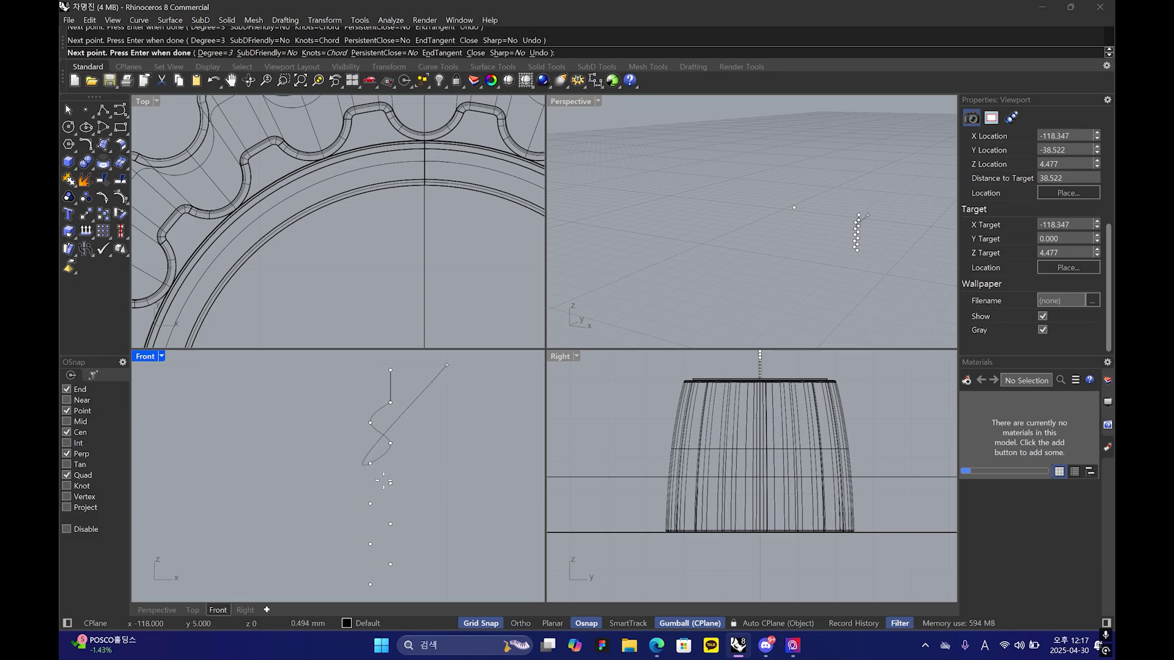
{"action": "left_click", "coordinate": [369, 503]}
{"action": "left_click", "coordinate": [389, 523]}
{"action": "left_click", "coordinate": [370, 543]}
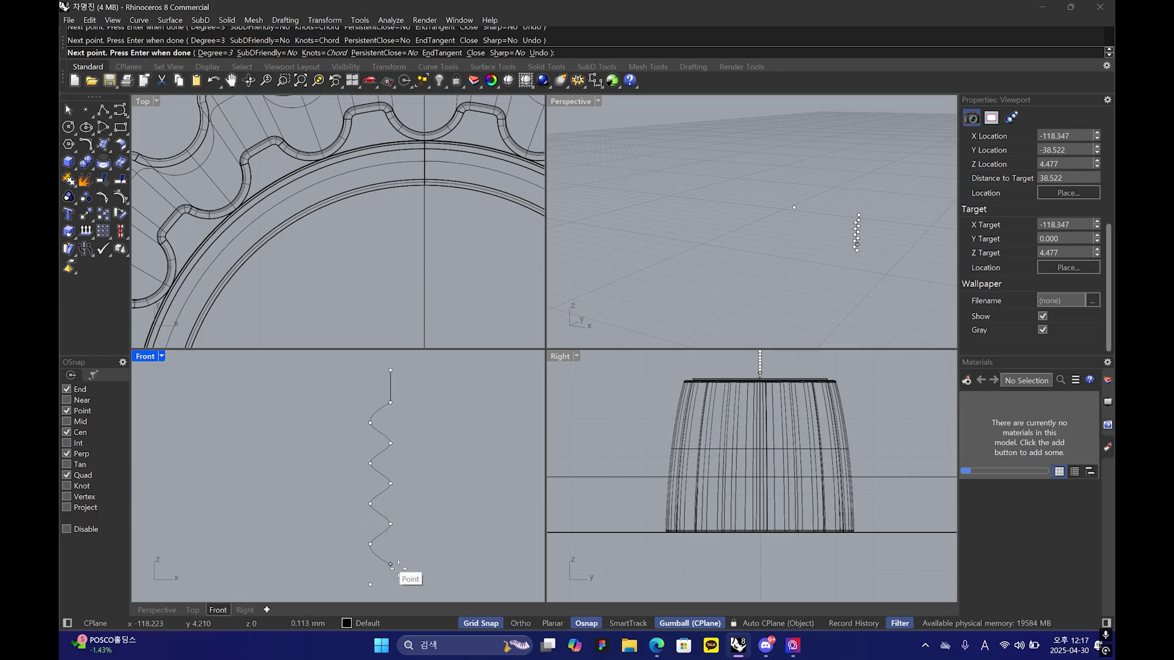
{"action": "left_click", "coordinate": [370, 584]}
{"action": "right_click_drag", "start_coordinate": [402, 553], "coordinate": [407, 459]}
{"action": "left_click", "coordinate": [396, 509]}
{"action": "scroll", "coordinate": [398, 483], "scroll_direction": "down", "scroll_amount": 6}
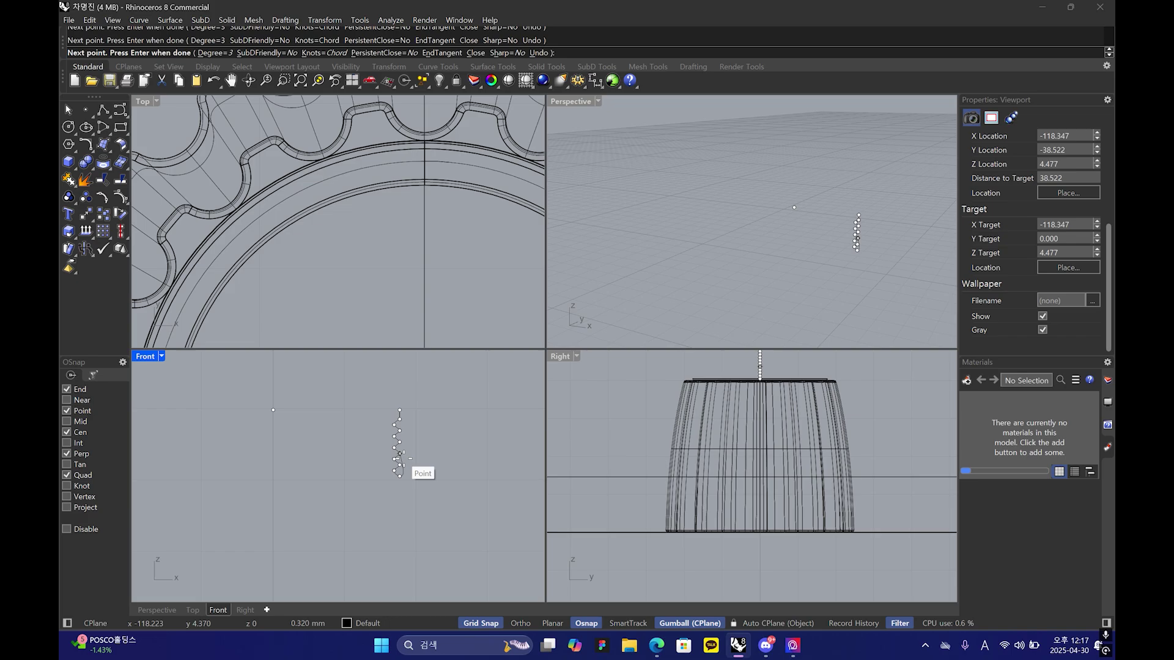
{"action": "right_click", "coordinate": [397, 453]}
- Select the straight segment and the wavy curve together and hide them, leaving the reference points
{"action": "scroll", "coordinate": [401, 434], "scroll_direction": "up", "scroll_amount": 4}
{"action": "left_click", "coordinate": [396, 432]}
{"action": "right_click_drag", "start_coordinate": [401, 413], "coordinate": [395, 428]}
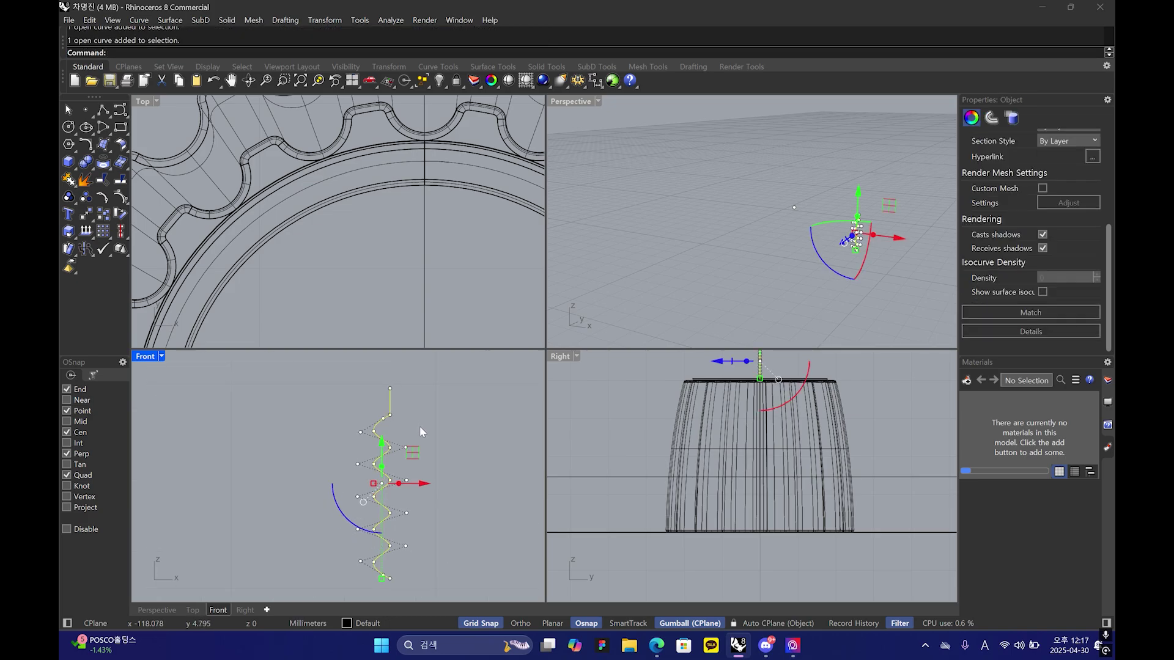
{"action": "key", "text": "ctrl+j"}
{"action": "scroll", "coordinate": [416, 400], "scroll_direction": "down", "scroll_amount": 5}
{"action": "left_click", "coordinate": [402, 409]}
{"action": "key", "text": "ctrl+h"}
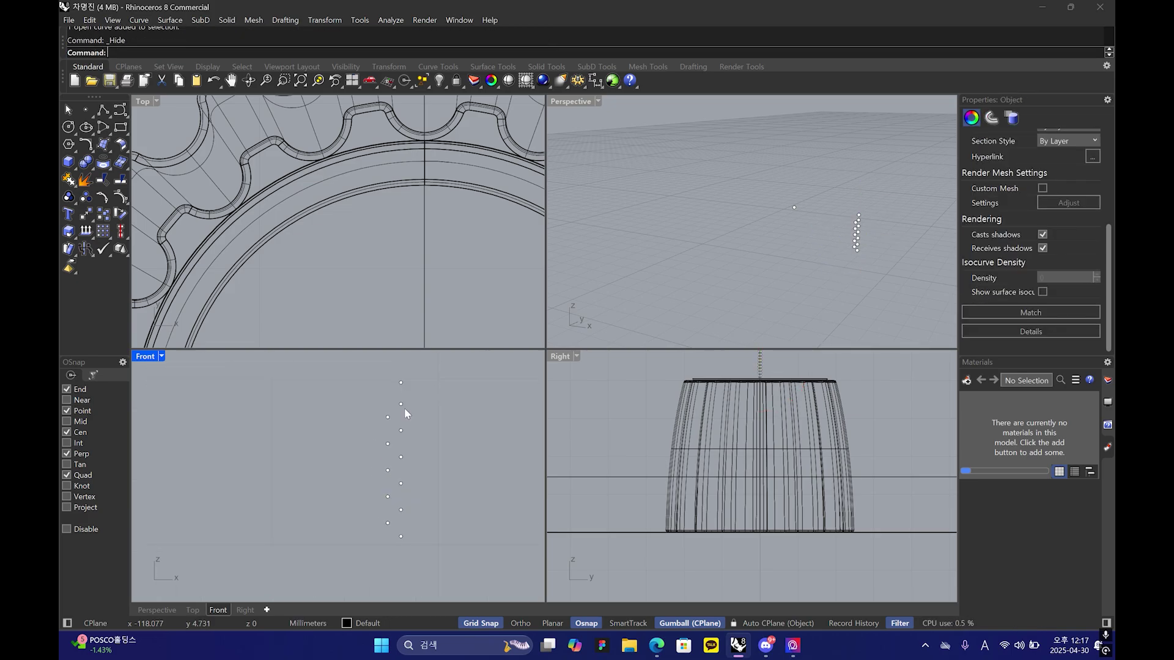
- Cut out the 12 zigzag reference points and show the hidden profile curves again
{"action": "left_click_drag", "start_coordinate": [420, 376], "coordinate": [361, 523]}
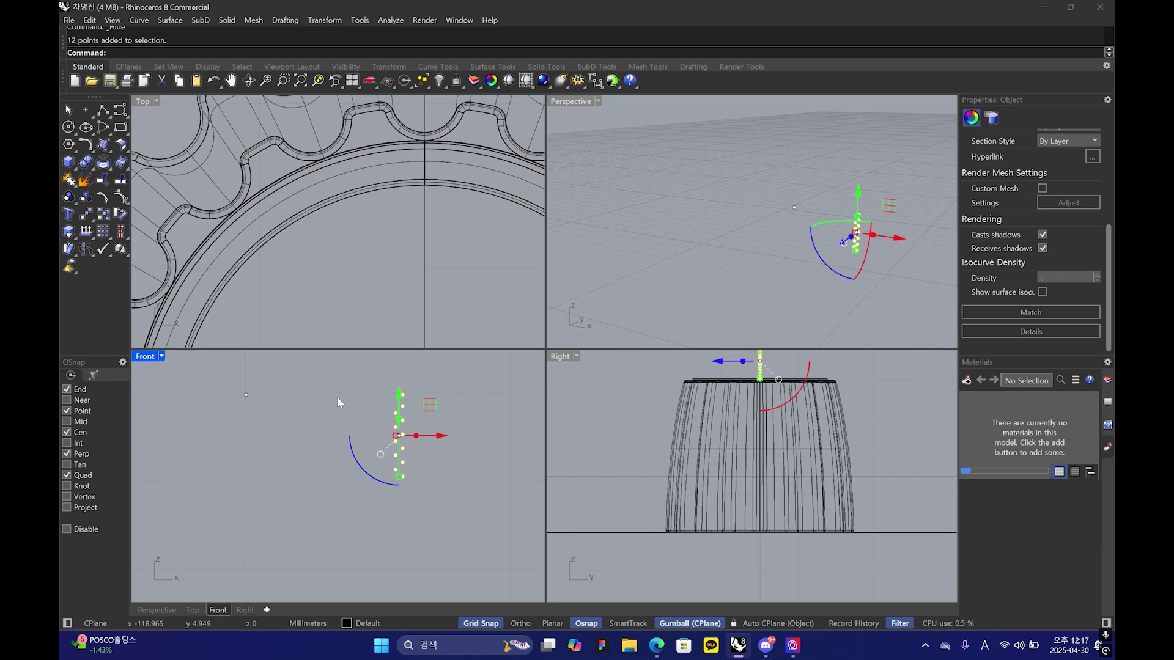
{"action": "key", "text": "ctrl+x"}
{"action": "middle_click", "coordinate": [351, 407]}
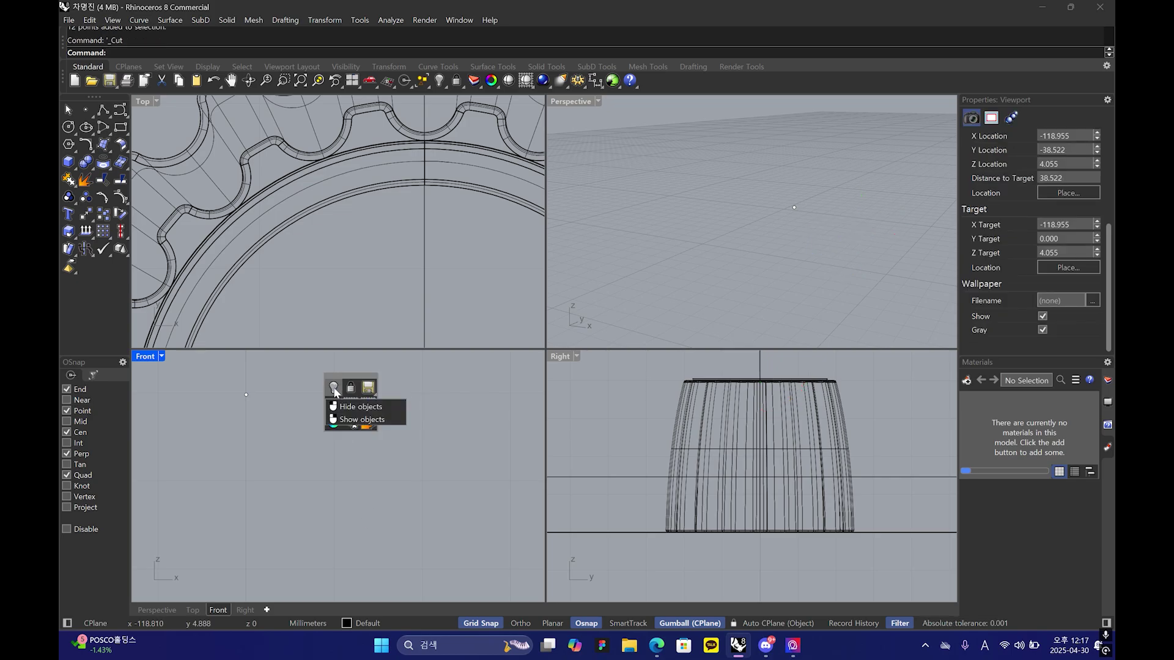
{"action": "right_click", "coordinate": [333, 389]}
{"action": "left_click", "coordinate": [400, 408]}
{"action": "left_click", "coordinate": [431, 378]}
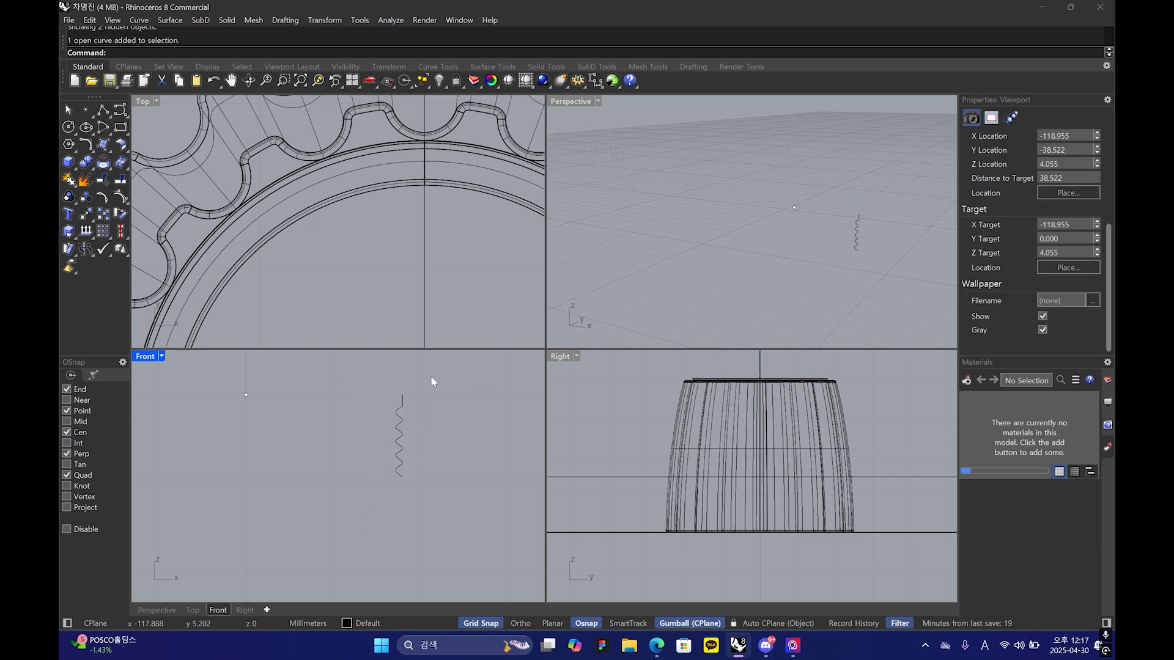
- Try a 0.1 mm fillet between the wavy curve and the straight segment, and undo it
{"action": "scroll", "coordinate": [400, 408], "scroll_direction": "up", "scroll_amount": 10}
{"action": "left_click", "coordinate": [403, 403]}
{"action": "left_click", "coordinate": [85, 144]}
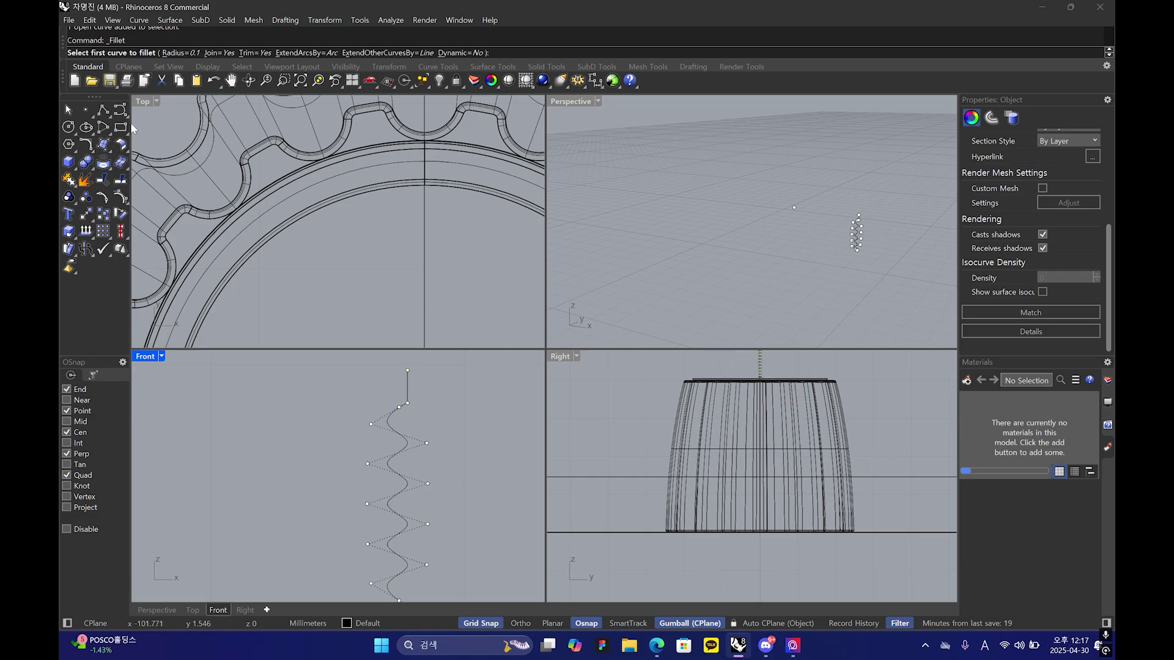
{"action": "left_click", "coordinate": [401, 409]}
{"action": "left_click", "coordinate": [408, 399]}
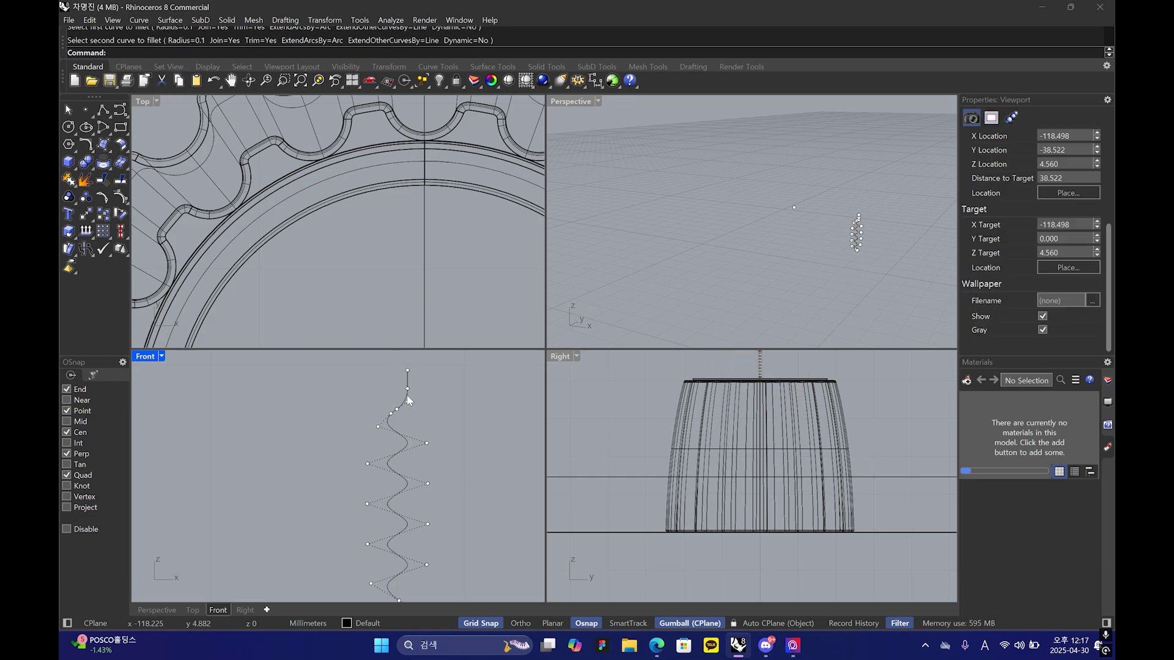
{"action": "key", "text": "ctrl+z"}
- Fillet the corner between the straight segment and the wavy curve with a 0.05 mm radius
{"action": "key", "text": "Return"}
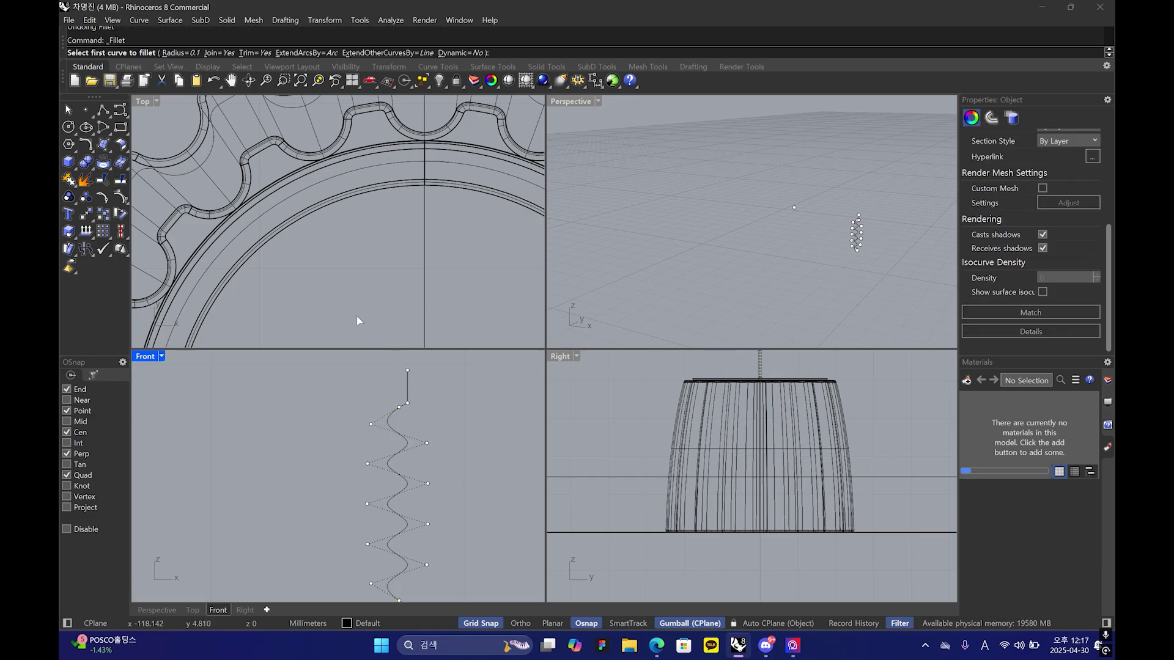
{"action": "left_click", "coordinate": [177, 53]}
{"action": "type", "text": "0.05"}
{"action": "key", "text": "Return"}
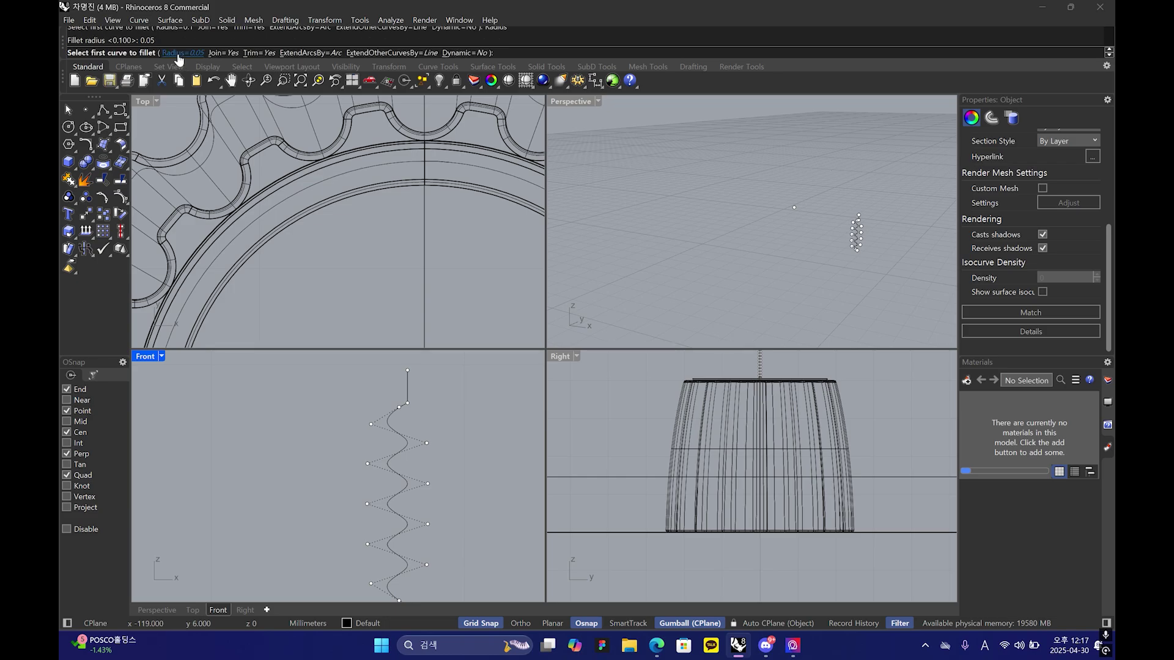
{"action": "left_click", "coordinate": [410, 416]}
{"action": "left_click", "coordinate": [411, 410]}
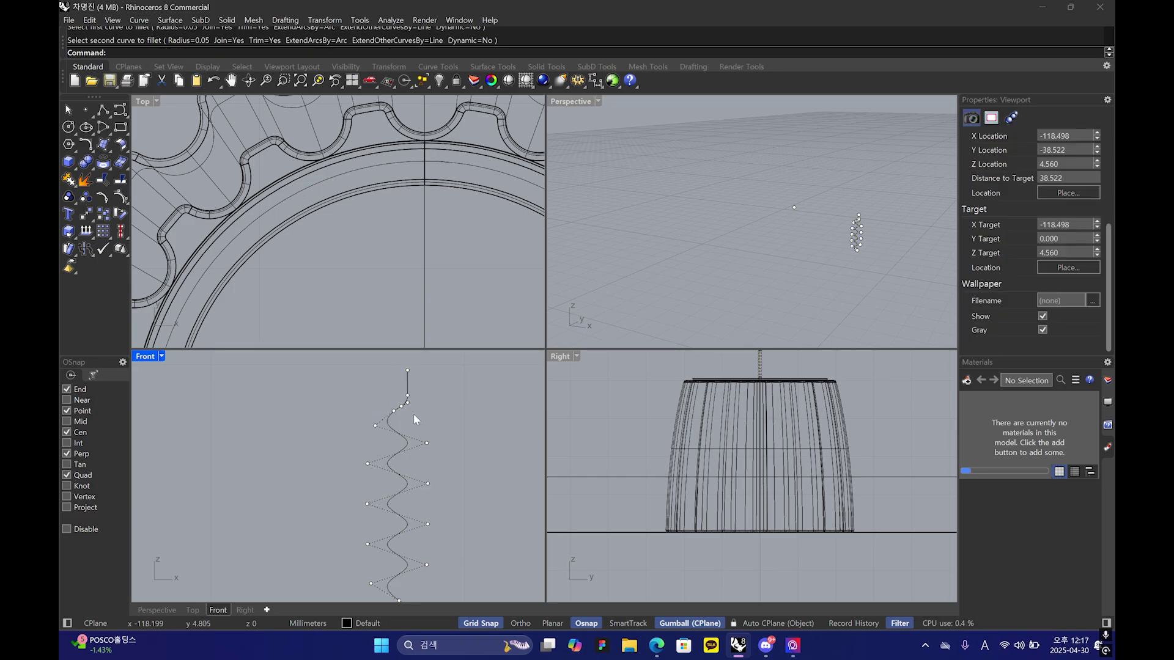
- Revolve the filleted wavy profile a full 360° around a vertical axis through the centre point
{"action": "left_click", "coordinate": [400, 402]}
{"action": "scroll", "coordinate": [405, 405], "scroll_direction": "down", "scroll_amount": 8}
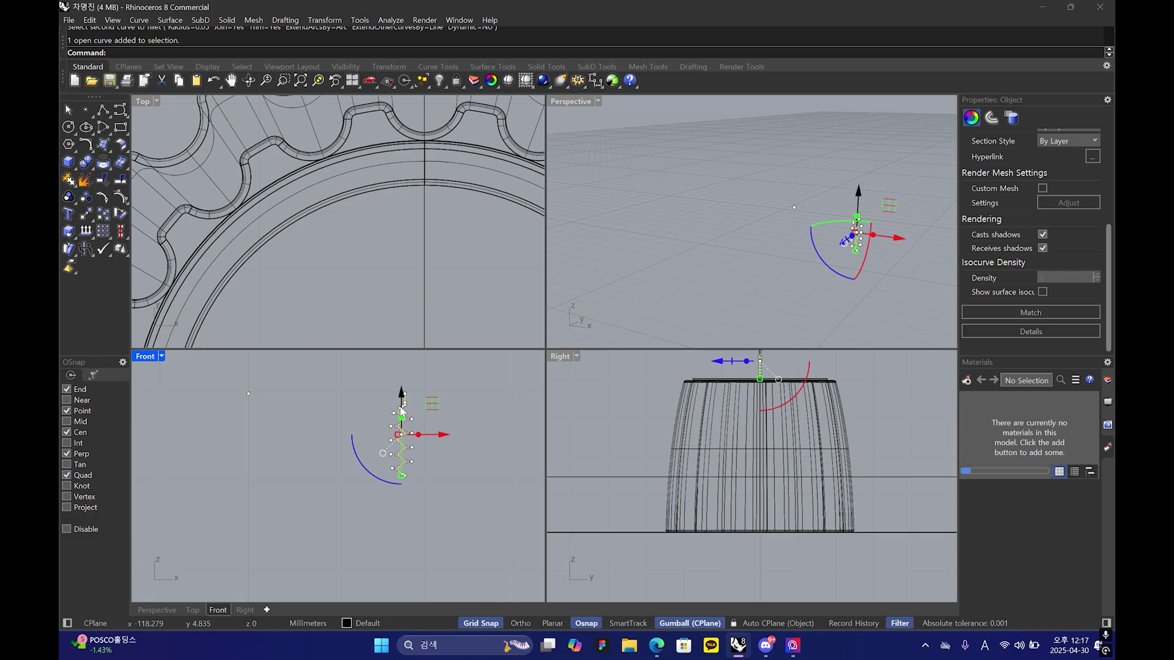
{"action": "left_click", "coordinate": [97, 148]}
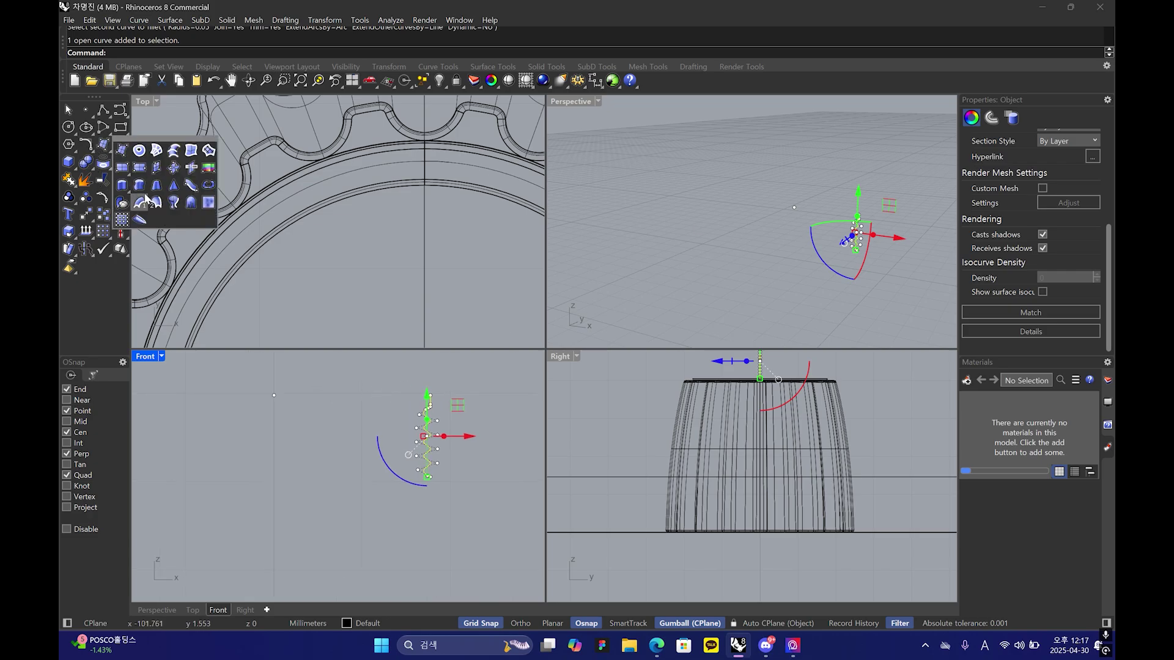
{"action": "left_click", "coordinate": [153, 202]}
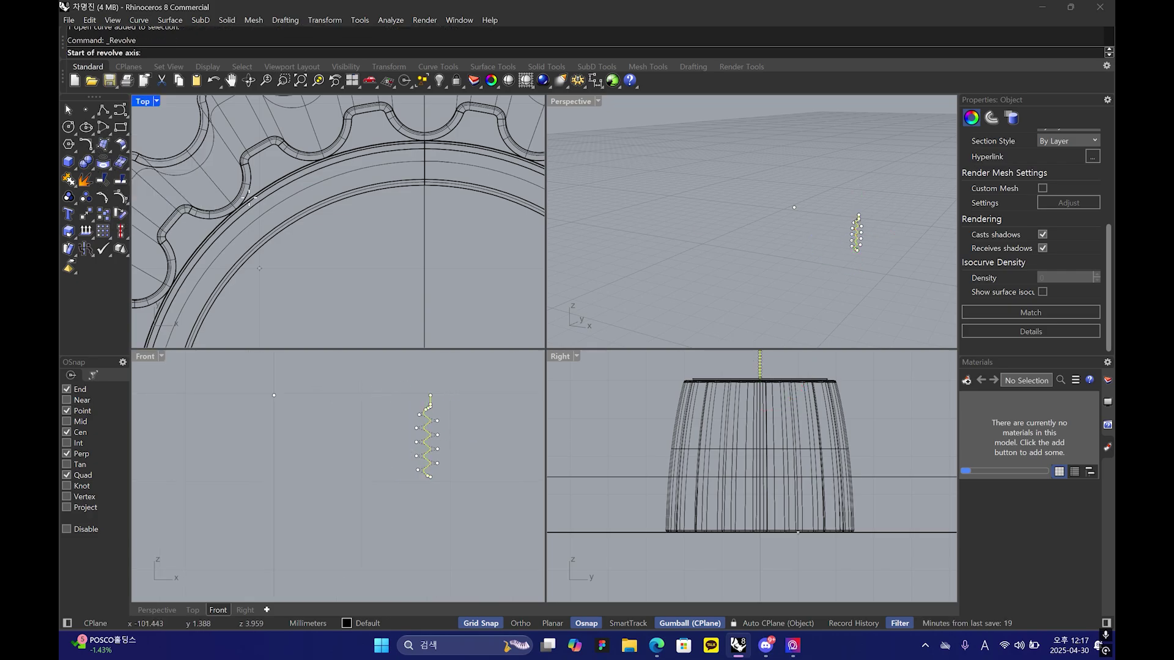
{"action": "left_click", "coordinate": [792, 207]}
{"action": "scroll", "coordinate": [310, 460], "scroll_direction": "down", "scroll_amount": 5}
{"action": "left_click", "coordinate": [306, 390]}
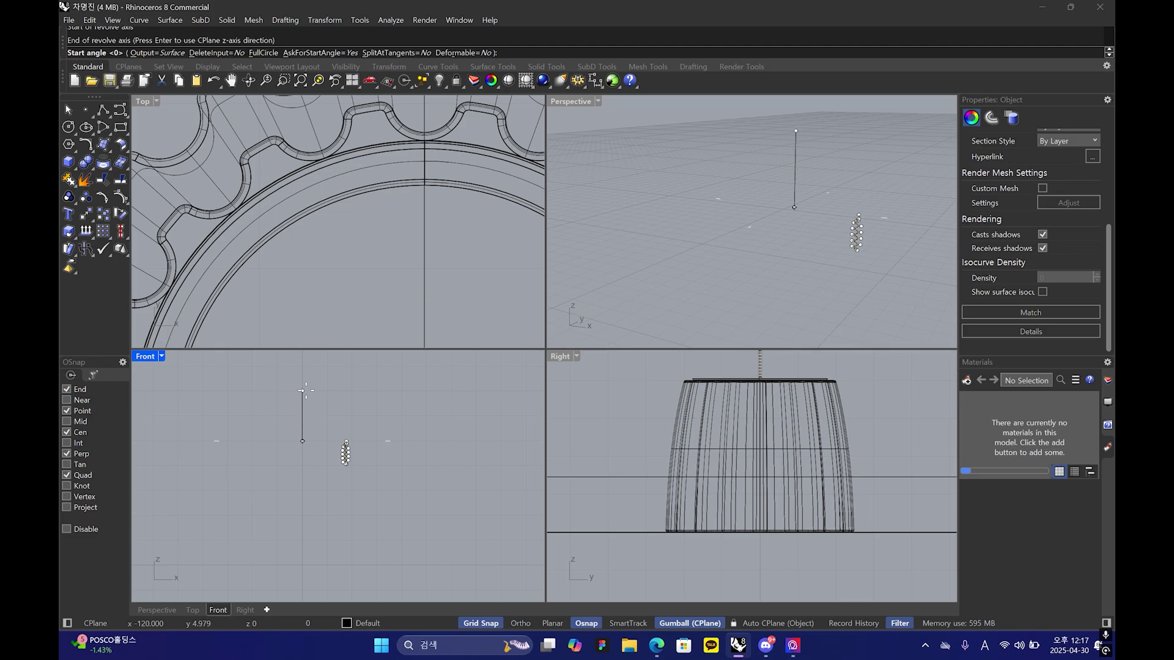
{"action": "key", "text": "Return"}
{"action": "key", "text": "Return"}
- Examine the revolved ribbed ring up close, checking its rounded ridges and upper edge
{"action": "left_click", "coordinate": [692, 289]}
{"action": "mouse_move", "coordinate": [692, 290]}
{"action": "right_mouse_down"}
{"action": "mouse_move", "coordinate": [715, 269]}
{"action": "mouse_move", "coordinate": [703, 284]}
{"action": "right_mouse_up"}
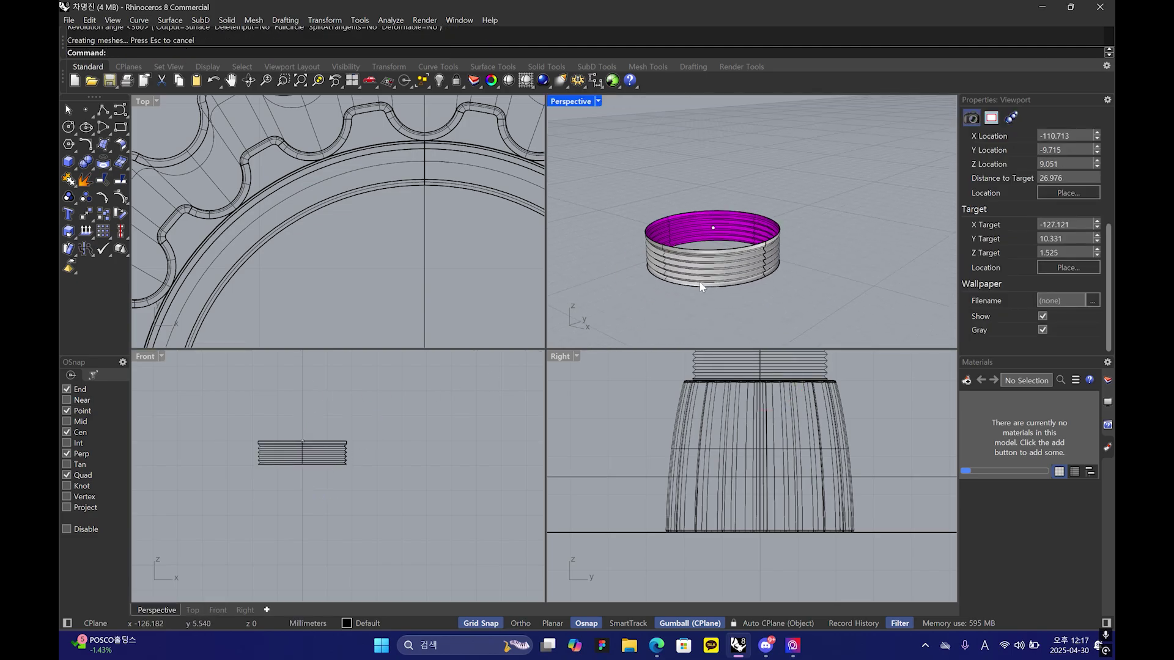
{"action": "left_click", "coordinate": [703, 282]}
{"action": "left_click", "coordinate": [687, 325]}
{"action": "scroll", "coordinate": [770, 273], "scroll_direction": "up", "scroll_amount": 5}
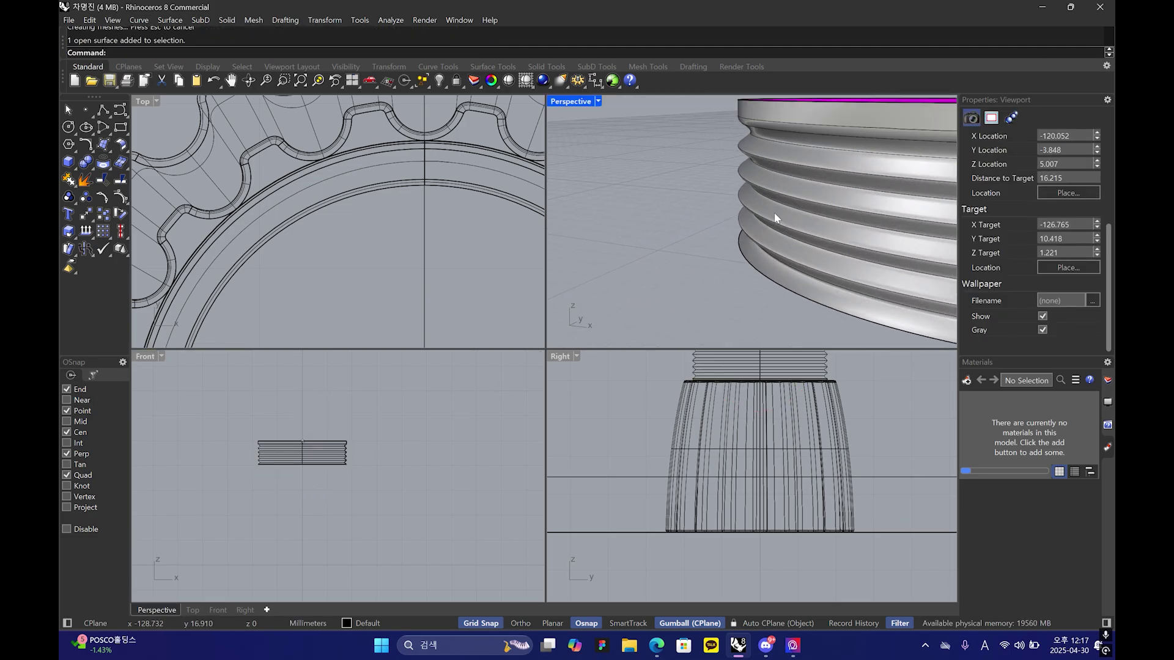
{"action": "scroll", "coordinate": [766, 219], "scroll_direction": "down", "scroll_amount": 4}
{"action": "scroll", "coordinate": [819, 215], "scroll_direction": "down", "scroll_amount": 5}
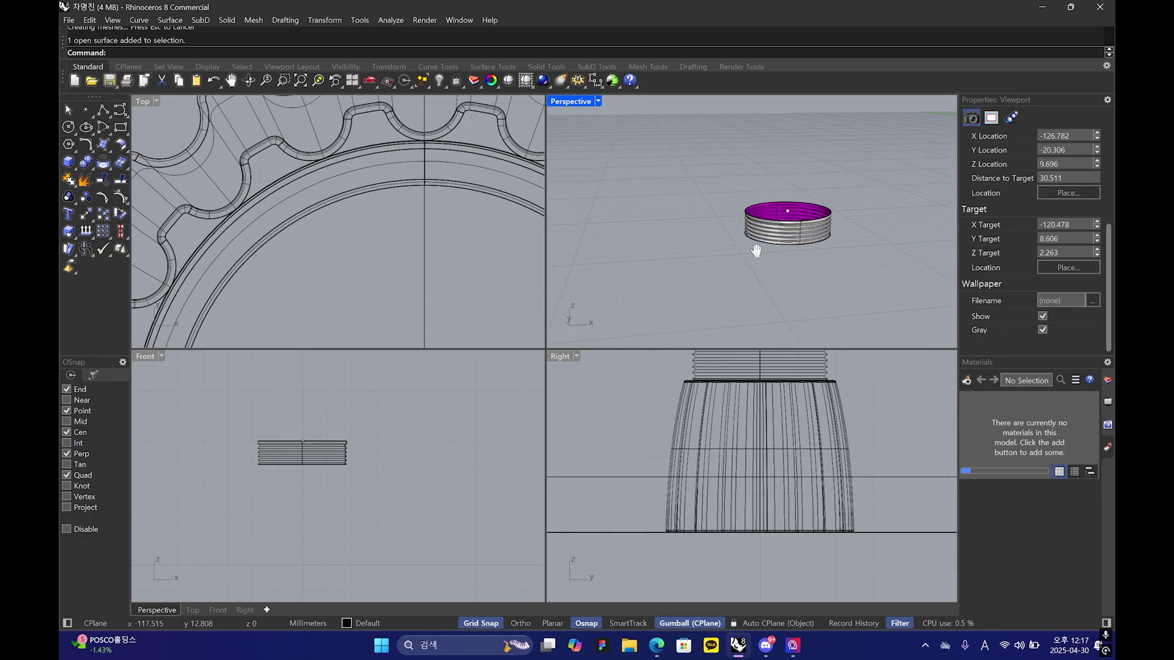
{"action": "right_click_drag", "start_coordinate": [819, 215], "coordinate": [762, 249]}
{"action": "scroll", "coordinate": [755, 251], "scroll_direction": "up", "scroll_amount": 8}
- Duplicate the first of the two separate reference points and shift the copy 0.08 mm along X toward the second
{"action": "left_click", "coordinate": [713, 206]}
{"action": "scroll", "coordinate": [237, 508], "scroll_direction": "down", "scroll_amount": 11}
{"action": "right_click_drag", "start_coordinate": [187, 488], "coordinate": [295, 477]}
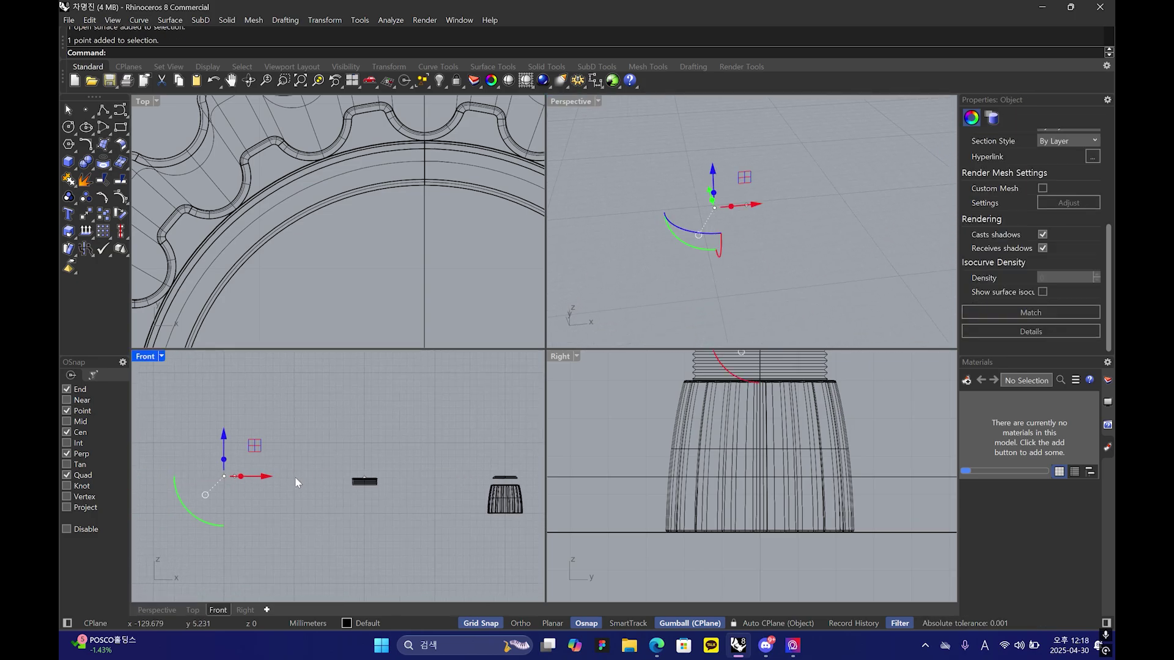
{"action": "scroll", "coordinate": [230, 476], "scroll_direction": "up", "scroll_amount": 12}
{"action": "left_click", "coordinate": [225, 489]}
{"action": "left_click", "coordinate": [229, 495]}
{"action": "scroll", "coordinate": [237, 514], "scroll_direction": "up", "scroll_amount": 3}
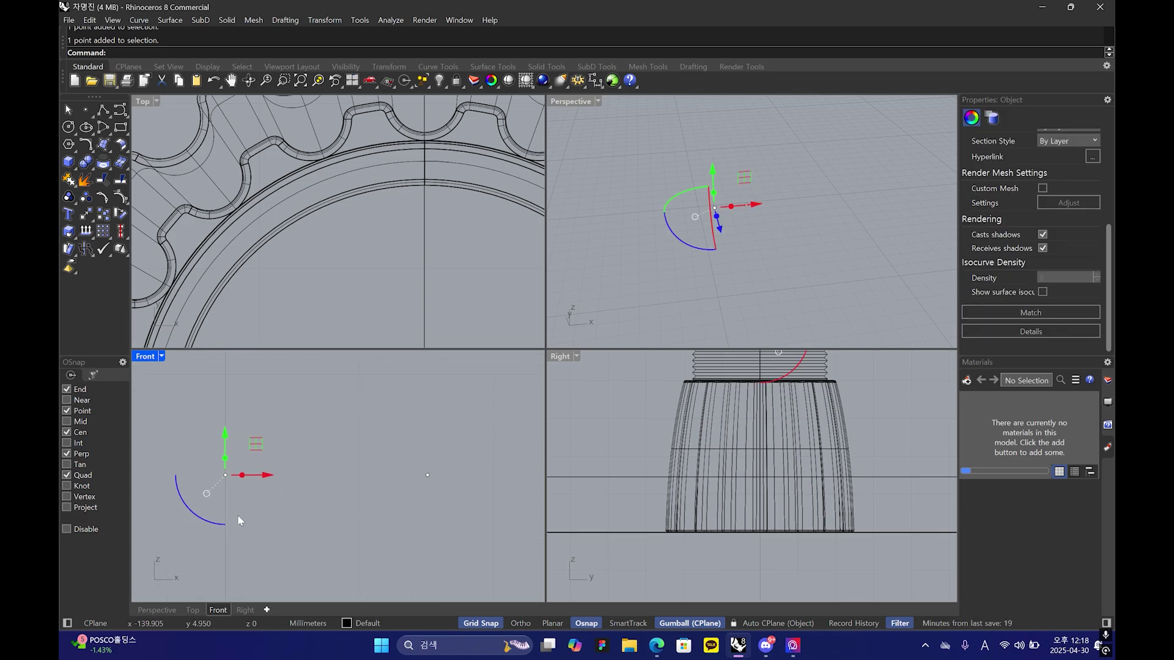
{"action": "key", "text": "ctrl+c"}
{"action": "key", "text": "ctrl+v"}
{"action": "left_click", "coordinate": [259, 475]}
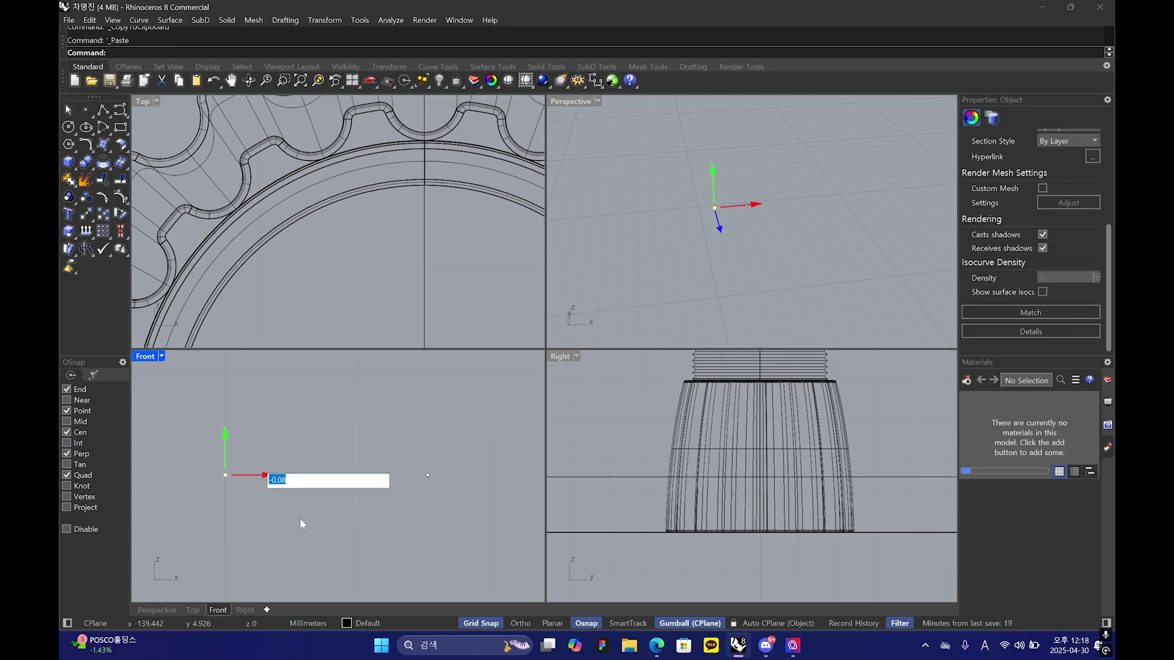
{"action": "type", "text": "0.08"}
{"action": "key", "text": "Return"}
- Duplicate the shifted point and offset the new copy another 0.08 mm along X
{"action": "key", "text": "ctrl+c"}
{"action": "key", "text": "ctrl+v"}
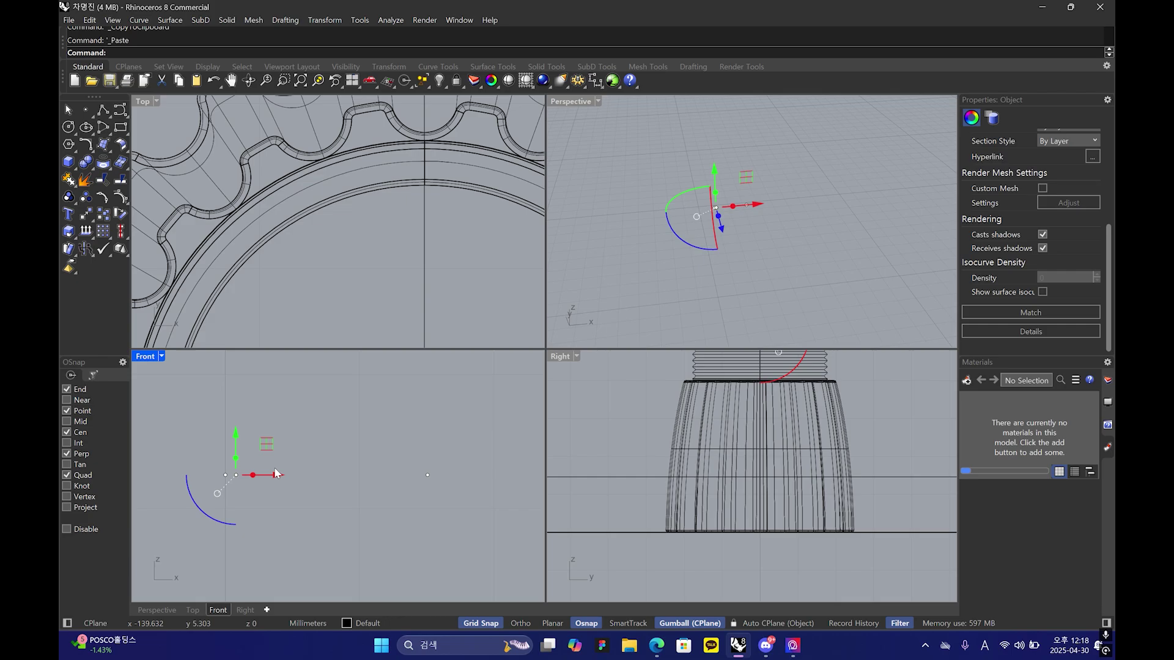
{"action": "left_click", "coordinate": [272, 468]}
{"action": "left_click", "coordinate": [234, 475]}
{"action": "right_click", "coordinate": [235, 475]}
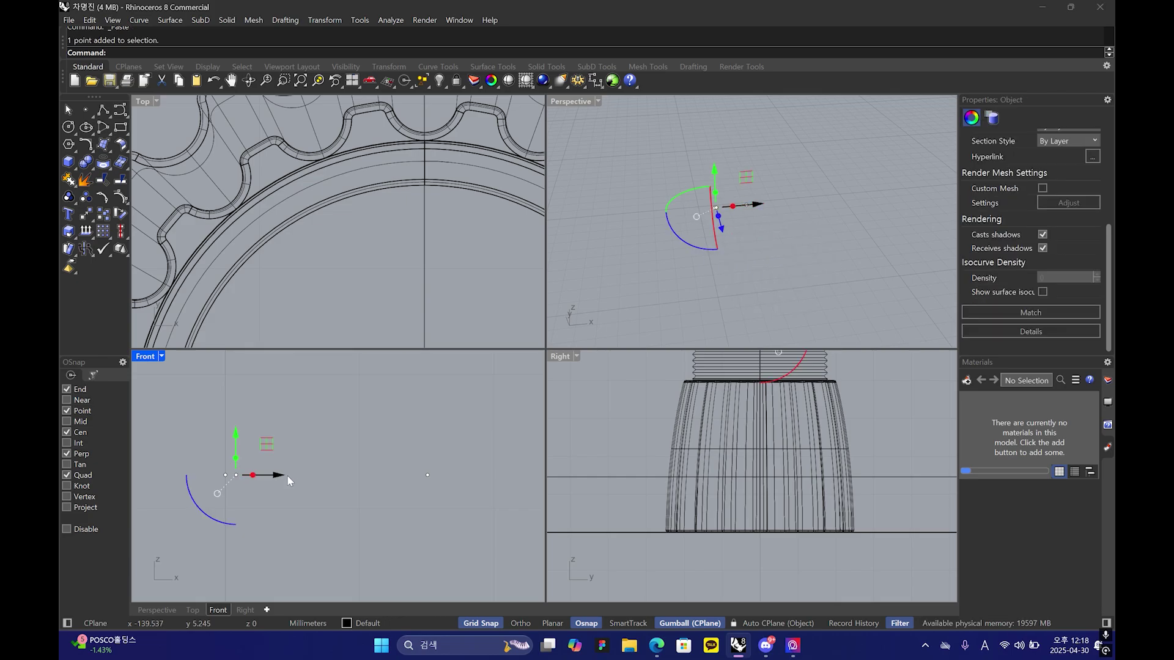
{"action": "left_click", "coordinate": [286, 476]}
{"action": "type", "text": "0.08"}
{"action": "key", "text": "Return"}
- Continue the row of points with successive copies, each offset 0.08 mm along X, until it has 12 points
{"action": "key", "text": "ctrl+c"}
{"action": "key", "text": "ctrl+v"}
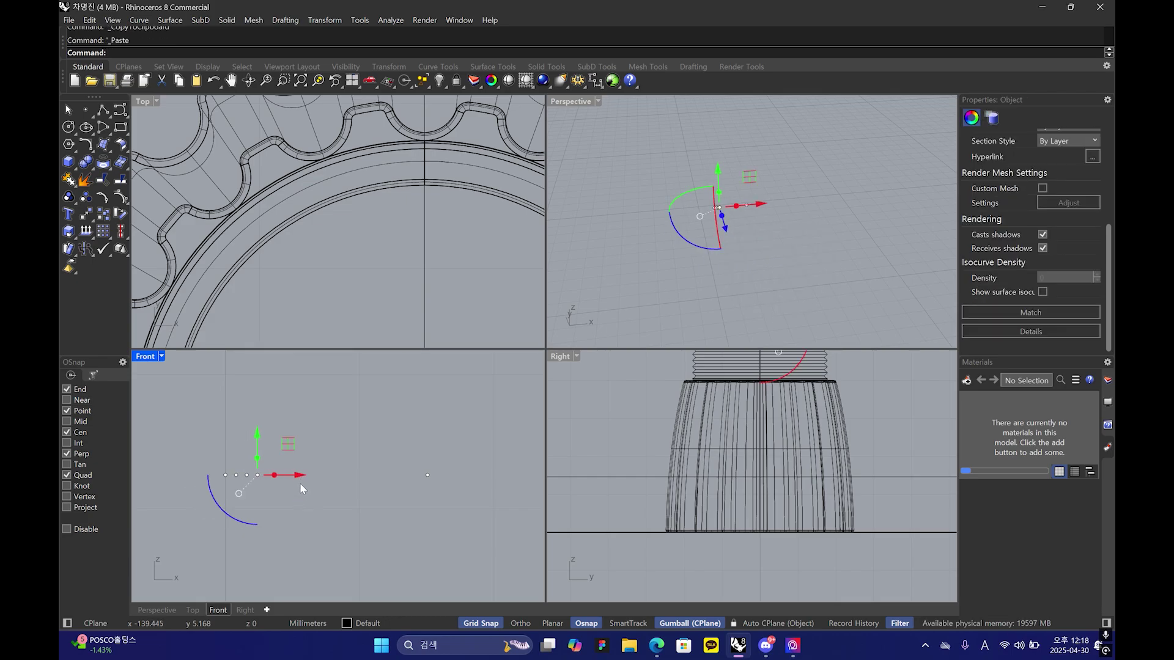
{"action": "left_click", "coordinate": [300, 478]}
{"action": "key", "text": "Return"}
{"action": "key", "text": "ctrl+c"}
{"action": "key", "text": "ctrl+v"}
{"action": "left_click", "coordinate": [311, 477]}
{"action": "key", "text": "Return"}
{"action": "key", "text": "ctrl+c"}
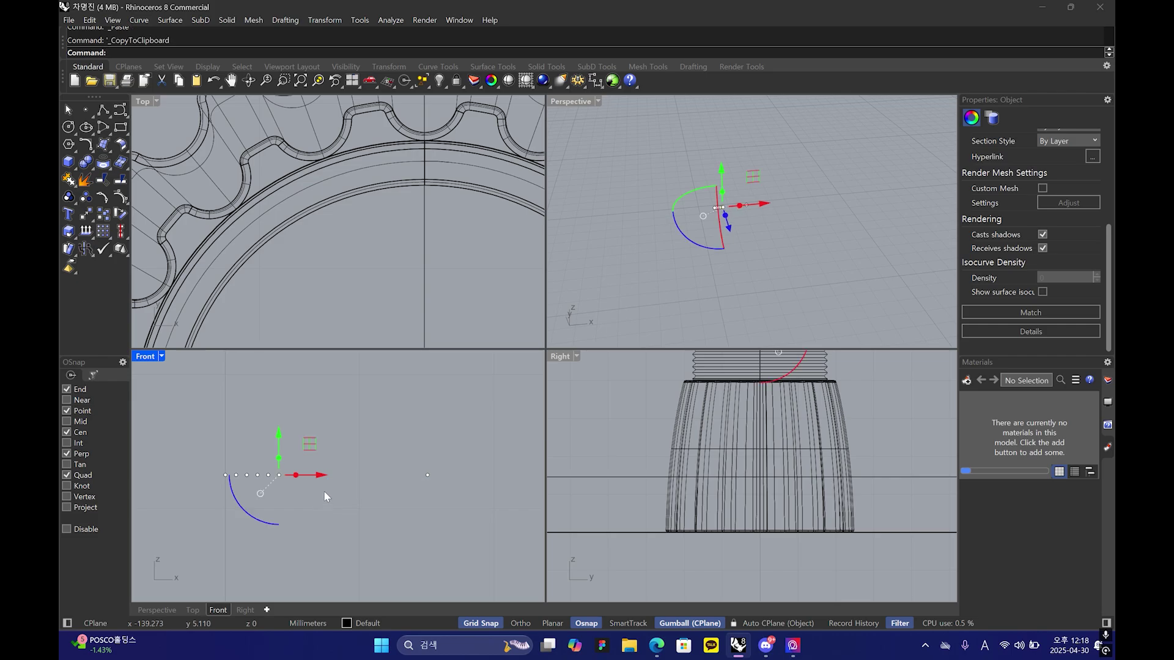
{"action": "key", "text": "ctrl+v"}
{"action": "left_click", "coordinate": [324, 476]}
{"action": "key", "text": "Return"}
{"action": "key", "text": "ctrl+c"}
{"action": "key", "text": "ctrl+v"}
{"action": "left_click", "coordinate": [335, 477]}
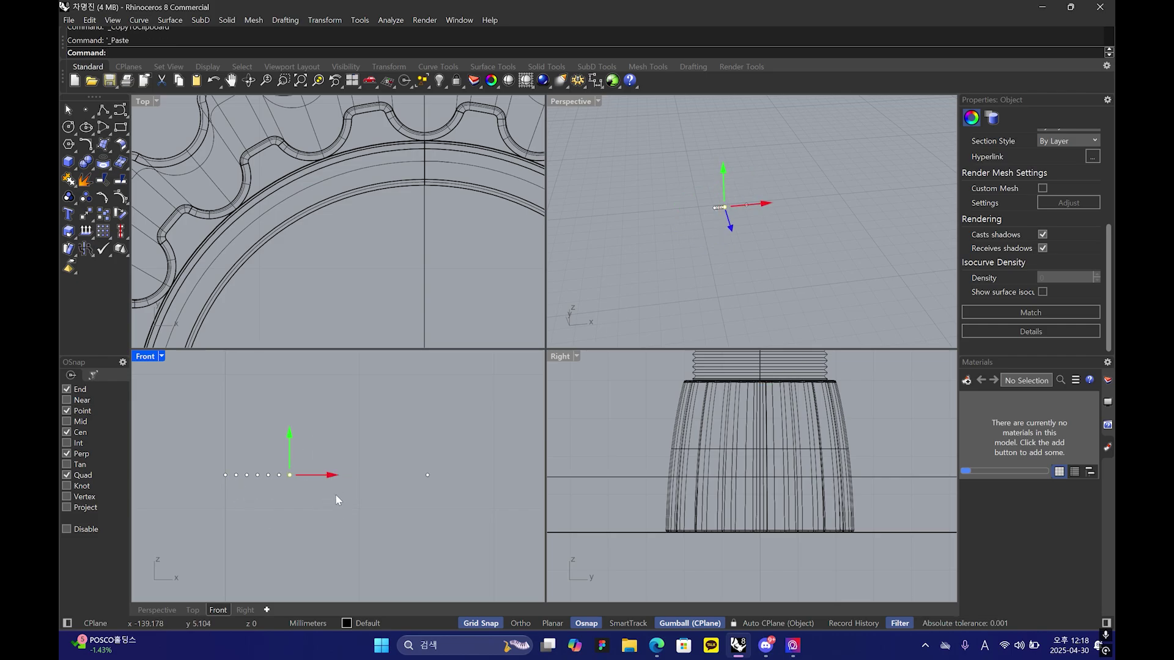
{"action": "key", "text": "Return"}
{"action": "key", "text": "ctrl+c"}
{"action": "key", "text": "ctrl+v"}
{"action": "left_click", "coordinate": [343, 477]}
{"action": "key", "text": "Return"}
{"action": "key", "text": "ctrl+c"}
{"action": "key", "text": "ctrl+v"}
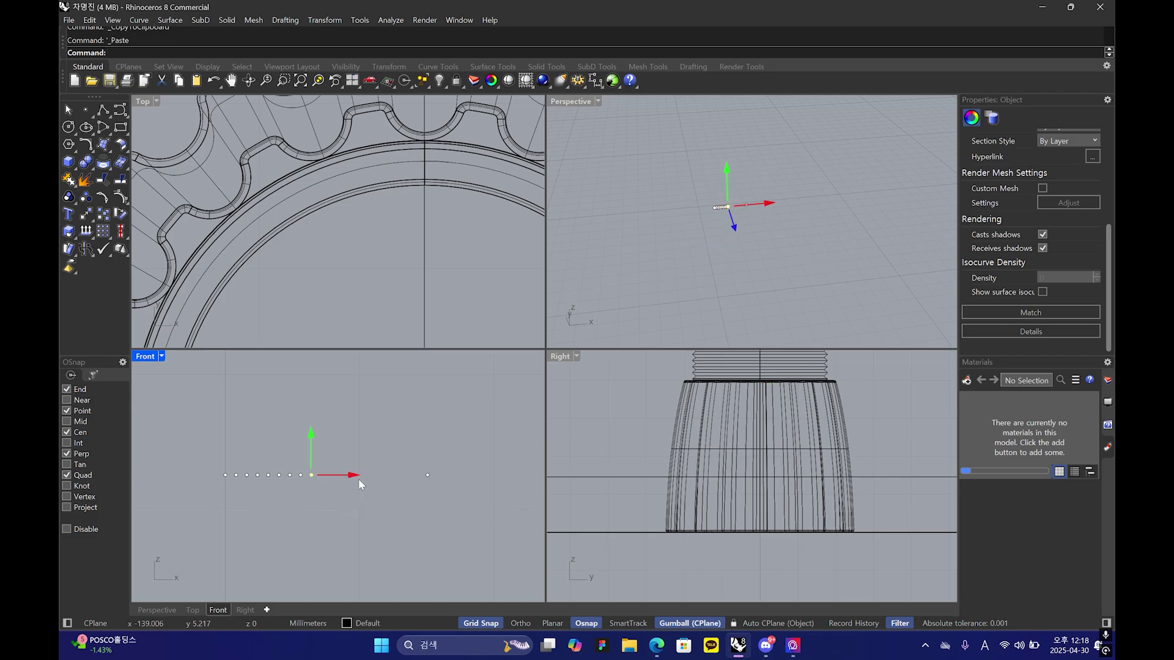
{"action": "left_click", "coordinate": [357, 476]}
{"action": "key", "text": "Return"}
{"action": "key", "text": "ctrl+c"}
{"action": "key", "text": "ctrl+v"}
{"action": "left_click", "coordinate": [366, 477]}
{"action": "key", "text": "Return"}
{"action": "key", "text": "ctrl+c"}
{"action": "key", "text": "ctrl+v"}
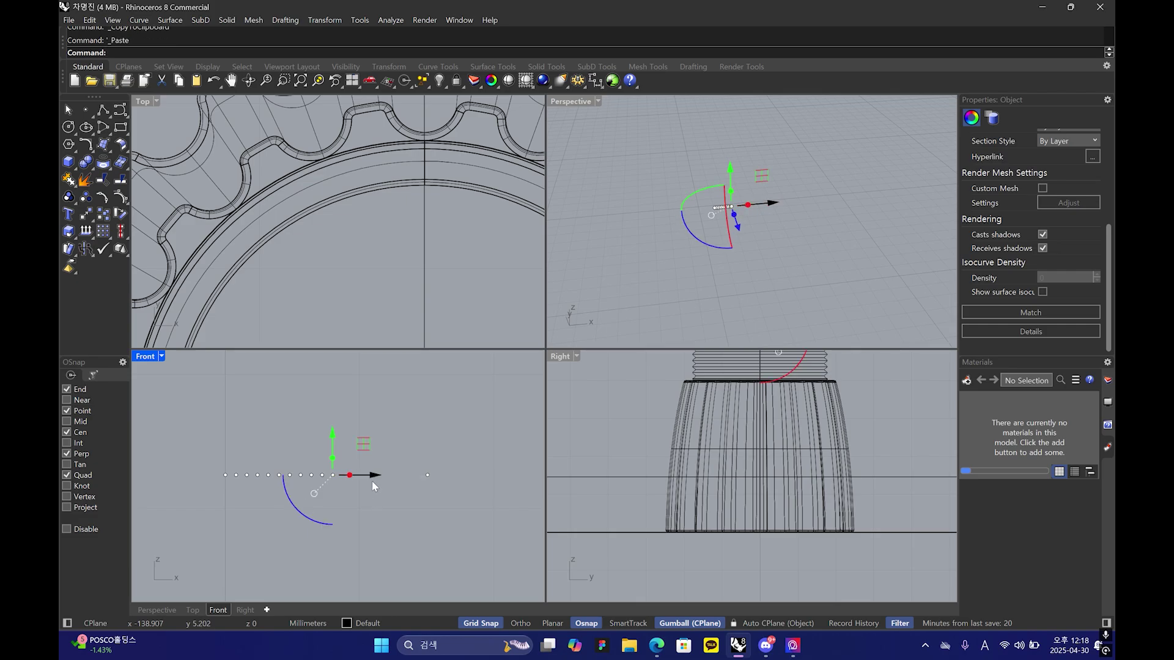
{"action": "left_click", "coordinate": [372, 477]}
{"action": "key", "text": "Return"}
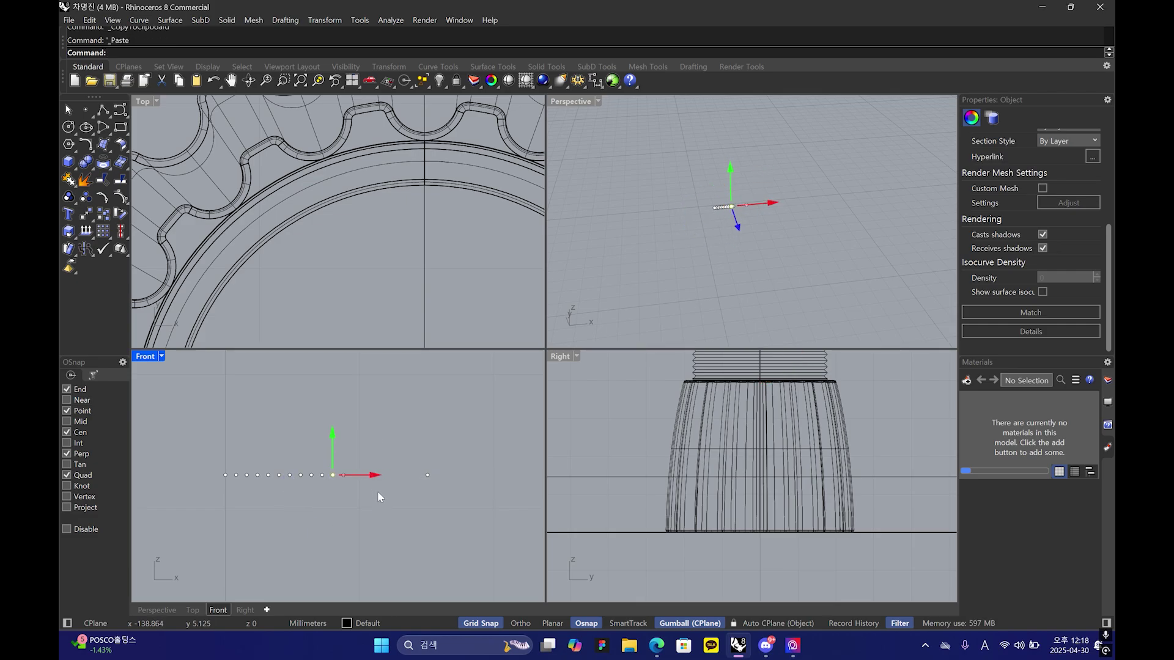
- Extend the row from its last point with further copies at 0.08 mm spacing, up to the second reference point
{"action": "key", "text": "Escape"}
{"action": "left_click", "coordinate": [346, 475]}
{"action": "left_click", "coordinate": [405, 471]}
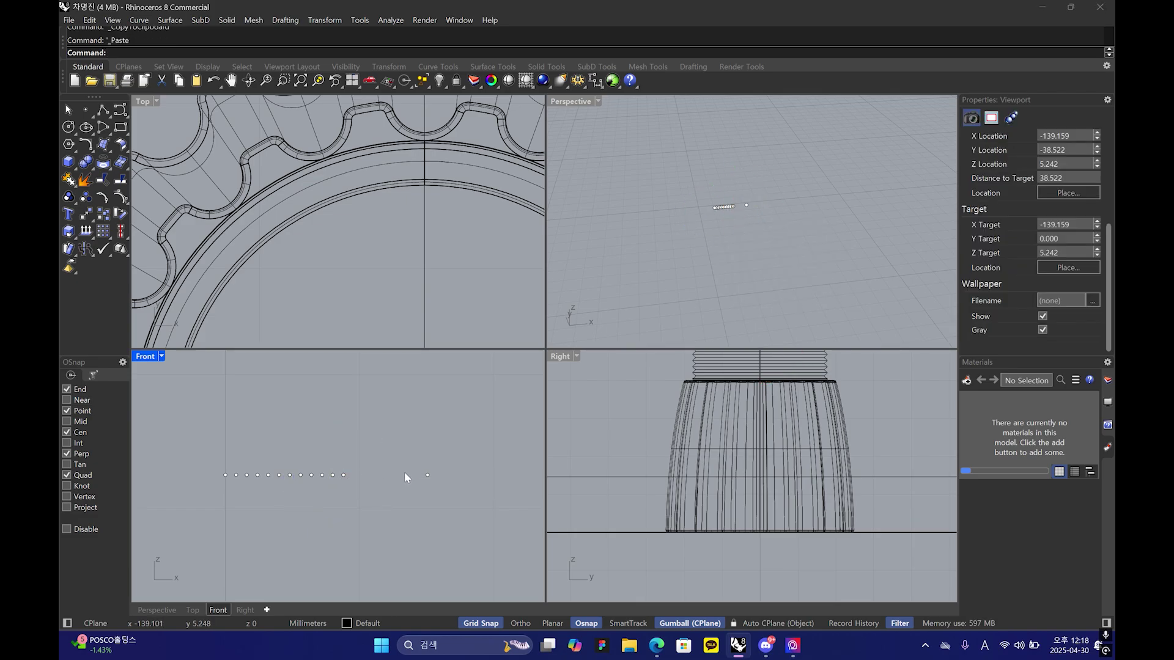
{"action": "left_click", "coordinate": [343, 475]}
{"action": "left_click", "coordinate": [344, 475]}
{"action": "left_click", "coordinate": [383, 477]}
{"action": "key", "text": "Return"}
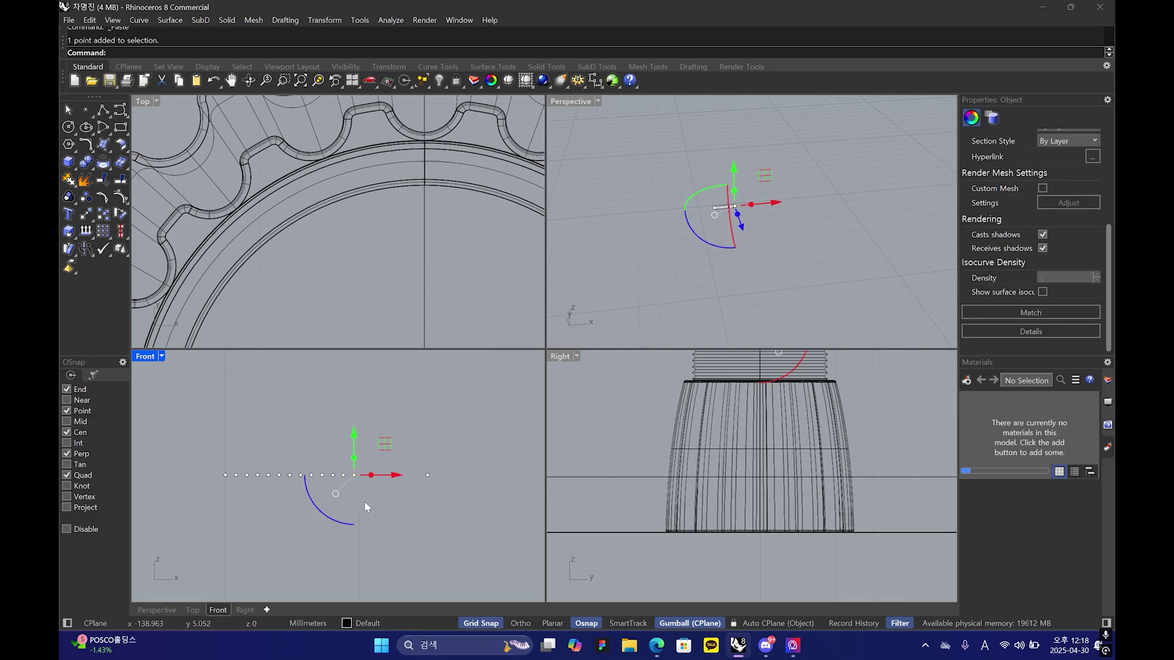
{"action": "key", "text": "ctrl+c"}
{"action": "key", "text": "ctrl+v"}
{"action": "left_click", "coordinate": [395, 478]}
{"action": "right_click", "coordinate": [391, 502]}
{"action": "key", "text": "ctrl+c"}
{"action": "key", "text": "ctrl+v"}
{"action": "left_click", "coordinate": [403, 478]}
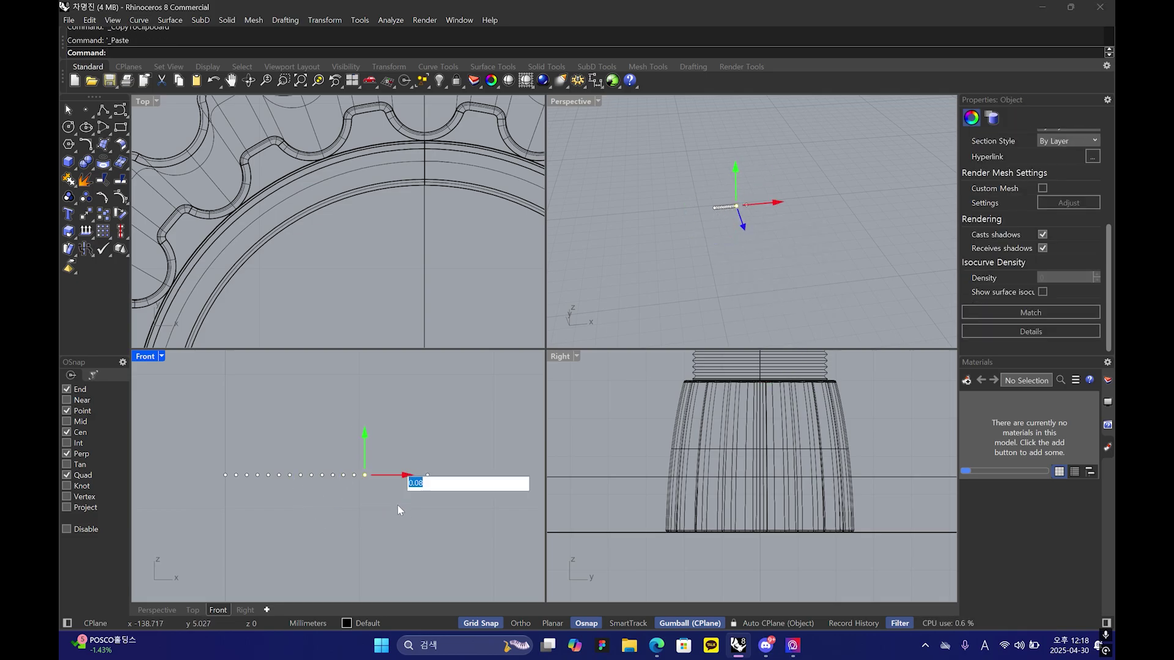
{"action": "right_click", "coordinate": [397, 504]}
{"action": "key", "text": "ctrl+c"}
{"action": "key", "text": "ctrl+v"}
{"action": "left_click", "coordinate": [415, 478]}
{"action": "right_click", "coordinate": [410, 503]}
{"action": "key", "text": "ctrl+c"}
{"action": "key", "text": "ctrl+v"}
{"action": "left_click", "coordinate": [424, 480]}
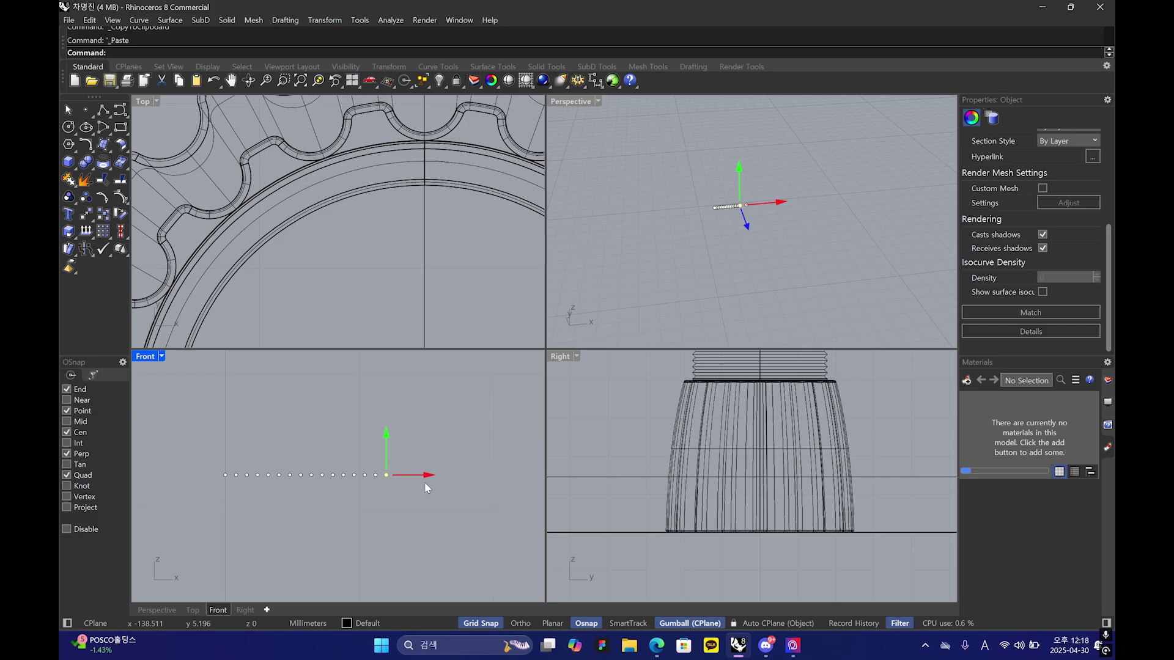
{"action": "right_click", "coordinate": [420, 503]}
{"action": "key", "text": "ctrl+c"}
{"action": "key", "text": "ctrl+v"}
{"action": "left_click", "coordinate": [433, 483]}
{"action": "right_click", "coordinate": [428, 492]}
{"action": "key", "text": "ctrl+c"}
{"action": "key", "text": "ctrl+v"}
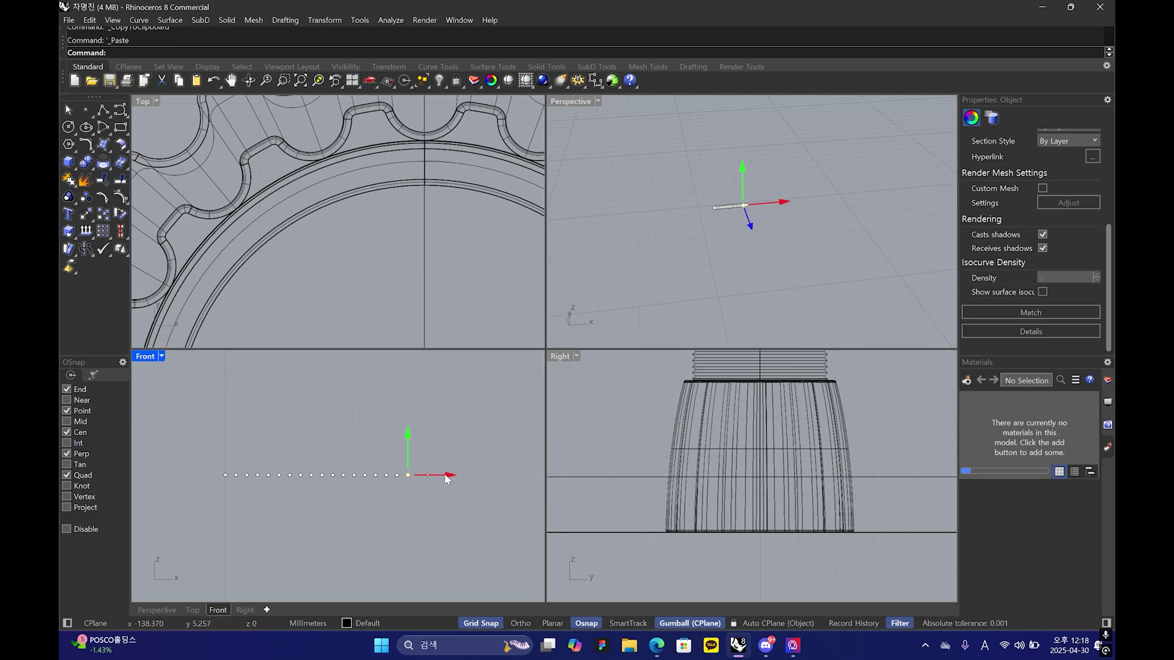
{"action": "left_click", "coordinate": [444, 484]}
{"action": "right_click", "coordinate": [438, 499]}
- Check the point spacing at the row's end, look at the knob tops in the browser's Tufton photo, and return to Rhino
{"action": "left_click", "coordinate": [438, 499]}
{"action": "left_click", "coordinate": [419, 475]}
{"action": "scroll", "coordinate": [413, 488], "scroll_direction": "up", "scroll_amount": 8}
{"action": "left_click", "coordinate": [428, 482]}
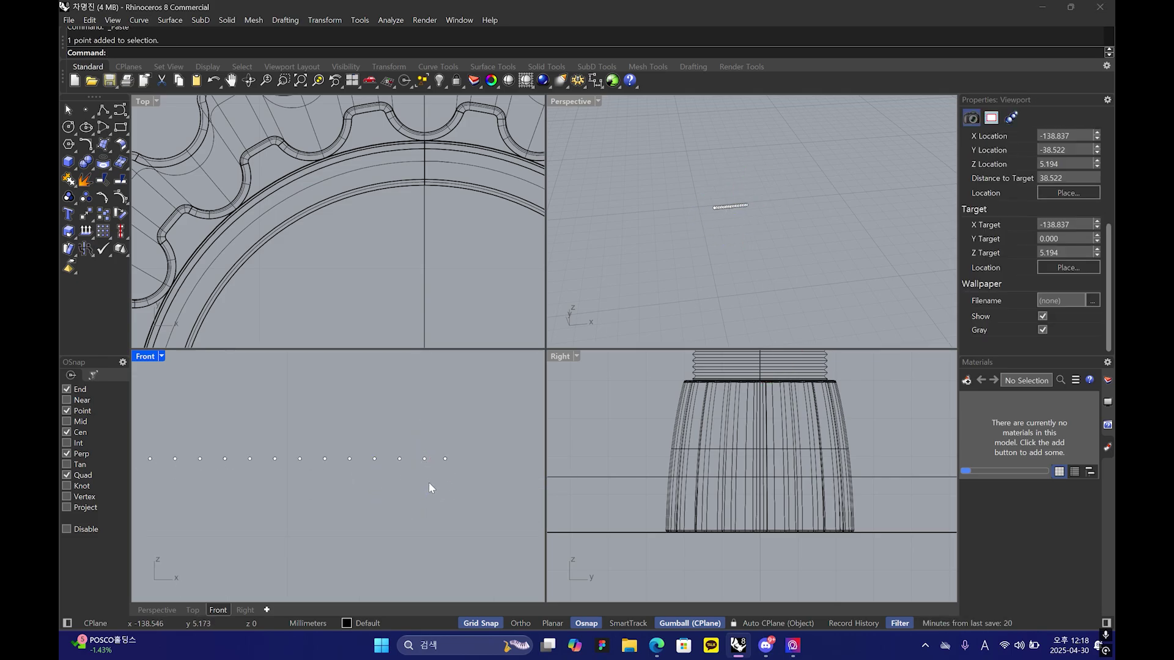
{"action": "left_click", "coordinate": [398, 459]}
{"action": "left_click", "coordinate": [436, 485]}
{"action": "scroll", "coordinate": [437, 485], "scroll_direction": "down", "scroll_amount": 3}
{"action": "left_click", "coordinate": [433, 464]}
{"action": "scroll", "coordinate": [616, 398], "scroll_direction": "down", "scroll_amount": 3}
{"action": "mouse_move", "coordinate": [656, 644]}
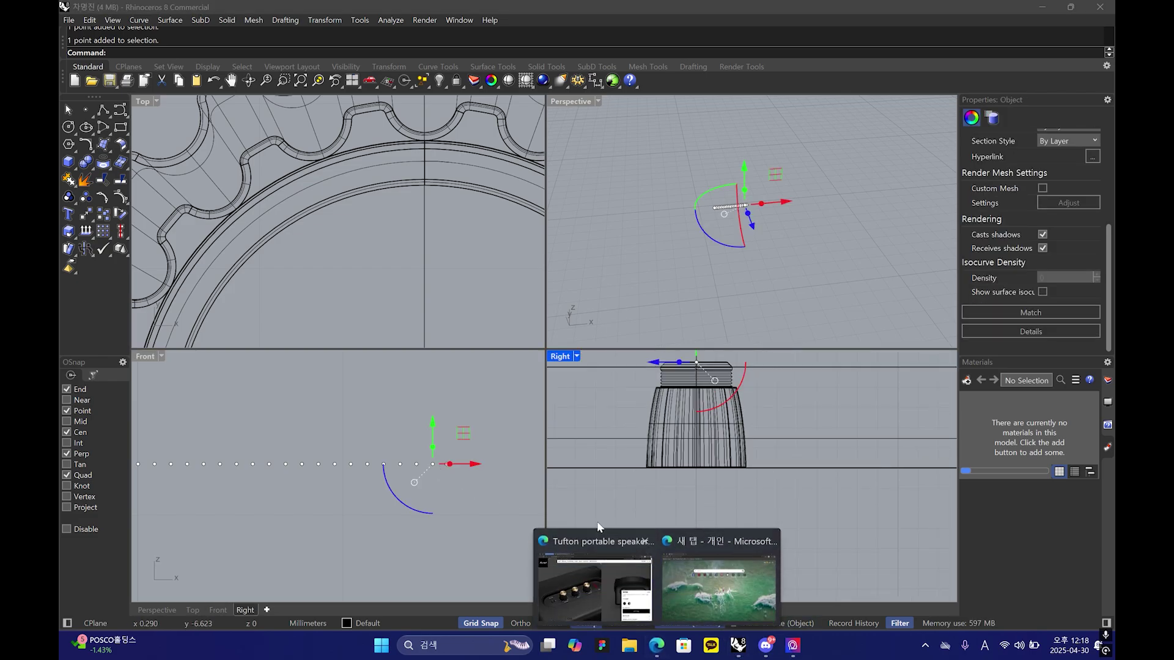
{"action": "left_click", "coordinate": [583, 538]}
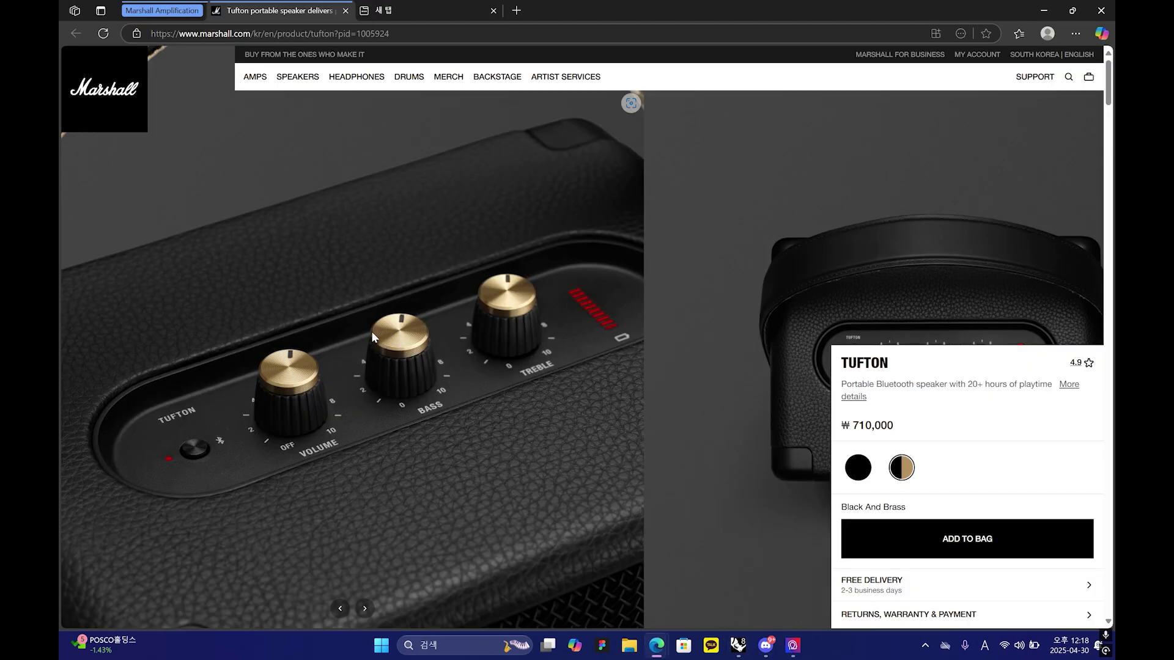
{"action": "left_click", "coordinate": [738, 646]}
{"action": "left_click", "coordinate": [469, 526]}
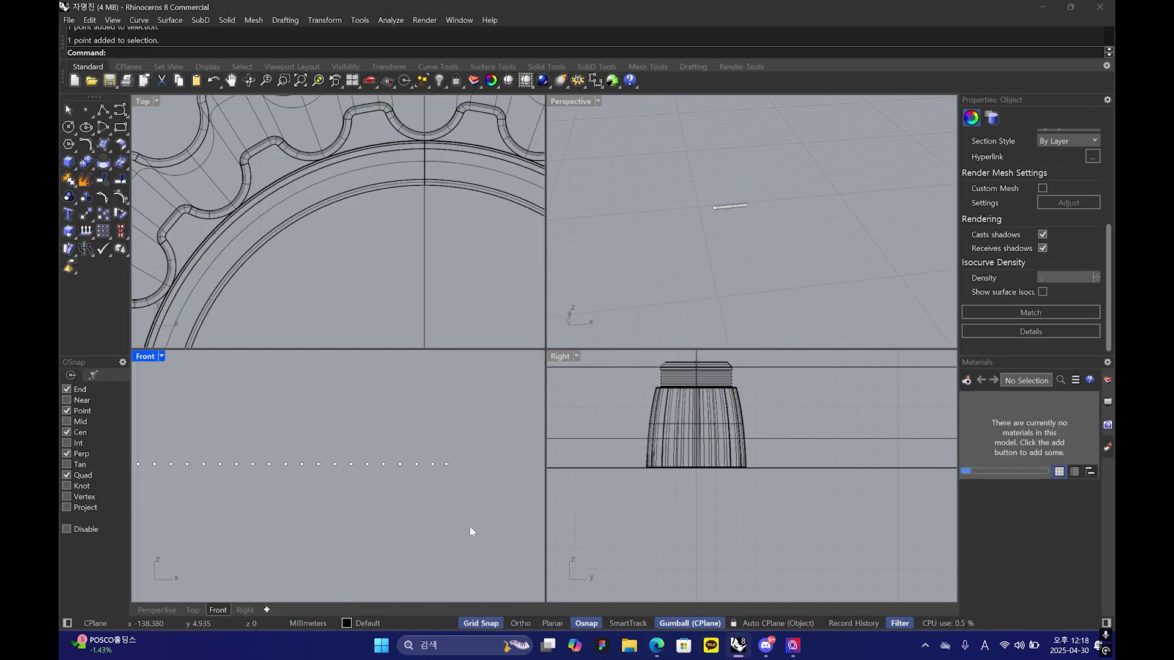
- Draw a straight polyline segment between the last two points at the row's end
{"action": "left_click", "coordinate": [103, 110]}
{"action": "right_click_drag", "start_coordinate": [340, 470], "coordinate": [447, 470]}
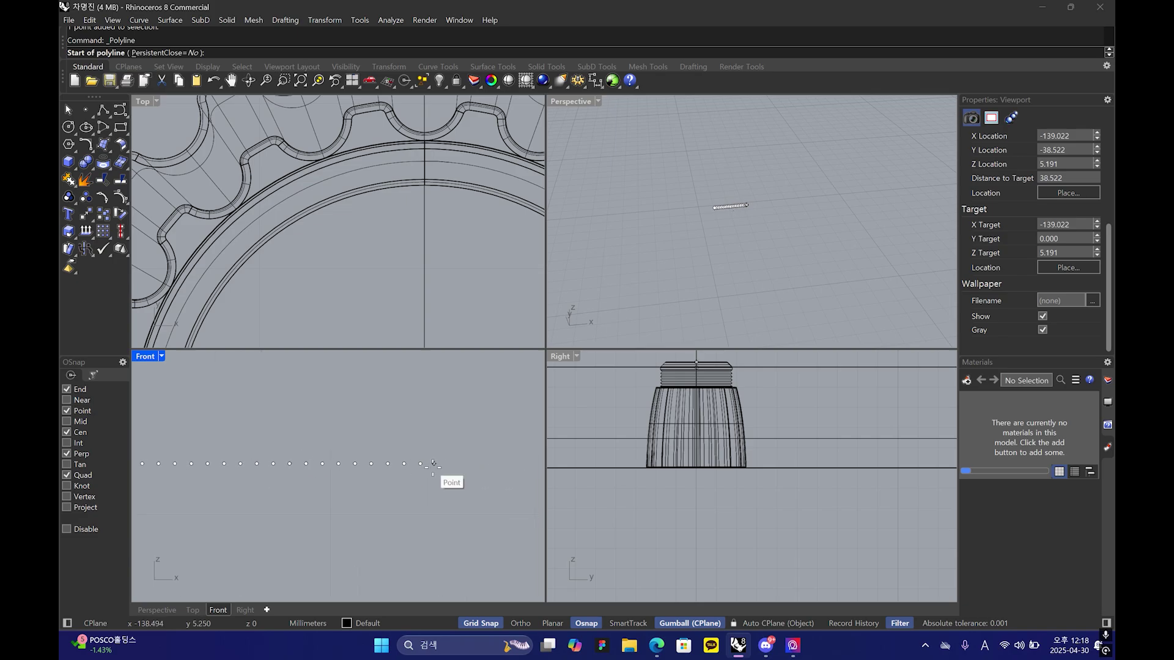
{"action": "left_click", "coordinate": [419, 464]}
{"action": "left_click", "coordinate": [433, 464]}
{"action": "right_click", "coordinate": [428, 468]}
{"action": "left_click", "coordinate": [428, 466]}
{"action": "scroll", "coordinate": [426, 468], "scroll_direction": "up", "scroll_amount": 6}
{"action": "left_click", "coordinate": [415, 494]}
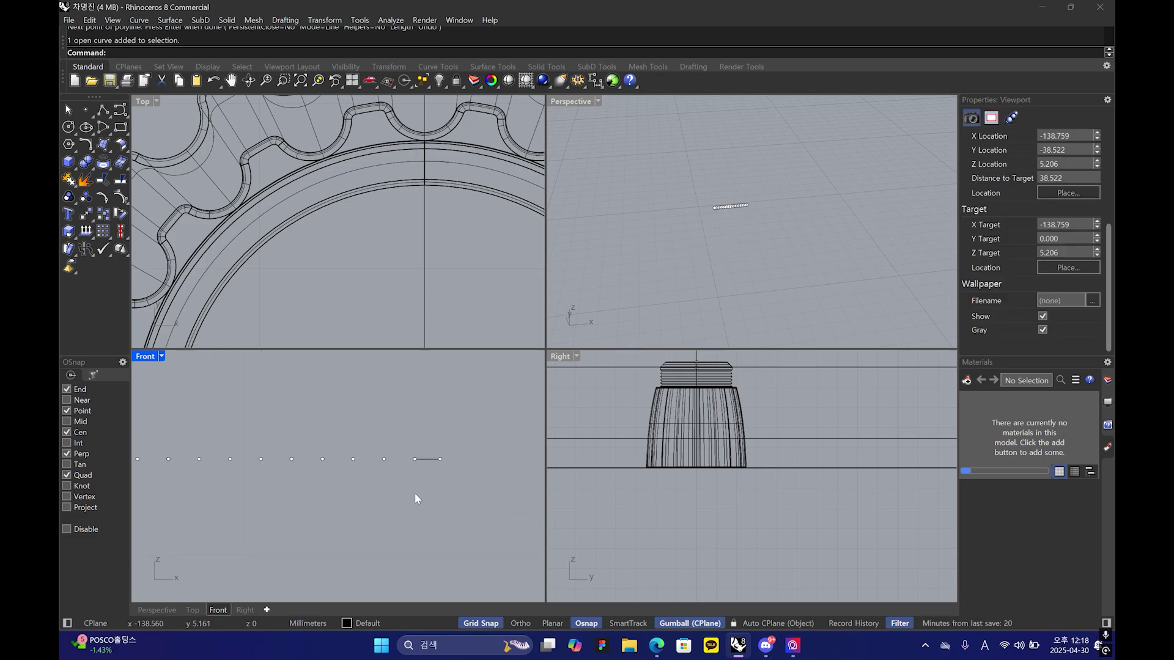
- Select every other point of the row and move those points down 0.08 mm in the Front view to form a zigzag
{"action": "left_click", "coordinate": [384, 460]}
{"action": "right_click_drag", "start_coordinate": [387, 460], "coordinate": [429, 459]}
{"action": "left_click", "coordinate": [364, 458], "text": "shift"}
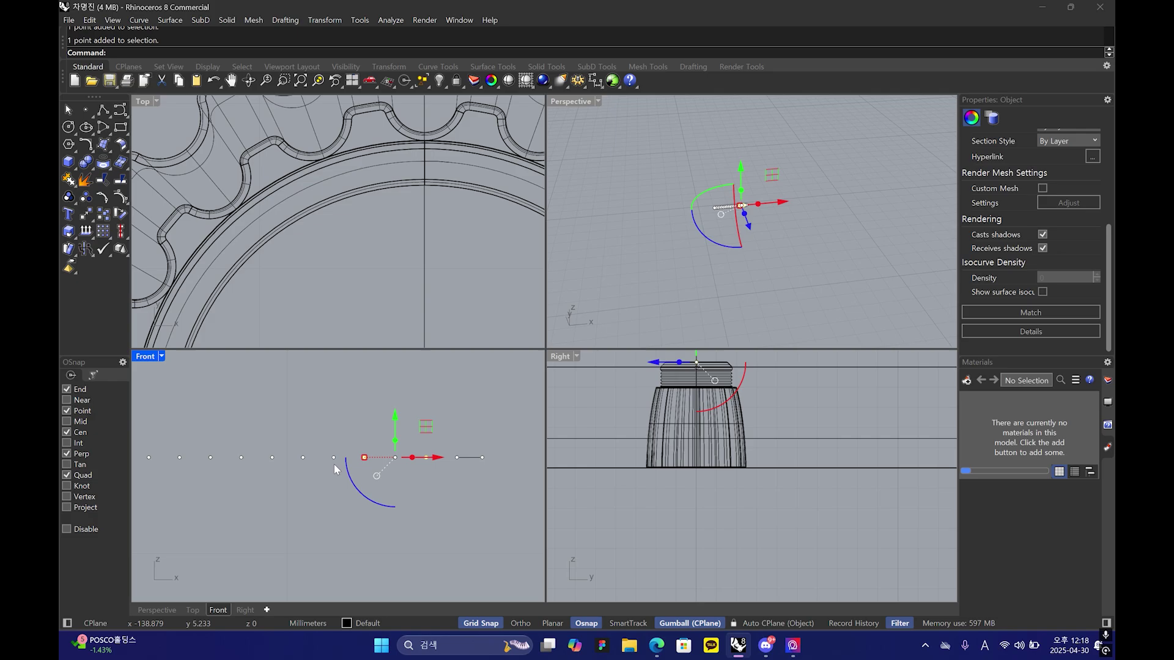
{"action": "left_click", "coordinate": [304, 458], "text": "shift"}
{"action": "right_click_drag", "start_coordinate": [304, 459], "coordinate": [353, 466]}
{"action": "left_click", "coordinate": [288, 459], "text": "shift"}
{"action": "left_click", "coordinate": [284, 459], "text": "shift"}
{"action": "left_click", "coordinate": [291, 463], "text": "shift"}
{"action": "right_click_drag", "start_coordinate": [270, 472], "coordinate": [304, 464]}
{"action": "left_click", "coordinate": [287, 463], "text": "shift"}
{"action": "left_click", "coordinate": [258, 460], "text": "shift"}
{"action": "left_click", "coordinate": [241, 460], "text": "shift"}
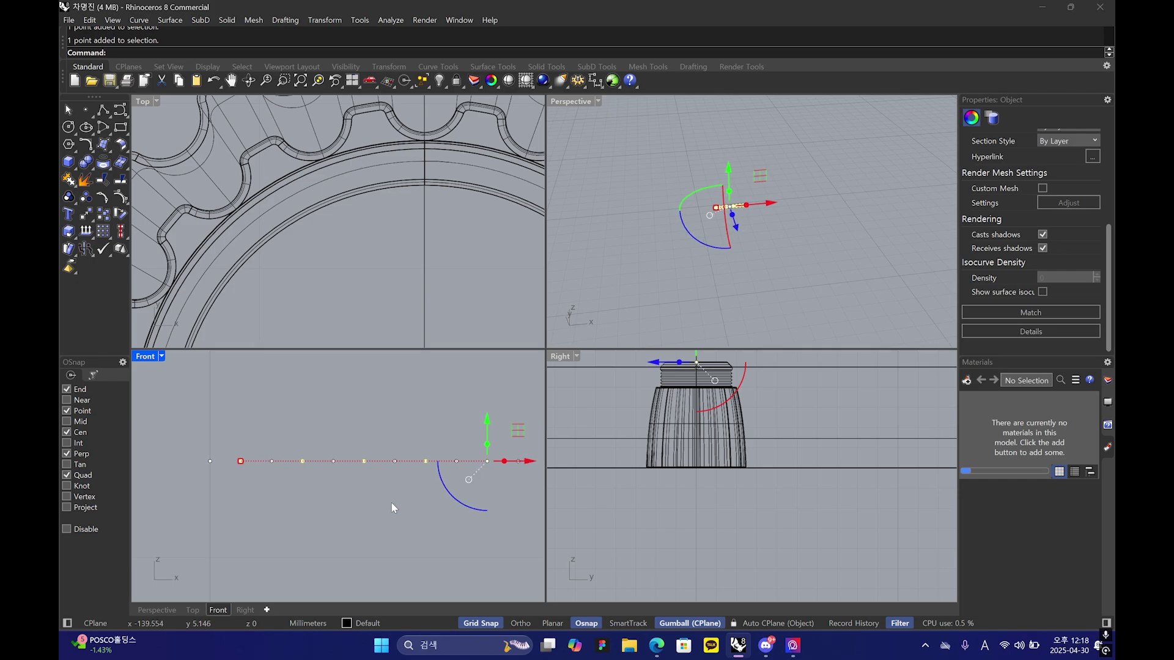
{"action": "right_click_drag", "start_coordinate": [391, 502], "coordinate": [351, 479]}
{"action": "left_click", "coordinate": [445, 419]}
{"action": "type", "text": "-"}
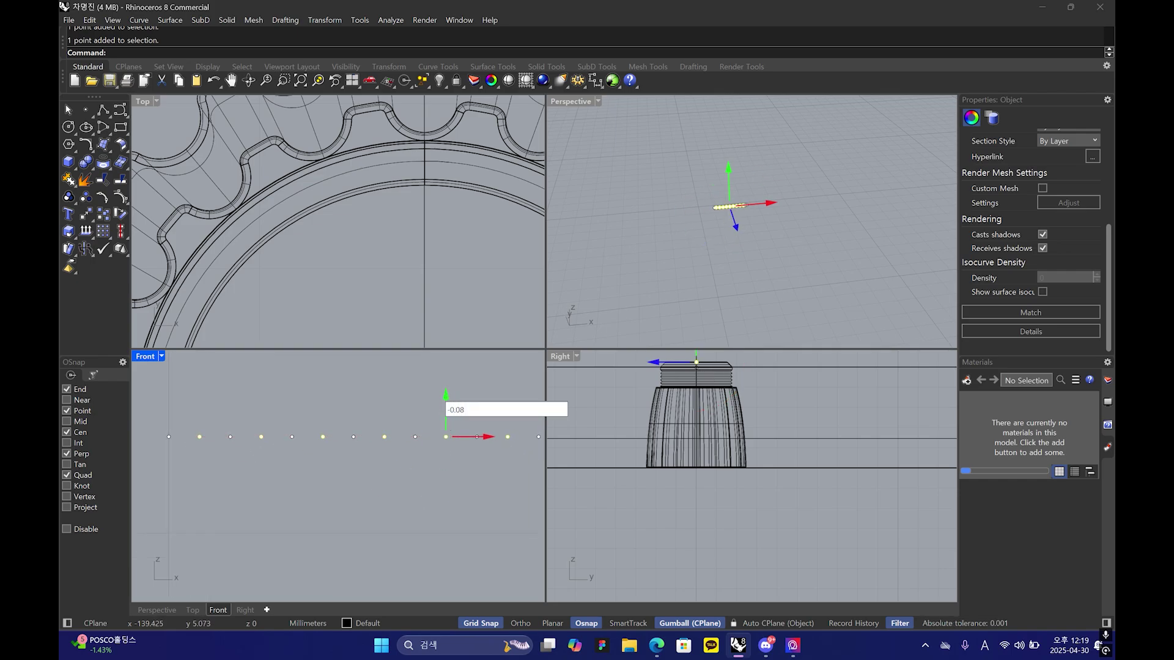
{"action": "type", "text": "0.08"}
{"action": "key", "text": "Return"}
{"action": "scroll", "coordinate": [297, 407], "scroll_direction": "down", "scroll_amount": 3}
{"action": "key", "text": "Escape"}
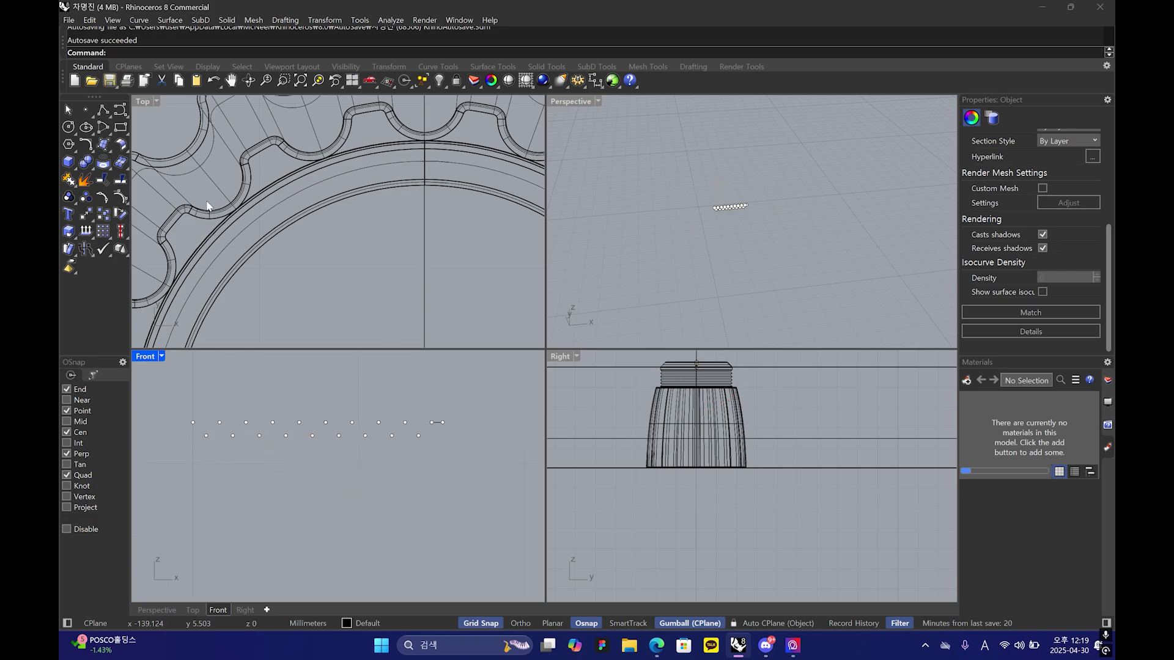
- Draw an interpolated curve through all the zigzag points, ending at the start of the straight end segment
{"action": "left_click", "coordinate": [124, 114]}
{"action": "left_click", "coordinate": [156, 118]}
{"action": "right_click_drag", "start_coordinate": [182, 424], "coordinate": [336, 440]}
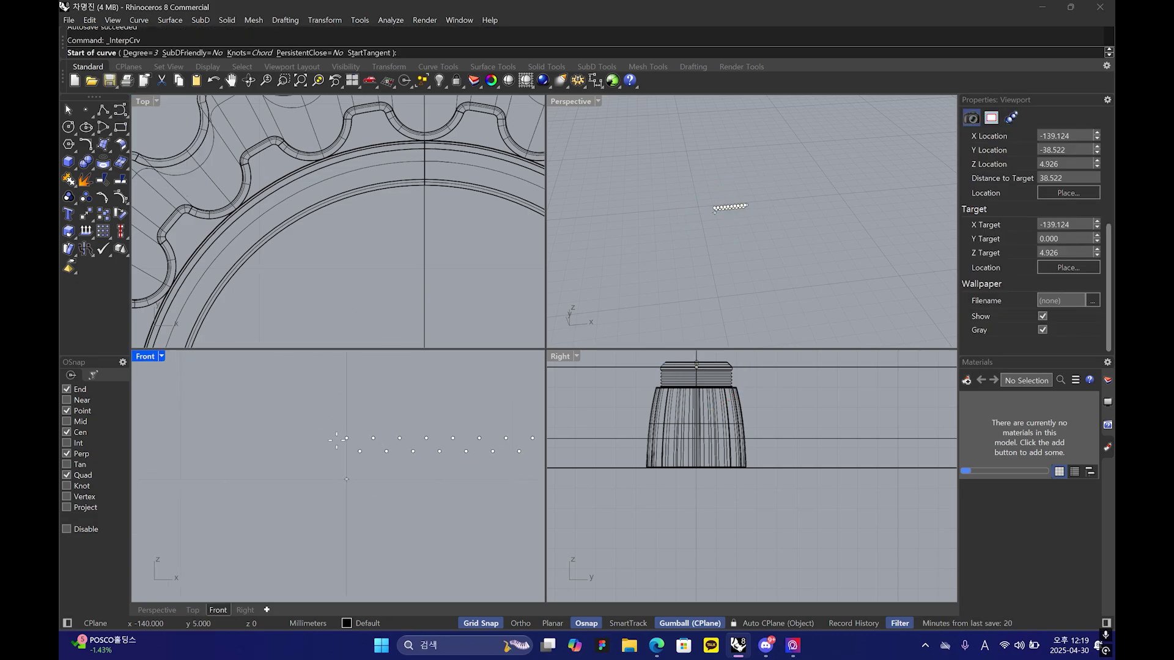
{"action": "left_click", "coordinate": [347, 438]}
{"action": "left_click", "coordinate": [360, 451]}
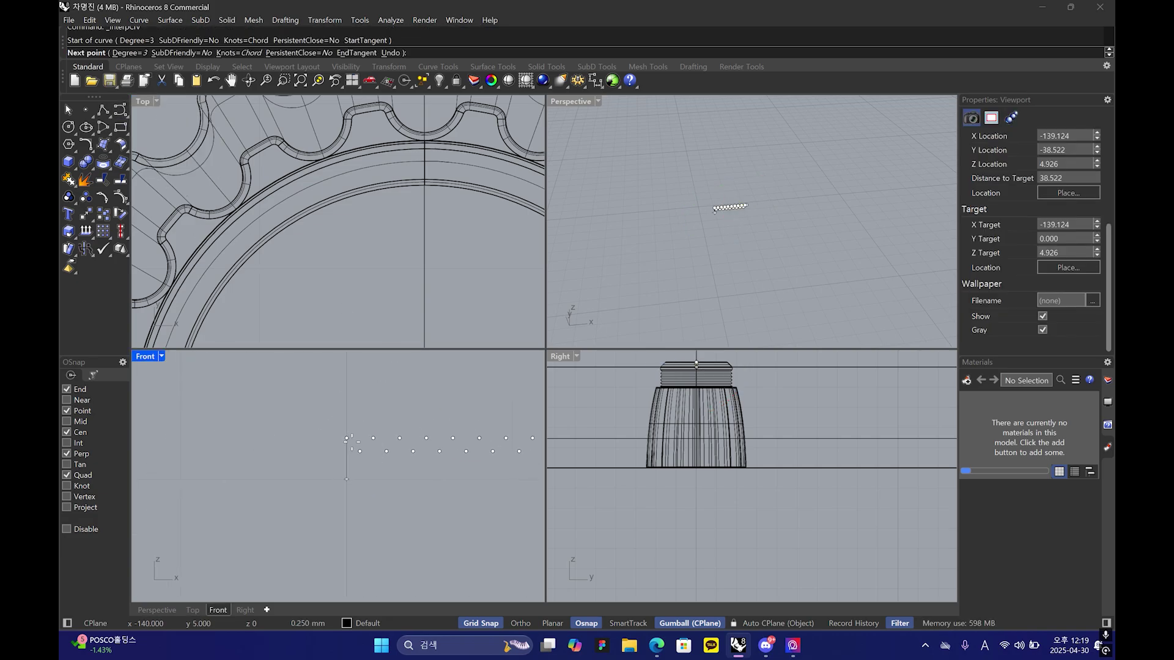
{"action": "left_click", "coordinate": [373, 439]}
{"action": "left_click", "coordinate": [386, 451]}
{"action": "left_click", "coordinate": [399, 439]}
{"action": "left_click", "coordinate": [413, 452]}
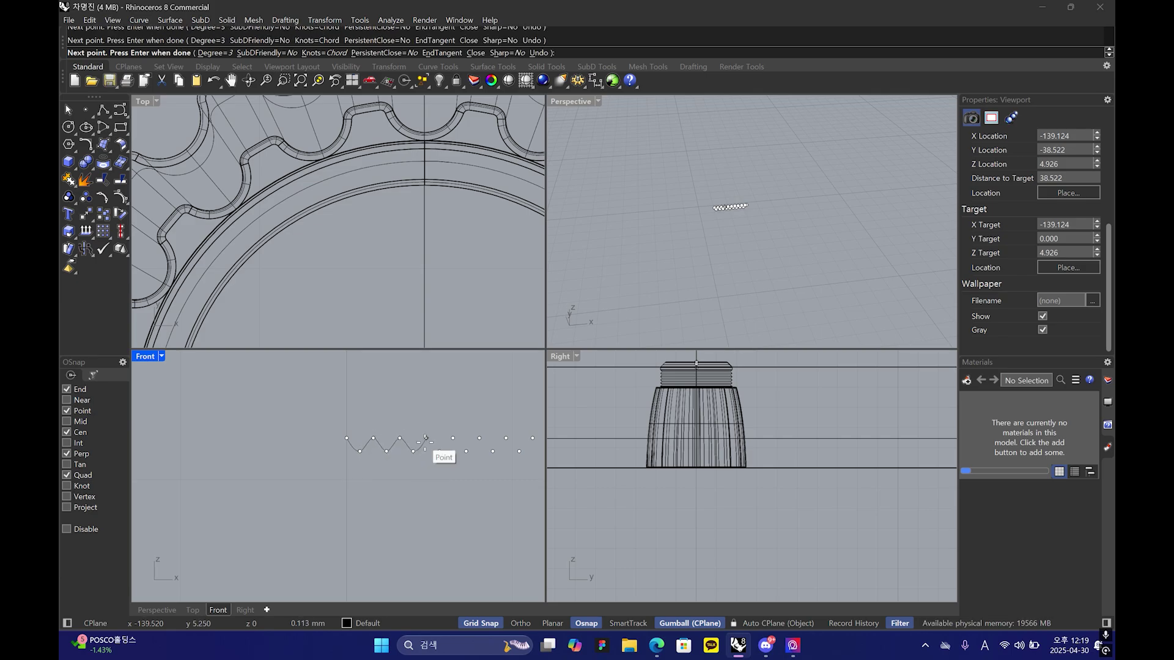
{"action": "left_click", "coordinate": [426, 438]}
{"action": "left_click", "coordinate": [440, 451]}
{"action": "left_click", "coordinate": [453, 438]}
{"action": "left_click", "coordinate": [466, 451]}
{"action": "left_click", "coordinate": [479, 438]}
{"action": "left_click", "coordinate": [493, 451]}
{"action": "left_click", "coordinate": [506, 438]}
{"action": "left_click", "coordinate": [519, 451]}
{"action": "right_click_drag", "start_coordinate": [523, 455], "coordinate": [478, 458]}
{"action": "left_click", "coordinate": [403, 438]}
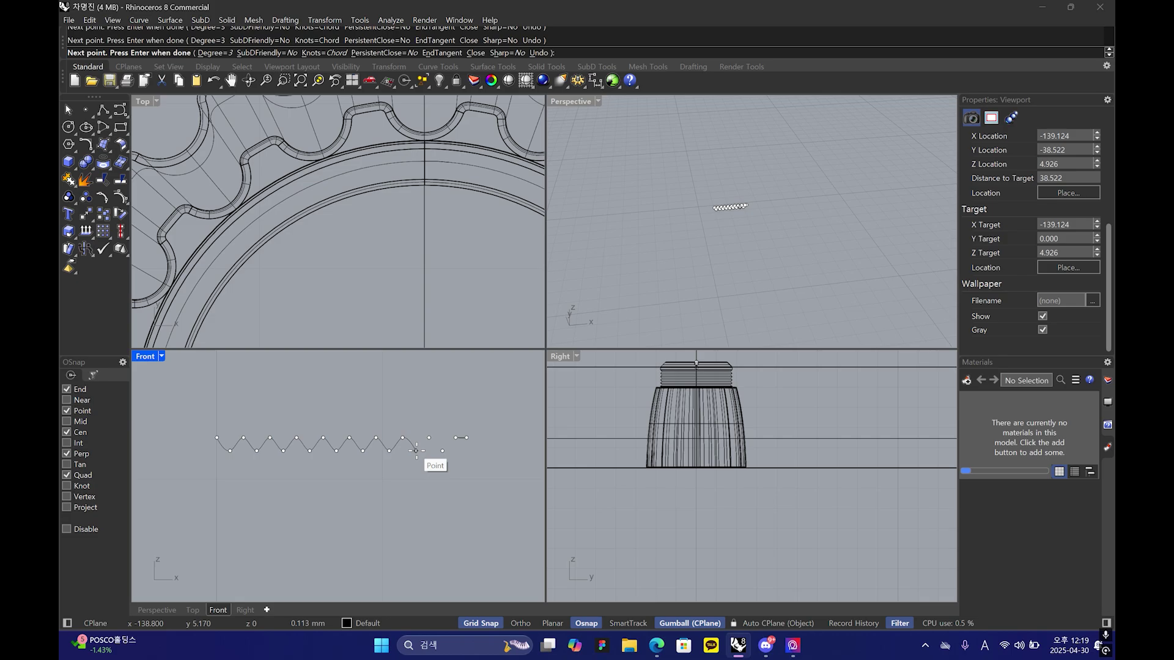
{"action": "left_click", "coordinate": [415, 451]}
{"action": "left_click", "coordinate": [429, 438]}
{"action": "left_click", "coordinate": [443, 451]}
{"action": "left_click", "coordinate": [455, 438]}
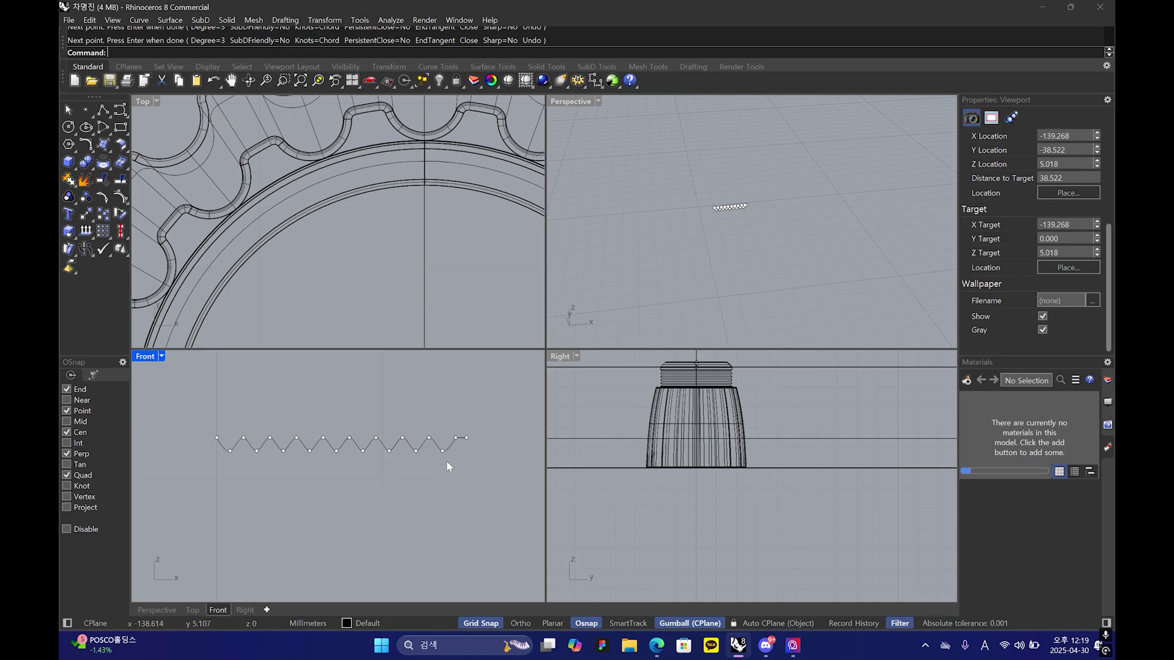
{"action": "right_click", "coordinate": [444, 454]}
- Join the wavy curve with the straight end segment and hide the joined curve
{"action": "scroll", "coordinate": [461, 441], "scroll_direction": "up", "scroll_amount": 10}
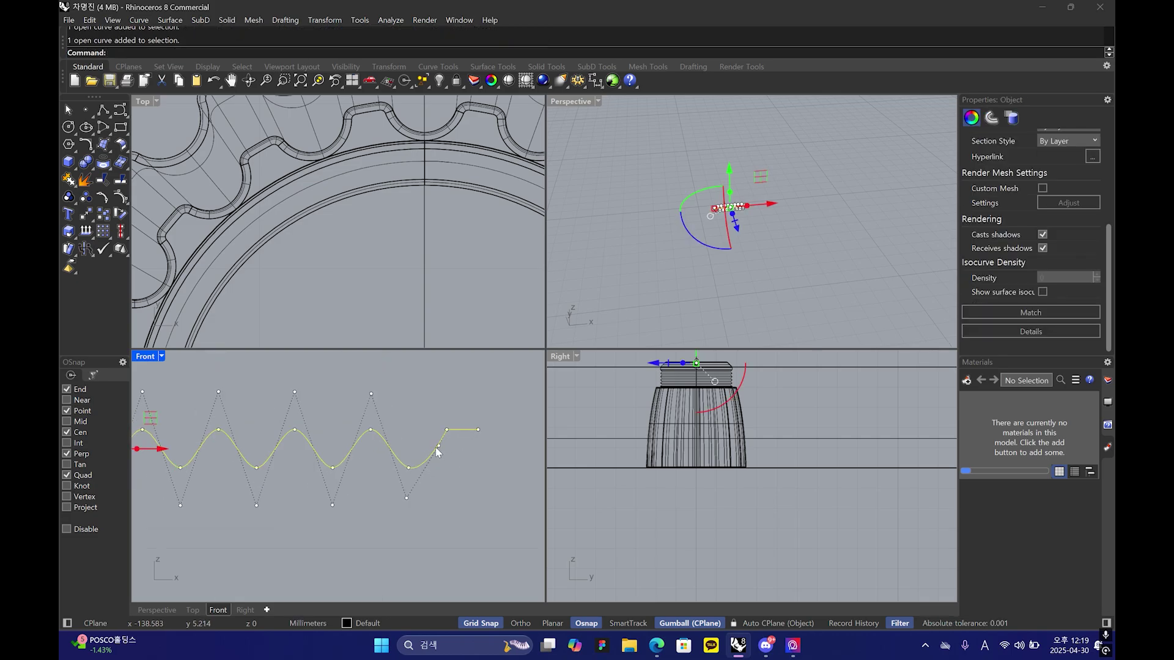
{"action": "key", "text": "ctrl+j"}
{"action": "left_click", "coordinate": [455, 444]}
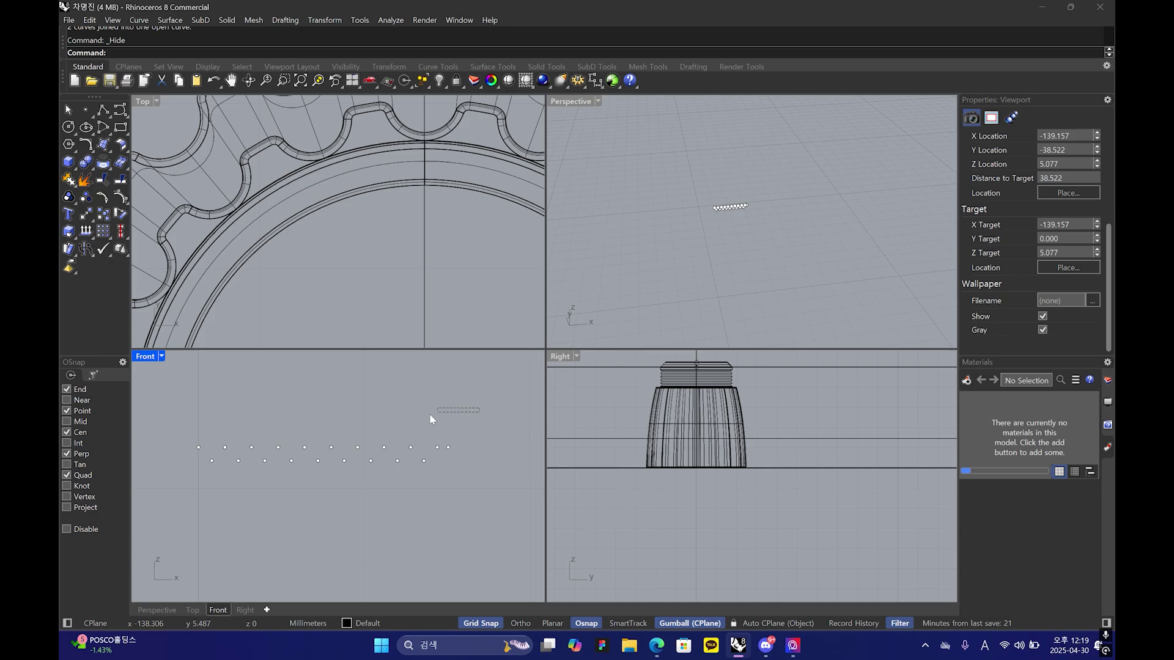
- Cut all the zigzag construction points and show the hidden wavy curve again
{"action": "left_click_drag", "start_coordinate": [224, 470], "coordinate": [191, 422]}
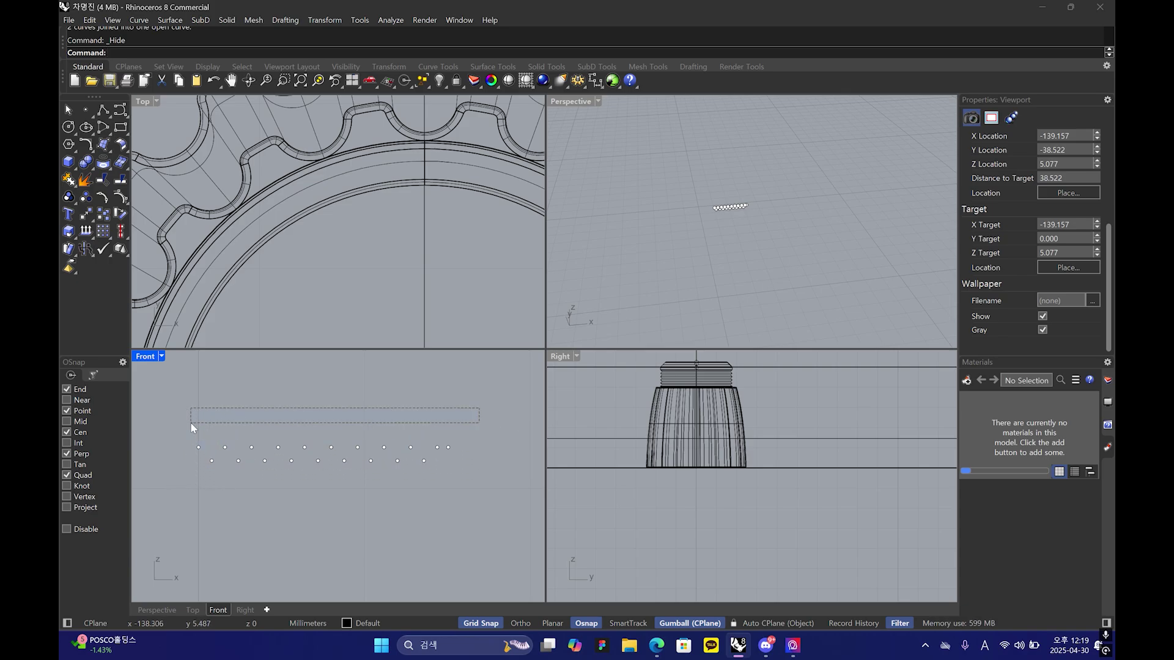
{"action": "left_click_drag", "start_coordinate": [218, 490], "coordinate": [187, 475]}
{"action": "key", "text": "ctrl+x"}
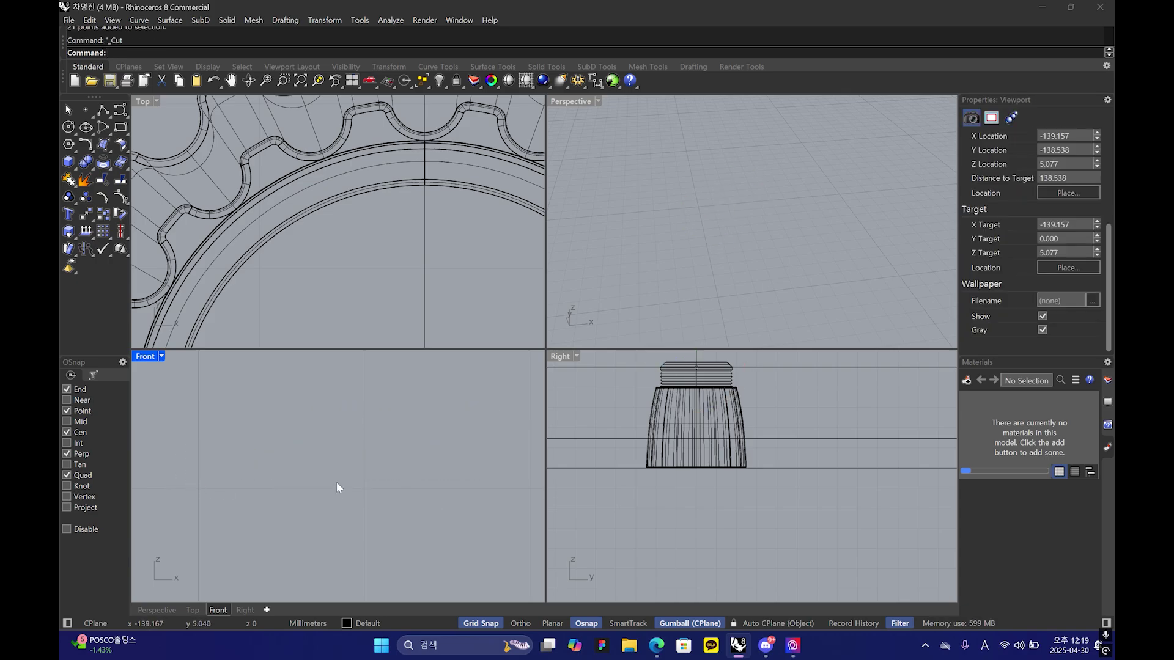
{"action": "middle_click", "coordinate": [308, 478]}
{"action": "right_click", "coordinate": [318, 467]}
- Fillet the corner between the wave and the straight end segment with a 0.05 mm radius
{"action": "left_click", "coordinate": [79, 146]}
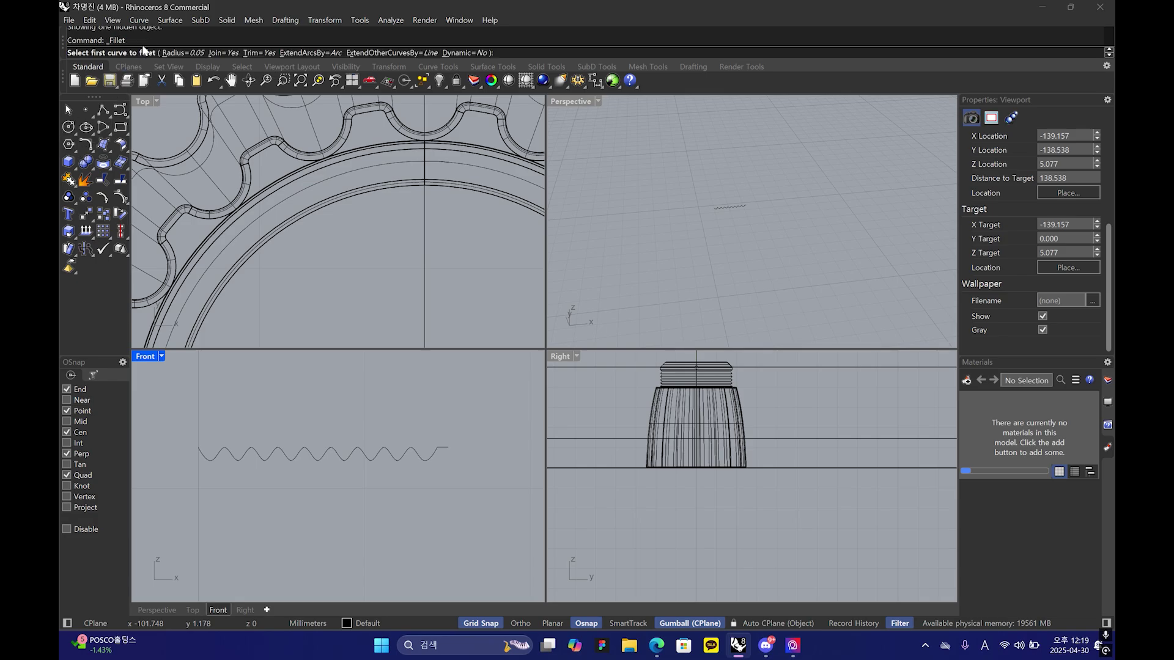
{"action": "scroll", "coordinate": [454, 469], "scroll_direction": "up", "scroll_amount": 8}
{"action": "left_click", "coordinate": [410, 417]}
{"action": "left_click", "coordinate": [414, 416]}
{"action": "scroll", "coordinate": [414, 417], "scroll_direction": "up", "scroll_amount": 9}
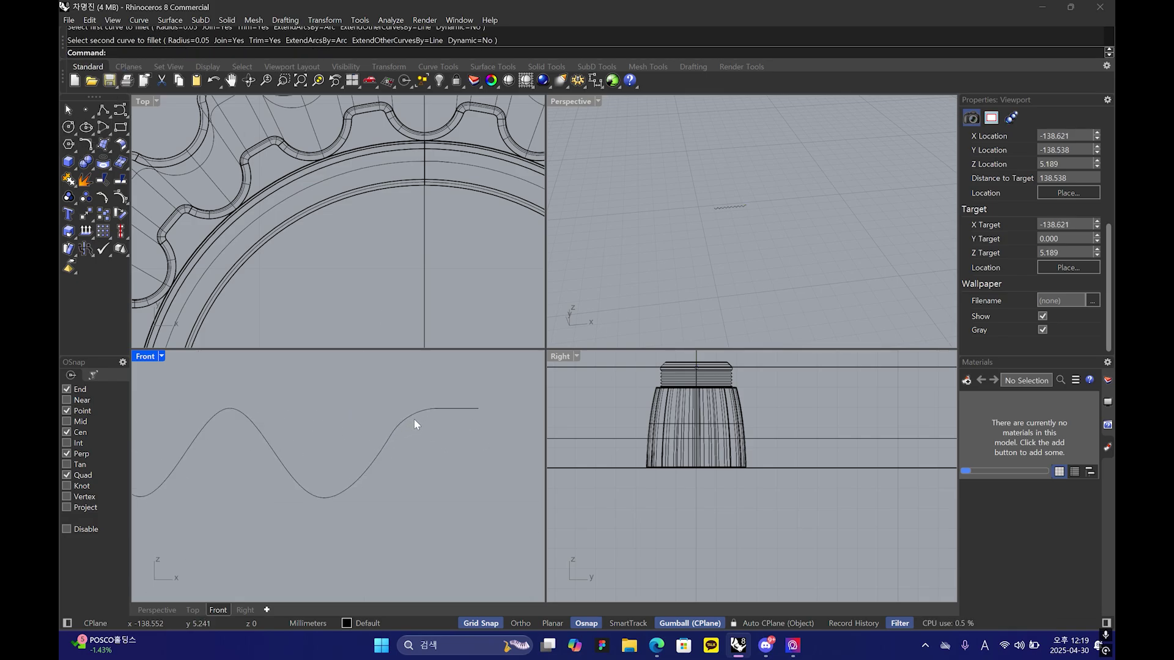
- Revolve the wavy profile a full 360° around a vertical axis through its inner end point
{"action": "left_click", "coordinate": [413, 417]}
{"action": "scroll", "coordinate": [406, 437], "scroll_direction": "down", "scroll_amount": 10}
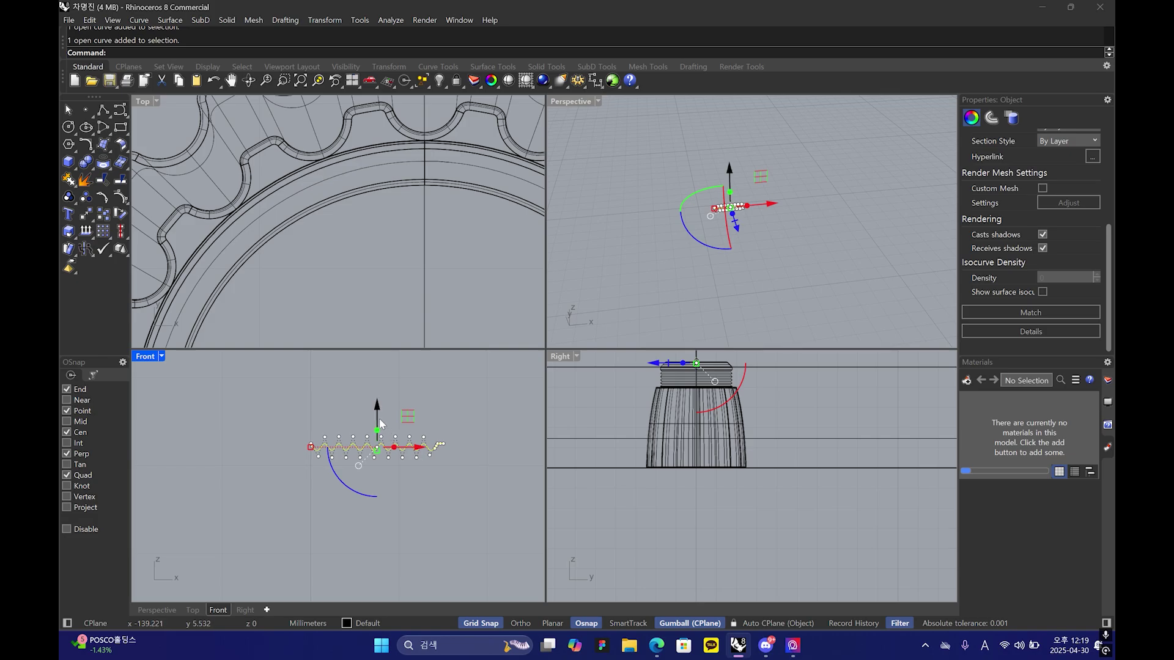
{"action": "type", "text": "revolve"}
{"action": "key", "text": "Return"}
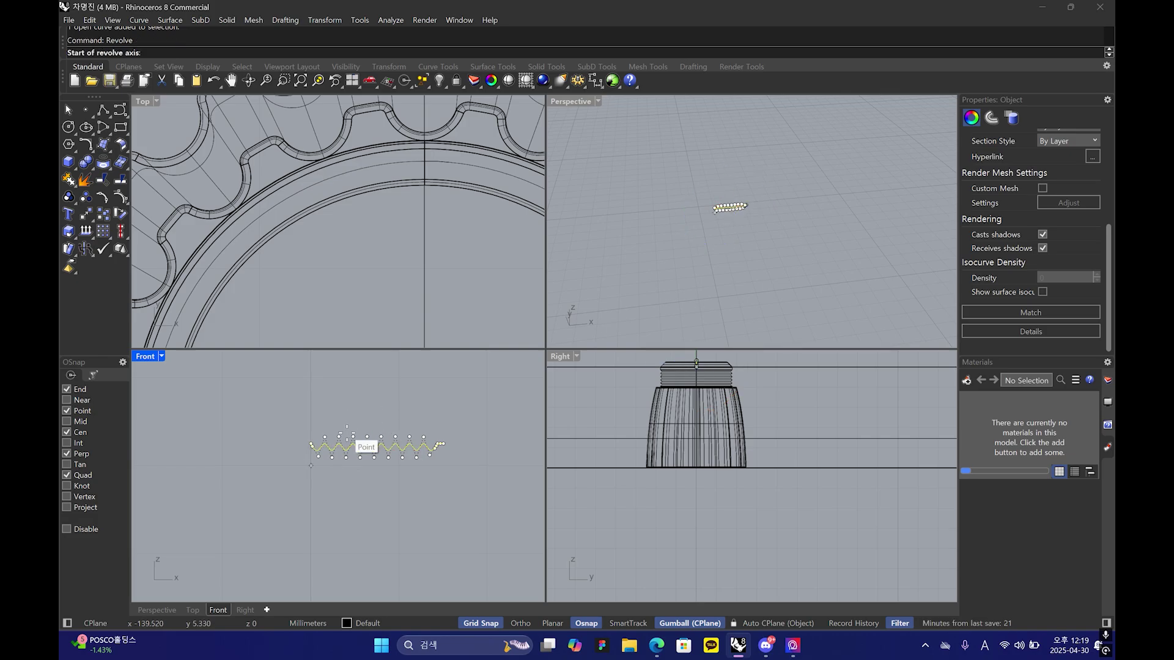
{"action": "left_click", "coordinate": [310, 444]}
{"action": "left_click", "coordinate": [311, 379]}
{"action": "key", "text": "Return"}
{"action": "key", "text": "Return"}
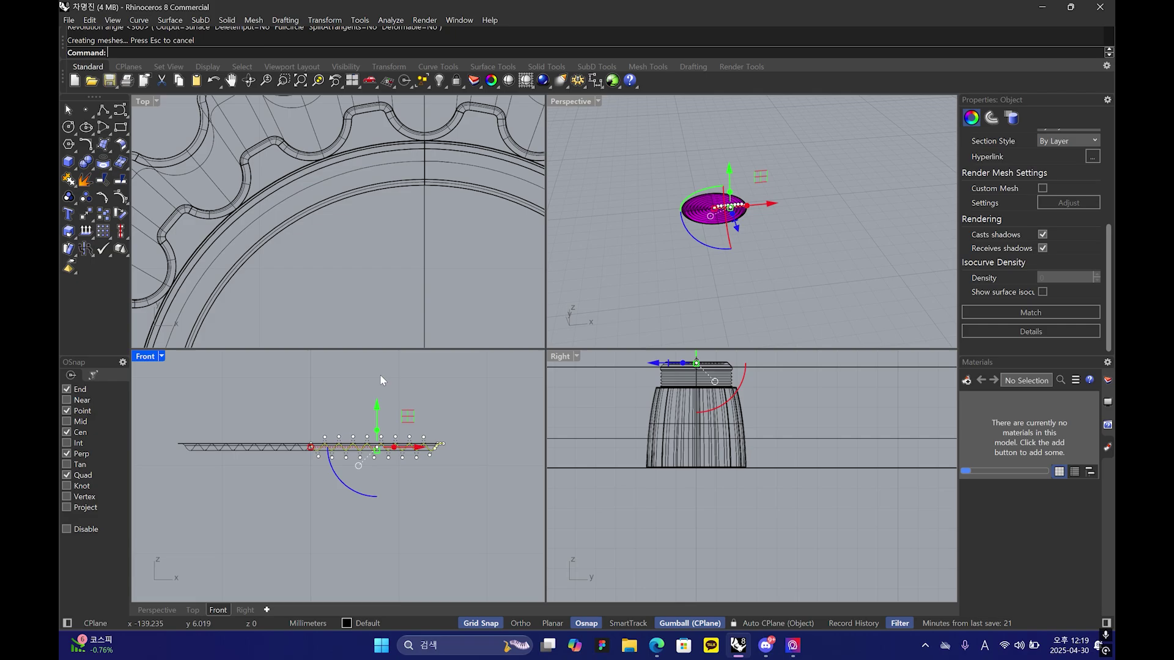
- Flip the surface direction of the revolved wavy disc
{"action": "left_click", "coordinate": [767, 224]}
{"action": "left_click", "coordinate": [729, 212]}
{"action": "right_click", "coordinate": [86, 231]}
{"action": "left_click", "coordinate": [754, 245]}
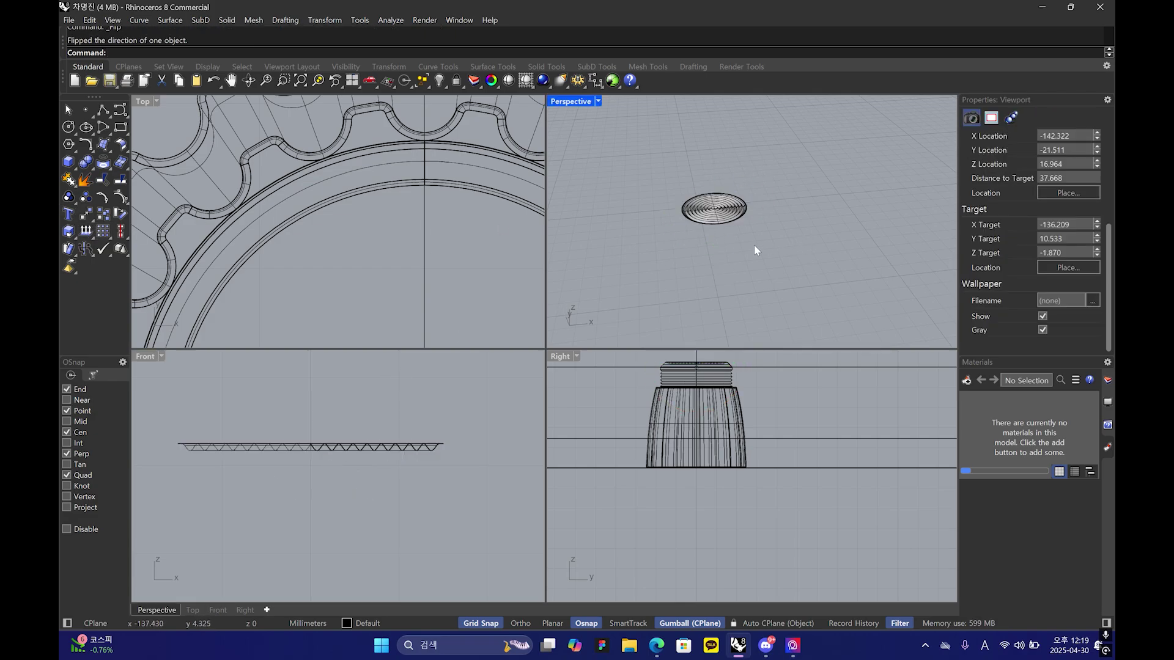
- Move the ribbed disc 40 mm along X onto the knob's cap
{"action": "scroll", "coordinate": [760, 230], "scroll_direction": "down", "scroll_amount": 2}
{"action": "right_click_drag", "start_coordinate": [759, 226], "coordinate": [710, 222]}
{"action": "scroll", "coordinate": [710, 225], "scroll_direction": "up", "scroll_amount": 4}
{"action": "left_click", "coordinate": [735, 245]}
{"action": "left_click", "coordinate": [758, 262]}
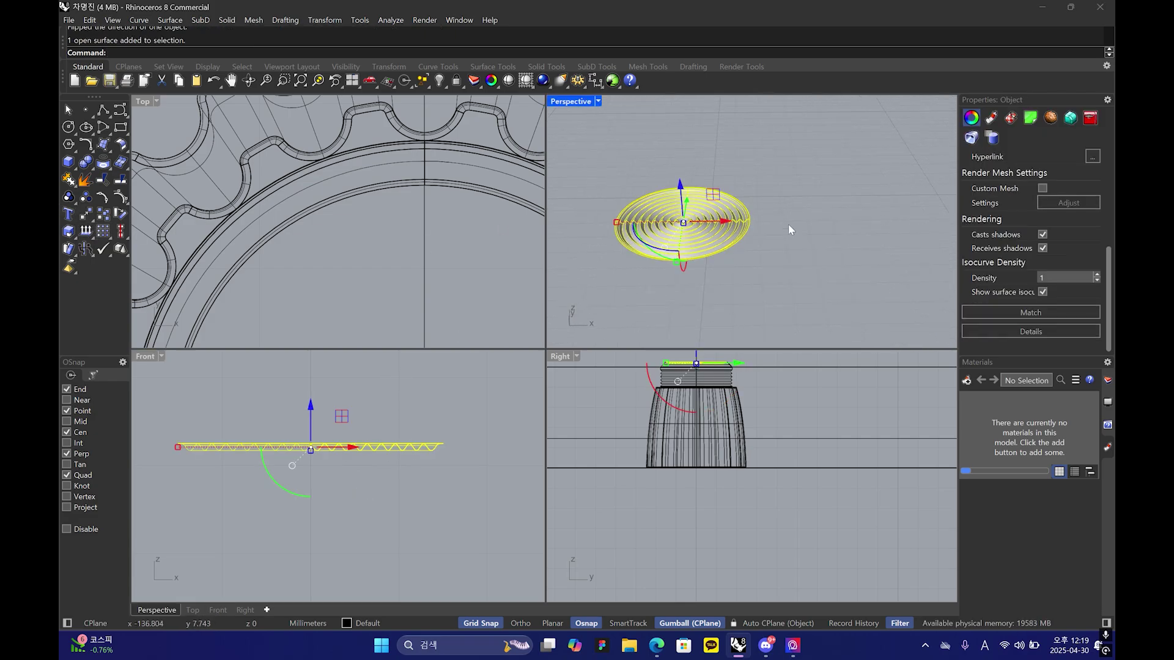
{"action": "left_click", "coordinate": [728, 224]}
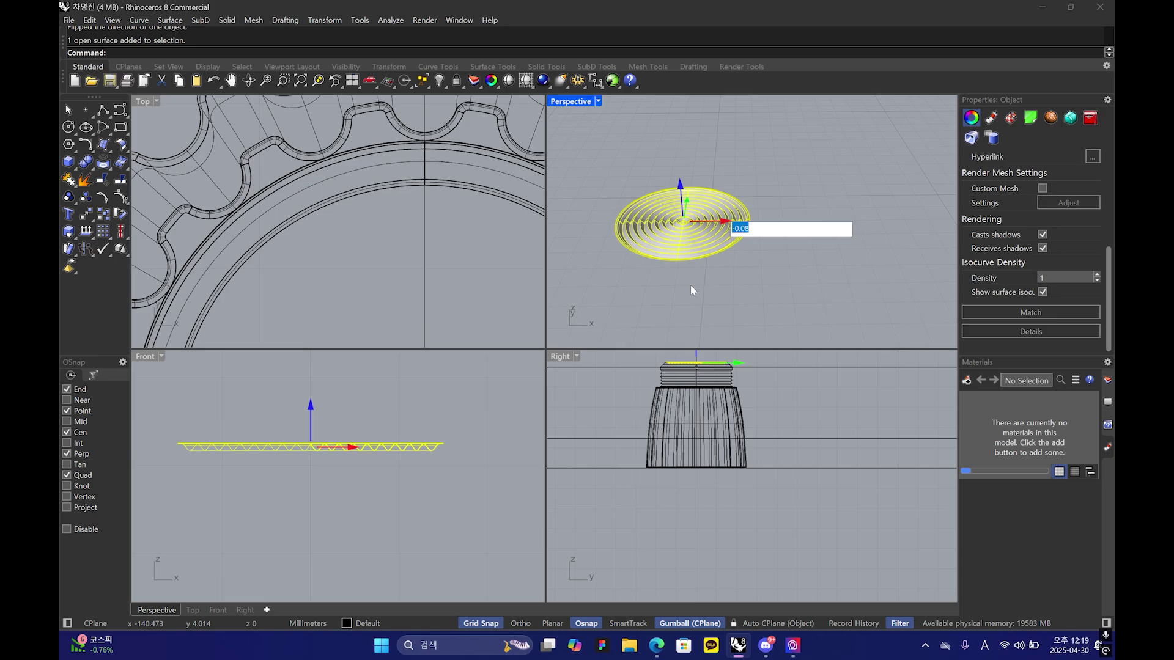
{"action": "type", "text": "140"}
{"action": "key", "text": "Return"}
- Hide the fluted body and join the cap's surfaces with the ribbed disc into one closed polysurface
{"action": "scroll", "coordinate": [828, 221], "scroll_direction": "down", "scroll_amount": 5}
{"action": "right_click_drag", "start_coordinate": [828, 222], "coordinate": [695, 197], "text": "shift"}
{"action": "scroll", "coordinate": [844, 230], "scroll_direction": "up", "scroll_amount": 9}
{"action": "left_click", "coordinate": [722, 262]}
{"action": "left_click", "coordinate": [683, 192]}
{"action": "left_click", "coordinate": [716, 180]}
{"action": "key", "text": "Return"}
{"action": "left_click", "coordinate": [765, 228]}
{"action": "left_click", "coordinate": [800, 213]}
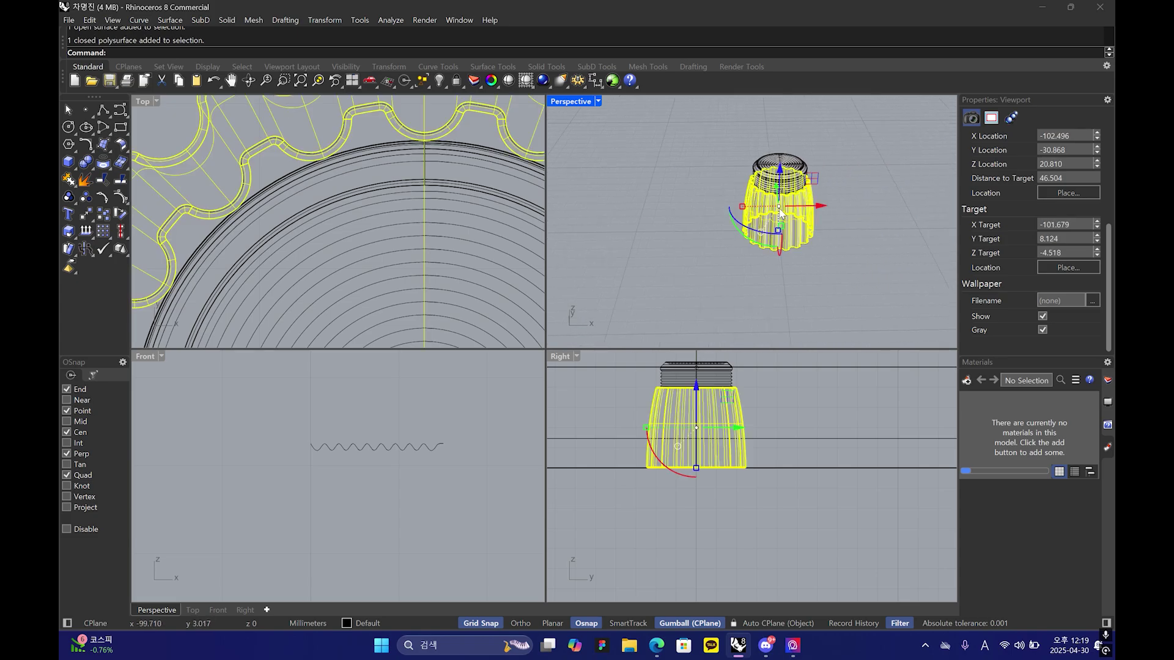
{"action": "middle_click", "coordinate": [805, 211]}
{"action": "left_click", "coordinate": [808, 209]}
{"action": "left_click_drag", "start_coordinate": [821, 144], "coordinate": [611, 308]}
{"action": "key", "text": "ctrl+j"}
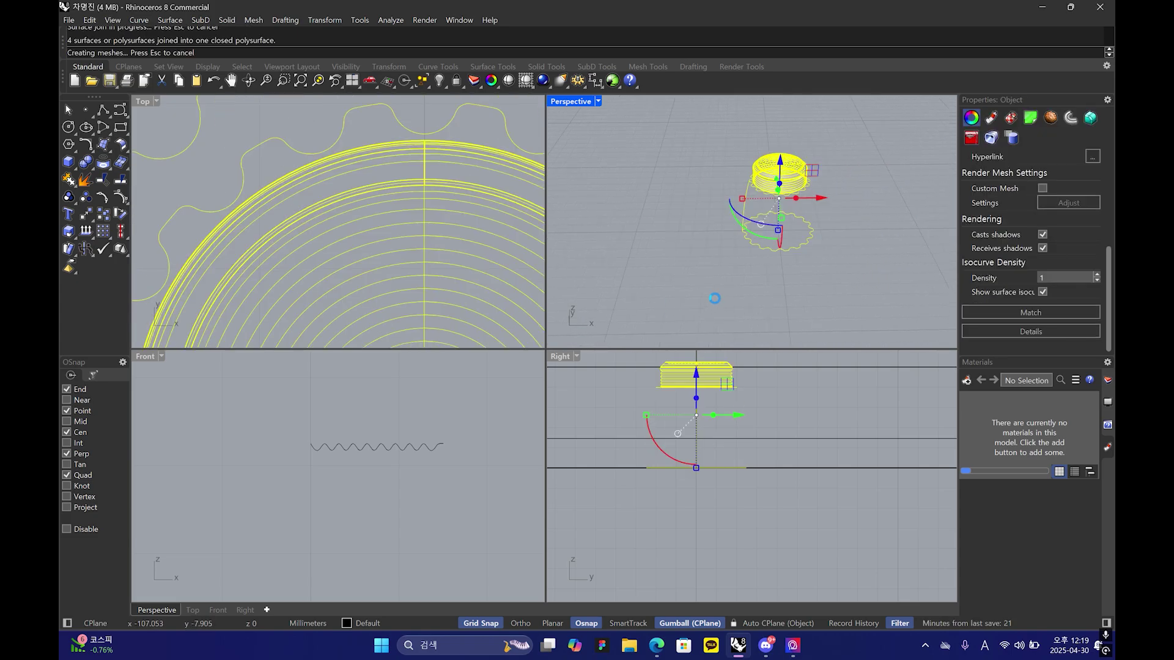
- Inspect the joined cap from several angles and show the hidden fluted body again
{"action": "left_click", "coordinate": [861, 207]}
{"action": "left_click", "coordinate": [758, 241]}
{"action": "key", "text": "Escape"}
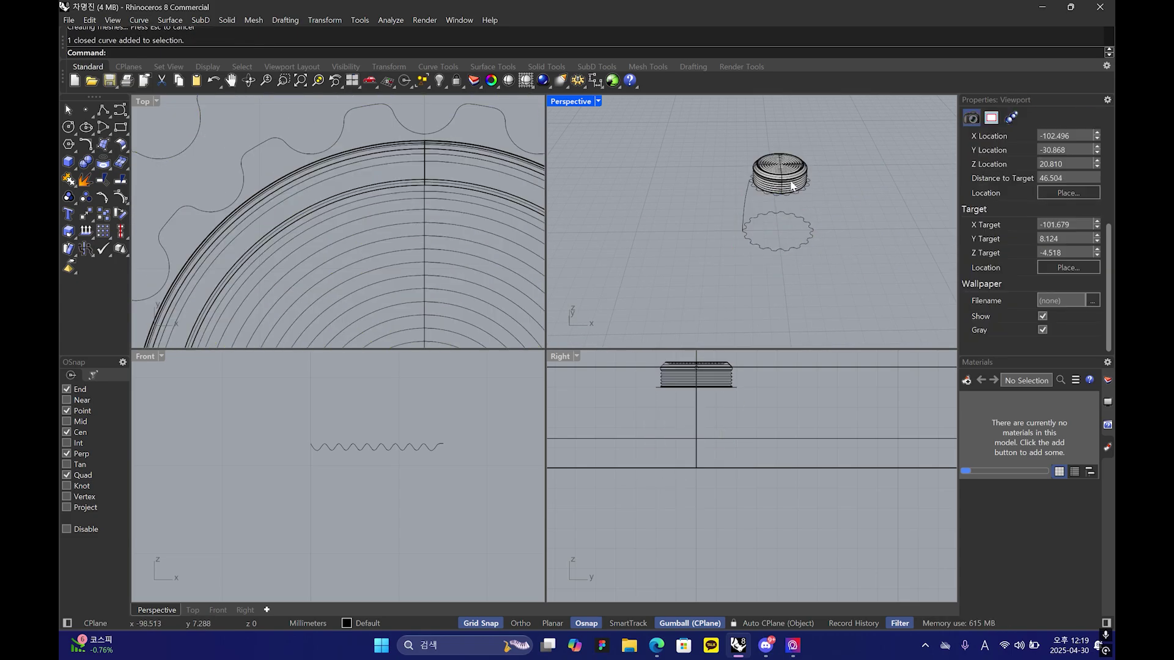
{"action": "scroll", "coordinate": [732, 194], "scroll_direction": "up", "scroll_amount": 4}
{"action": "scroll", "coordinate": [738, 199], "scroll_direction": "up", "scroll_amount": 2}
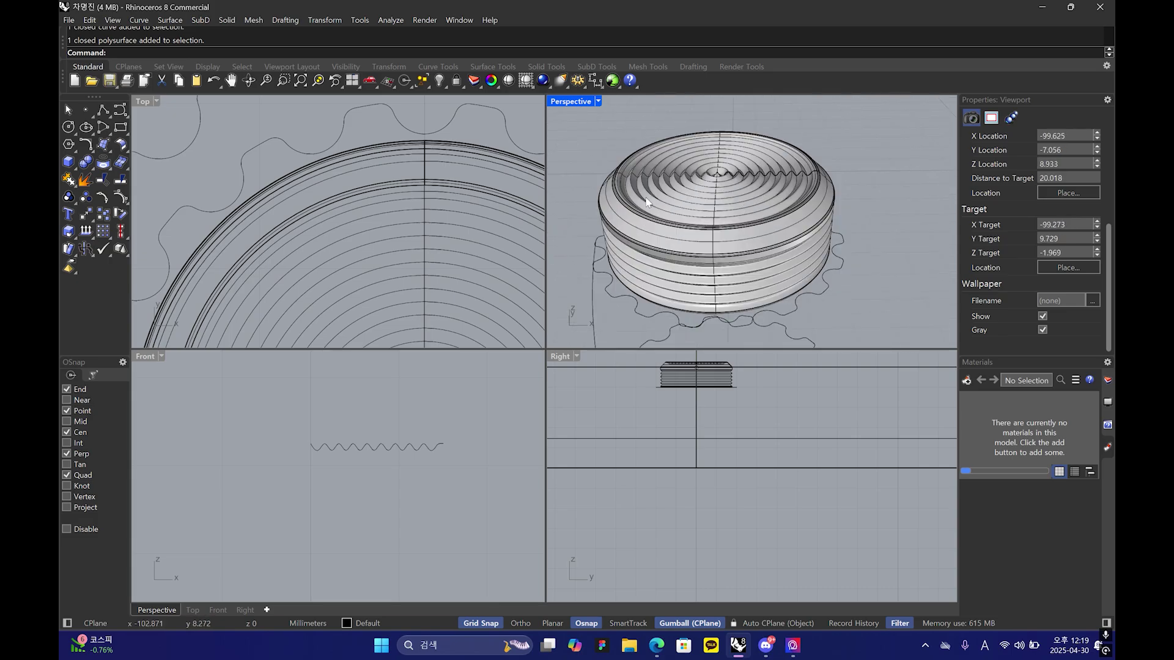
{"action": "right_click_drag", "start_coordinate": [647, 202], "coordinate": [796, 271]}
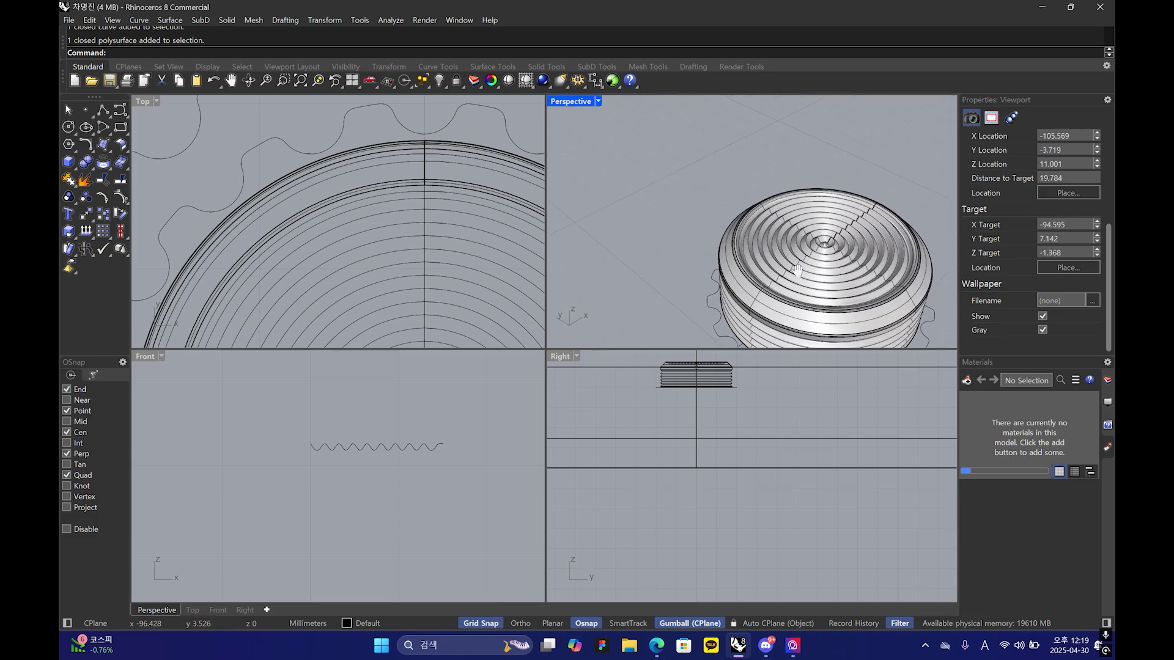
{"action": "middle_click", "coordinate": [796, 271]}
{"action": "left_click", "coordinate": [733, 251]}
{"action": "right_click_drag", "start_coordinate": [734, 252], "coordinate": [828, 292]}
- Look at the knob tops in the browser's Tufton photo and return to Rhino
{"action": "left_click", "coordinate": [668, 633]}
{"action": "left_click", "coordinate": [620, 590]}
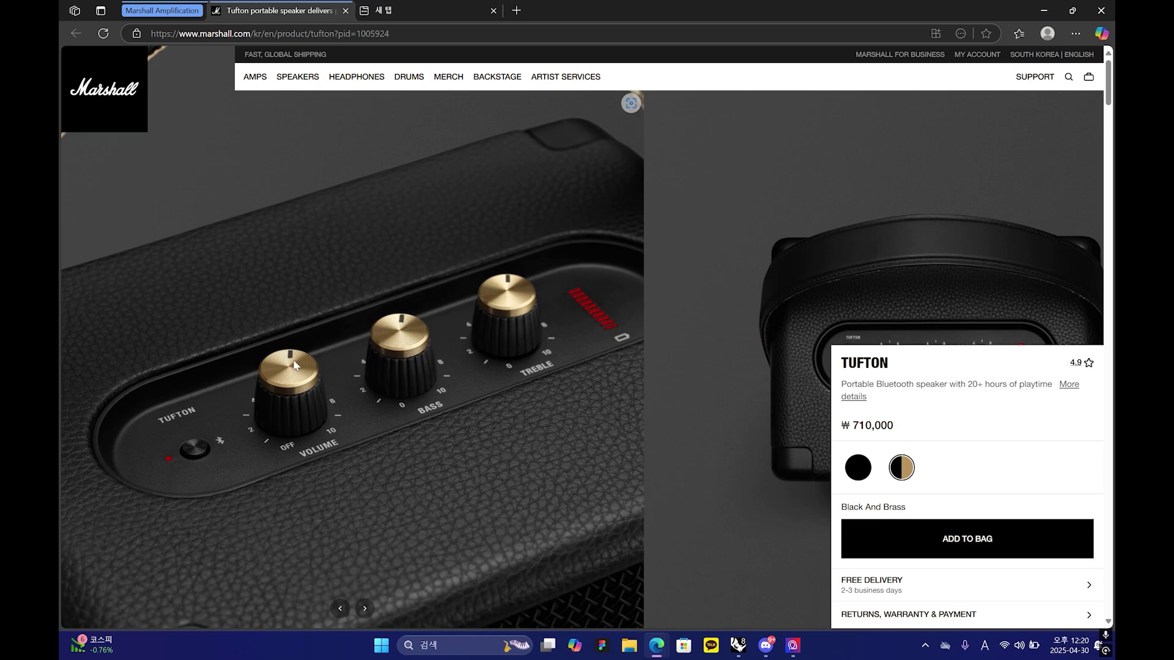
{"action": "left_click", "coordinate": [745, 646]}
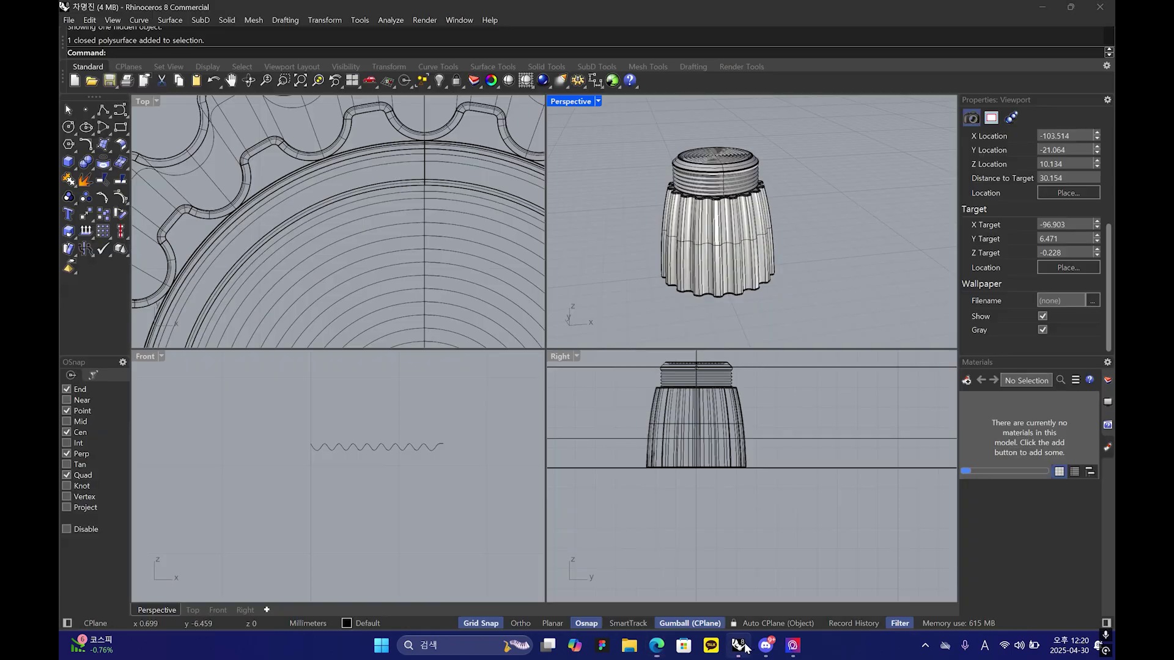
- Draw a centre-based rectangle 0.5 mm by 0.8 mm in the top view, centred 1 mm off the cap's centre along Y
{"action": "left_click", "coordinate": [120, 128]}
{"action": "scroll", "coordinate": [244, 190], "scroll_direction": "down", "scroll_amount": 5}
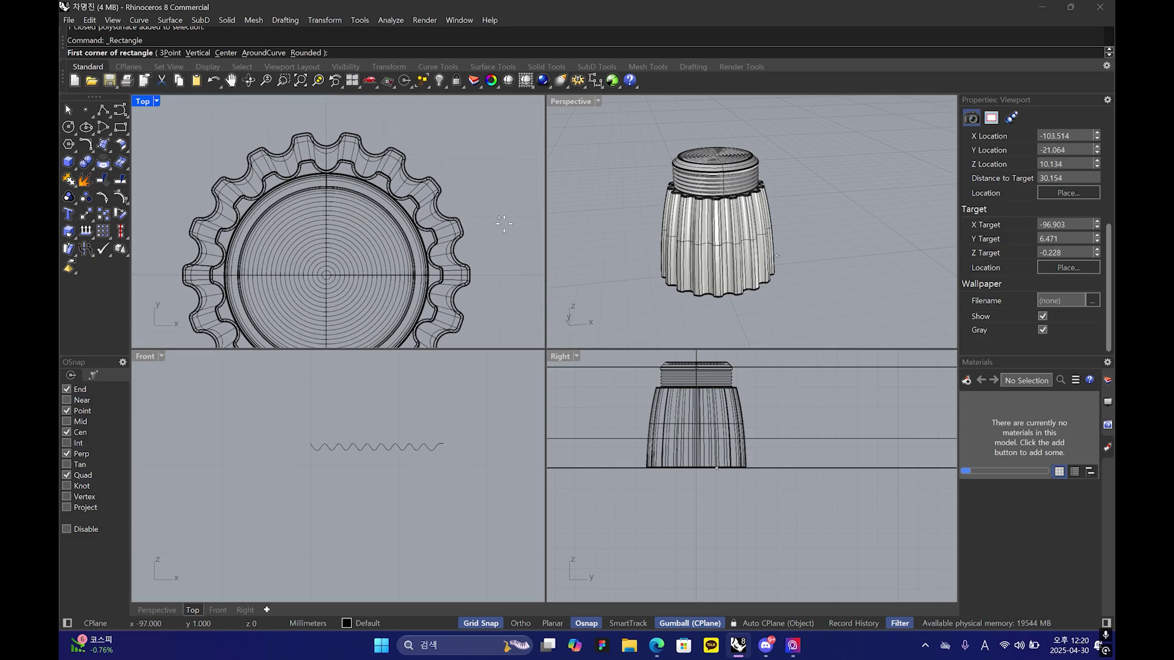
{"action": "right_click_drag", "start_coordinate": [504, 224], "coordinate": [380, 214]}
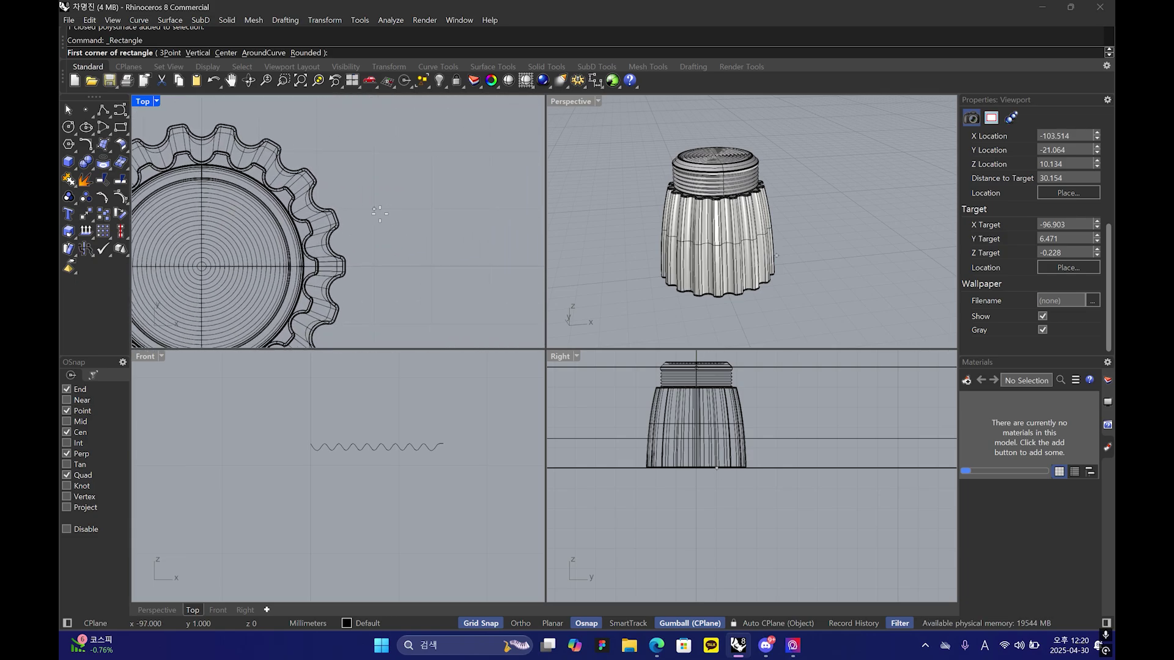
{"action": "left_click", "coordinate": [225, 53]}
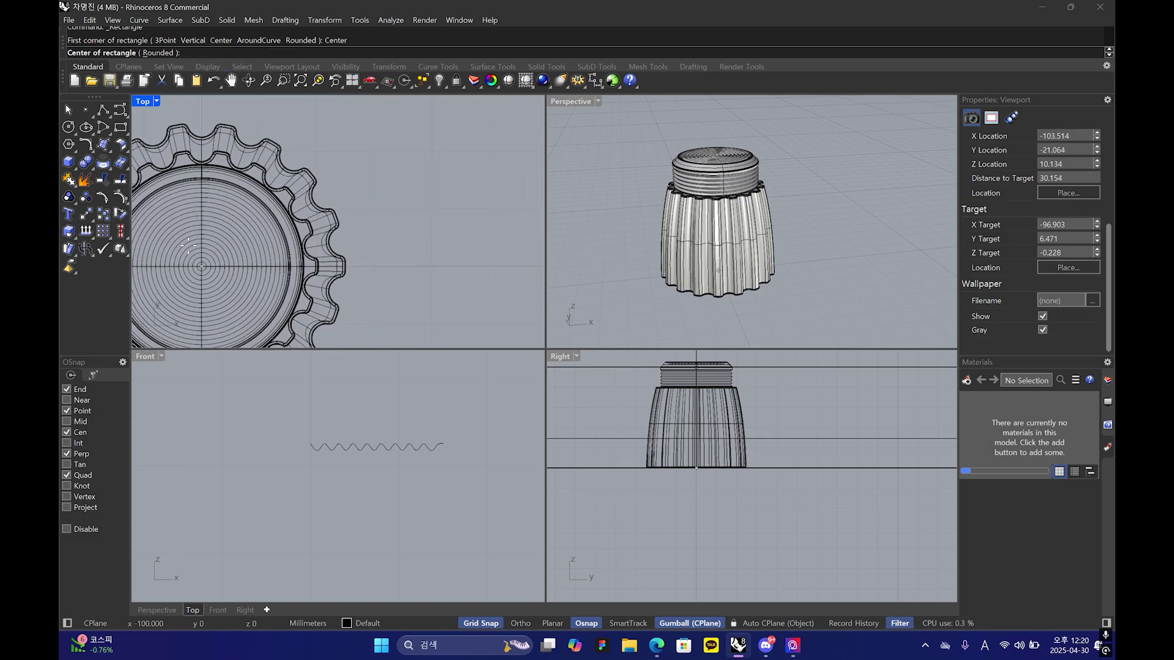
{"action": "left_click", "coordinate": [201, 210]}
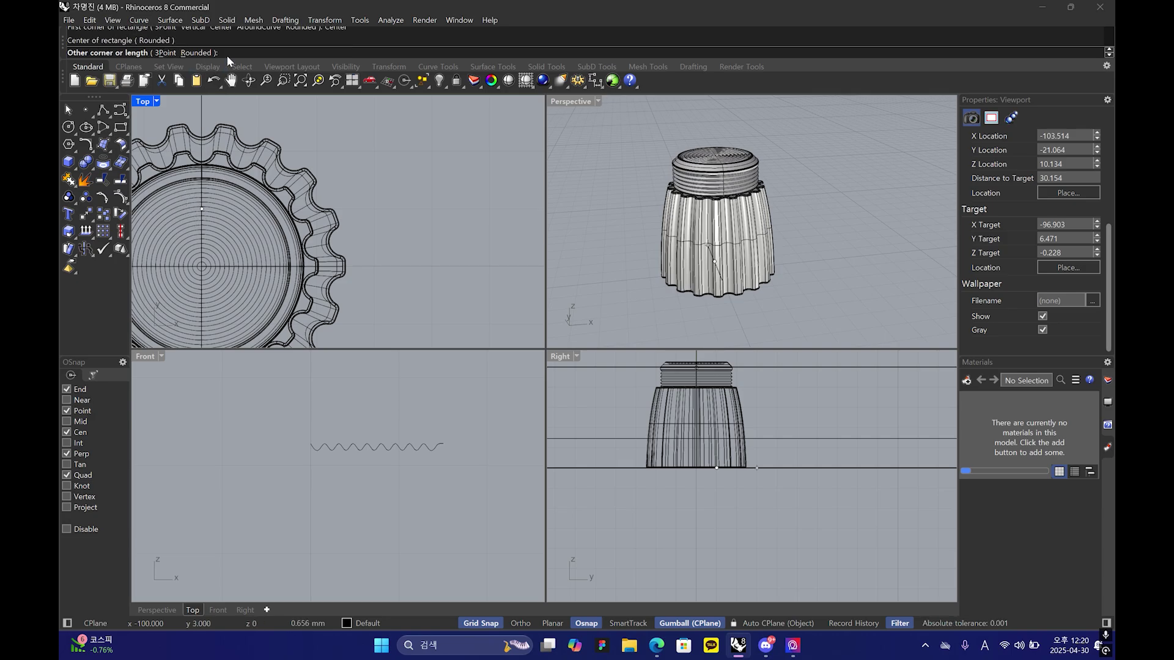
{"action": "type", "text": "0.5"}
{"action": "right_click_drag", "start_coordinate": [235, 122], "coordinate": [248, 155]}
{"action": "key", "text": "Return"}
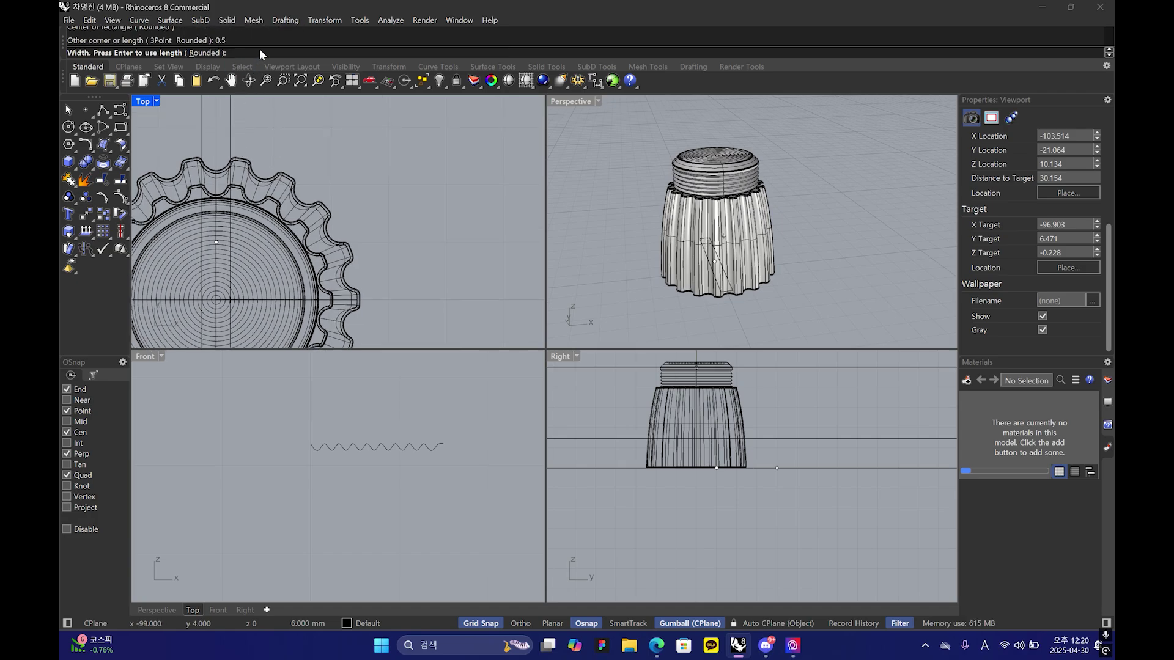
{"action": "type", "text": "1"}
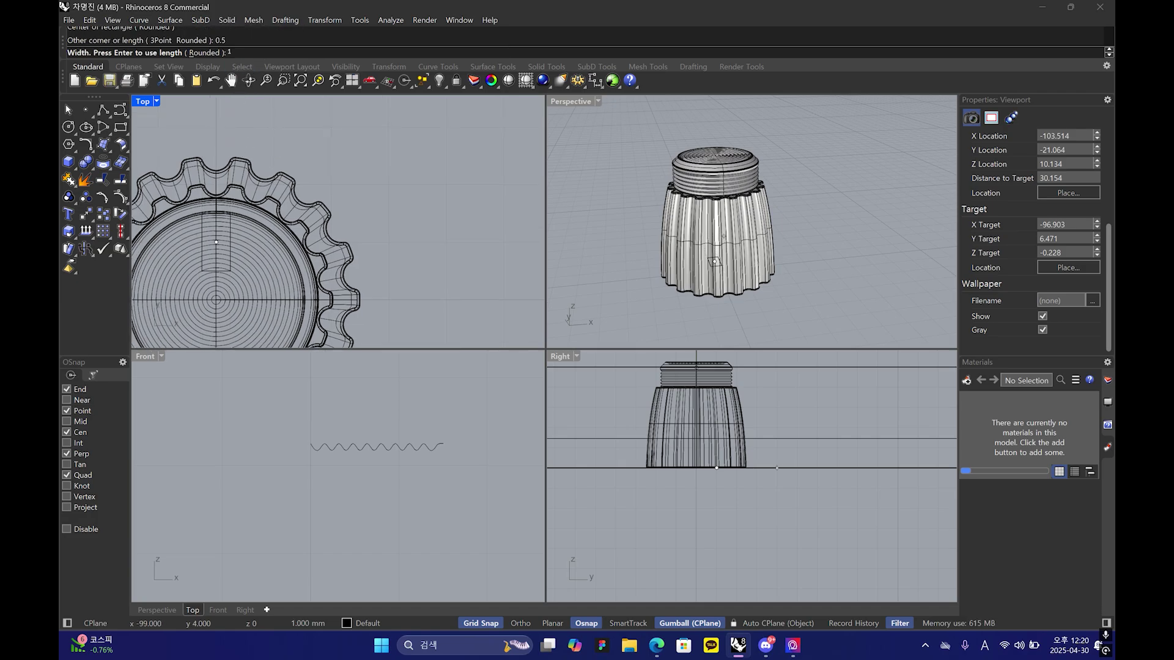
{"action": "scroll", "coordinate": [274, 237], "scroll_direction": "down", "scroll_amount": 5}
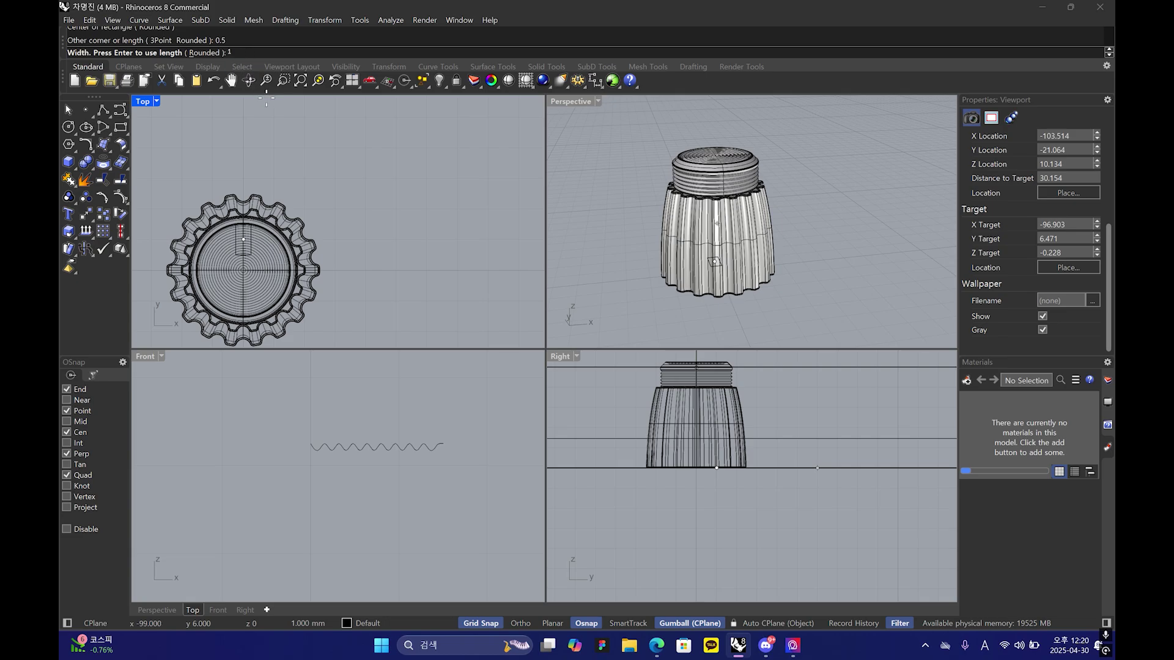
{"action": "key", "text": "BackSpace"}
{"action": "type", "text": "0"}
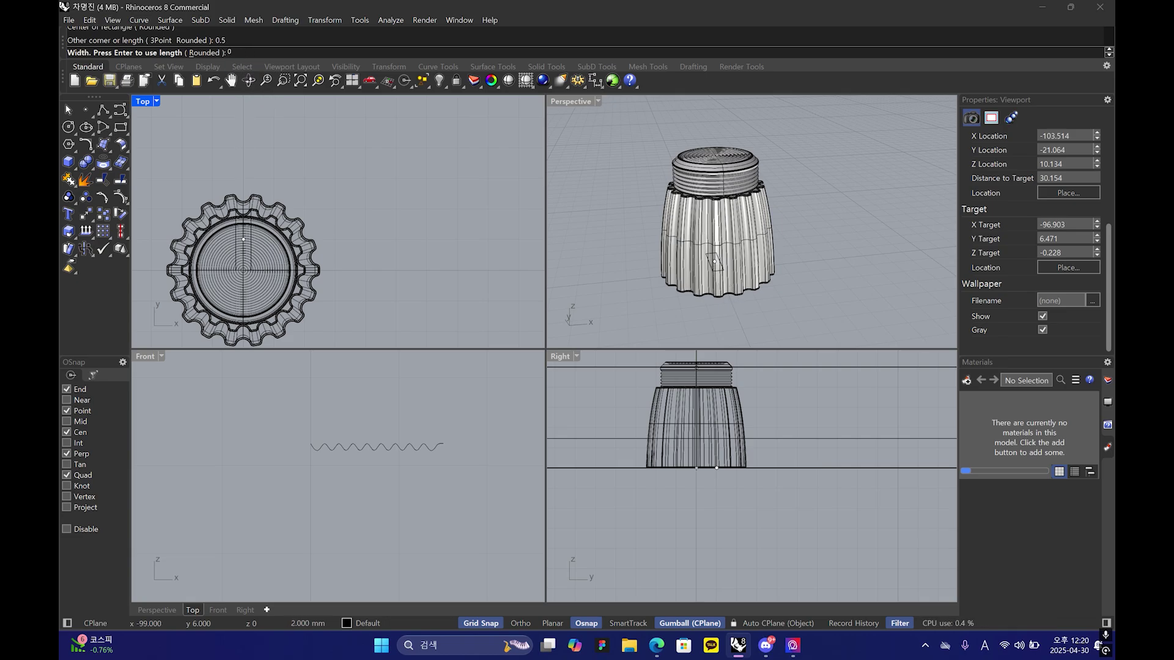
{"action": "type", "text": ".5"}
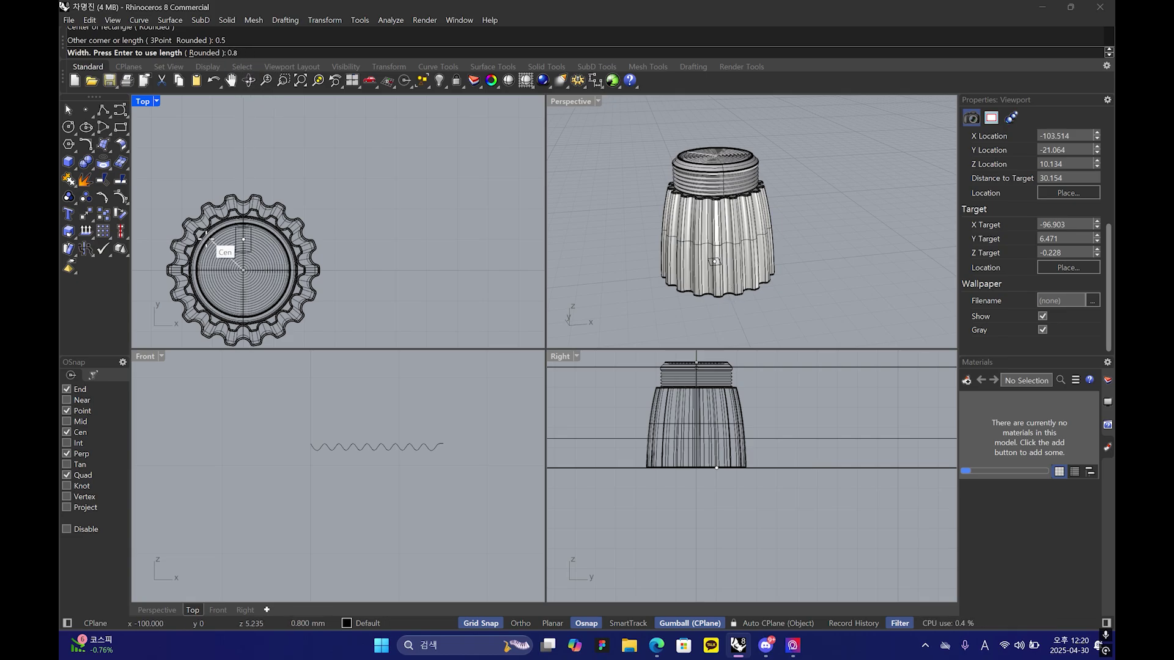
{"action": "key", "text": "Return"}
{"action": "left_click", "coordinate": [261, 254]}
- Raise the small rectangle vertically into the cap, level with the lower edge of its chamfer
{"action": "left_click", "coordinate": [360, 223]}
{"action": "right_click_drag", "start_coordinate": [603, 275], "coordinate": [606, 383]}
{"action": "left_click", "coordinate": [255, 243]}
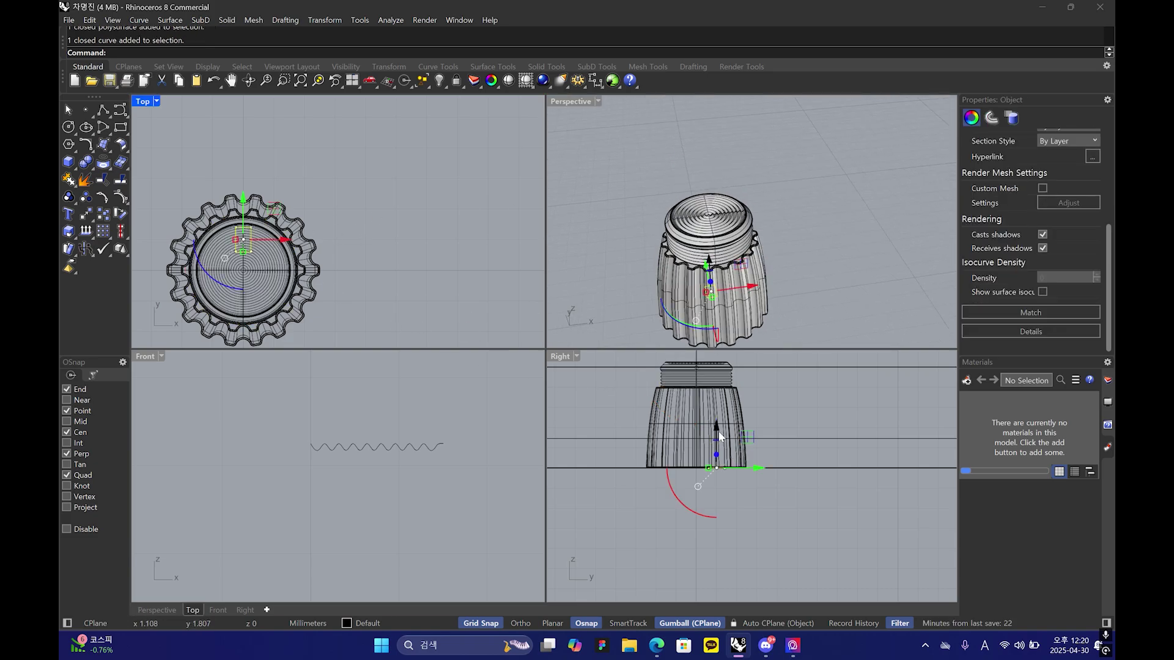
{"action": "scroll", "coordinate": [710, 473], "scroll_direction": "up", "scroll_amount": 4}
{"action": "right_click_drag", "start_coordinate": [710, 493], "coordinate": [706, 510]}
{"action": "left_click_drag", "start_coordinate": [710, 493], "coordinate": [704, 412]}
{"action": "scroll", "coordinate": [707, 459], "scroll_direction": "up", "scroll_amount": 5}
{"action": "right_click_drag", "start_coordinate": [706, 423], "coordinate": [687, 480]}
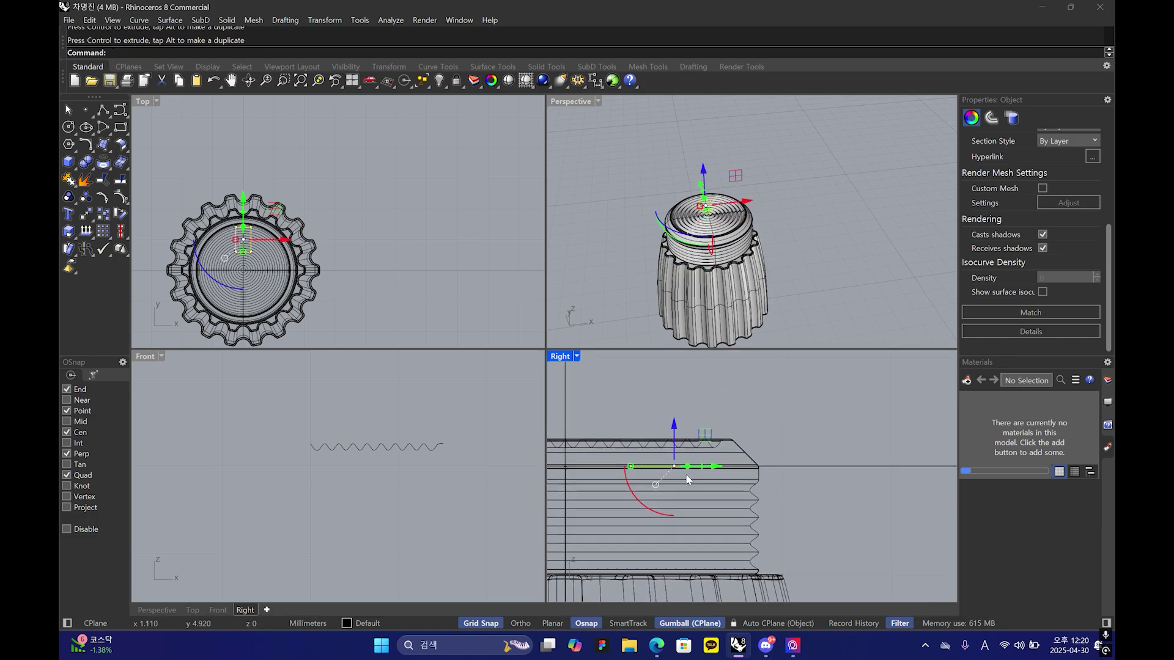
- Wire-cut the cap upward with the small rectangle, normal to the curve and keeping all pieces, to separate a pointer block
{"action": "key", "text": "Return"}
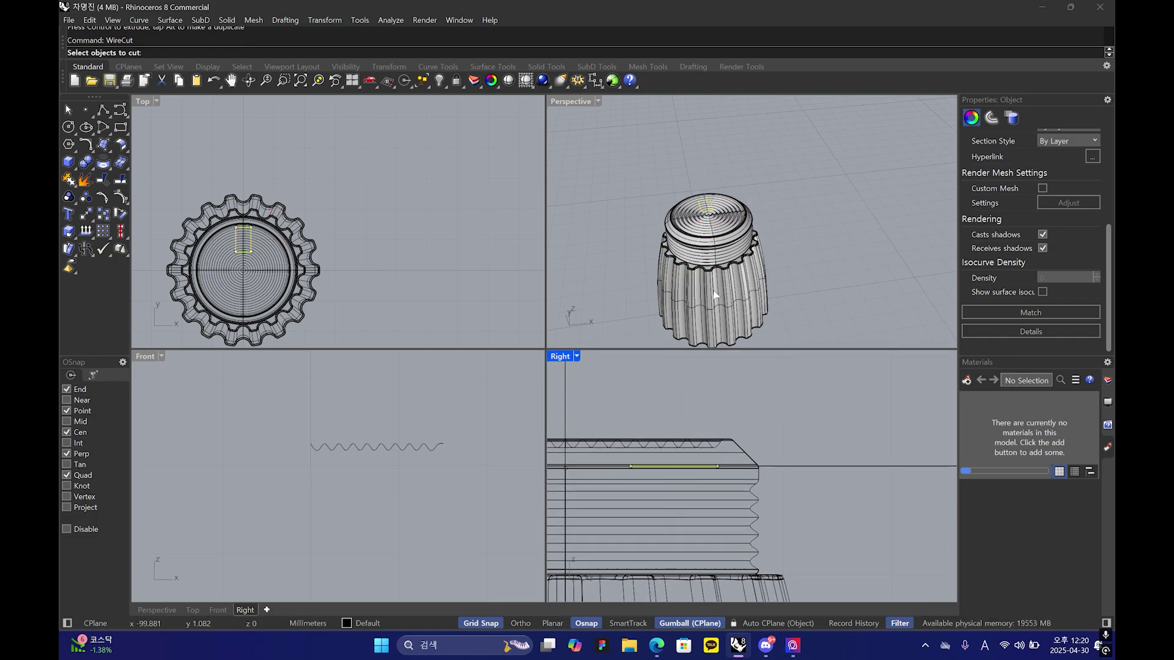
{"action": "left_click", "coordinate": [709, 250]}
{"action": "key", "text": "Return"}
{"action": "key", "text": "Return"}
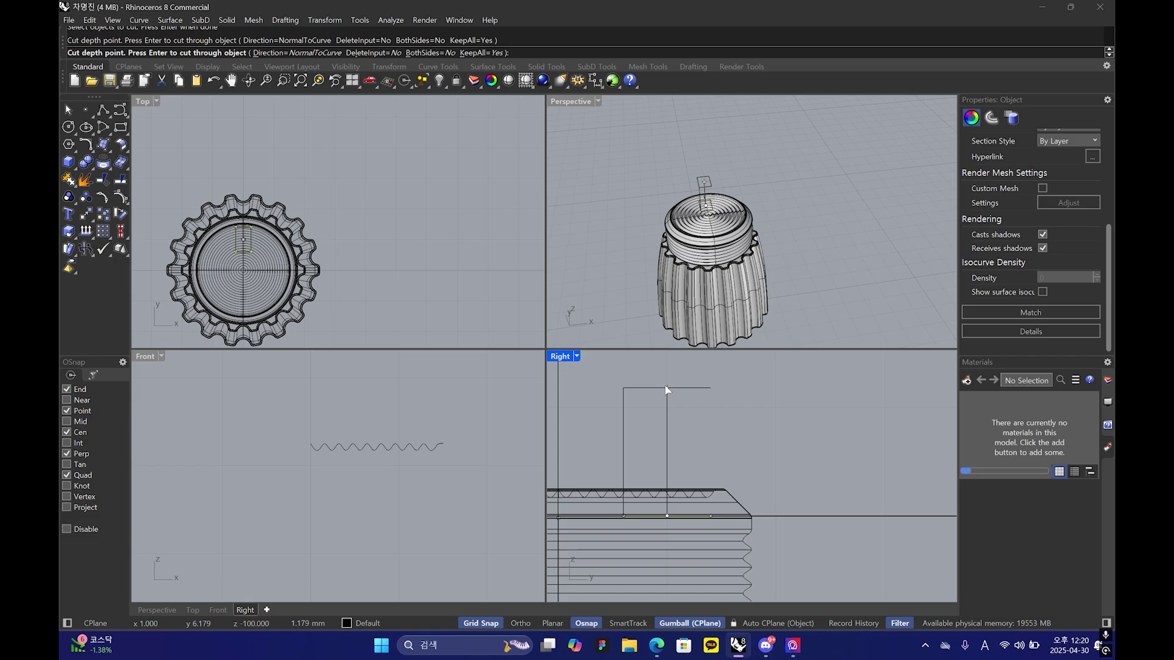
{"action": "scroll", "coordinate": [757, 164], "scroll_direction": "up", "scroll_amount": 5}
{"action": "right_click_drag", "start_coordinate": [758, 184], "coordinate": [841, 264]}
{"action": "left_click", "coordinate": [840, 264]}
- Switch the perspective view to Rendered display and bring the cap's grooved top into view
{"action": "left_click", "coordinate": [823, 185]}
{"action": "middle_click", "coordinate": [835, 184]}
{"action": "left_click", "coordinate": [850, 182]}
{"action": "right_click_drag", "start_coordinate": [850, 195], "coordinate": [855, 249]}
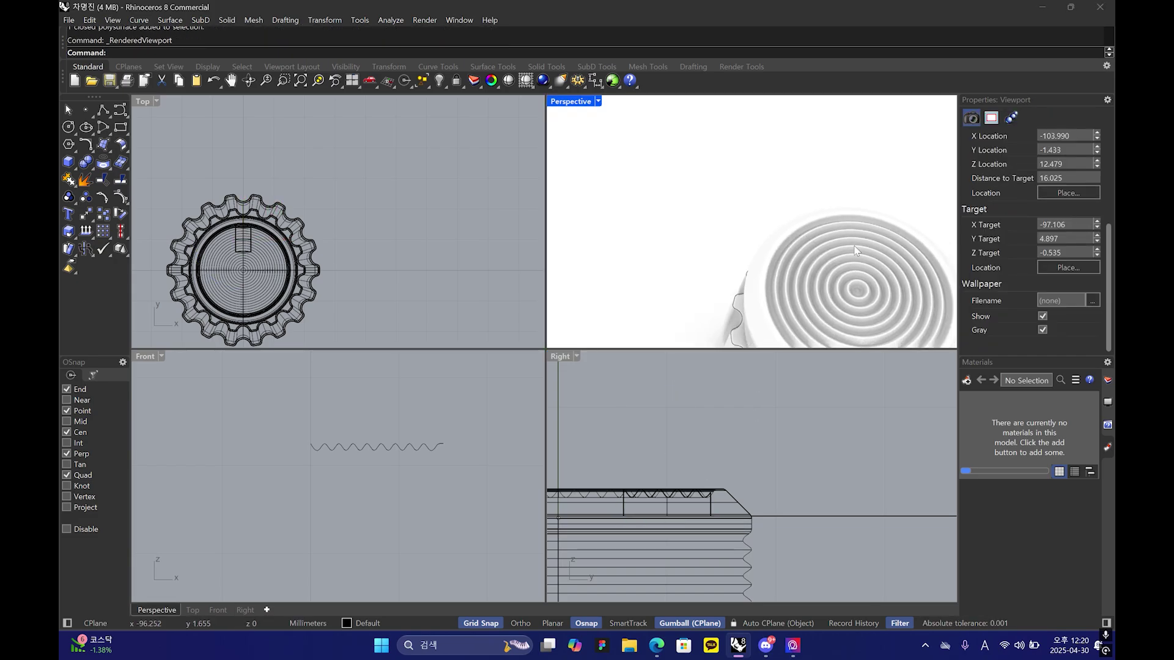
- Create a Paint material on the cap, without the pointer block, and set its colour to Black
{"action": "left_click", "coordinate": [824, 260]}
{"action": "left_click", "coordinate": [929, 244]}
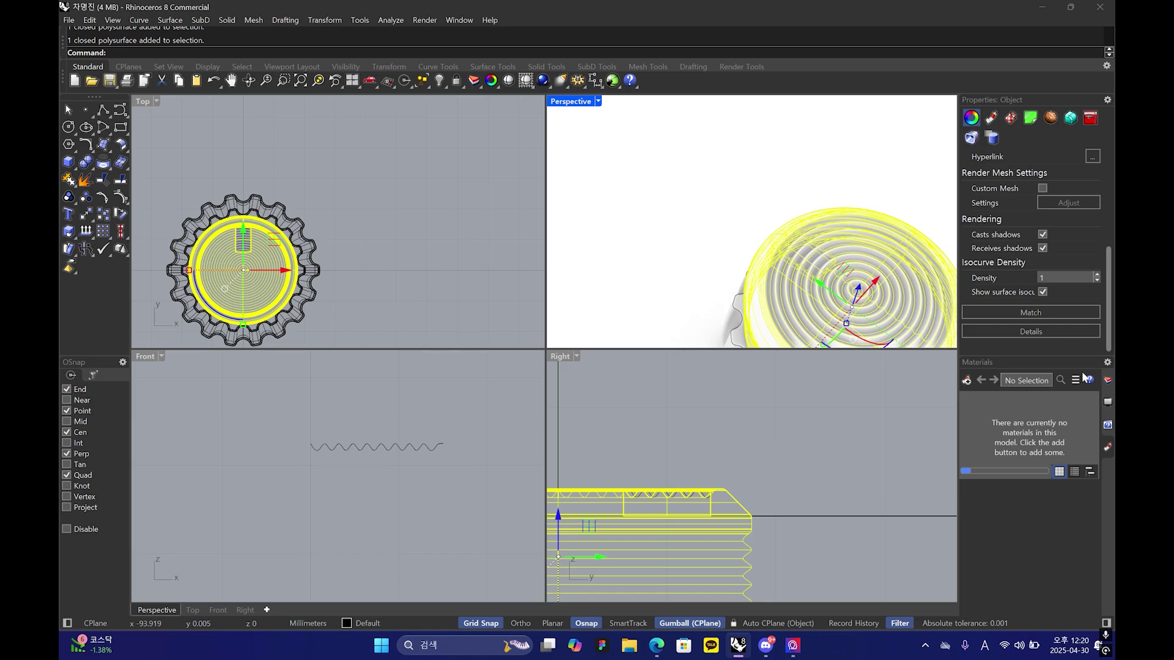
{"action": "left_click", "coordinate": [967, 380]}
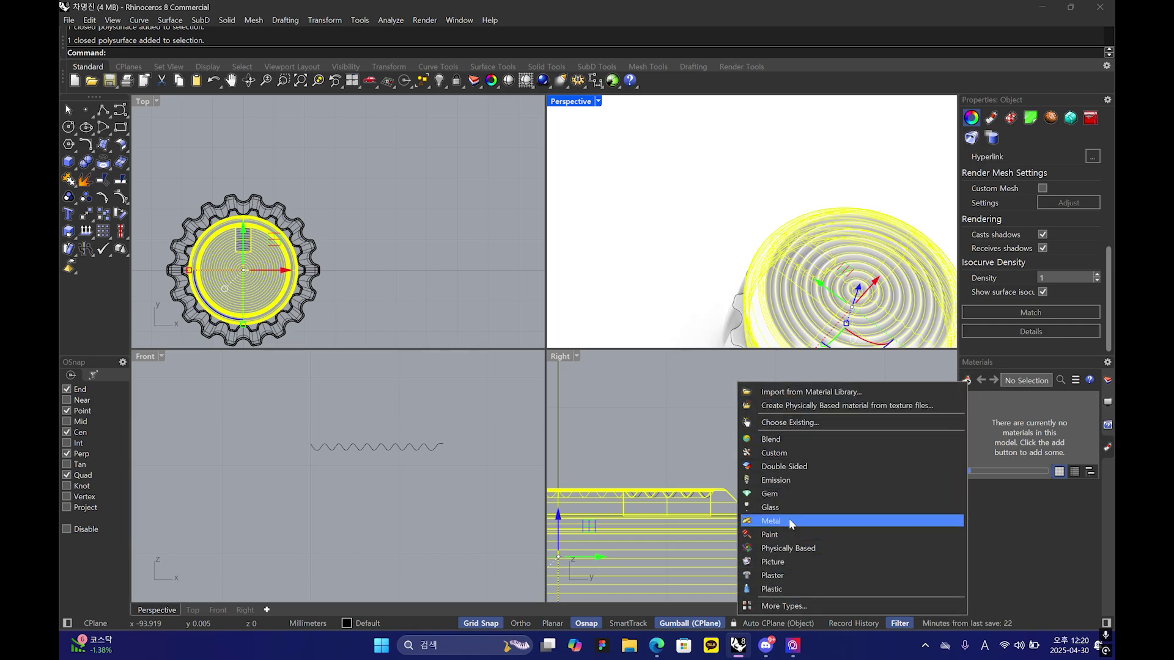
{"action": "left_click", "coordinate": [789, 536]}
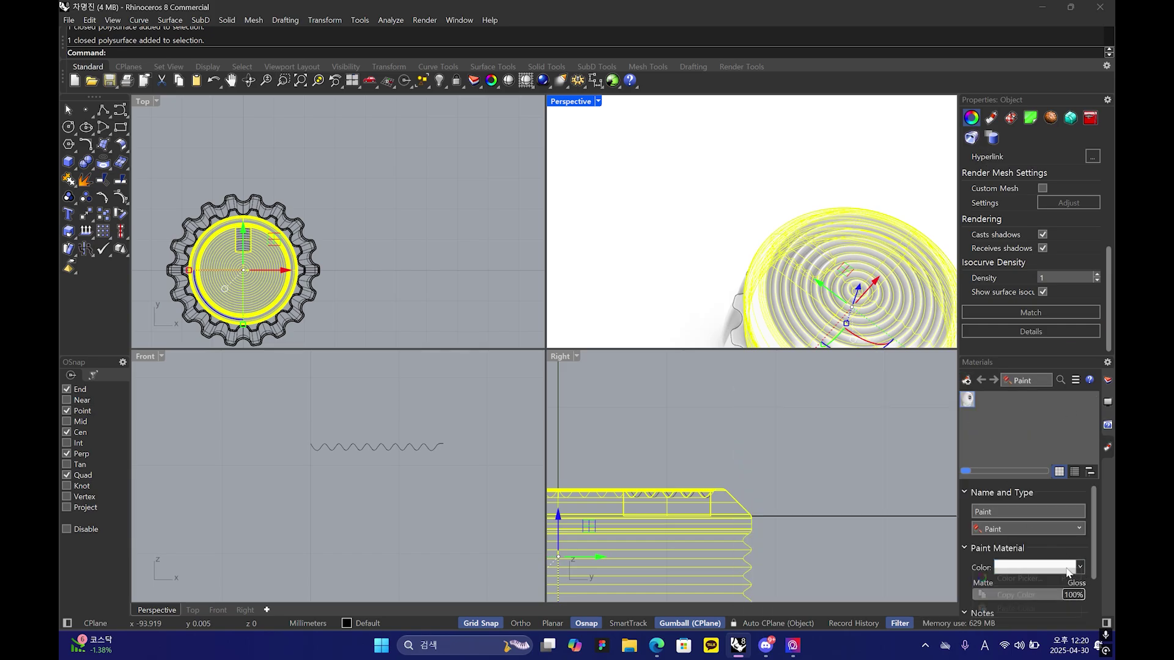
{"action": "left_click", "coordinate": [1039, 567]}
{"action": "left_click", "coordinate": [1003, 570]}
{"action": "left_click", "coordinate": [448, 249]}
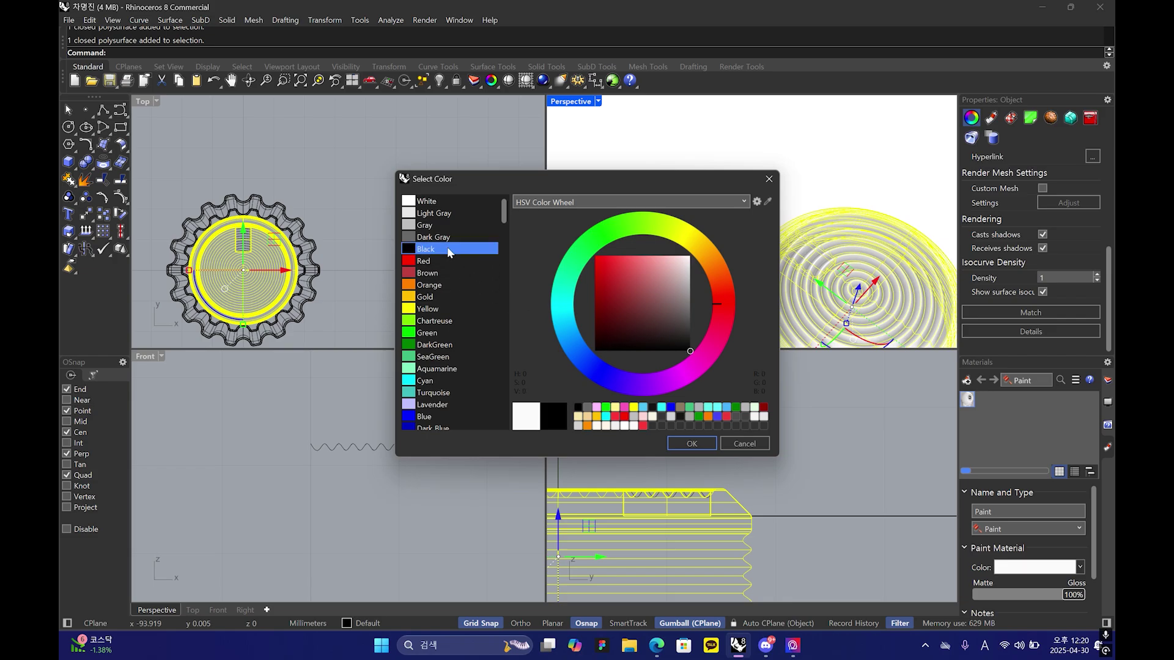
{"action": "left_click", "coordinate": [691, 443]}
{"action": "key", "text": "Escape"}
- Create a second Paint material with 63% gloss and Black colour, and assign it to the fluted body
{"action": "mouse_move", "coordinate": [866, 315]}
{"action": "right_mouse_down"}
{"action": "mouse_move", "coordinate": [875, 199]}
{"action": "mouse_move", "coordinate": [776, 241]}
{"action": "mouse_move", "coordinate": [797, 252]}
{"action": "right_mouse_up"}
{"action": "scroll", "coordinate": [875, 199], "scroll_direction": "down", "scroll_amount": 4}
{"action": "left_click", "coordinate": [790, 222]}
{"action": "left_click", "coordinate": [891, 195]}
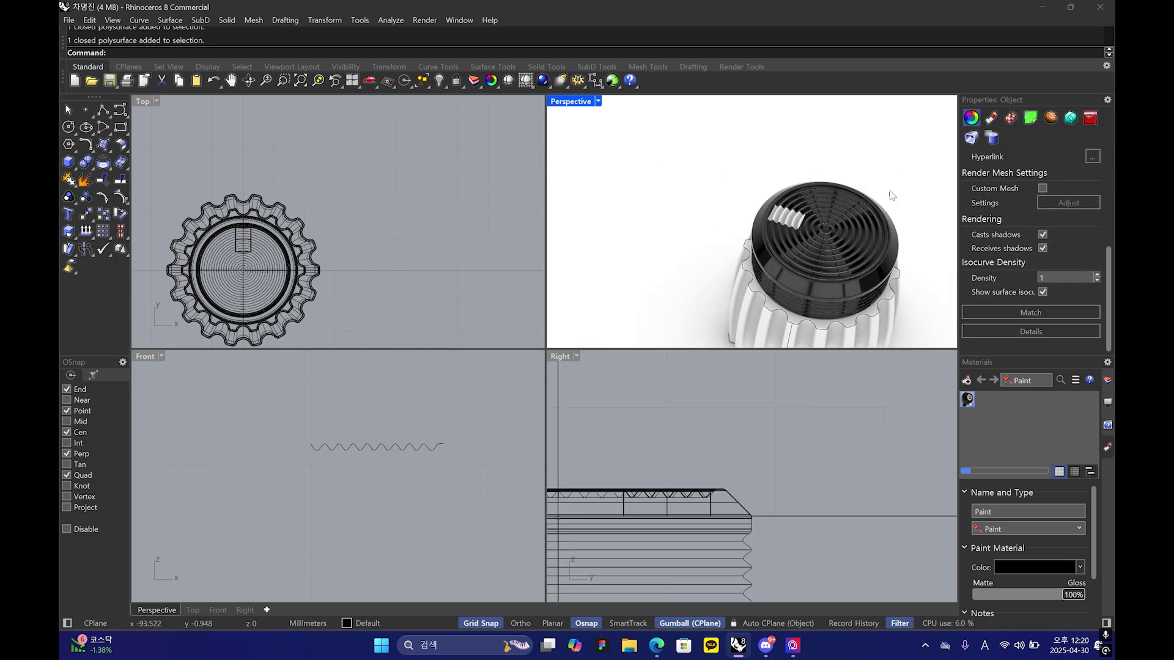
{"action": "left_click", "coordinate": [966, 381]}
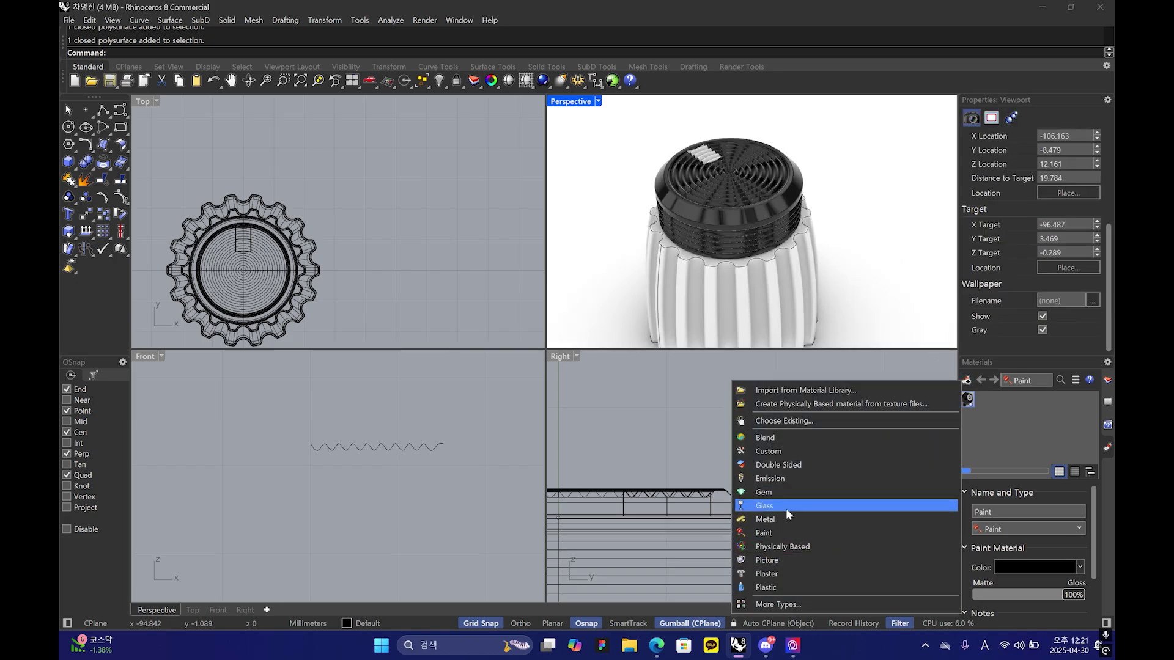
{"action": "left_click", "coordinate": [793, 533]}
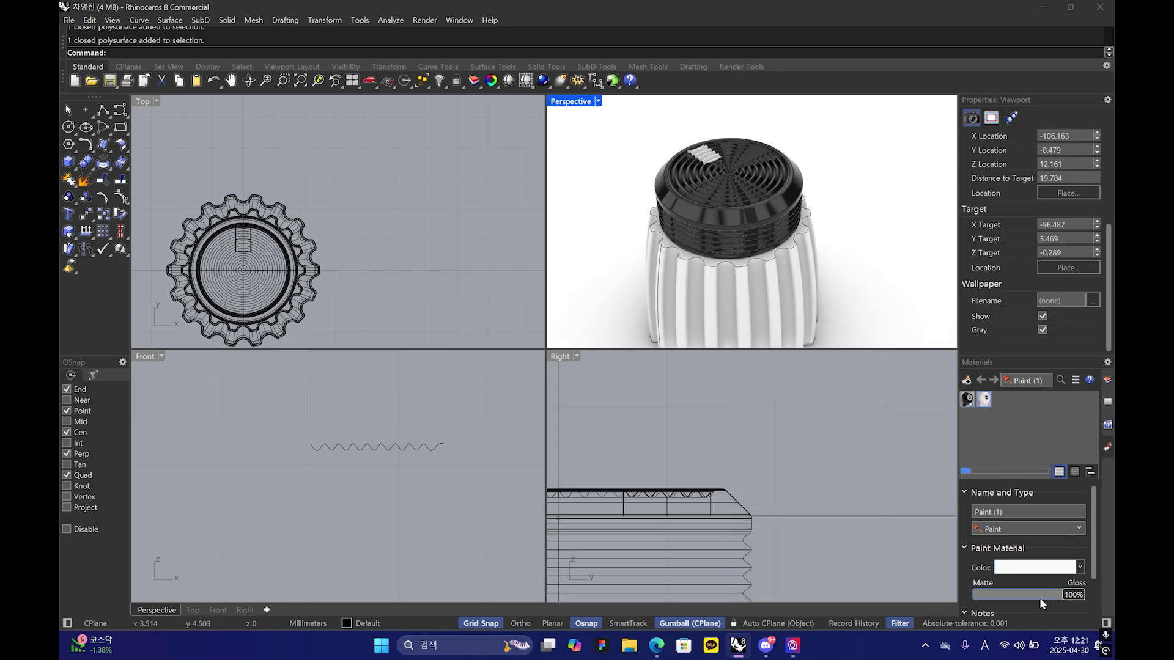
{"action": "left_click", "coordinate": [1080, 568]}
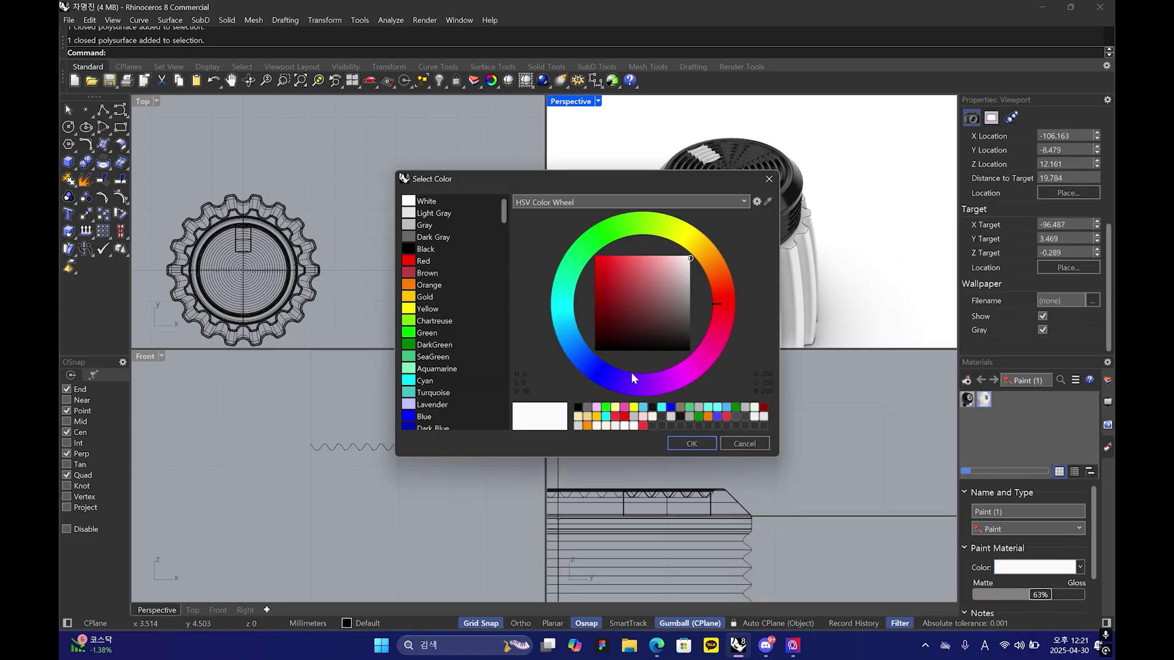
{"action": "left_click", "coordinate": [454, 249]}
{"action": "left_click", "coordinate": [692, 443]}
{"action": "mouse_move", "coordinate": [980, 398]}
{"action": "left_mouse_down"}
{"action": "mouse_move", "coordinate": [807, 263]}
{"action": "mouse_move", "coordinate": [822, 272]}
{"action": "left_mouse_up"}
{"action": "scroll", "coordinate": [744, 237], "scroll_direction": "down", "scroll_amount": 3}
{"action": "right_click_drag", "start_coordinate": [743, 237], "coordinate": [798, 305]}
{"action": "left_click", "coordinate": [799, 309]}
{"action": "left_click", "coordinate": [781, 229], "text": "shift"}
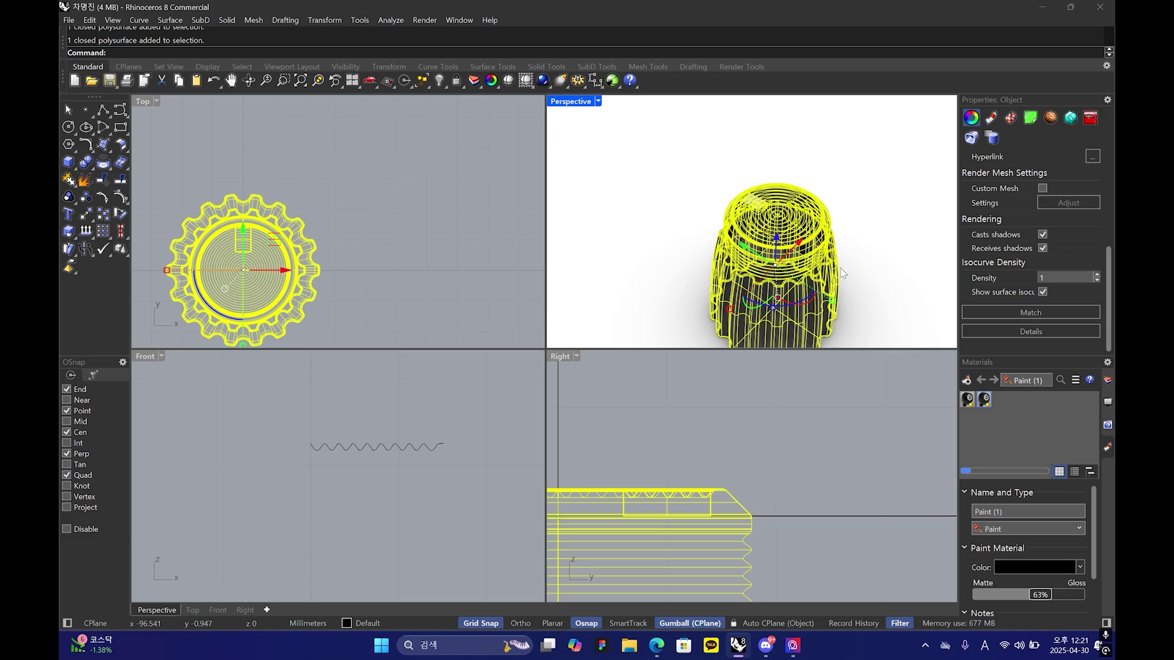
{"action": "right_click_drag", "start_coordinate": [841, 273], "coordinate": [813, 274]}
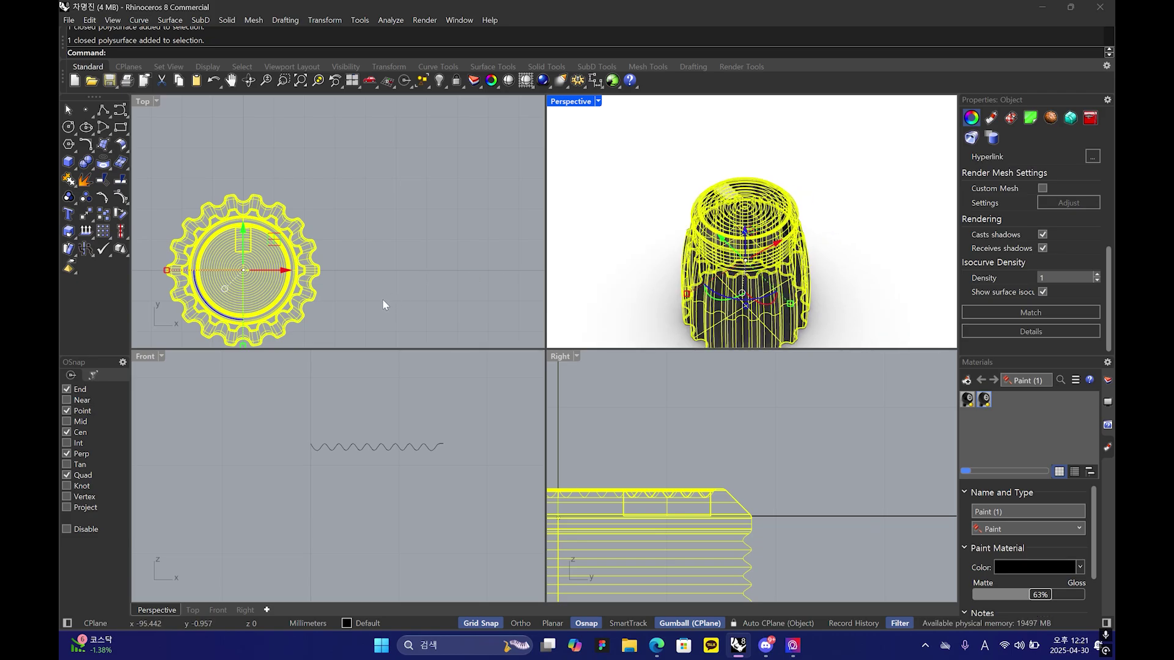
{"action": "left_click", "coordinate": [636, 241]}
- Set the perspective view back to Shaded display and frame the knob at an angle from above
{"action": "mouse_move", "coordinate": [768, 251]}
{"action": "right_mouse_down"}
{"action": "mouse_move", "coordinate": [724, 232]}
{"action": "mouse_move", "coordinate": [751, 245]}
{"action": "mouse_move", "coordinate": [795, 235]}
{"action": "mouse_move", "coordinate": [769, 203]}
{"action": "right_mouse_up"}
{"action": "middle_click", "coordinate": [779, 258]}
{"action": "left_click", "coordinate": [805, 251]}
{"action": "scroll", "coordinate": [578, 439], "scroll_direction": "down", "scroll_amount": 5}
{"action": "left_click", "coordinate": [709, 420]}
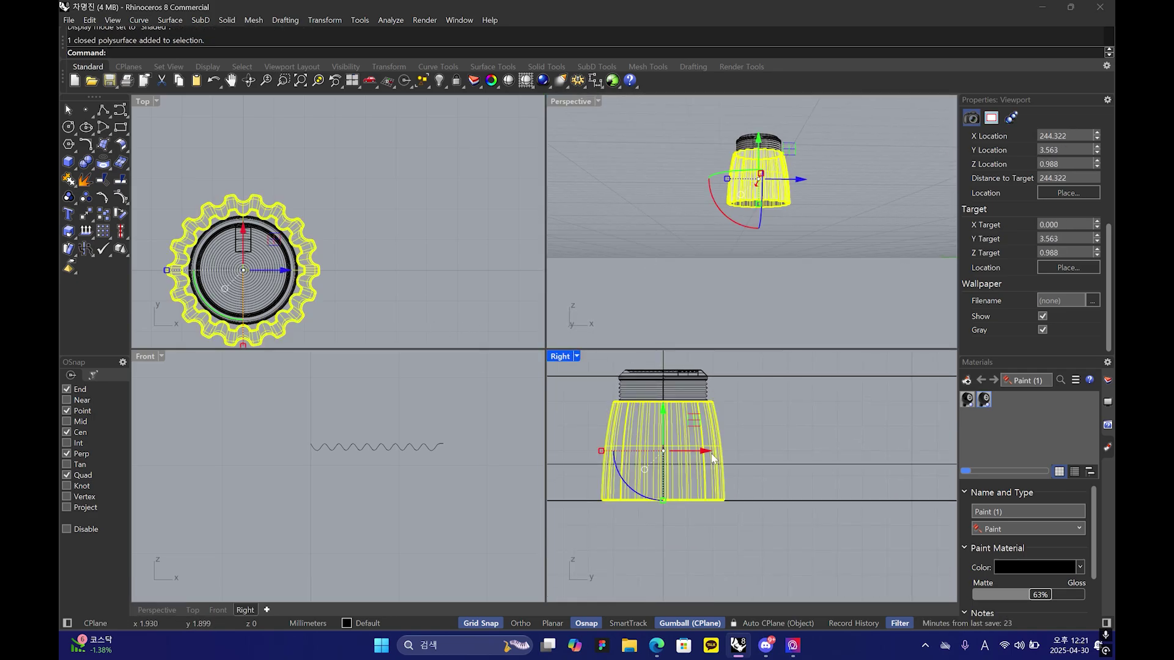
{"action": "scroll", "coordinate": [709, 420], "scroll_direction": "up", "scroll_amount": 1}
{"action": "right_click_drag", "start_coordinate": [859, 113], "coordinate": [833, 184]}
{"action": "left_click", "coordinate": [832, 184]}
{"action": "scroll", "coordinate": [772, 193], "scroll_direction": "up", "scroll_amount": 6}
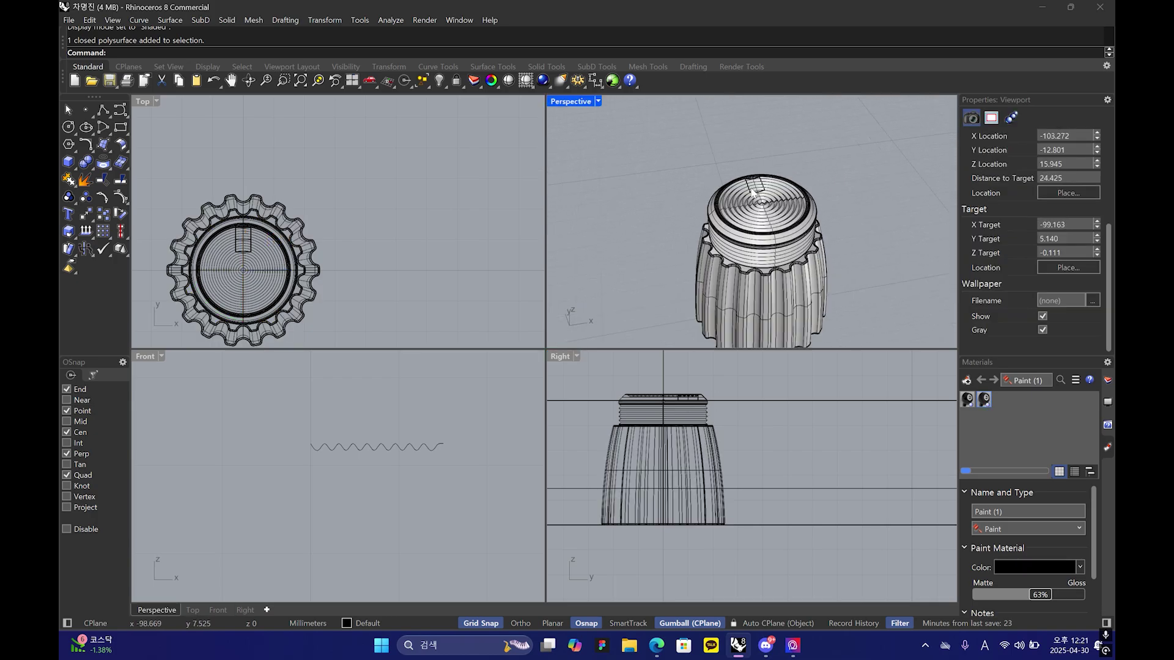
- Group the rectangular pointer block with the cap
{"action": "left_click", "coordinate": [751, 188]}
{"action": "left_click", "coordinate": [770, 261]}
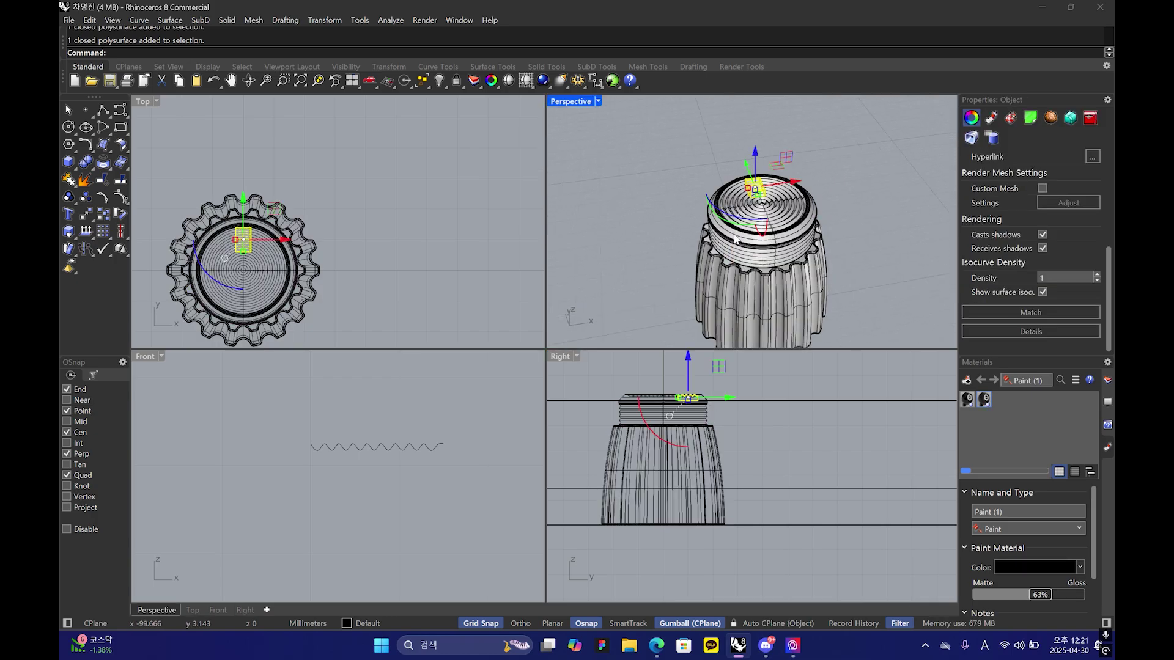
{"action": "left_click", "coordinate": [796, 212], "text": "shift"}
{"action": "right_click_drag", "start_coordinate": [687, 382], "coordinate": [667, 415]}
{"action": "scroll", "coordinate": [758, 174], "scroll_direction": "up", "scroll_amount": 10}
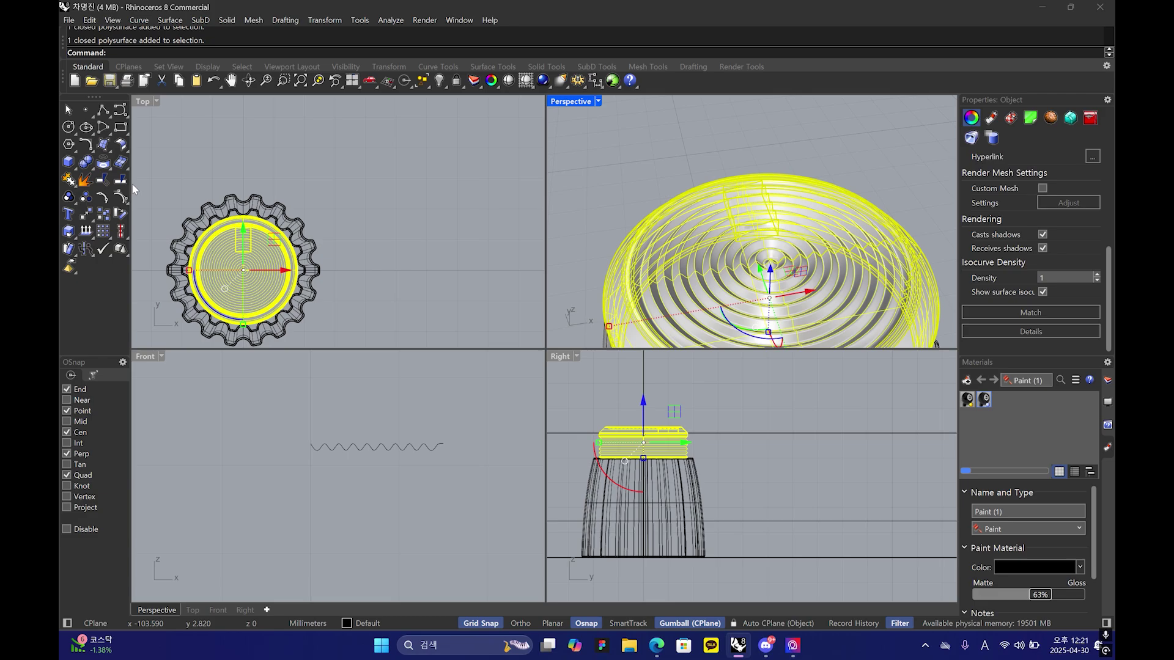
{"action": "left_click", "coordinate": [69, 197]}
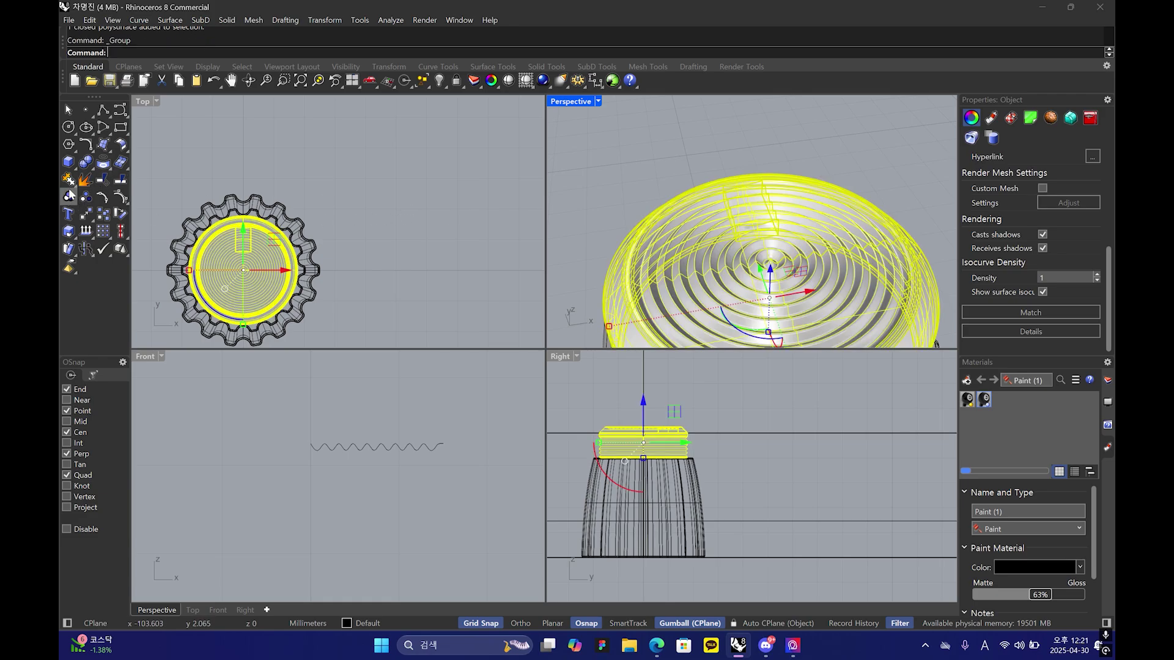
{"action": "key", "text": "Escape"}
- Ungroup the cap
{"action": "right_click_drag", "start_coordinate": [825, 211], "coordinate": [837, 225]}
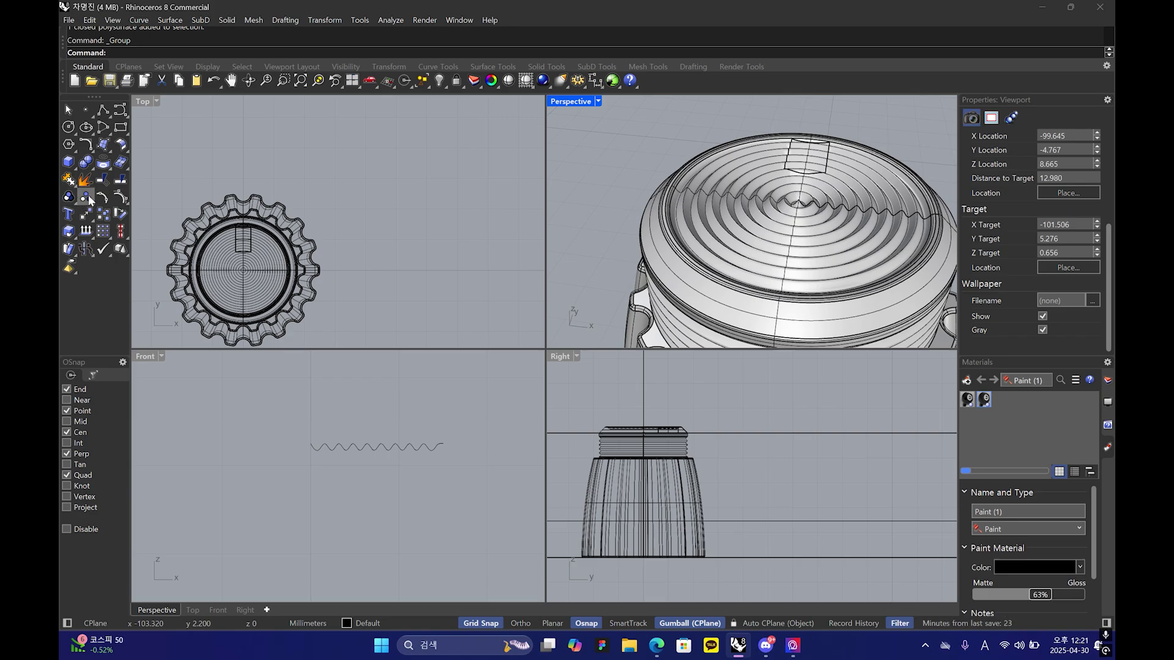
{"action": "left_click", "coordinate": [85, 197]}
{"action": "left_click", "coordinate": [831, 208]}
{"action": "key", "text": "Return"}
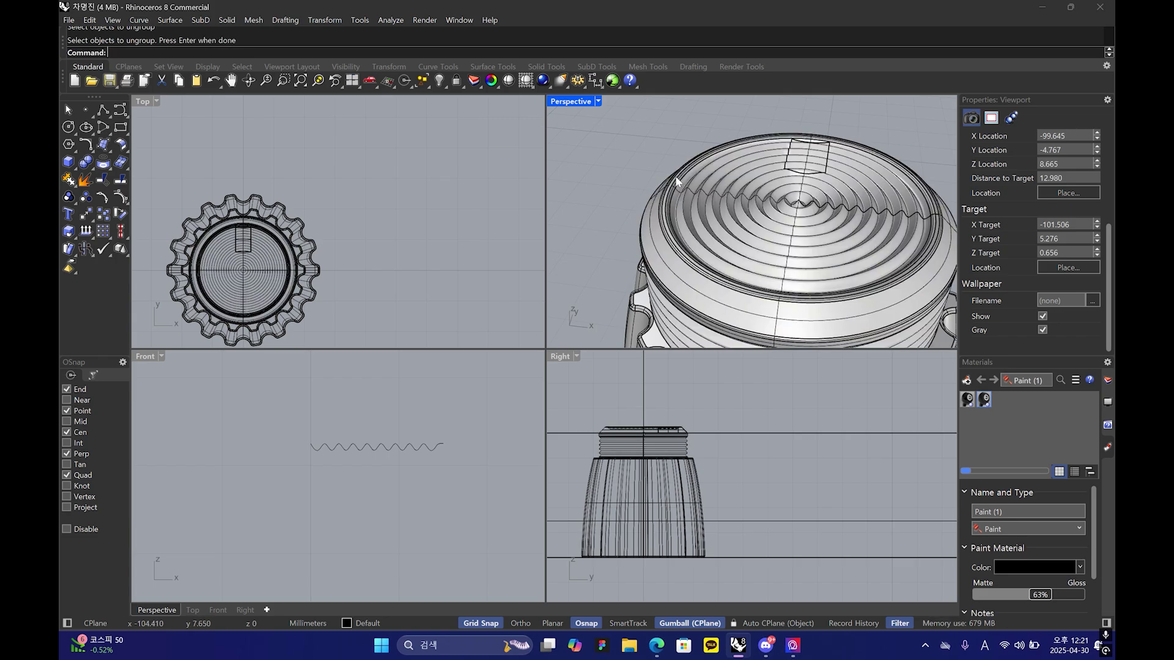
- Select the cap and the pointer block again and put them in one group
{"action": "left_click", "coordinate": [803, 160]}
{"action": "key", "text": "Escape"}
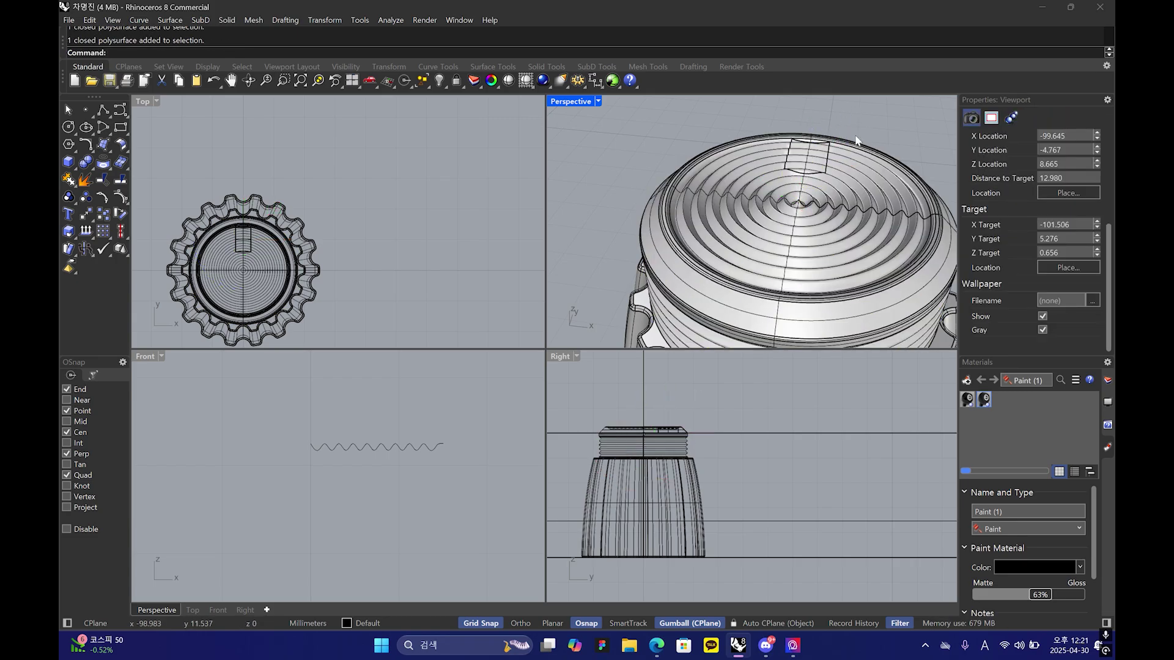
{"action": "left_click", "coordinate": [686, 210]}
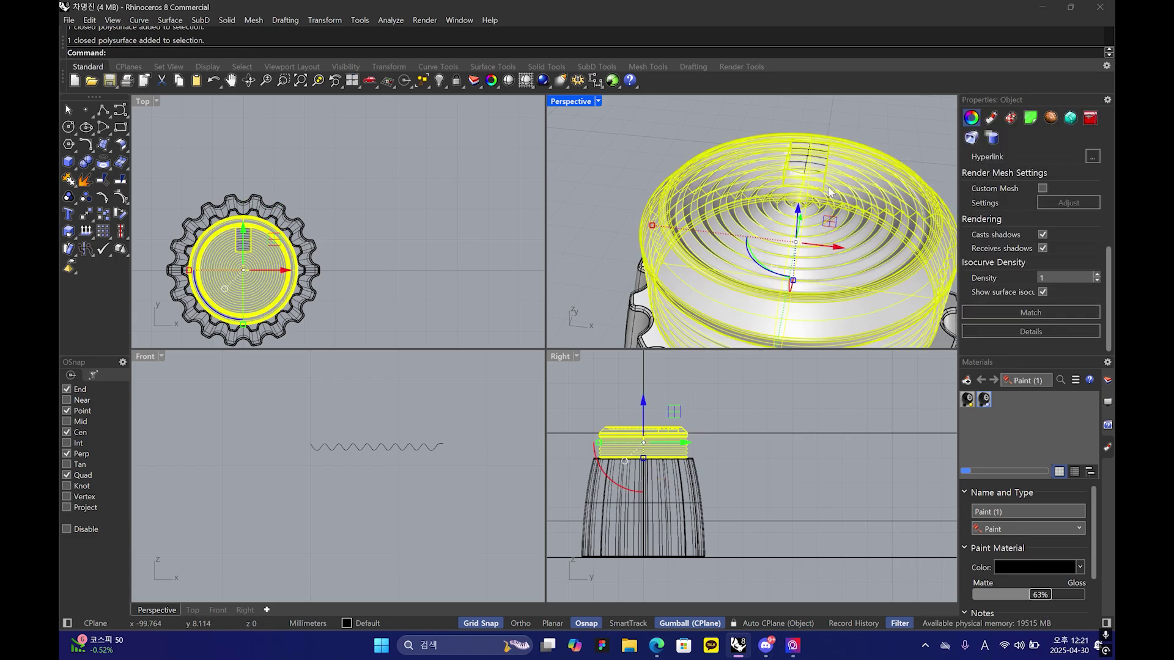
{"action": "left_click", "coordinate": [69, 197]}
{"action": "left_click", "coordinate": [569, 188]}
- Select the fluted body together with the grouped cap and raise them slightly along Z
{"action": "scroll", "coordinate": [726, 206], "scroll_direction": "down", "scroll_amount": 8}
{"action": "mouse_move", "coordinate": [749, 269]}
{"action": "right_mouse_down"}
{"action": "mouse_move", "coordinate": [726, 207]}
{"action": "mouse_move", "coordinate": [730, 268]}
{"action": "right_mouse_up"}
{"action": "left_click", "coordinate": [725, 207]}
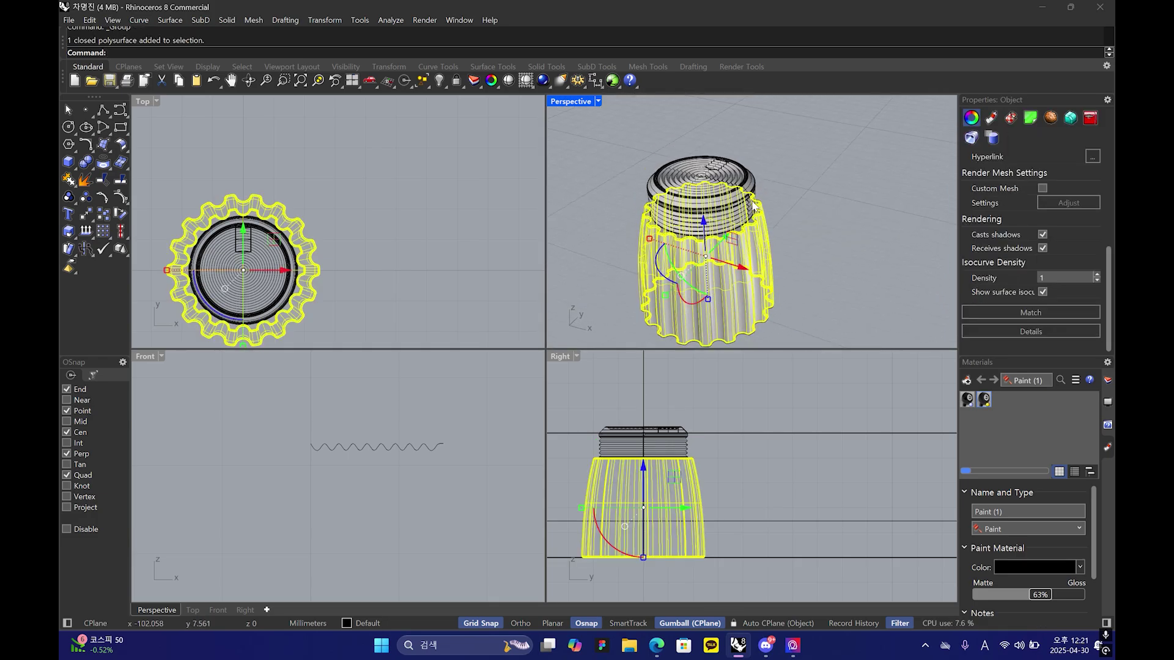
{"action": "left_click", "coordinate": [723, 196], "text": "shift"}
{"action": "left_click", "coordinate": [643, 451]}
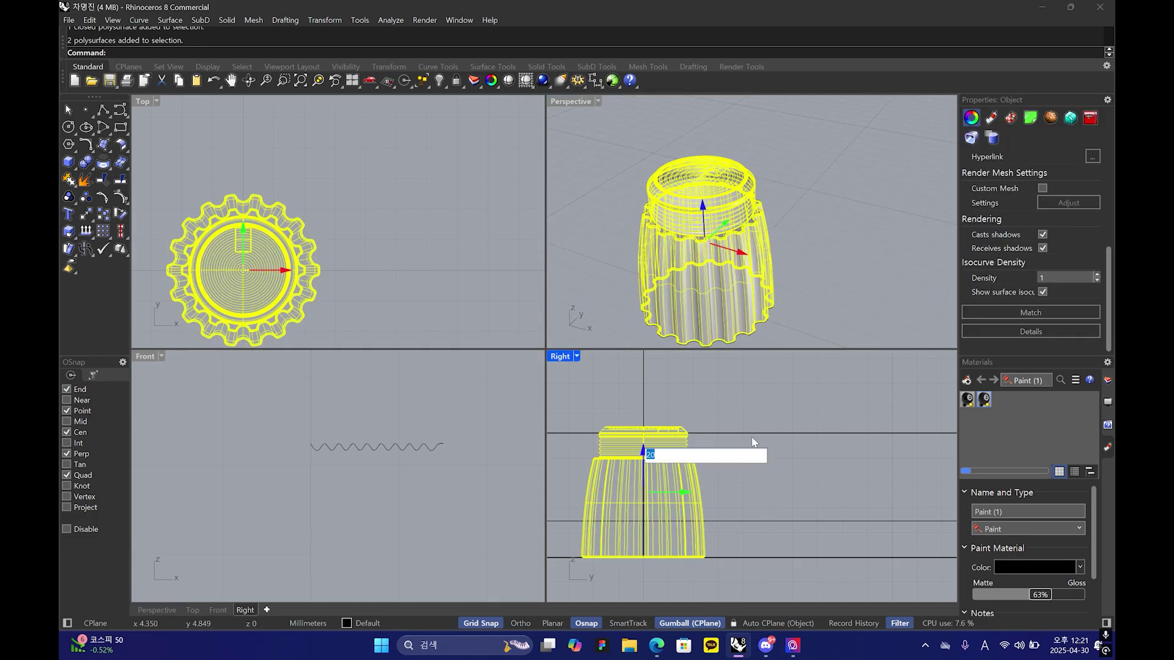
{"action": "type", "text": "0"}
{"action": "key", "text": "Return"}
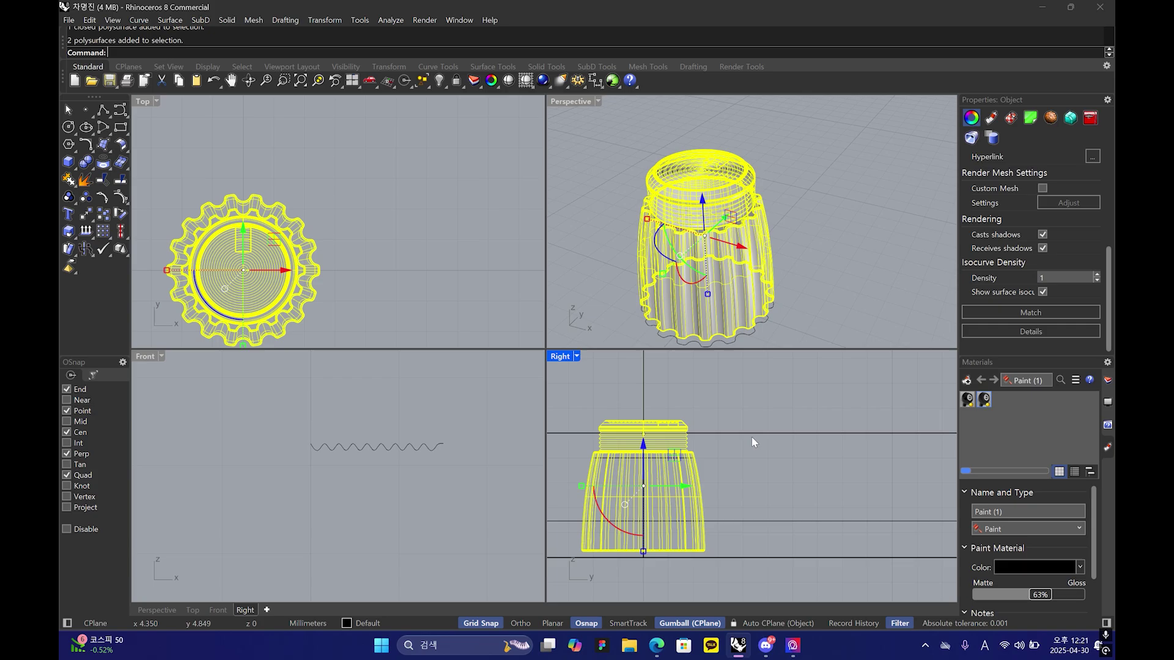
- Cut the leftover construction curves around the knob, including the wavy line in the front view
{"action": "left_click", "coordinate": [753, 439]}
{"action": "right_click_drag", "start_coordinate": [746, 287], "coordinate": [777, 115]}
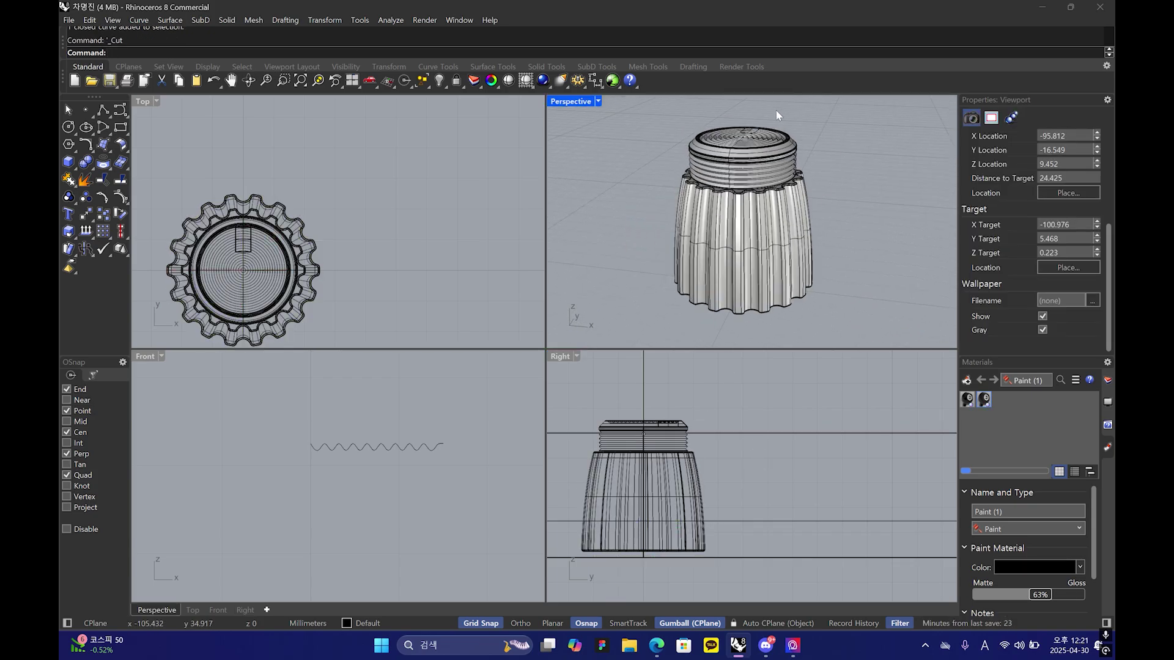
{"action": "left_click", "coordinate": [428, 89]}
{"action": "left_click", "coordinate": [527, 175]}
{"action": "key", "text": "ctrl+h"}
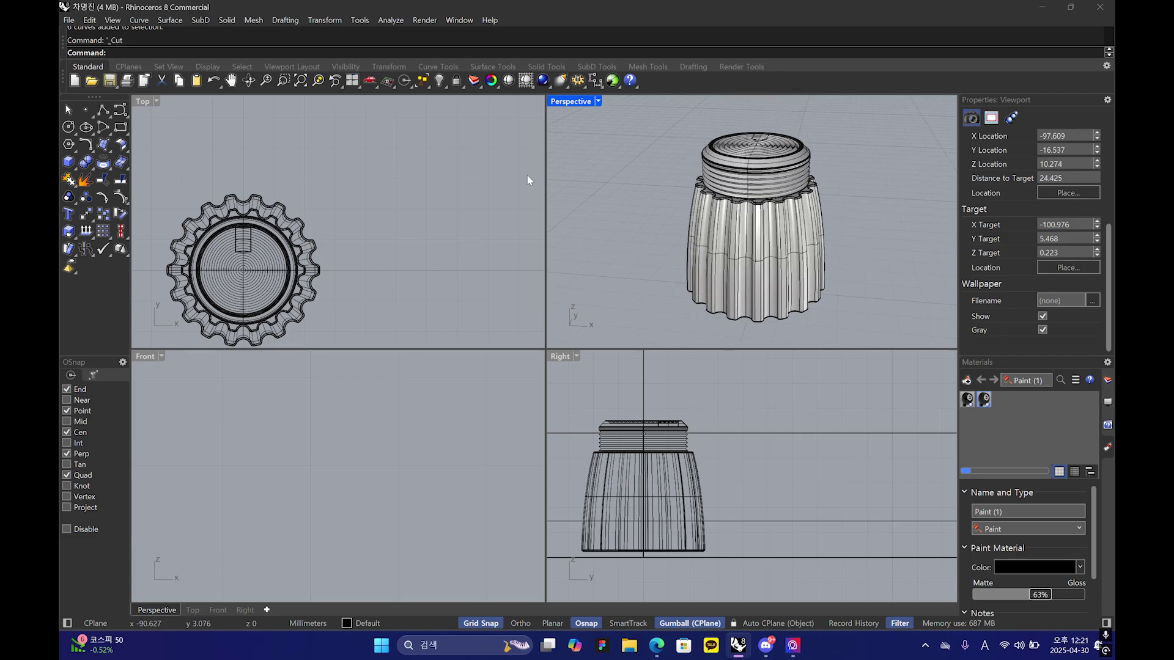
- Create a solid vertical cylinder about 2 mm in diameter and 3 mm high beside the knob
{"action": "right_click_drag", "start_coordinate": [755, 235], "coordinate": [751, 178]}
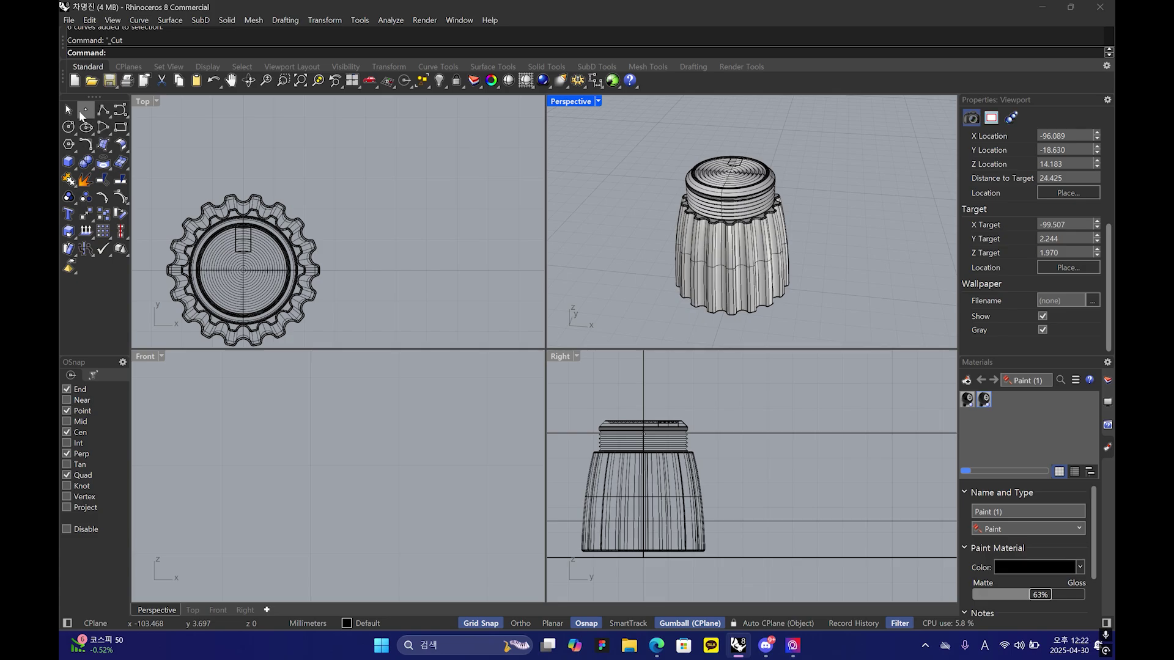
{"action": "left_click", "coordinate": [70, 164]}
{"action": "left_click", "coordinate": [103, 163]}
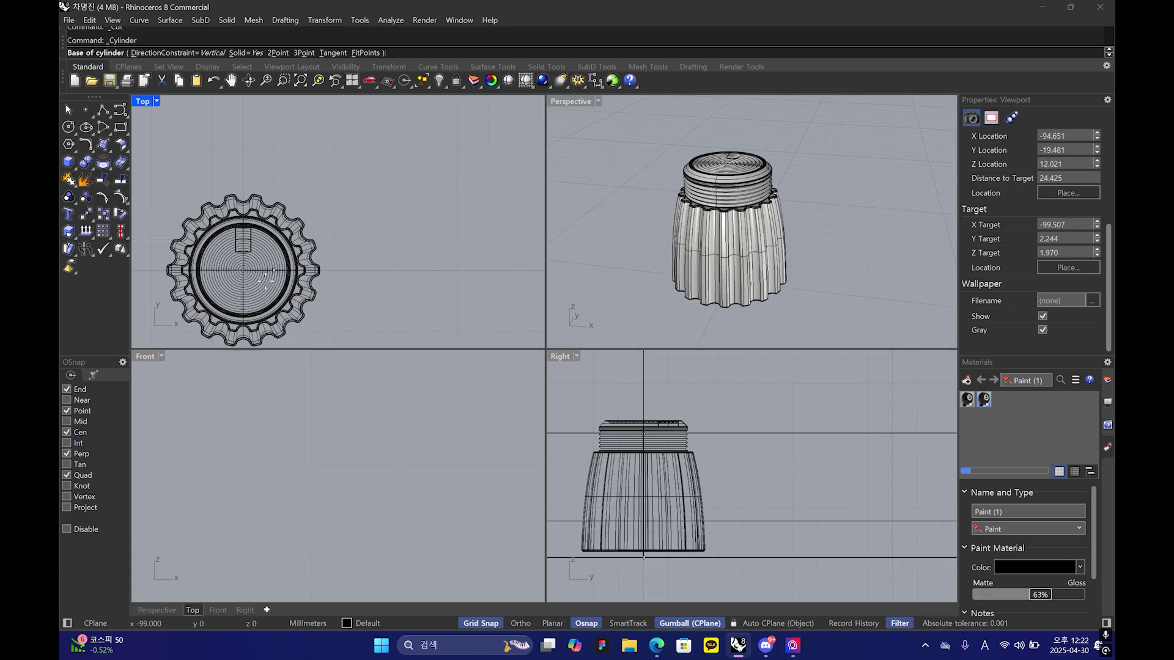
{"action": "left_click", "coordinate": [335, 270]}
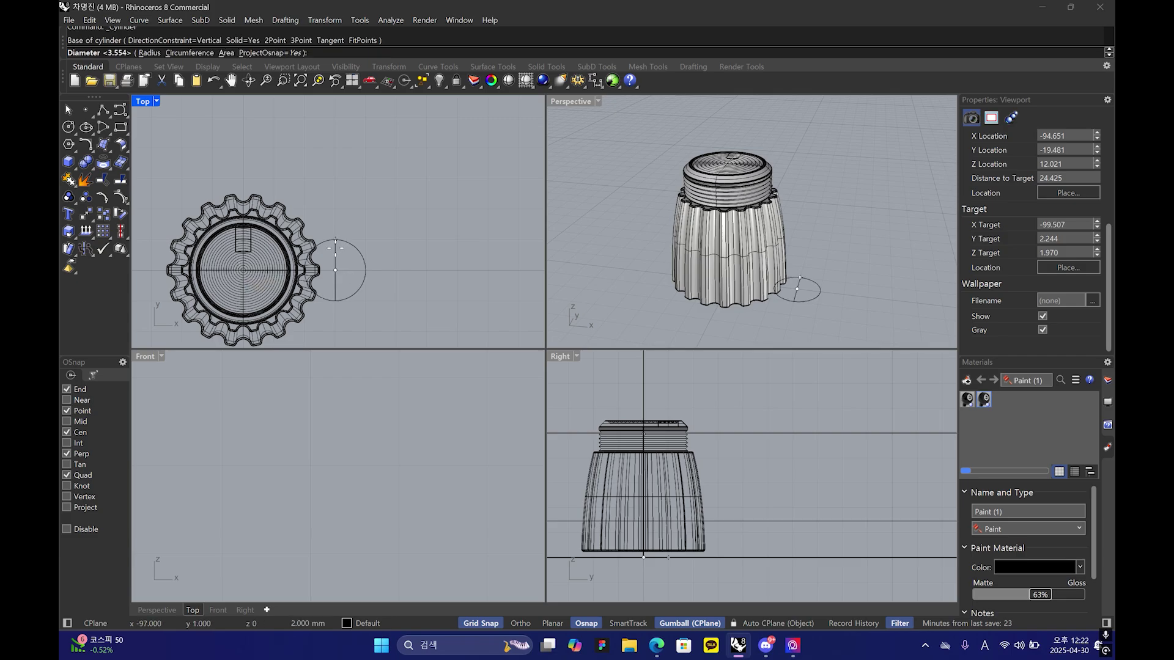
{"action": "left_click", "coordinate": [335, 243]}
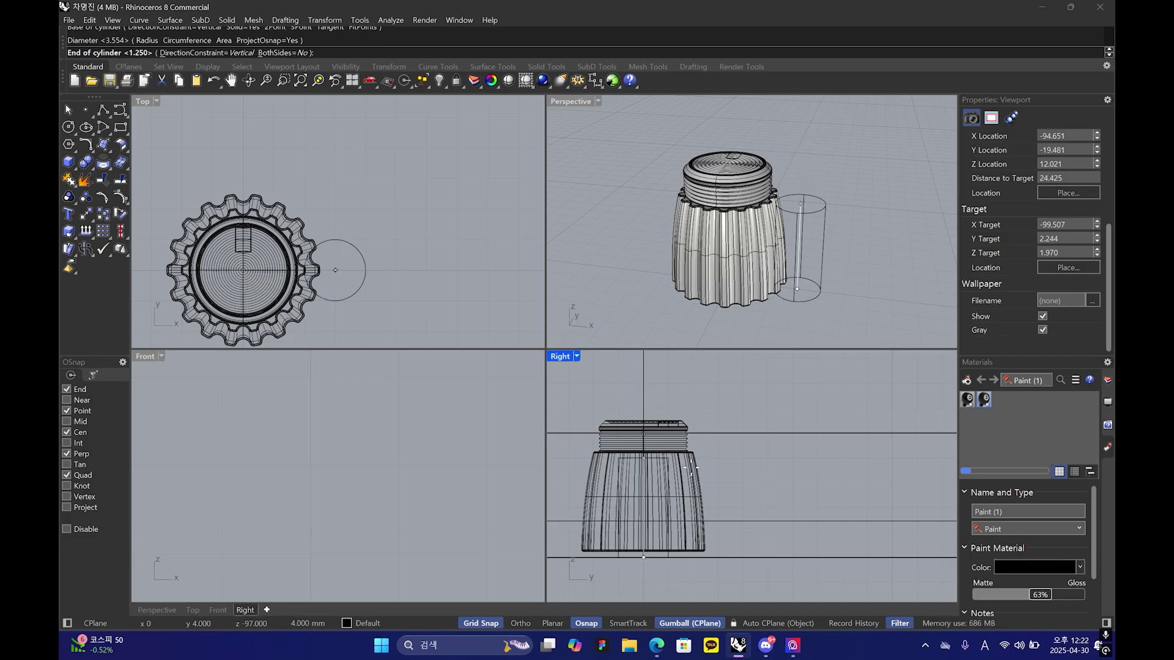
{"action": "left_click", "coordinate": [700, 483]}
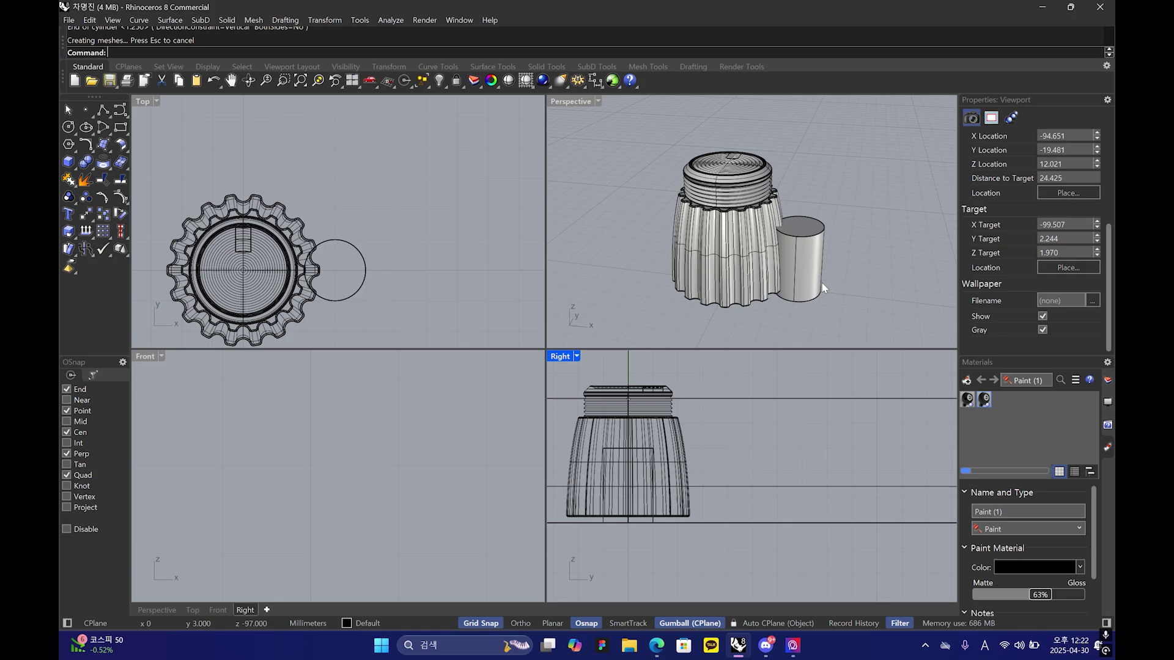
- Move the cylinder along X onto the knob's central axis
{"action": "left_click", "coordinate": [795, 269]}
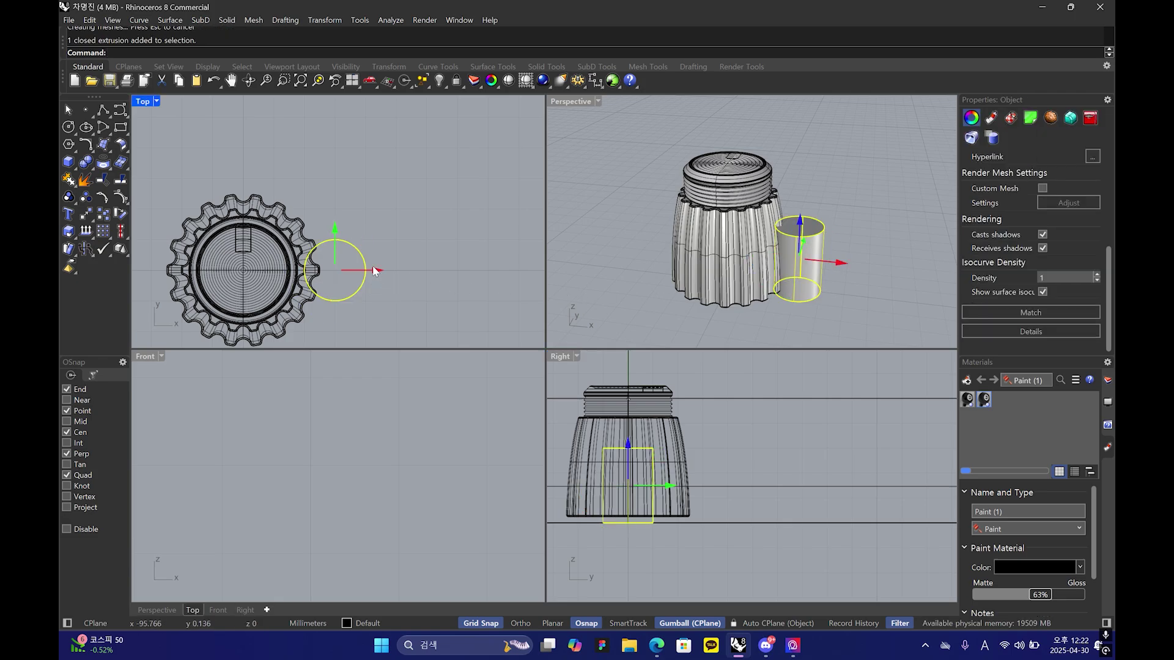
{"action": "left_click_drag", "start_coordinate": [369, 275], "coordinate": [431, 275]}
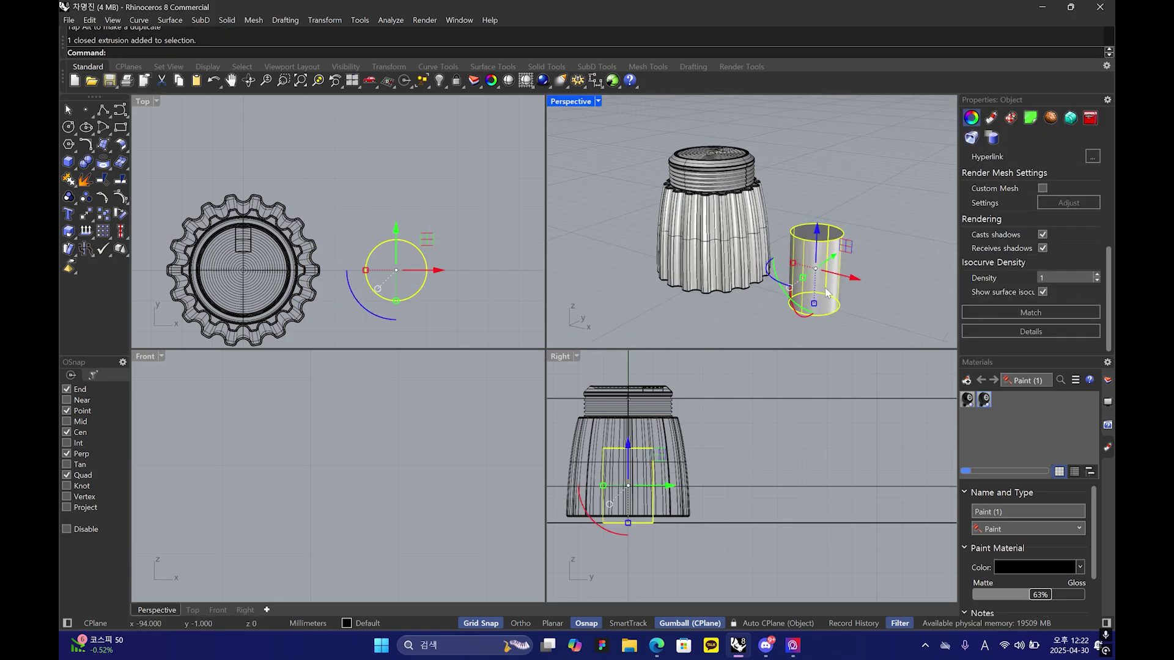
{"action": "left_click_drag", "start_coordinate": [839, 274], "coordinate": [729, 260]}
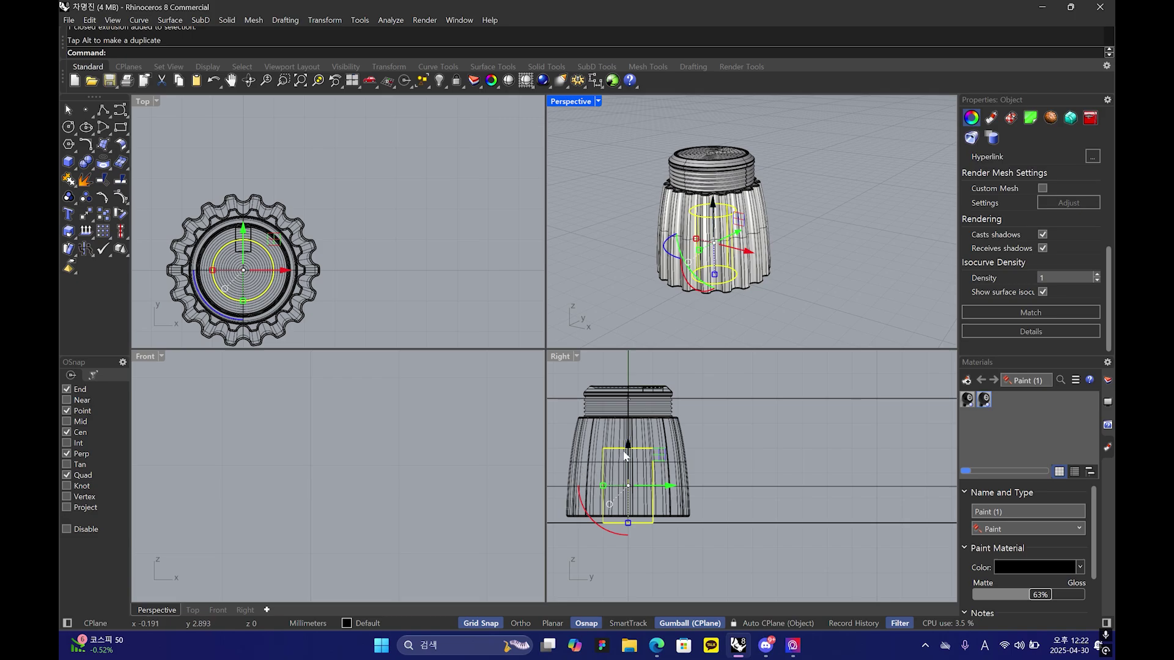
{"action": "left_click_drag", "start_coordinate": [624, 456], "coordinate": [624, 480]}
{"action": "left_click", "coordinate": [803, 315]}
{"action": "right_click_drag", "start_coordinate": [803, 315], "coordinate": [744, 365]}
{"action": "left_click", "coordinate": [630, 546]}
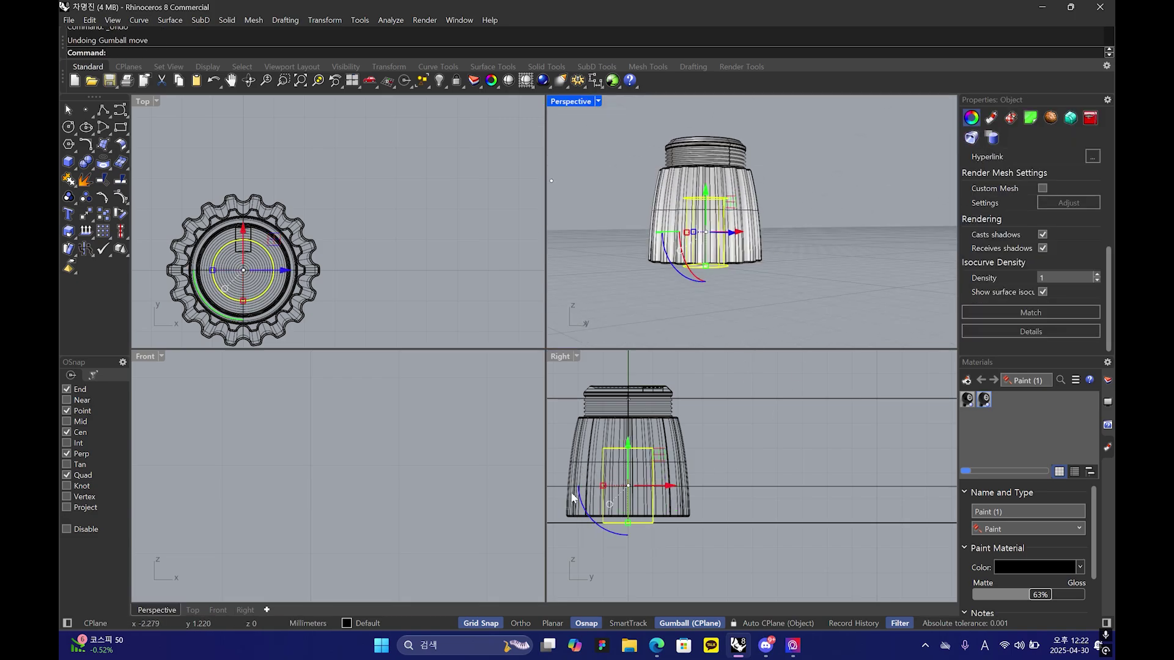
{"action": "key", "text": "ctrl+z"}
- Lower the cylinder about 1 mm so that it protrudes as a shaft beneath the fluted body
{"action": "left_click_drag", "start_coordinate": [628, 468], "coordinate": [627, 547]}
{"action": "right_click_drag", "start_coordinate": [529, 490], "coordinate": [413, 437]}
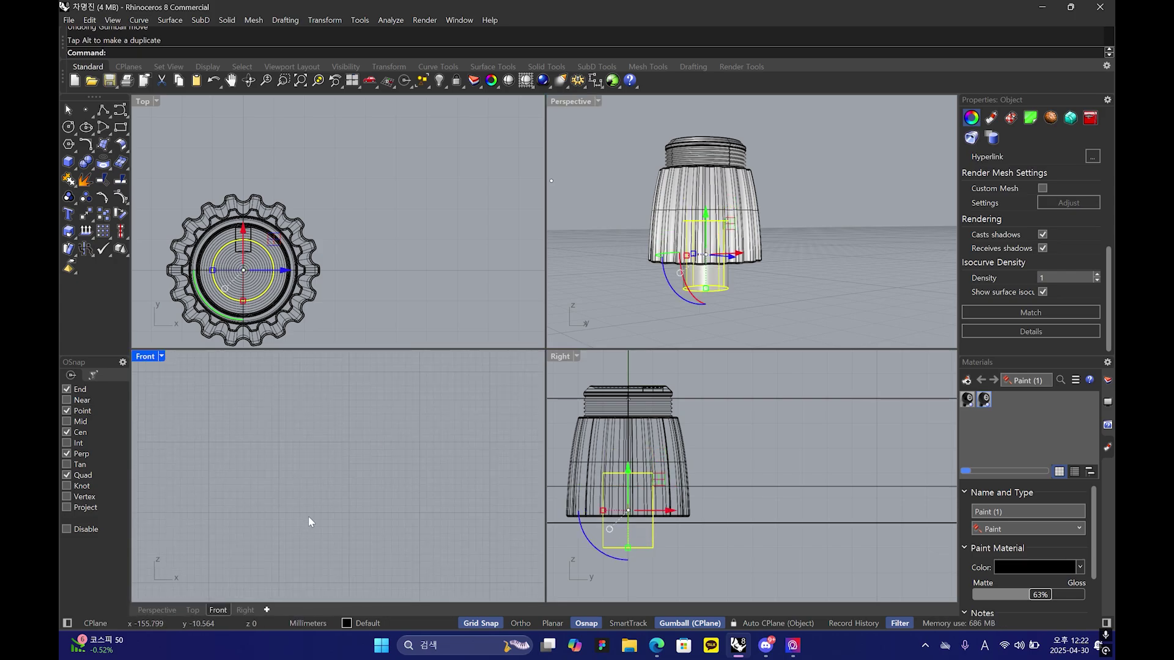
{"action": "scroll", "coordinate": [309, 521], "scroll_direction": "down", "scroll_amount": 10}
{"action": "scroll", "coordinate": [423, 482], "scroll_direction": "up", "scroll_amount": 8}
{"action": "left_click", "coordinate": [772, 241]}
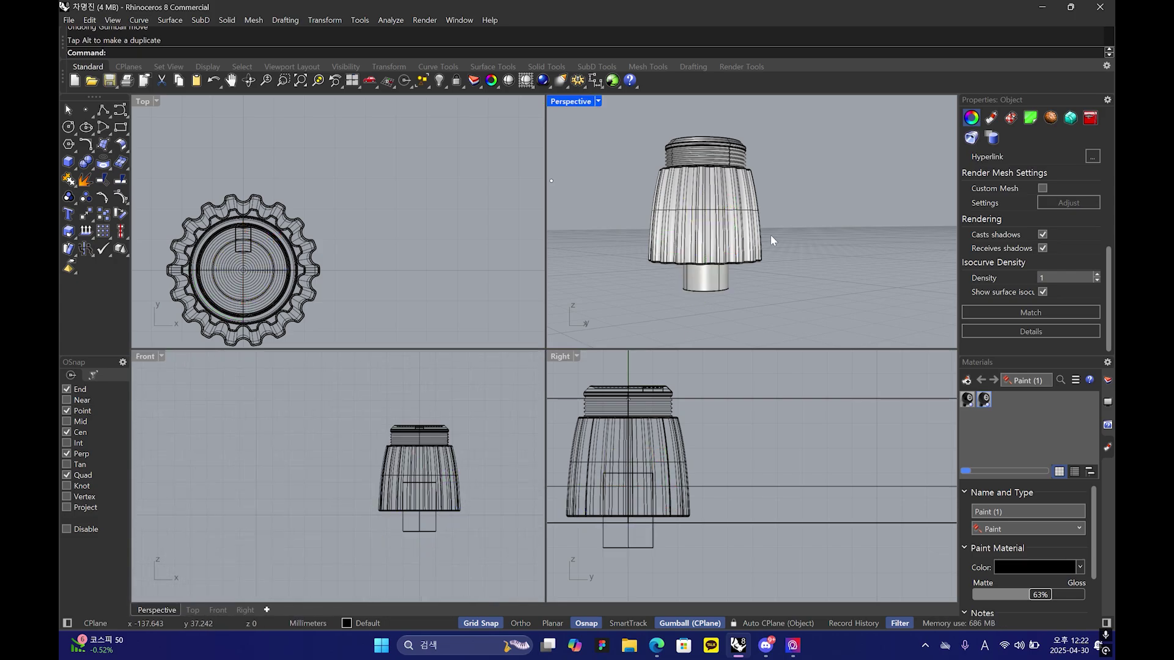
- Join the fluted body and the shaft cylinder into one solid with a Boolean union
{"action": "right_click_drag", "start_coordinate": [756, 234], "coordinate": [736, 210]}
{"action": "left_click", "coordinate": [735, 229]}
{"action": "left_click", "coordinate": [711, 275], "text": "shift"}
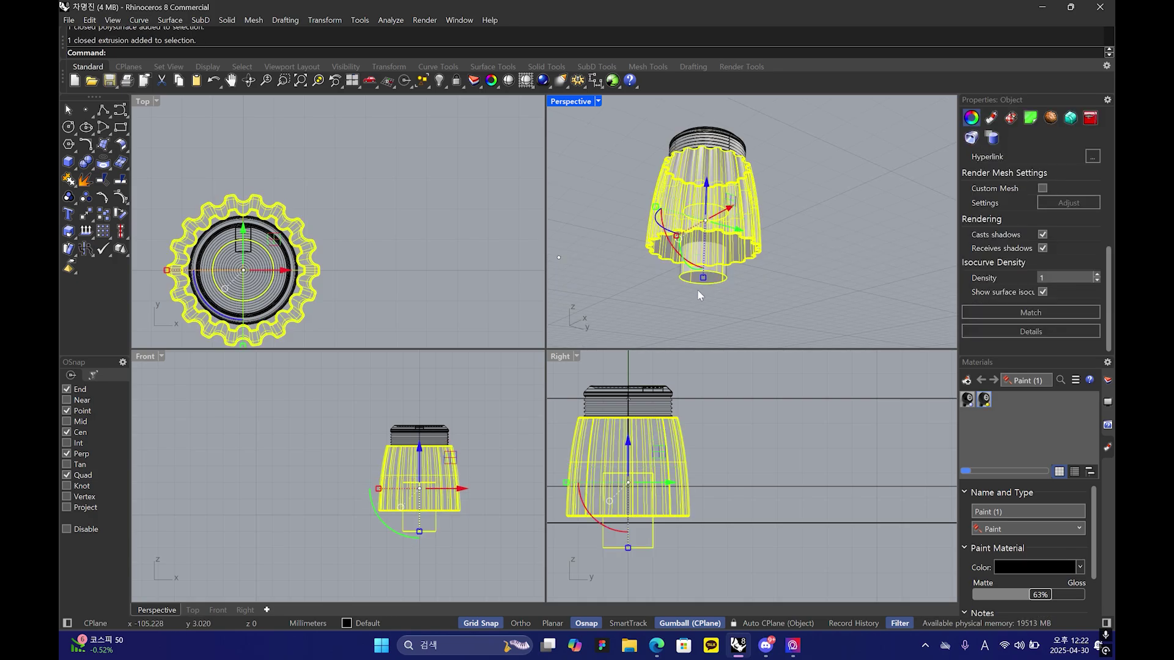
{"action": "left_click", "coordinate": [83, 165]}
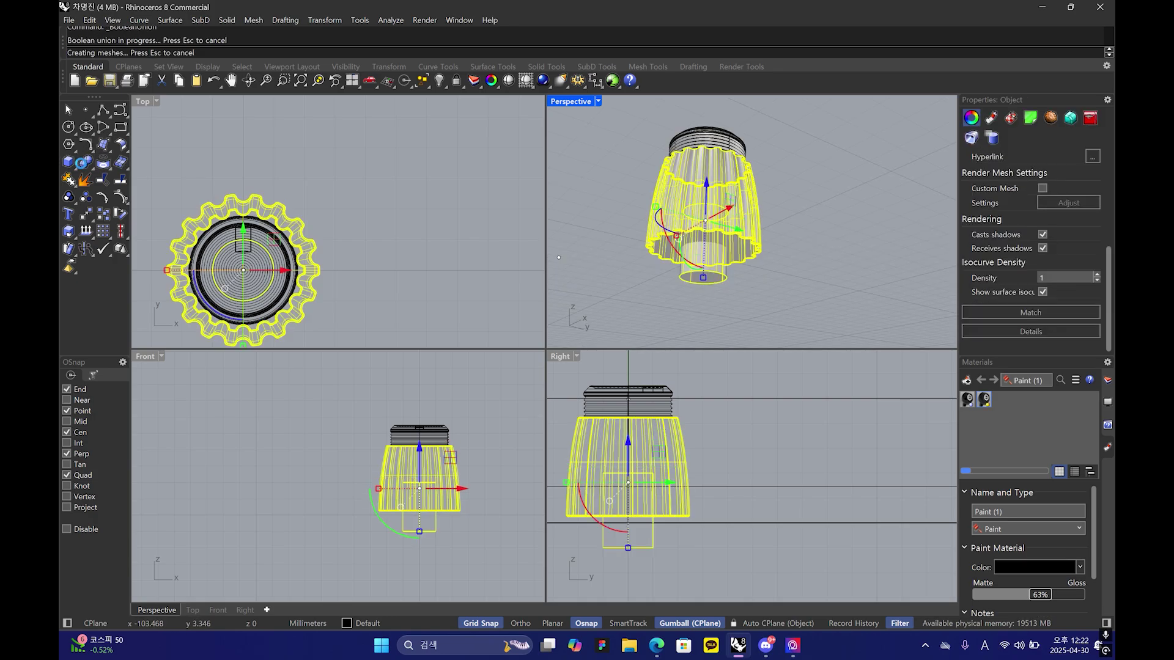
- Fillet the chained edge where the shaft meets the body's underside with a radius of 0.1
{"action": "left_click", "coordinate": [73, 166]}
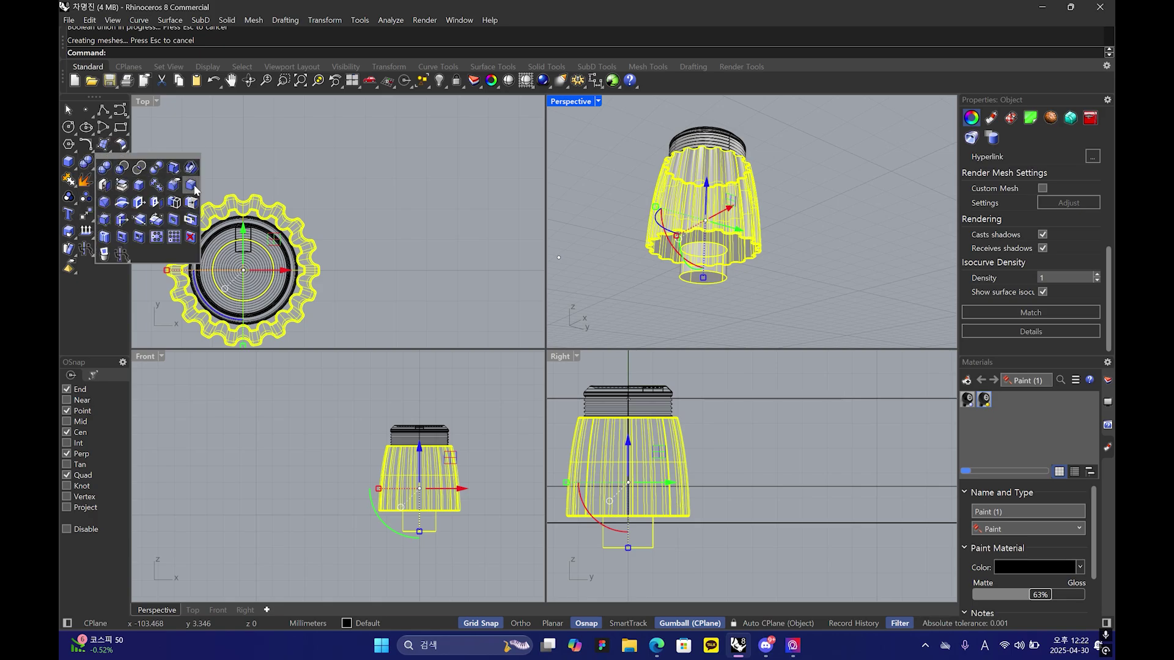
{"action": "left_click", "coordinate": [191, 184]}
{"action": "type", "text": "0"}
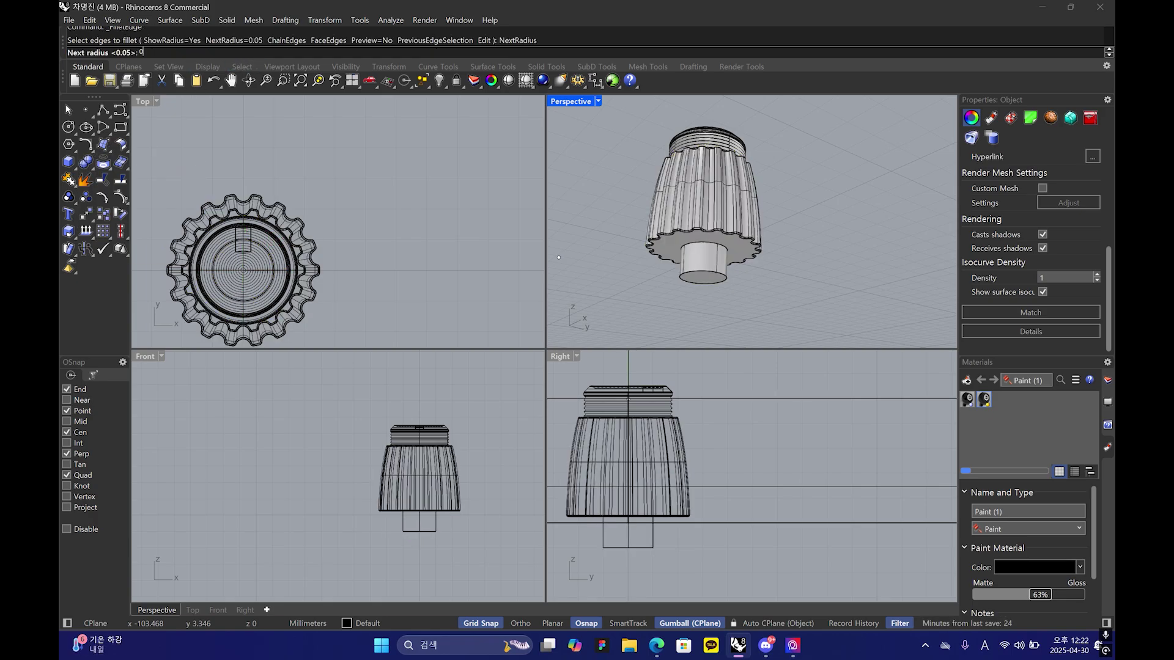
{"action": "type", "text": ".1"}
{"action": "key", "text": "Return"}
{"action": "left_click", "coordinate": [286, 53]}
{"action": "scroll", "coordinate": [724, 247], "scroll_direction": "up", "scroll_amount": 3}
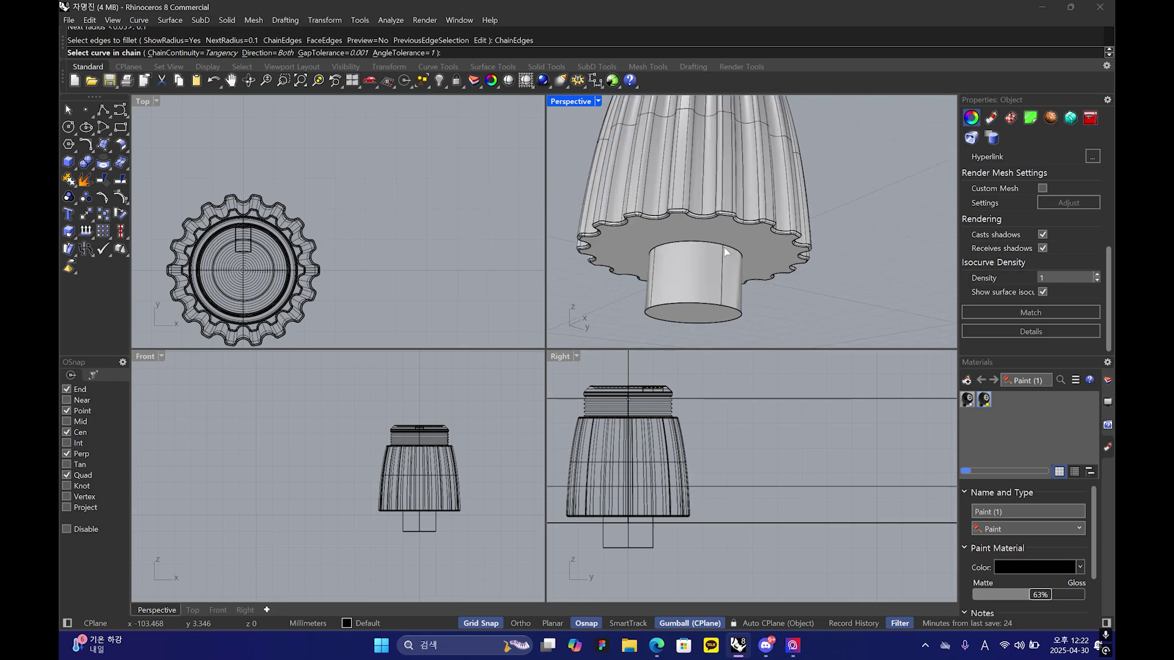
{"action": "left_click", "coordinate": [724, 248]}
{"action": "key", "text": "Return"}
{"action": "key", "text": "Return"}
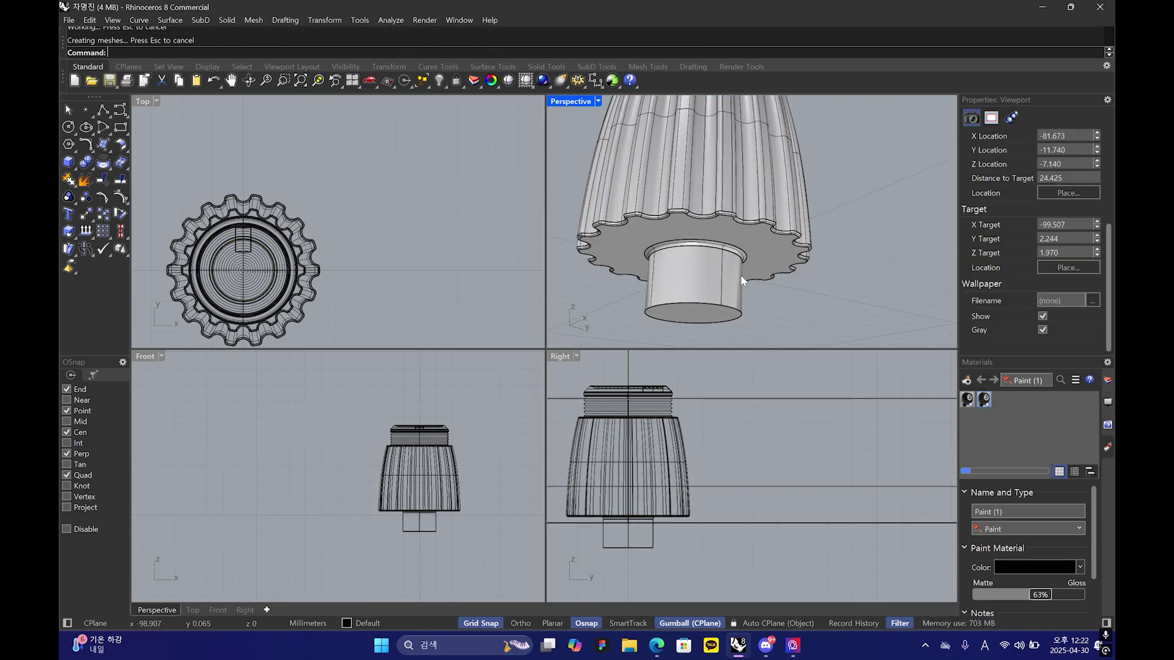
- Group the cap with the fluted body and its shaft as one knob
{"action": "scroll", "coordinate": [739, 275], "scroll_direction": "down", "scroll_amount": 3}
{"action": "scroll", "coordinate": [727, 280], "scroll_direction": "up", "scroll_amount": 8}
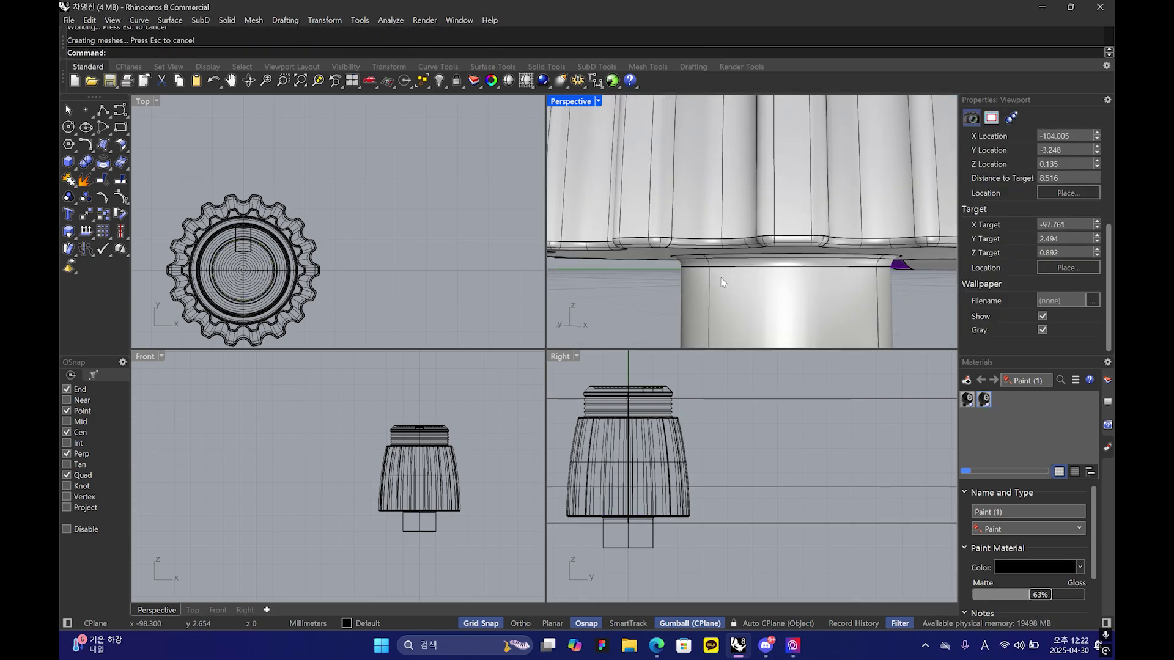
{"action": "scroll", "coordinate": [723, 282], "scroll_direction": "down", "scroll_amount": 2}
{"action": "left_click", "coordinate": [776, 259]}
{"action": "scroll", "coordinate": [784, 191], "scroll_direction": "down", "scroll_amount": 5}
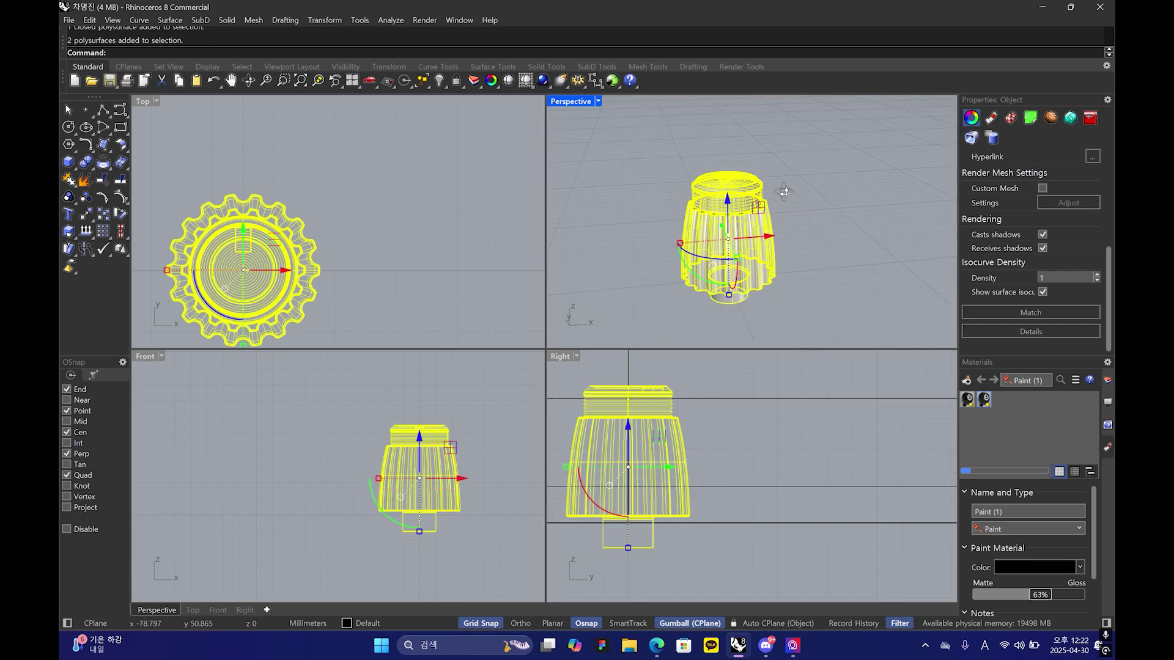
{"action": "right_click_drag", "start_coordinate": [784, 192], "coordinate": [788, 223]}
{"action": "left_click", "coordinate": [790, 223]}
{"action": "left_click", "coordinate": [751, 214]}
{"action": "left_click", "coordinate": [757, 264], "text": "shift"}
{"action": "key", "text": "ctrl+g"}
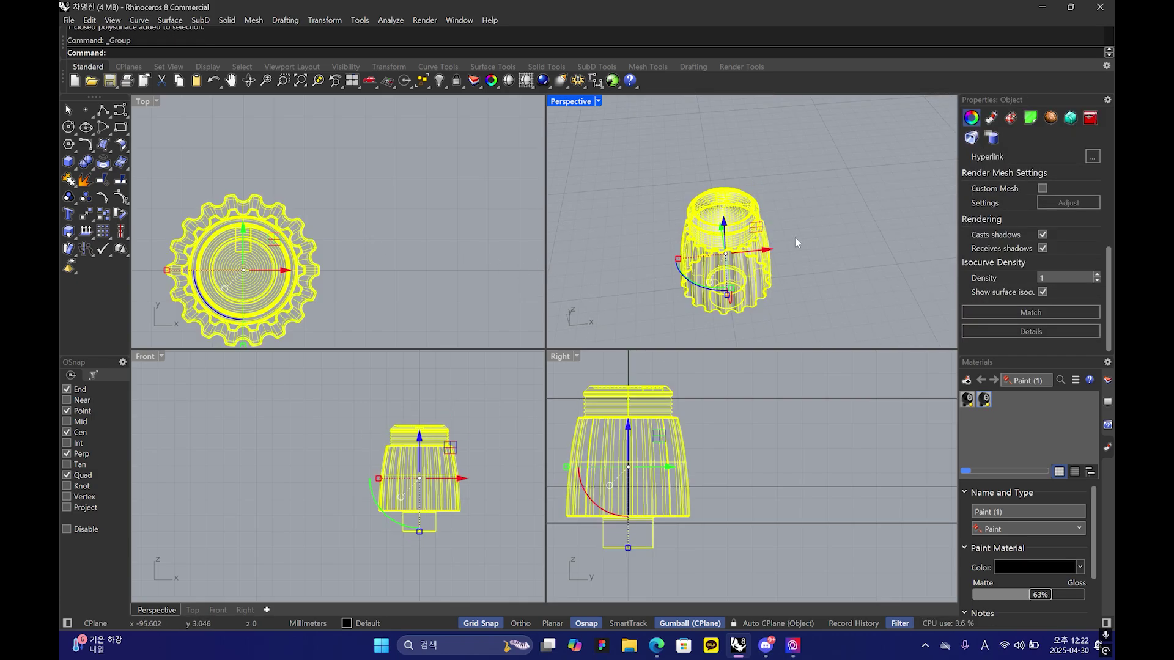
- Duplicate the knob along X to both sides, making a row of three evenly spaced knobs
{"action": "left_click", "coordinate": [276, 261]}
{"action": "scroll", "coordinate": [277, 262], "scroll_direction": "down", "scroll_amount": 3}
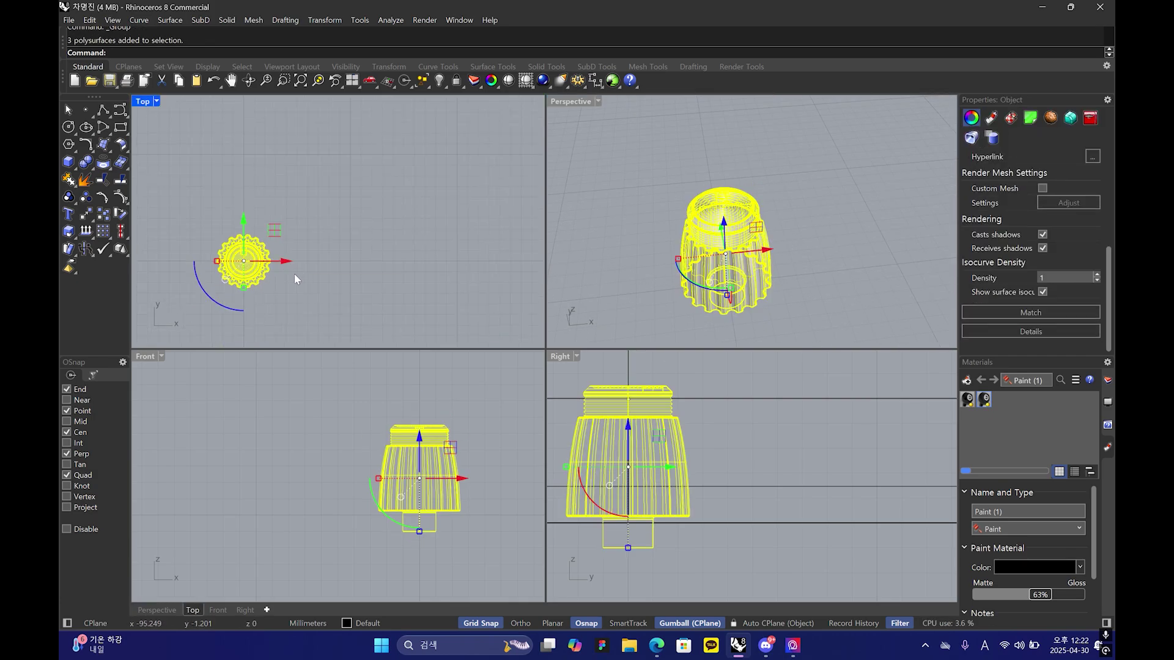
{"action": "left_click_drag", "start_coordinate": [290, 263], "coordinate": [176, 260]}
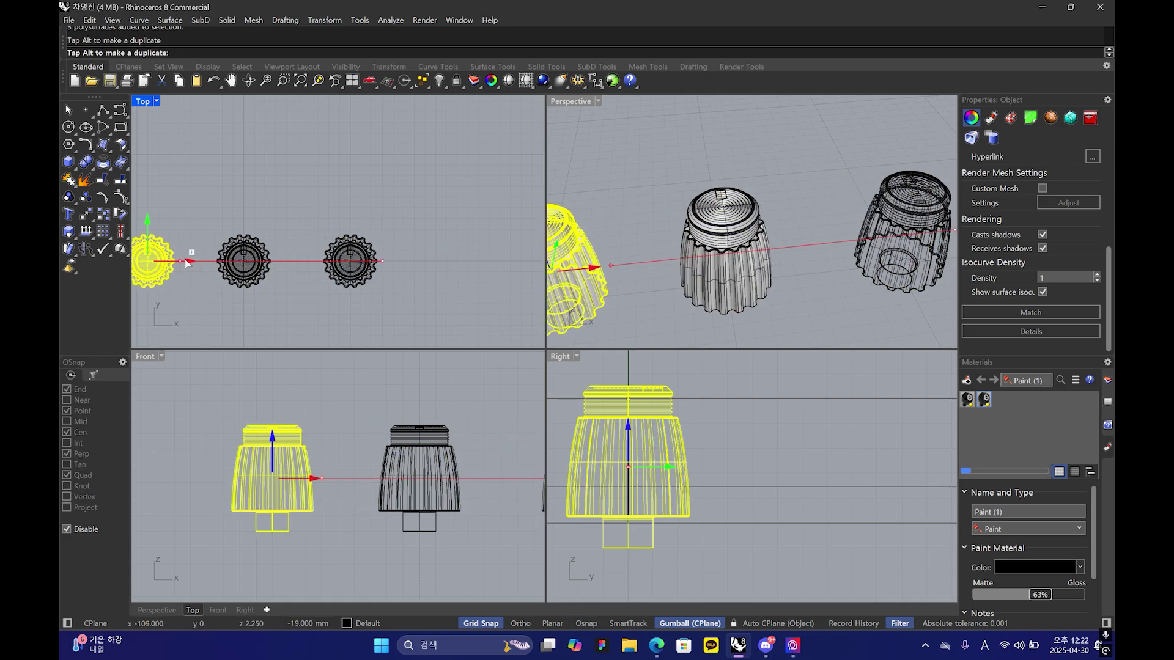
{"action": "left_click", "coordinate": [258, 296]}
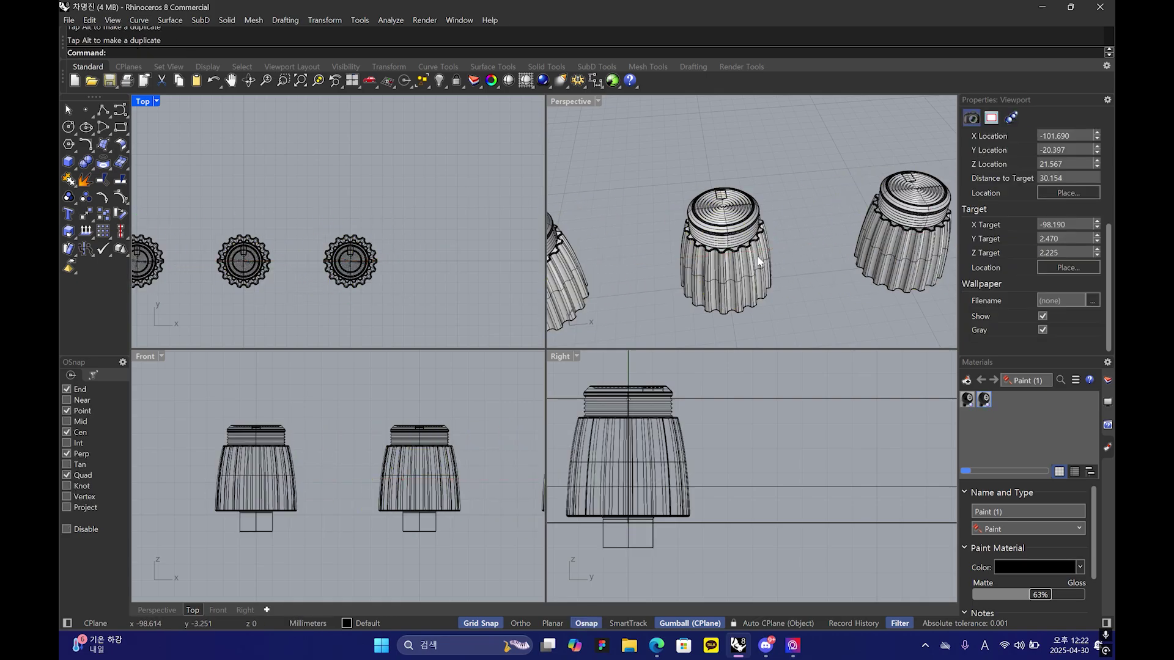
- Group all three knobs together
{"action": "scroll", "coordinate": [764, 258], "scroll_direction": "down", "scroll_amount": 3}
{"action": "key", "text": "ctrl+a"}
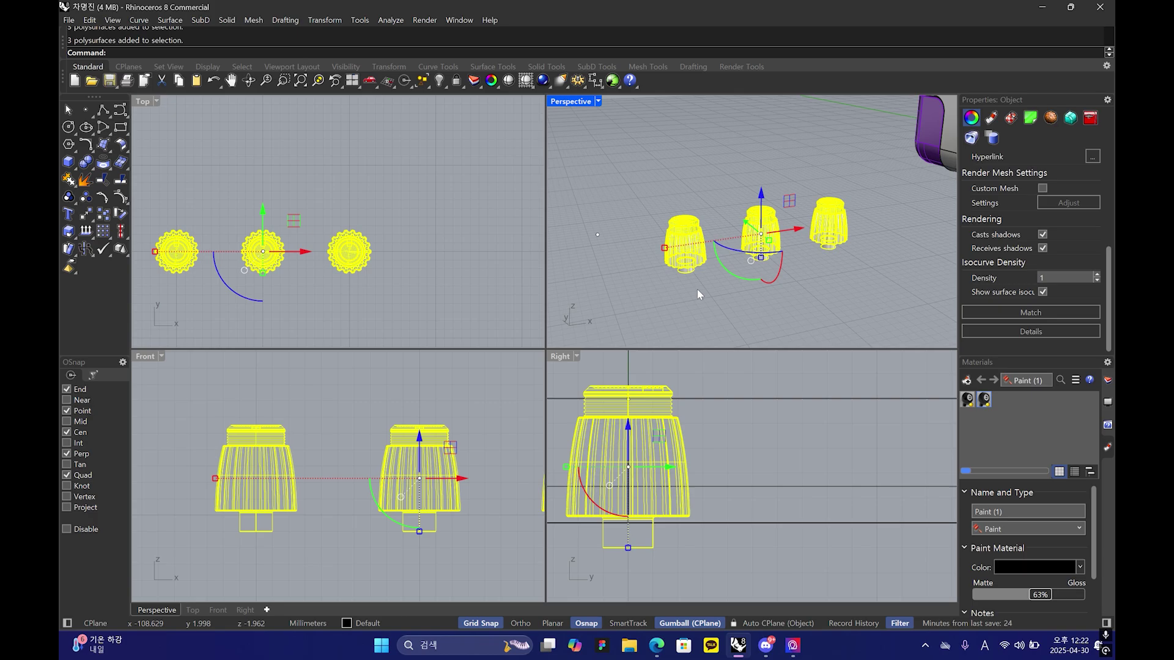
{"action": "key", "text": "ctrl+g"}
- Move the knob group from beside the speaker cabinet to a position above its top face
{"action": "scroll", "coordinate": [423, 405], "scroll_direction": "down", "scroll_amount": 5}
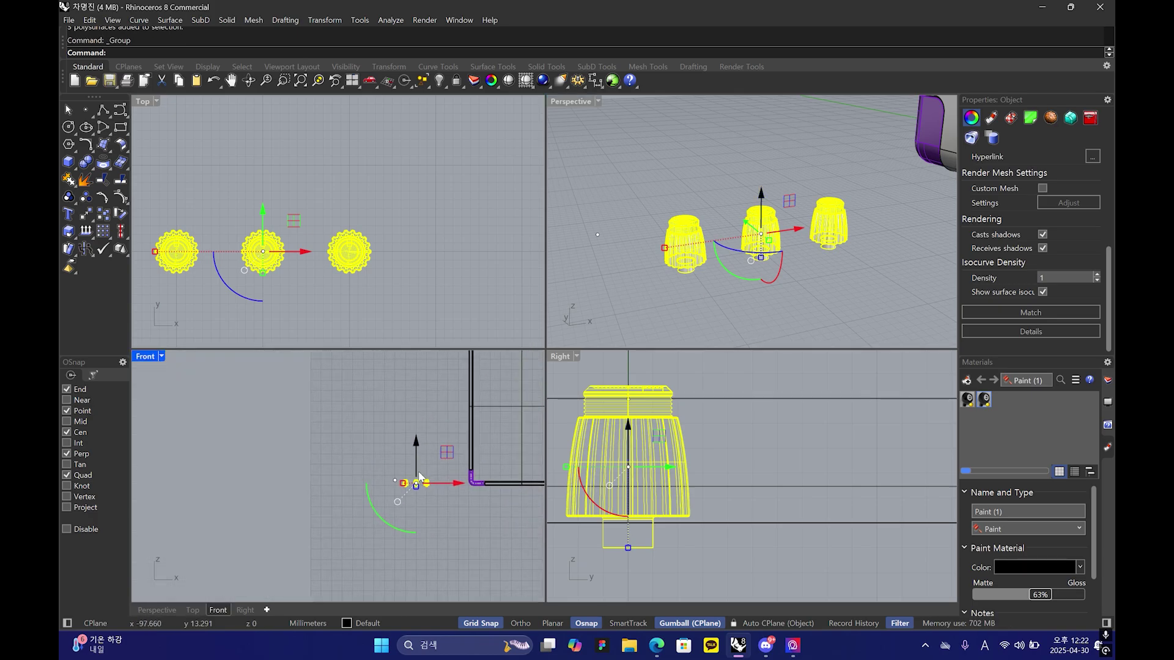
{"action": "left_click", "coordinate": [423, 404]}
{"action": "left_click_drag", "start_coordinate": [423, 405], "coordinate": [403, 489]}
{"action": "left_click_drag", "start_coordinate": [416, 441], "coordinate": [432, 373]}
{"action": "right_click_drag", "start_coordinate": [440, 370], "coordinate": [391, 490]}
{"action": "left_click_drag", "start_coordinate": [391, 490], "coordinate": [480, 473]}
{"action": "scroll", "coordinate": [481, 475], "scroll_direction": "up", "scroll_amount": 10}
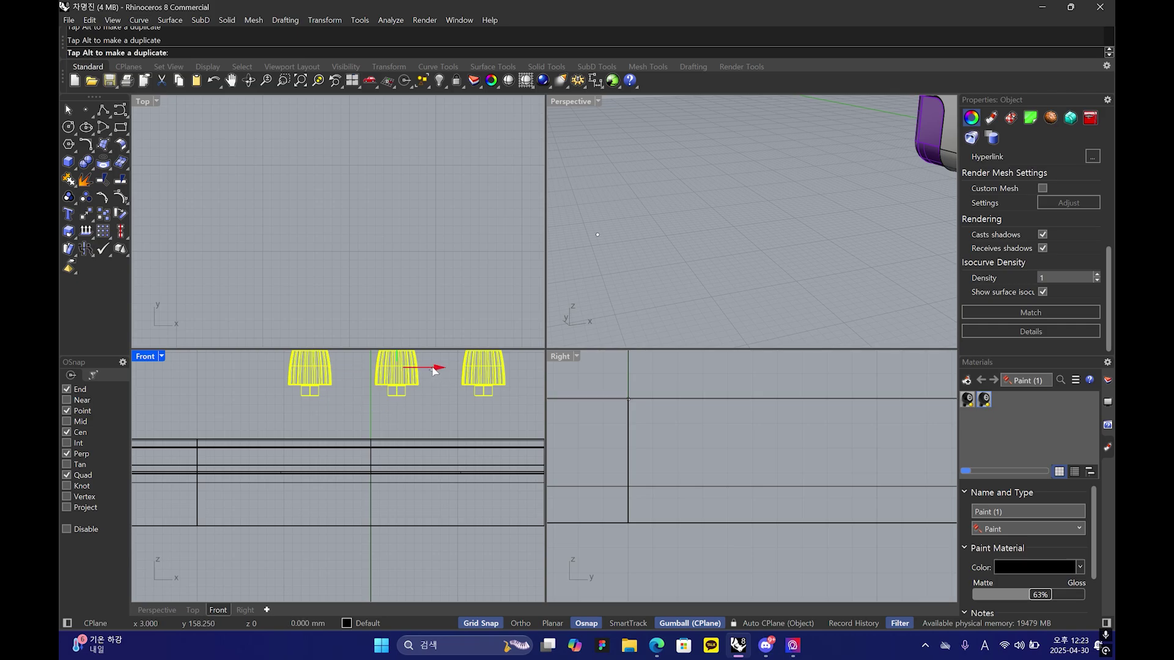
- Center the knob group on the cabinet's vertical axis and lower it into the recess in the top
{"action": "left_click_drag", "start_coordinate": [431, 368], "coordinate": [412, 368]}
{"action": "right_click_drag", "start_coordinate": [412, 369], "coordinate": [423, 427]}
{"action": "left_click_drag", "start_coordinate": [382, 384], "coordinate": [381, 480]}
- Examine how the three knobs sit in the oval recess on the speaker's top from an angled perspective
{"action": "right_click_drag", "start_coordinate": [811, 130], "coordinate": [923, 177]}
{"action": "scroll", "coordinate": [812, 131], "scroll_direction": "down", "scroll_amount": 5}
{"action": "left_click", "coordinate": [923, 177]}
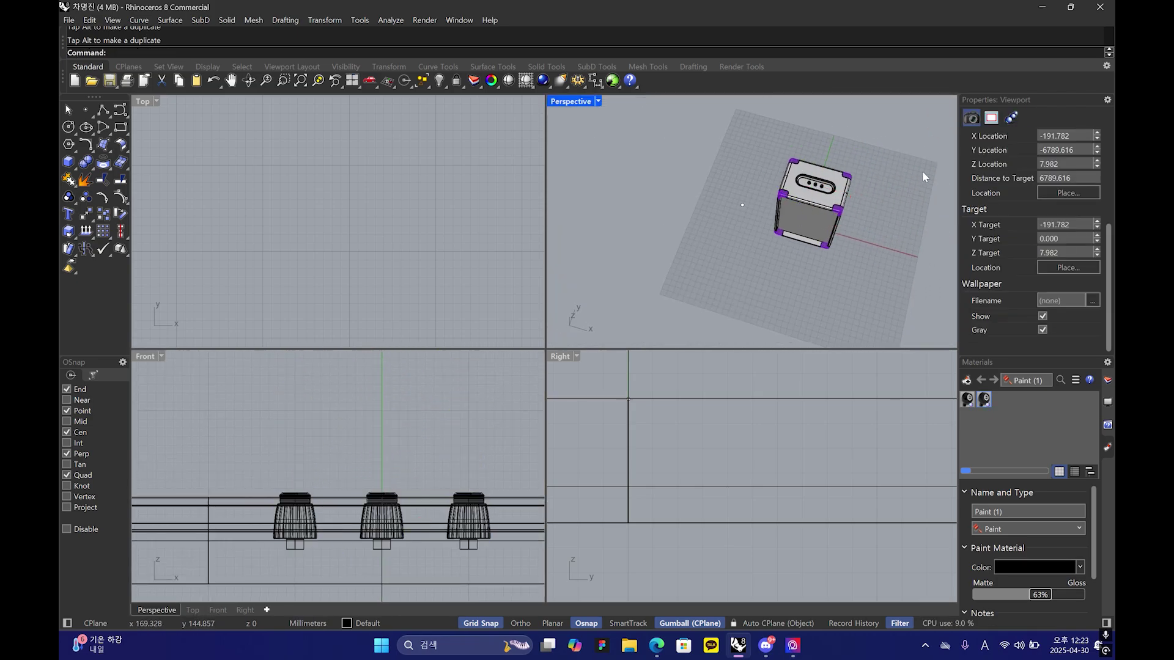
{"action": "right_click_drag", "start_coordinate": [849, 172], "coordinate": [794, 228]}
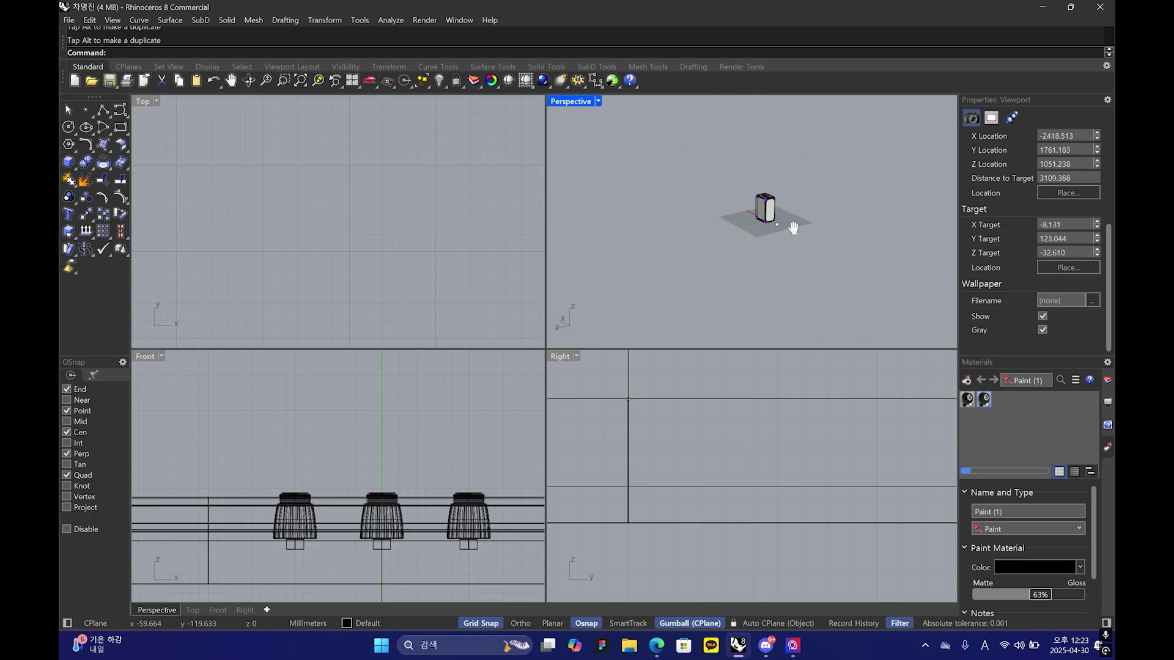
{"action": "scroll", "coordinate": [814, 216], "scroll_direction": "up", "scroll_amount": 5}
{"action": "left_click", "coordinate": [814, 220]}
{"action": "scroll", "coordinate": [750, 285], "scroll_direction": "up", "scroll_amount": 8}
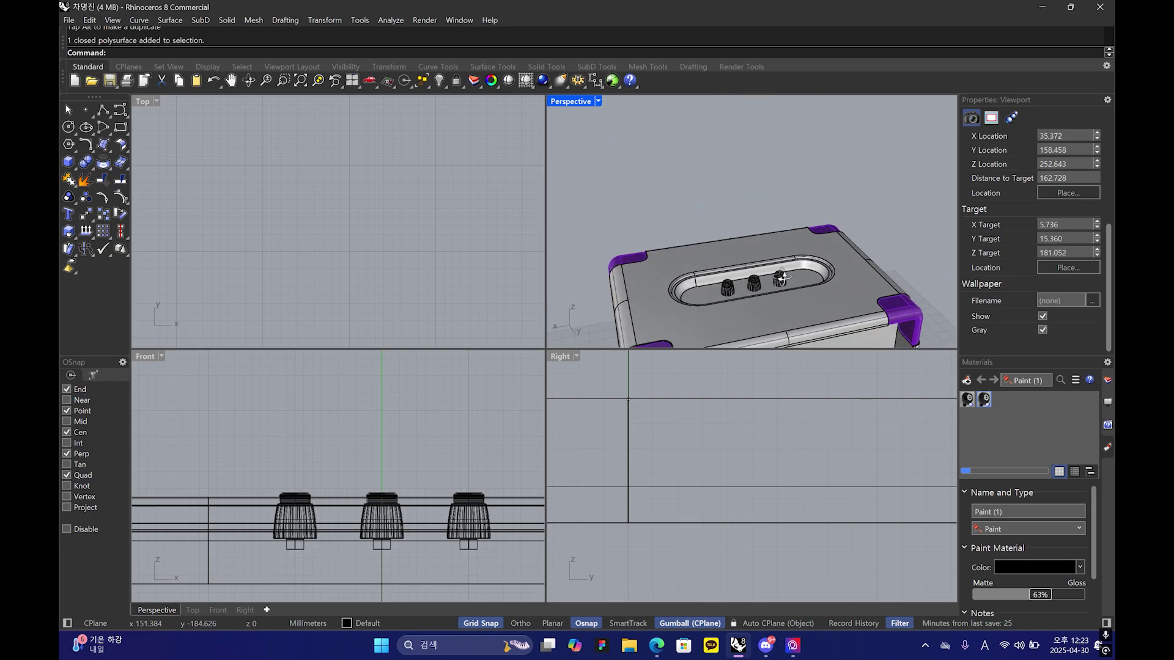
{"action": "key", "text": "Escape"}
{"action": "left_click", "coordinate": [753, 280]}
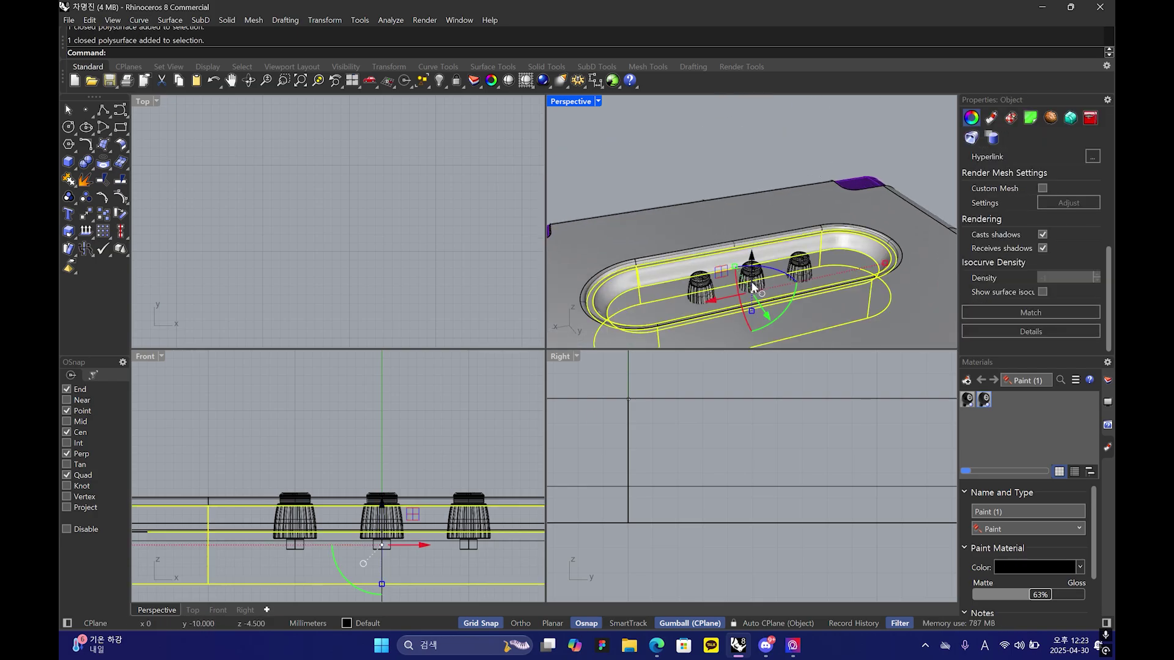
- Raise the group of three knobs 2 mm vertically out of the recess in the speaker's top
{"action": "scroll", "coordinate": [748, 274], "scroll_direction": "up", "scroll_amount": 4}
{"action": "key", "text": "Escape"}
{"action": "left_click", "coordinate": [755, 272]}
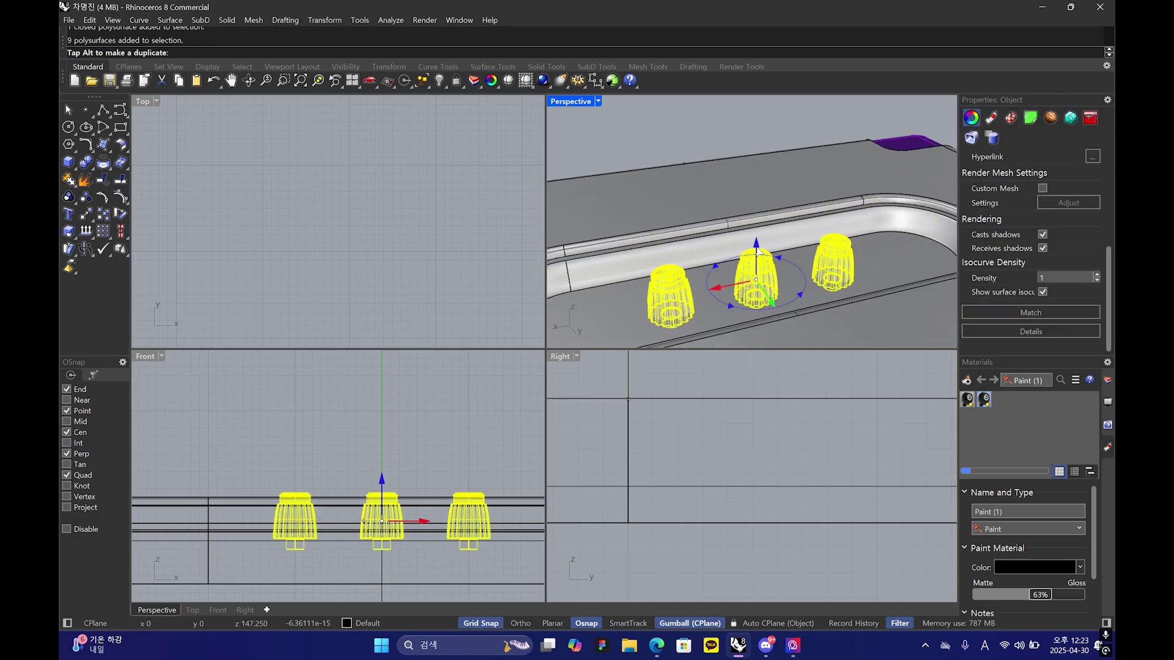
{"action": "left_click_drag", "start_coordinate": [379, 508], "coordinate": [380, 490]}
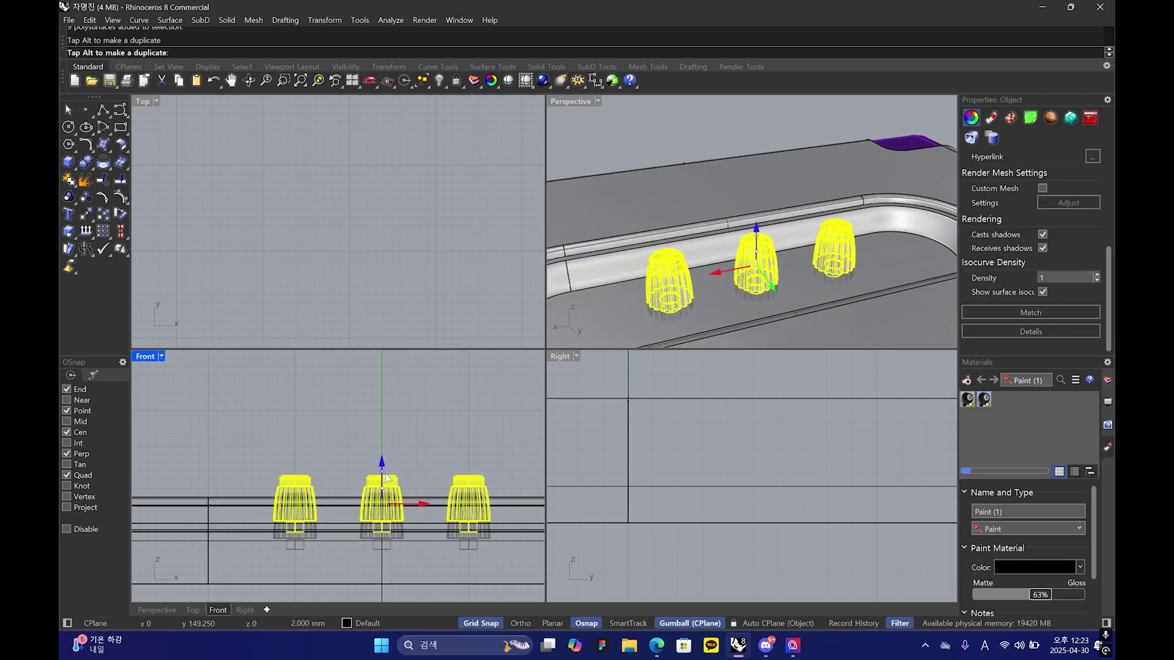
- Lower the knob group about 1 mm vertically toward the recess floor
{"action": "left_click", "coordinate": [777, 177]}
{"action": "key", "text": "Escape"}
{"action": "left_click", "coordinate": [749, 231]}
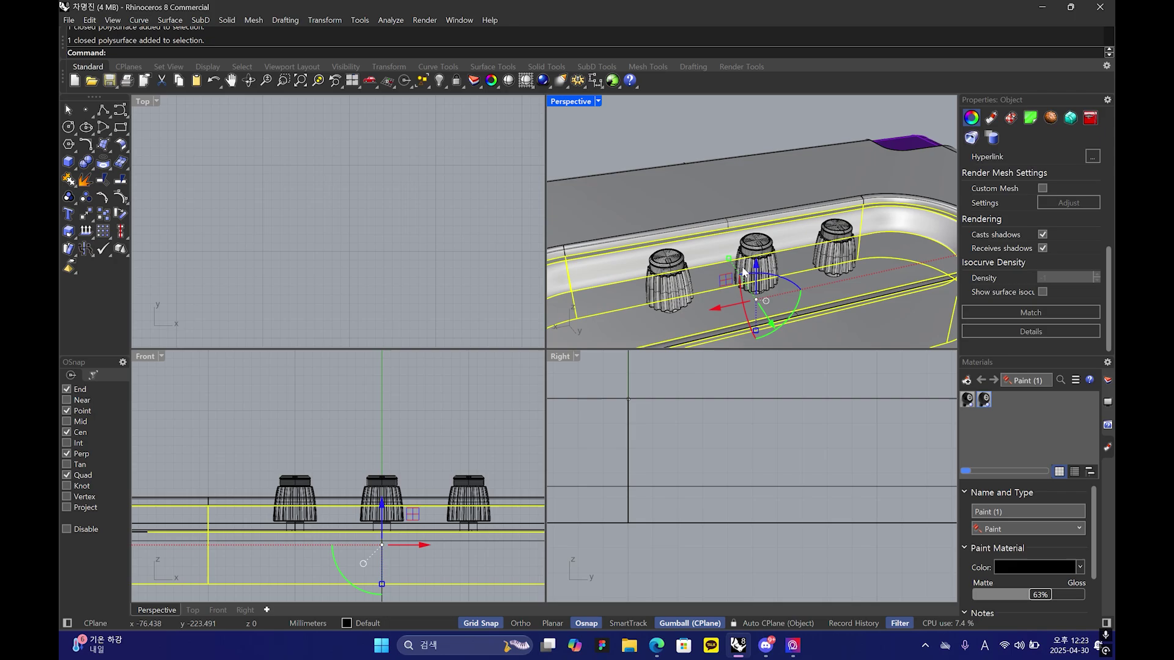
{"action": "left_click", "coordinate": [746, 257]}
{"action": "left_click_drag", "start_coordinate": [756, 236], "coordinate": [756, 251]}
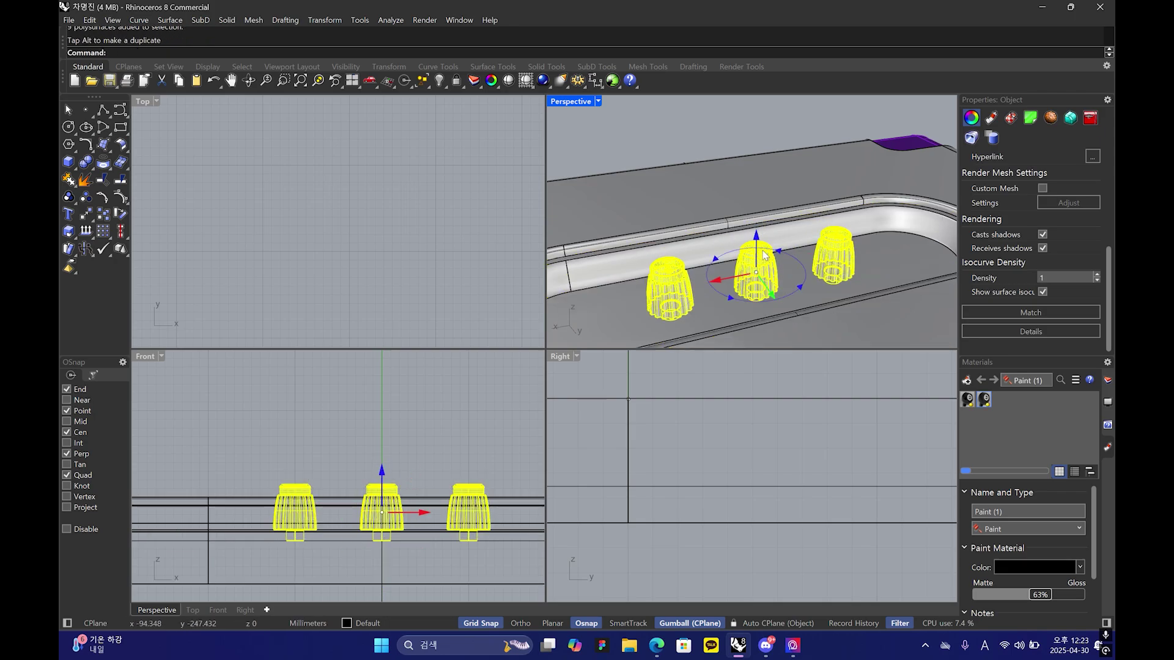
- Try moving the knob group a further 0.5 mm down into the recess using an exact numeric offset
{"action": "left_click", "coordinate": [757, 251]}
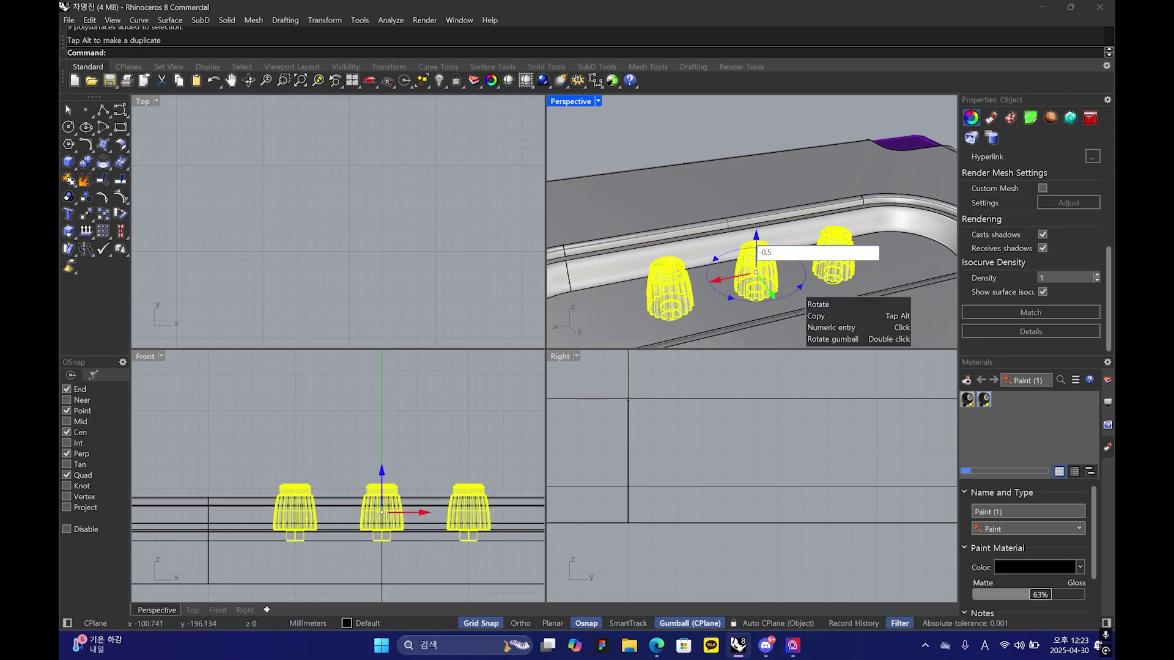
{"action": "type", "text": "-0.5"}
{"action": "key", "text": "Return"}
{"action": "key", "text": "ctrl+z"}
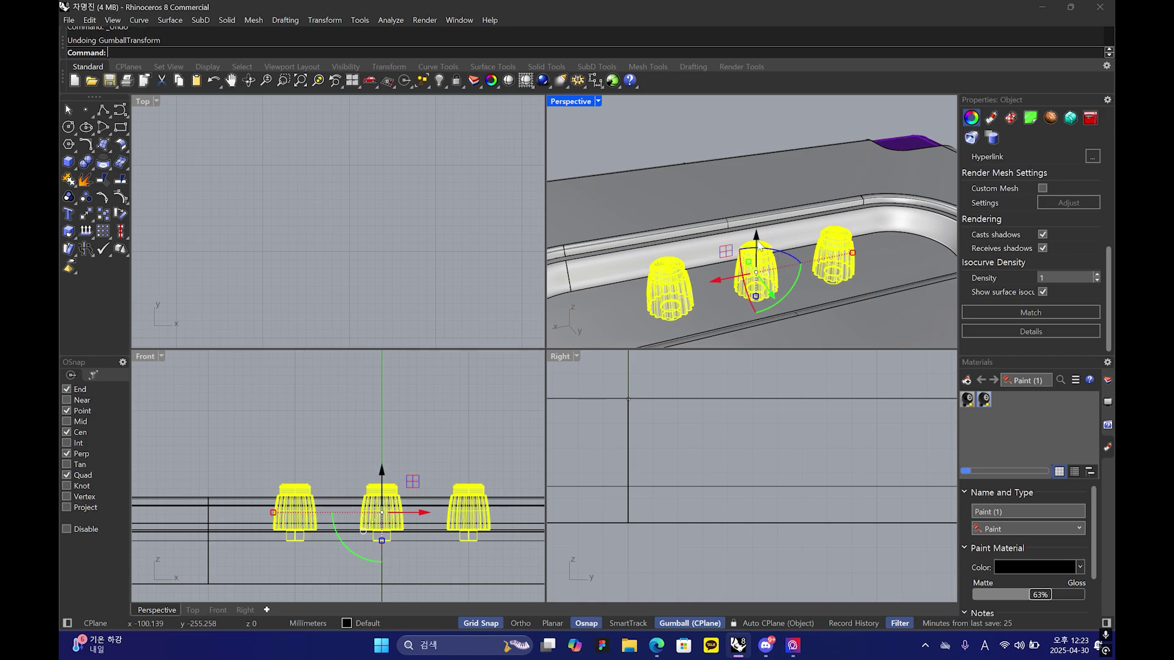
{"action": "left_click", "coordinate": [756, 245]}
{"action": "type", "text": "-0.5"}
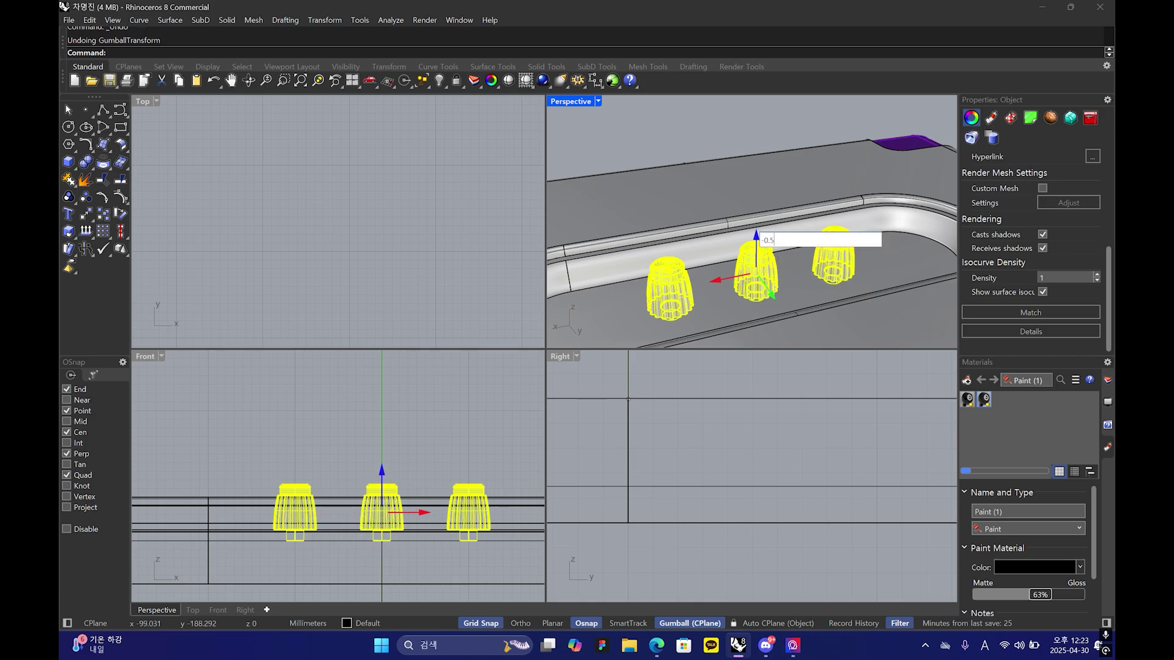
{"action": "key", "text": "Return"}
{"action": "key", "text": "Escape"}
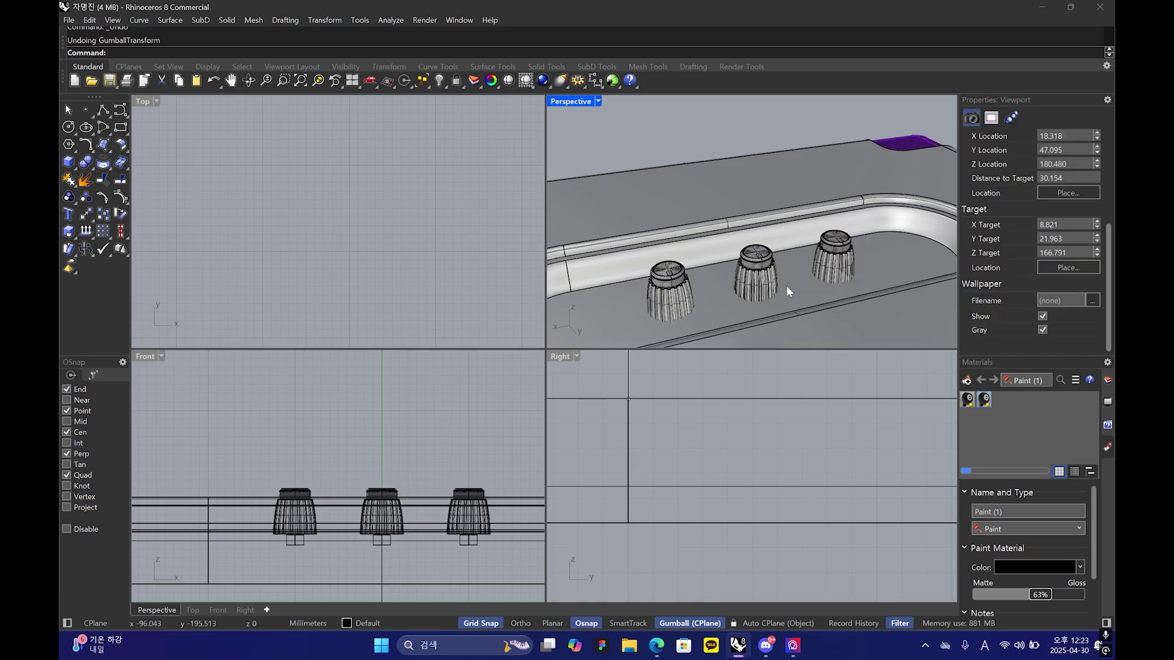
- Undo the last 0.5 mm lowering of the knob group and deselect it
{"action": "scroll", "coordinate": [786, 285], "scroll_direction": "down", "scroll_amount": 4}
{"action": "right_click_drag", "start_coordinate": [786, 285], "coordinate": [780, 321]}
{"action": "scroll", "coordinate": [760, 299], "scroll_direction": "down", "scroll_amount": 5}
{"action": "scroll", "coordinate": [764, 317], "scroll_direction": "up", "scroll_amount": 8}
{"action": "scroll", "coordinate": [780, 321], "scroll_direction": "down", "scroll_amount": 6}
{"action": "key", "text": "ctrl+z"}
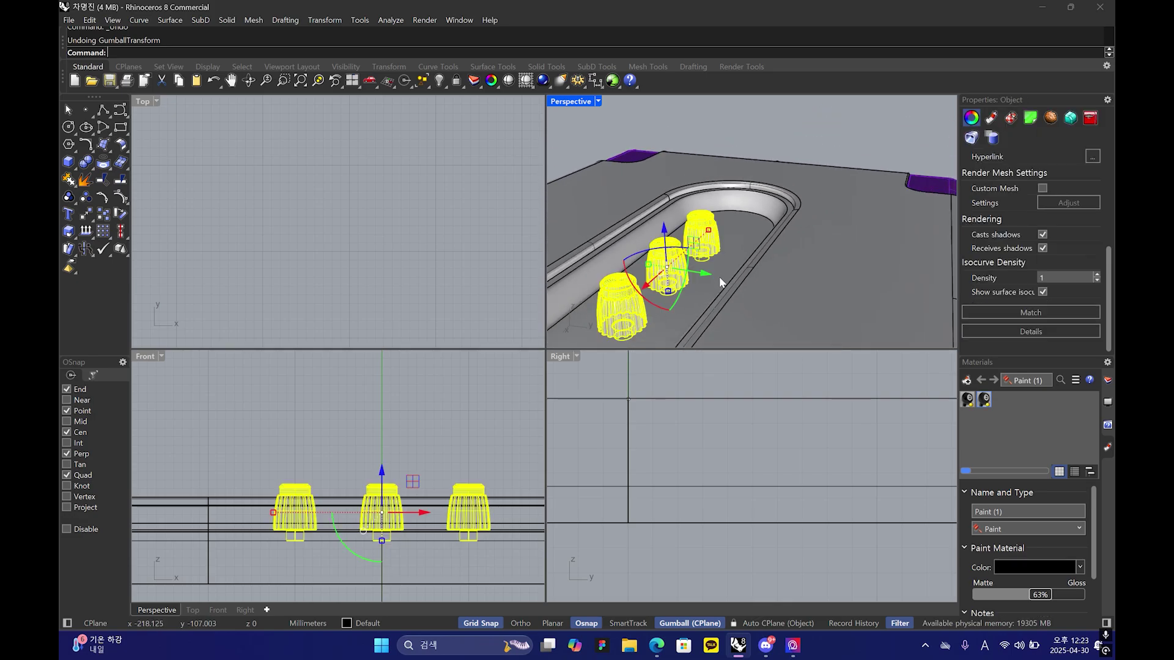
{"action": "key", "text": "Escape"}
- Switch to the browser's Marshall Tufton page and compare its control panel photo with the modelled knobs and recess
{"action": "right_click_drag", "start_coordinate": [753, 196], "coordinate": [777, 202]}
{"action": "scroll", "coordinate": [759, 166], "scroll_direction": "down", "scroll_amount": 10}
{"action": "mouse_move", "coordinate": [656, 645]}
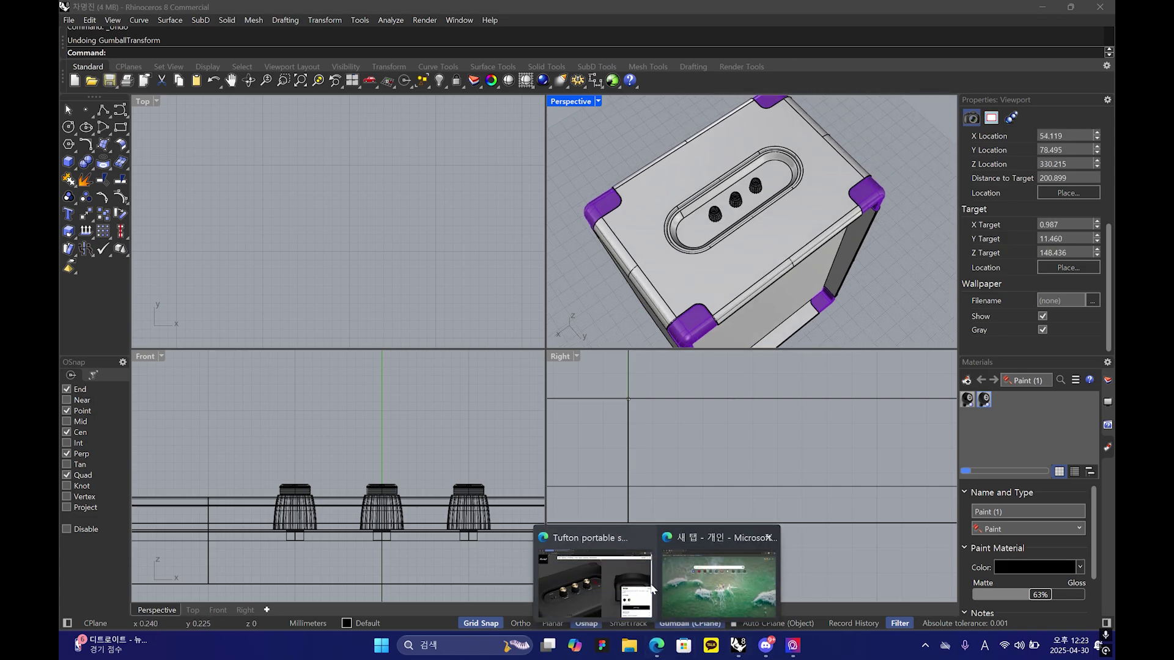
{"action": "left_click", "coordinate": [590, 575]}
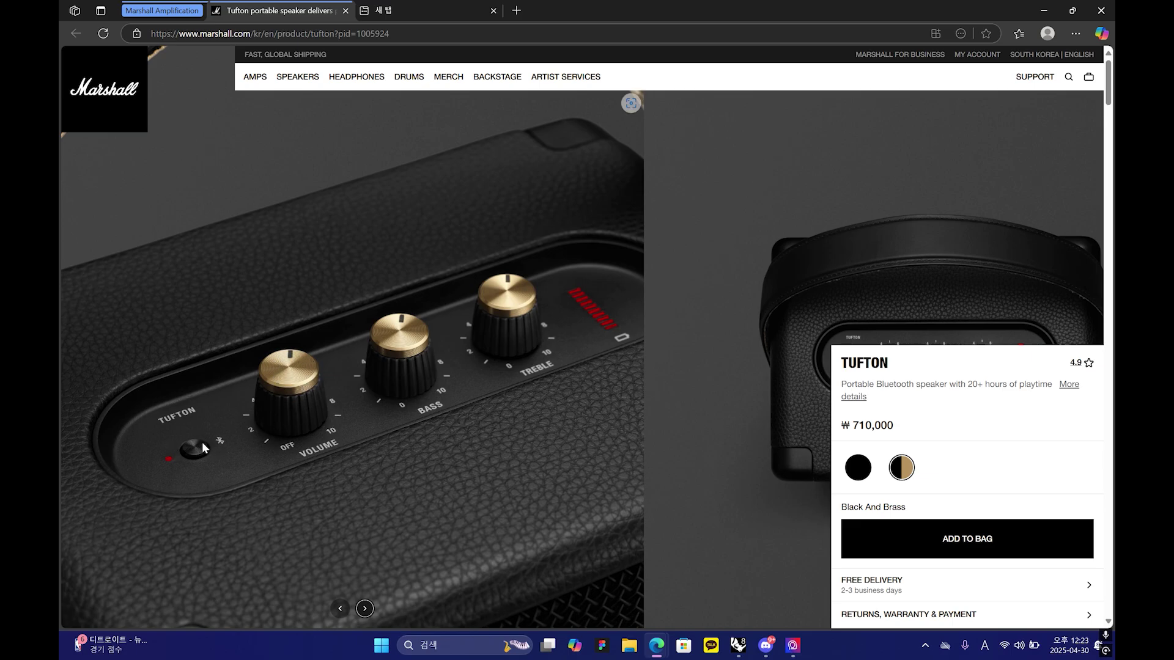
- Return to Rhino and cut the stray point object lying outside the speaker cabinet
{"action": "left_click", "coordinate": [738, 645]}
{"action": "scroll", "coordinate": [736, 244], "scroll_direction": "down", "scroll_amount": 10}
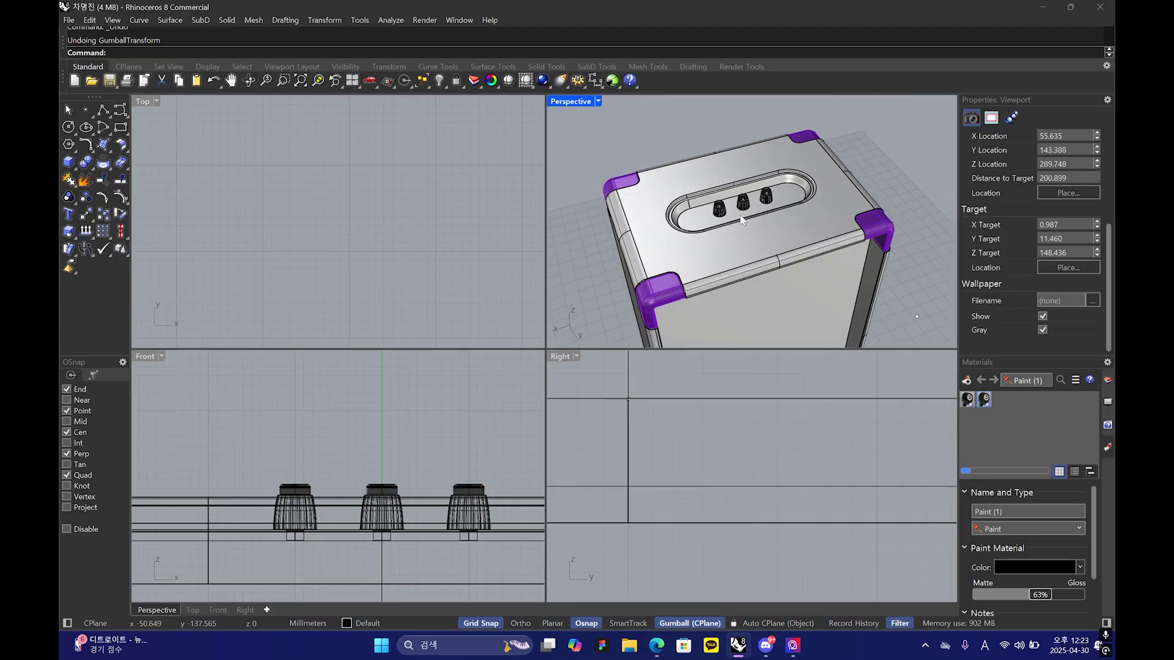
{"action": "scroll", "coordinate": [731, 277], "scroll_direction": "down", "scroll_amount": 16}
{"action": "mouse_move", "coordinate": [739, 261]}
{"action": "right_mouse_down", "text": "shift"}
{"action": "mouse_move", "coordinate": [738, 277]}
{"action": "mouse_move", "coordinate": [633, 294]}
{"action": "mouse_move", "coordinate": [812, 271]}
{"action": "mouse_move", "coordinate": [755, 276]}
{"action": "right_mouse_up", "text": "shift"}
{"action": "scroll", "coordinate": [756, 284], "scroll_direction": "up", "scroll_amount": 18}
{"action": "left_click", "coordinate": [736, 243]}
{"action": "key", "text": "ctrl+x"}
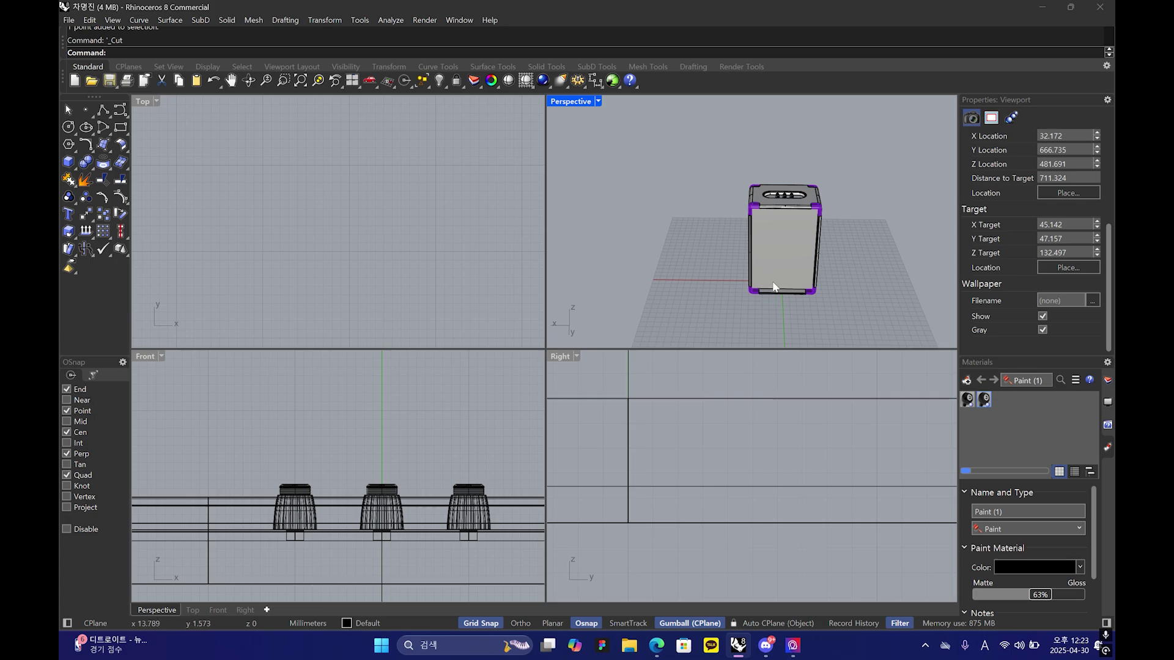
{"action": "right_click_drag", "start_coordinate": [729, 212], "coordinate": [690, 226]}
{"action": "scroll", "coordinate": [743, 211], "scroll_direction": "up", "scroll_amount": 5}
{"action": "left_click", "coordinate": [727, 192]}
{"action": "left_click", "coordinate": [675, 246]}
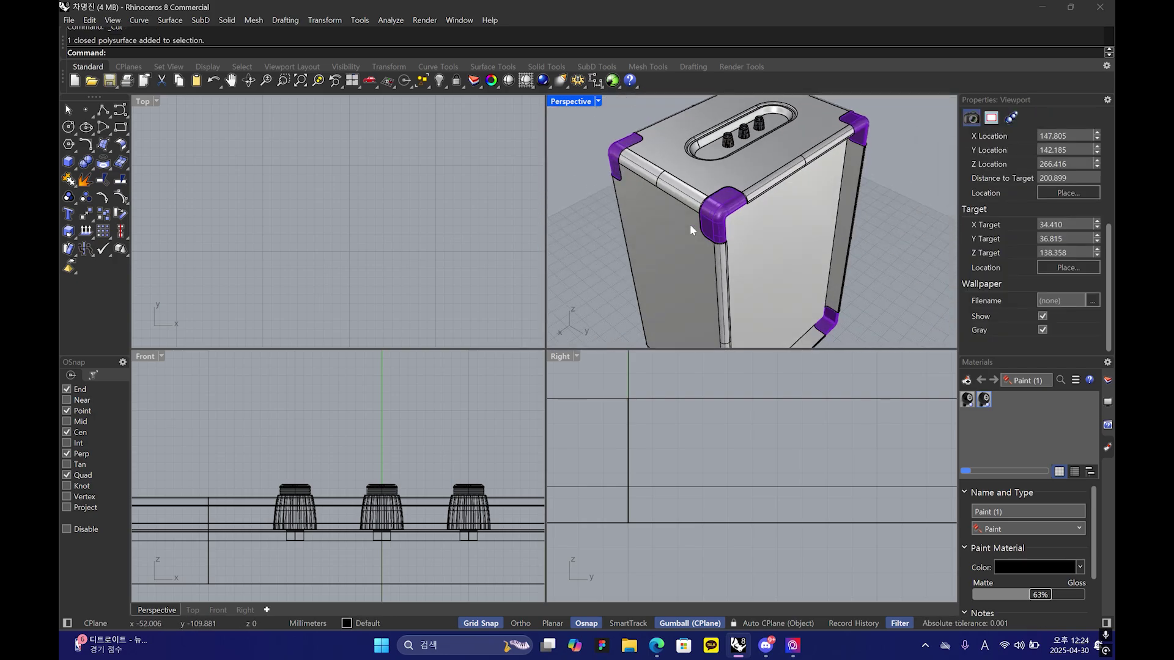
{"action": "right_click_drag", "start_coordinate": [816, 186], "coordinate": [750, 174]}
{"action": "scroll", "coordinate": [776, 242], "scroll_direction": "down", "scroll_amount": 3}
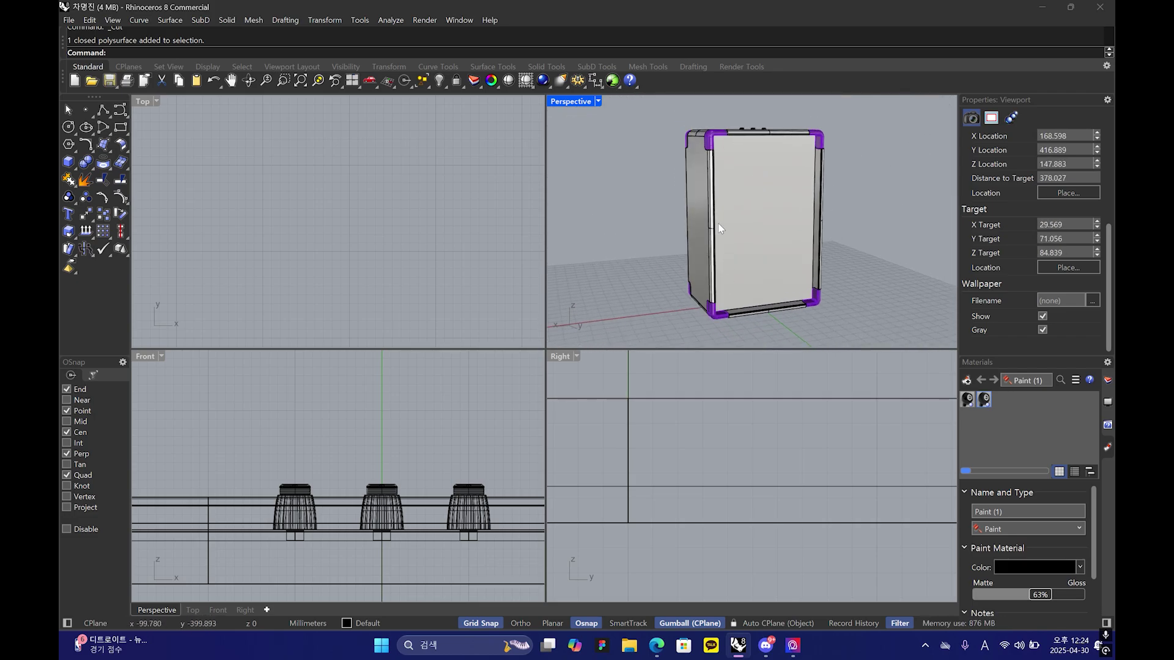
- Open the MarshallRender (9) image from the 마샬렌더링 folder on the desktop and examine the speaker's front grille and handle
{"action": "left_click", "coordinate": [1113, 649]}
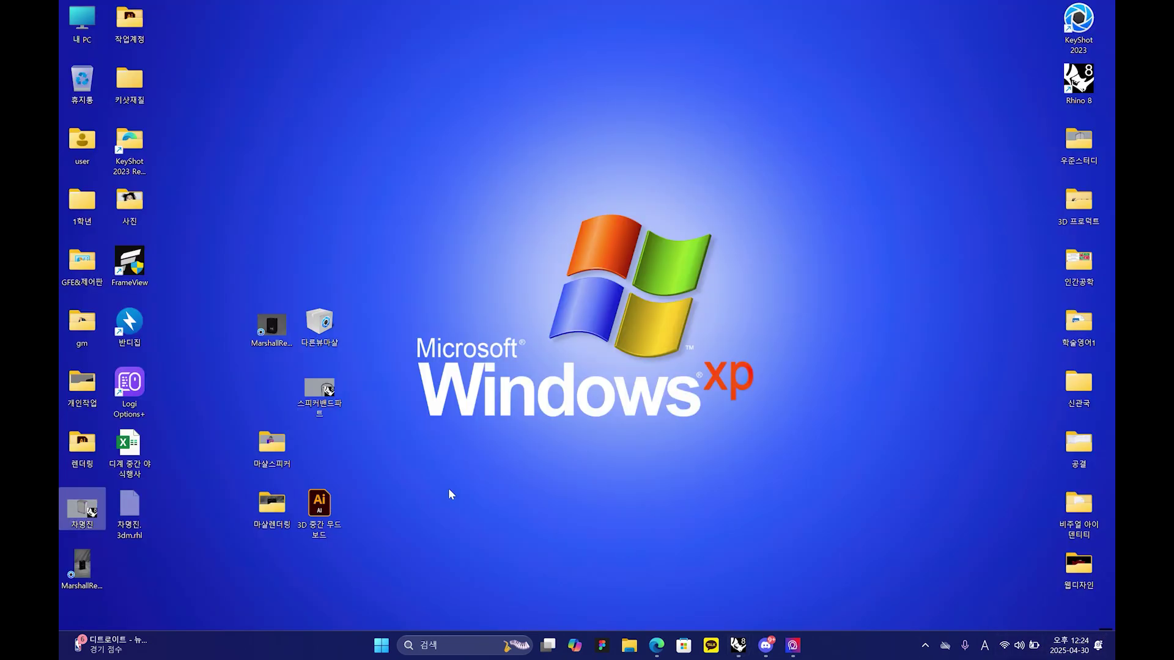
{"action": "double_click", "coordinate": [264, 518]}
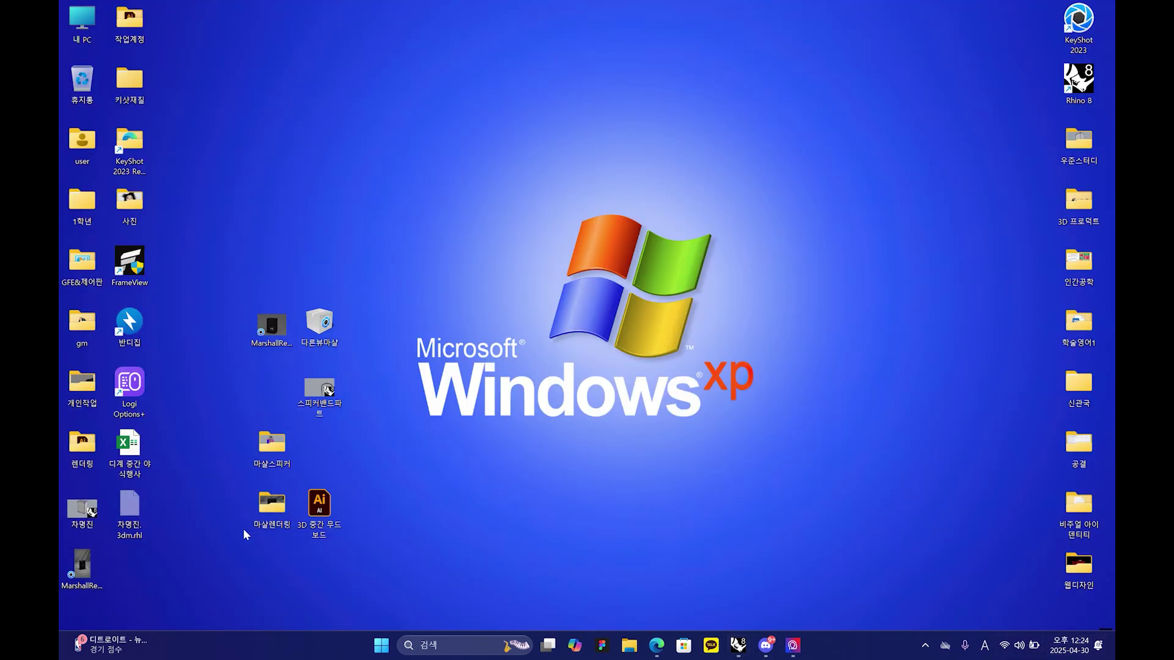
{"action": "double_click", "coordinate": [251, 349]}
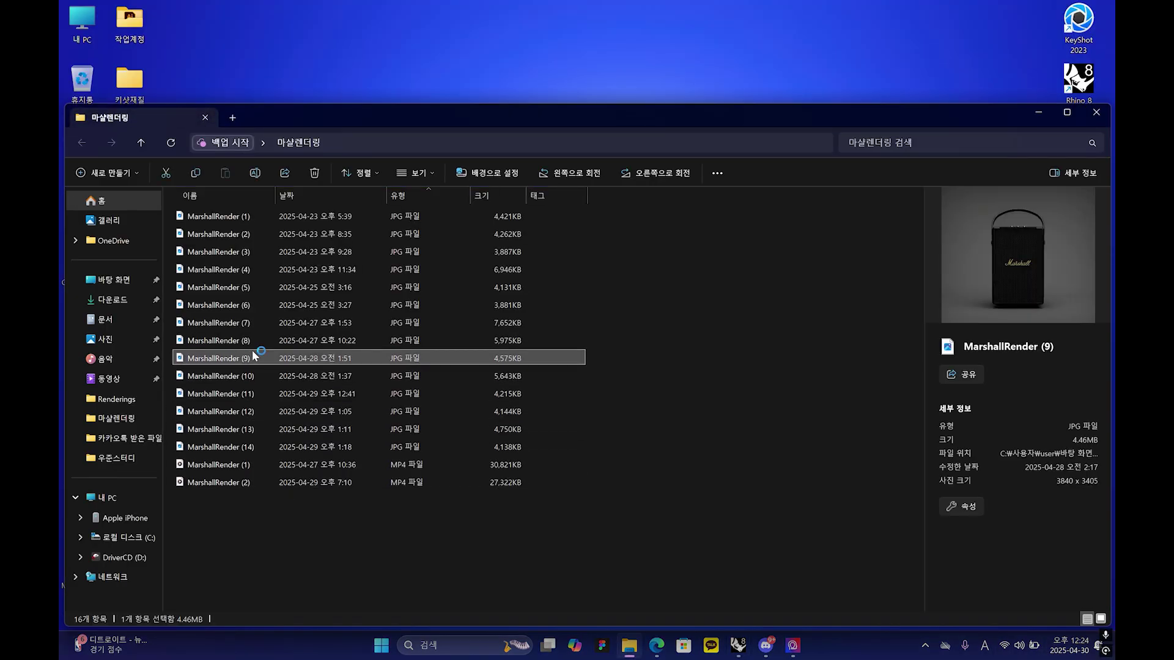
{"action": "scroll", "coordinate": [597, 302], "scroll_direction": "up", "scroll_amount": 5}
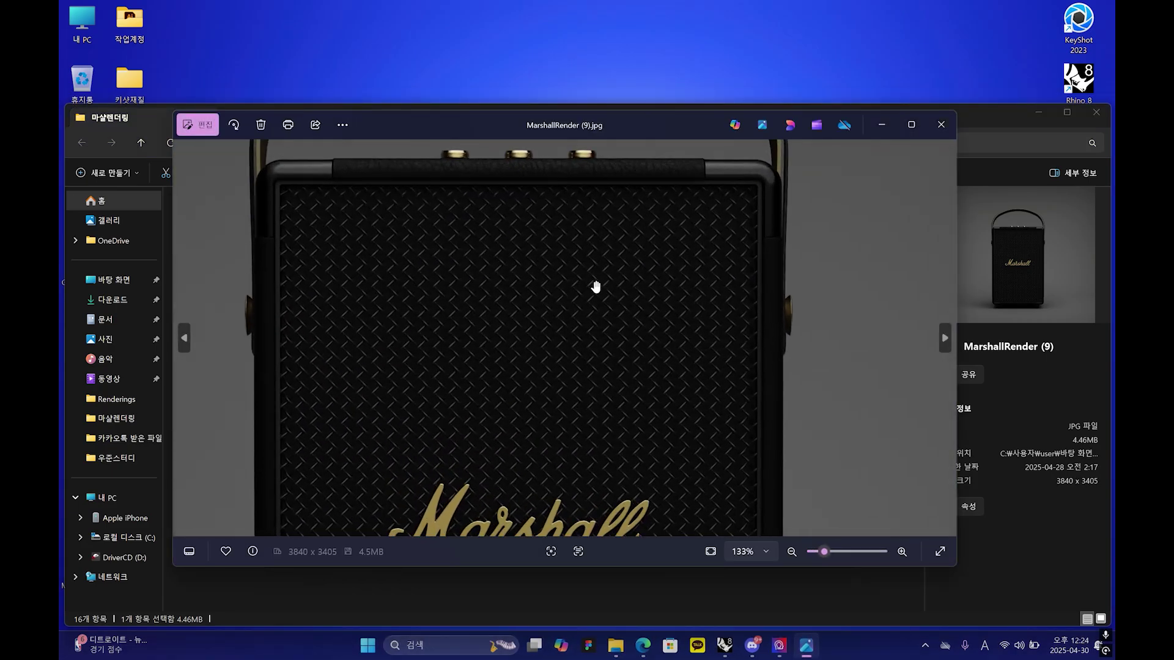
{"action": "scroll", "coordinate": [754, 411], "scroll_direction": "down", "scroll_amount": 5}
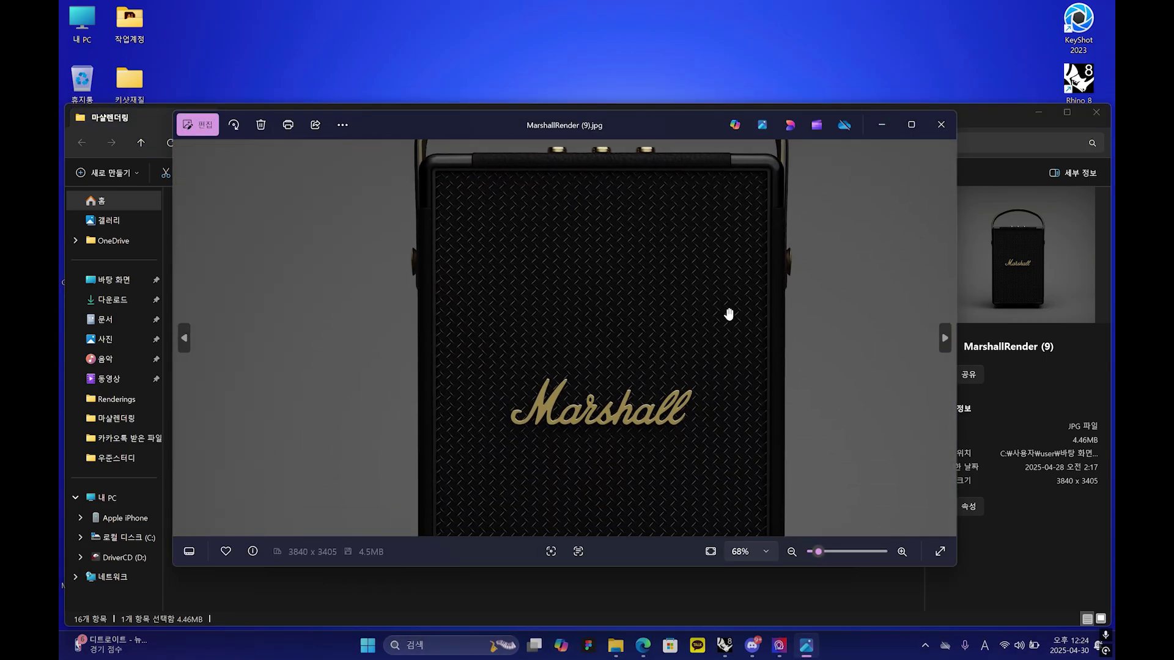
{"action": "scroll", "coordinate": [511, 423], "scroll_direction": "down", "scroll_amount": 4}
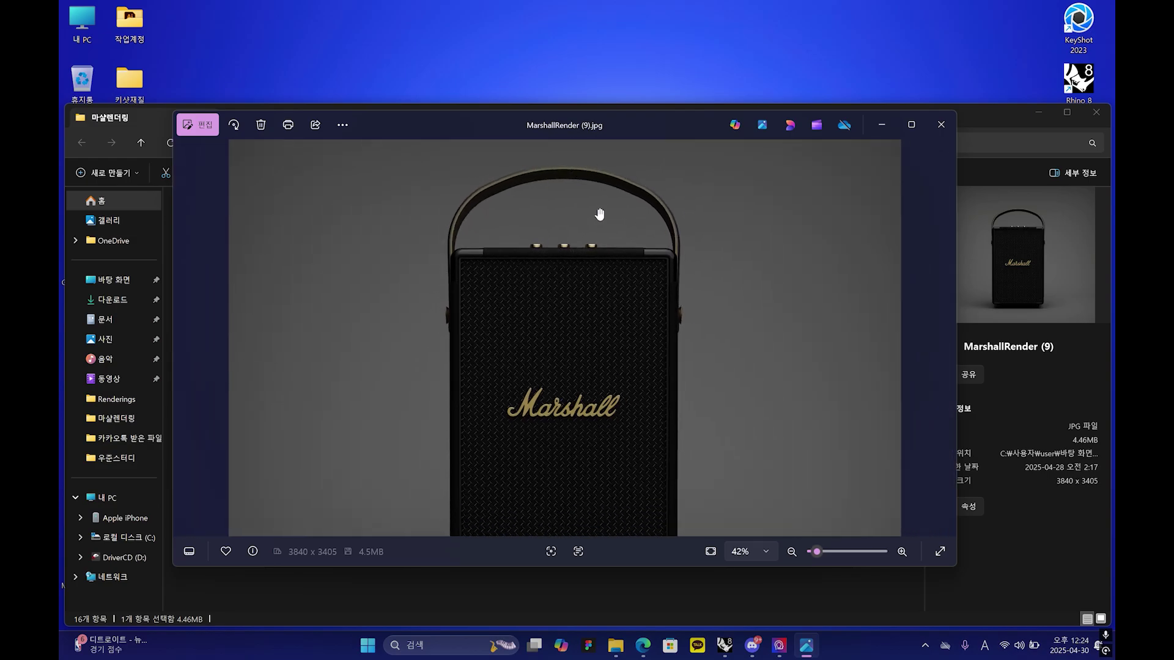
{"action": "left_click", "coordinate": [883, 128]}
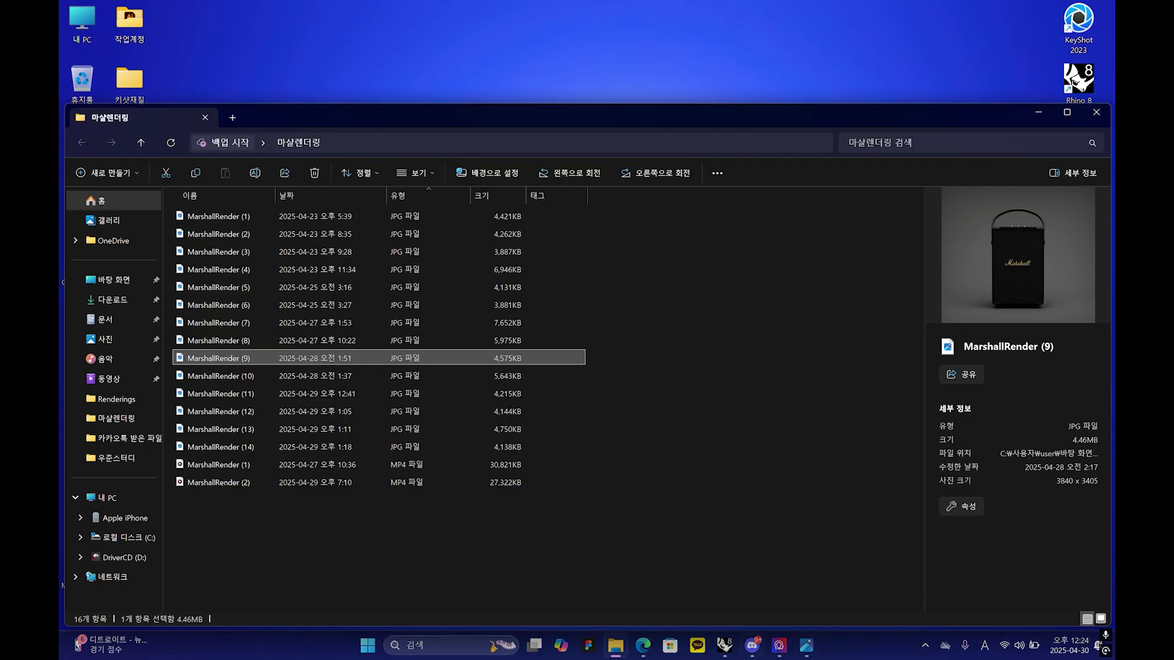
- Compare the model's front panel in Rhino with a close view of the grille texture in MarshallRender (9)
{"action": "left_click", "coordinate": [779, 649]}
{"action": "left_click", "coordinate": [725, 652]}
{"action": "right_click_drag", "start_coordinate": [733, 178], "coordinate": [756, 246]}
{"action": "scroll", "coordinate": [768, 238], "scroll_direction": "up", "scroll_amount": 8}
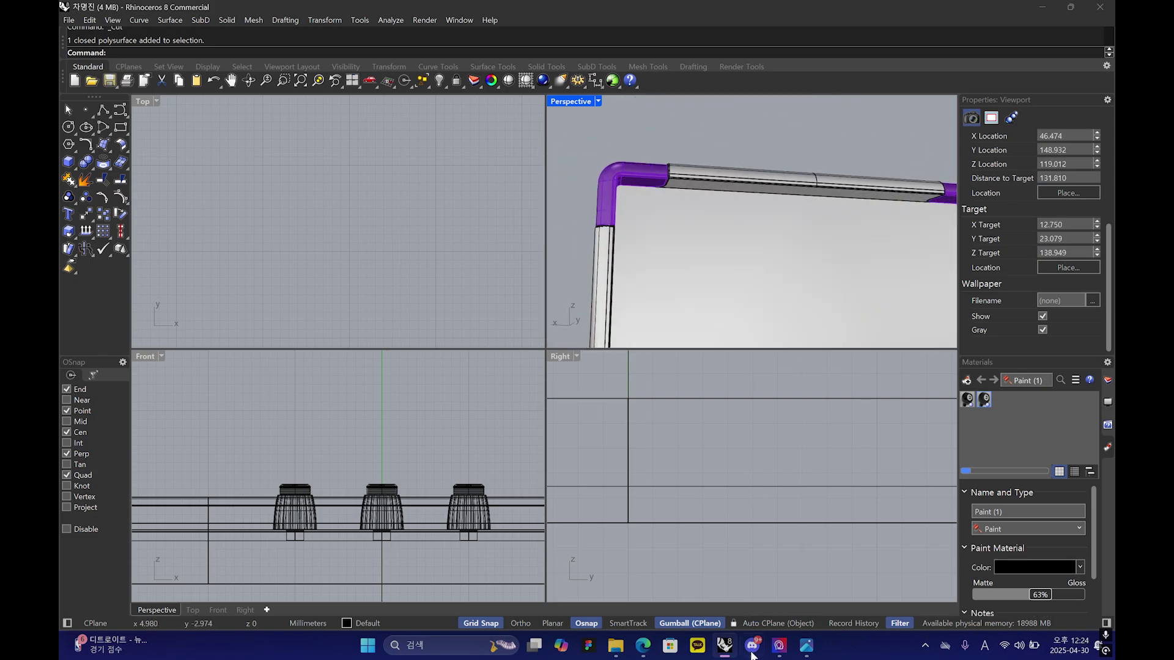
{"action": "left_click", "coordinate": [806, 648]}
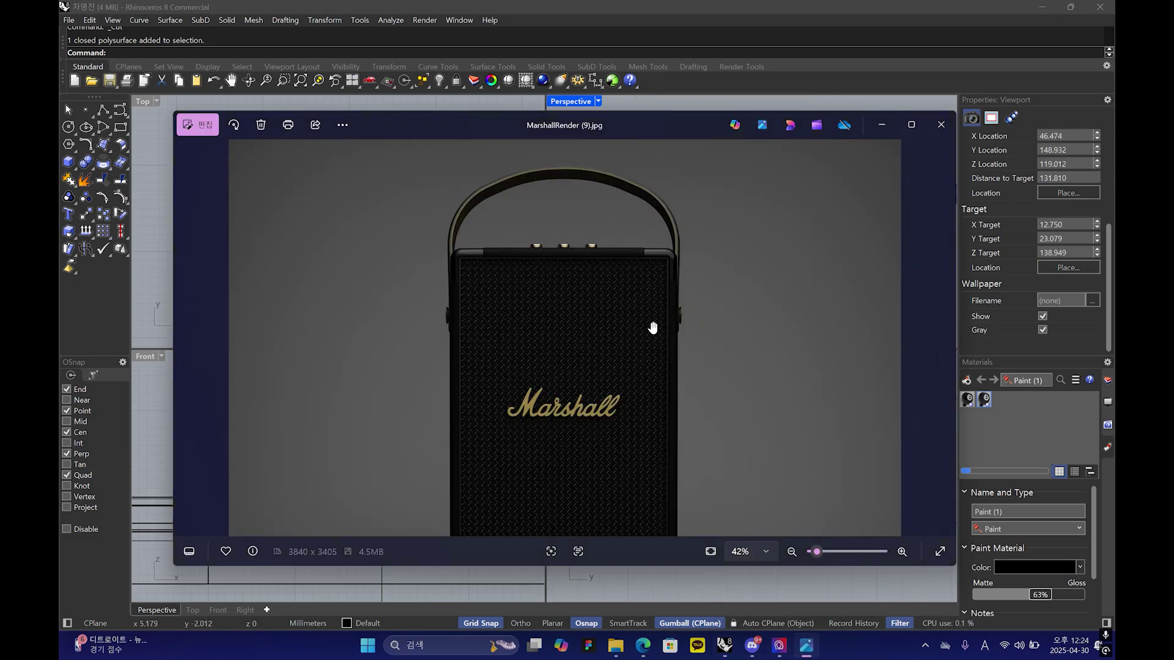
{"action": "scroll", "coordinate": [653, 328], "scroll_direction": "up", "scroll_amount": 5}
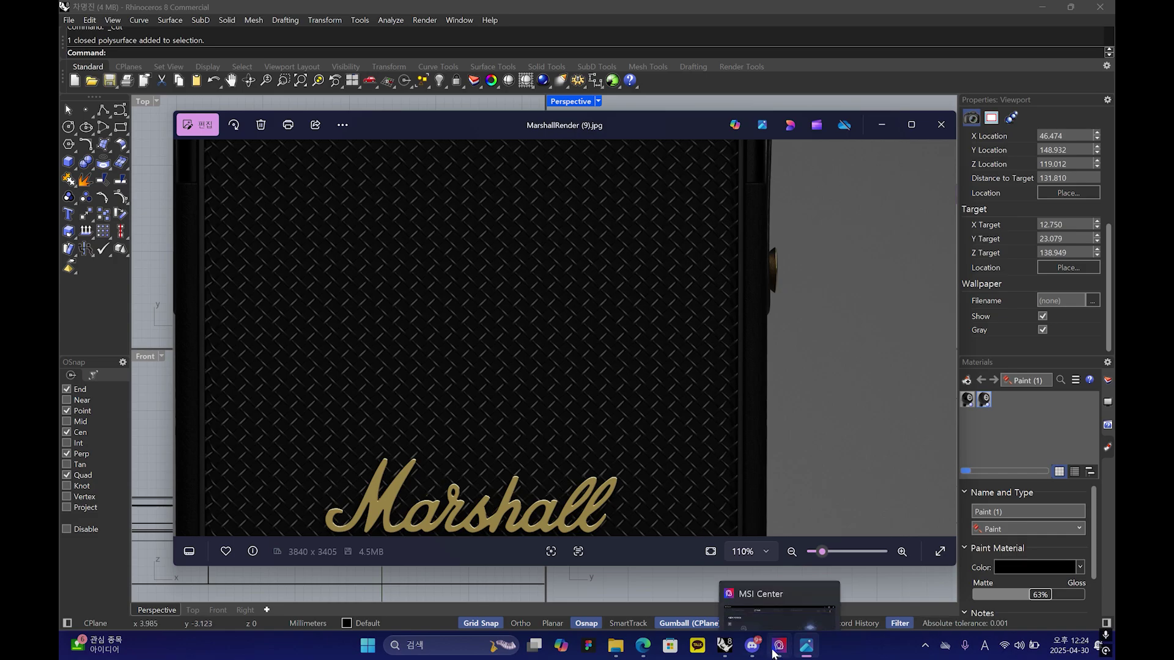
- Switch back to Rhino and examine the speaker cabinet's blank front panel from several angles
{"action": "left_click", "coordinate": [723, 646]}
{"action": "scroll", "coordinate": [774, 252], "scroll_direction": "down", "scroll_amount": 10}
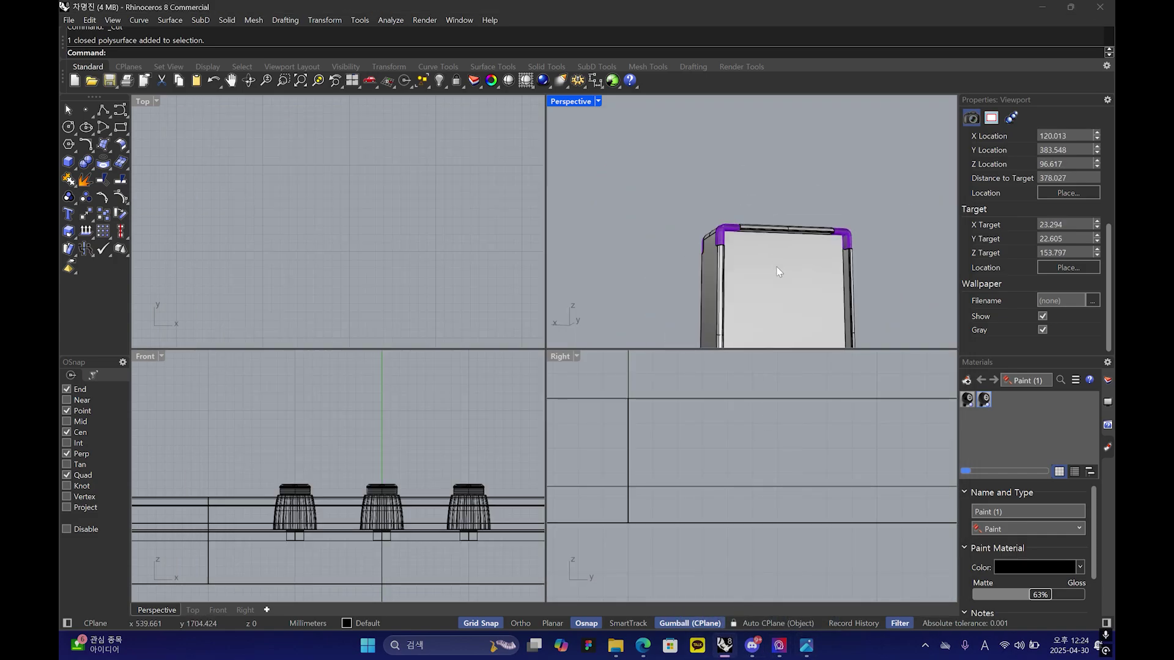
{"action": "right_click_drag", "start_coordinate": [776, 267], "coordinate": [800, 323]}
{"action": "right_click_drag", "start_coordinate": [801, 323], "coordinate": [788, 260], "text": "shift"}
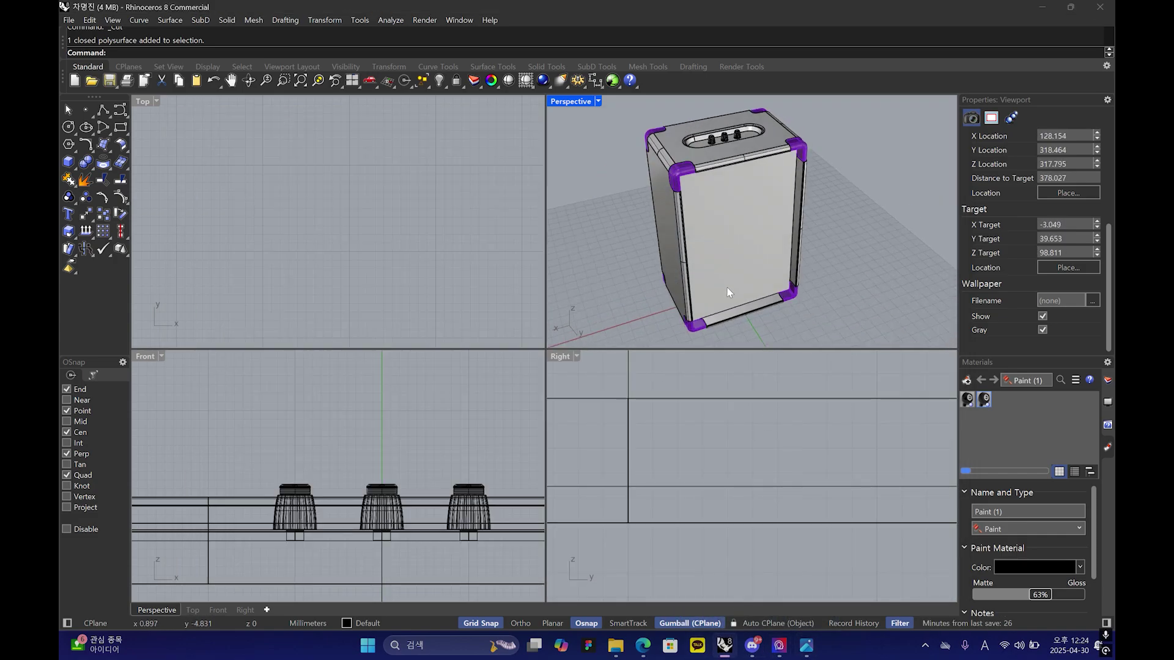
{"action": "right_click_drag", "start_coordinate": [727, 292], "coordinate": [674, 238]}
{"action": "scroll", "coordinate": [742, 245], "scroll_direction": "up", "scroll_amount": 5}
{"action": "scroll", "coordinate": [720, 241], "scroll_direction": "down", "scroll_amount": 4}
{"action": "scroll", "coordinate": [736, 228], "scroll_direction": "down", "scroll_amount": 3}
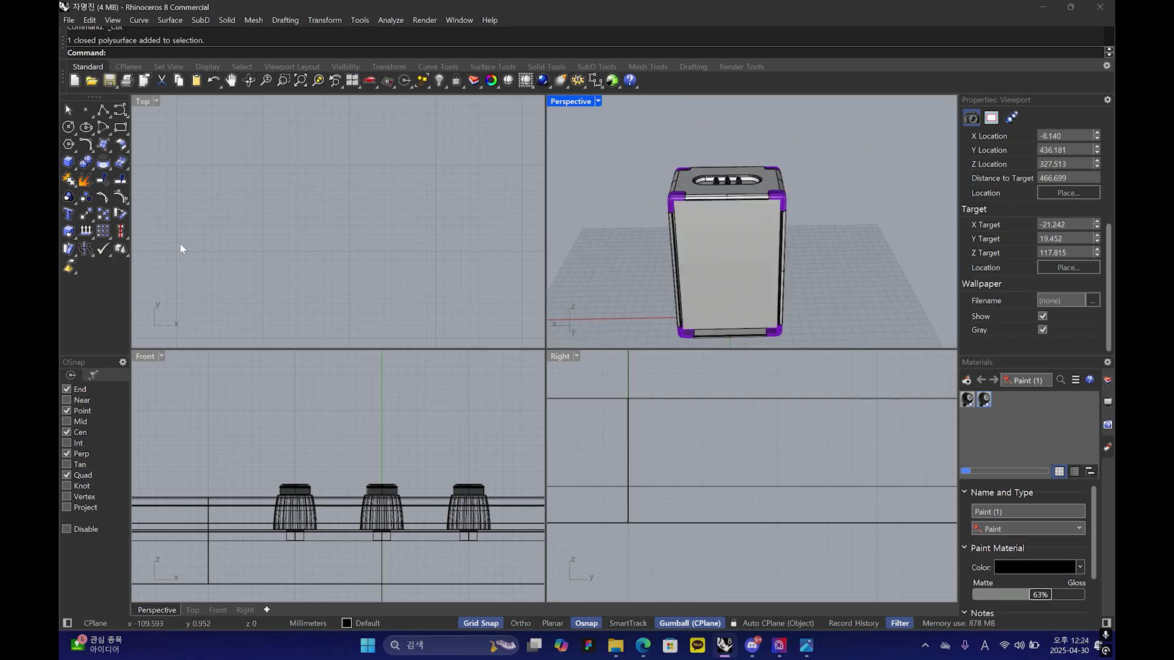
- Start an interpolated curve beside the cabinet in the Front view, placing alternating points on the X axis and 1 mm above it
{"action": "left_click", "coordinate": [125, 115]}
{"action": "left_click", "coordinate": [157, 116]}
{"action": "scroll", "coordinate": [251, 286], "scroll_direction": "down", "scroll_amount": 3}
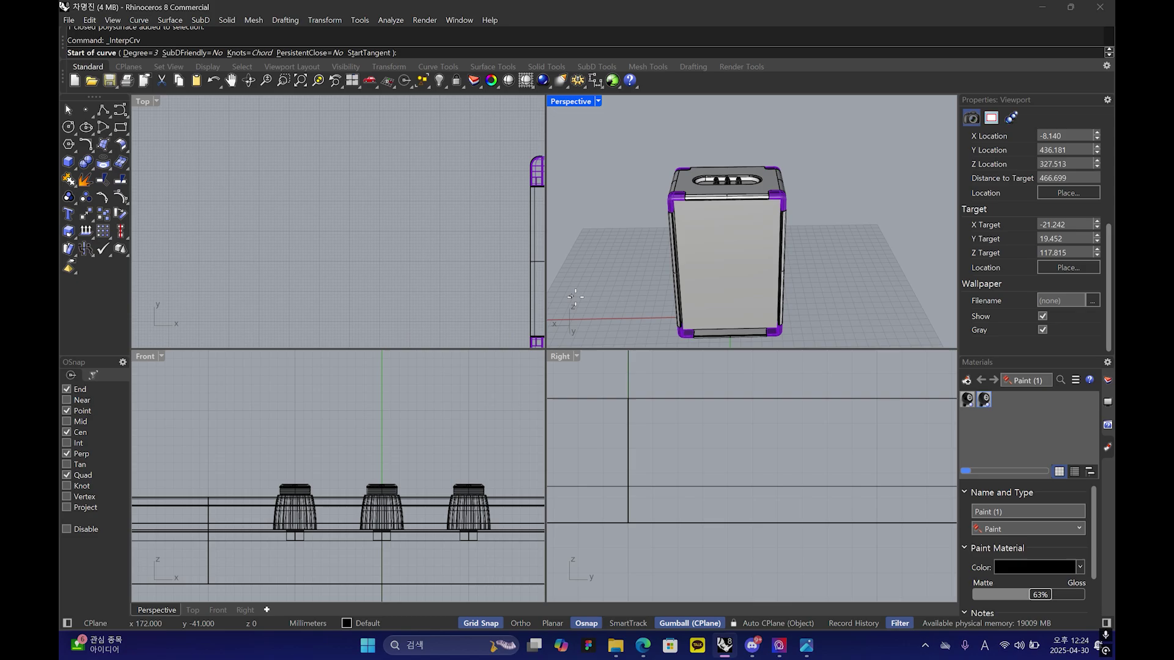
{"action": "right_click_drag", "start_coordinate": [575, 296], "coordinate": [611, 262]}
{"action": "scroll", "coordinate": [492, 575], "scroll_direction": "down", "scroll_amount": 3}
{"action": "right_click_drag", "start_coordinate": [492, 574], "coordinate": [431, 501]}
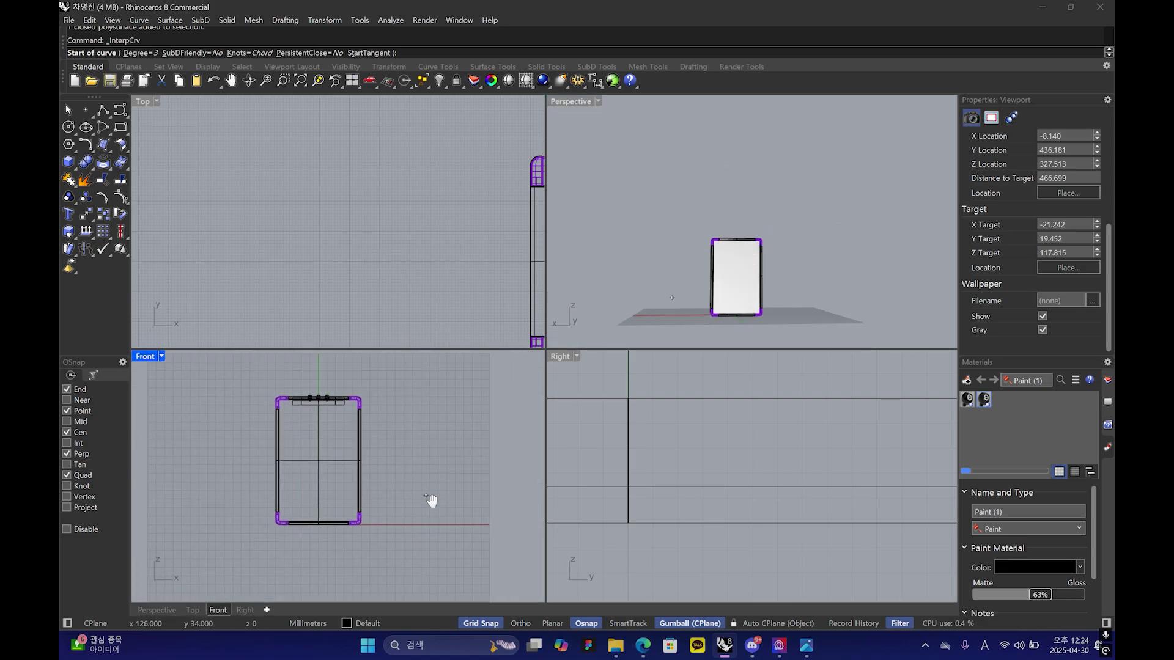
{"action": "scroll", "coordinate": [378, 509], "scroll_direction": "up", "scroll_amount": 5}
{"action": "key", "text": "F8"}
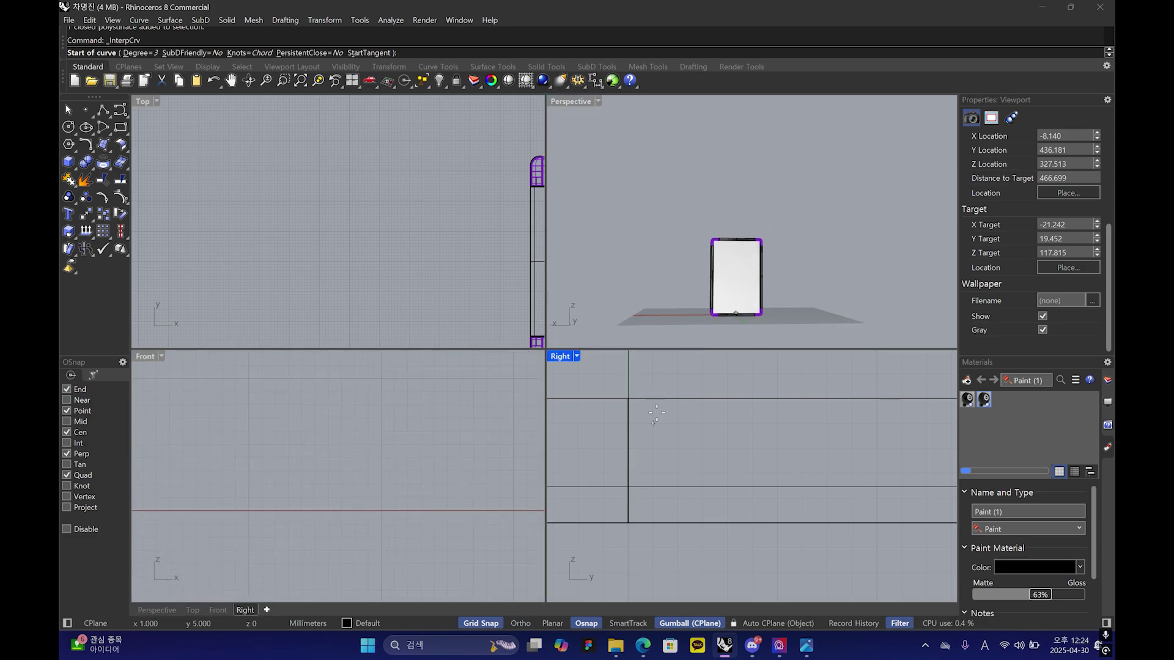
{"action": "left_click", "coordinate": [354, 511]}
{"action": "left_click", "coordinate": [368, 497]}
{"action": "left_click", "coordinate": [381, 510]}
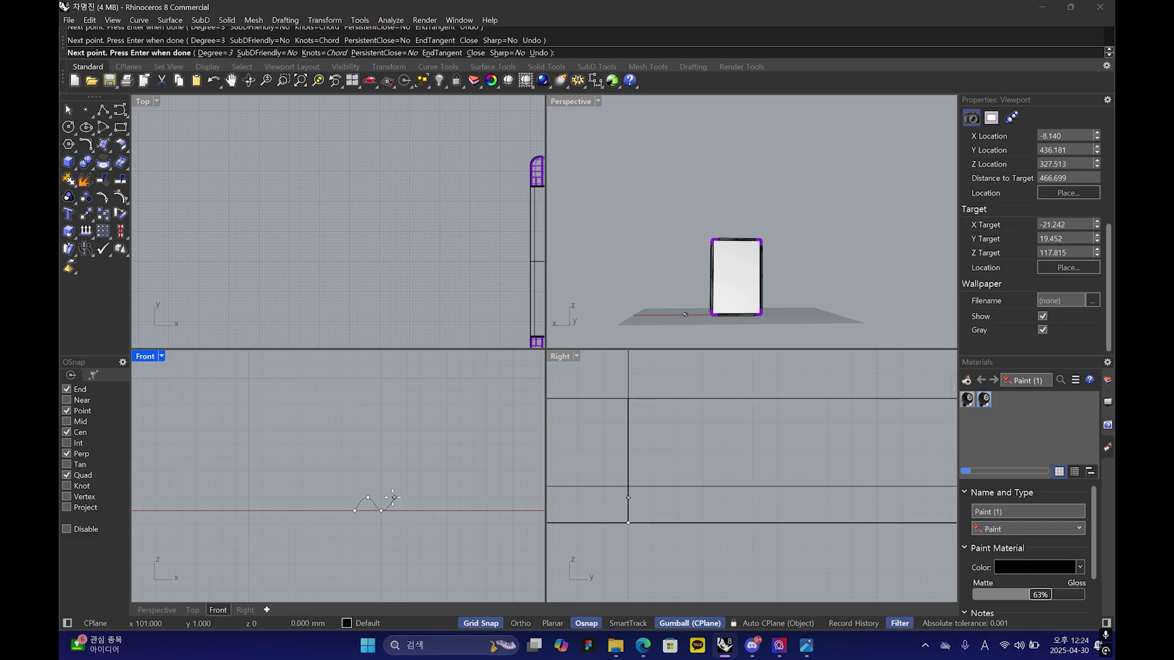
- Finish the interpolated wave curve by continuing the alternating points on the X axis and 1 mm above it, spaced 1 mm apart
{"action": "left_click", "coordinate": [460, 510]}
{"action": "left_click", "coordinate": [500, 497]}
{"action": "left_click", "coordinate": [513, 511]}
{"action": "right_click_drag", "start_coordinate": [529, 499], "coordinate": [437, 496]}
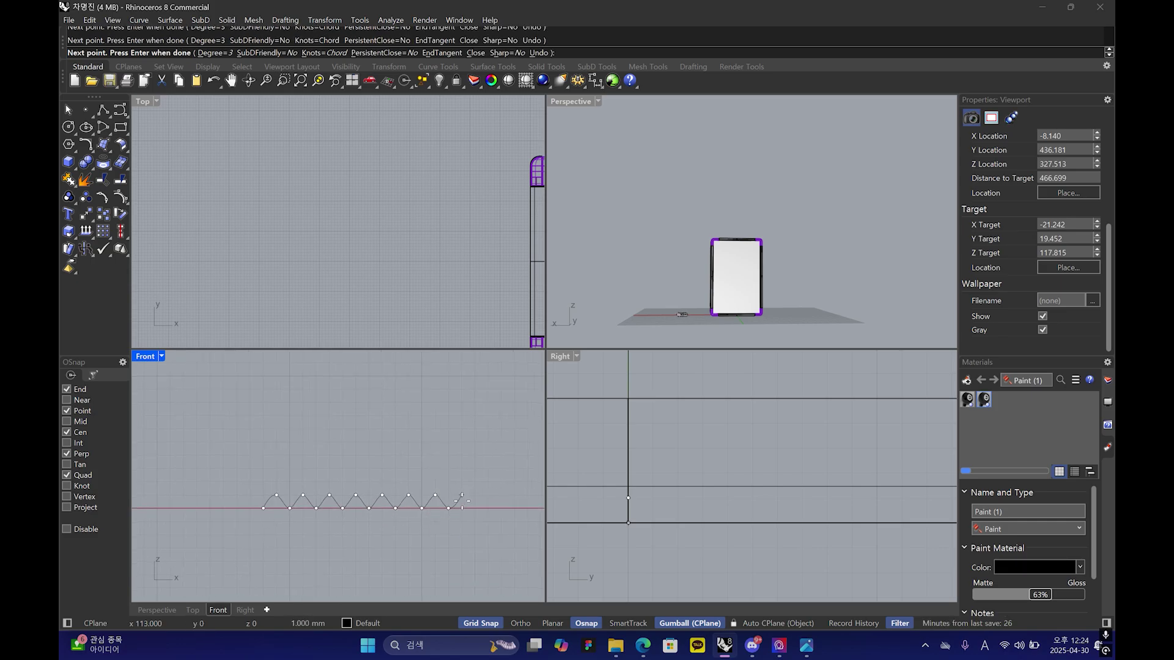
{"action": "key", "text": "ctrl+z"}
{"action": "left_click", "coordinate": [517, 499]}
{"action": "left_click", "coordinate": [529, 511]}
{"action": "right_click_drag", "start_coordinate": [529, 513], "coordinate": [425, 492]}
{"action": "key", "text": "ctrl+z"}
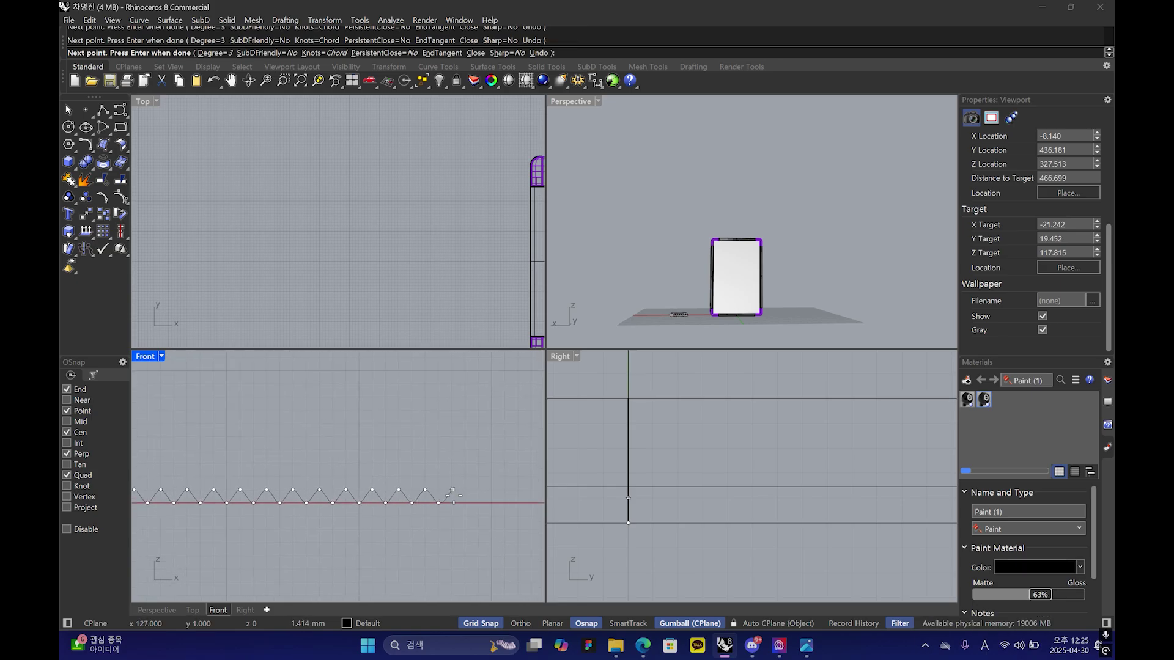
{"action": "left_click", "coordinate": [452, 490]}
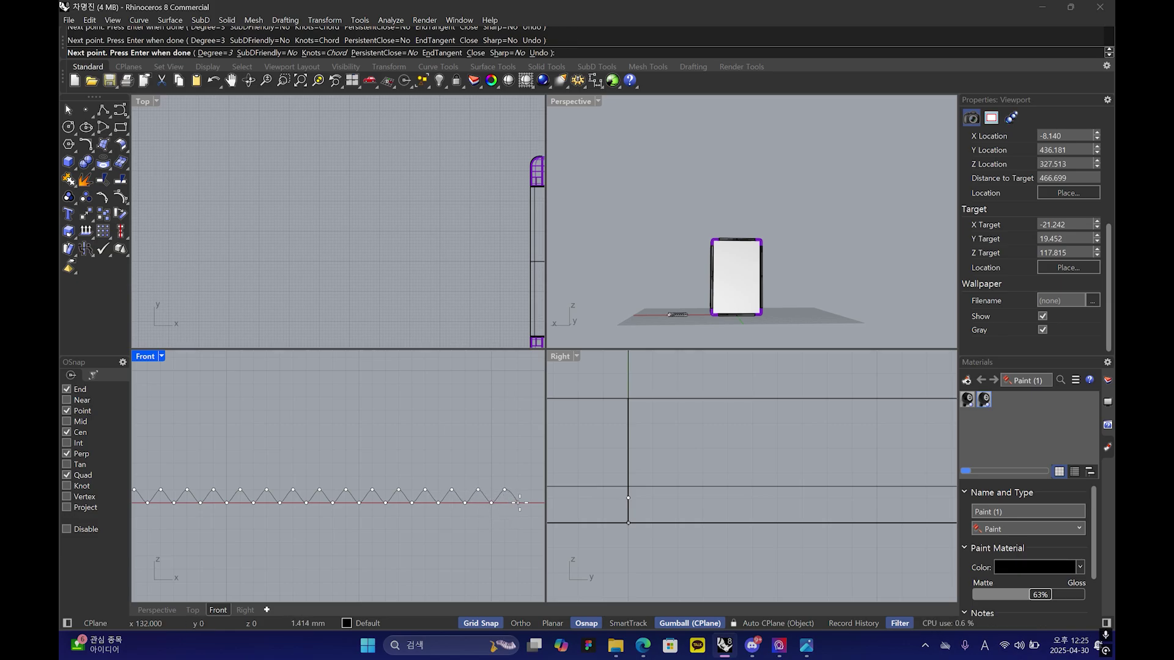
{"action": "key", "text": "Return"}
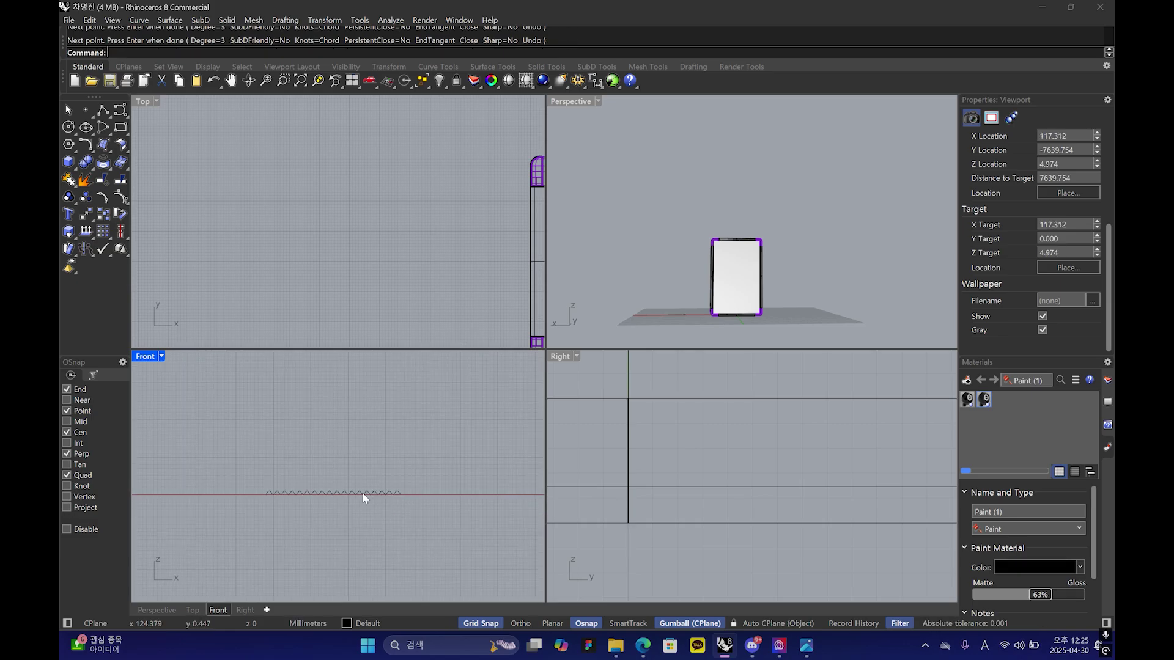
- Scale the wave curve's height by a factor of 0.5 in the Z direction
{"action": "left_click", "coordinate": [335, 493]}
{"action": "scroll", "coordinate": [380, 489], "scroll_direction": "down", "scroll_amount": 1}
{"action": "right_click_drag", "start_coordinate": [731, 241], "coordinate": [746, 285]}
{"action": "left_click", "coordinate": [651, 280]}
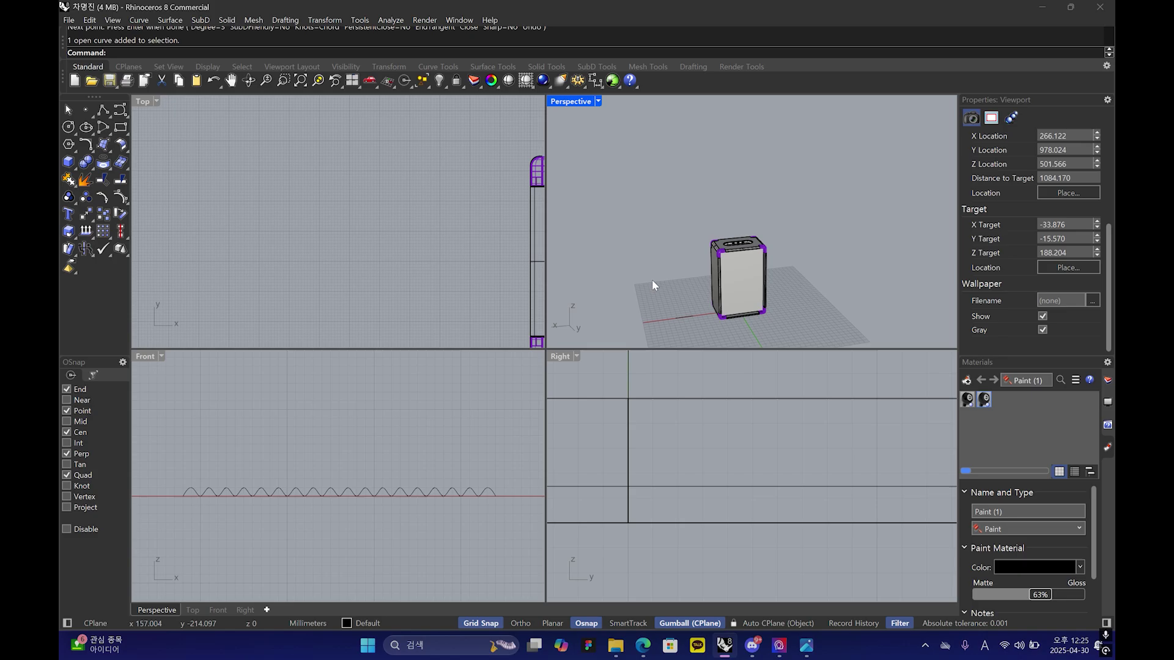
{"action": "scroll", "coordinate": [725, 341], "scroll_direction": "up", "scroll_amount": 3}
{"action": "mouse_move", "coordinate": [651, 280]}
{"action": "right_mouse_down"}
{"action": "mouse_move", "coordinate": [725, 341]}
{"action": "mouse_move", "coordinate": [758, 262]}
{"action": "mouse_move", "coordinate": [812, 269]}
{"action": "right_mouse_up"}
{"action": "left_click", "coordinate": [810, 273]}
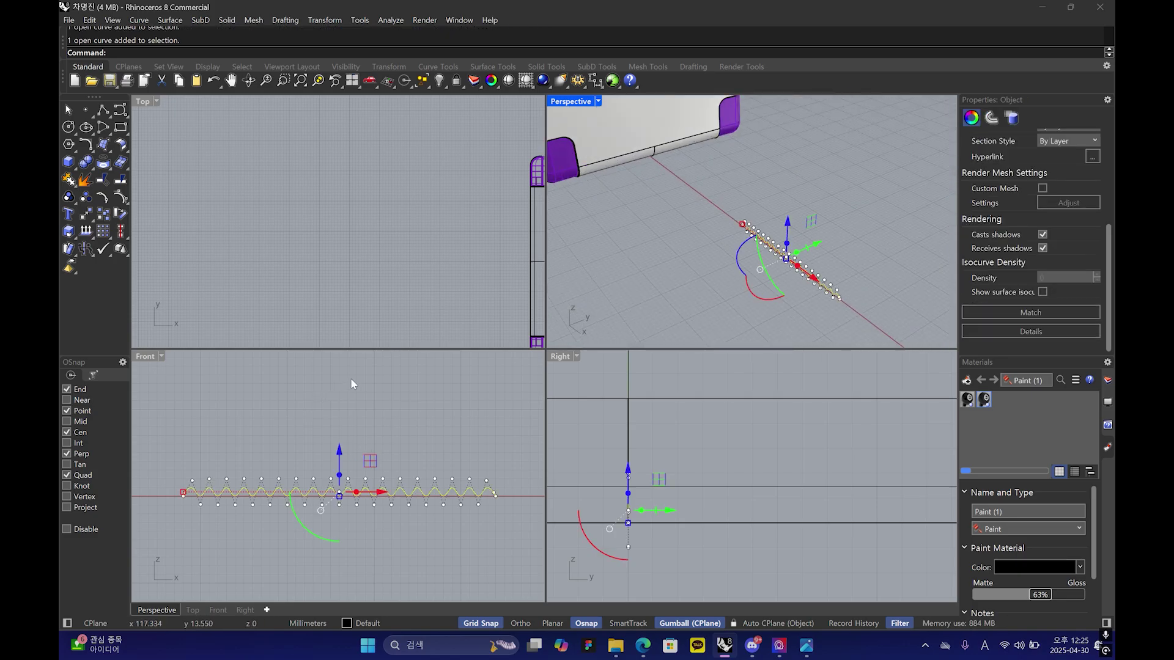
{"action": "scroll", "coordinate": [354, 489], "scroll_direction": "up", "scroll_amount": 5}
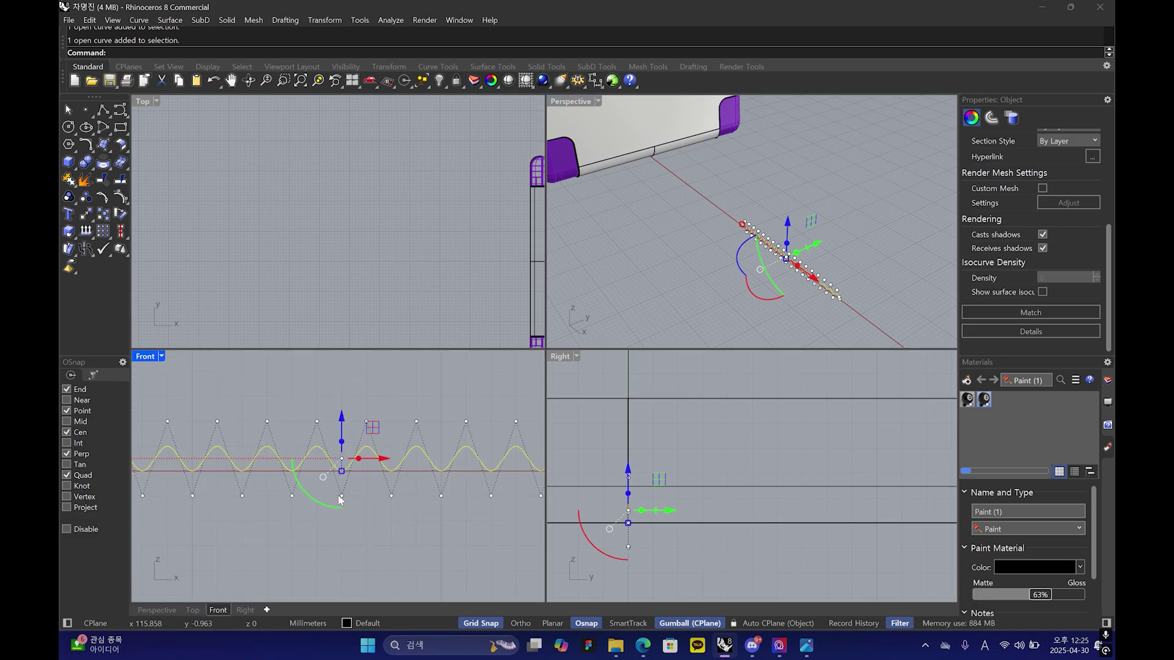
{"action": "left_click", "coordinate": [341, 473]}
{"action": "type", "text": "0.5"}
{"action": "key", "text": "Return"}
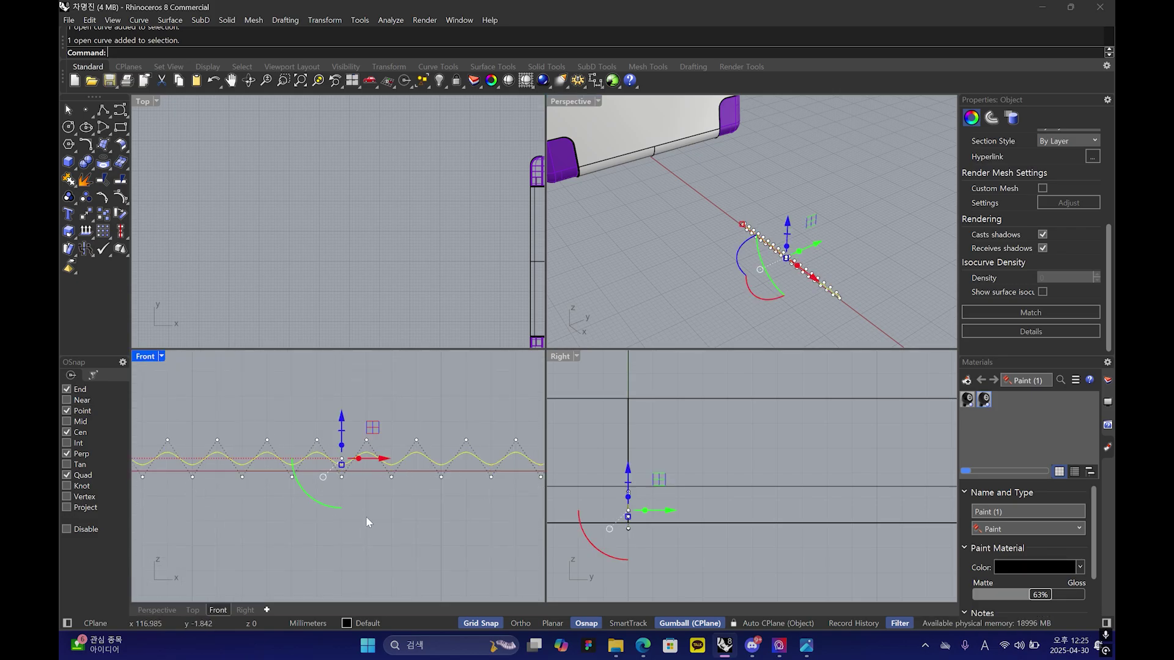
- Try a flat-capped pipe with a 0.5 mm diameter along the whole wave curve
{"action": "left_click", "coordinate": [309, 422]}
{"action": "left_click", "coordinate": [377, 460]}
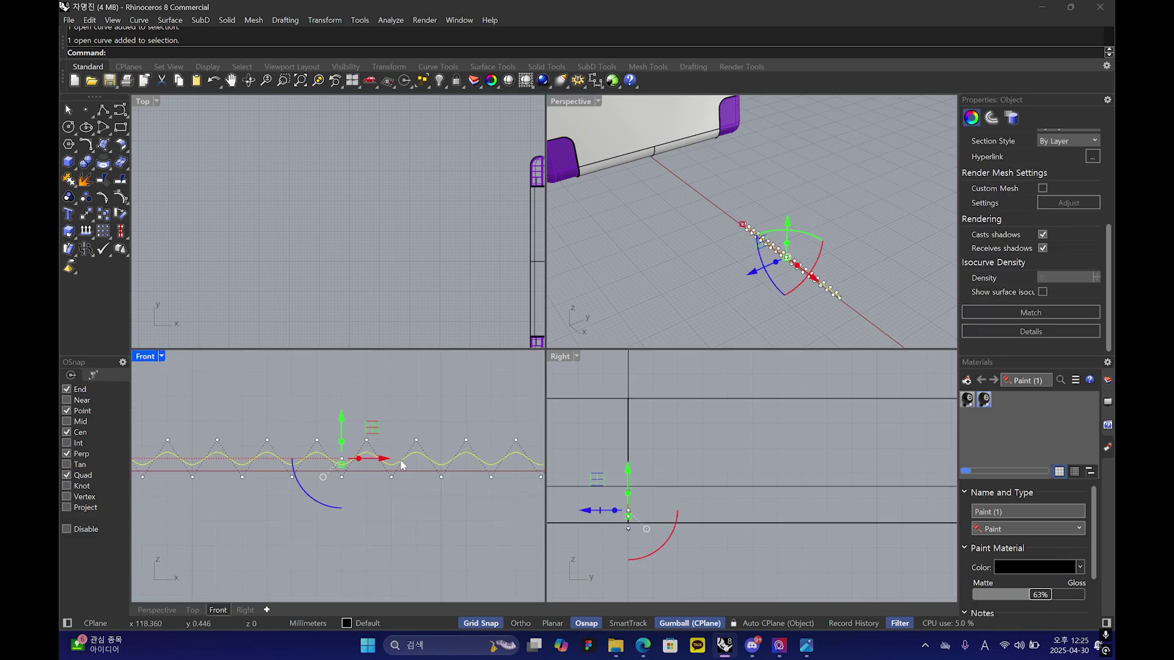
{"action": "type", "text": "ㅔㅑㅔㄷ"}
{"action": "key", "text": "Return"}
{"action": "type", "text": "Pi"}
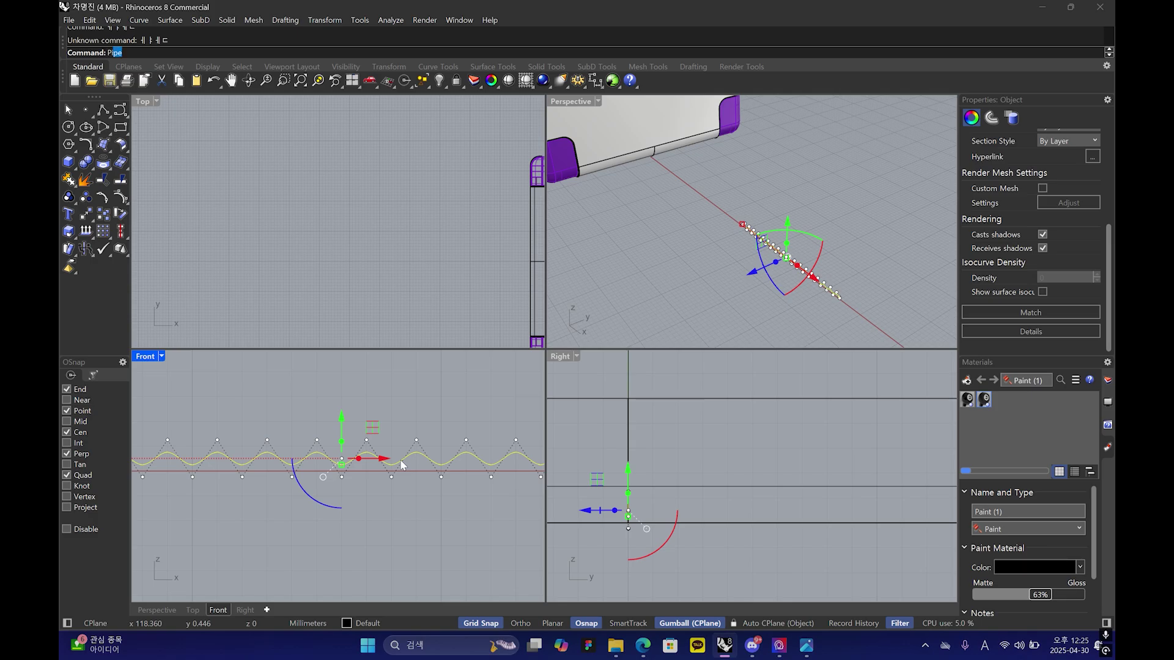
{"action": "type", "text": "p"}
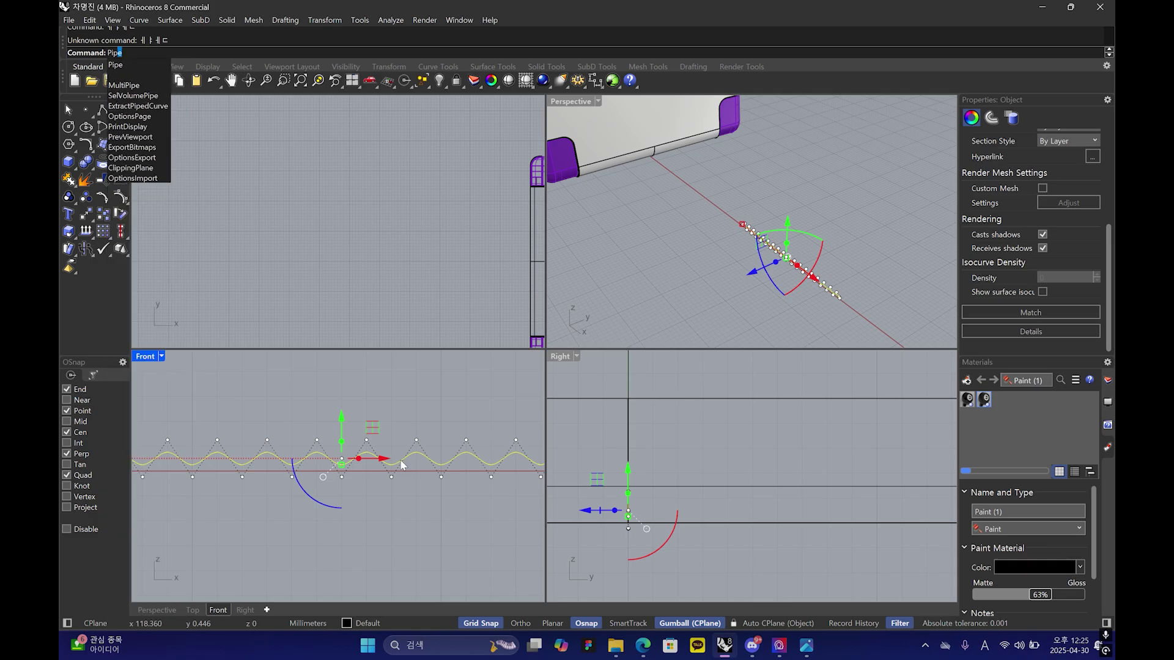
{"action": "key", "text": "Return"}
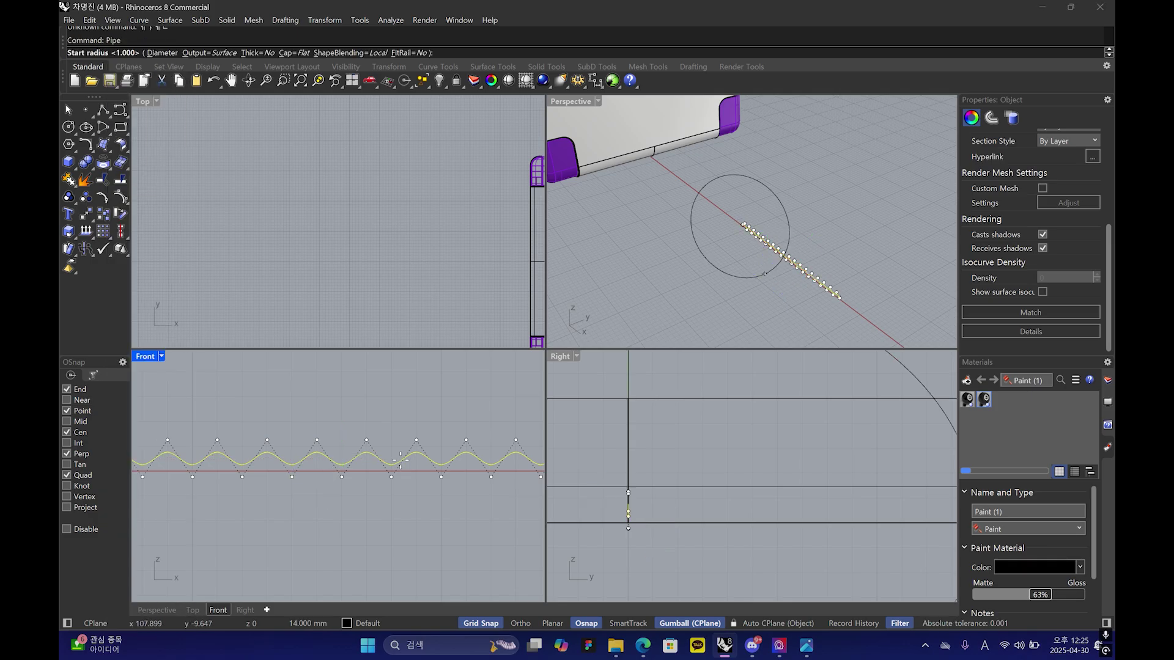
{"action": "left_click", "coordinate": [162, 54]}
{"action": "type", "text": "0"}
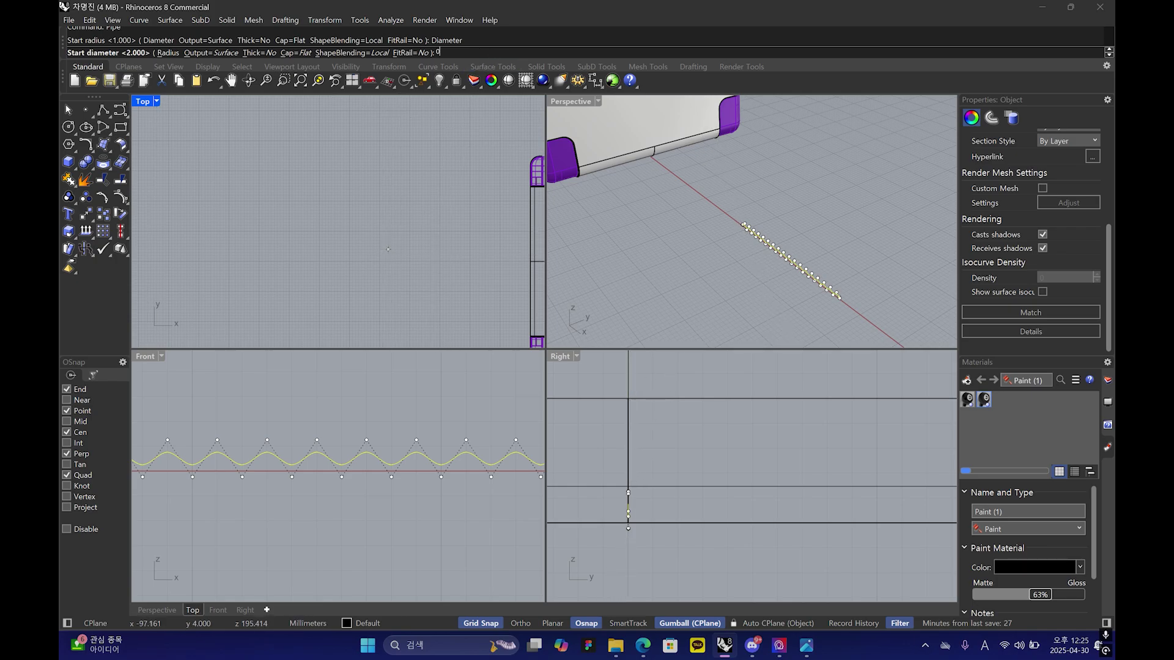
{"action": "type", "text": ".5"}
{"action": "key", "text": "Return"}
{"action": "key", "text": "Return"}
{"action": "key", "text": "Return"}
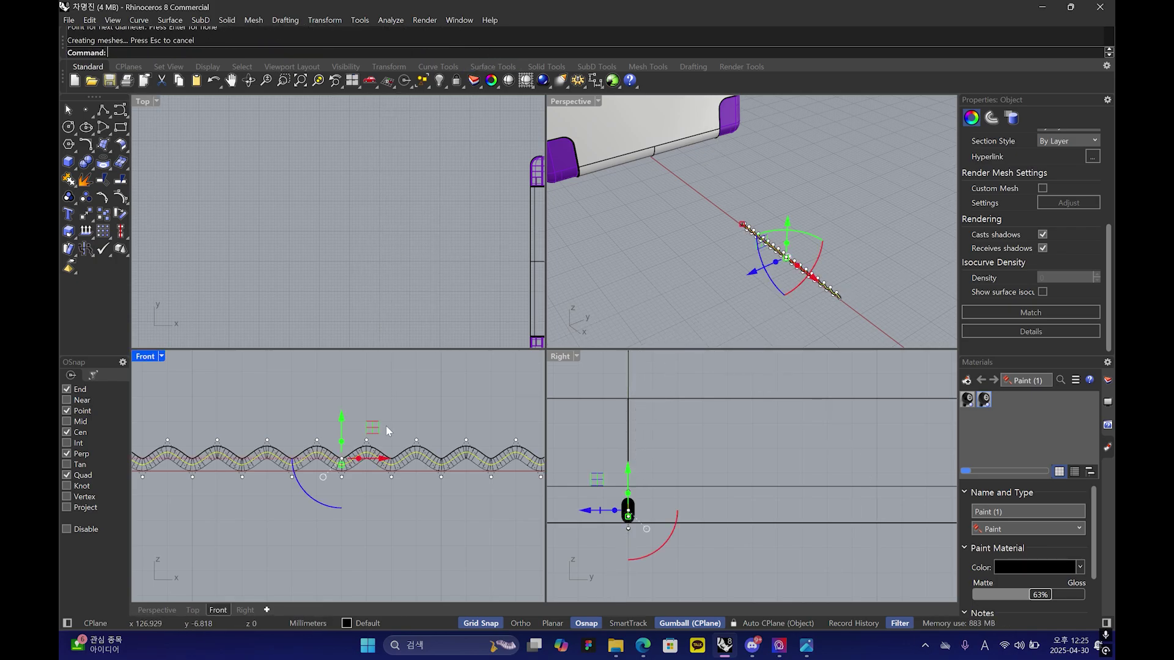
- Try a duplicate of the pipe shifted half a wave along X, and undo both the duplicate and the pipe
{"action": "left_click", "coordinate": [880, 202]}
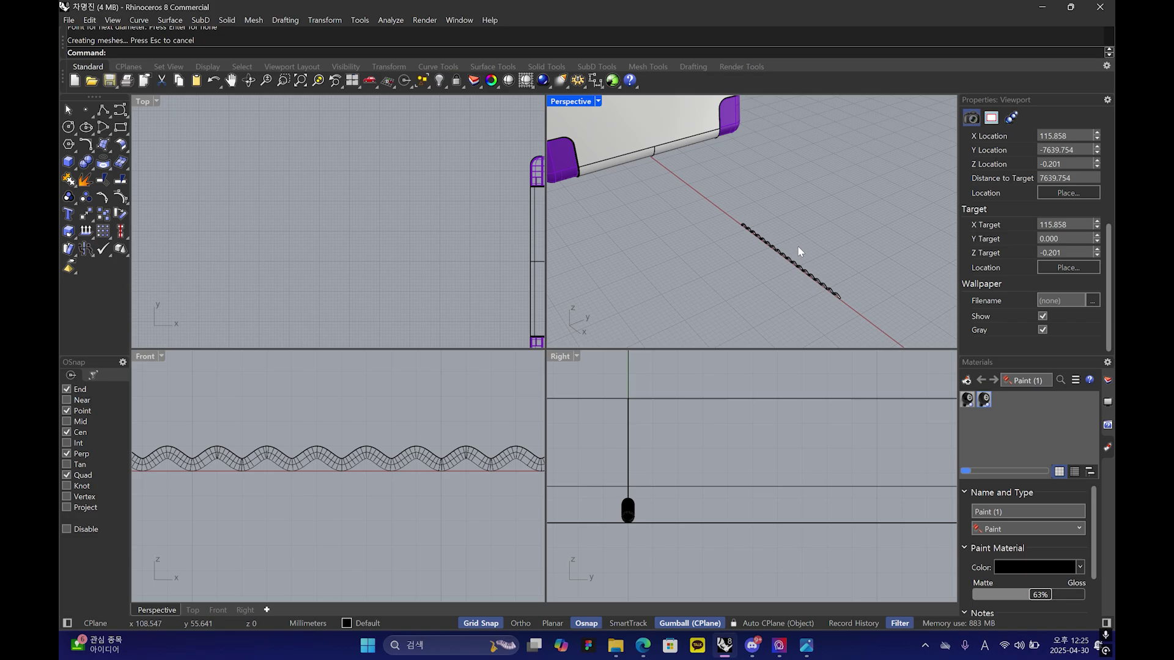
{"action": "left_click", "coordinate": [750, 225]}
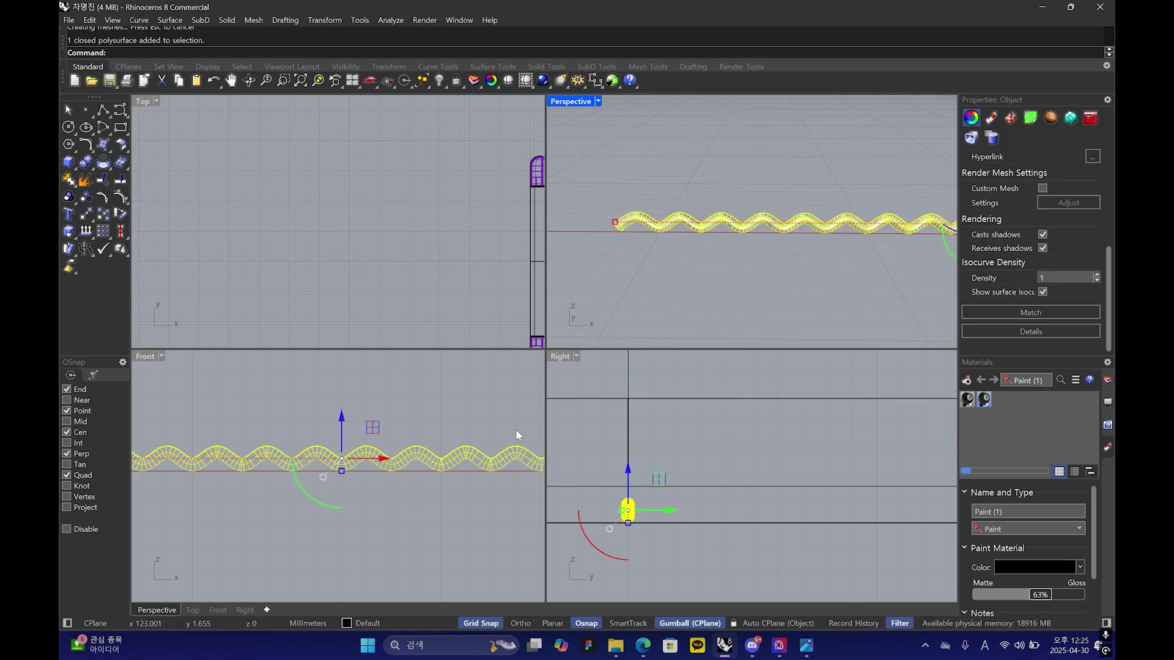
{"action": "scroll", "coordinate": [515, 430], "scroll_direction": "down", "scroll_amount": 2}
{"action": "left_click_drag", "start_coordinate": [397, 459], "coordinate": [418, 457], "text": "alt"}
{"action": "left_click", "coordinate": [361, 480]}
{"action": "scroll", "coordinate": [361, 461], "scroll_direction": "up", "scroll_amount": 6}
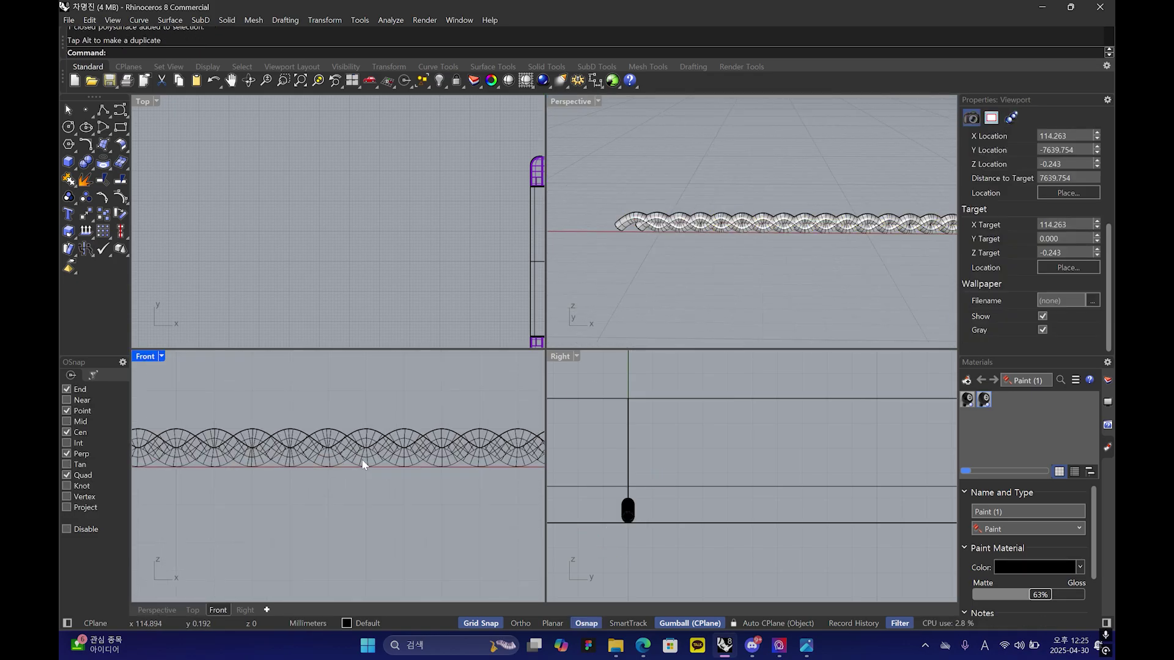
{"action": "scroll", "coordinate": [363, 465], "scroll_direction": "up", "scroll_amount": 4}
{"action": "key", "text": "ctrl+z"}
{"action": "key", "text": "ctrl+z"}
- Create a flat-capped pipe with a 0.25 mm diameter along the wave curve
{"action": "left_click", "coordinate": [758, 219]}
{"action": "type", "text": "P"}
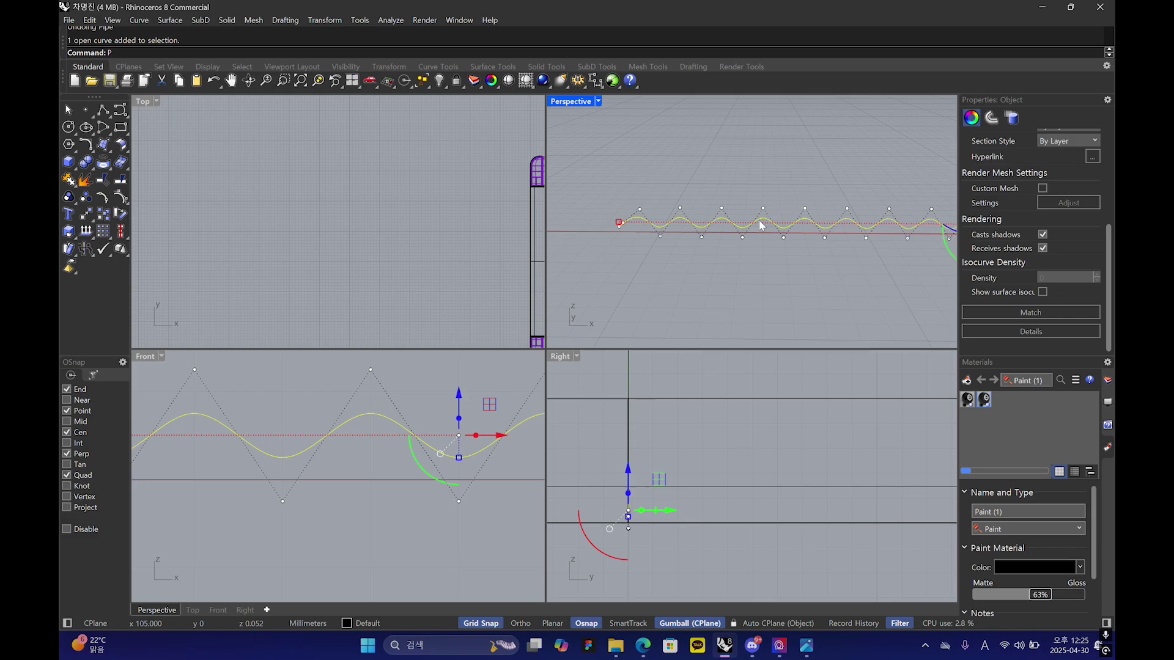
{"action": "type", "text": "ipe"}
{"action": "key", "text": "Return"}
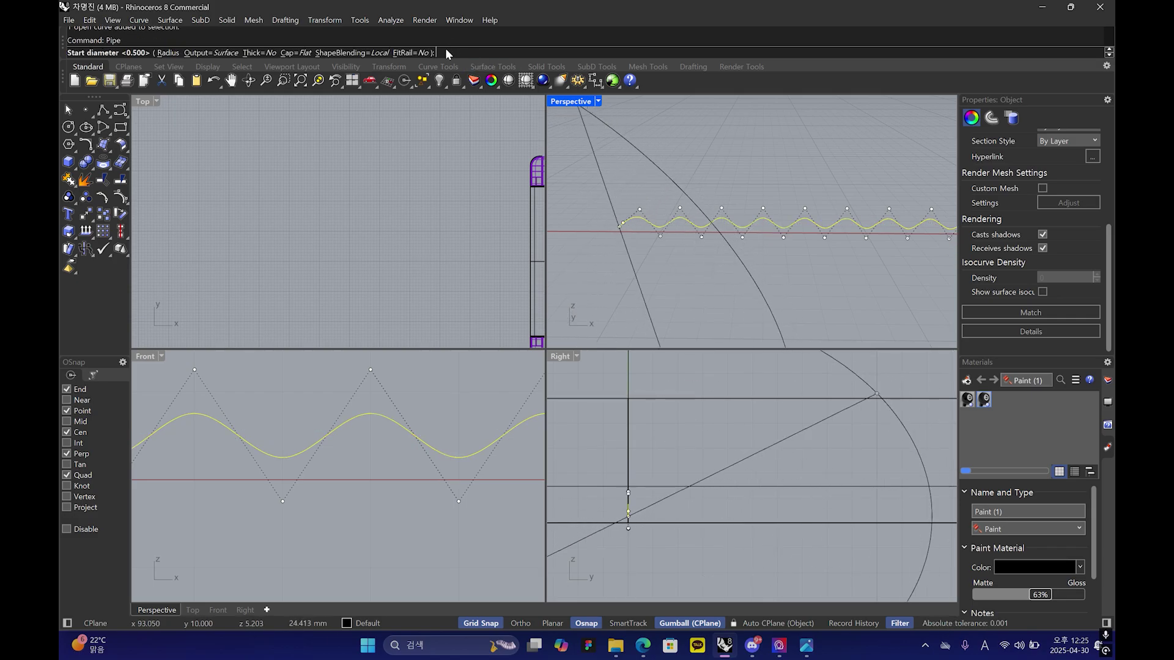
{"action": "type", "text": "0.25"}
{"action": "key", "text": "Return"}
{"action": "key", "text": "Return"}
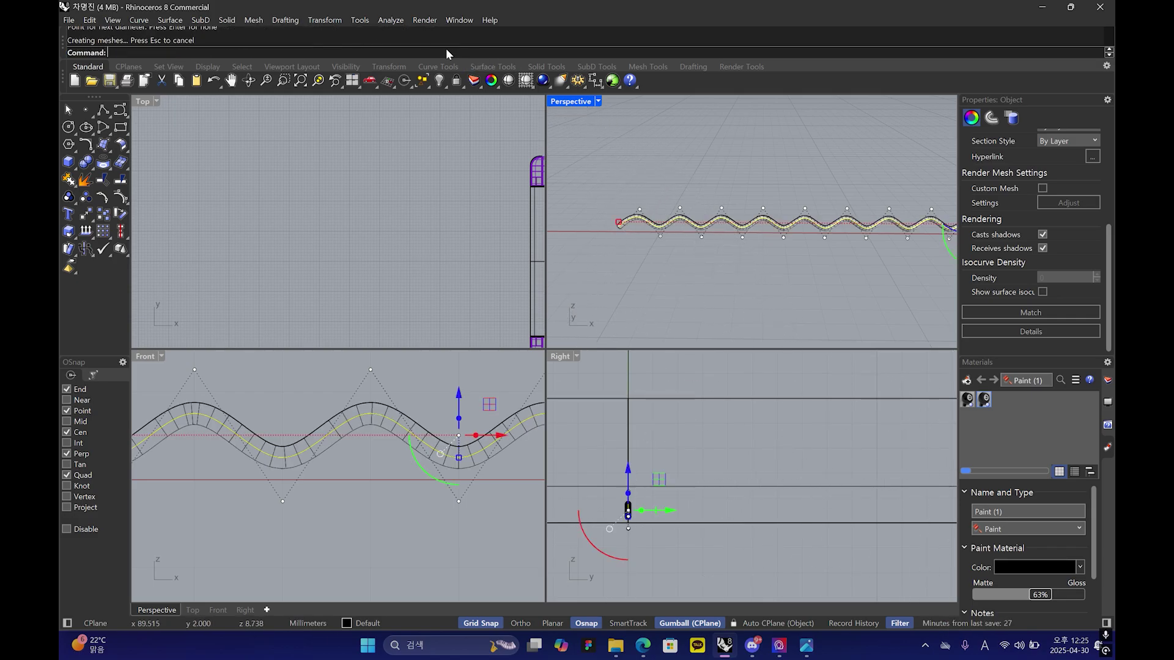
{"action": "key", "text": "Escape"}
- Delete the original wave curve running through the centre of the pipe
{"action": "scroll", "coordinate": [703, 229], "scroll_direction": "up", "scroll_amount": 4}
{"action": "left_click", "coordinate": [701, 230]}
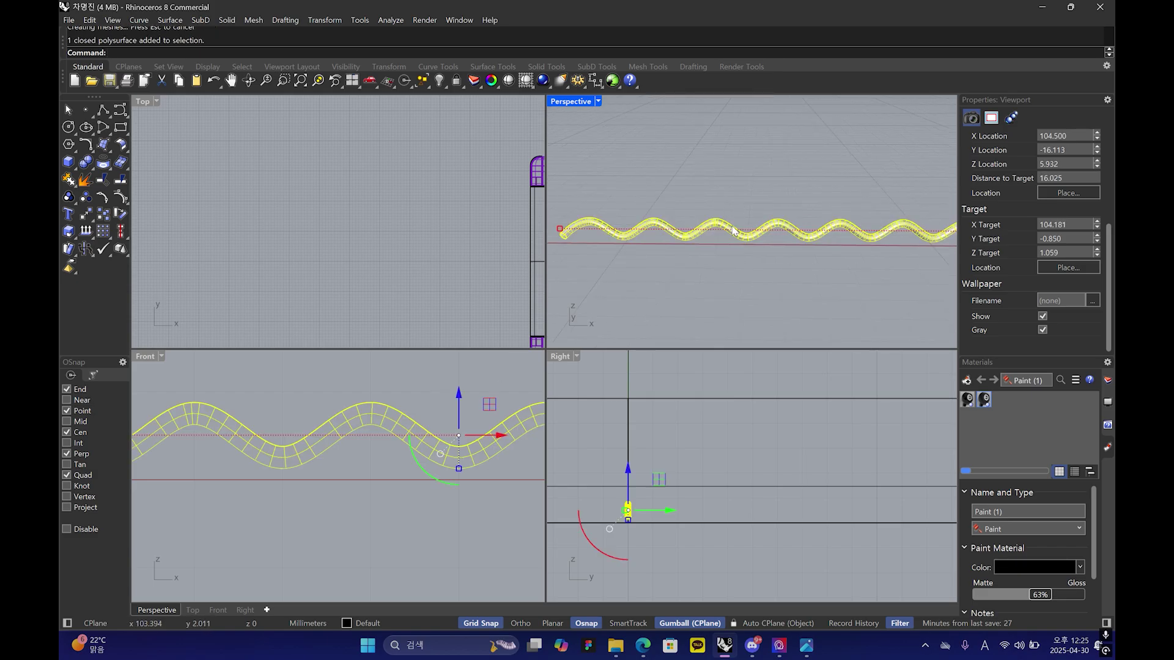
{"action": "scroll", "coordinate": [346, 377], "scroll_direction": "down", "scroll_amount": 8}
{"action": "left_click", "coordinate": [438, 427]}
{"action": "left_click", "coordinate": [638, 230]}
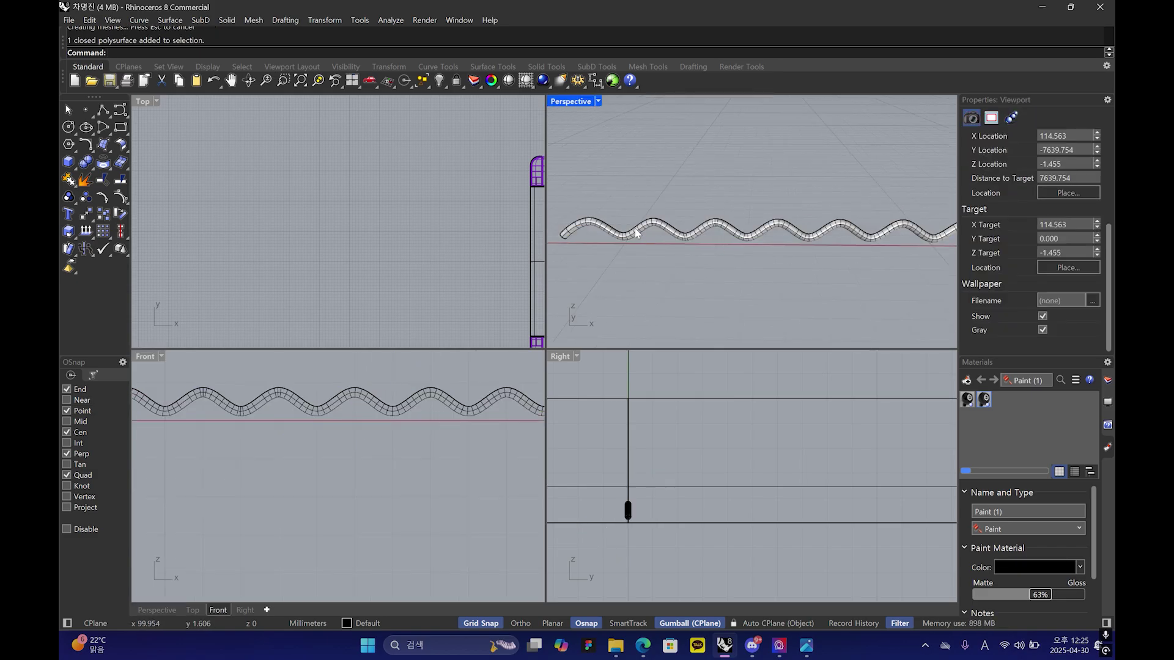
{"action": "left_click", "coordinate": [749, 253]}
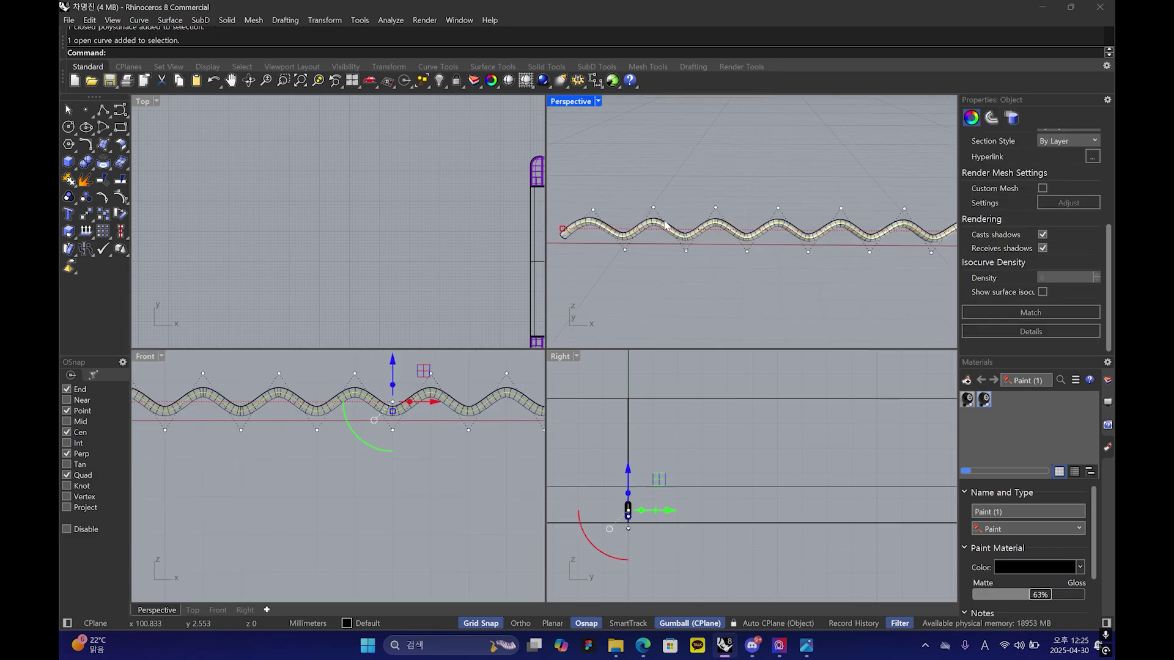
{"action": "key", "text": "Escape"}
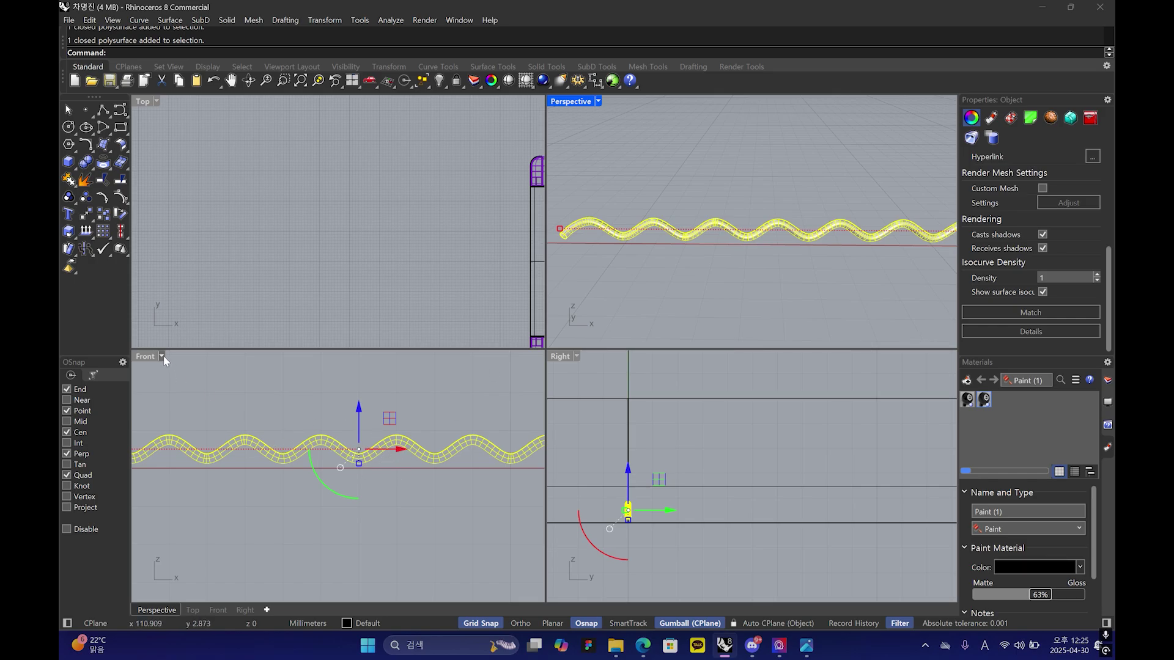
- Duplicate the wavy pipe in the Front view, shifting the copy 1 mm in the negative X direction
{"action": "left_click", "coordinate": [145, 361]}
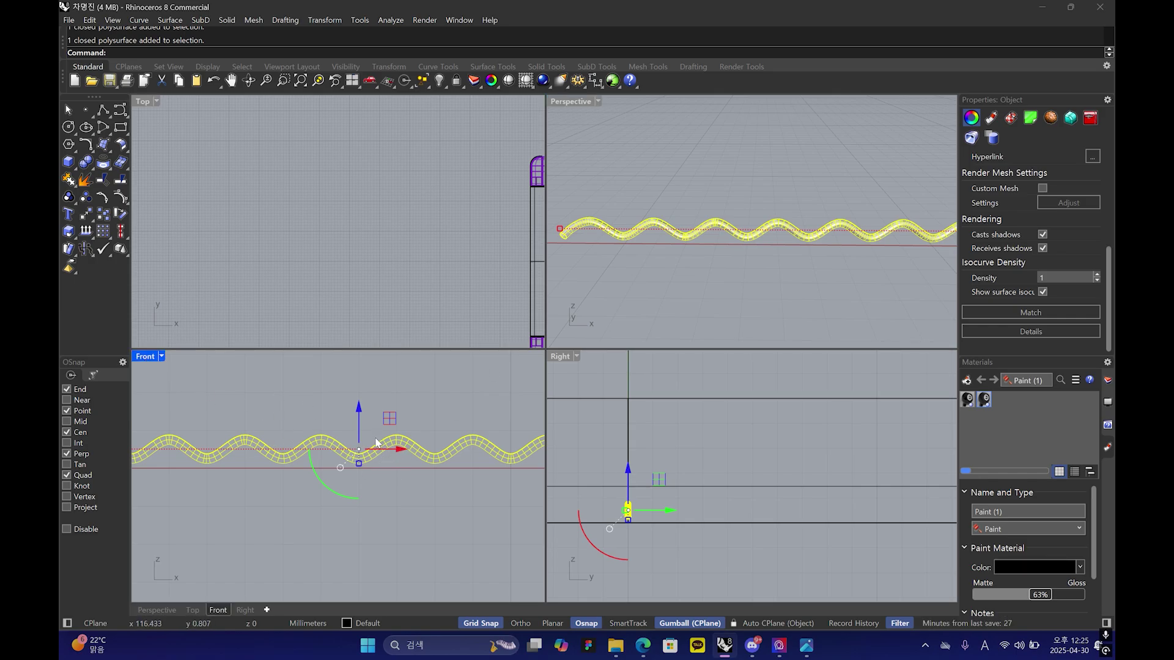
{"action": "left_click", "coordinate": [339, 450]}
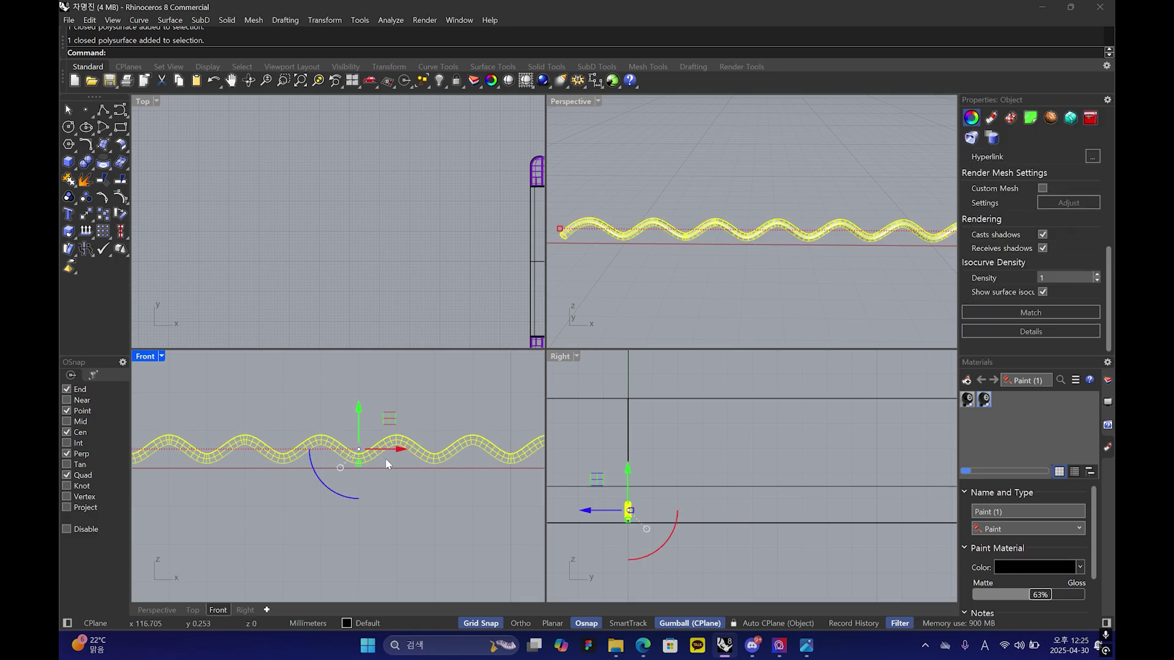
{"action": "right_click_drag", "start_coordinate": [385, 457], "coordinate": [369, 412]}
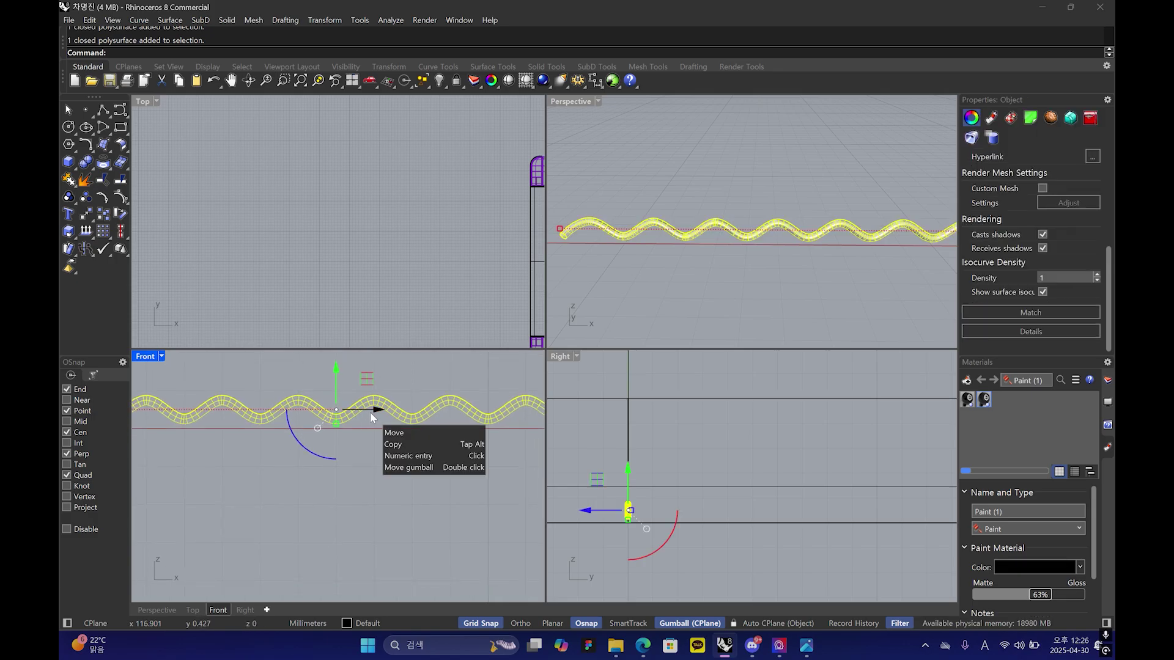
{"action": "mouse_move", "coordinate": [377, 416]}
{"action": "left_mouse_down"}
{"action": "mouse_move", "coordinate": [401, 415]}
{"action": "mouse_move", "coordinate": [337, 413]}
{"action": "left_mouse_up"}
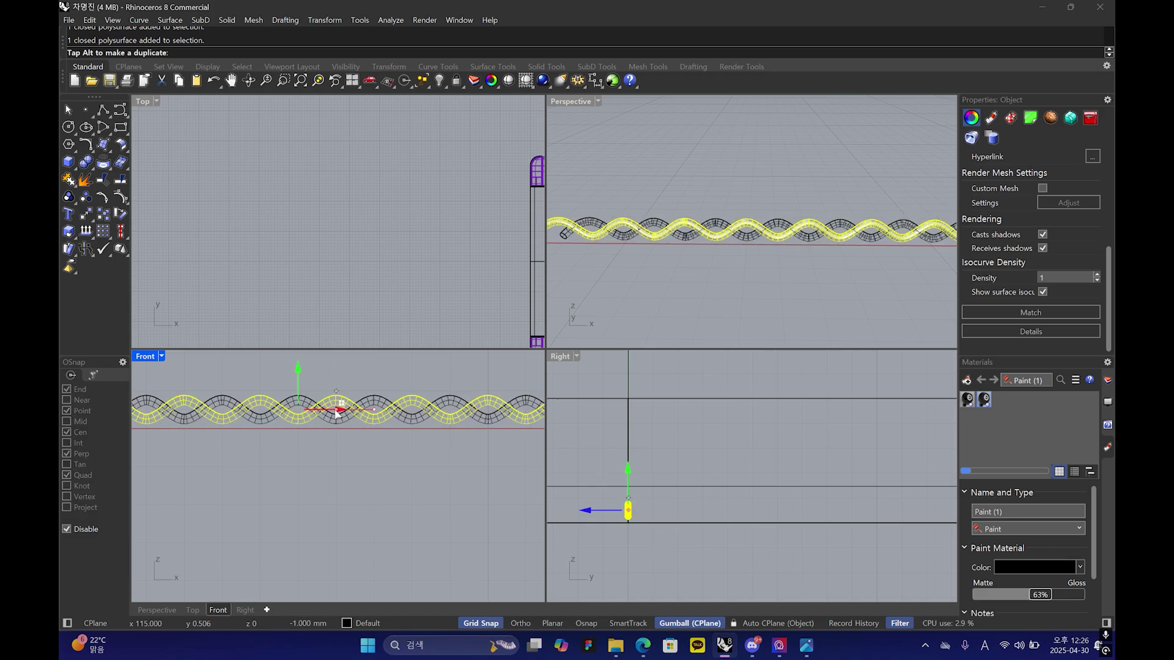
{"action": "left_click", "coordinate": [566, 266]}
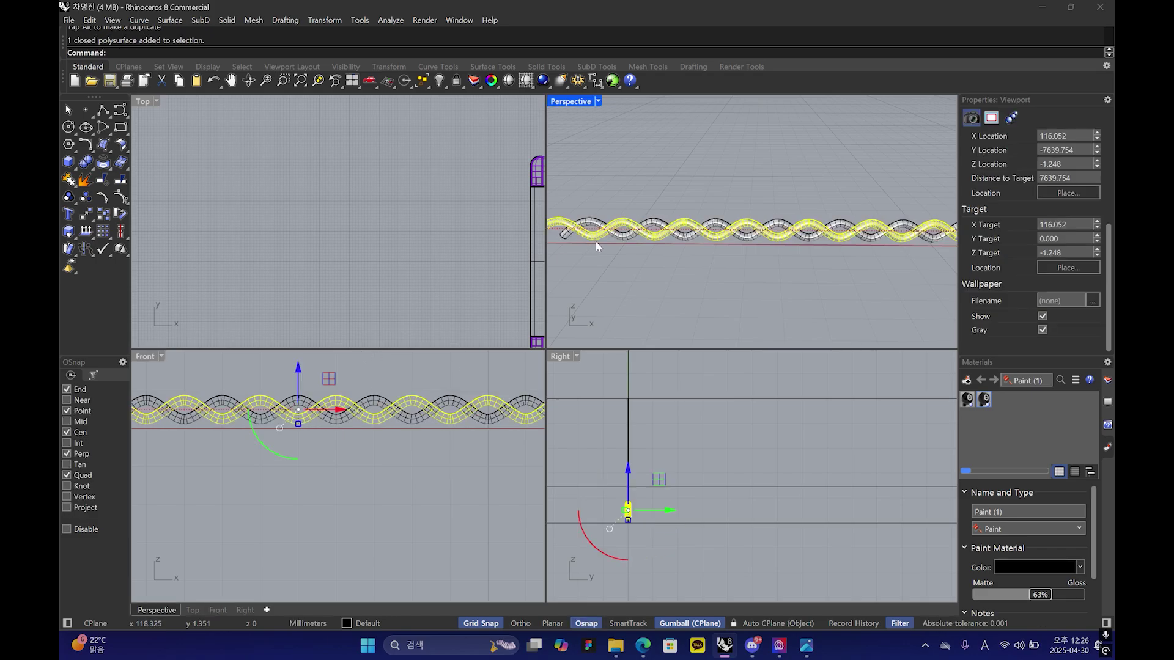
- Move the duplicated pipe 1 mm along Y so it lies parallel to the first one
{"action": "right_click_drag", "start_coordinate": [656, 226], "coordinate": [774, 246]}
{"action": "right_click_drag", "start_coordinate": [529, 239], "coordinate": [482, 418]}
{"action": "right_click_drag", "start_coordinate": [821, 251], "coordinate": [743, 259]}
{"action": "left_click_drag", "start_coordinate": [693, 244], "coordinate": [703, 237]}
{"action": "left_click", "coordinate": [743, 228]}
{"action": "right_click_drag", "start_coordinate": [747, 228], "coordinate": [742, 255]}
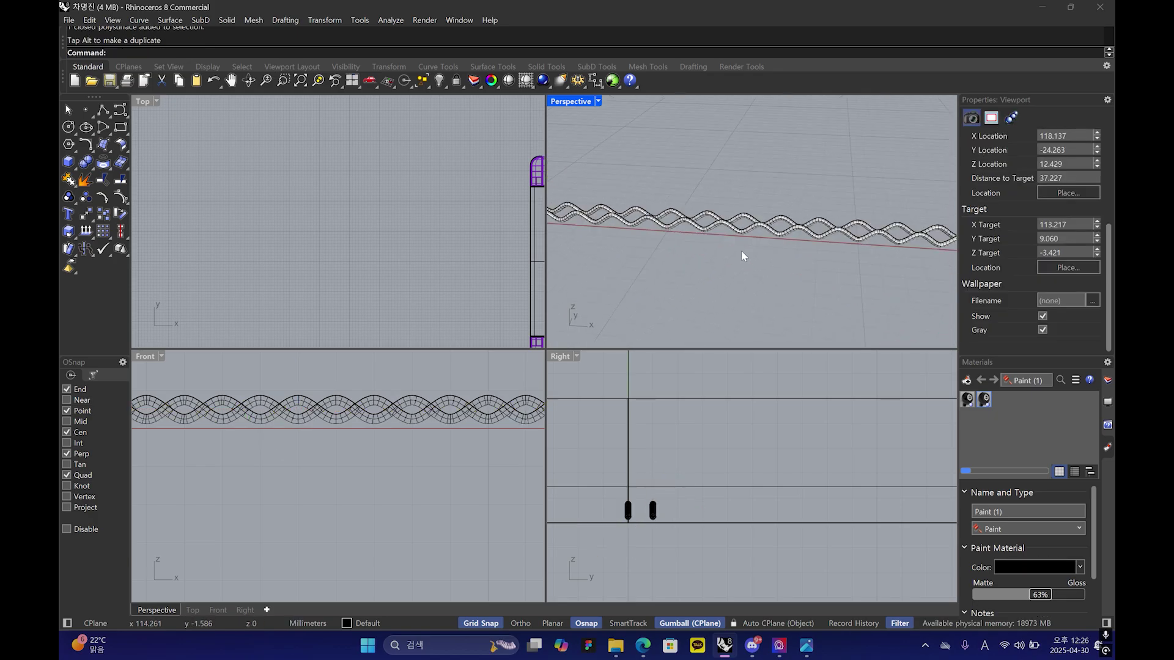
- Duplicate the pair of wavy pipes repeatedly along Y in the Top view to make ten parallel strands spaced 1 mm apart
{"action": "left_click_drag", "start_coordinate": [771, 209], "coordinate": [727, 245]}
{"action": "scroll", "coordinate": [388, 368], "scroll_direction": "down", "scroll_amount": 4}
{"action": "scroll", "coordinate": [413, 221], "scroll_direction": "down", "scroll_amount": 10}
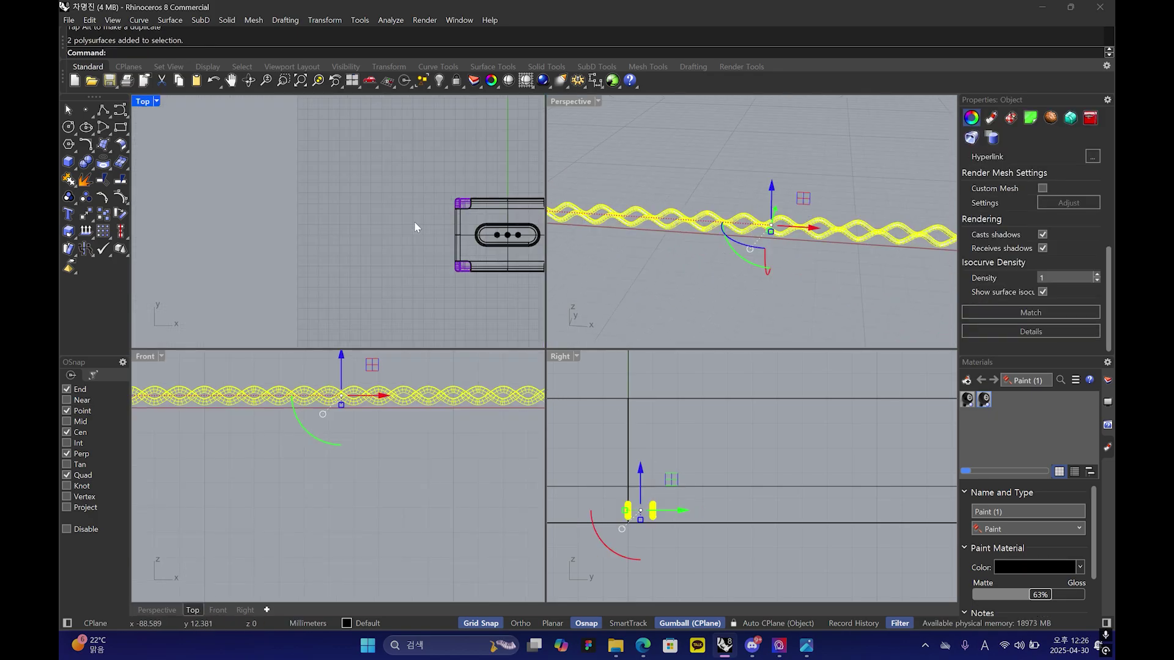
{"action": "scroll", "coordinate": [355, 136], "scroll_direction": "down", "scroll_amount": 6}
{"action": "right_click_drag", "start_coordinate": [412, 163], "coordinate": [288, 181]}
{"action": "scroll", "coordinate": [368, 187], "scroll_direction": "up", "scroll_amount": 17}
{"action": "right_click_drag", "start_coordinate": [346, 318], "coordinate": [336, 265]}
{"action": "scroll", "coordinate": [337, 269], "scroll_direction": "up", "scroll_amount": 2}
{"action": "left_click_drag", "start_coordinate": [336, 266], "coordinate": [338, 221], "text": "alt"}
{"action": "left_click_drag", "start_coordinate": [337, 223], "coordinate": [337, 178], "text": "alt"}
{"action": "key", "text": "Escape"}
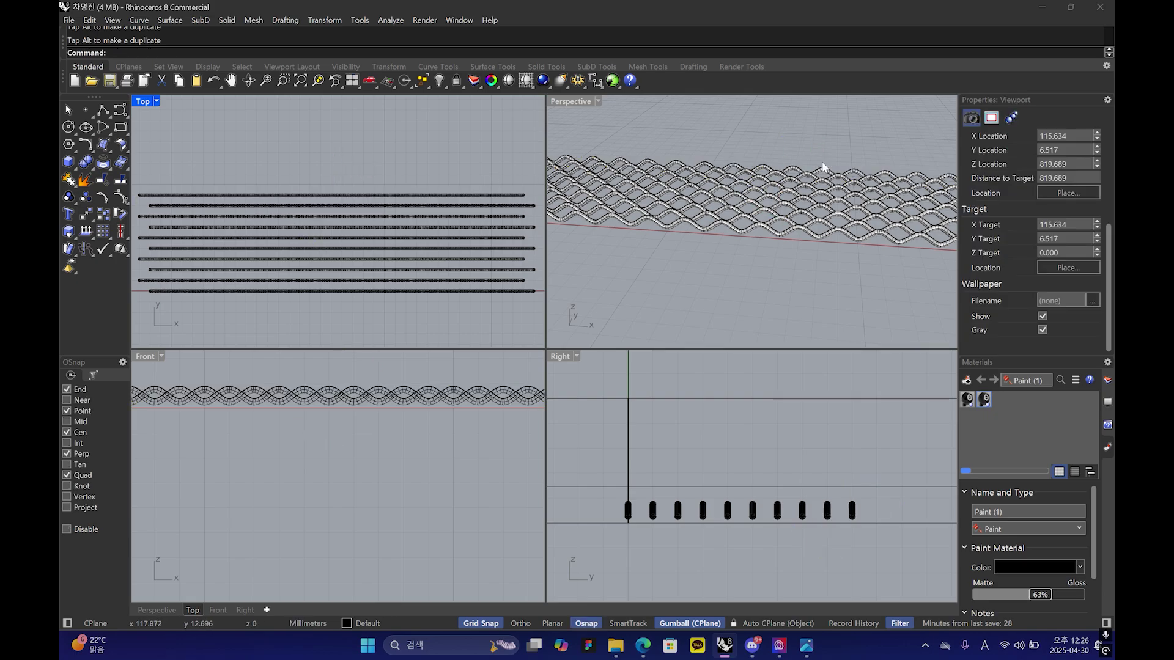
- Select all ten strands and make a copy rotated 90 degrees in the Top view to cross the originals
{"action": "right_click_drag", "start_coordinate": [823, 166], "coordinate": [799, 182]}
{"action": "key", "text": "ctrl+a"}
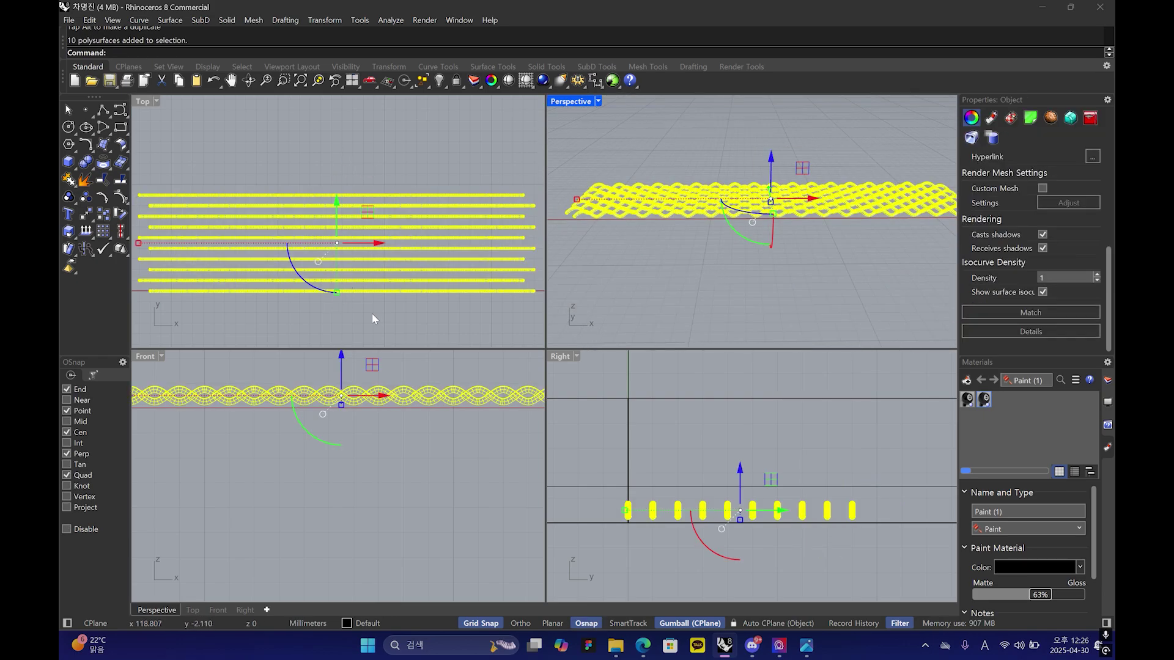
{"action": "left_click_drag", "start_coordinate": [318, 293], "coordinate": [287, 224], "text": "alt"}
- Examine how the crossed strands pass over and under each other from several angles, undoing the last gumball transform
{"action": "right_click_drag", "start_coordinate": [740, 208], "coordinate": [750, 156]}
{"action": "scroll", "coordinate": [718, 199], "scroll_direction": "up", "scroll_amount": 3}
{"action": "scroll", "coordinate": [703, 193], "scroll_direction": "up", "scroll_amount": 5}
{"action": "scroll", "coordinate": [751, 156], "scroll_direction": "down", "scroll_amount": 6}
{"action": "scroll", "coordinate": [787, 182], "scroll_direction": "down", "scroll_amount": 4}
{"action": "left_click", "coordinate": [882, 189]}
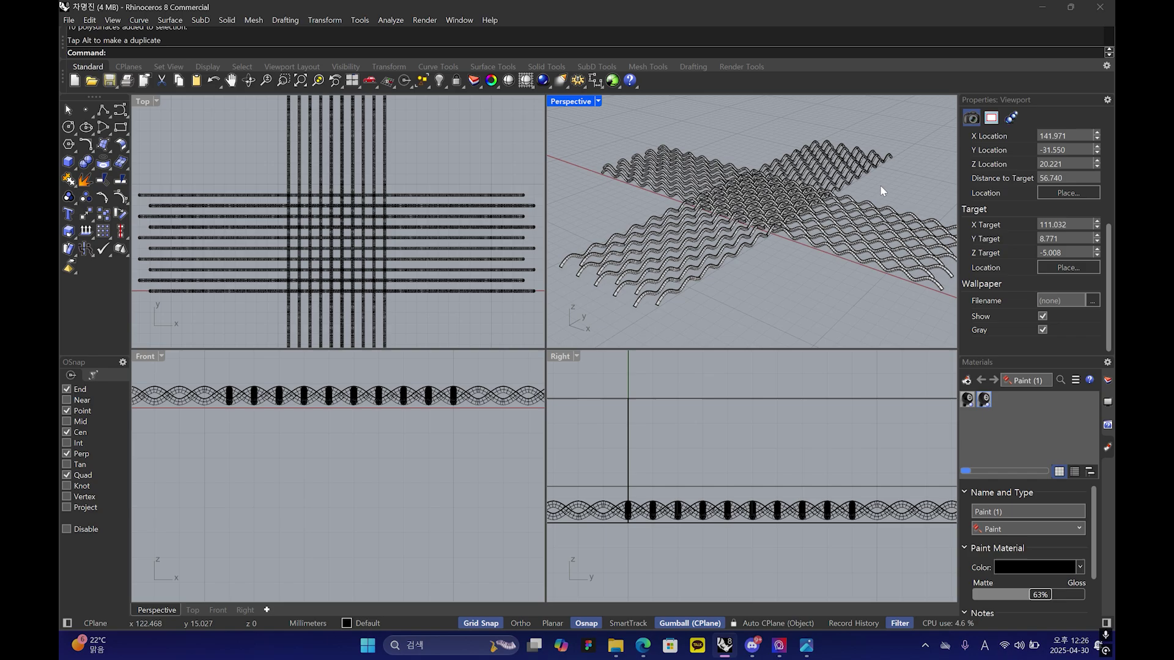
{"action": "key", "text": "ctrl+z"}
{"action": "scroll", "coordinate": [762, 214], "scroll_direction": "up", "scroll_amount": 4}
{"action": "right_click_drag", "start_coordinate": [672, 199], "coordinate": [703, 242]}
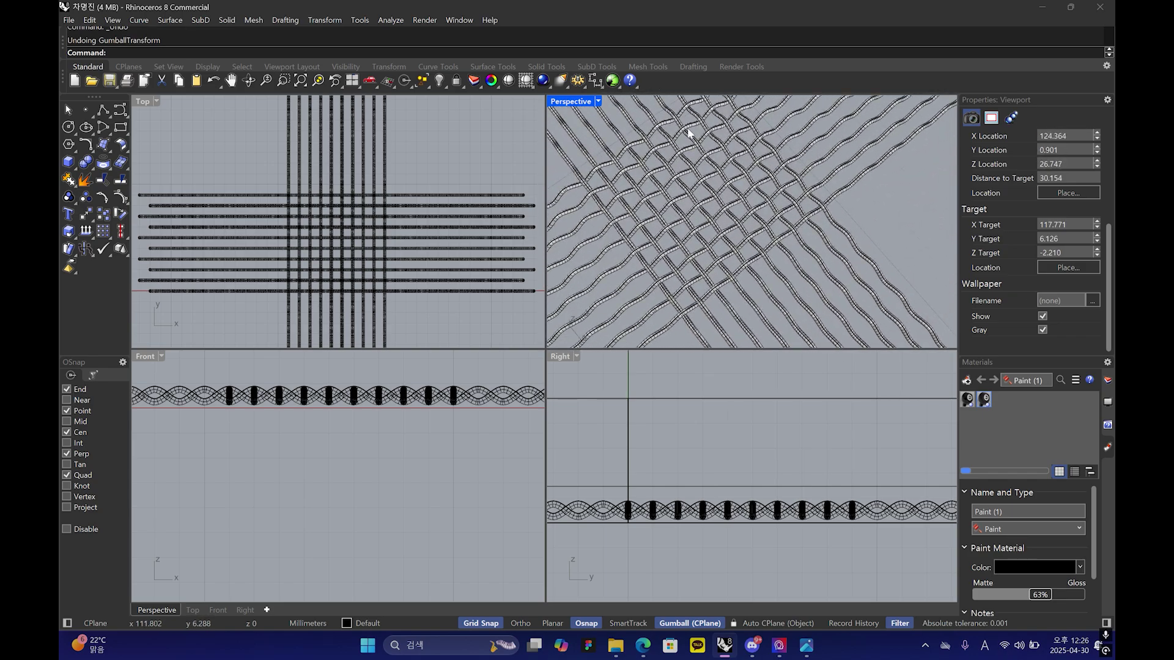
- Draw a rectangle about 9 by 8 mm in the Top view beside the crossed strands
{"action": "scroll", "coordinate": [853, 168], "scroll_direction": "down", "scroll_amount": 2}
{"action": "scroll", "coordinate": [341, 278], "scroll_direction": "down", "scroll_amount": 8}
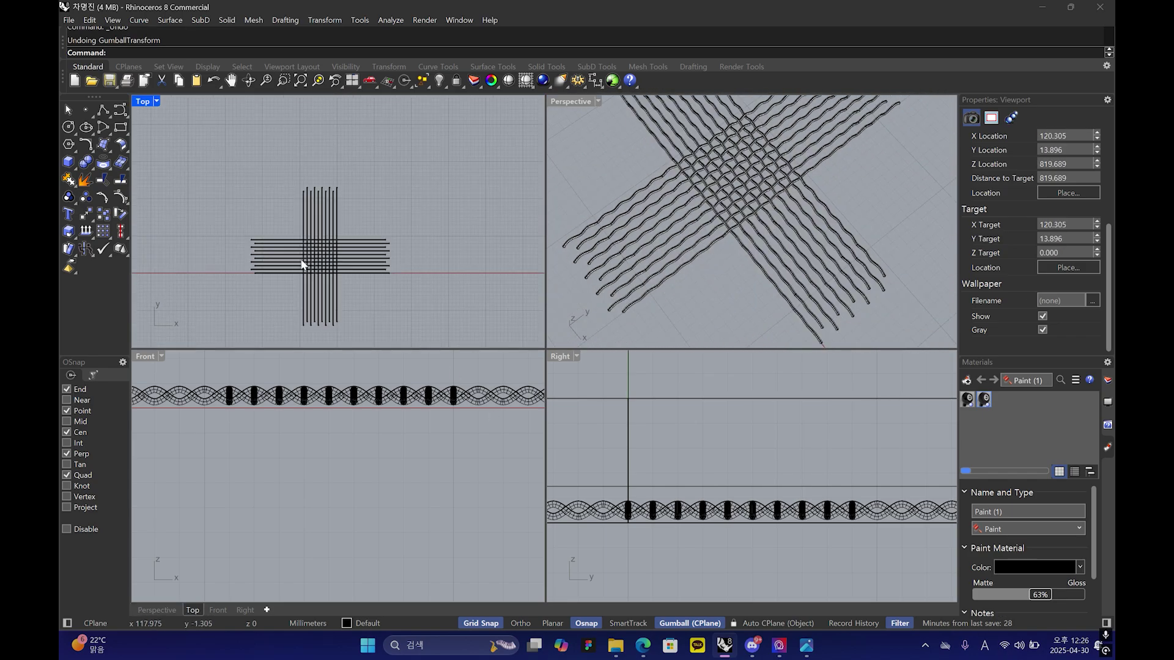
{"action": "left_click", "coordinate": [120, 126]}
{"action": "scroll", "coordinate": [360, 199], "scroll_direction": "up", "scroll_amount": 3}
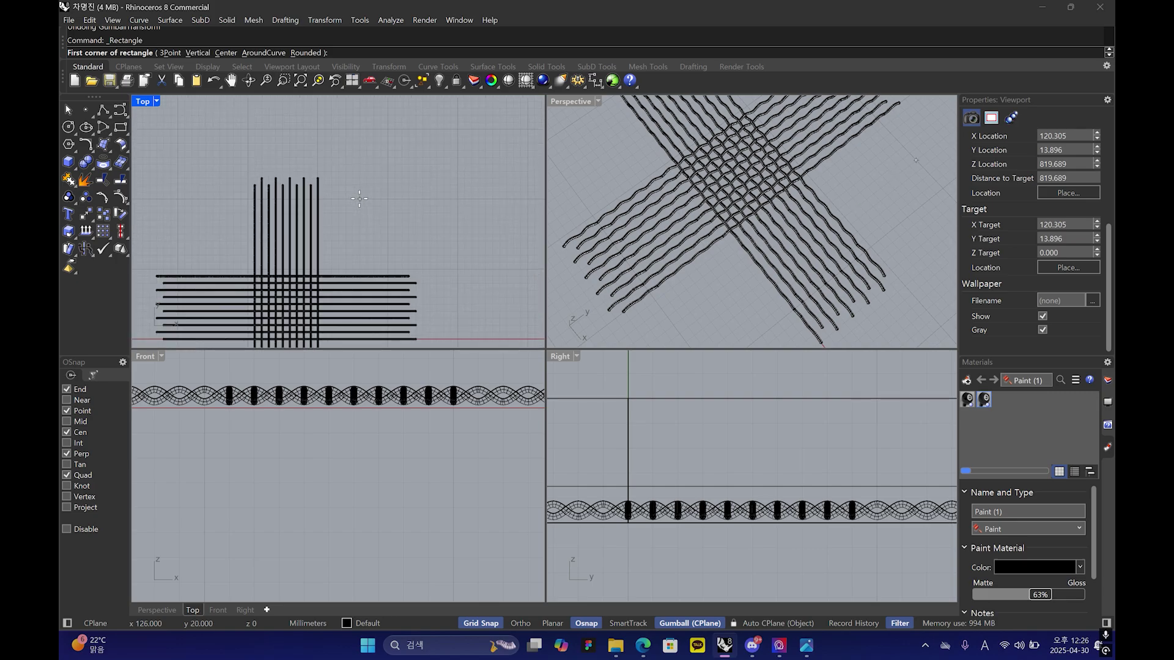
{"action": "left_click", "coordinate": [360, 199]}
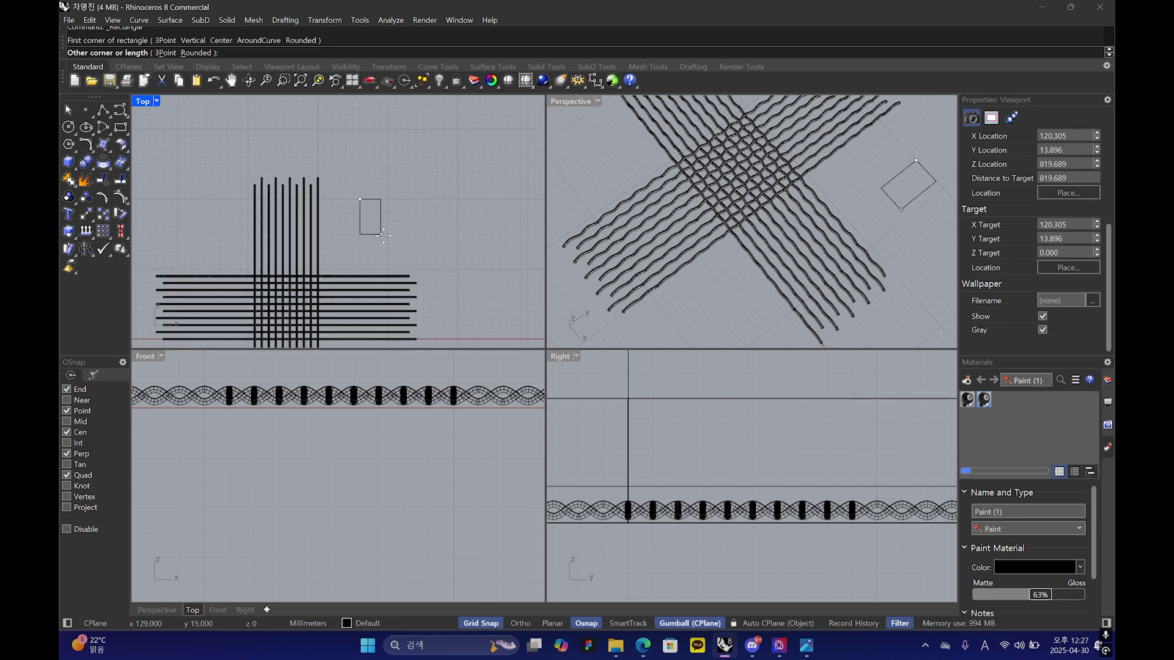
{"action": "left_click", "coordinate": [423, 256]}
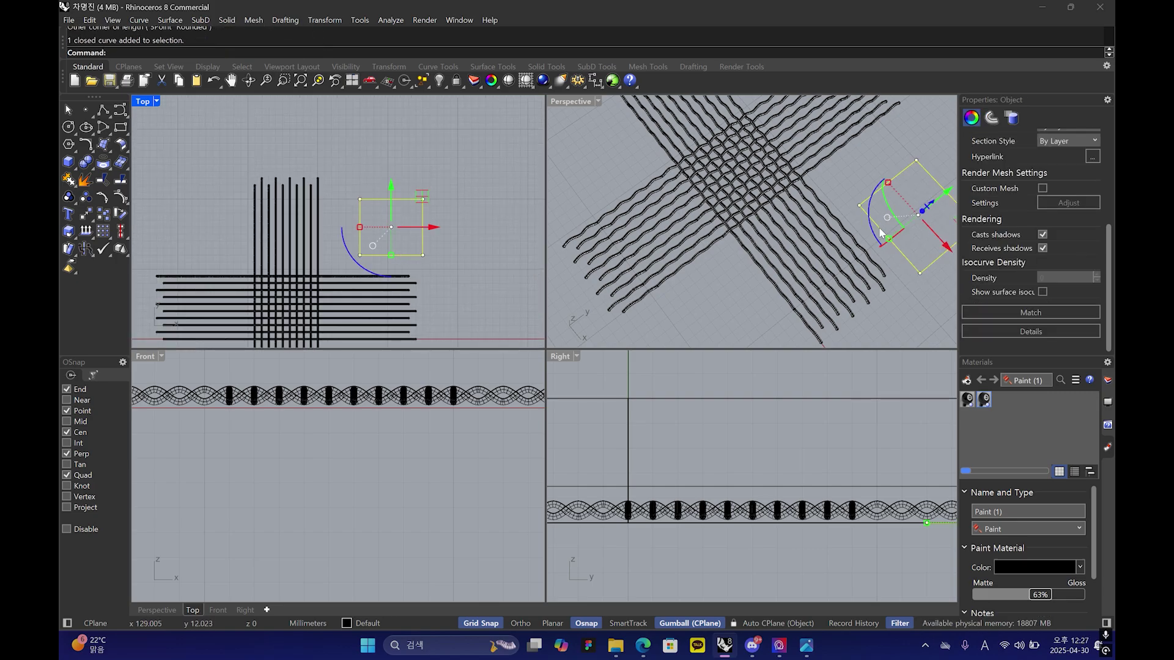
- Move the rectangle along X and Y so it frames the area where the strands cross
{"action": "left_click_drag", "start_coordinate": [946, 245], "coordinate": [806, 170]}
{"action": "right_click_drag", "start_coordinate": [801, 171], "coordinate": [678, 211]}
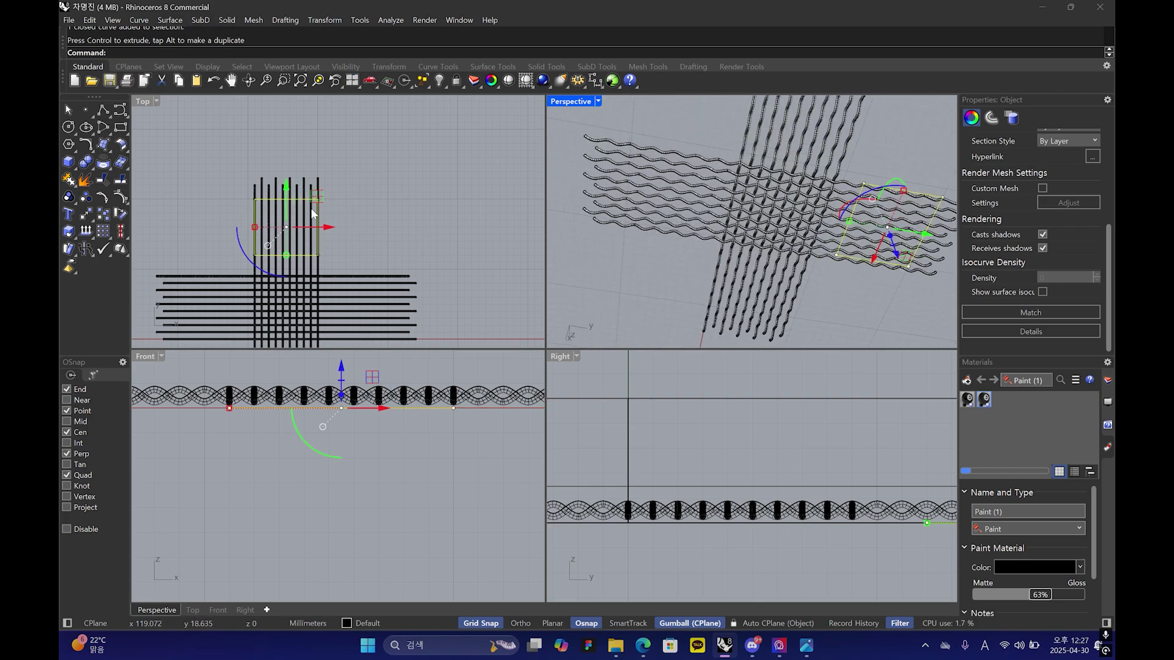
{"action": "left_click_drag", "start_coordinate": [313, 213], "coordinate": [284, 282]}
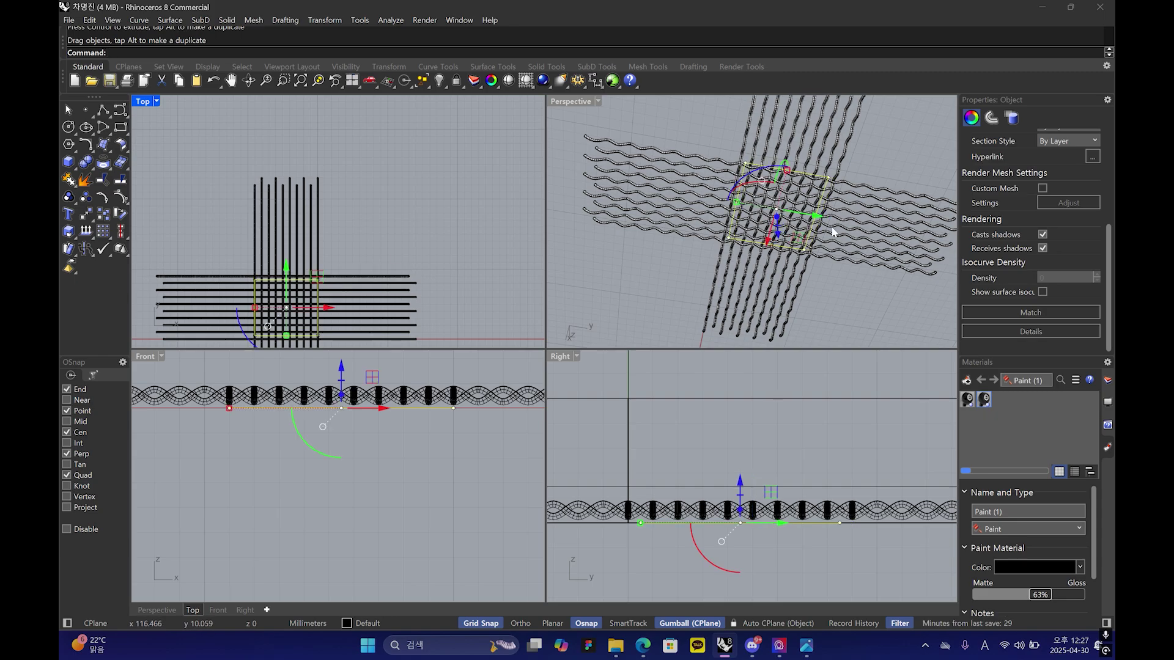
- Try to trim the strands by cutting them vertically with the closed rectangle, then undo the cut
{"action": "right_click_drag", "start_coordinate": [833, 232], "coordinate": [810, 317]}
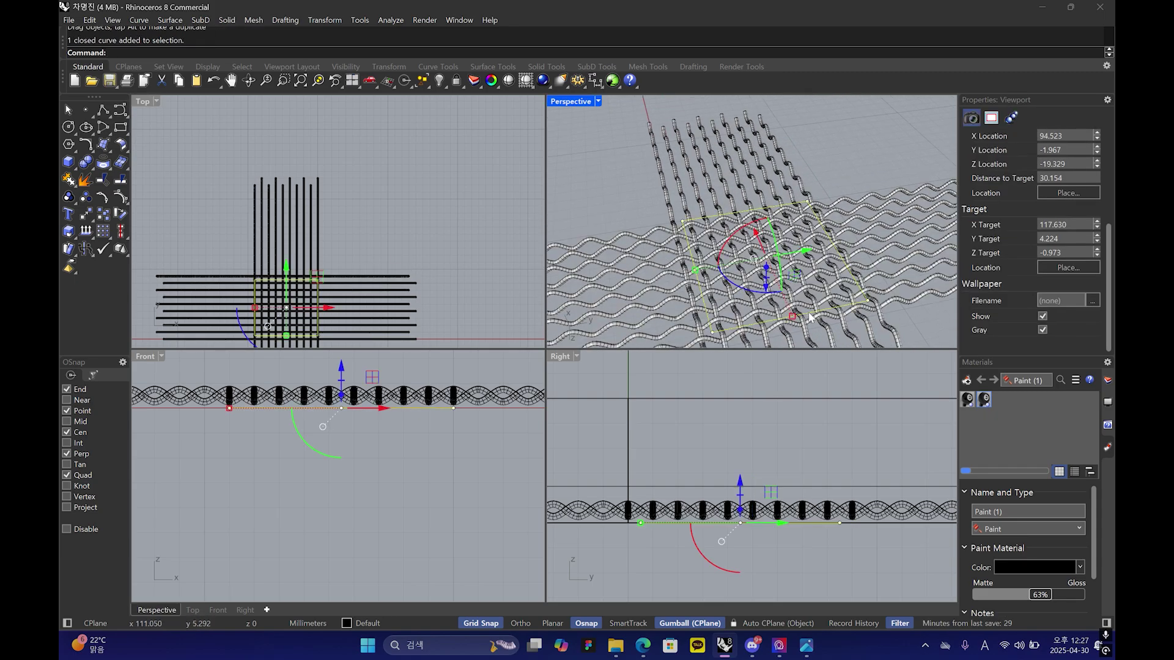
{"action": "left_click", "coordinate": [340, 342]}
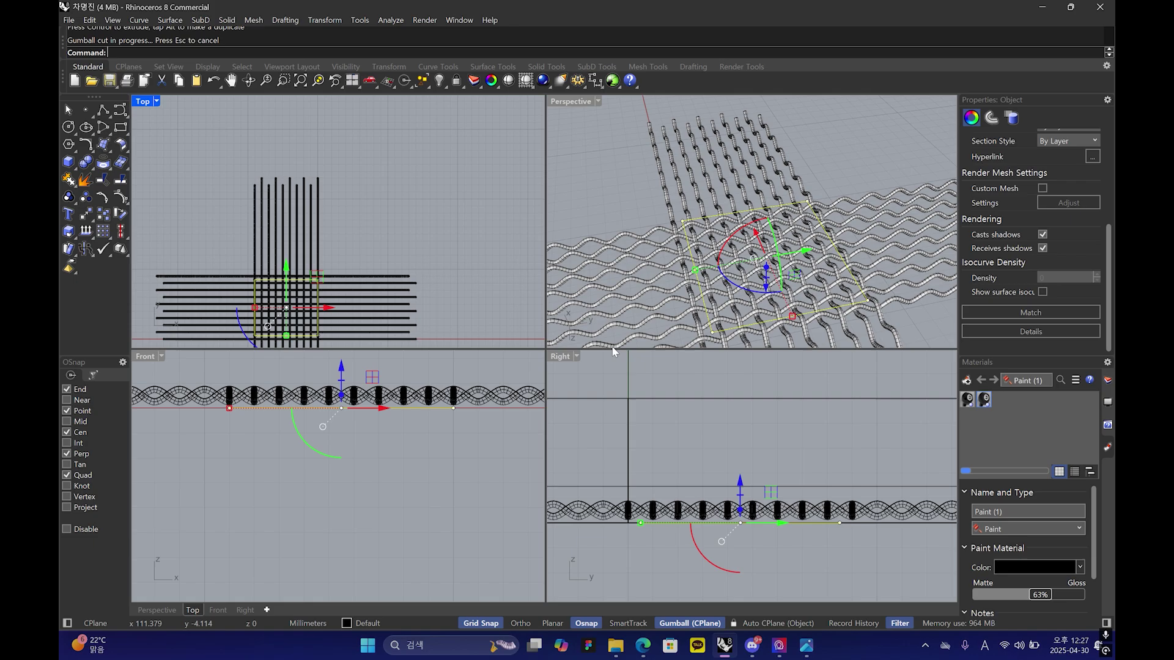
{"action": "scroll", "coordinate": [691, 520], "scroll_direction": "down", "scroll_amount": 4}
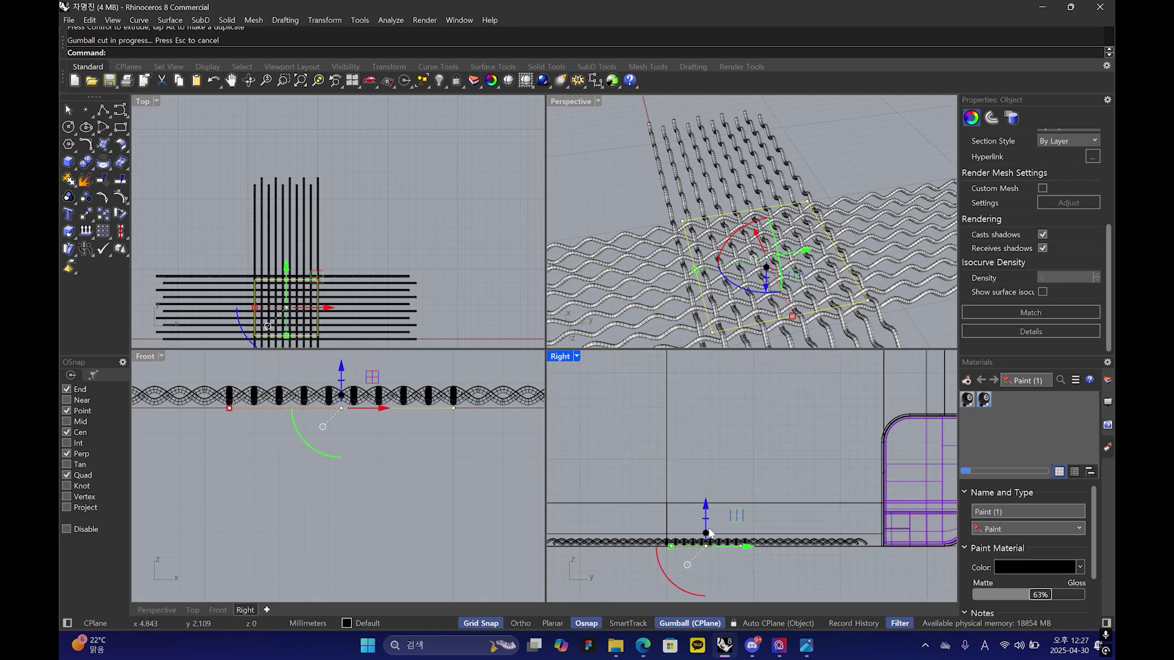
{"action": "left_click_drag", "start_coordinate": [706, 497], "coordinate": [708, 500]}
{"action": "scroll", "coordinate": [830, 183], "scroll_direction": "up", "scroll_amount": 3}
{"action": "left_click", "coordinate": [830, 182]}
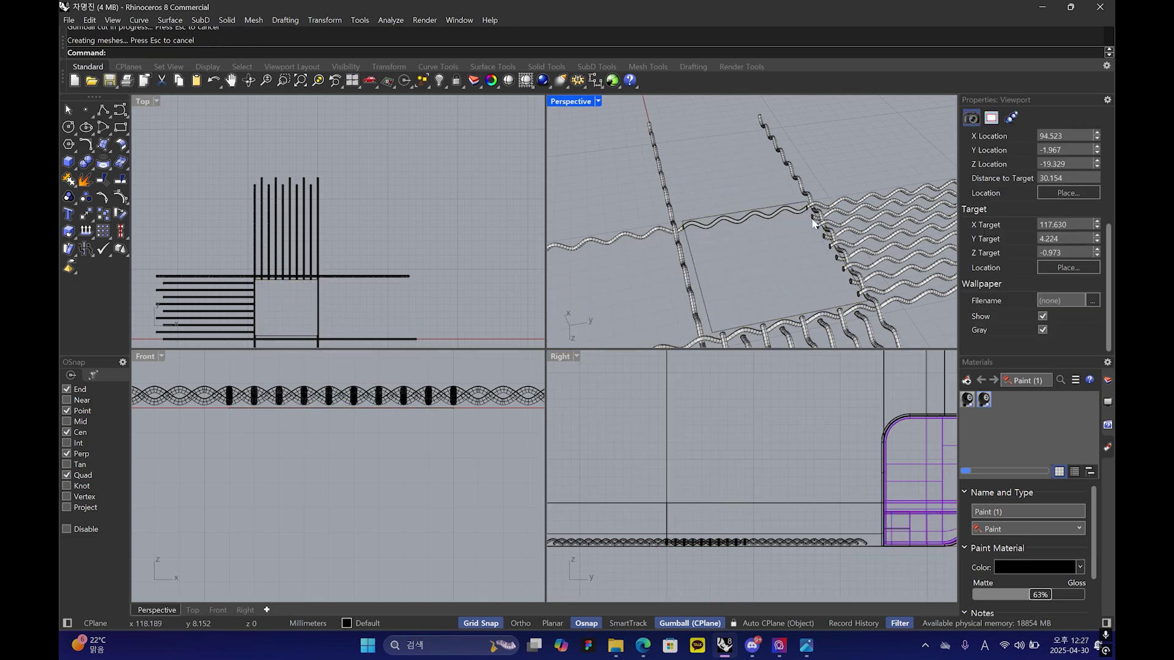
{"action": "right_click_drag", "start_coordinate": [830, 181], "coordinate": [741, 269]}
{"action": "scroll", "coordinate": [754, 275], "scroll_direction": "down", "scroll_amount": 4}
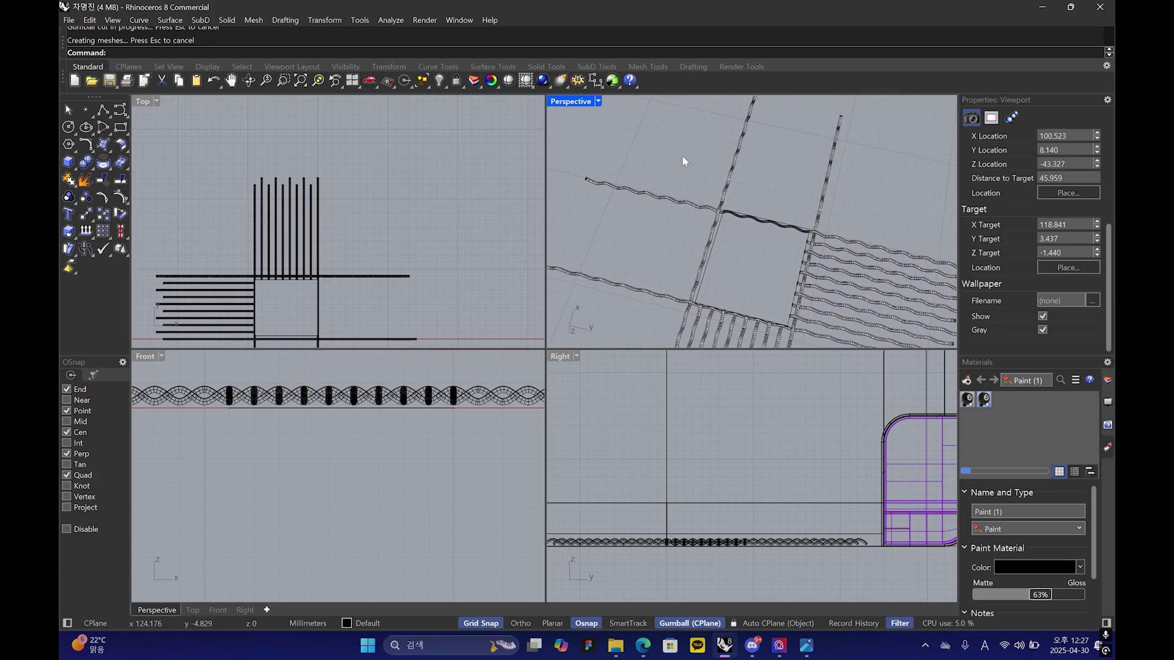
{"action": "right_click_drag", "start_coordinate": [662, 221], "coordinate": [772, 198]}
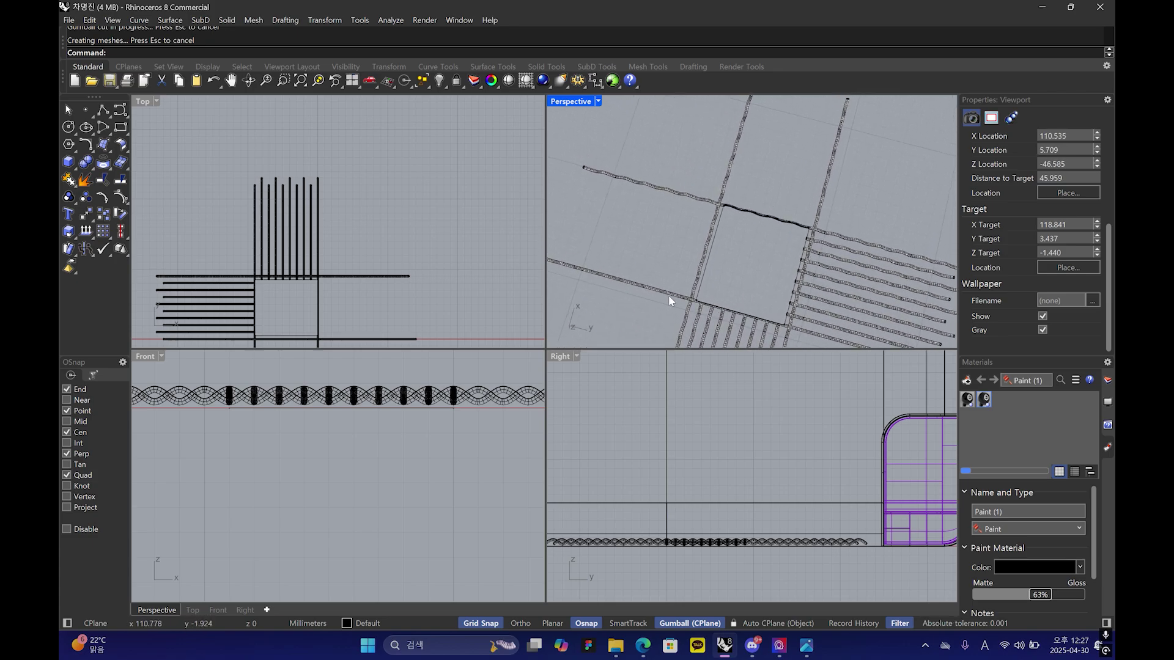
{"action": "key", "text": "ctrl+z"}
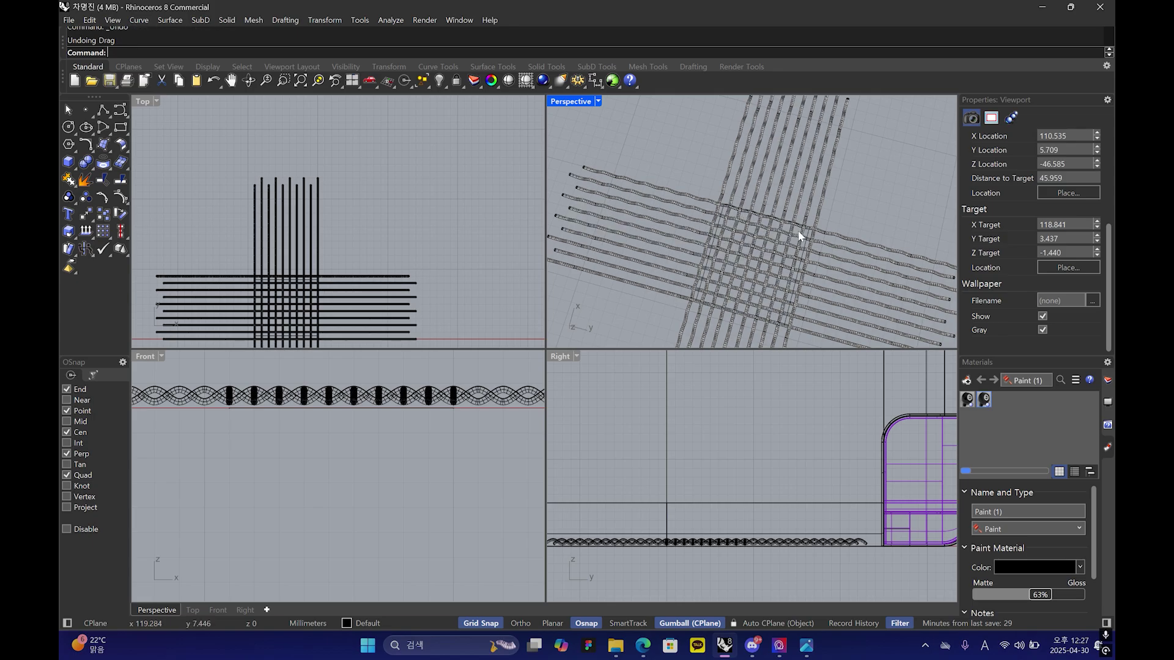
- Explode the rectangle into its four sides and join three of them into one open curve
{"action": "right_click_drag", "start_coordinate": [798, 230], "coordinate": [761, 273]}
{"action": "scroll", "coordinate": [760, 274], "scroll_direction": "up", "scroll_amount": 8}
{"action": "left_click", "coordinate": [753, 278]}
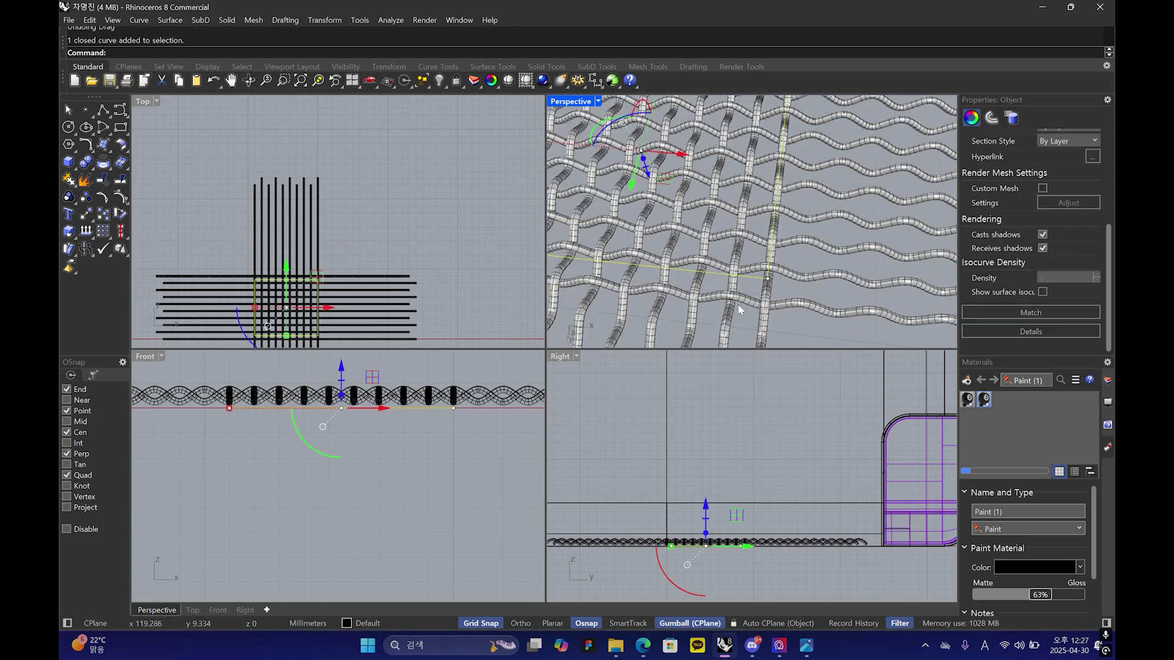
{"action": "right_click_drag", "start_coordinate": [626, 228], "coordinate": [728, 238]}
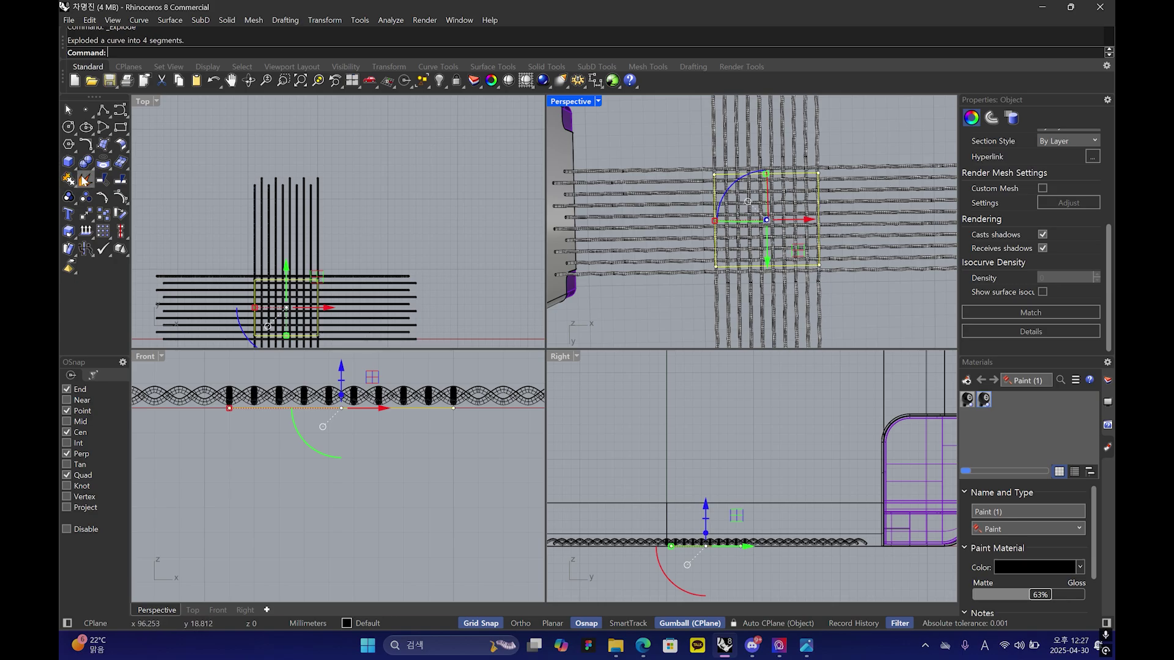
{"action": "scroll", "coordinate": [733, 178], "scroll_direction": "up", "scroll_amount": 2}
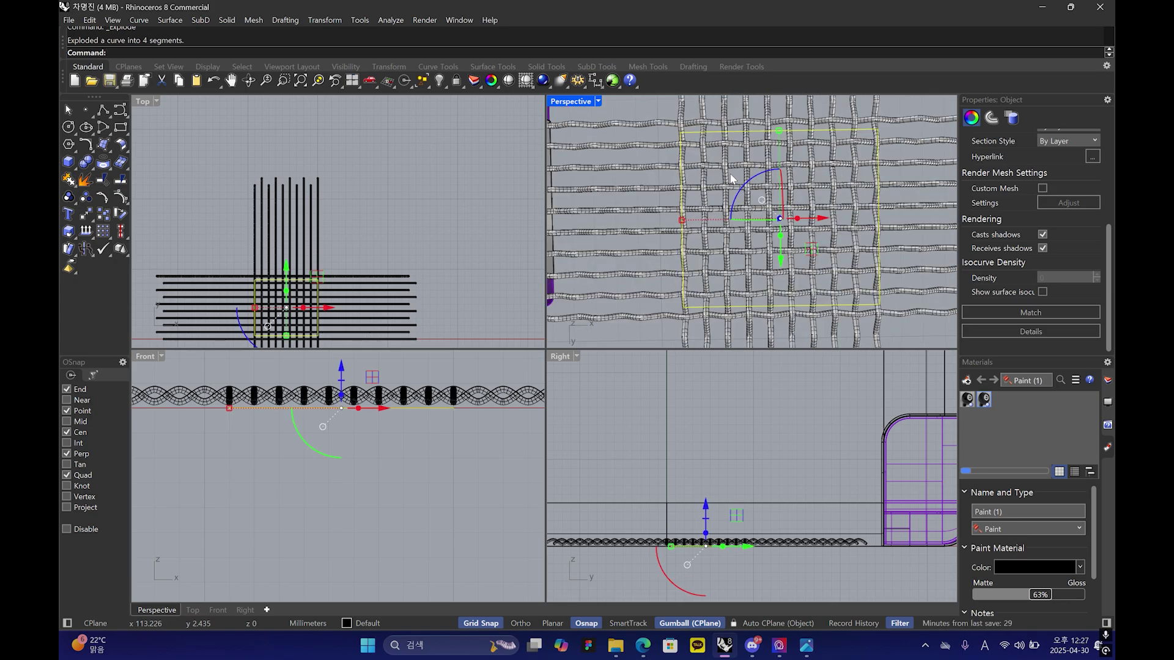
{"action": "scroll", "coordinate": [719, 139], "scroll_direction": "down", "scroll_amount": 2}
{"action": "left_click", "coordinate": [726, 149], "text": "ctrl"}
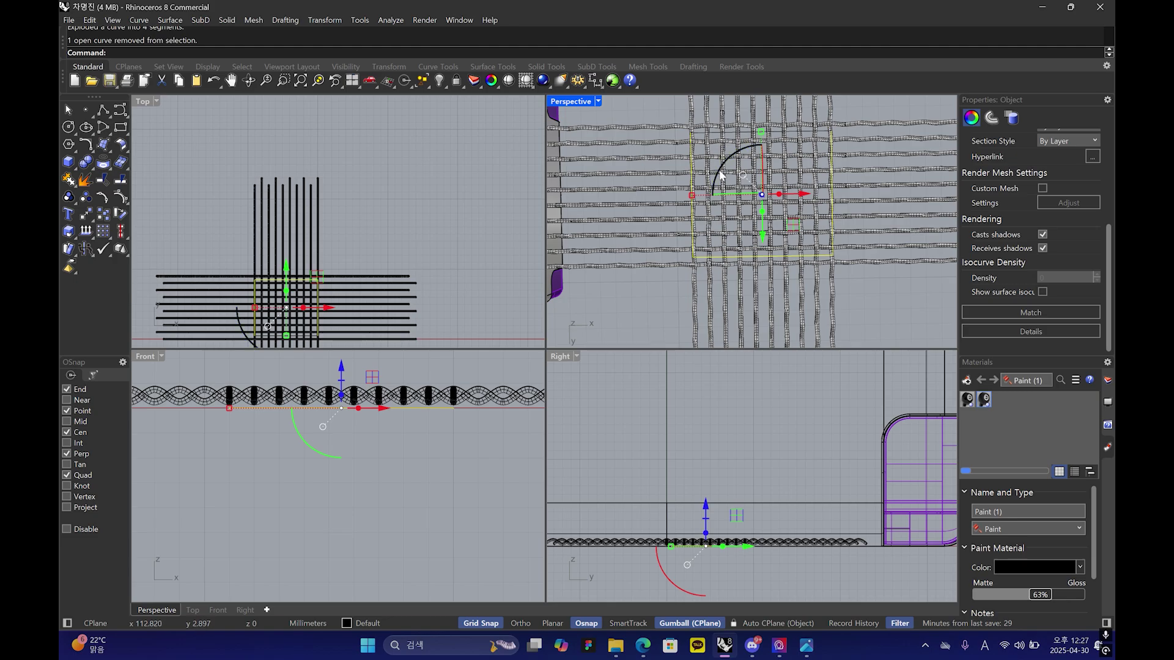
{"action": "right_click_drag", "start_coordinate": [706, 157], "coordinate": [806, 217]}
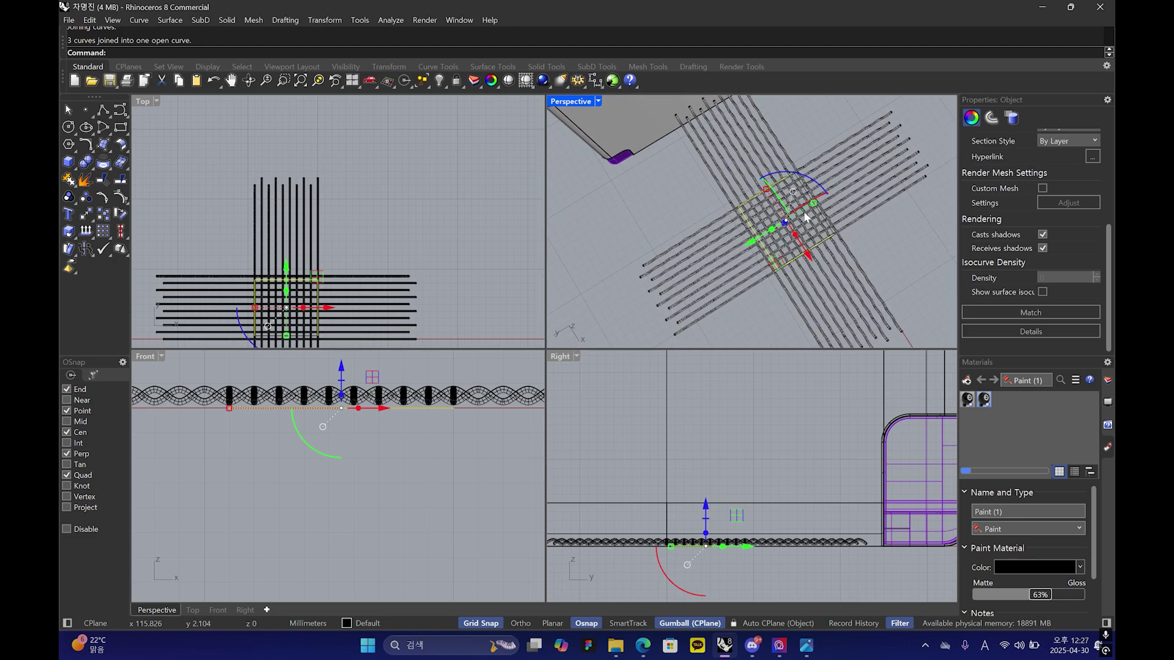
- Stretch the open curve's two end points along Y until they extend beyond the strand ends
{"action": "scroll", "coordinate": [805, 217], "scroll_direction": "up", "scroll_amount": 6}
{"action": "left_click", "coordinate": [791, 217]}
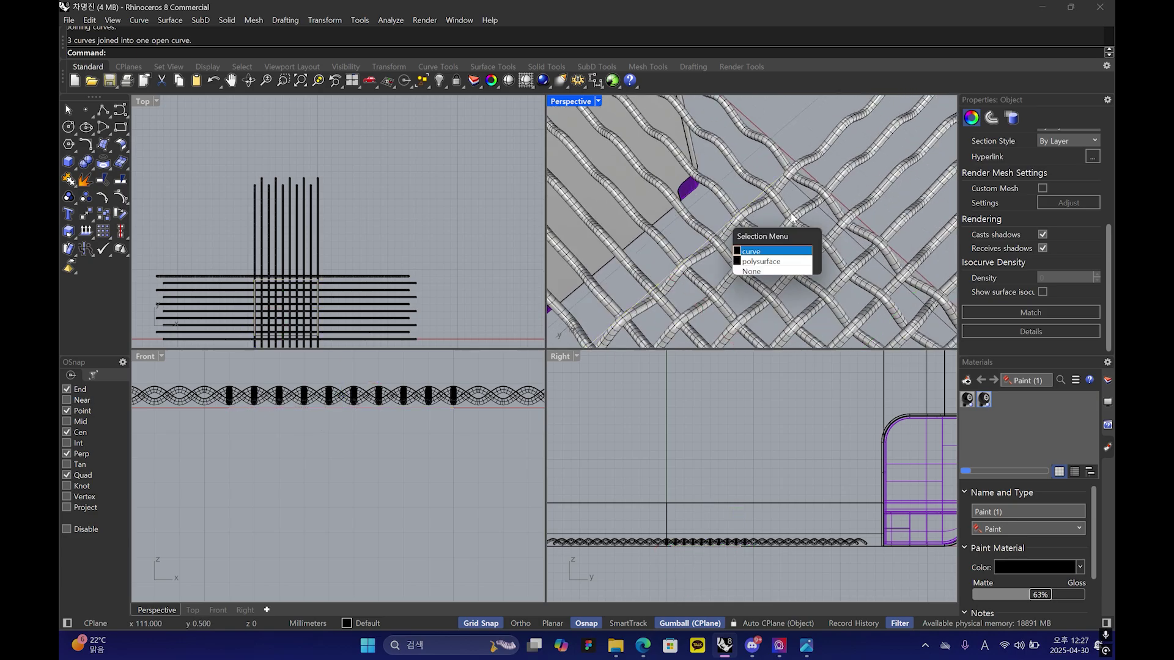
{"action": "left_click", "coordinate": [775, 252]}
{"action": "scroll", "coordinate": [776, 254], "scroll_direction": "down", "scroll_amount": 5}
{"action": "right_click_drag", "start_coordinate": [777, 253], "coordinate": [701, 218]}
{"action": "scroll", "coordinate": [784, 181], "scroll_direction": "down", "scroll_amount": 5}
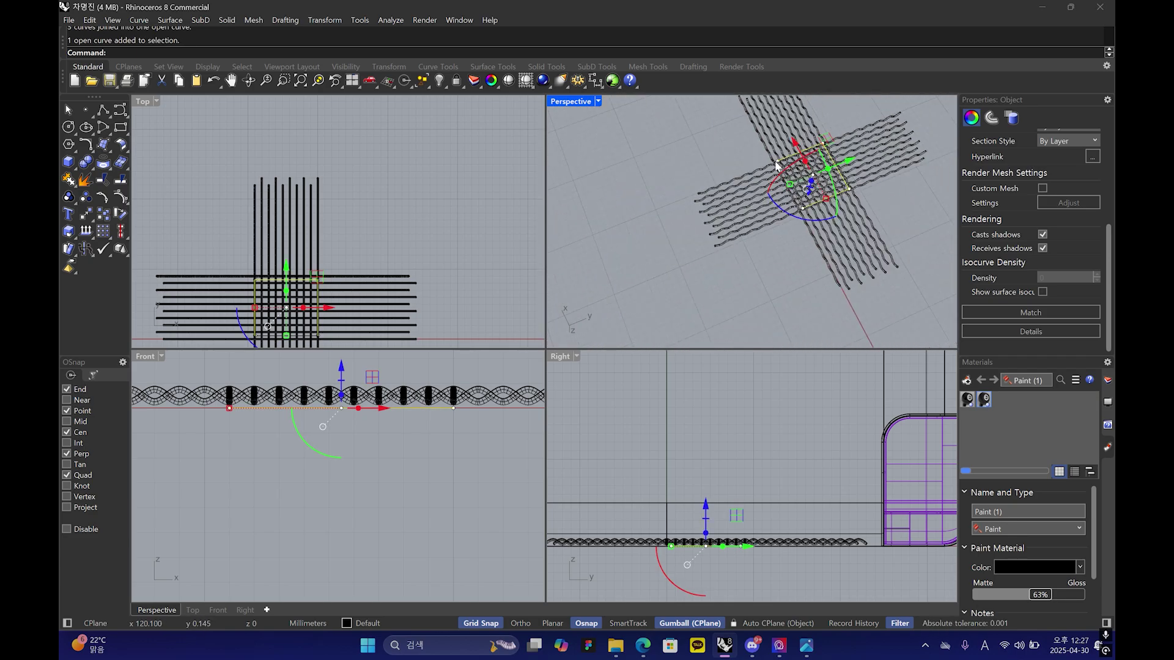
{"action": "left_click", "coordinate": [776, 164]}
{"action": "scroll", "coordinate": [800, 209], "scroll_direction": "up", "scroll_amount": 5}
{"action": "left_click", "coordinate": [801, 208], "text": "shift"}
{"action": "scroll", "coordinate": [802, 207], "scroll_direction": "down", "scroll_amount": 3}
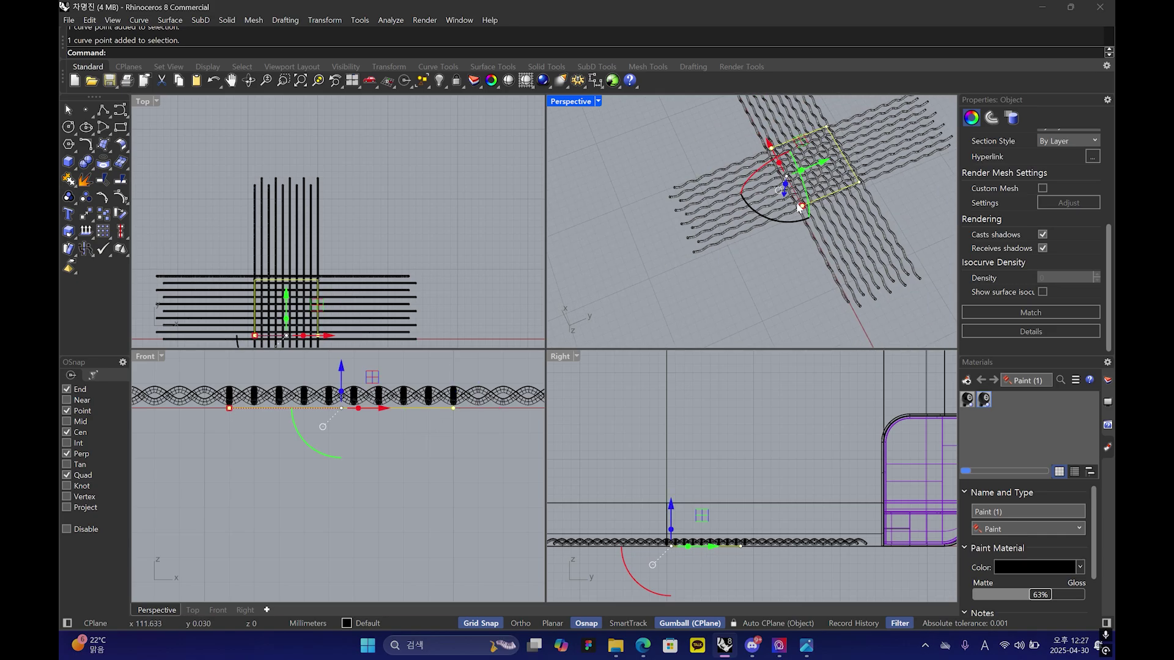
{"action": "left_click_drag", "start_coordinate": [817, 164], "coordinate": [652, 236]}
{"action": "key", "text": "Escape"}
{"action": "right_click_drag", "start_coordinate": [721, 287], "coordinate": [742, 258]}
{"action": "scroll", "coordinate": [696, 228], "scroll_direction": "down", "scroll_amount": 5}
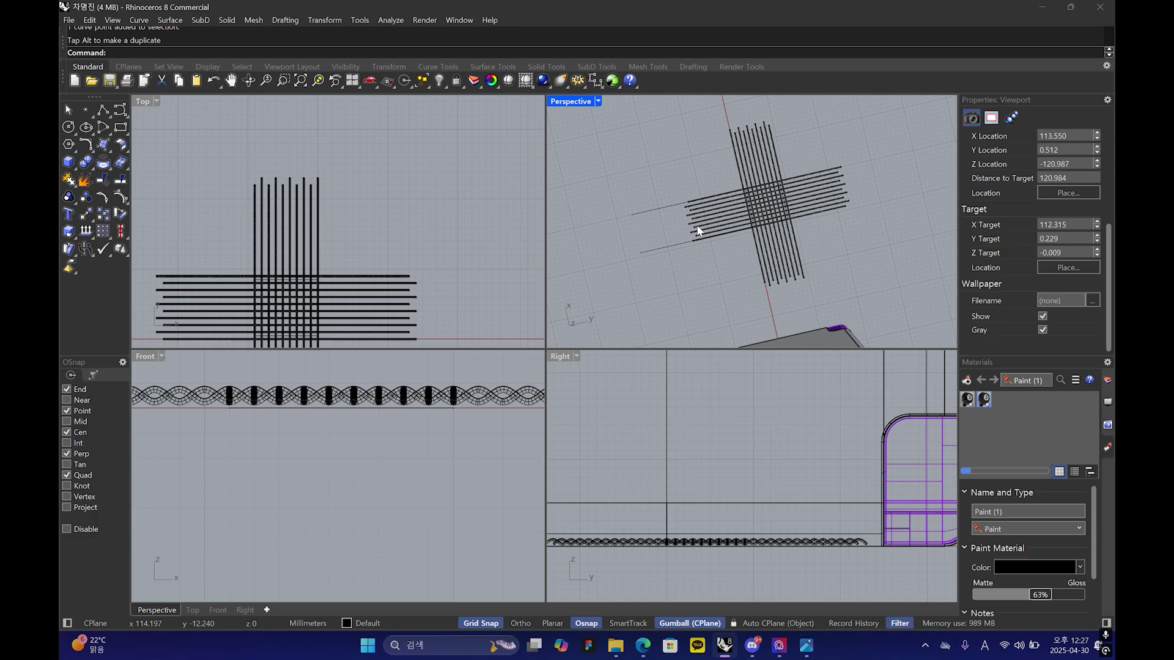
- Cut through the crossed strands vertically along Z with the stretched three-sided open curve
{"action": "mouse_move", "coordinate": [715, 217]}
{"action": "right_mouse_down"}
{"action": "mouse_move", "coordinate": [757, 230]}
{"action": "mouse_move", "coordinate": [778, 222]}
{"action": "mouse_move", "coordinate": [702, 215]}
{"action": "right_mouse_up"}
{"action": "left_click", "coordinate": [708, 219]}
{"action": "scroll", "coordinate": [756, 210], "scroll_direction": "up", "scroll_amount": 3}
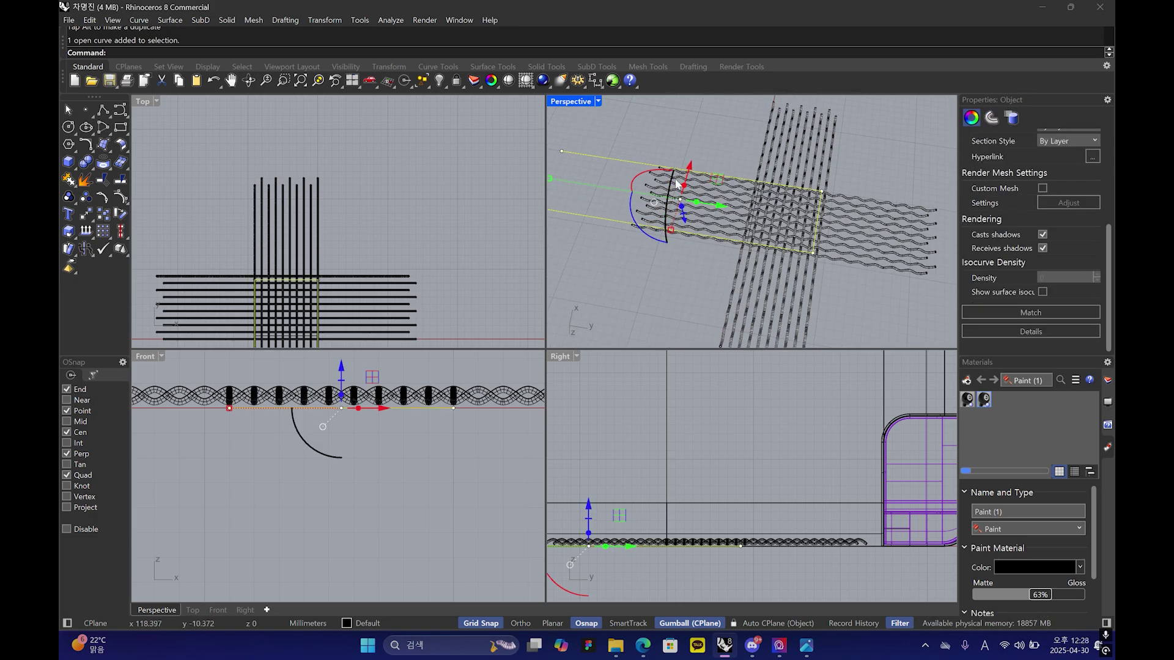
{"action": "right_click_drag", "start_coordinate": [655, 235], "coordinate": [722, 162]}
{"action": "right_click_drag", "start_coordinate": [718, 210], "coordinate": [714, 233]}
{"action": "left_click_drag", "start_coordinate": [705, 207], "coordinate": [702, 292]}
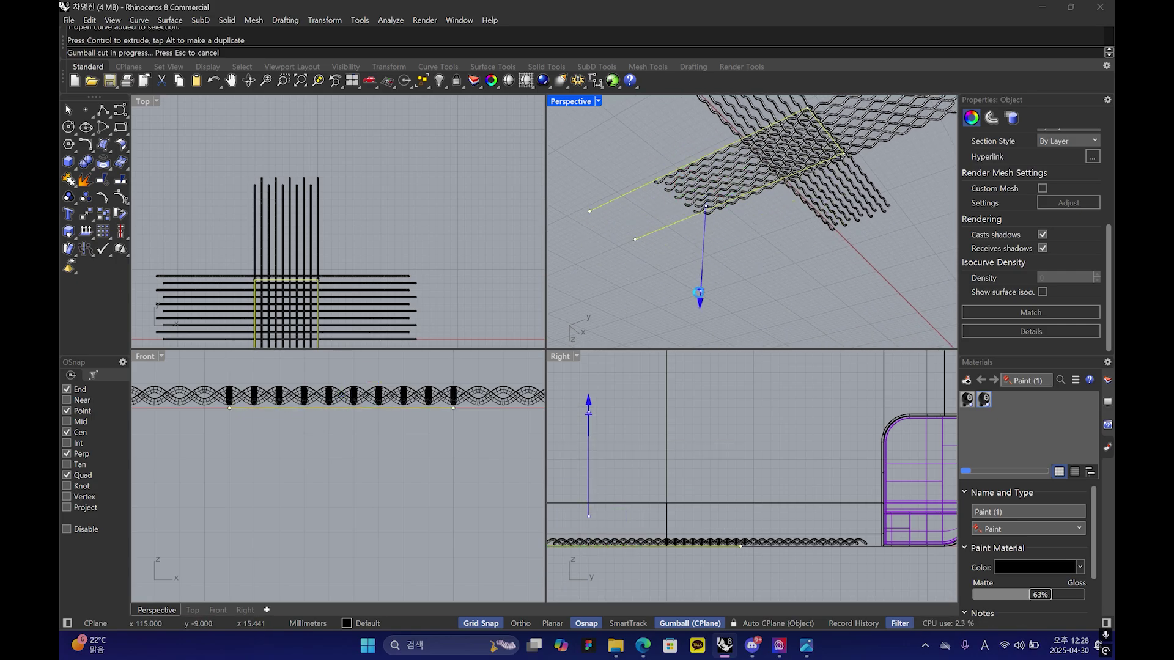
{"action": "right_click_drag", "start_coordinate": [767, 178], "coordinate": [773, 292]}
{"action": "mouse_move", "coordinate": [810, 216]}
{"action": "right_mouse_down"}
{"action": "mouse_move", "coordinate": [757, 253]}
{"action": "mouse_move", "coordinate": [787, 217]}
{"action": "right_mouse_up"}
{"action": "key", "text": "Escape"}
{"action": "scroll", "coordinate": [731, 217], "scroll_direction": "up", "scroll_amount": 5}
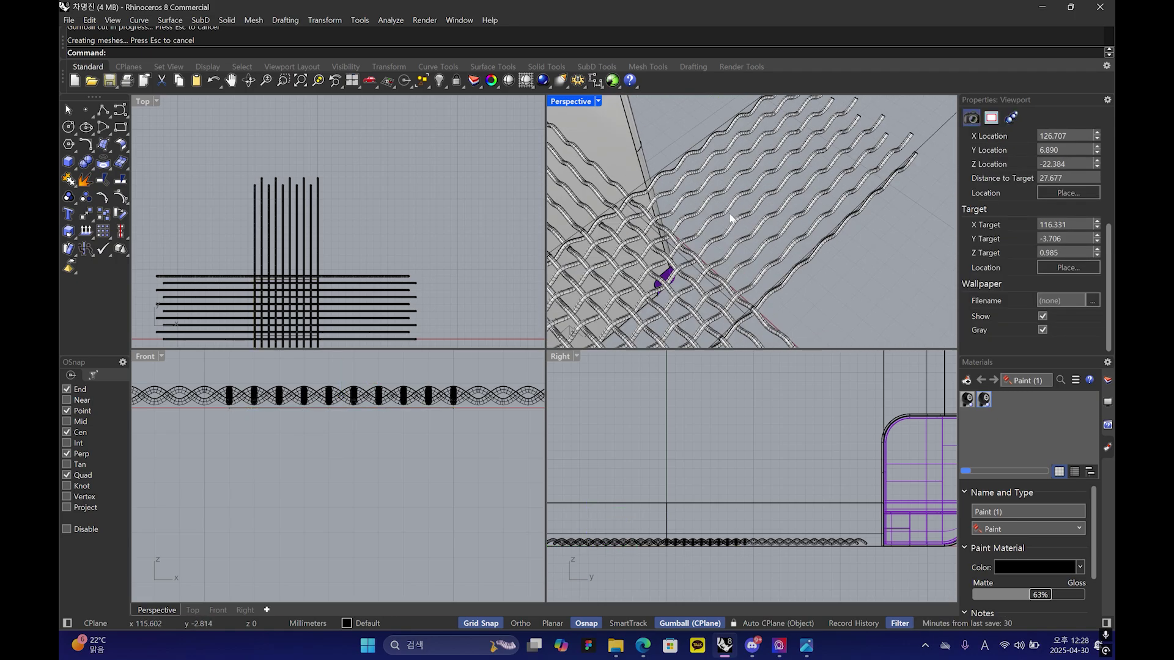
- Cut away the protruding piece of the outermost strand beside the crossing area
{"action": "left_click", "coordinate": [808, 266]}
{"action": "key", "text": "ctrl+x"}
{"action": "right_click_drag", "start_coordinate": [707, 247], "coordinate": [746, 232]}
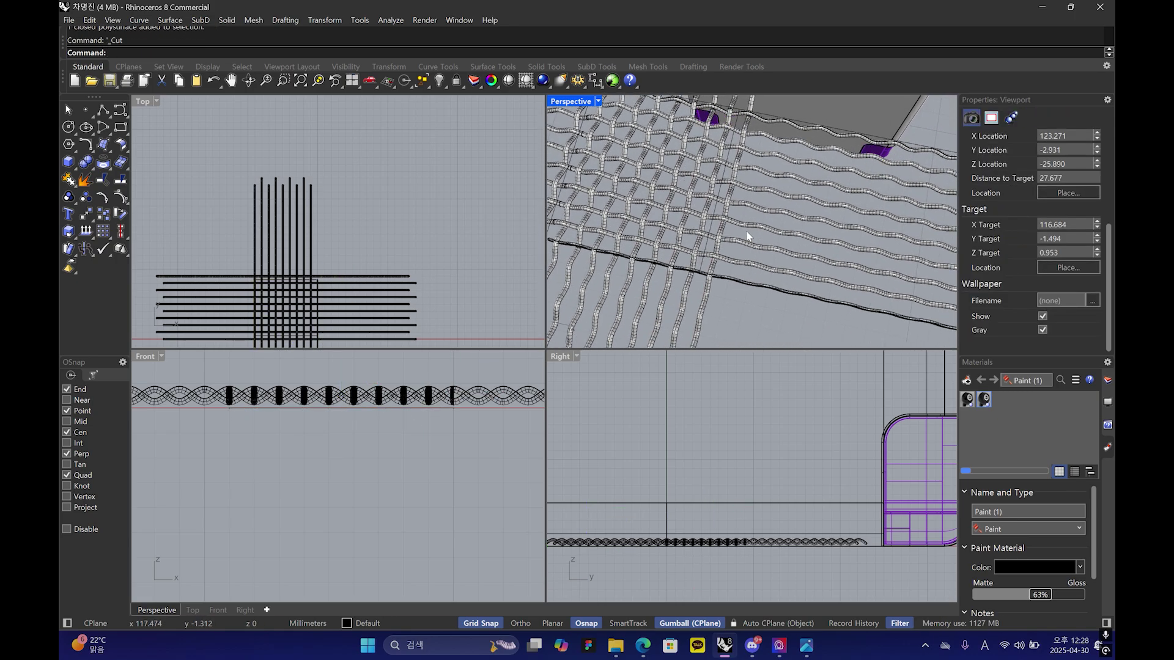
- Lengthen the remaining rectangle side along X past the strand ends and cut the strands vertically with it
{"action": "left_click", "coordinate": [711, 229]}
{"action": "scroll", "coordinate": [712, 231], "scroll_direction": "down", "scroll_amount": 5}
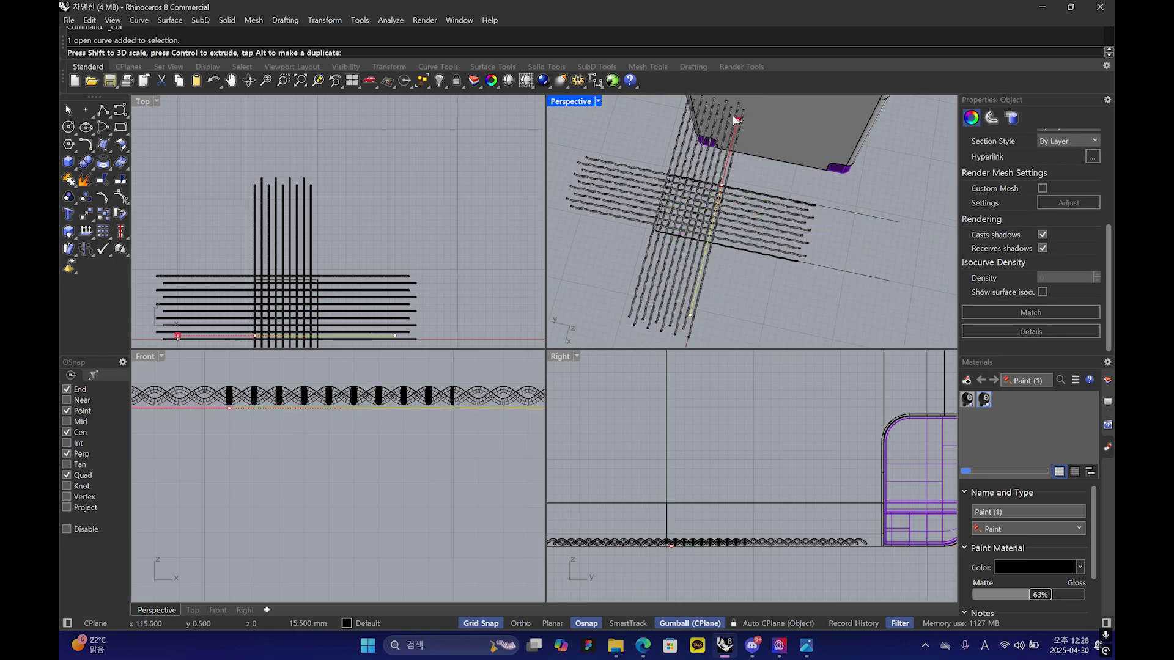
{"action": "right_click_drag", "start_coordinate": [763, 159], "coordinate": [720, 245]}
{"action": "left_click_drag", "start_coordinate": [720, 244], "coordinate": [705, 309]}
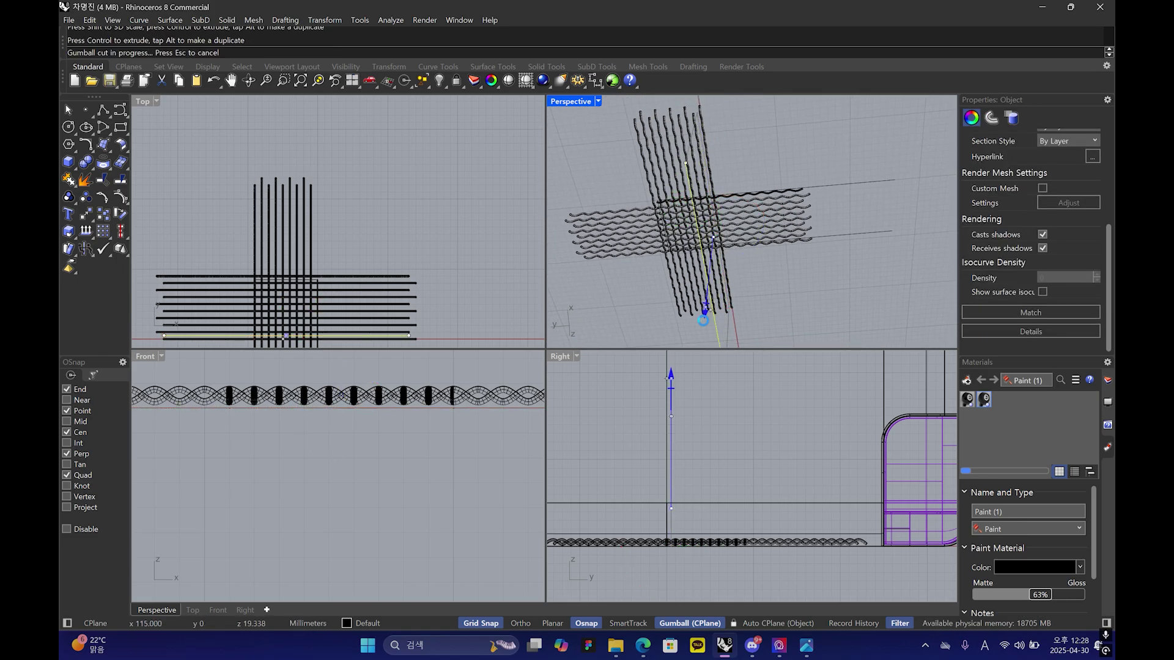
{"action": "left_click", "coordinate": [809, 289]}
{"action": "right_click_drag", "start_coordinate": [809, 289], "coordinate": [689, 349]}
{"action": "scroll", "coordinate": [392, 339], "scroll_direction": "down", "scroll_amount": 2}
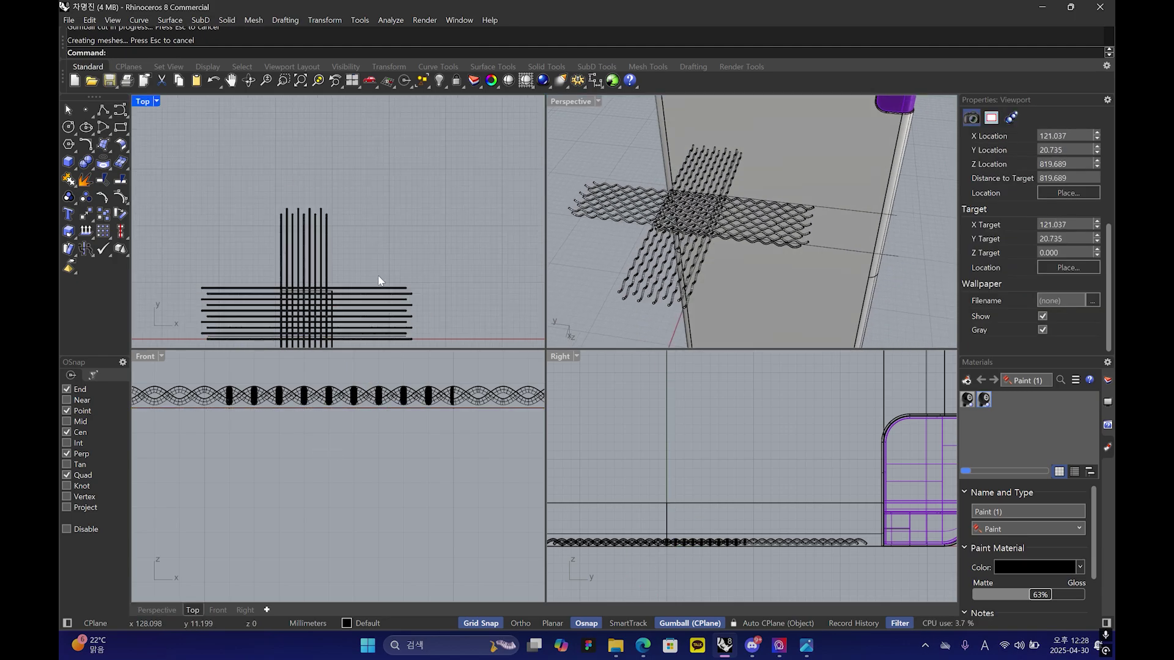
{"action": "right_click_drag", "start_coordinate": [378, 276], "coordinate": [380, 207]}
{"action": "left_click_drag", "start_coordinate": [332, 305], "coordinate": [336, 300]}
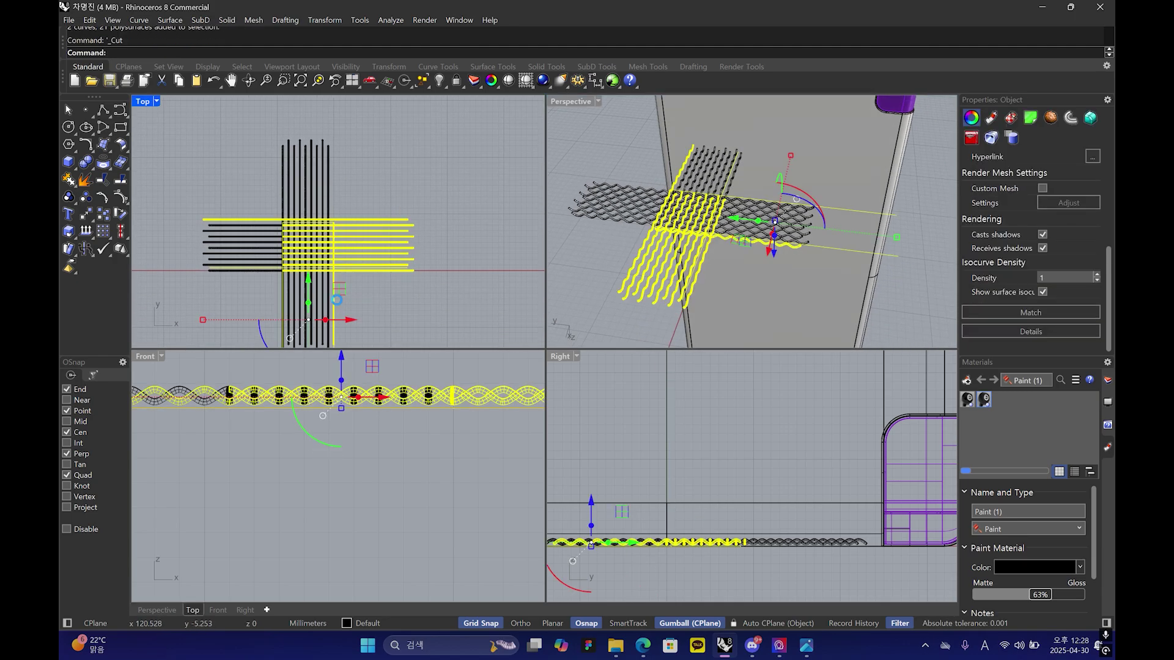
{"action": "key", "text": "ctrl+z"}
- Remove the strand pieces and cutting curves outside the crossing area in the Top view, keeping only the square woven patch
{"action": "left_click_drag", "start_coordinate": [401, 195], "coordinate": [340, 316]}
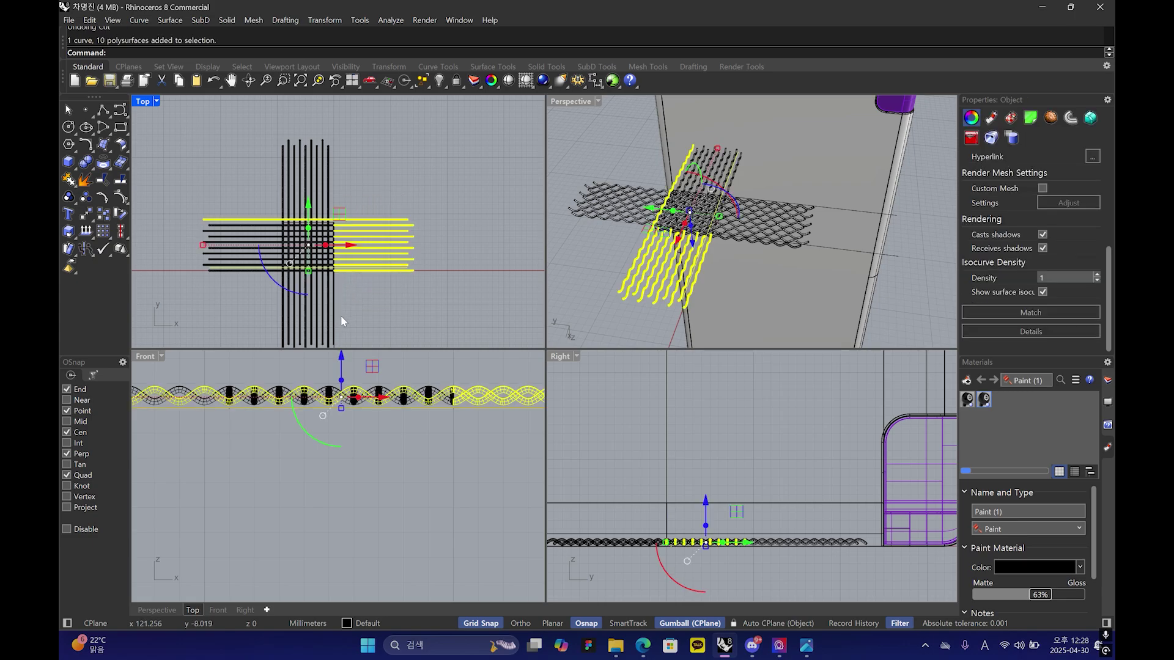
{"action": "key", "text": "ctrl+x"}
{"action": "left_click_drag", "start_coordinate": [373, 183], "coordinate": [225, 298]}
{"action": "key", "text": "ctrl+x"}
{"action": "key", "text": "ctrl+x"}
{"action": "left_click_drag", "start_coordinate": [390, 277], "coordinate": [282, 321]}
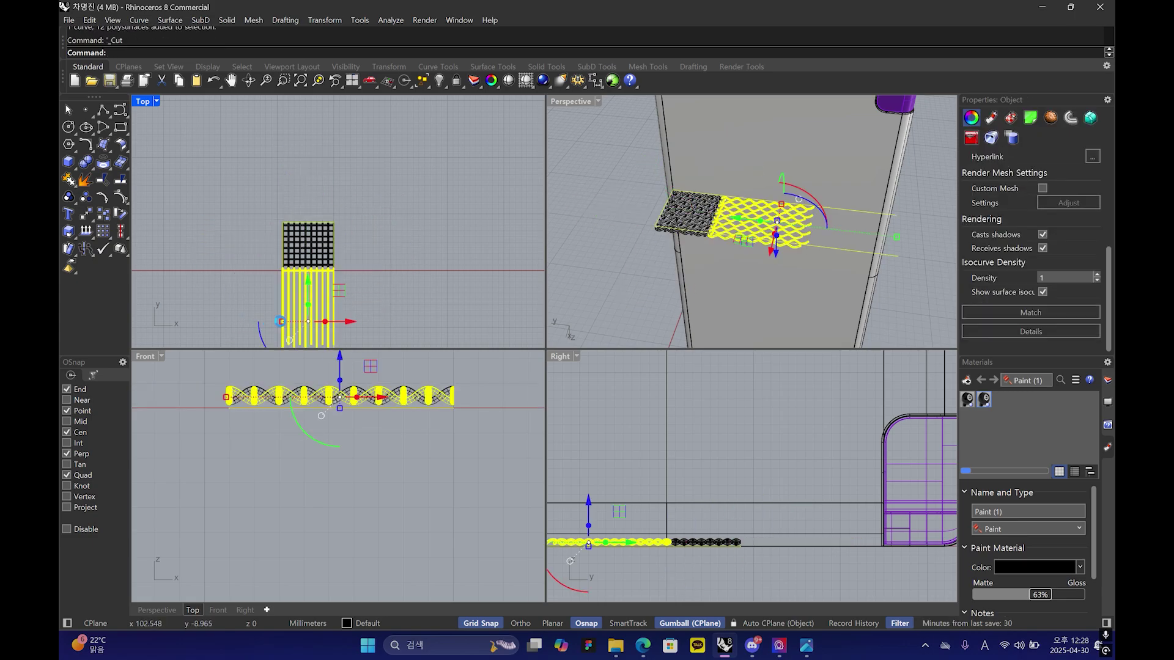
{"action": "key", "text": "ctrl+x"}
{"action": "scroll", "coordinate": [287, 262], "scroll_direction": "up", "scroll_amount": 5}
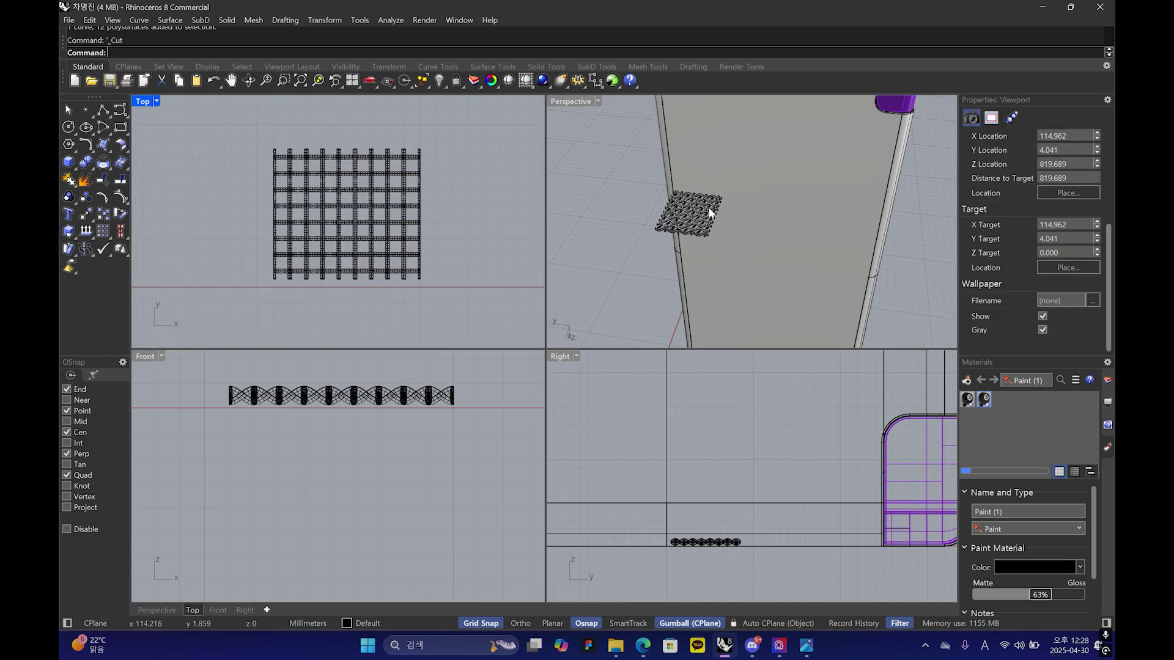
- Draw a rectangle in the Top view that frames the trimmed woven patch from corner to corner
{"action": "right_click_drag", "start_coordinate": [709, 212], "coordinate": [758, 190]}
{"action": "scroll", "coordinate": [716, 218], "scroll_direction": "up", "scroll_amount": 10}
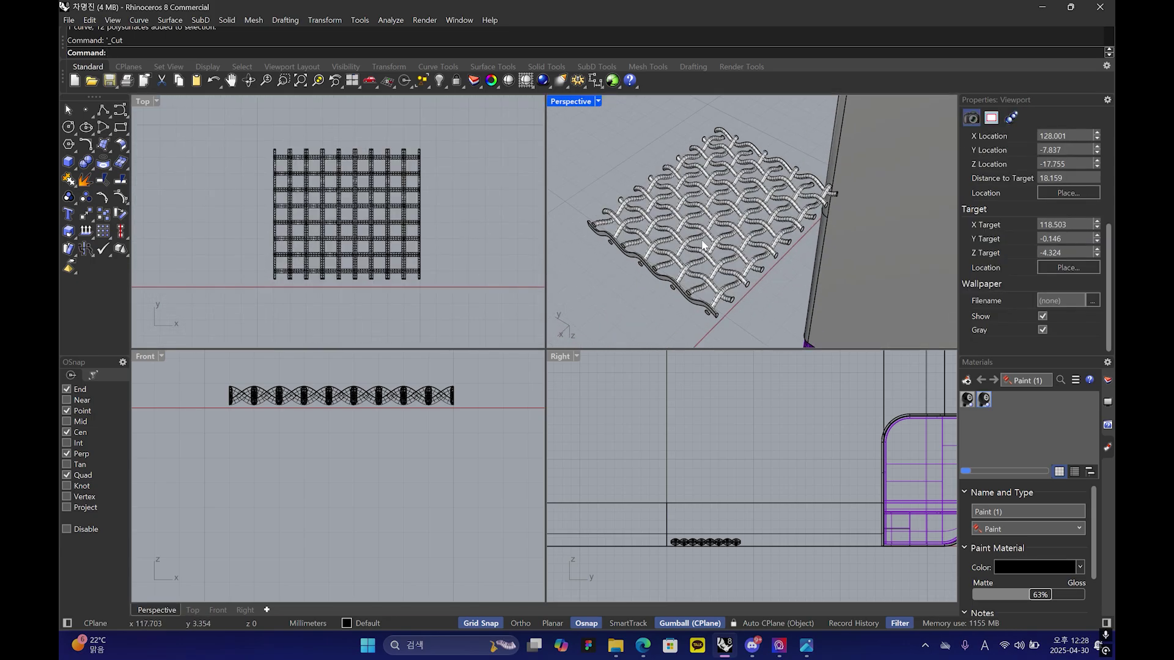
{"action": "left_click", "coordinate": [119, 128]}
{"action": "left_click", "coordinate": [273, 149]}
{"action": "left_click", "coordinate": [419, 279]}
{"action": "left_click", "coordinate": [418, 280]}
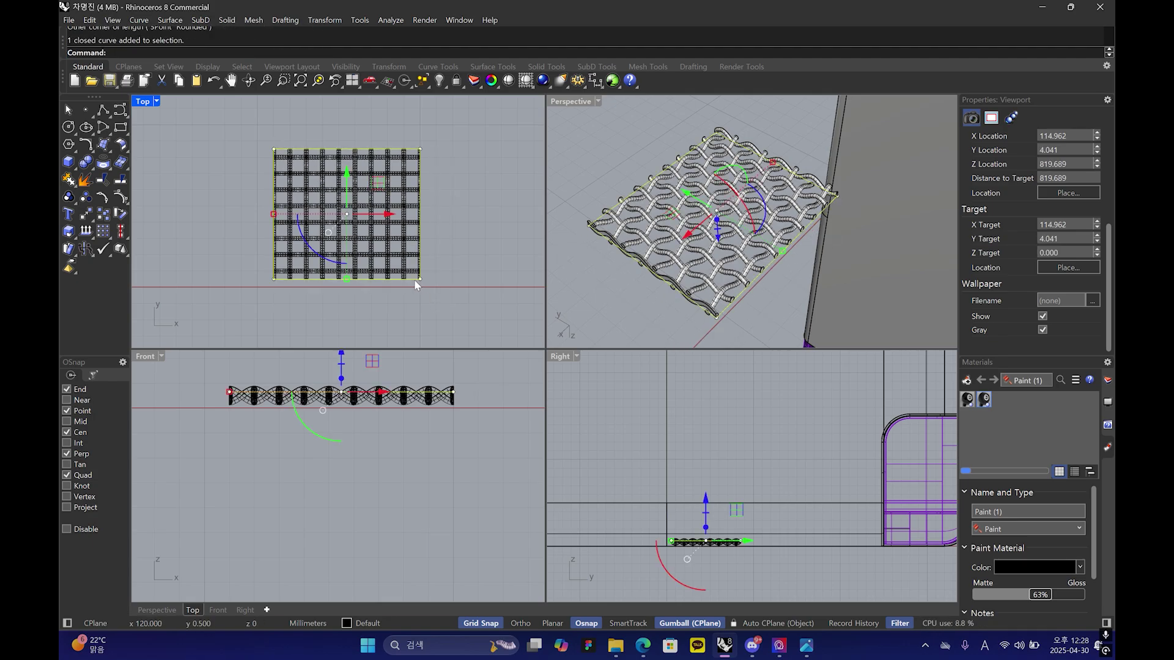
- Offset the rectangle framing the woven patch outward by 1 mm
{"action": "type", "text": "offset"}
{"action": "key", "text": "Return"}
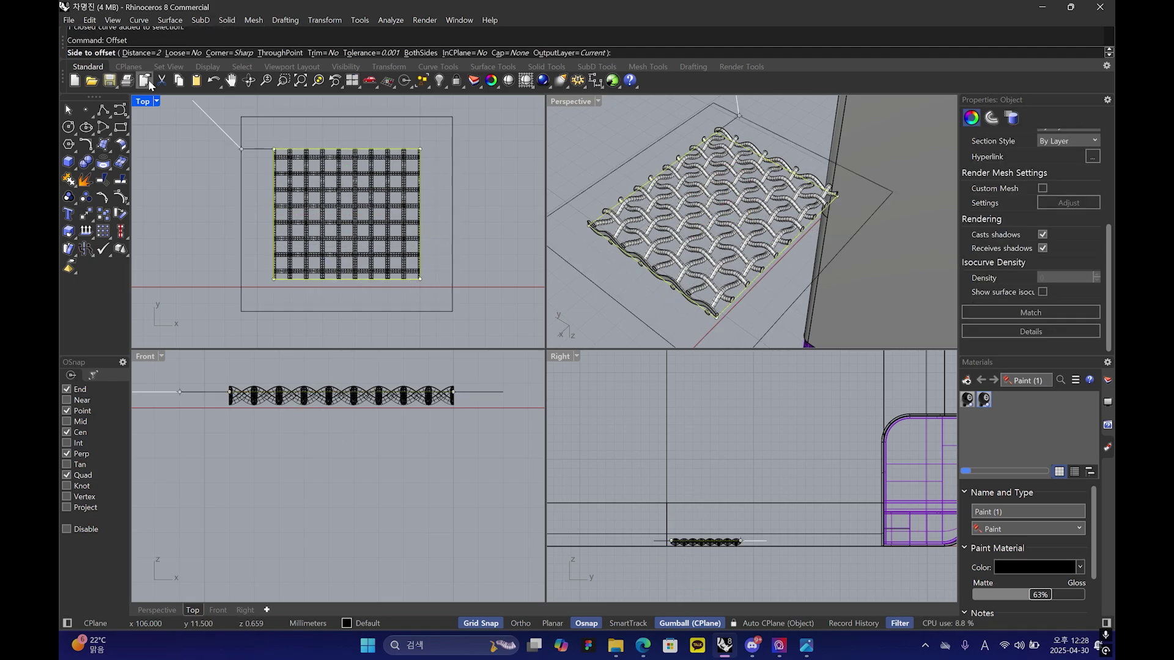
{"action": "left_click", "coordinate": [130, 53]}
{"action": "type", "text": "1"}
{"action": "key", "text": "Return"}
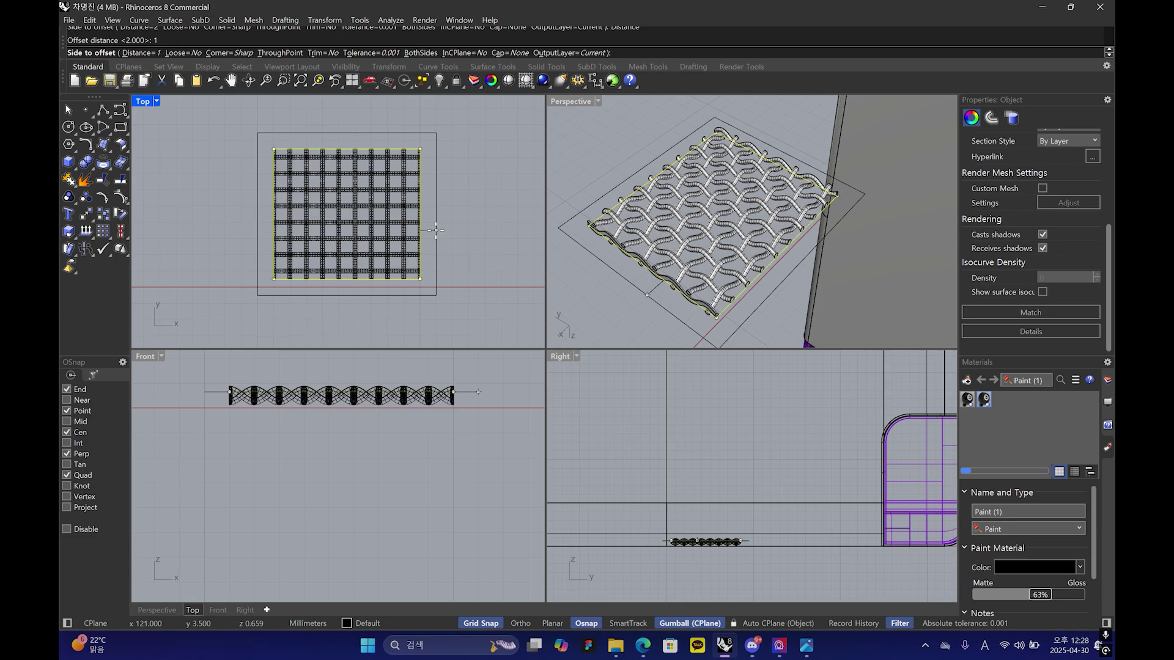
{"action": "left_click", "coordinate": [435, 230]}
- Extrude the inner and outer rectangles together vertically in both directions into a closed frame enclosing the woven patch's full thickness
{"action": "left_click", "coordinate": [436, 236], "text": "shift"}
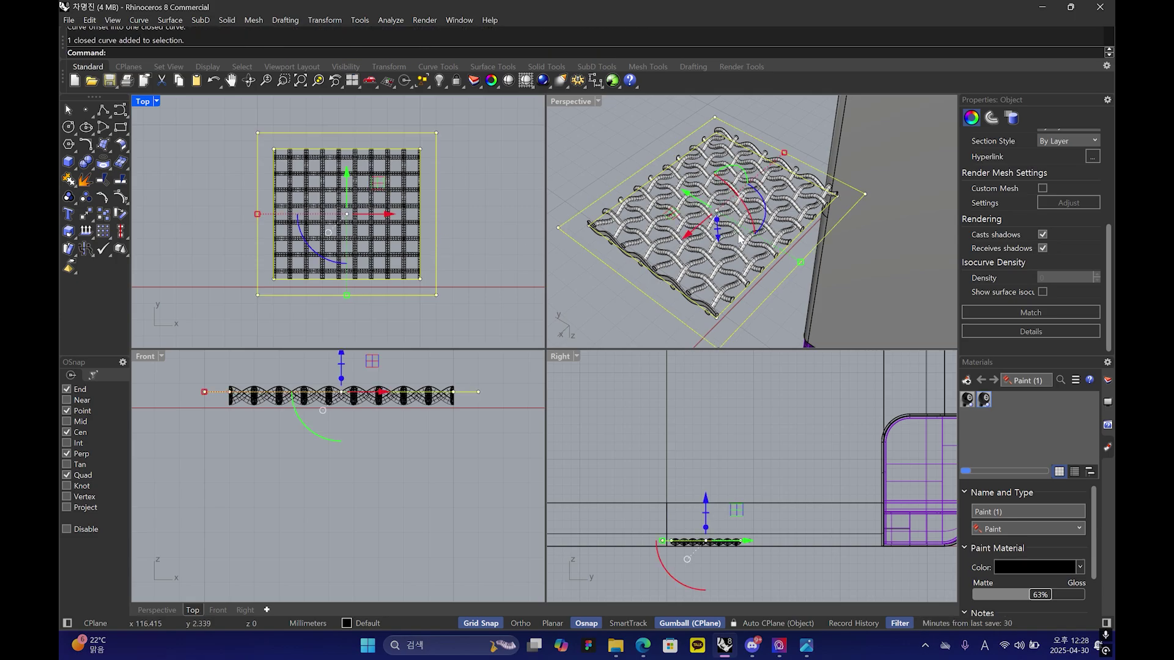
{"action": "left_click_drag", "start_coordinate": [706, 528], "coordinate": [707, 518], "text": "shift"}
{"action": "left_click", "coordinate": [610, 289]}
{"action": "left_click", "coordinate": [607, 231]}
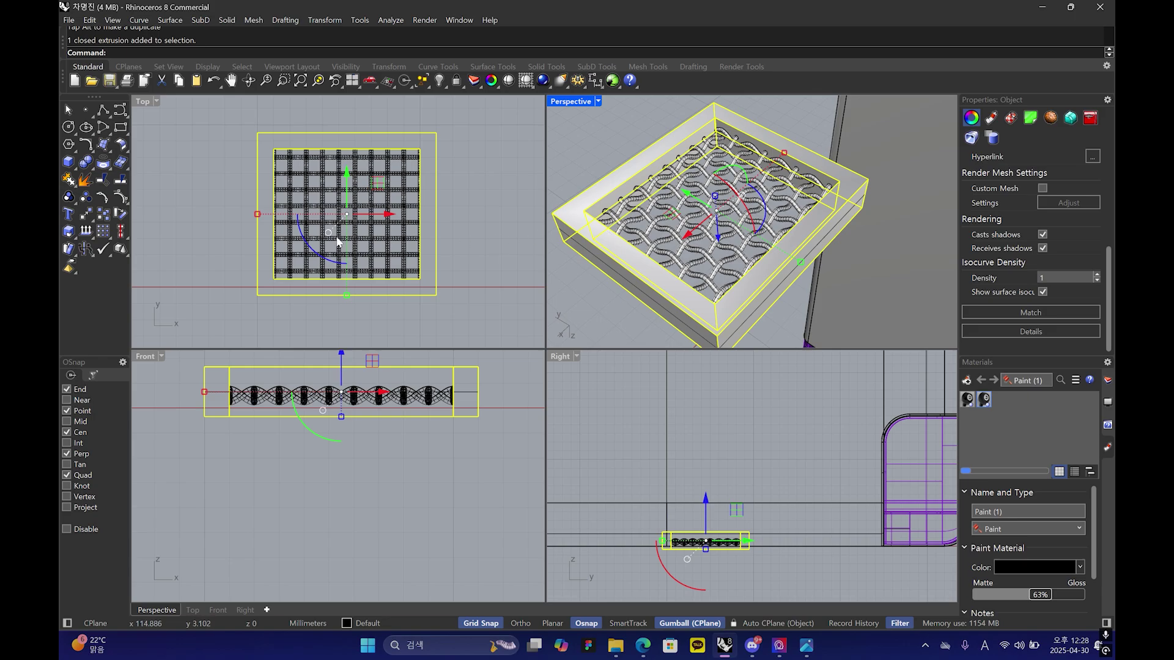
- Boolean-union the surrounding frame with all the woven strands
{"action": "left_click_drag", "start_coordinate": [462, 126], "coordinate": [166, 343]}
{"action": "left_click", "coordinate": [86, 162]}
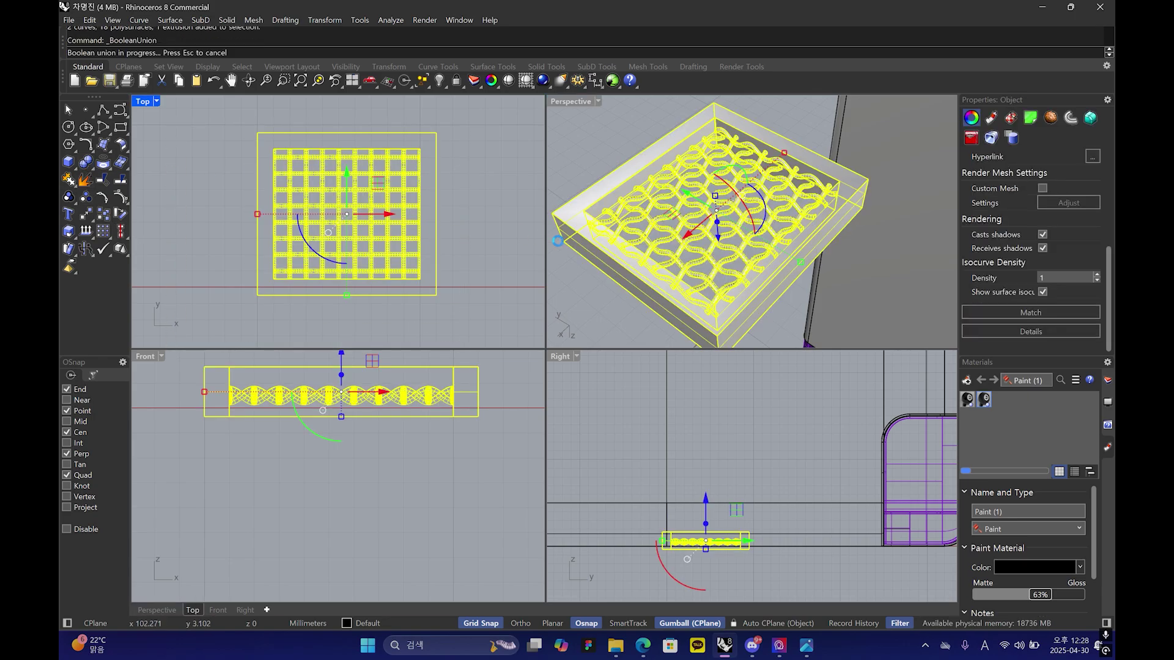
{"action": "left_click", "coordinate": [637, 146]}
- Move the framed woven panel away from its two guide rectangles in the Perspective view and check it from several angles
{"action": "right_click_drag", "start_coordinate": [638, 148], "coordinate": [757, 196]}
{"action": "left_click_drag", "start_coordinate": [733, 231], "coordinate": [617, 224]}
{"action": "scroll", "coordinate": [700, 252], "scroll_direction": "down", "scroll_amount": 7}
{"action": "right_click_drag", "start_coordinate": [701, 250], "coordinate": [745, 204], "text": "shift"}
{"action": "scroll", "coordinate": [746, 205], "scroll_direction": "down", "scroll_amount": 6}
{"action": "left_click_drag", "start_coordinate": [721, 194], "coordinate": [647, 214]}
{"action": "left_click", "coordinate": [634, 224]}
{"action": "scroll", "coordinate": [675, 206], "scroll_direction": "up", "scroll_amount": 7}
{"action": "scroll", "coordinate": [675, 211], "scroll_direction": "down", "scroll_amount": 3}
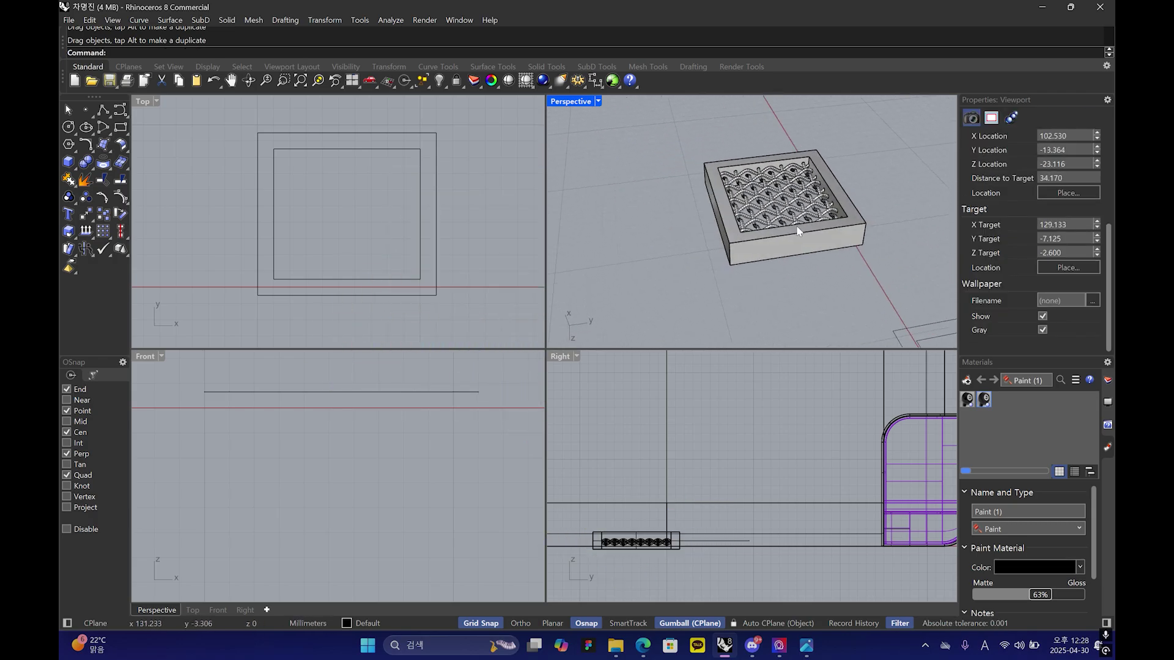
- Cut the framed woven panel to the clipboard, leaving the guide rectangles in place
{"action": "left_click", "coordinate": [795, 214]}
{"action": "key", "text": "ctrl+x"}
{"action": "scroll", "coordinate": [774, 233], "scroll_direction": "down", "scroll_amount": 8}
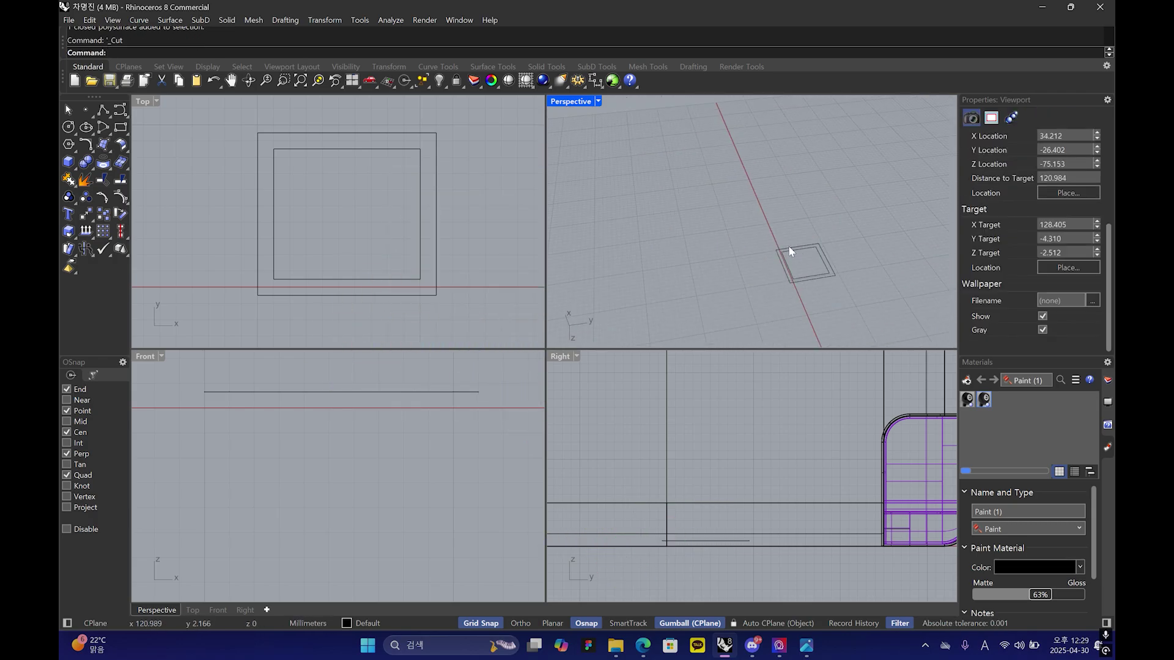